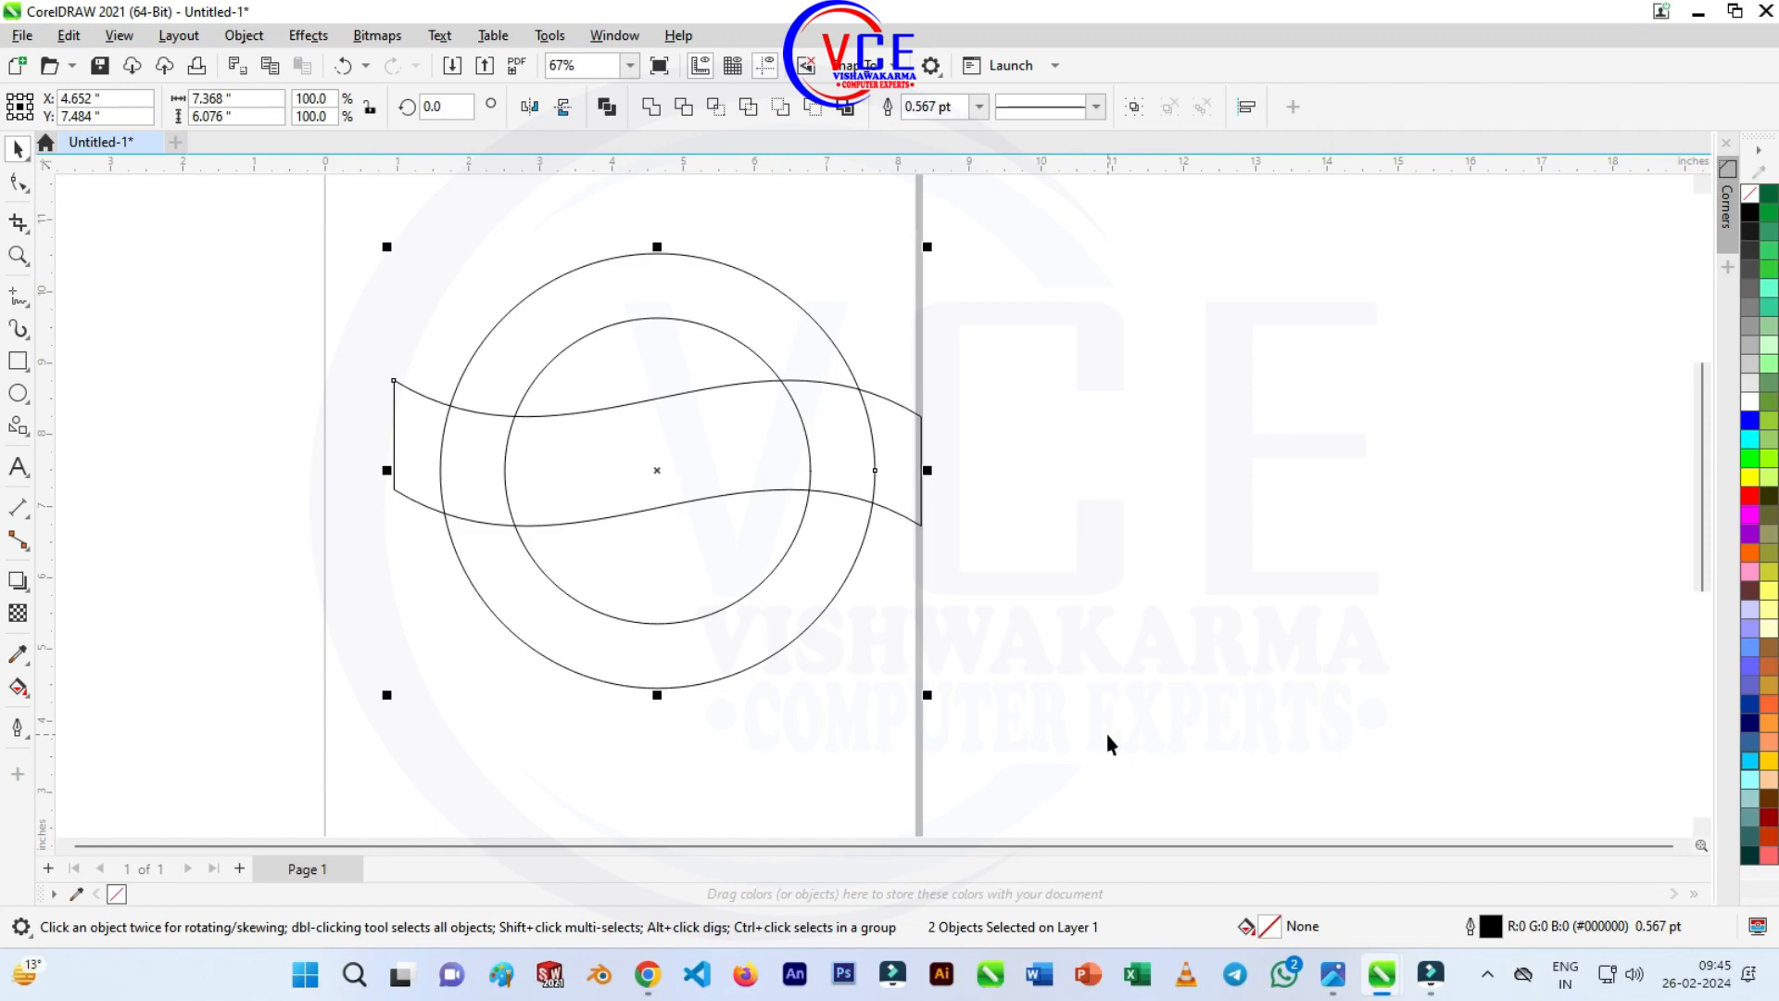
Centre the wavy ribbon vertically on the two circles, duplicate it, and place the copy in the empty area right of the page.
{"action": "key", "text": "e"}
{"action": "left_click", "coordinate": [1023, 576]}
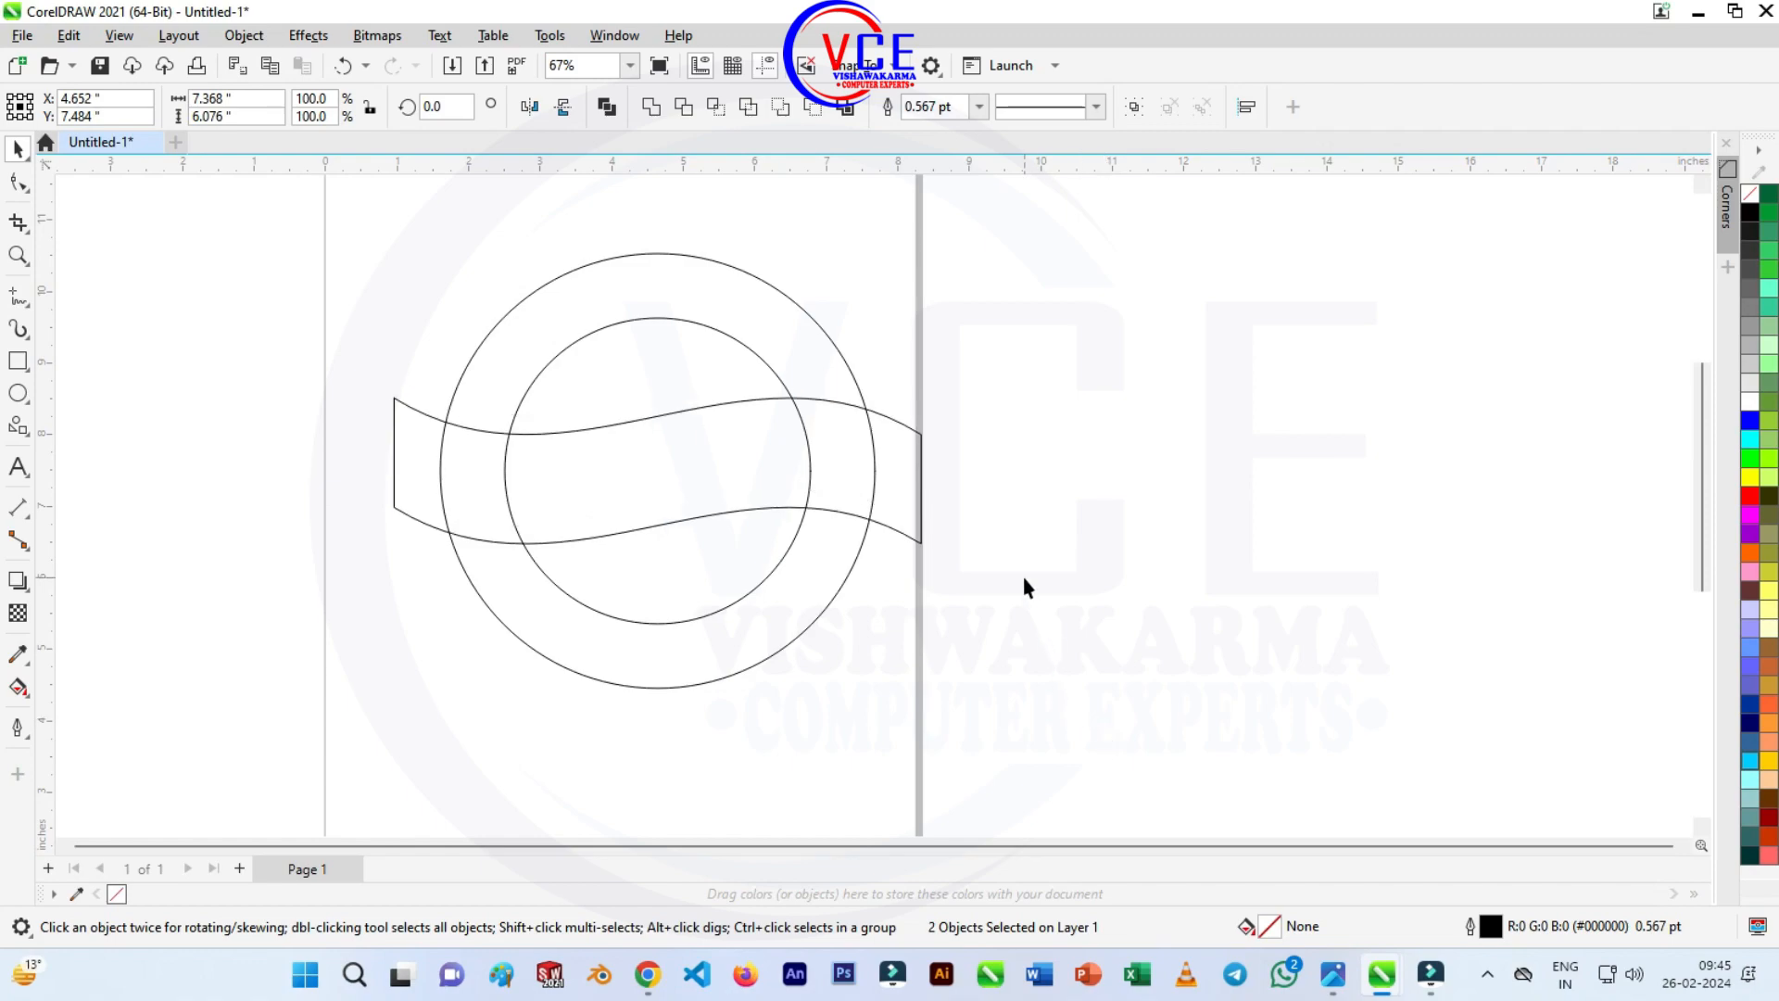
{"action": "left_click", "coordinate": [616, 433]}
{"action": "key", "text": "ctrl+d"}
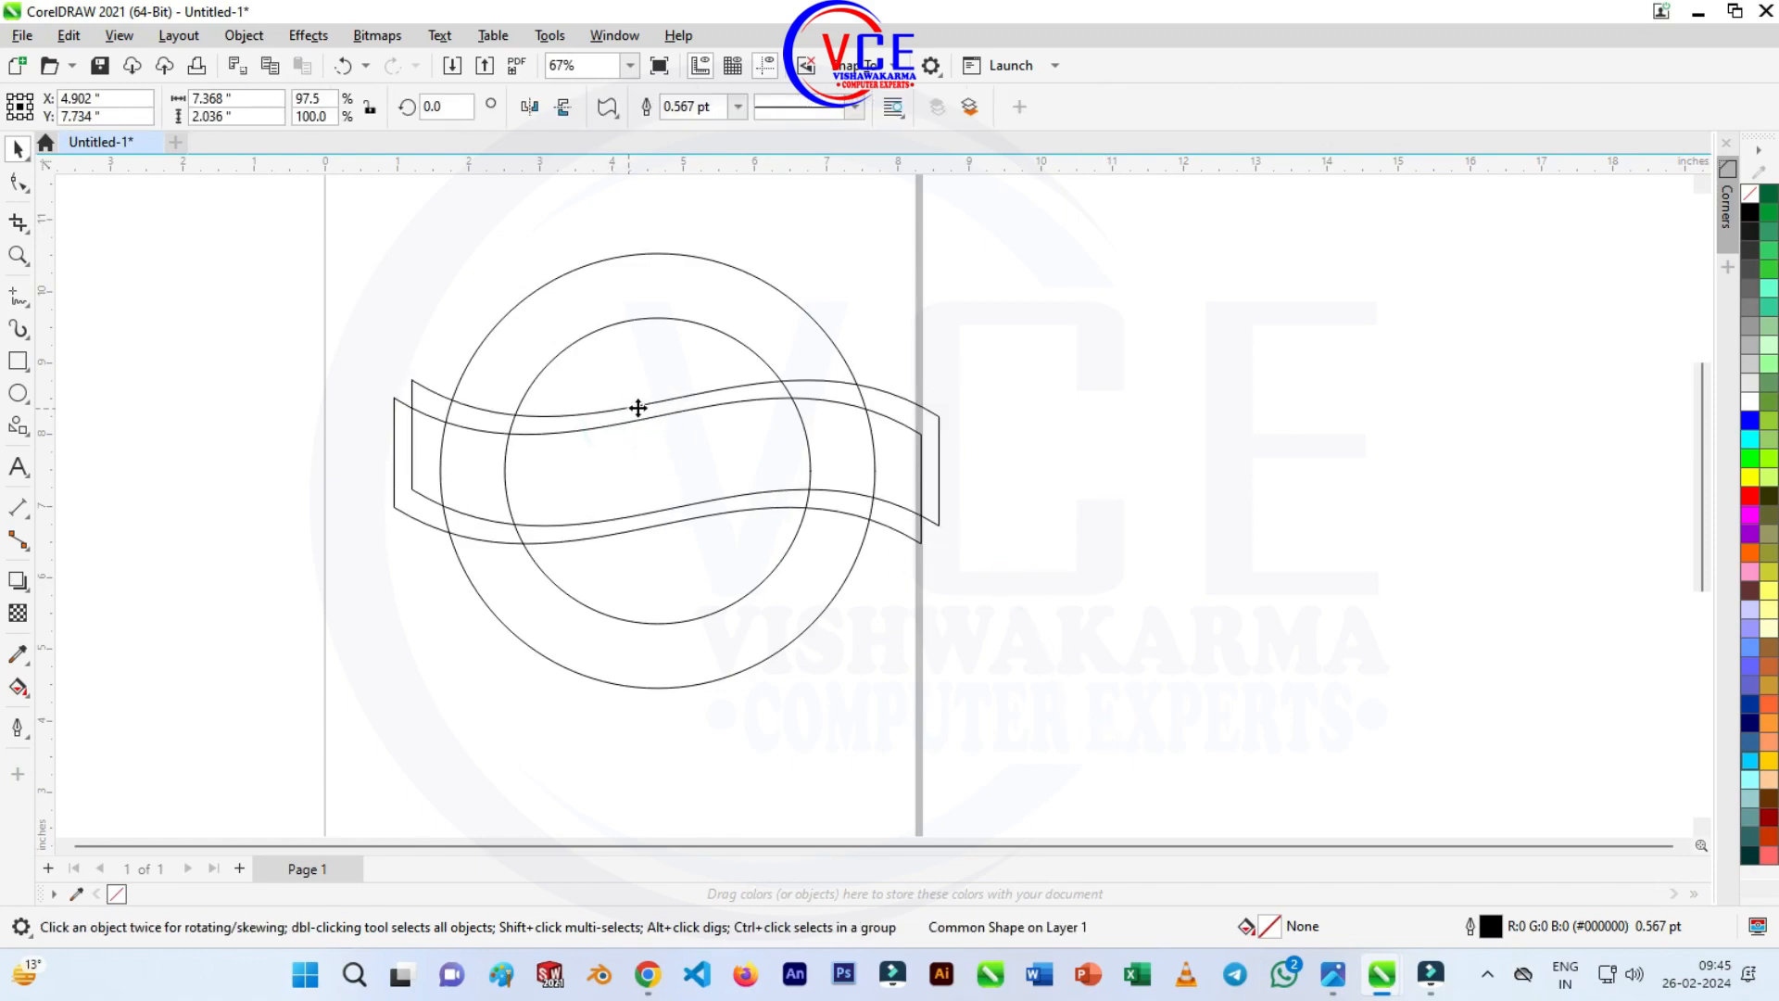
{"action": "left_click_drag", "start_coordinate": [638, 408], "coordinate": [1271, 540]}
{"action": "scroll", "coordinate": [1199, 461], "scroll_direction": "down", "scroll_amount": 2}
{"action": "scroll", "coordinate": [775, 440], "scroll_direction": "up", "scroll_amount": 1}
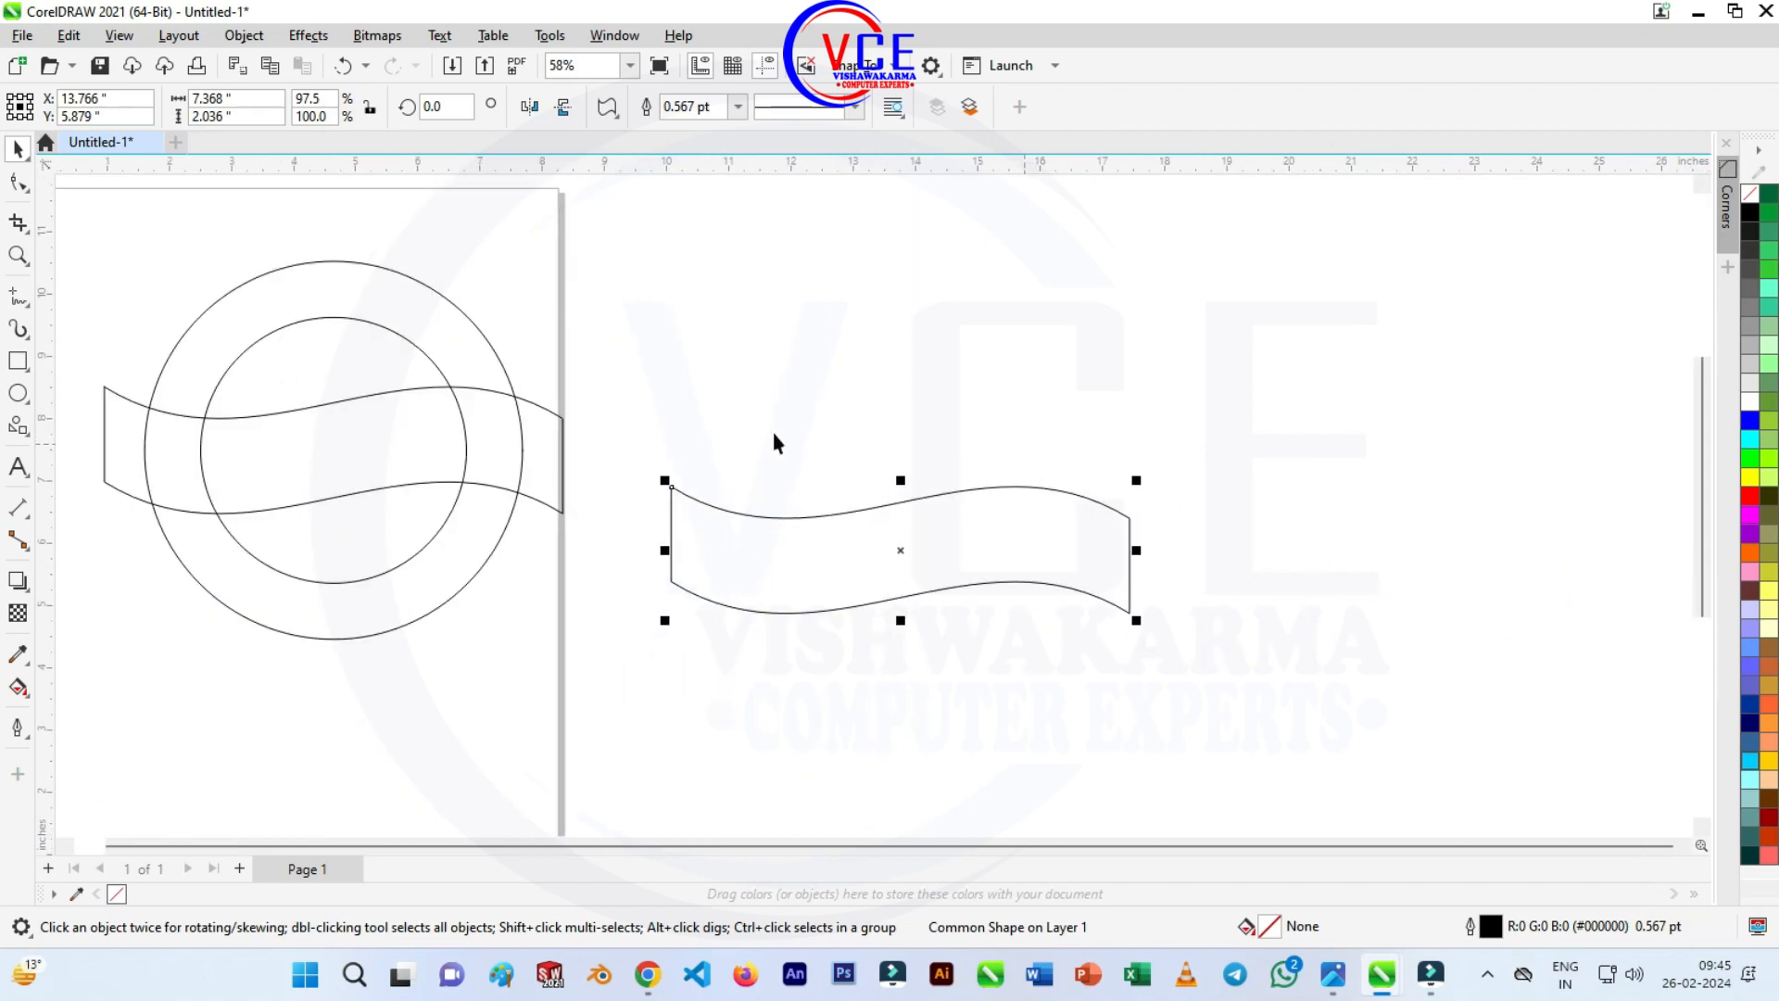
Add the text "Restautrant" above the ribbon copy and enlarge it to about 6.57 inches wide.
{"action": "left_click", "coordinate": [17, 466]}
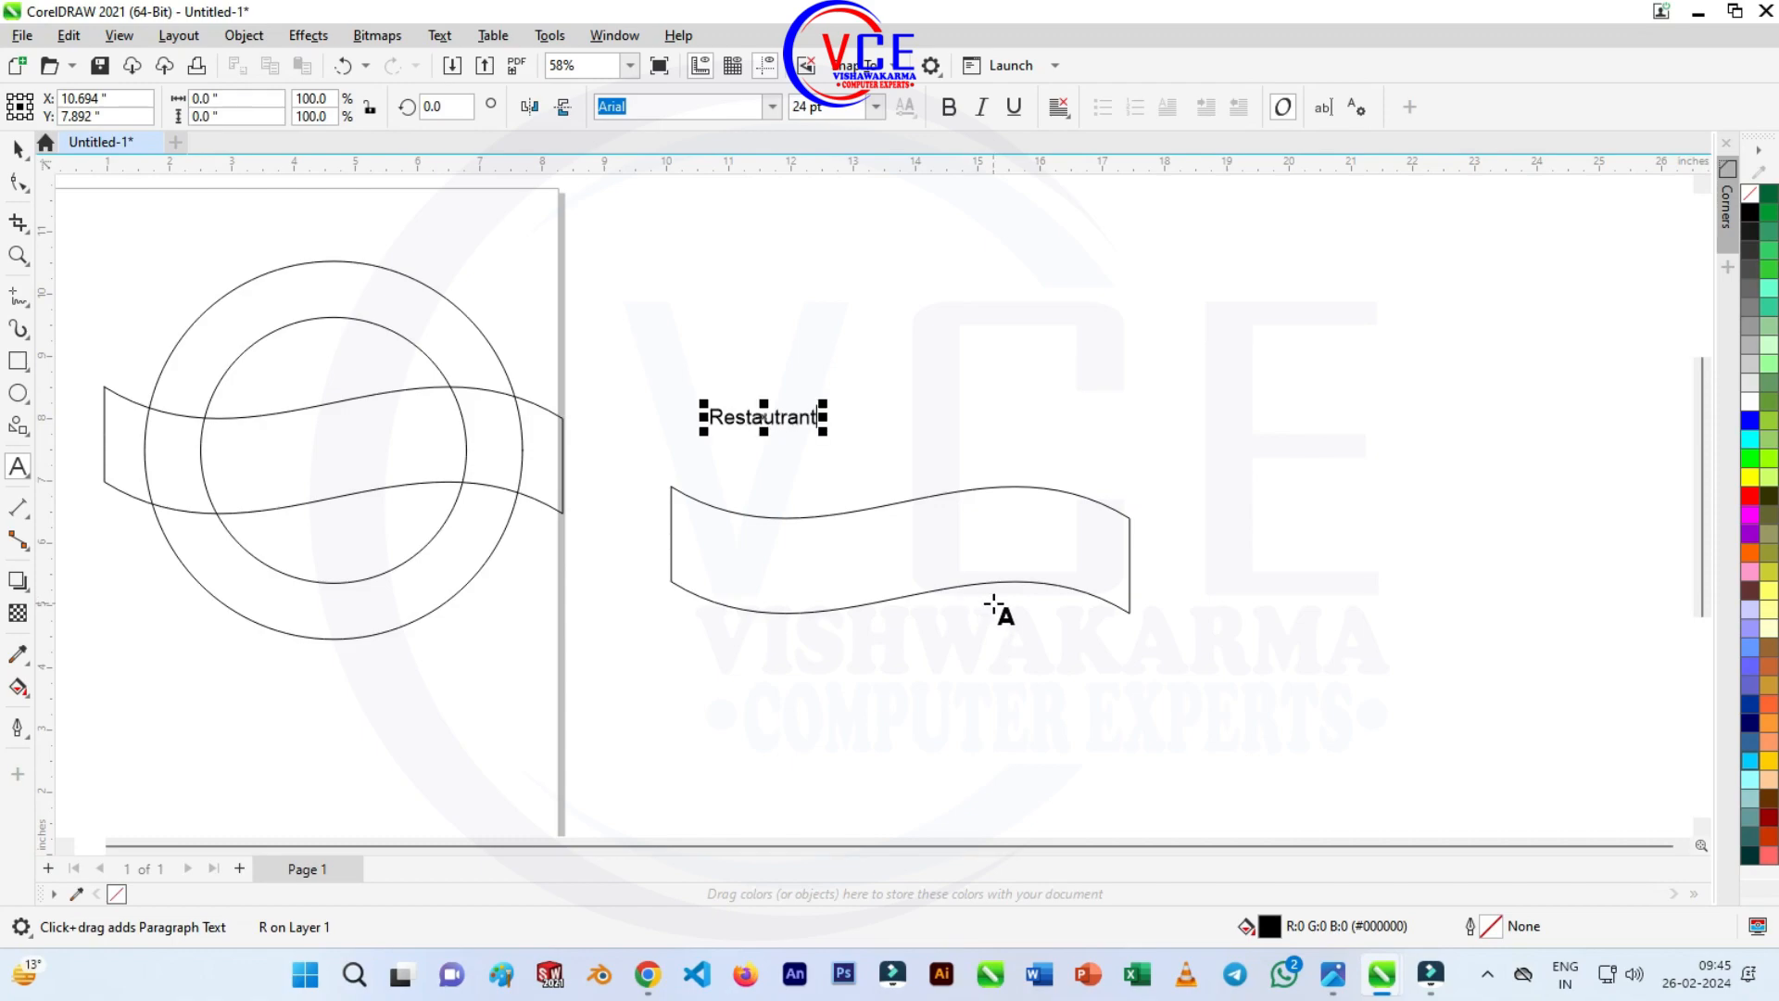
{"action": "left_click_drag", "start_coordinate": [839, 438], "coordinate": [1126, 584]}
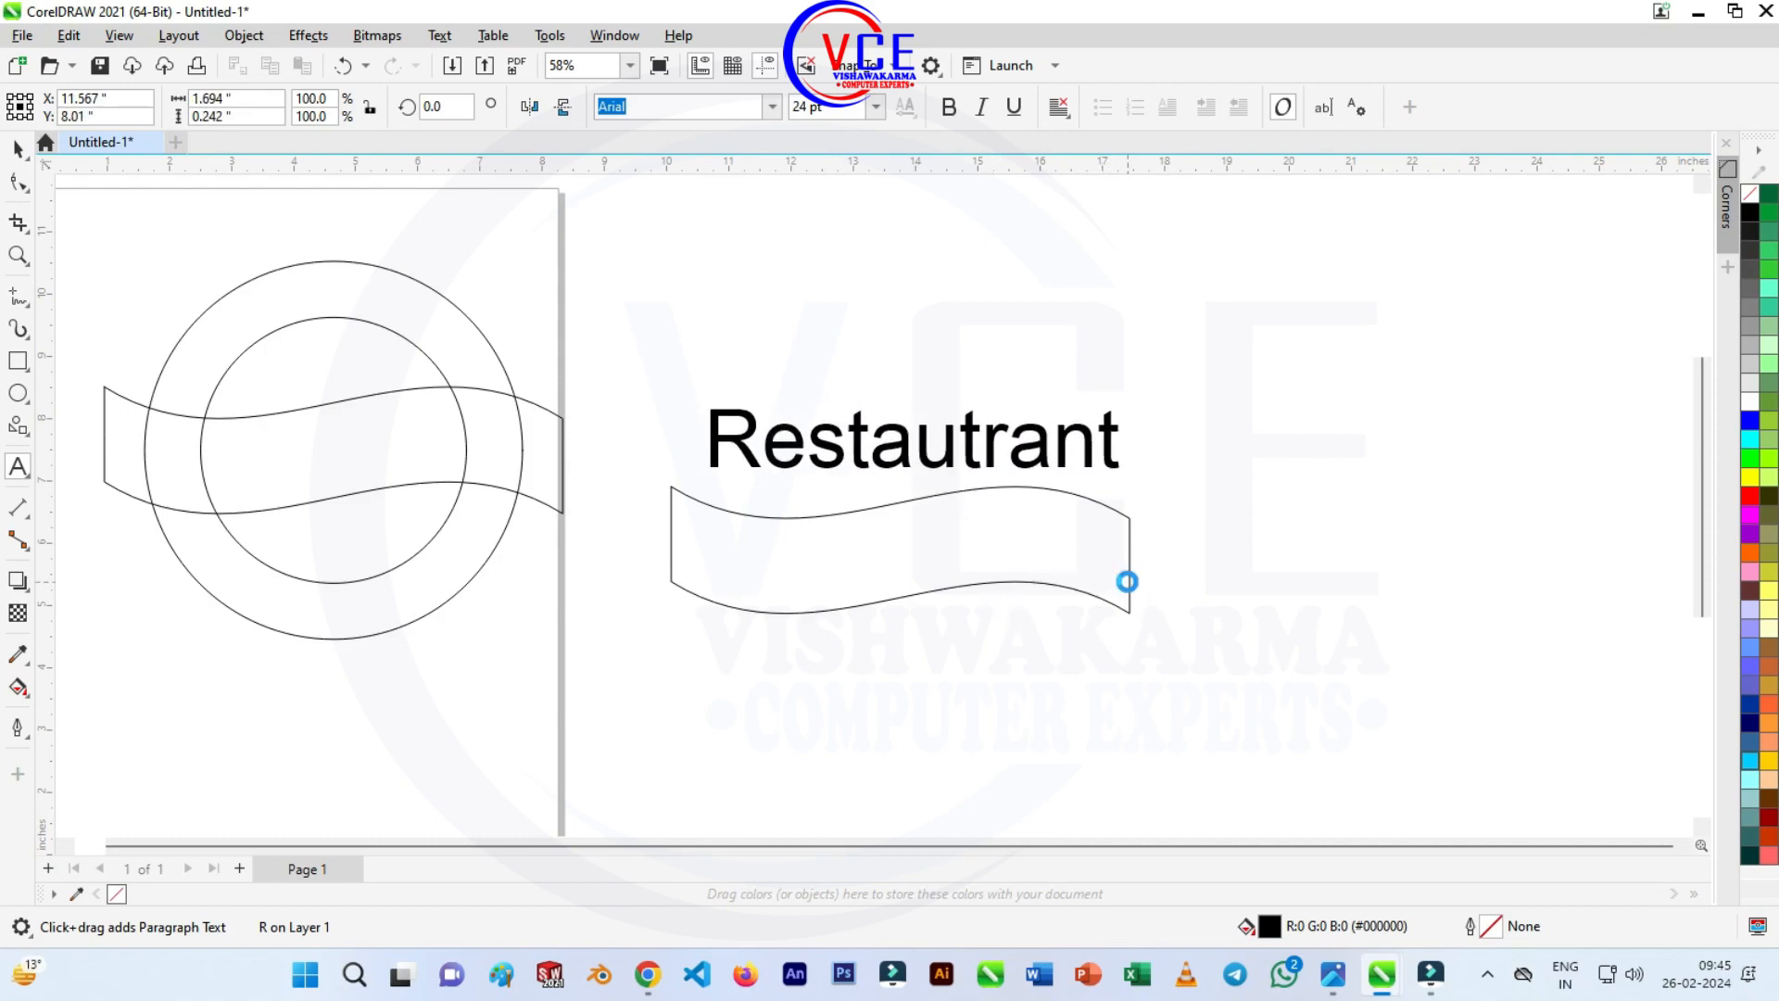
Set the font of the "Restautrant" text to Swera Demo.
{"action": "left_click", "coordinate": [772, 106]}
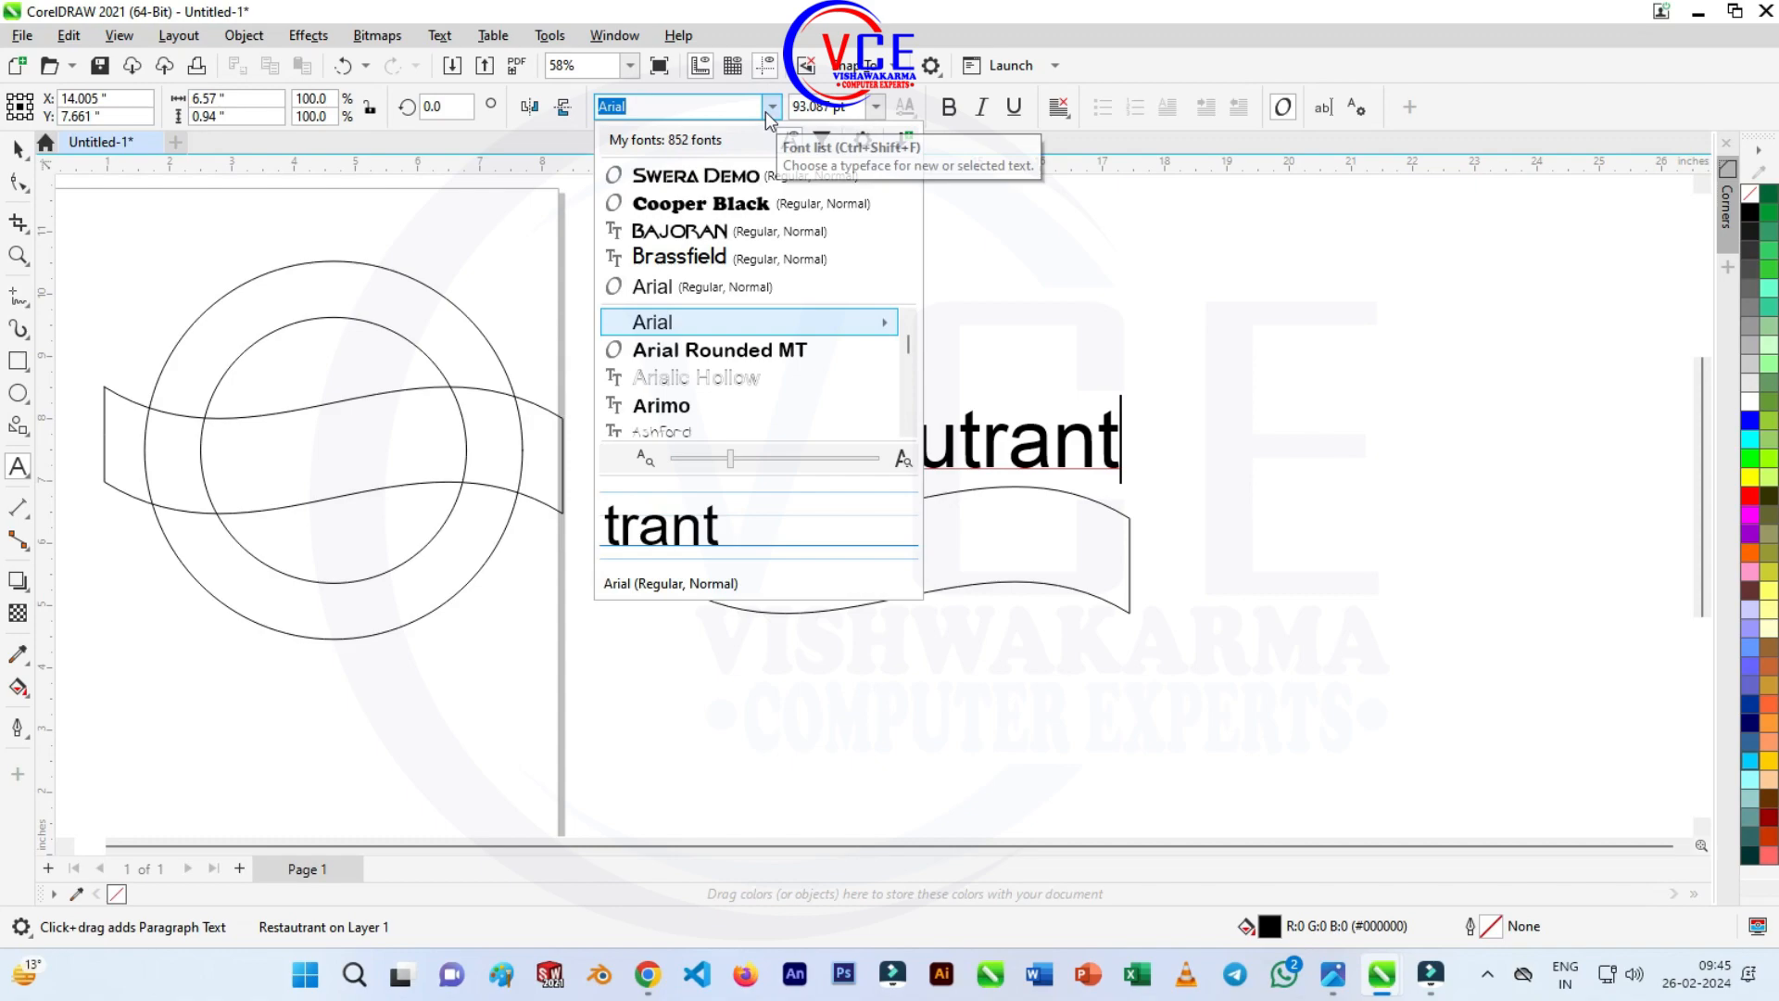
{"action": "left_click", "coordinate": [711, 176]}
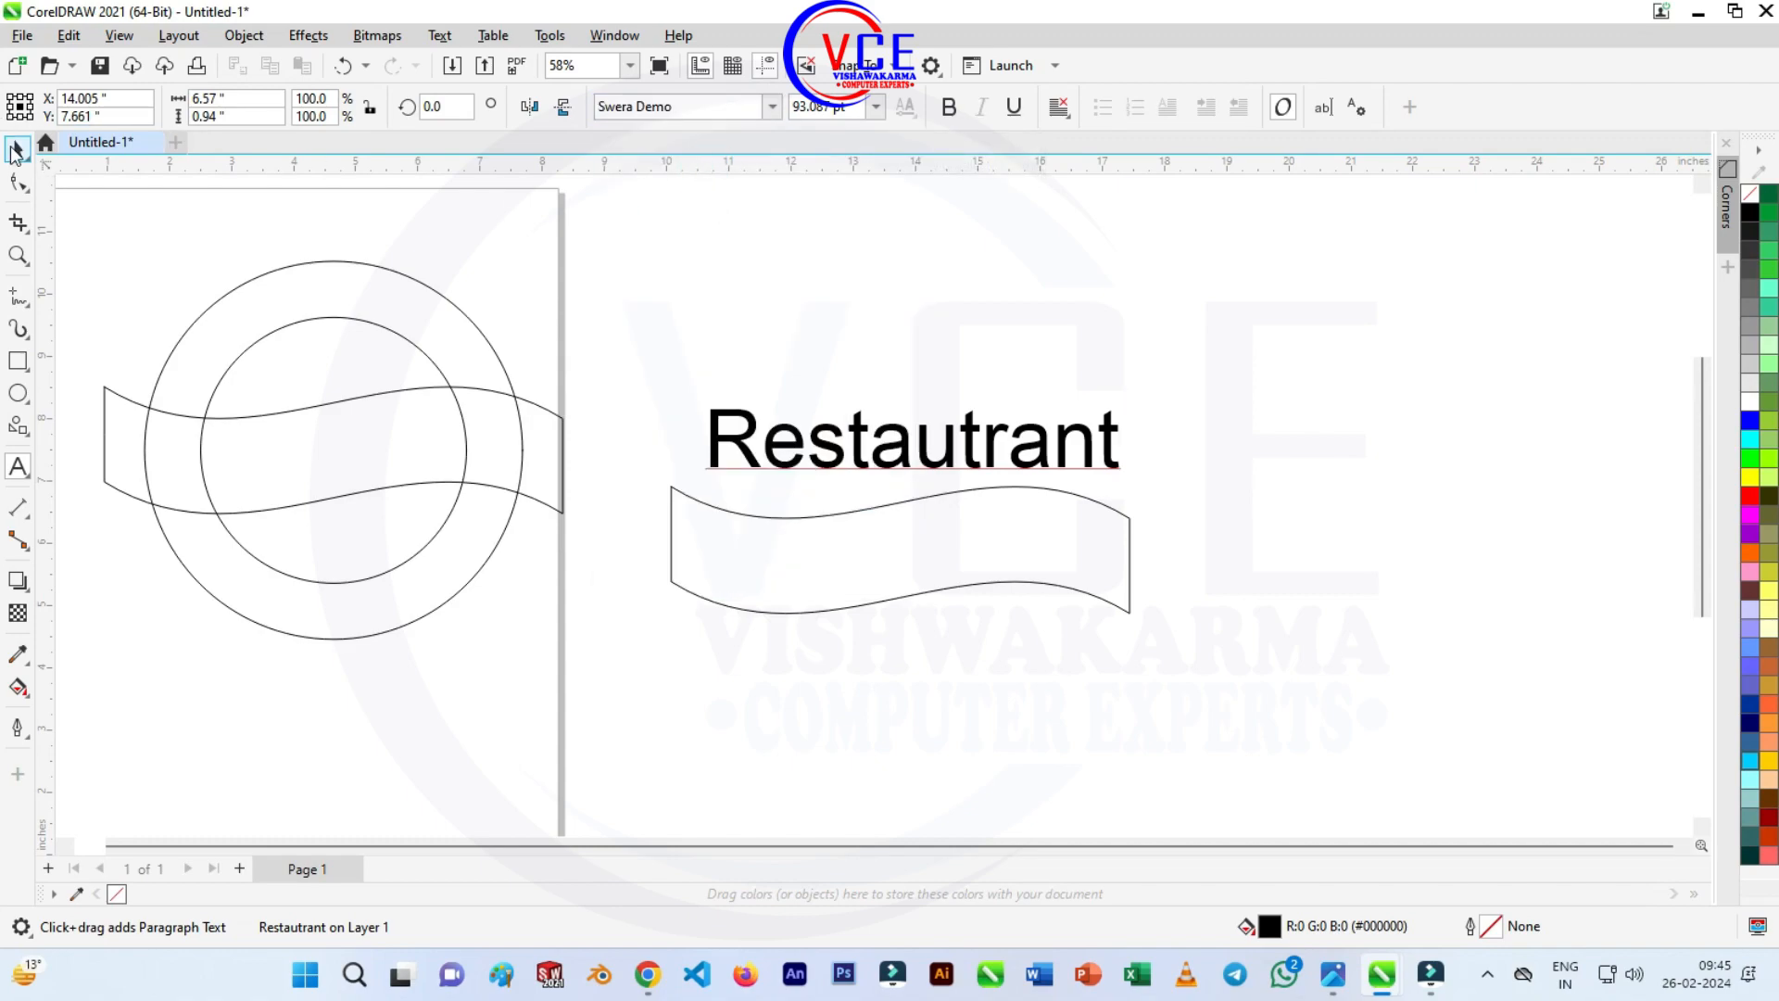
{"action": "left_click", "coordinate": [15, 151]}
{"action": "left_click", "coordinate": [772, 107]}
{"action": "left_click", "coordinate": [697, 176]}
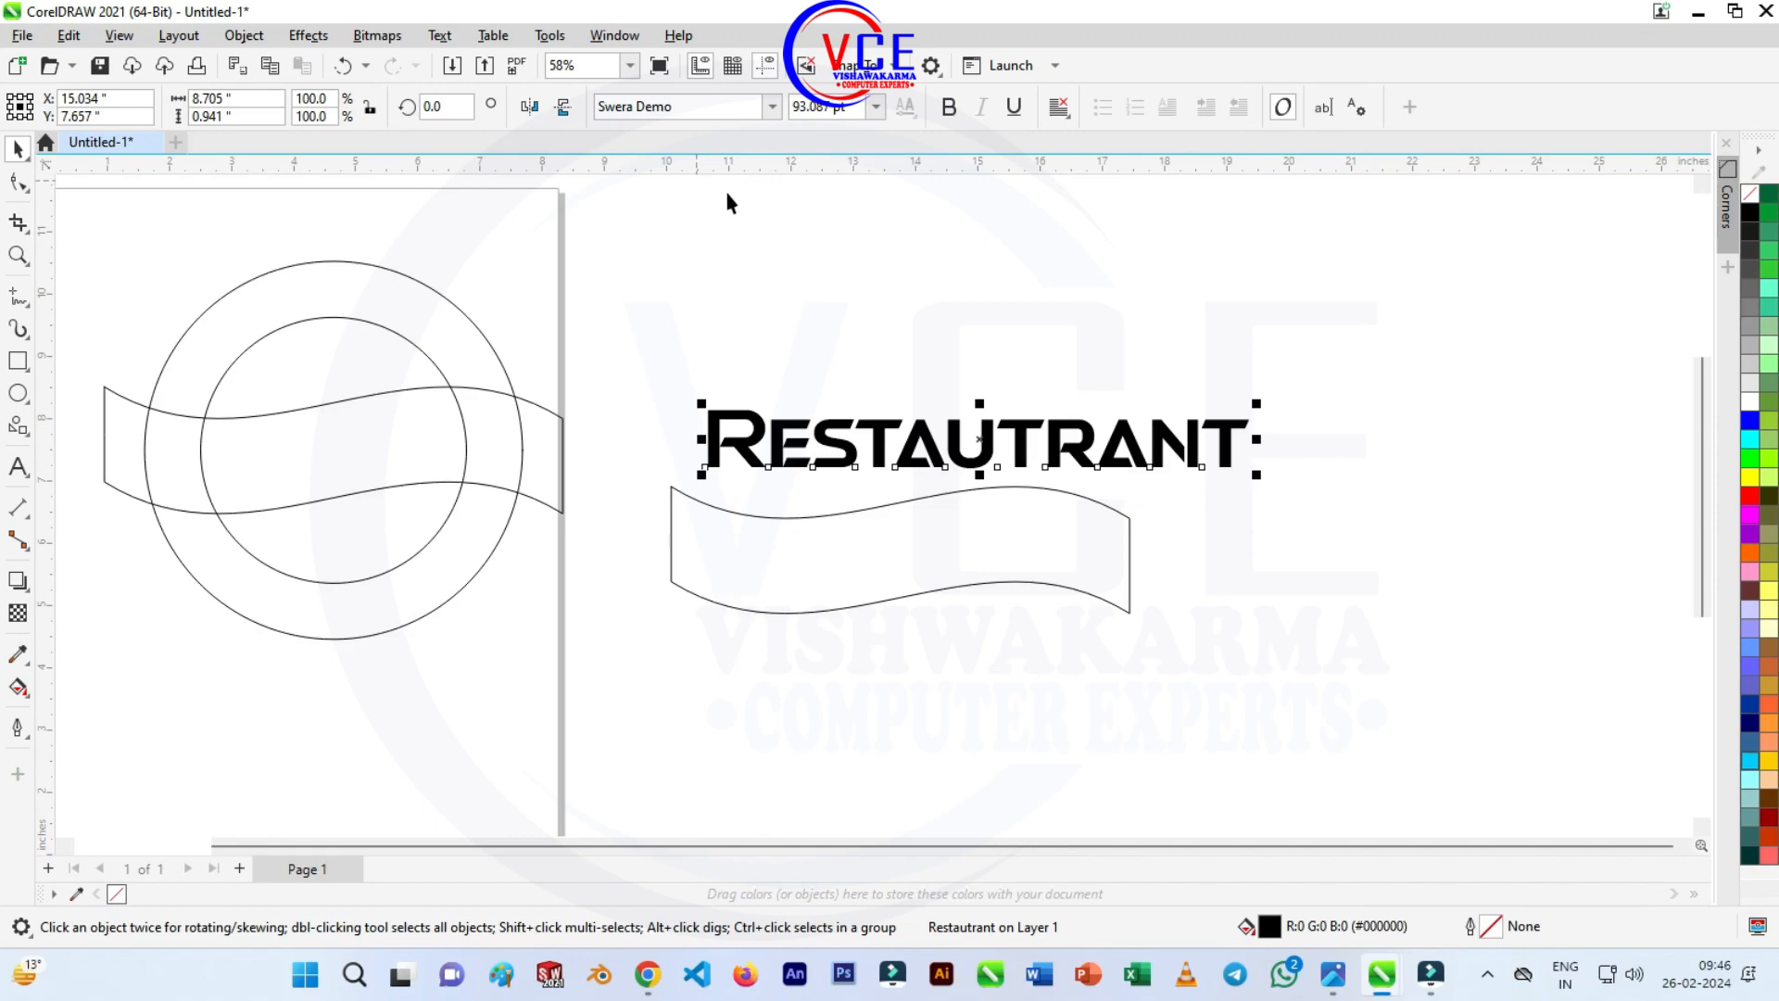
Set the font of the "Restautrant" text to Caligula and stretch its height to about 0.96 inch.
{"action": "left_click", "coordinate": [695, 106]}
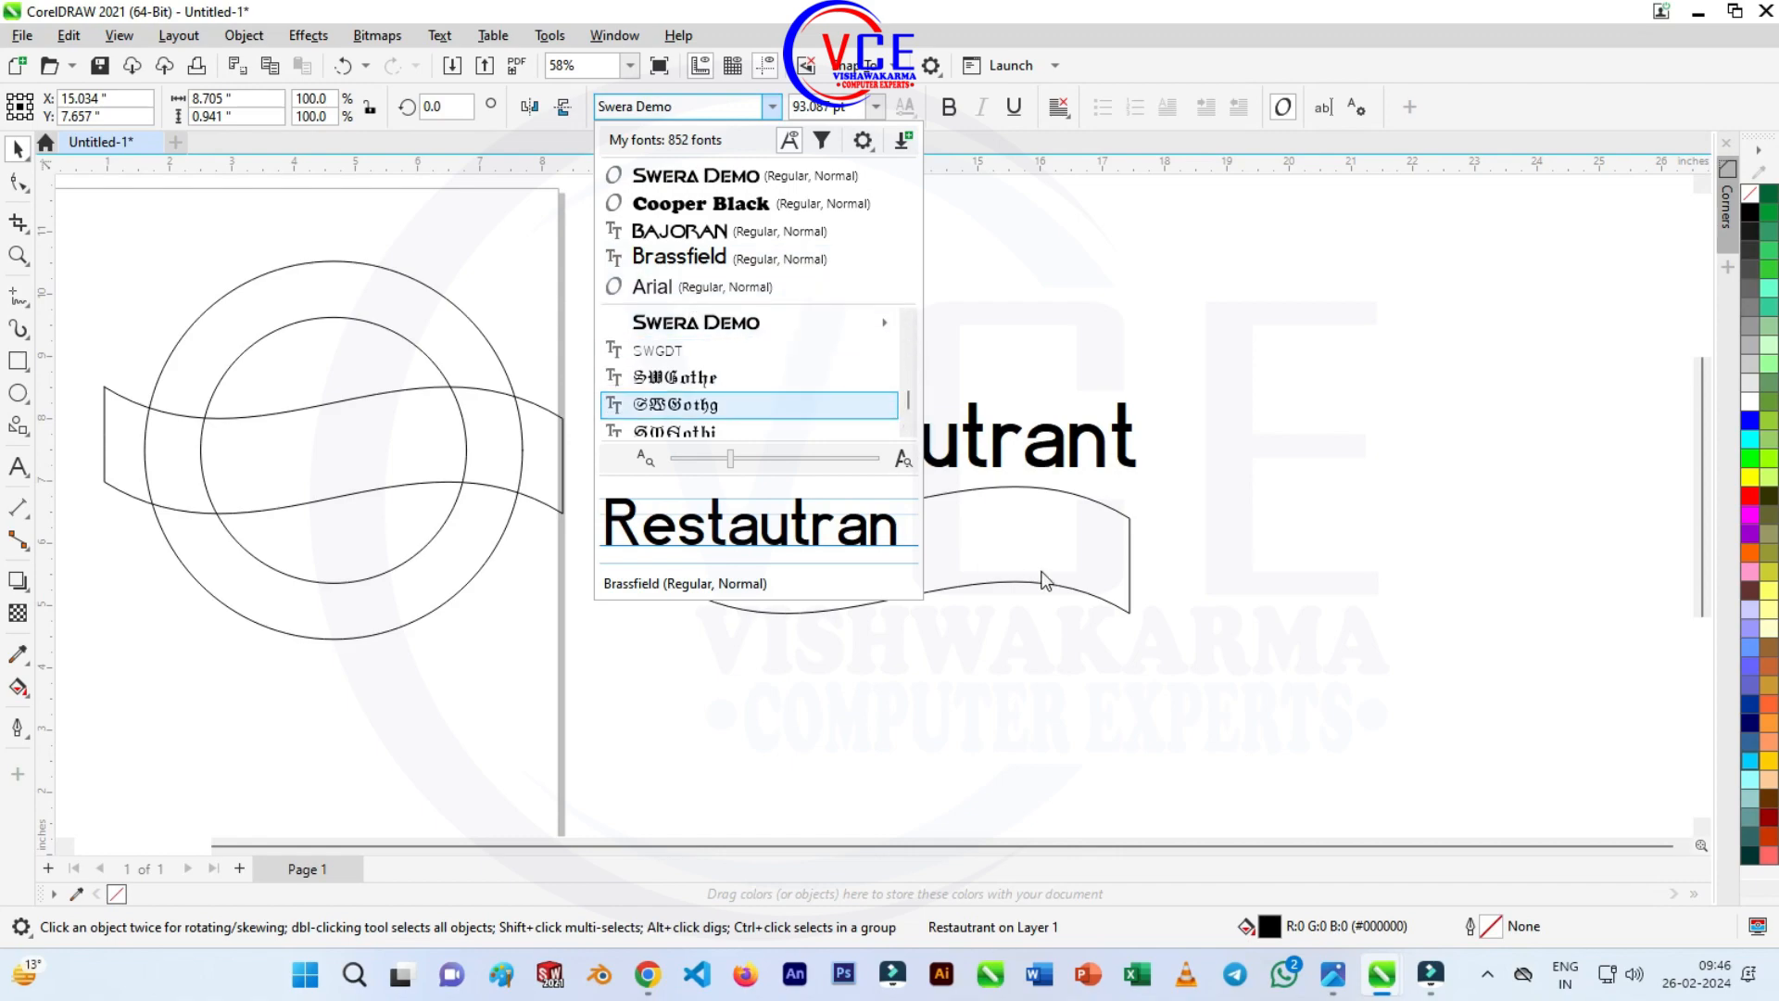
{"action": "key", "text": "Escape"}
{"action": "left_click", "coordinate": [772, 107]}
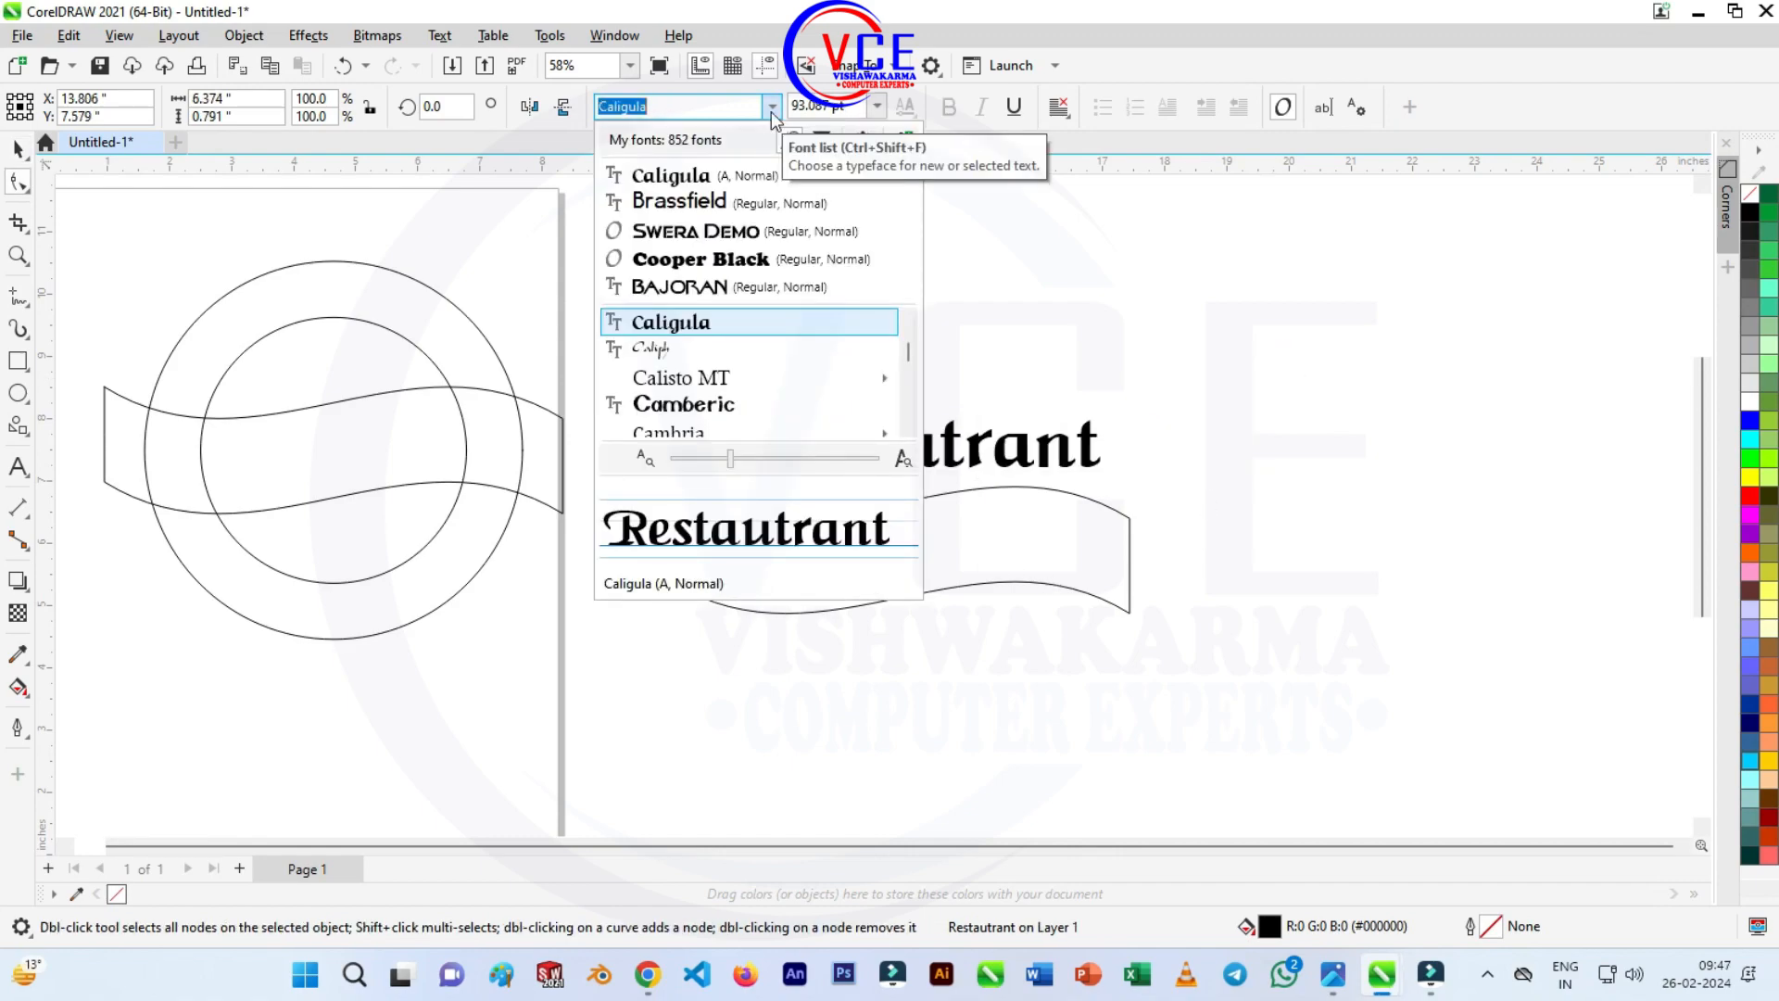
{"action": "key", "text": "Escape"}
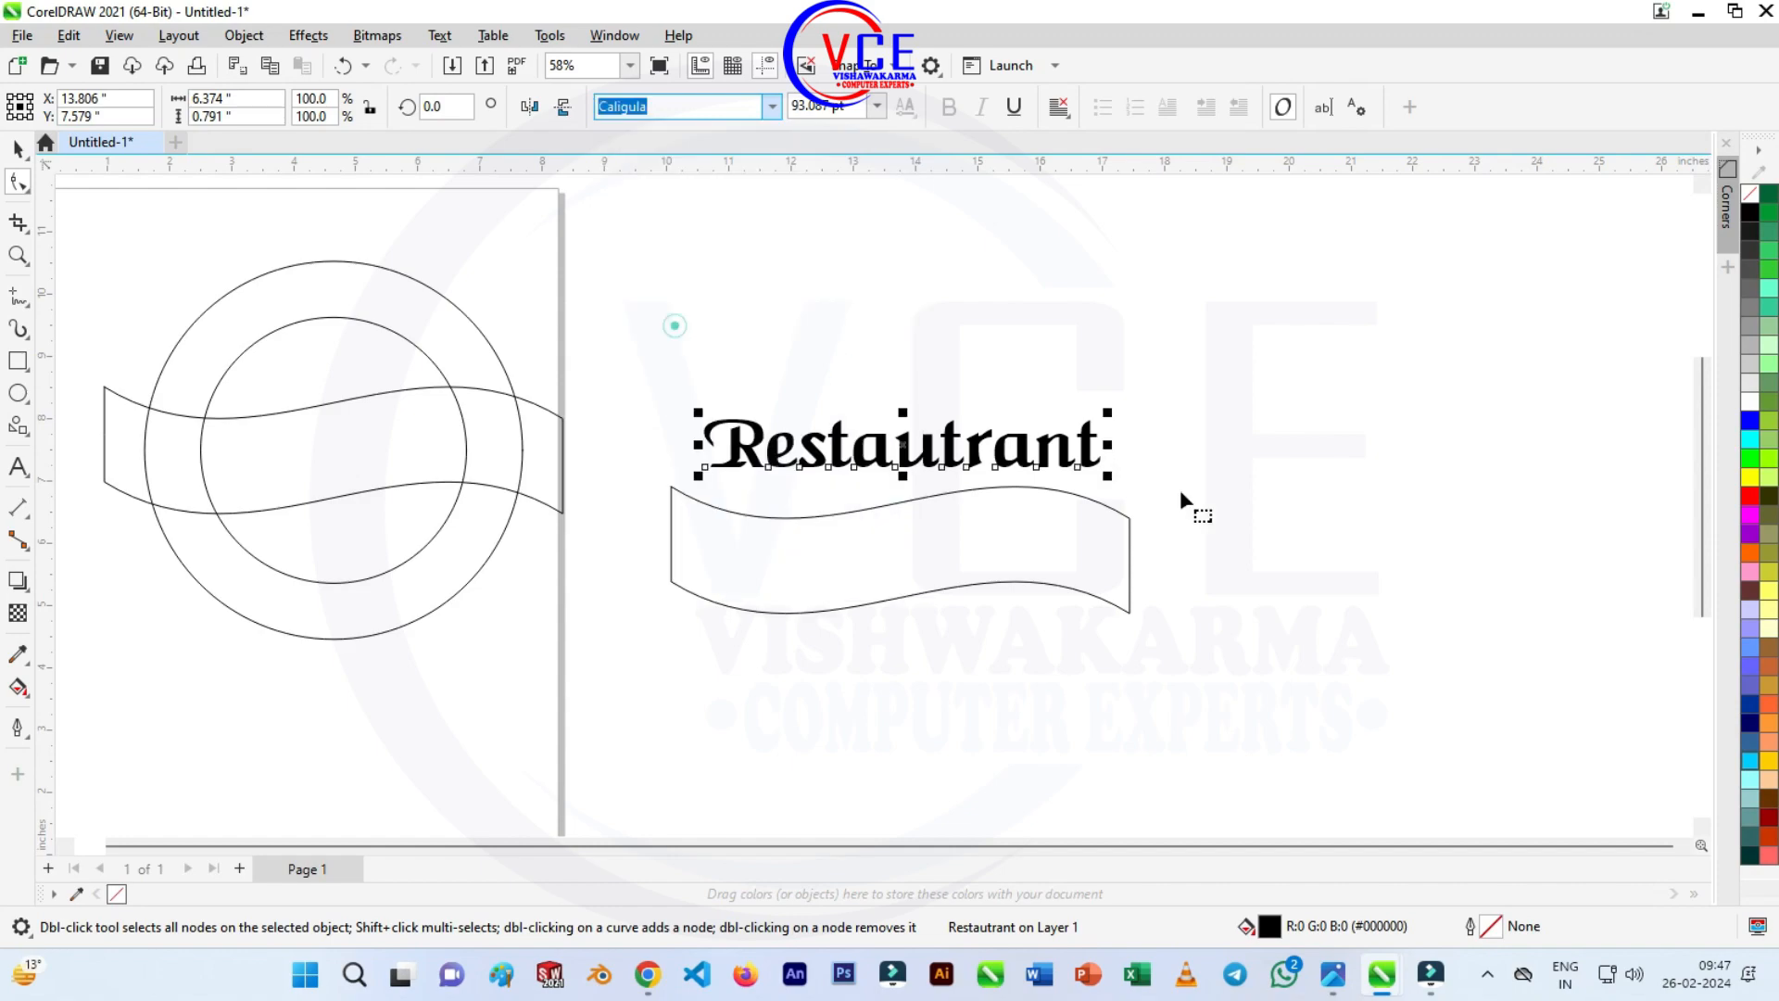
{"action": "left_click", "coordinate": [1487, 975]}
{"action": "left_click", "coordinate": [1487, 977]}
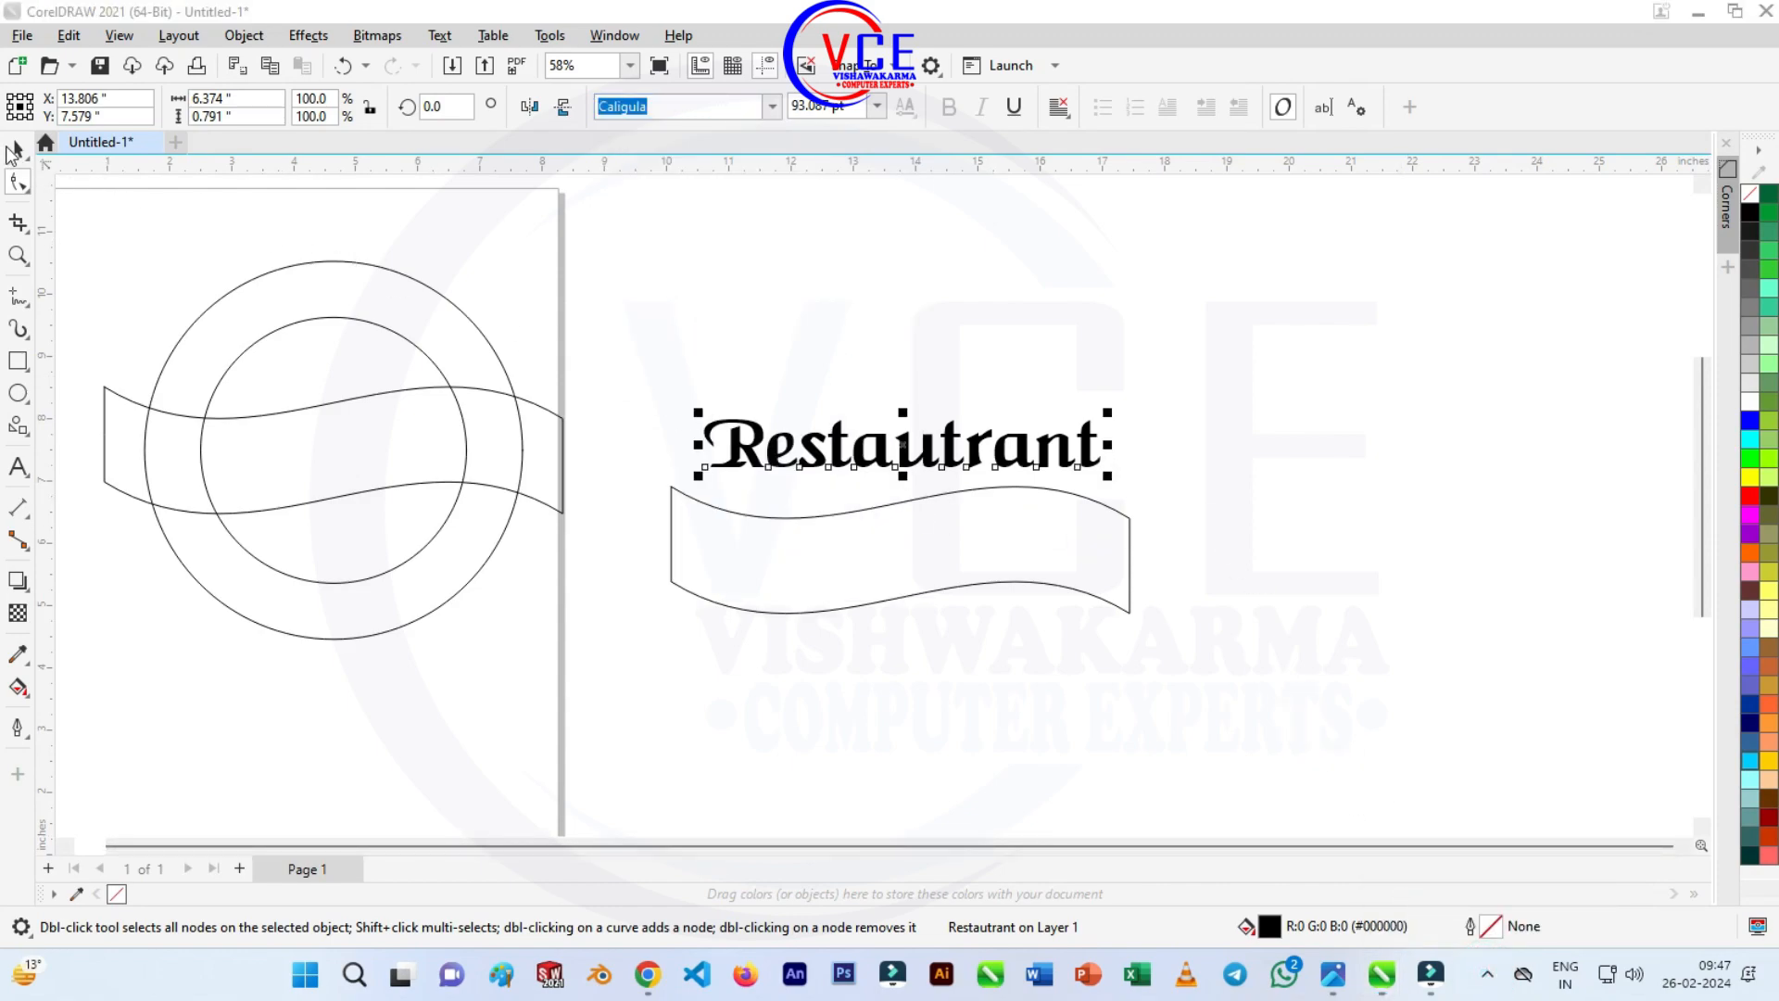
{"action": "left_click", "coordinate": [15, 151]}
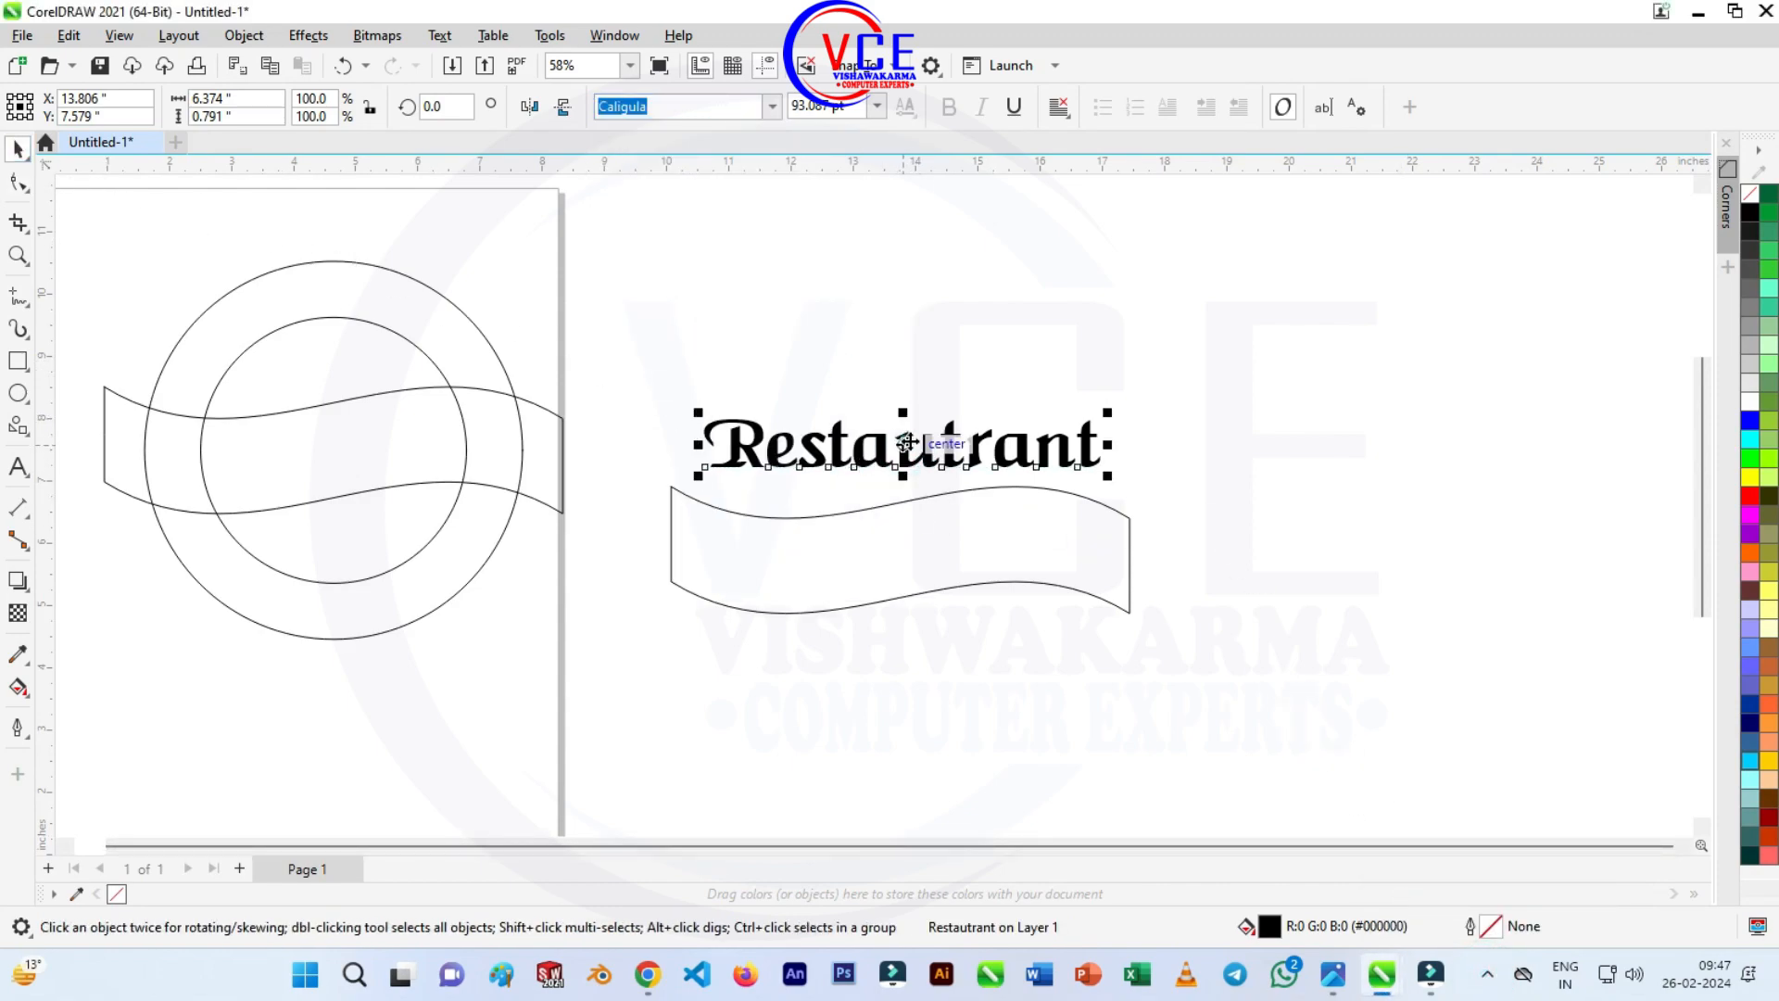
{"action": "left_click_drag", "start_coordinate": [904, 413], "coordinate": [904, 402]}
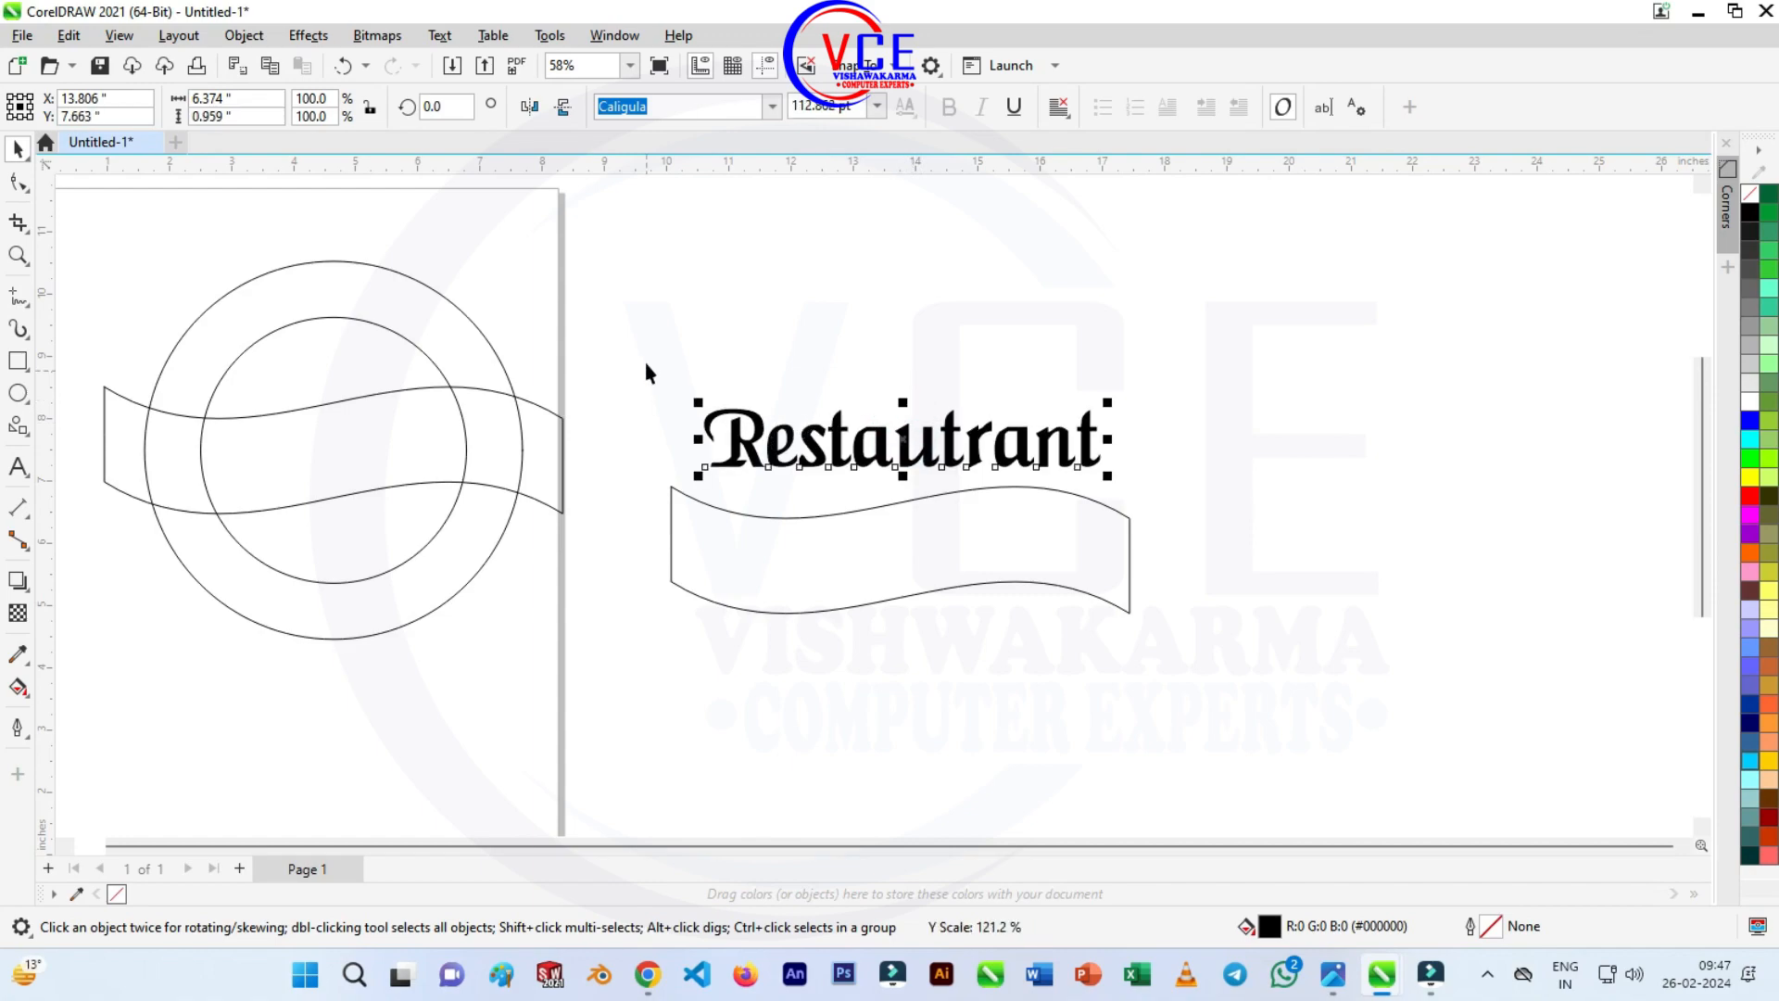
Select the text together with the ribbon copy and open the Envelope effect settings.
{"action": "left_click_drag", "start_coordinate": [648, 338], "coordinate": [1262, 669]}
{"action": "left_click", "coordinate": [308, 35]}
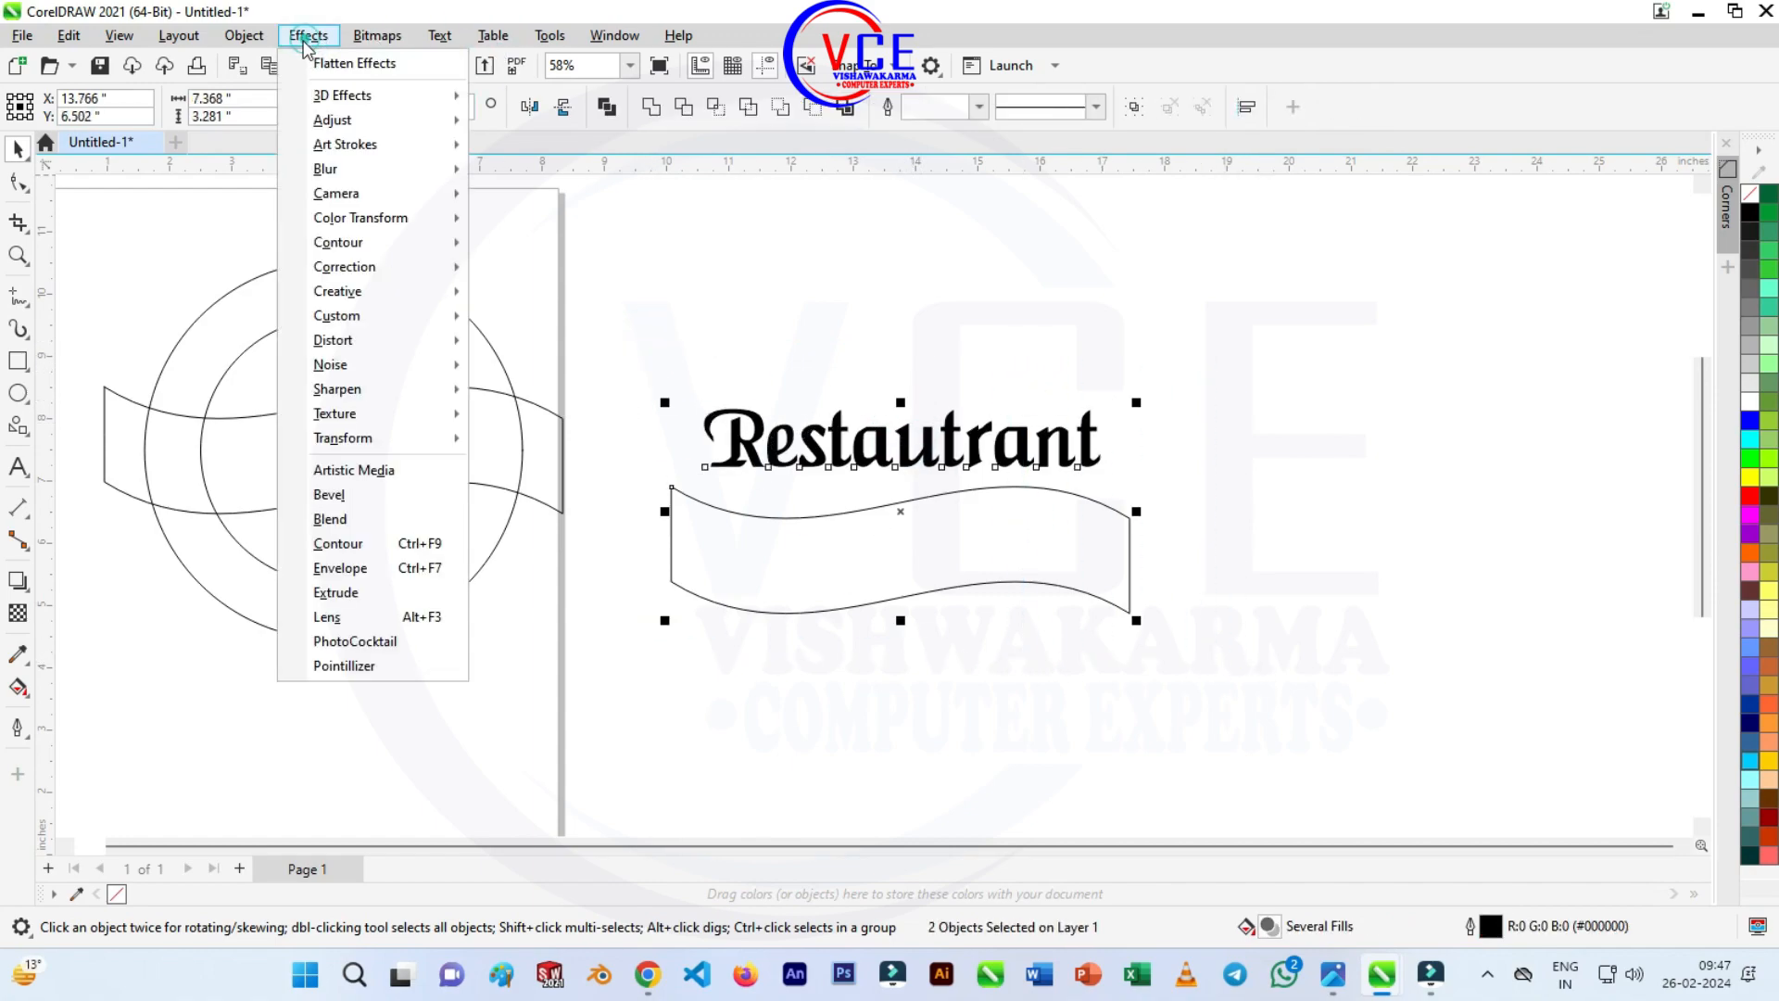
{"action": "left_click", "coordinate": [355, 563]}
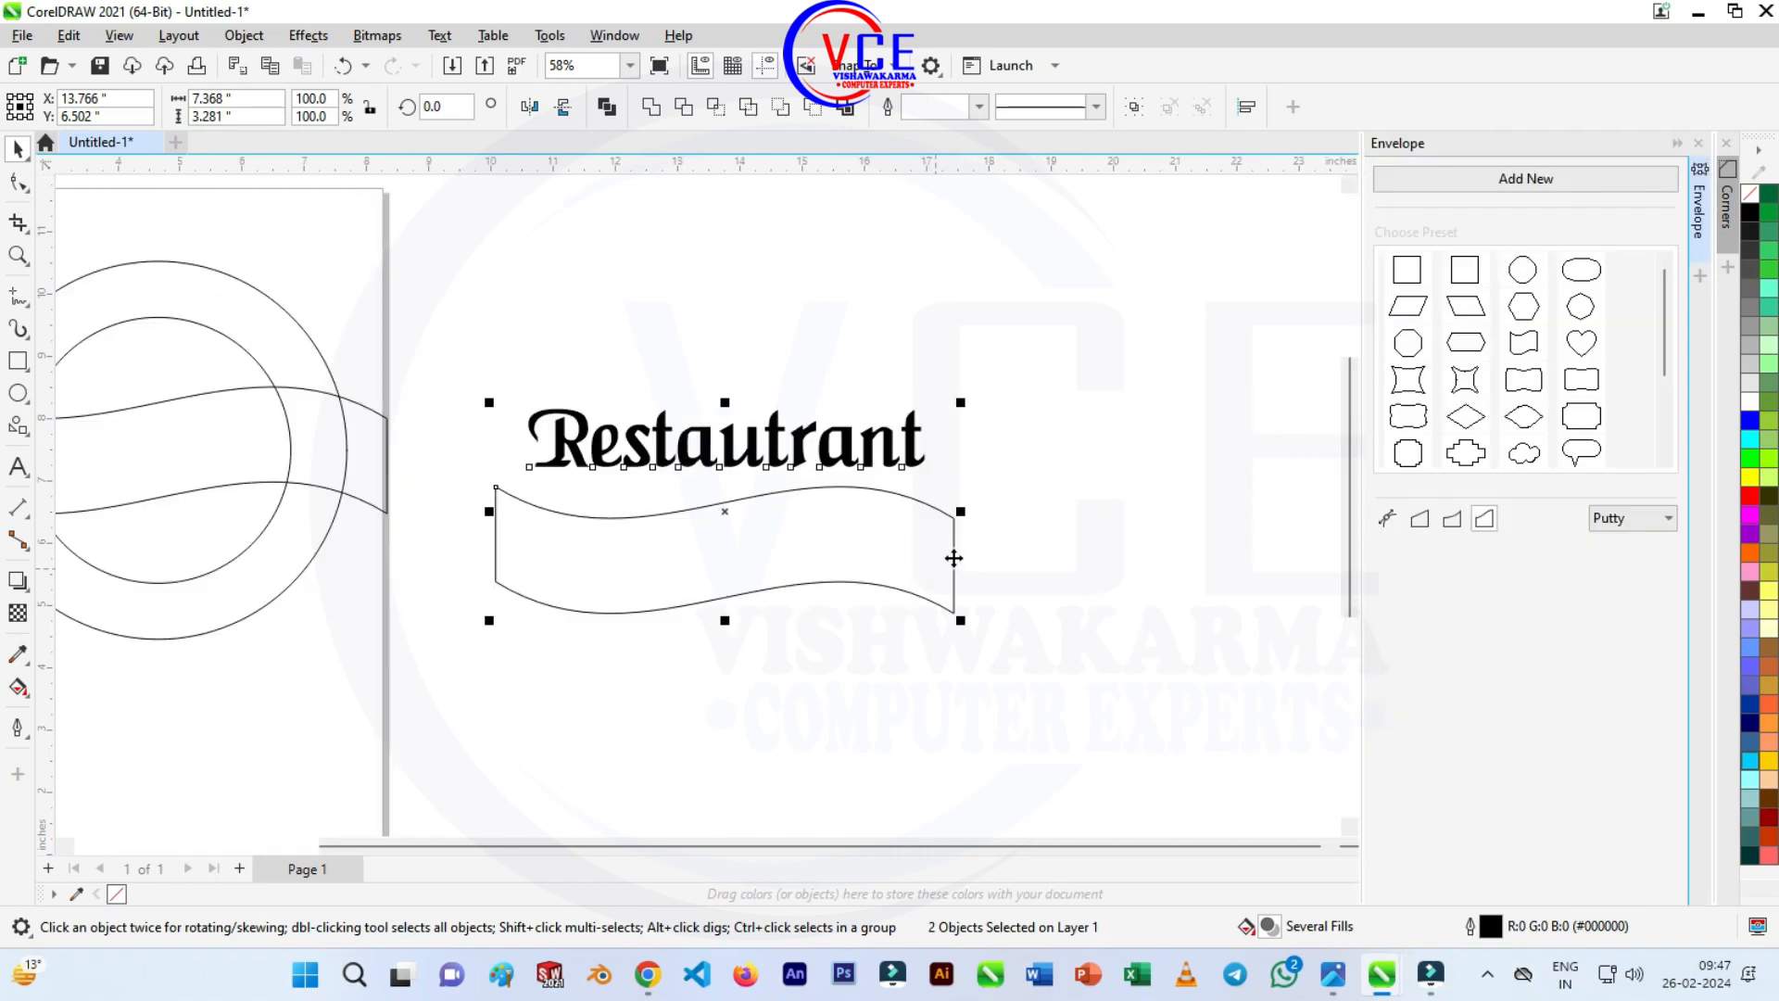
Try to shape the "Restautrant" text with an envelope created from the unconverted ribbon copy.
{"action": "left_click", "coordinate": [910, 436]}
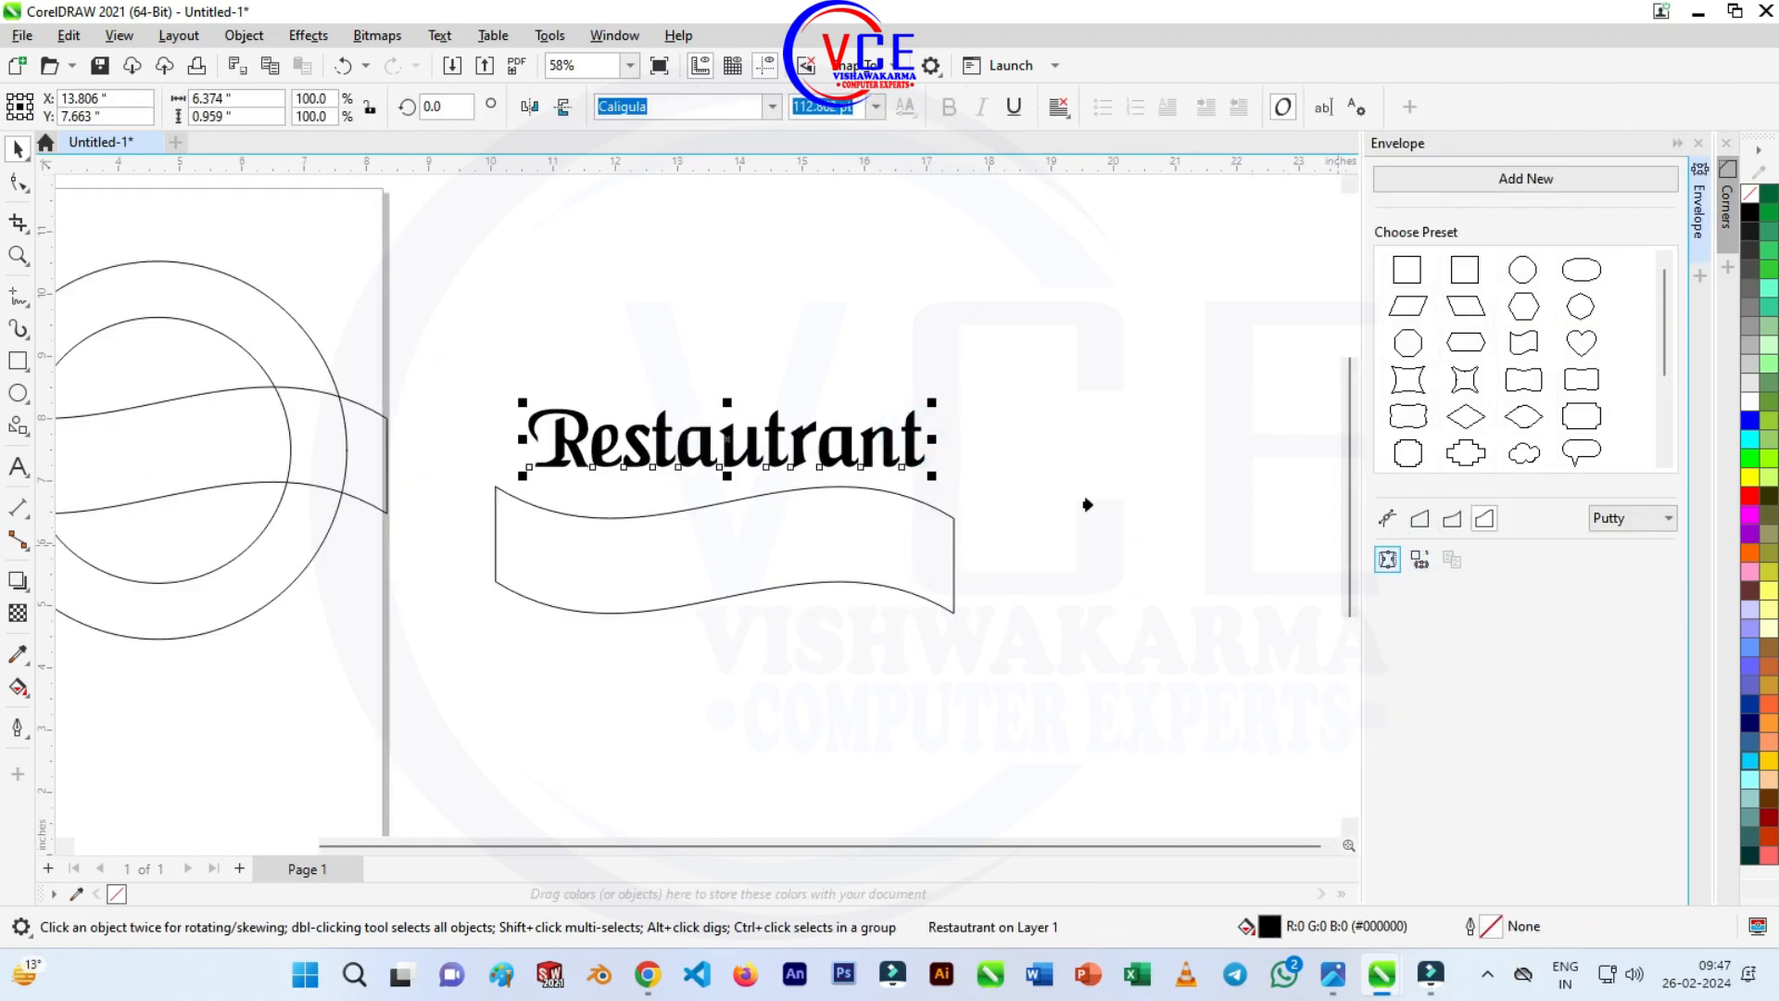
{"action": "left_click", "coordinate": [900, 497]}
{"action": "left_click", "coordinate": [885, 554]}
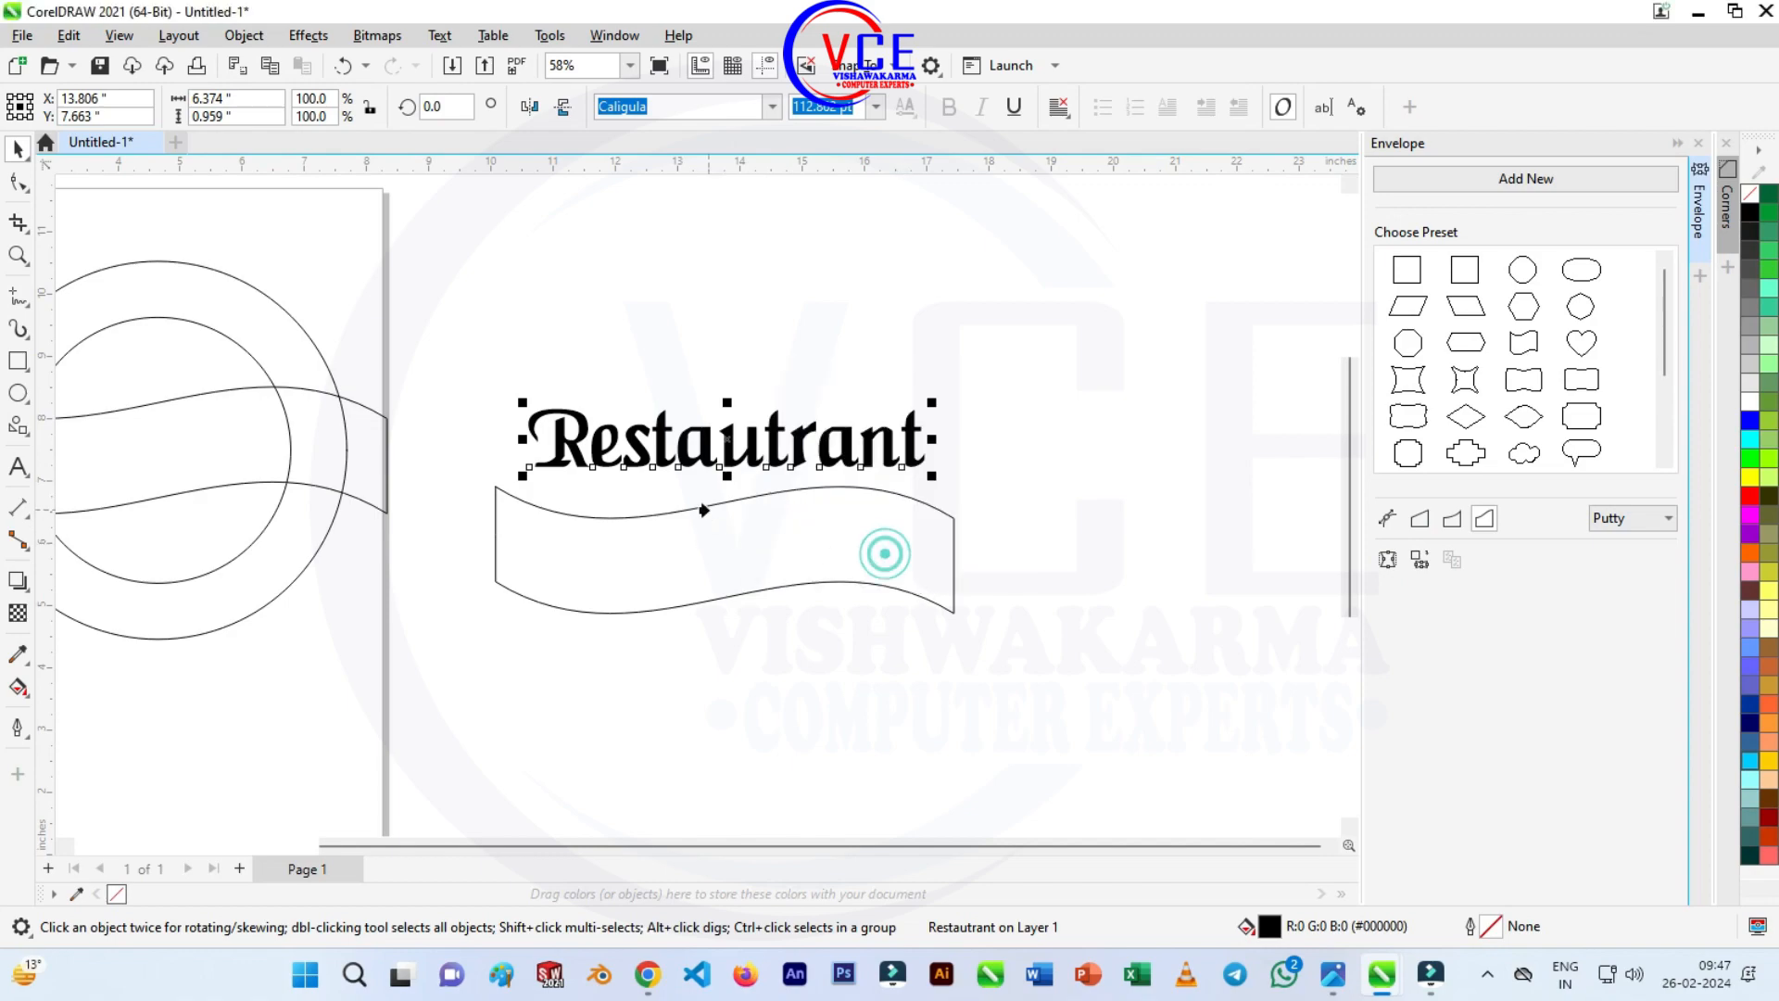
{"action": "left_click", "coordinate": [712, 515]}
{"action": "left_click", "coordinate": [885, 553]}
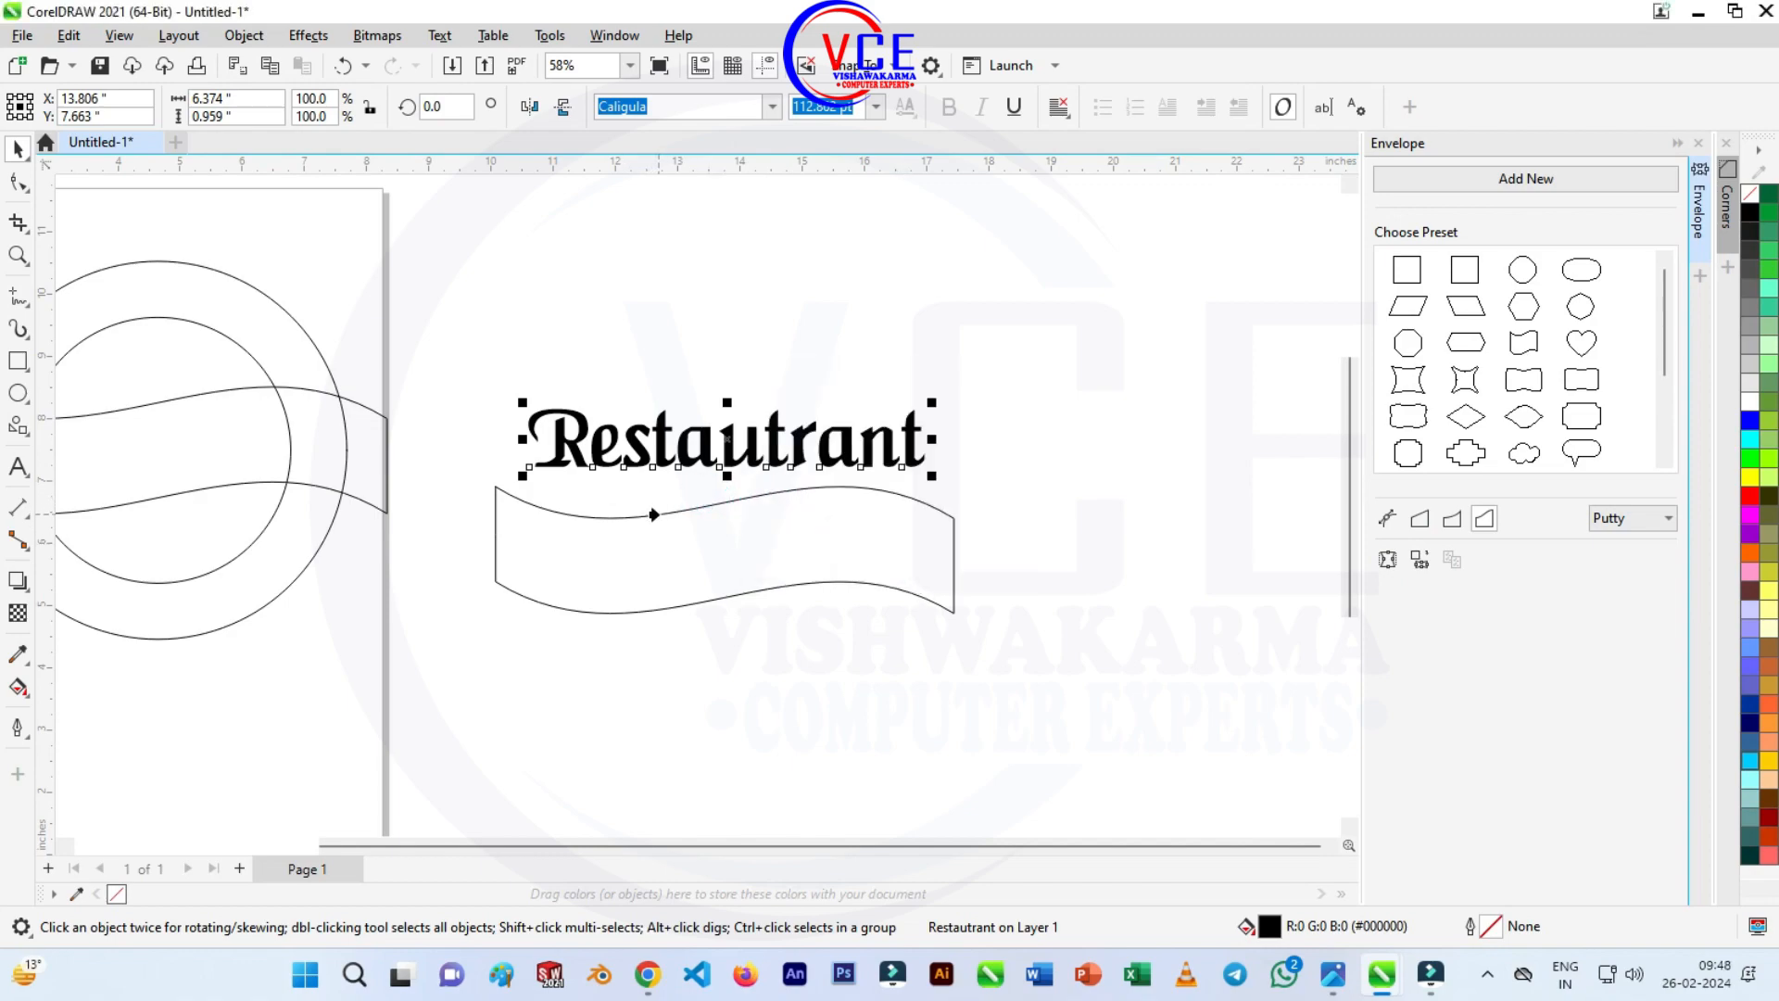
{"action": "left_click", "coordinate": [656, 515]}
{"action": "left_click", "coordinate": [978, 558]}
{"action": "left_click", "coordinate": [418, 259]}
{"action": "left_click", "coordinate": [991, 552]}
Convert the ribbon copy to curves and create the text's envelope from its wavy outline.
{"action": "left_click", "coordinate": [837, 583]}
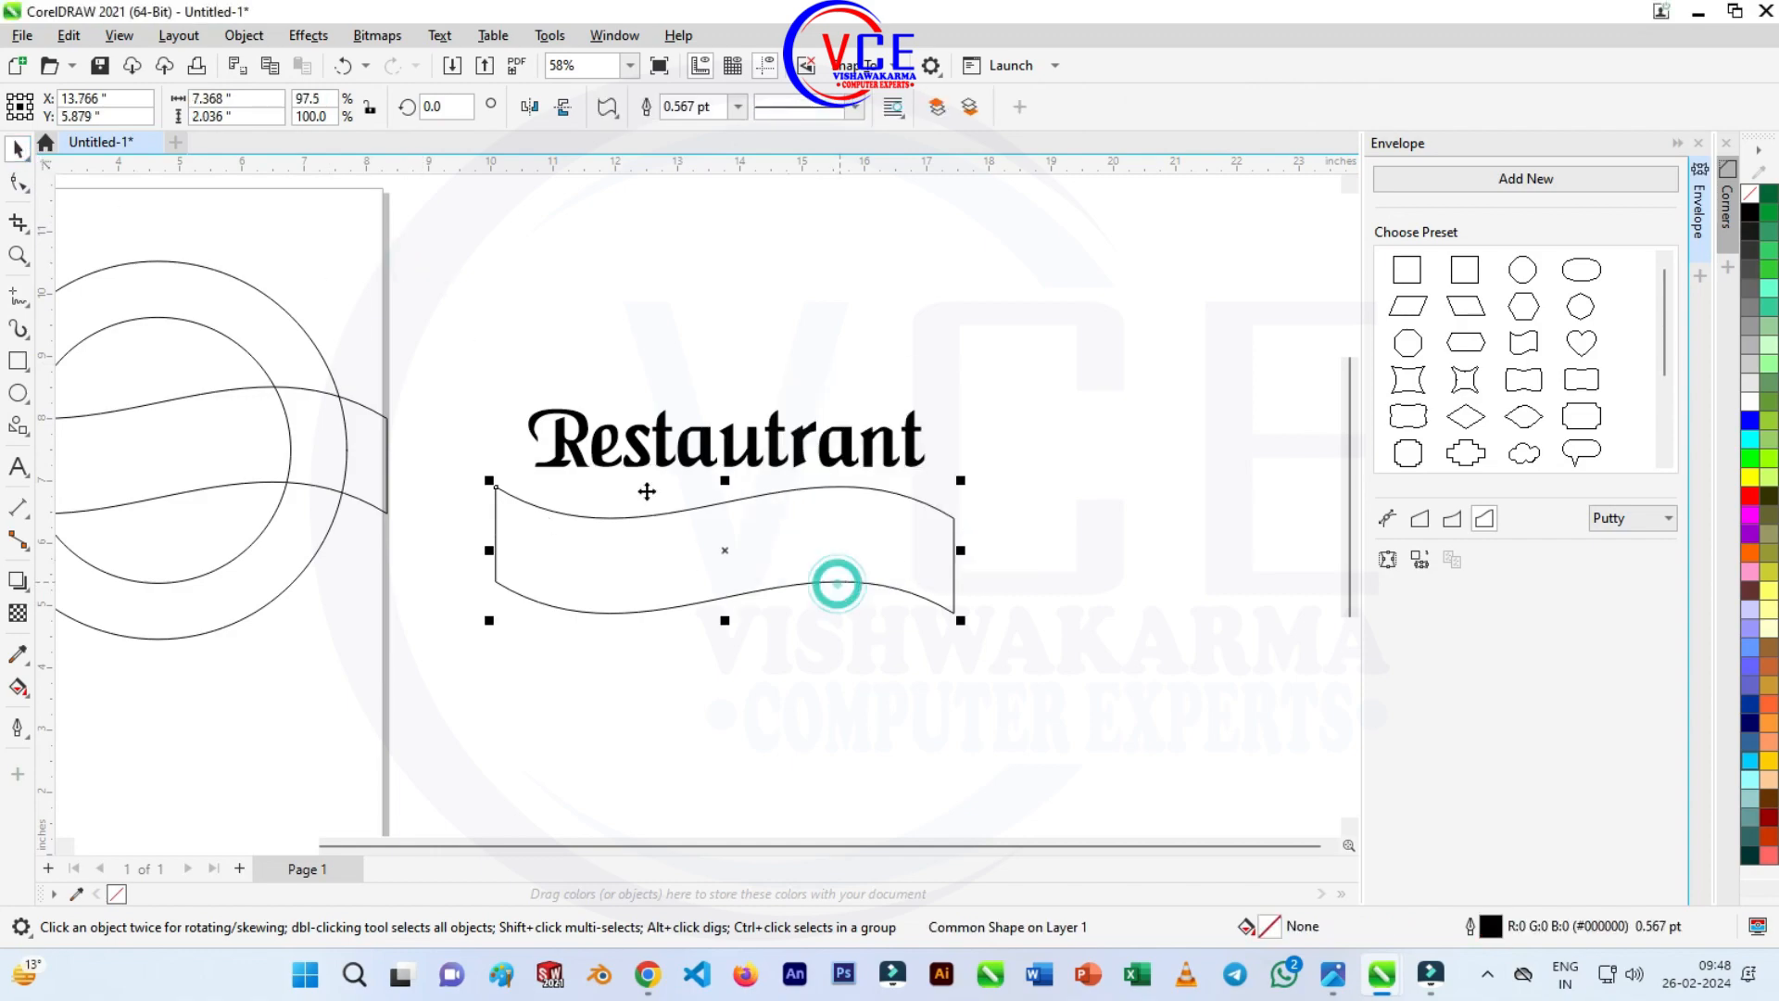
{"action": "left_click", "coordinate": [238, 39]}
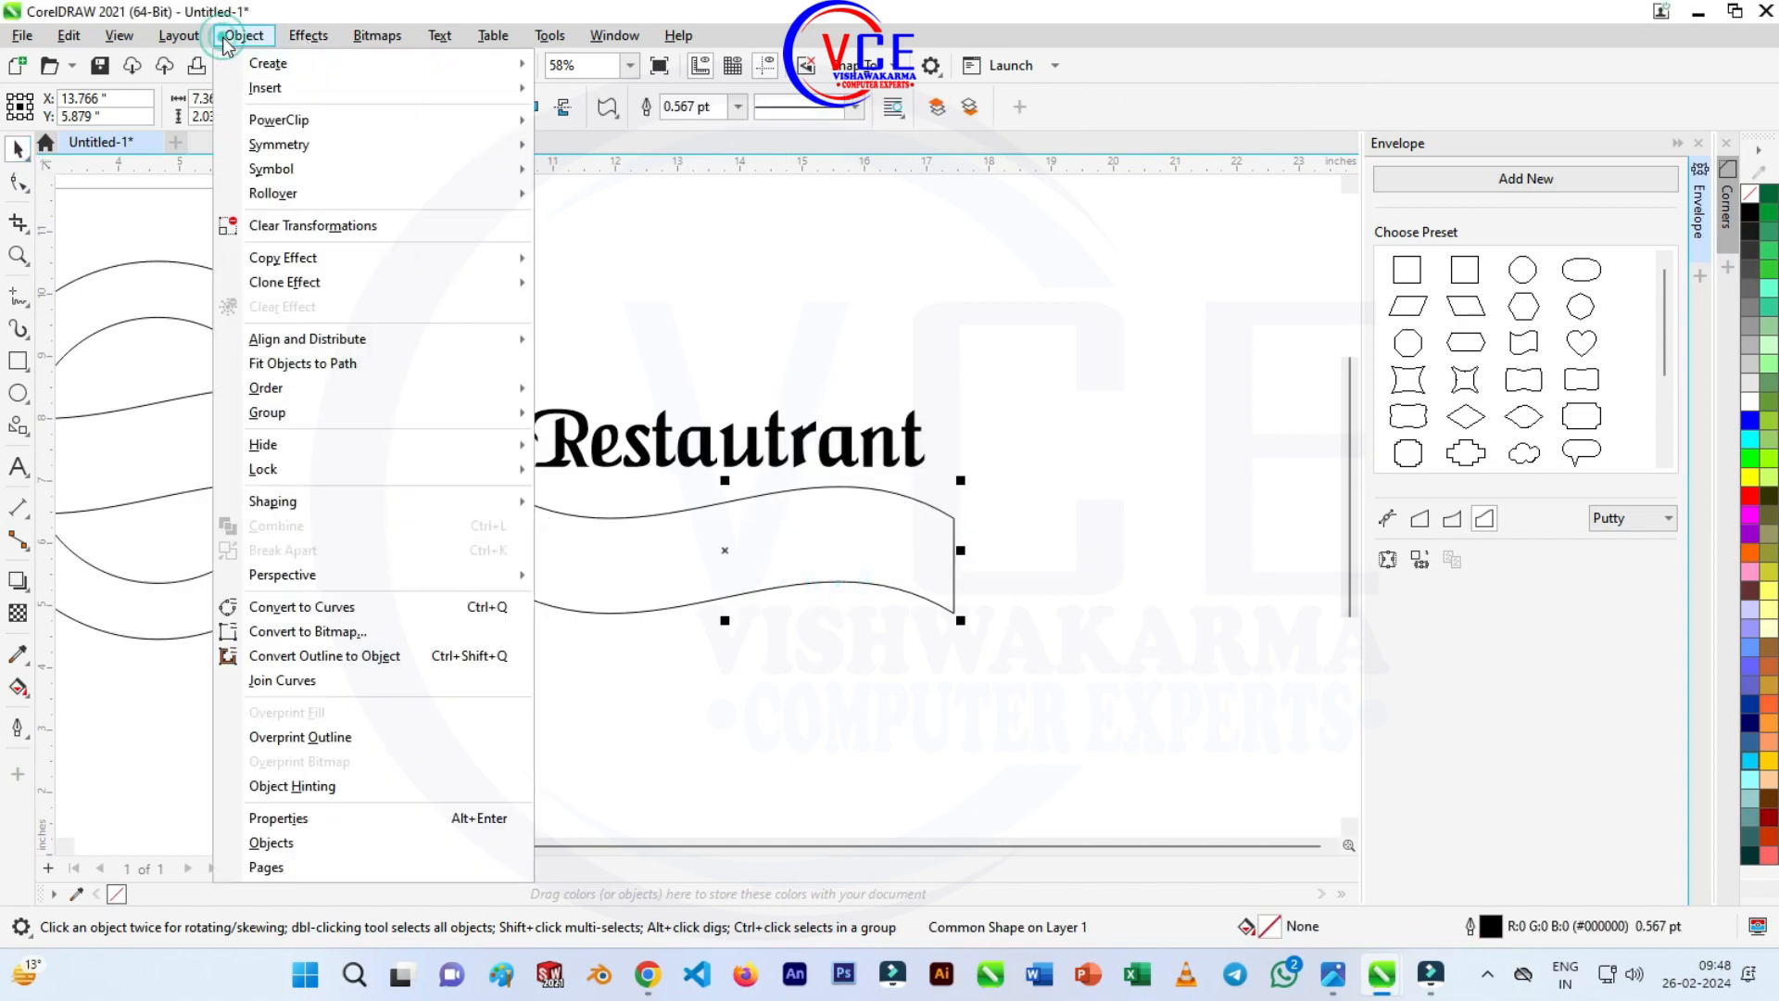
{"action": "left_click", "coordinate": [361, 608]}
{"action": "left_click", "coordinate": [704, 443]}
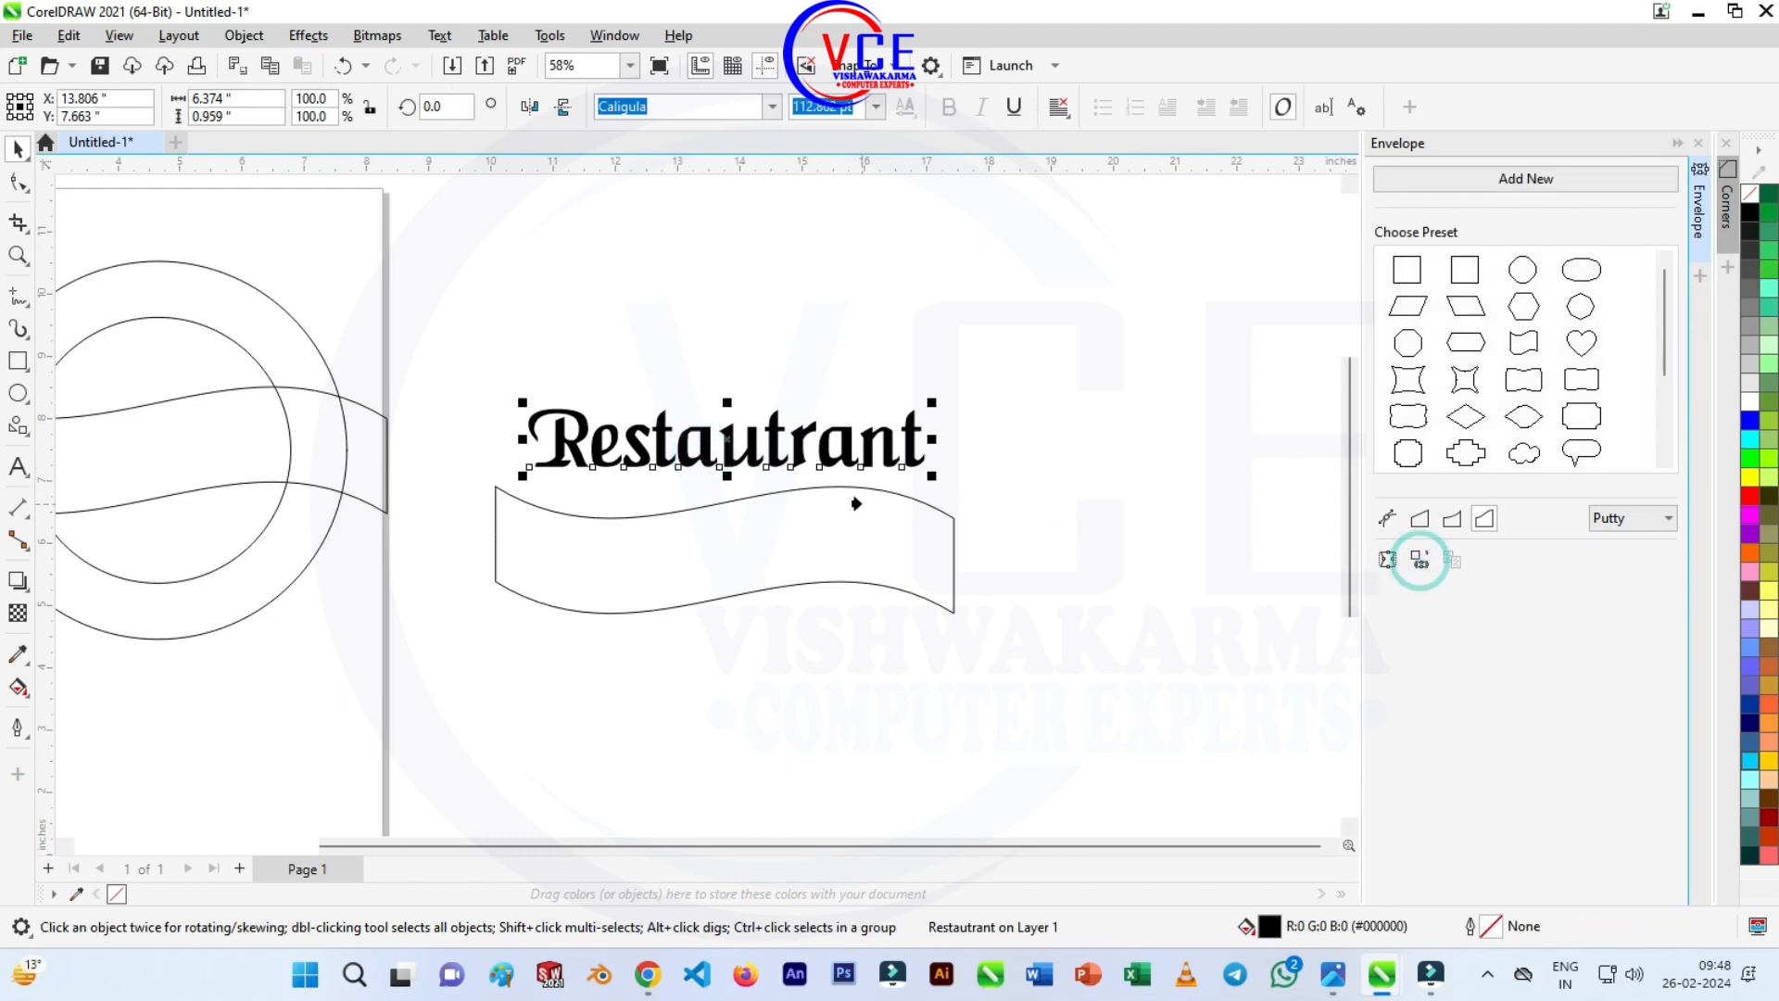
{"action": "left_click", "coordinate": [869, 488]}
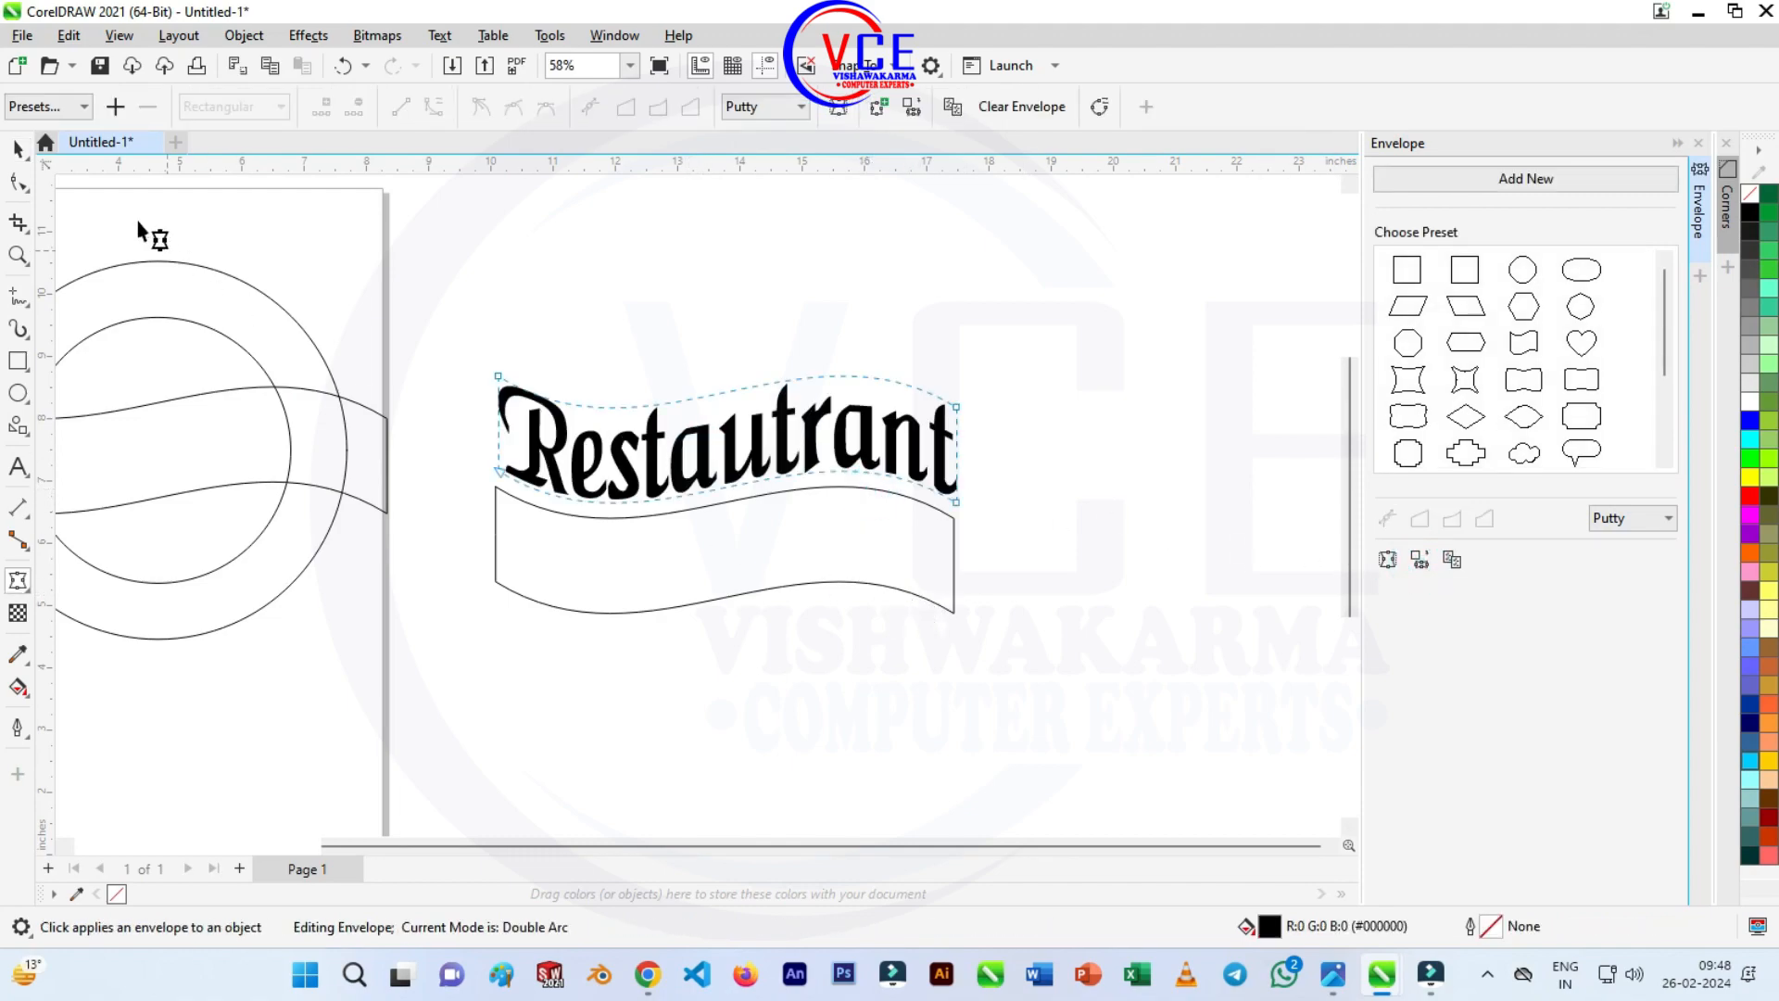
Reduce the height of the warped "Restautrant" text to about 1.67 inches.
{"action": "left_click", "coordinate": [17, 149]}
{"action": "left_click_drag", "start_coordinate": [727, 380], "coordinate": [729, 392]}
{"action": "scroll", "coordinate": [869, 400], "scroll_direction": "down", "scroll_amount": 1}
{"action": "scroll", "coordinate": [437, 374], "scroll_direction": "up", "scroll_amount": 2}
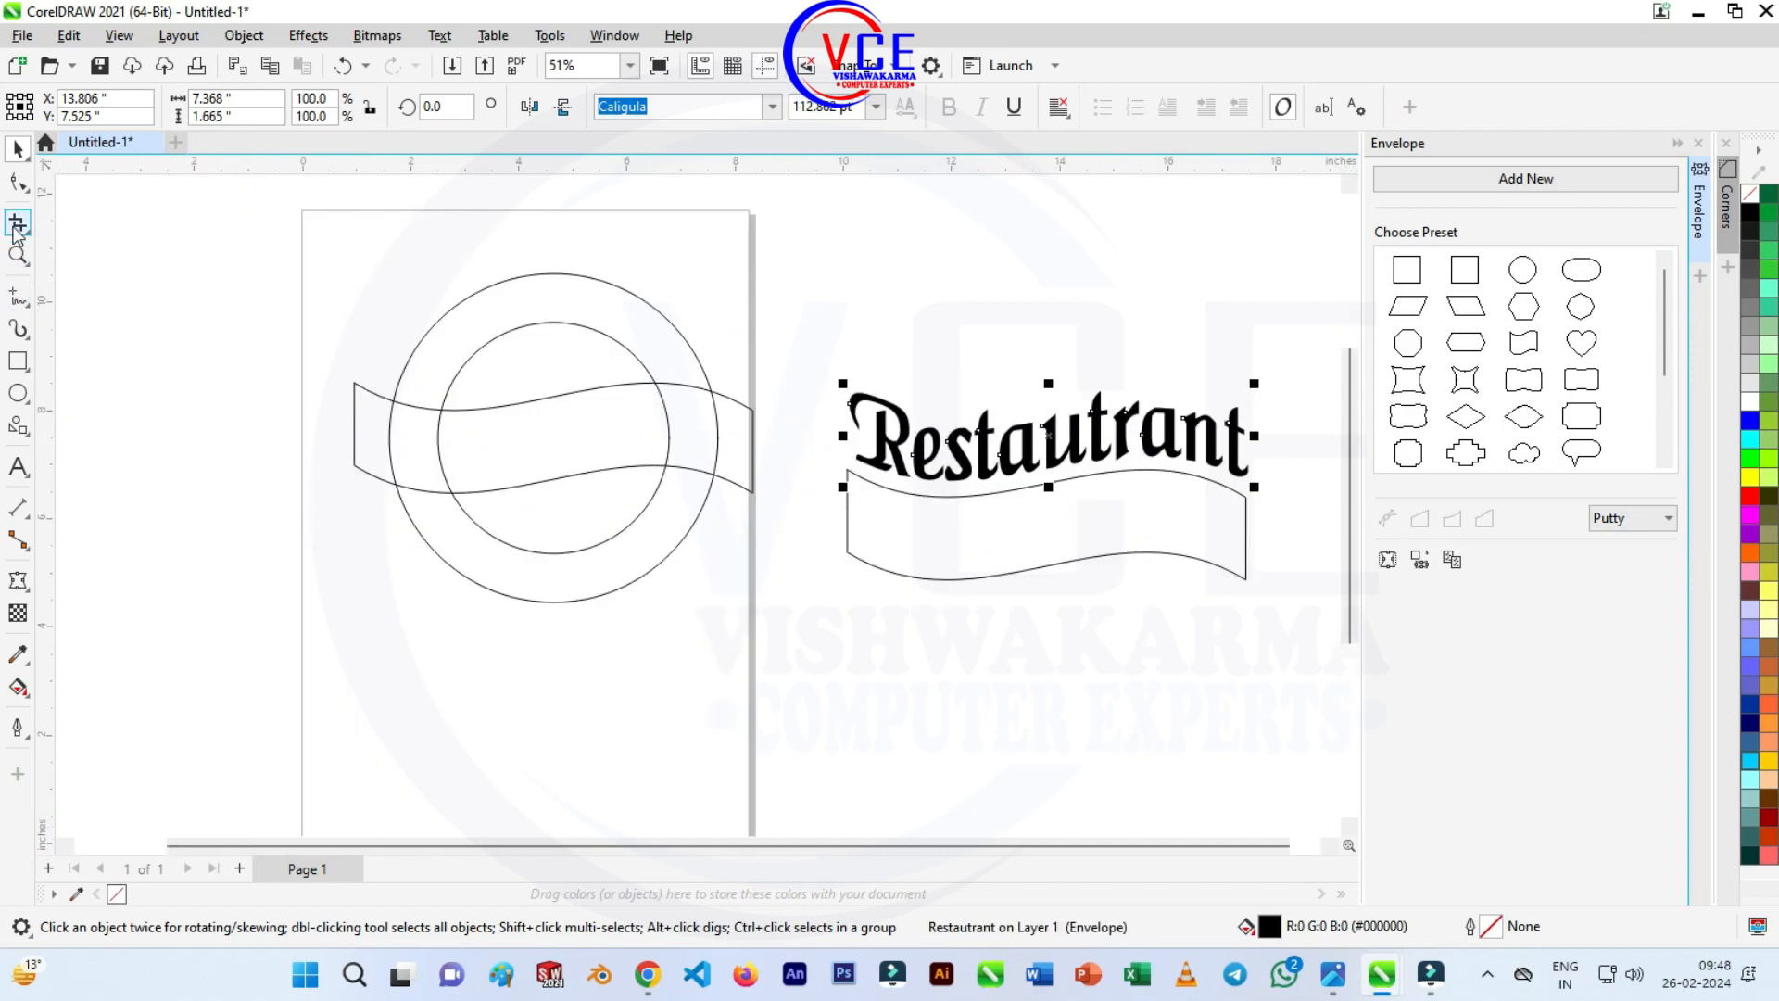
Remove the overlapping circle and ribbon segments with Virtual Segment Delete so the ribbon and ring form one badge outline.
{"action": "left_click", "coordinate": [26, 262]}
{"action": "left_click", "coordinate": [26, 230]}
{"action": "left_click", "coordinate": [111, 270]}
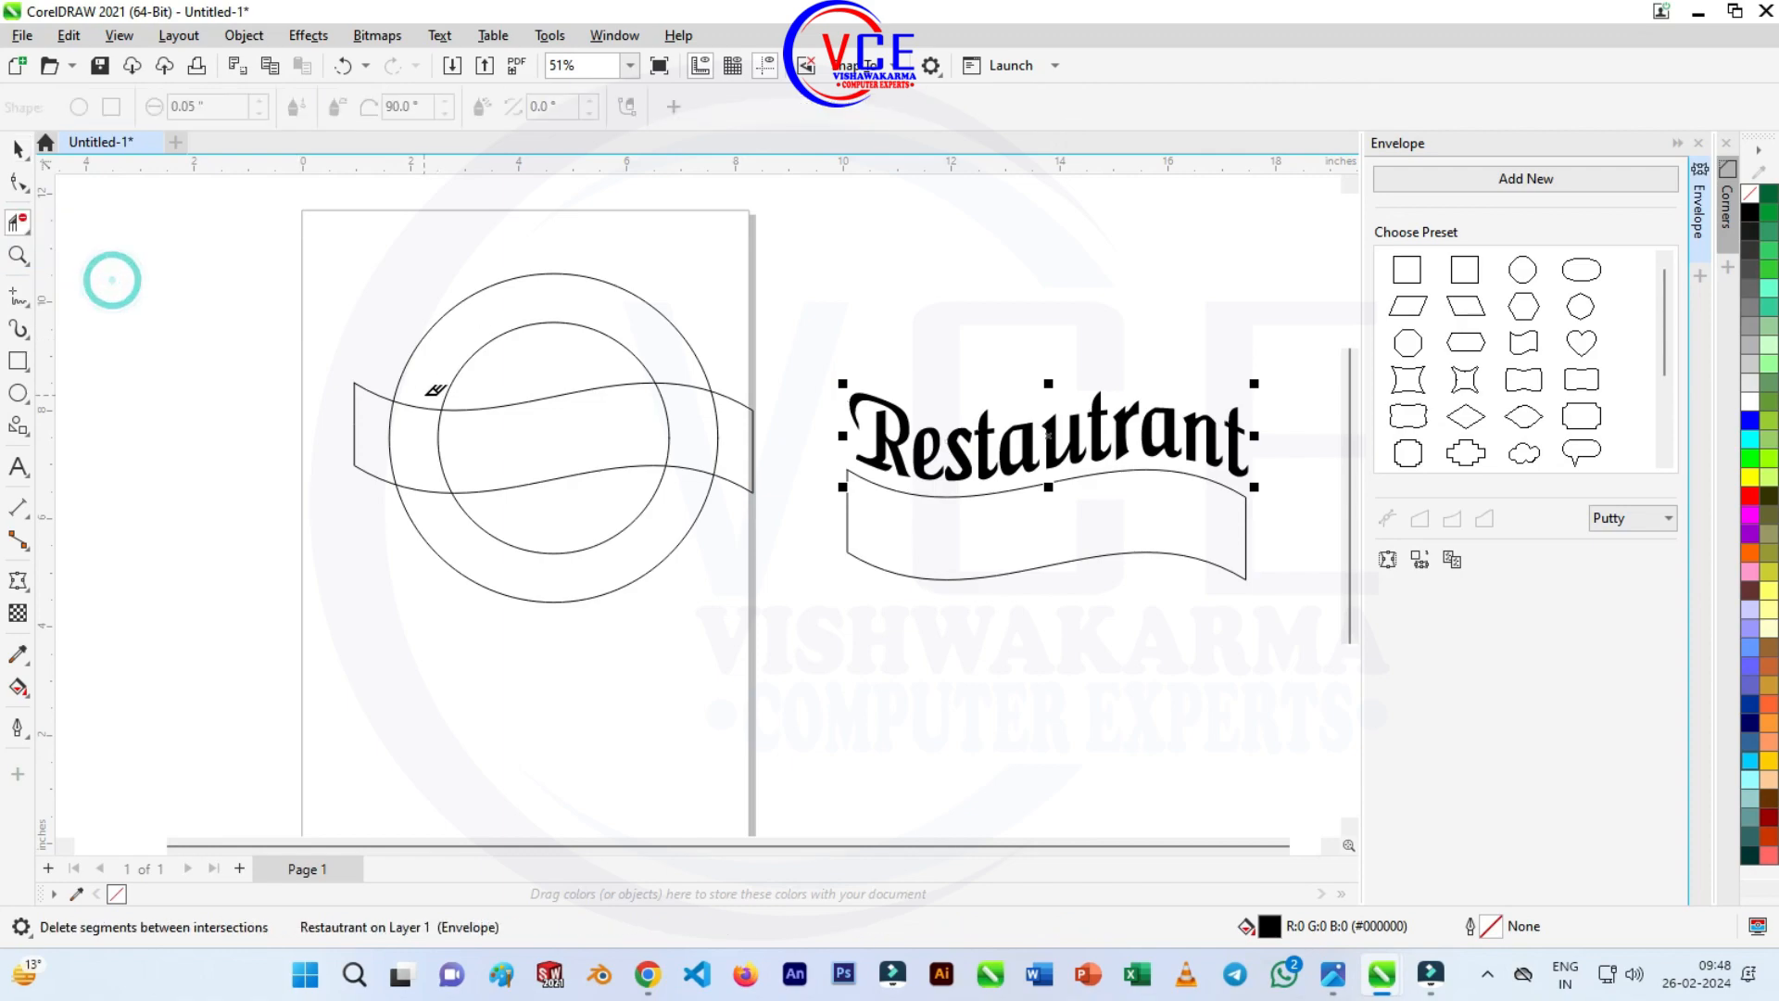
{"action": "left_click_drag", "start_coordinate": [463, 437], "coordinate": [390, 443]}
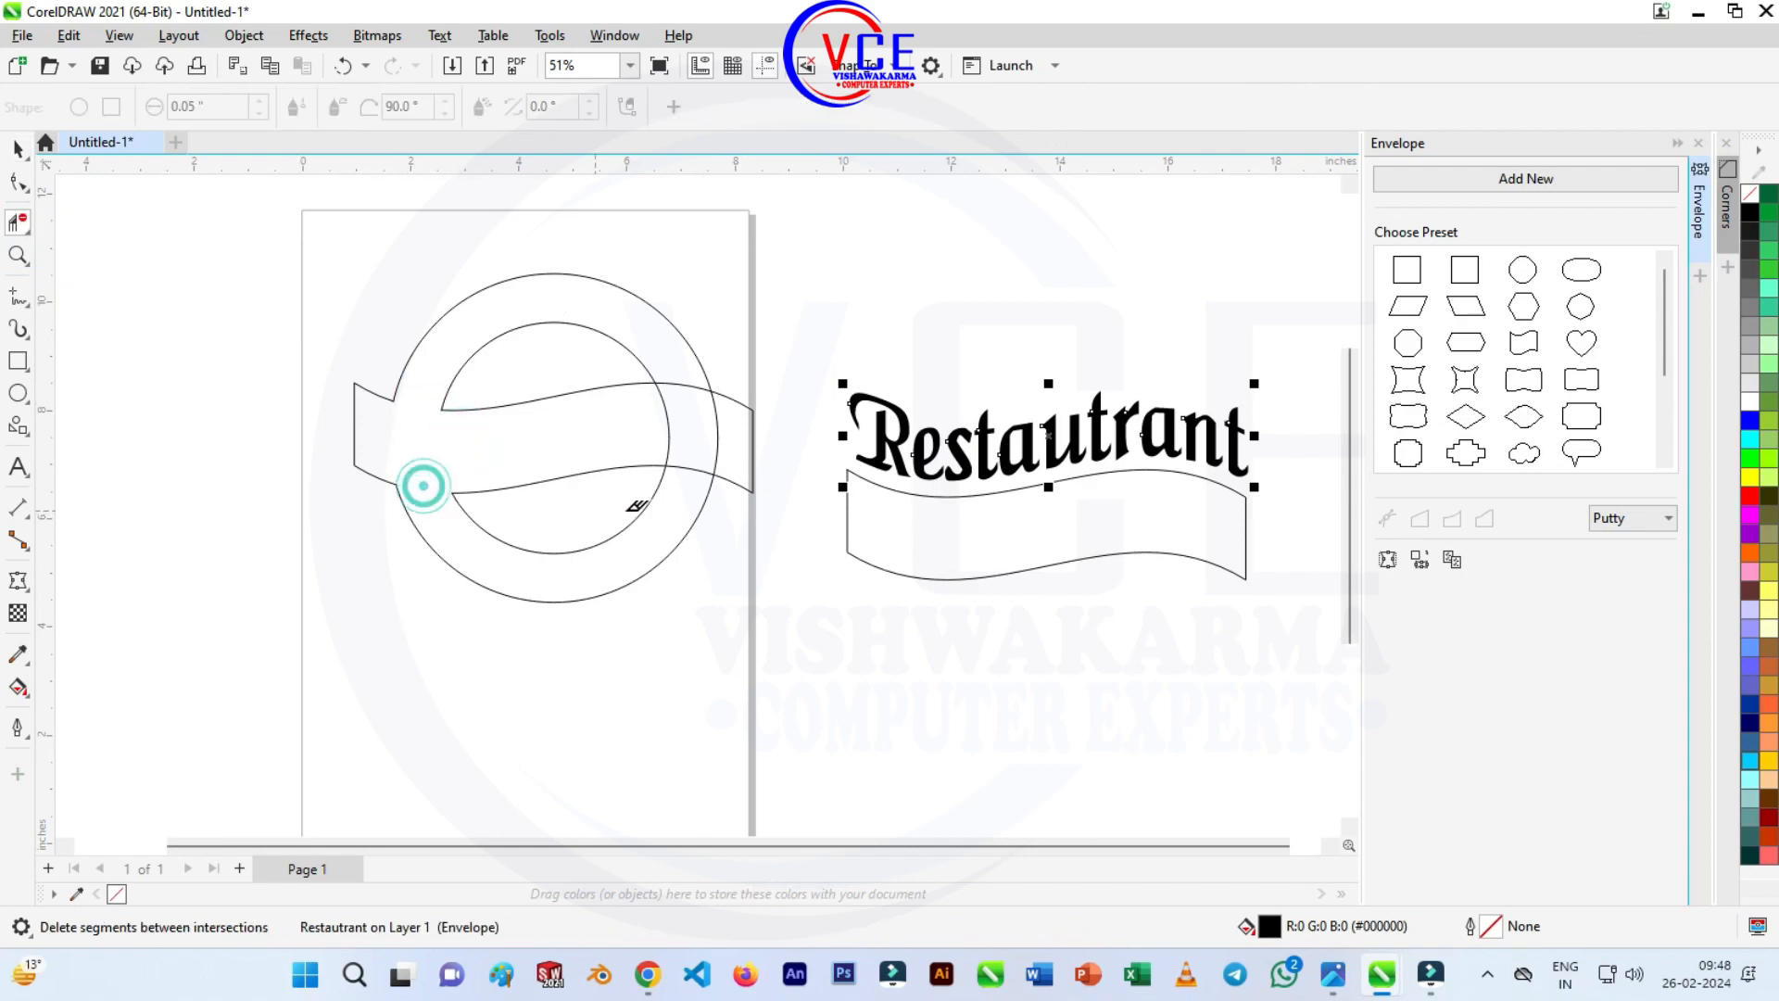
{"action": "left_click", "coordinate": [715, 434]}
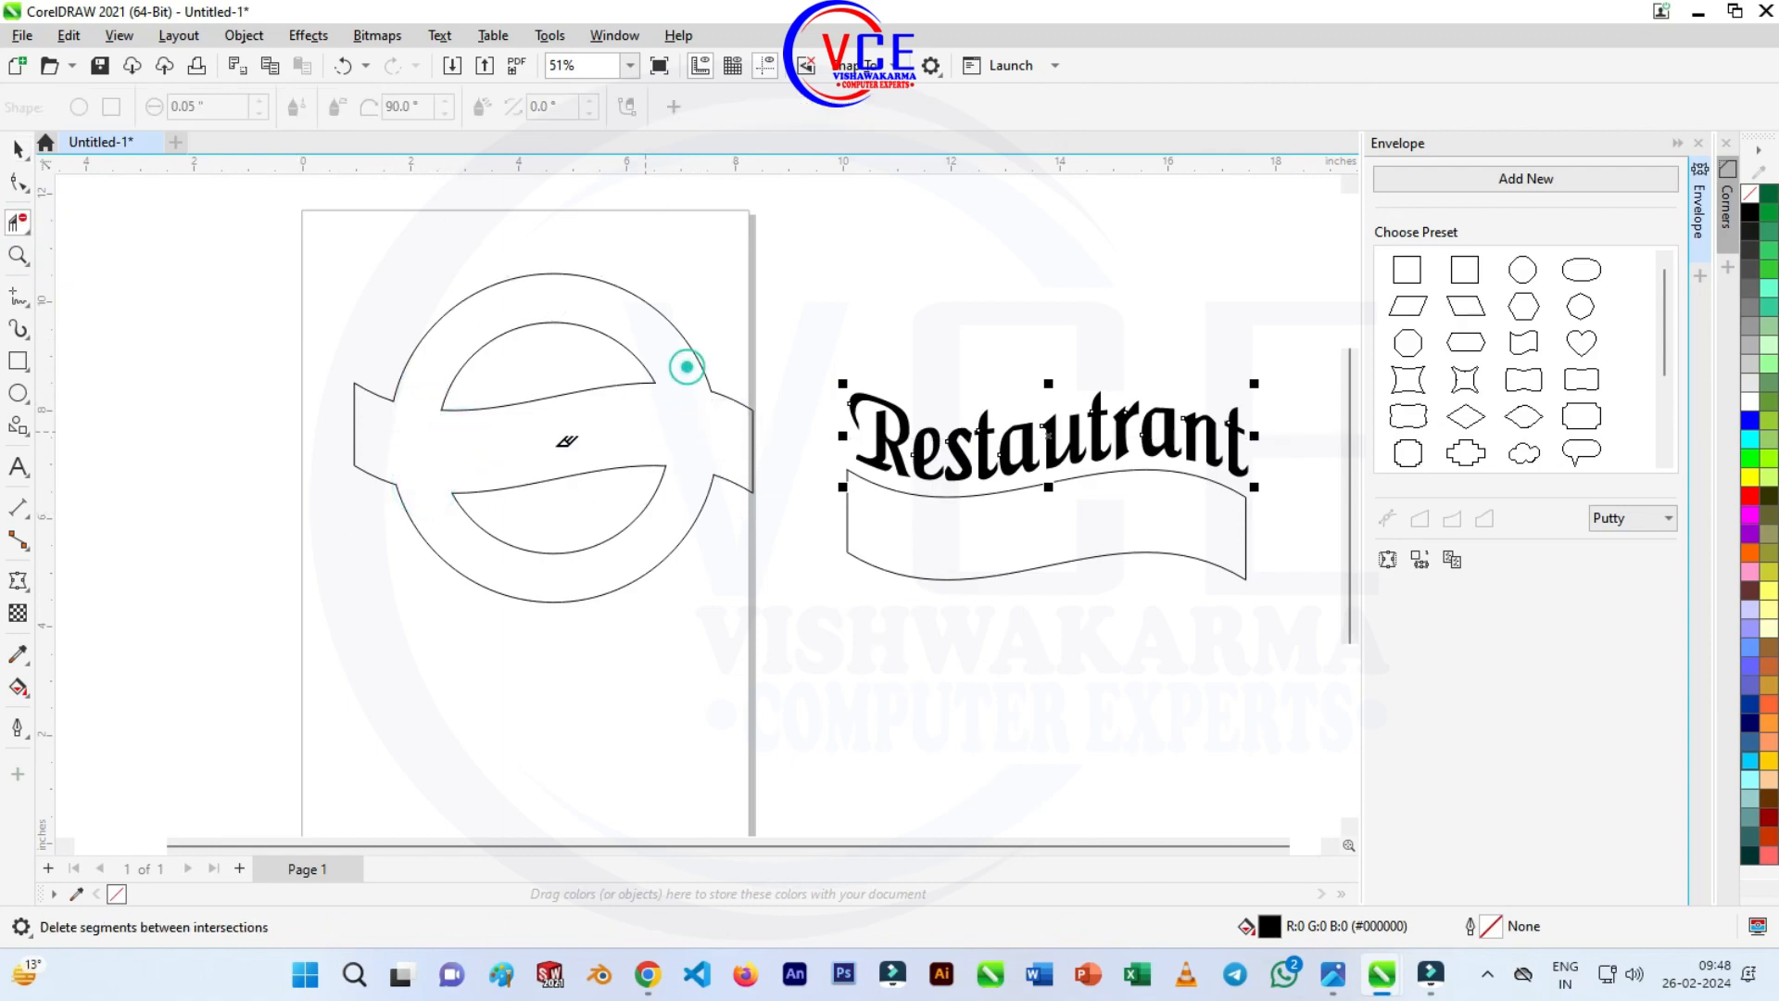
Move the warped text onto the badge's ribbon and scale it proportionally to about 6.92 inches wide.
{"action": "left_click", "coordinate": [20, 150]}
{"action": "left_click_drag", "start_coordinate": [906, 439], "coordinate": [422, 439]}
{"action": "scroll", "coordinate": [382, 363], "scroll_direction": "down", "scroll_amount": 3}
{"action": "scroll", "coordinate": [552, 345], "scroll_direction": "up", "scroll_amount": 4}
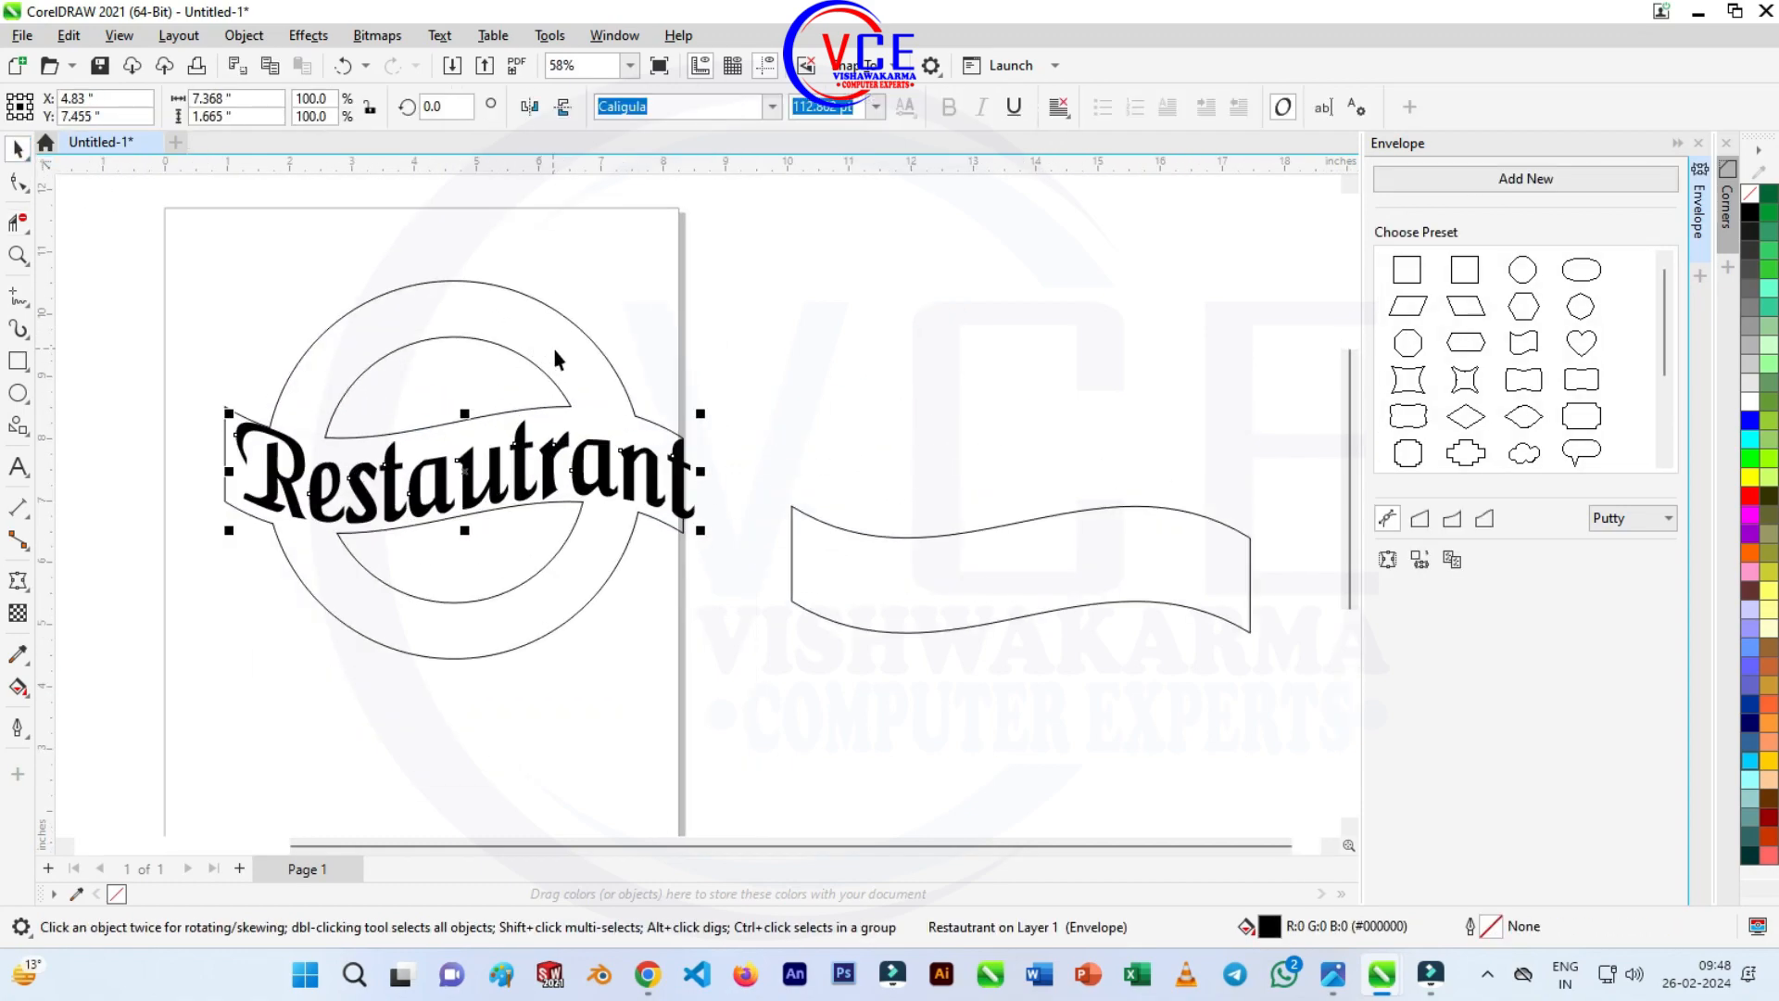
{"action": "left_click_drag", "start_coordinate": [703, 535], "coordinate": [676, 524]}
{"action": "scroll", "coordinate": [462, 495], "scroll_direction": "down", "scroll_amount": 1}
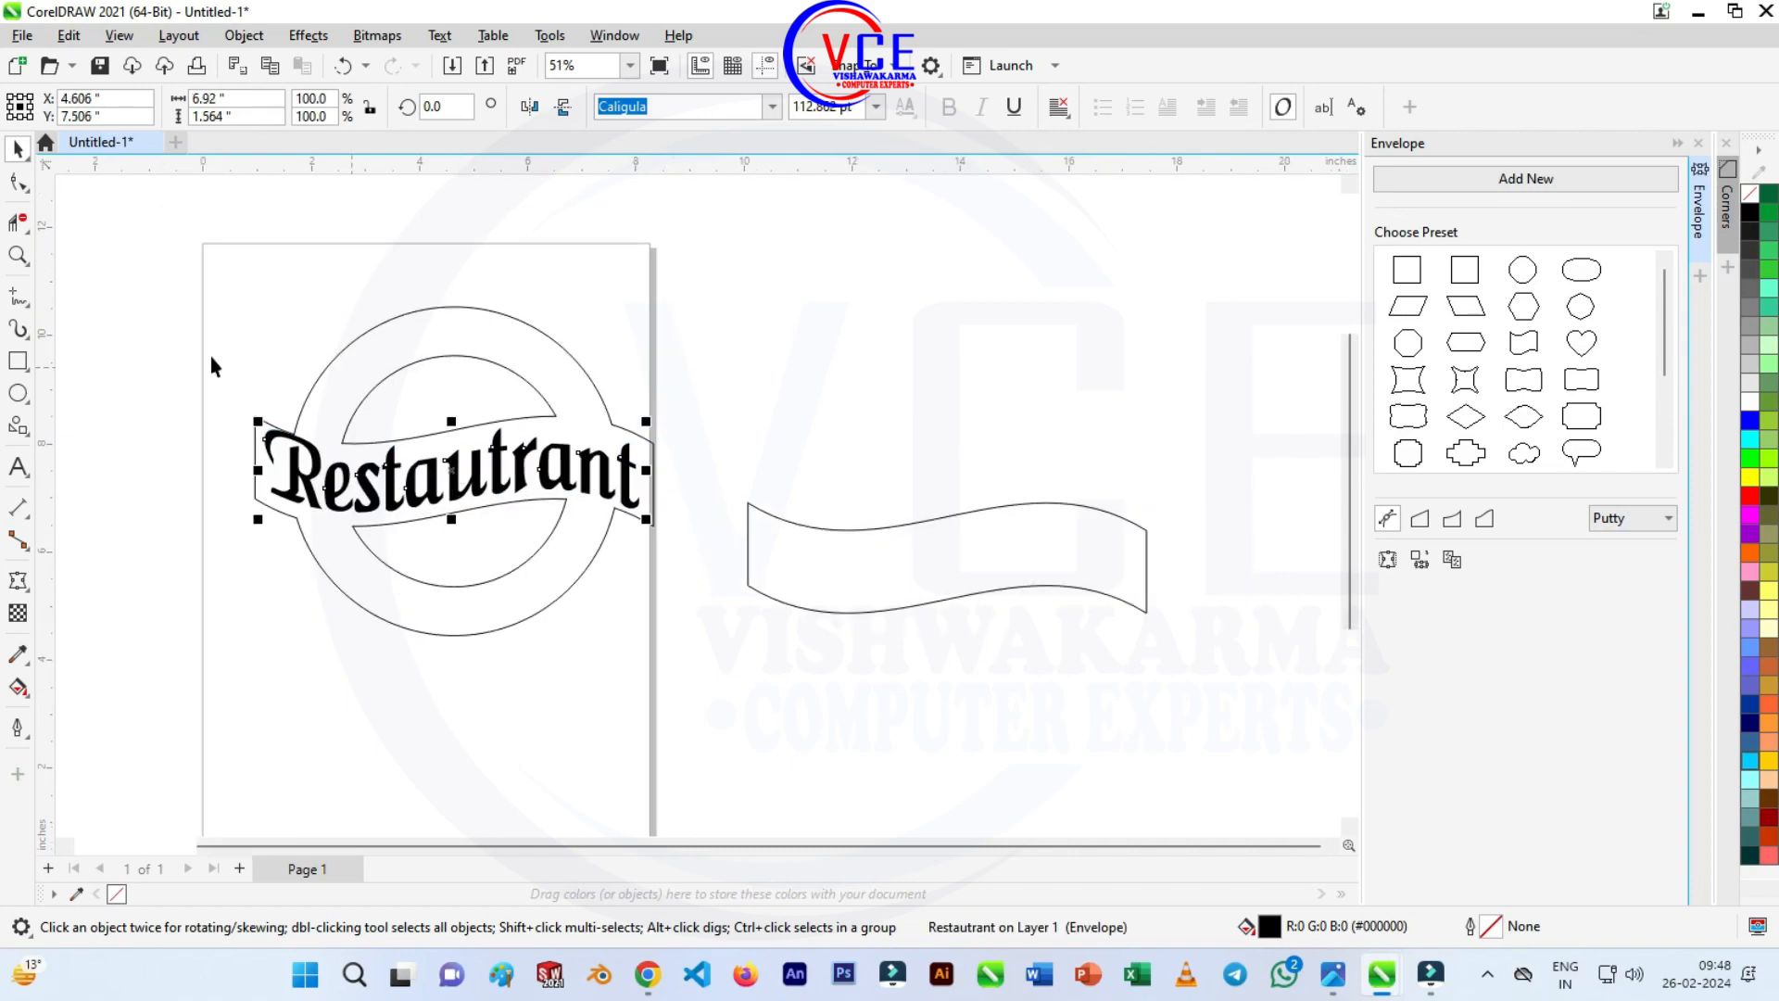
Move the whole badge and its text about 0.37 inch to the left on the page.
{"action": "left_click_drag", "start_coordinate": [670, 691], "coordinate": [693, 692]}
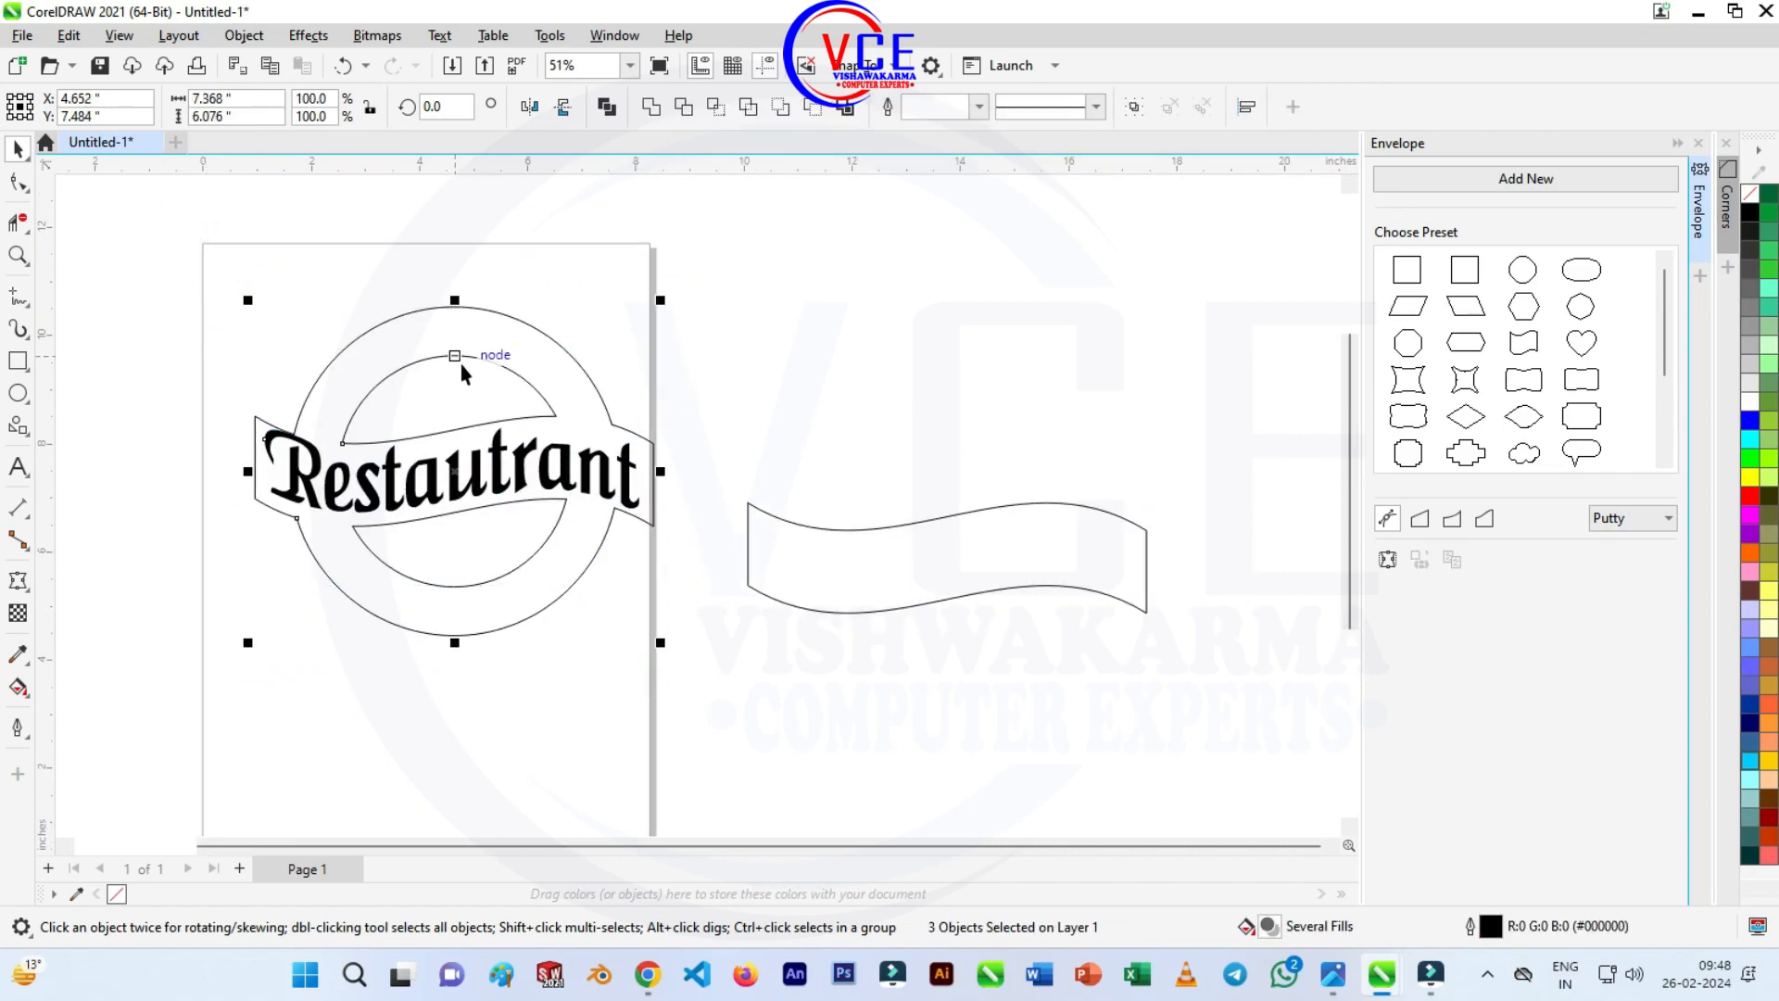
{"action": "left_click_drag", "start_coordinate": [458, 359], "coordinate": [437, 362]}
{"action": "left_click", "coordinate": [691, 411]}
{"action": "scroll", "coordinate": [382, 478], "scroll_direction": "up", "scroll_amount": 2}
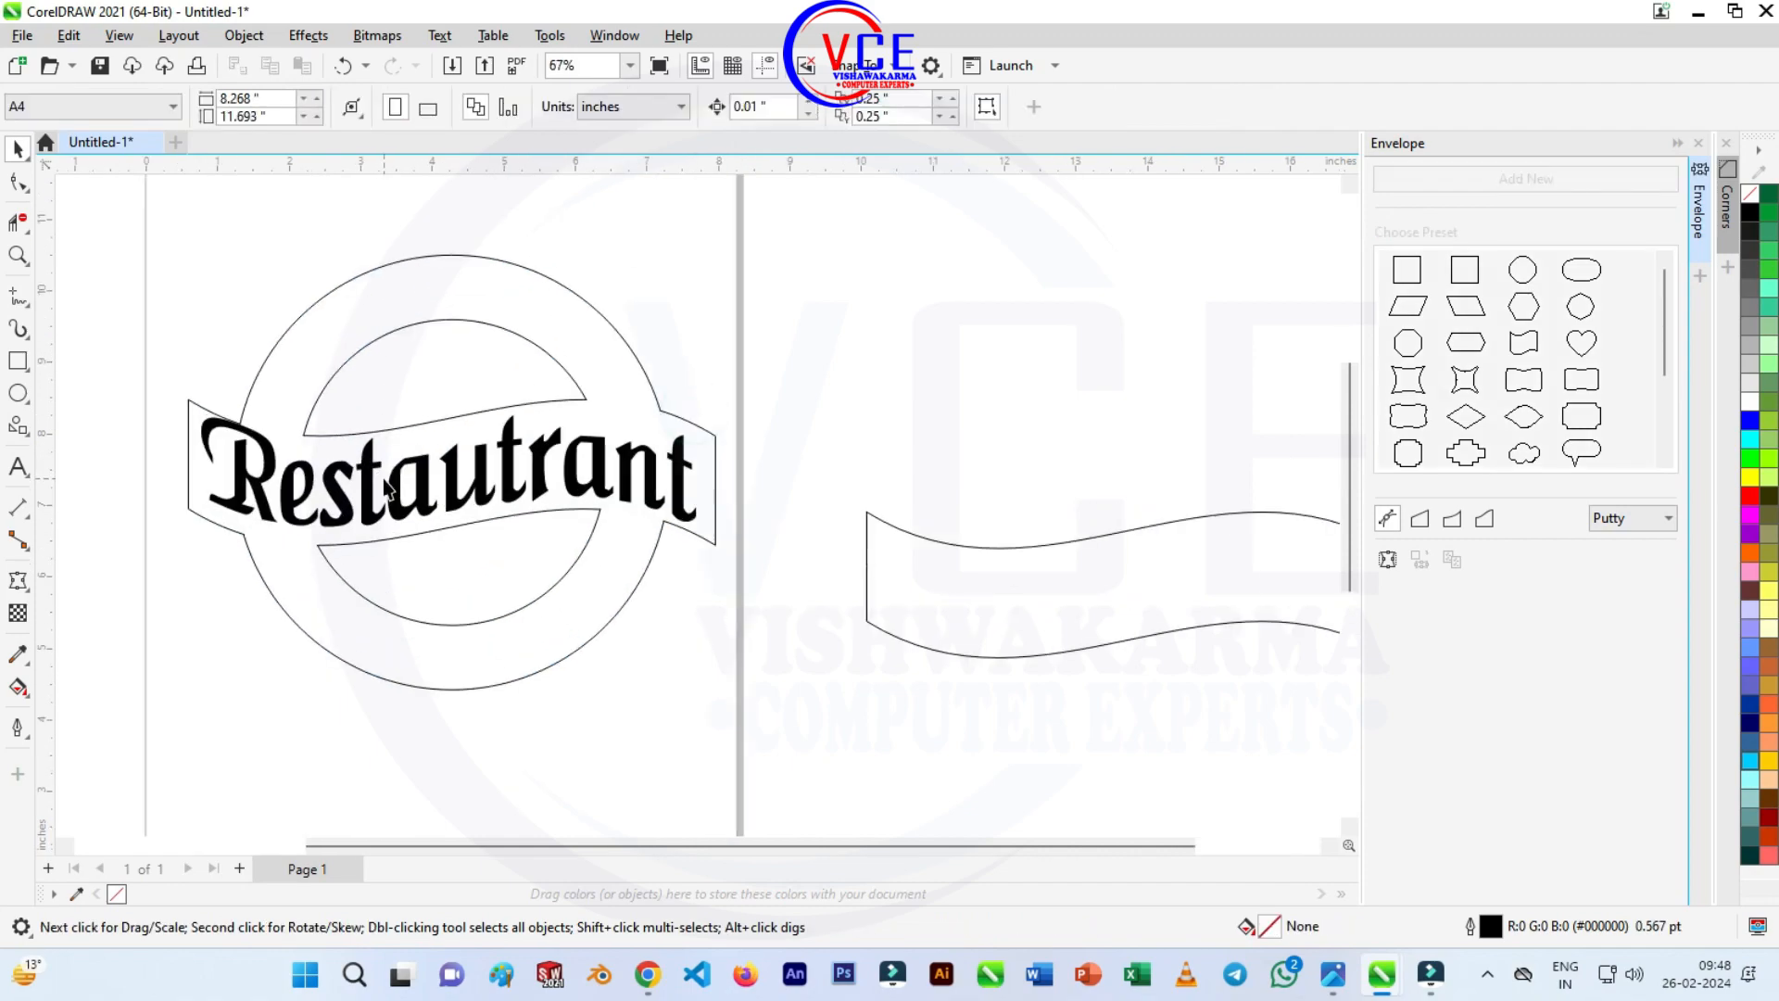
{"action": "scroll", "coordinate": [388, 490], "scroll_direction": "up", "scroll_amount": 1}
Reduce the ribbon text's height to about 1.41 inches and nudge it slightly upward inside the ribbon.
{"action": "left_click", "coordinate": [463, 491]}
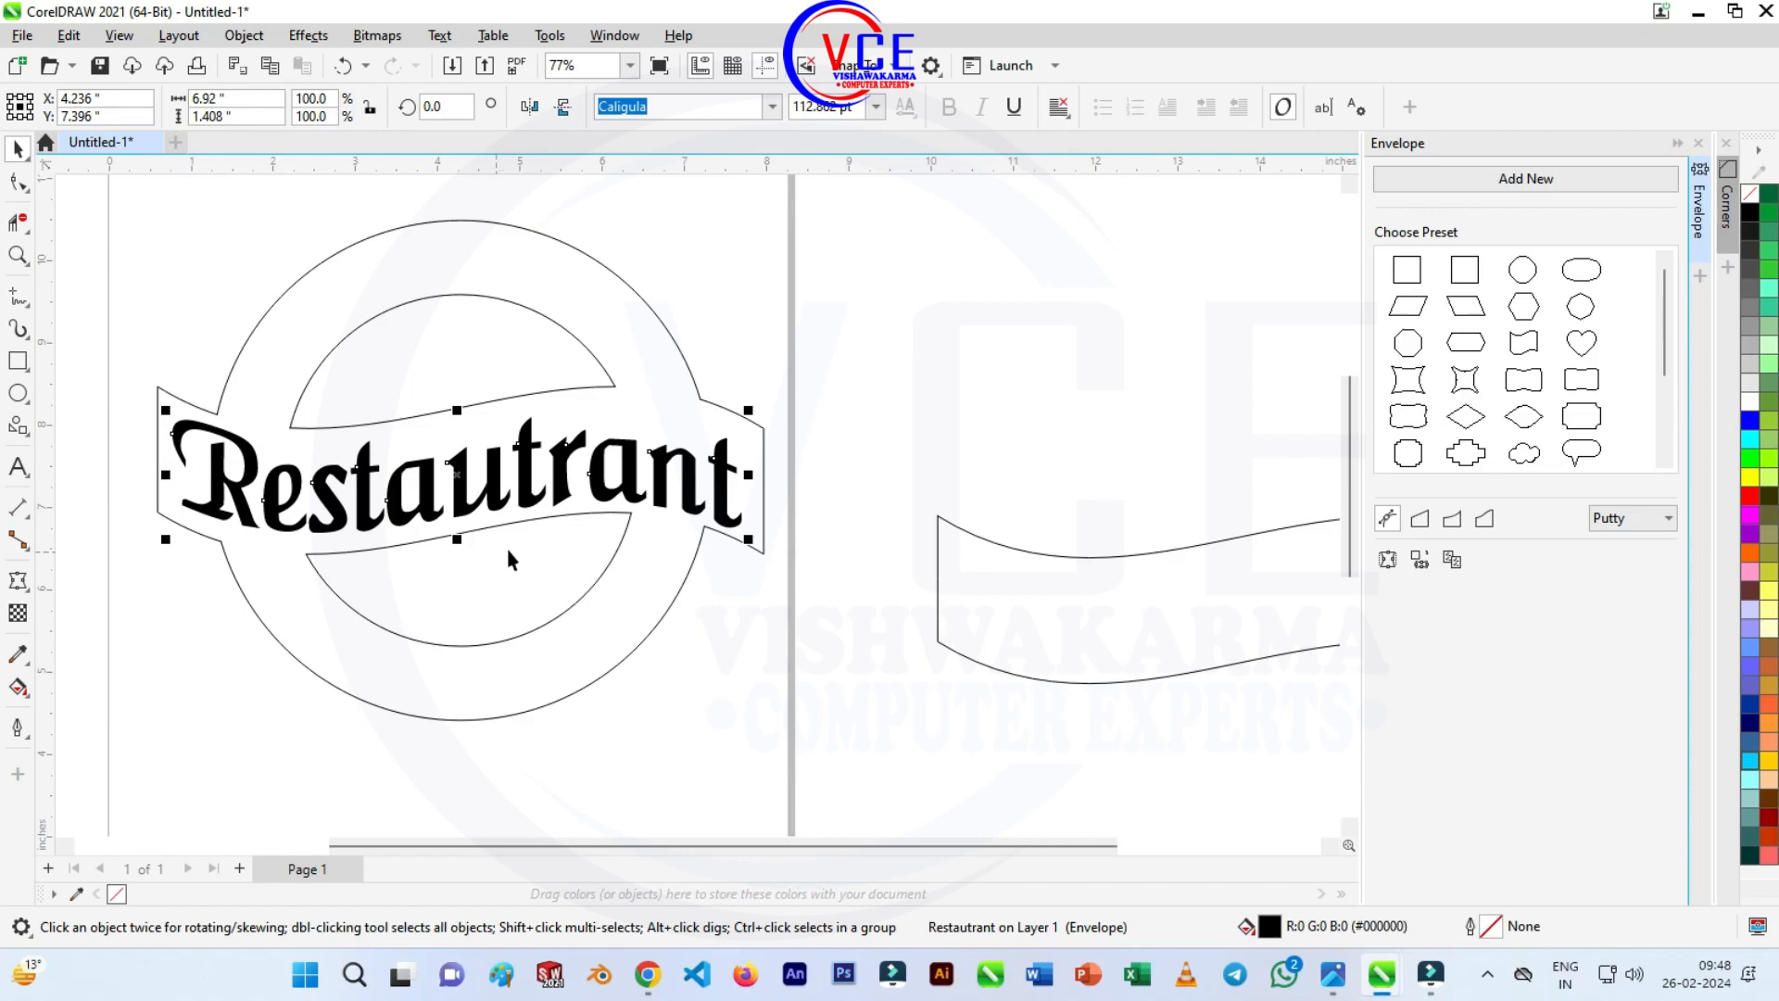
{"action": "left_click_drag", "start_coordinate": [457, 536], "coordinate": [457, 539]}
{"action": "key", "text": "Up"}
{"action": "key", "text": "Up"}
{"action": "key", "text": "Up"}
{"action": "key", "text": "Up"}
{"action": "key", "text": "Up"}
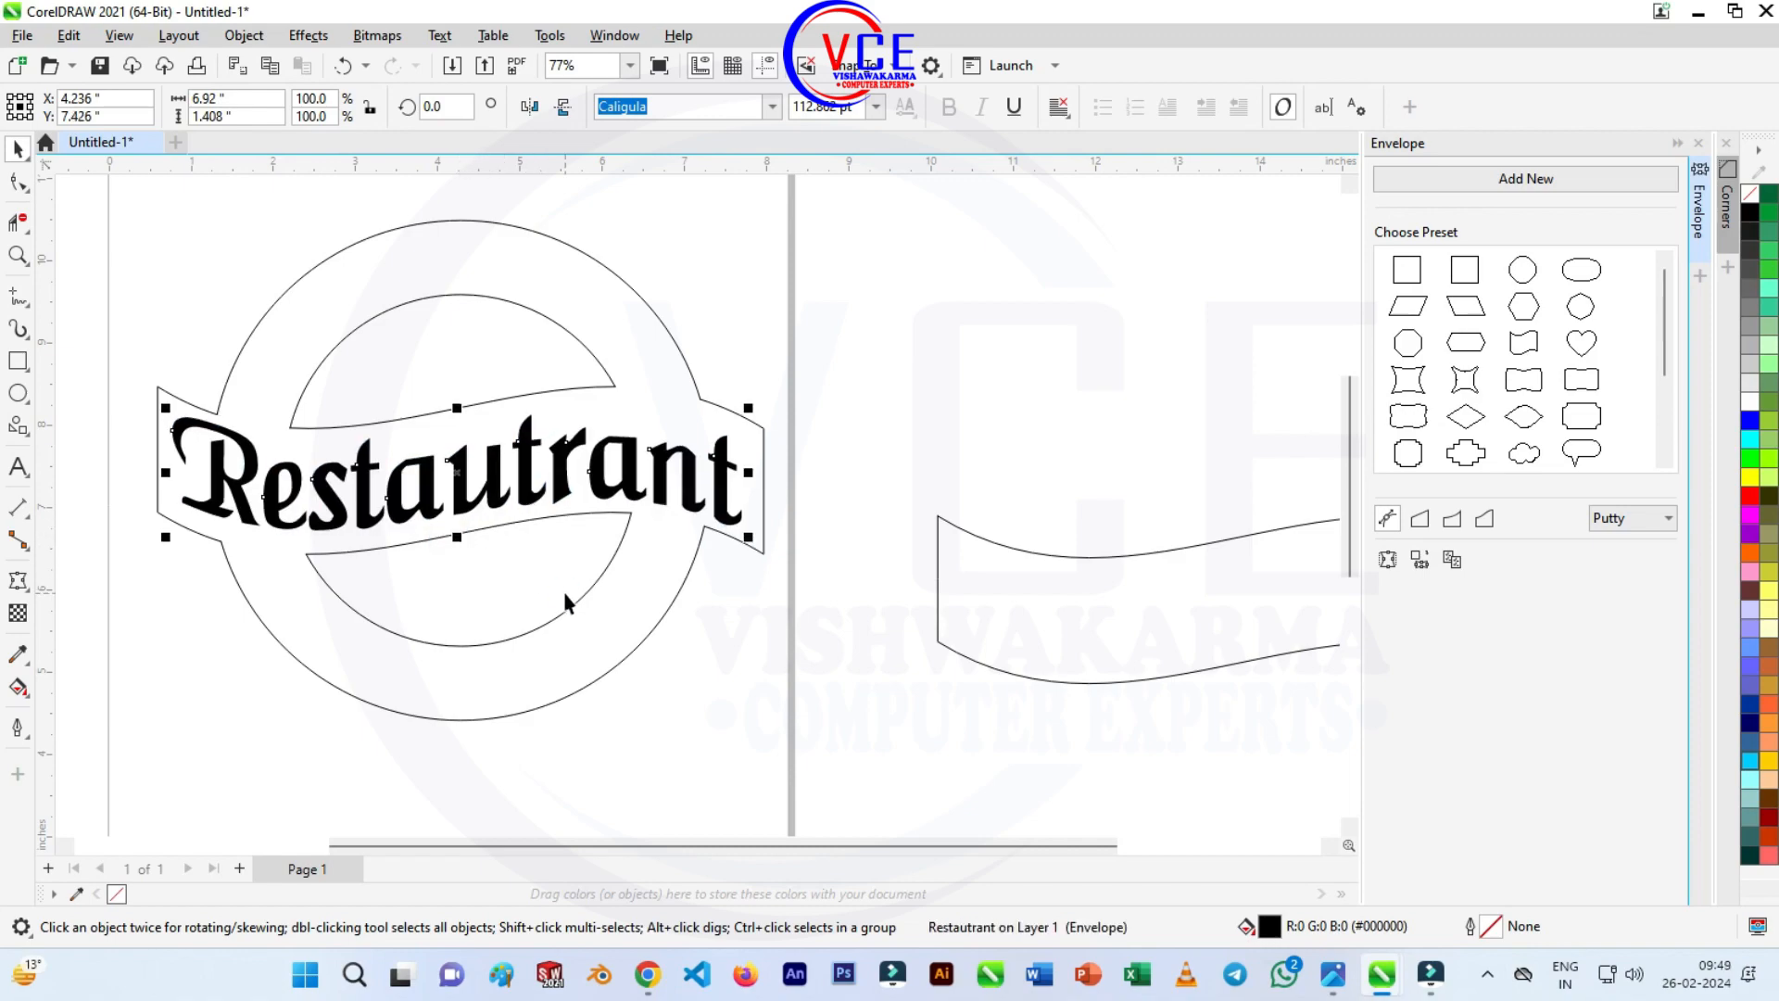
{"action": "left_click", "coordinate": [731, 270]}
{"action": "scroll", "coordinate": [495, 373], "scroll_direction": "down", "scroll_amount": 2}
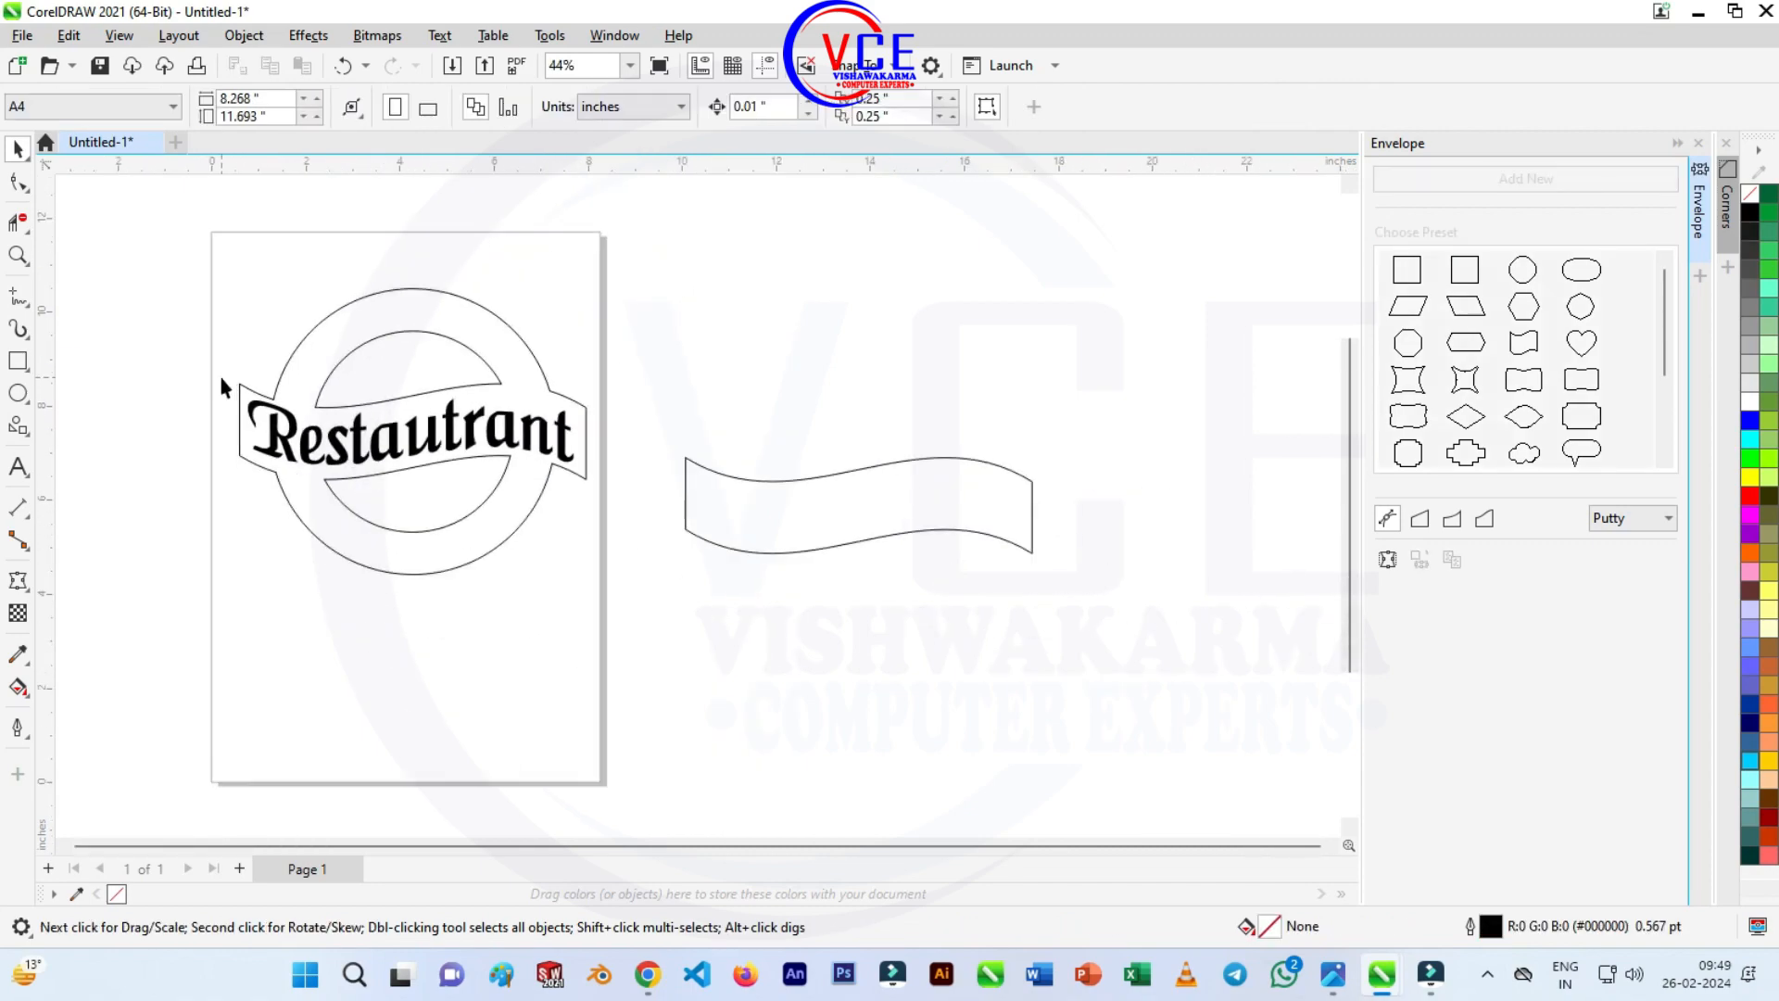
{"action": "scroll", "coordinate": [394, 431], "scroll_direction": "up", "scroll_amount": 1}
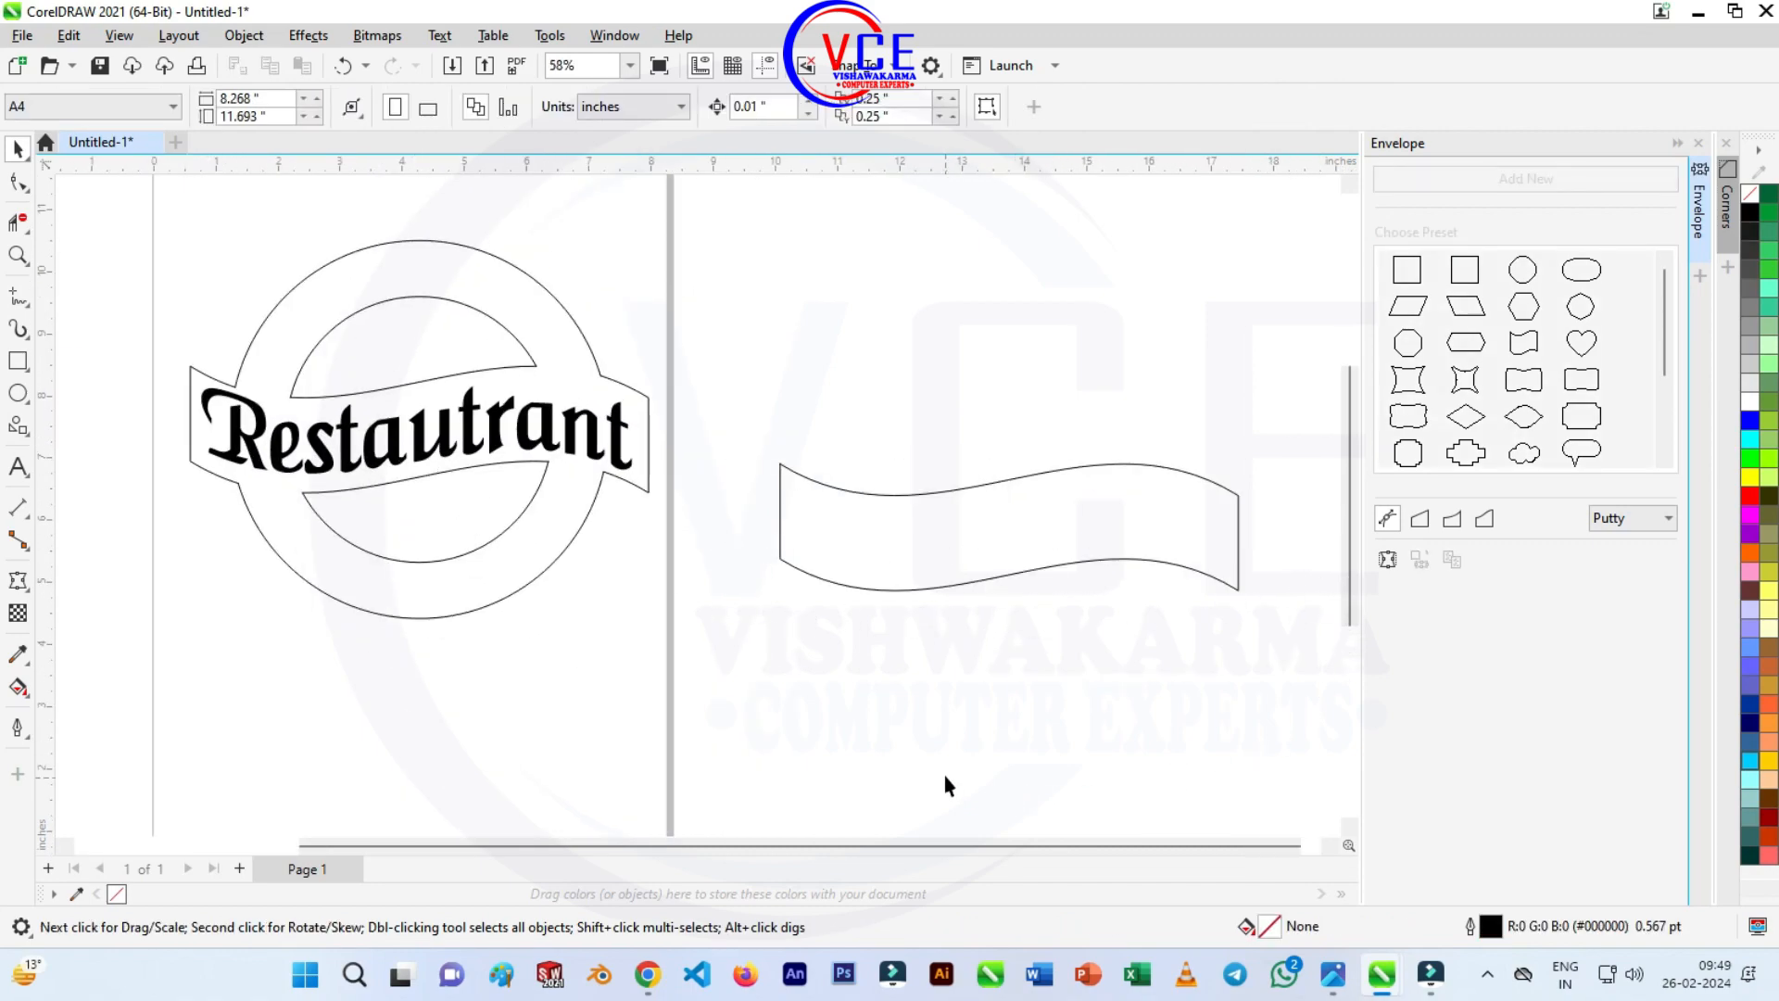
Add the text "PREMIEM QUALITY" above the spare ring and enlarge it proportionally to about 3.83 inches wide.
{"action": "scroll", "coordinate": [597, 495], "scroll_direction": "up", "scroll_amount": 1}
{"action": "scroll", "coordinate": [243, 342], "scroll_direction": "down", "scroll_amount": 3}
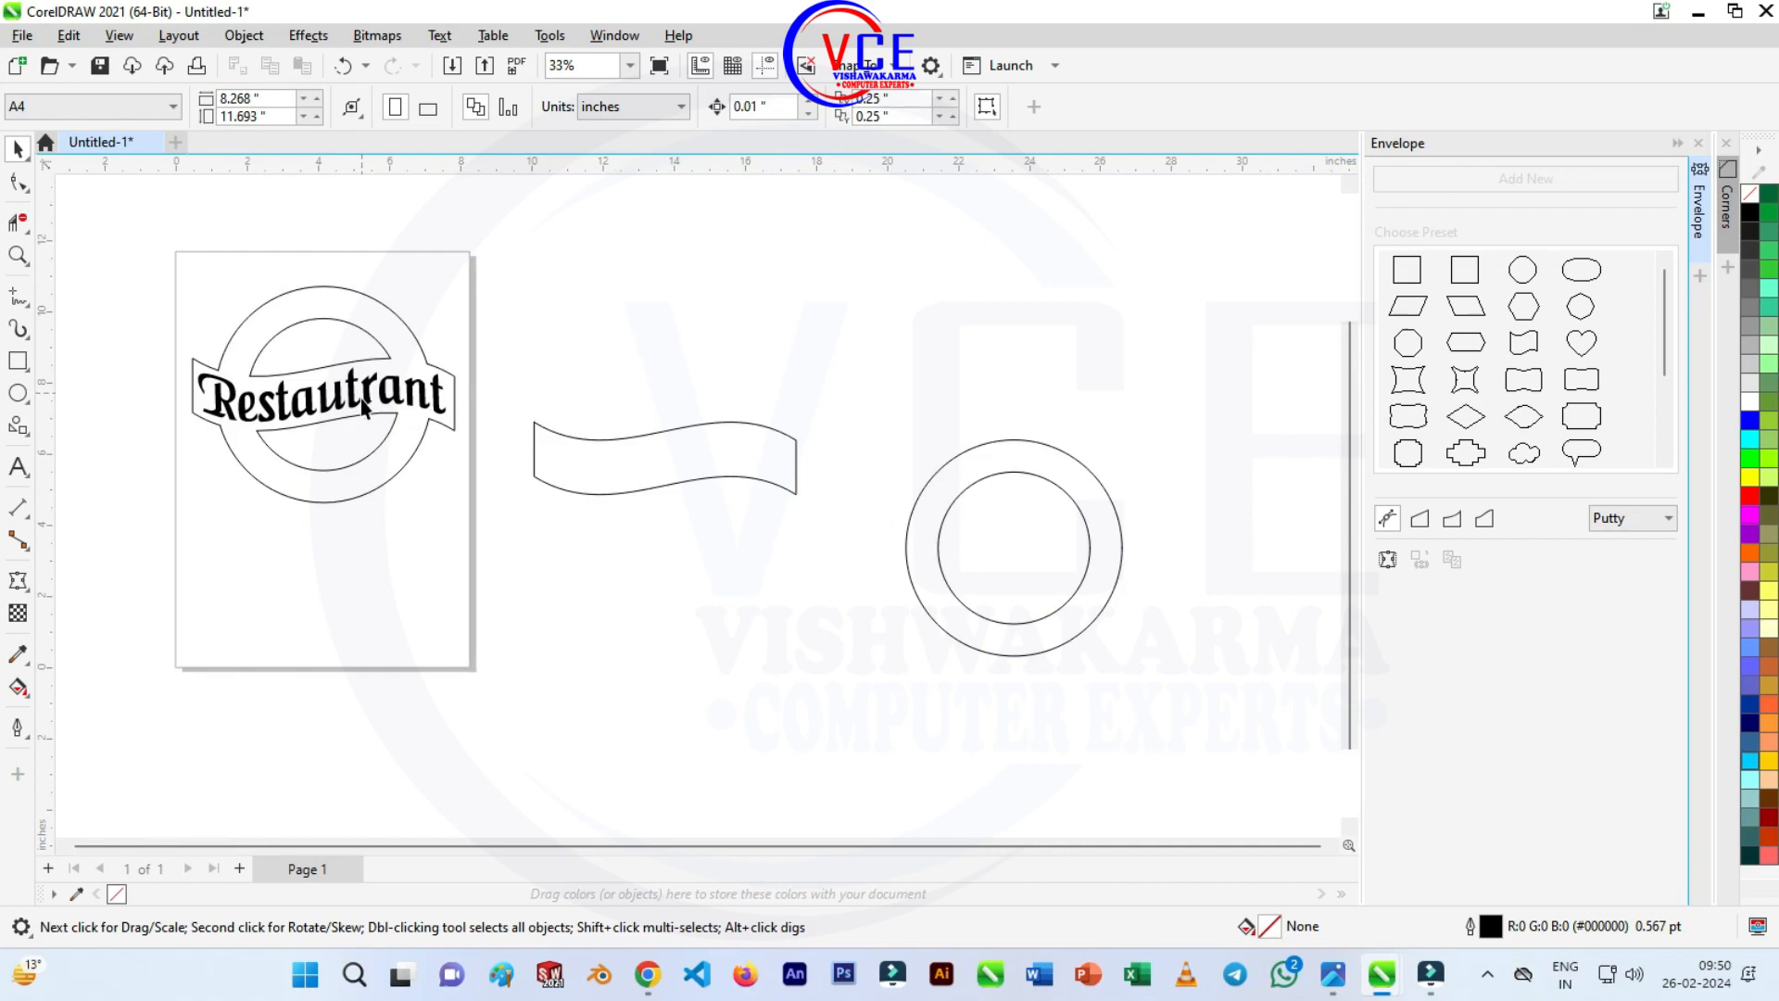
{"action": "scroll", "coordinate": [361, 397], "scroll_direction": "down", "scroll_amount": 1}
{"action": "scroll", "coordinate": [919, 555], "scroll_direction": "up", "scroll_amount": 2}
{"action": "left_click", "coordinate": [20, 468]}
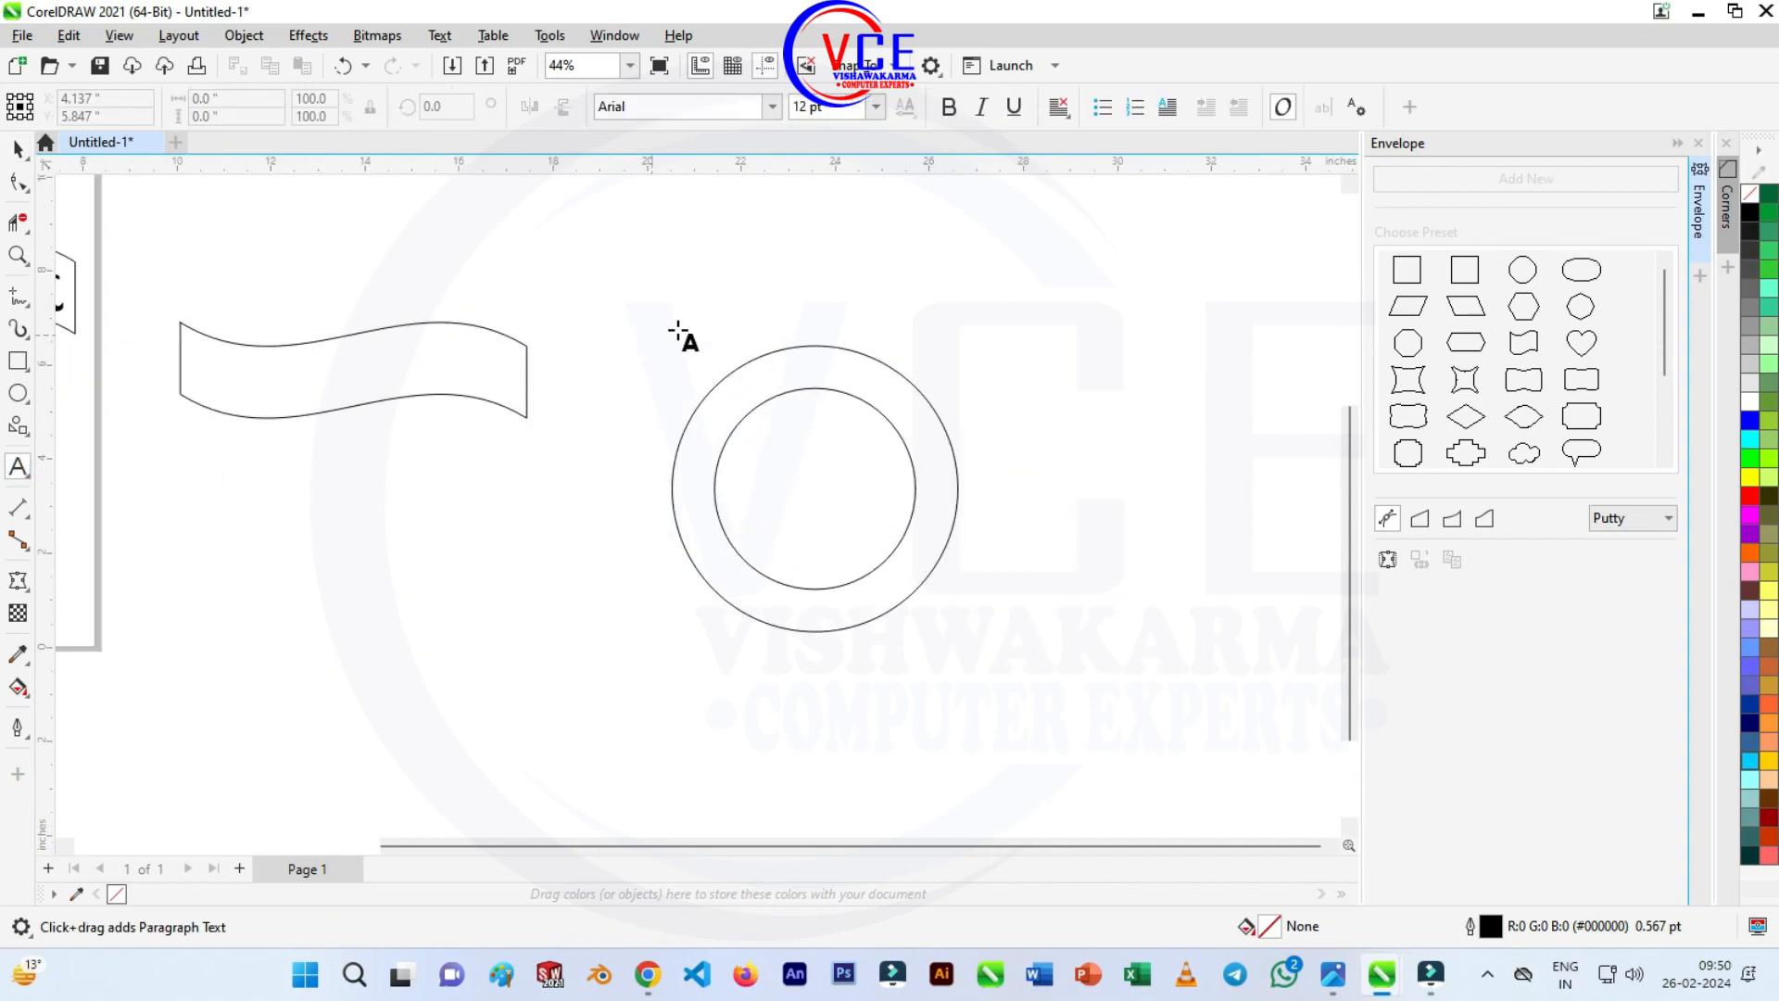
{"action": "left_click", "coordinate": [718, 306]}
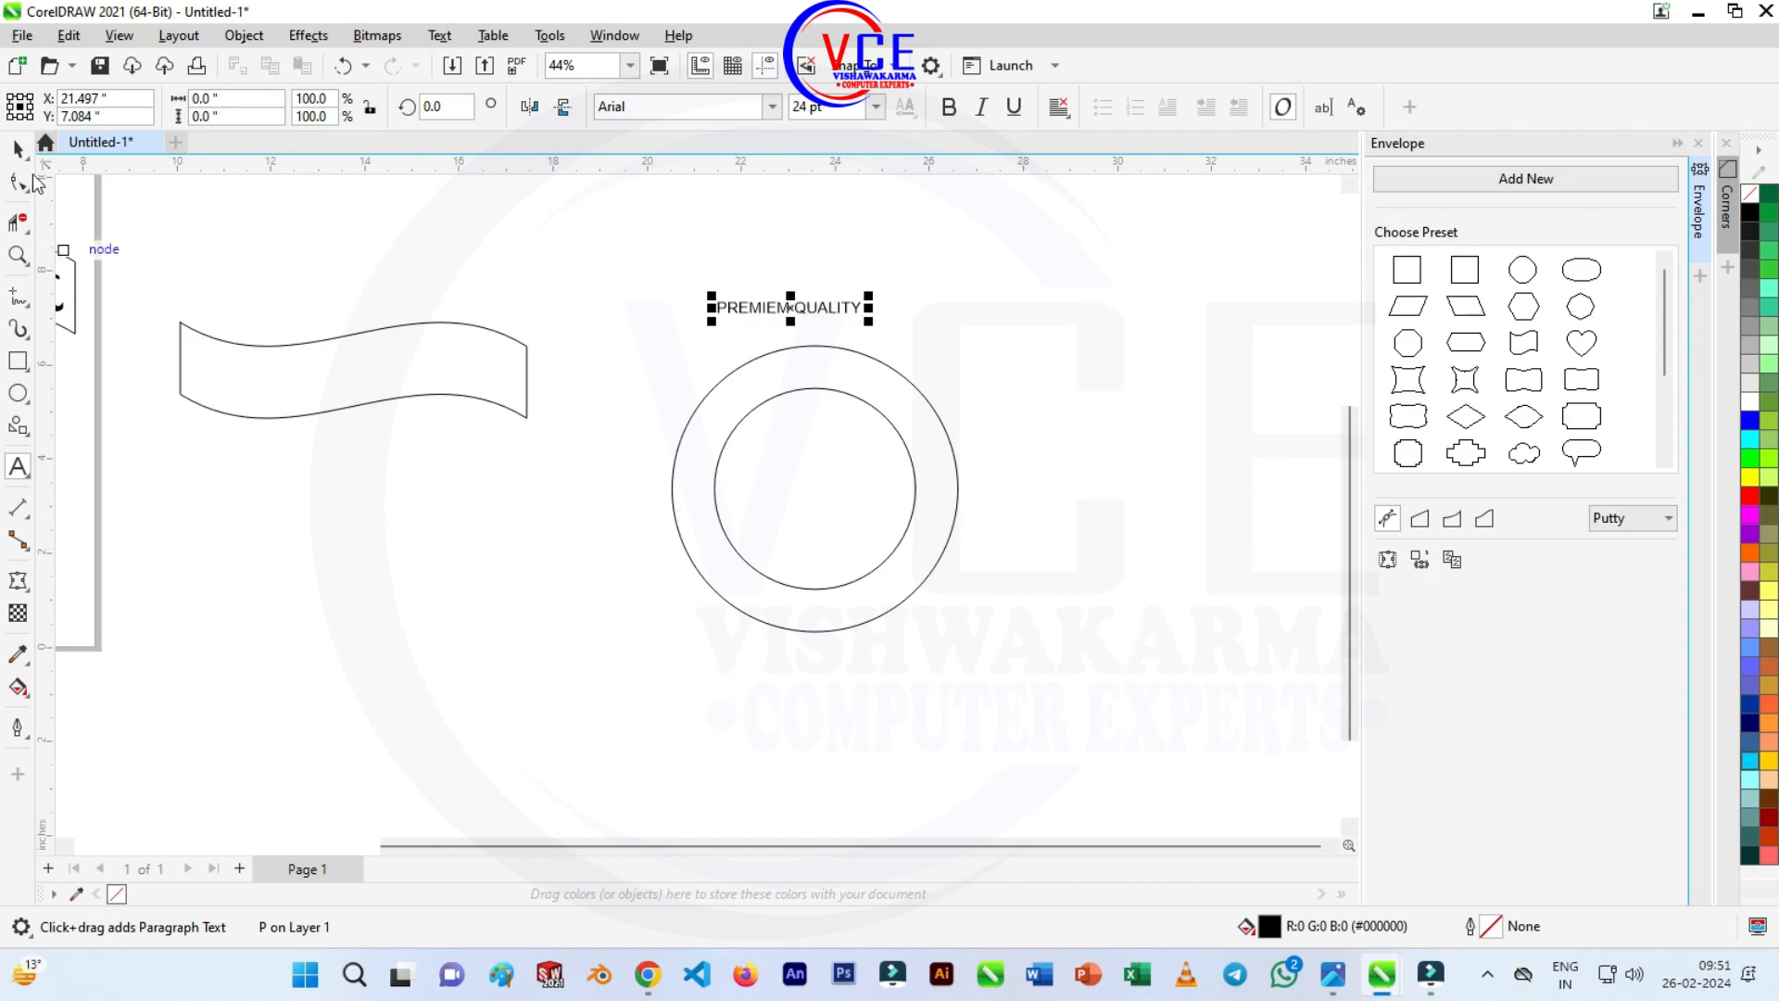
{"action": "key", "text": "ctrl+space"}
{"action": "scroll", "coordinate": [847, 357], "scroll_direction": "up", "scroll_amount": 1}
{"action": "left_click_drag", "start_coordinate": [877, 316], "coordinate": [925, 337]}
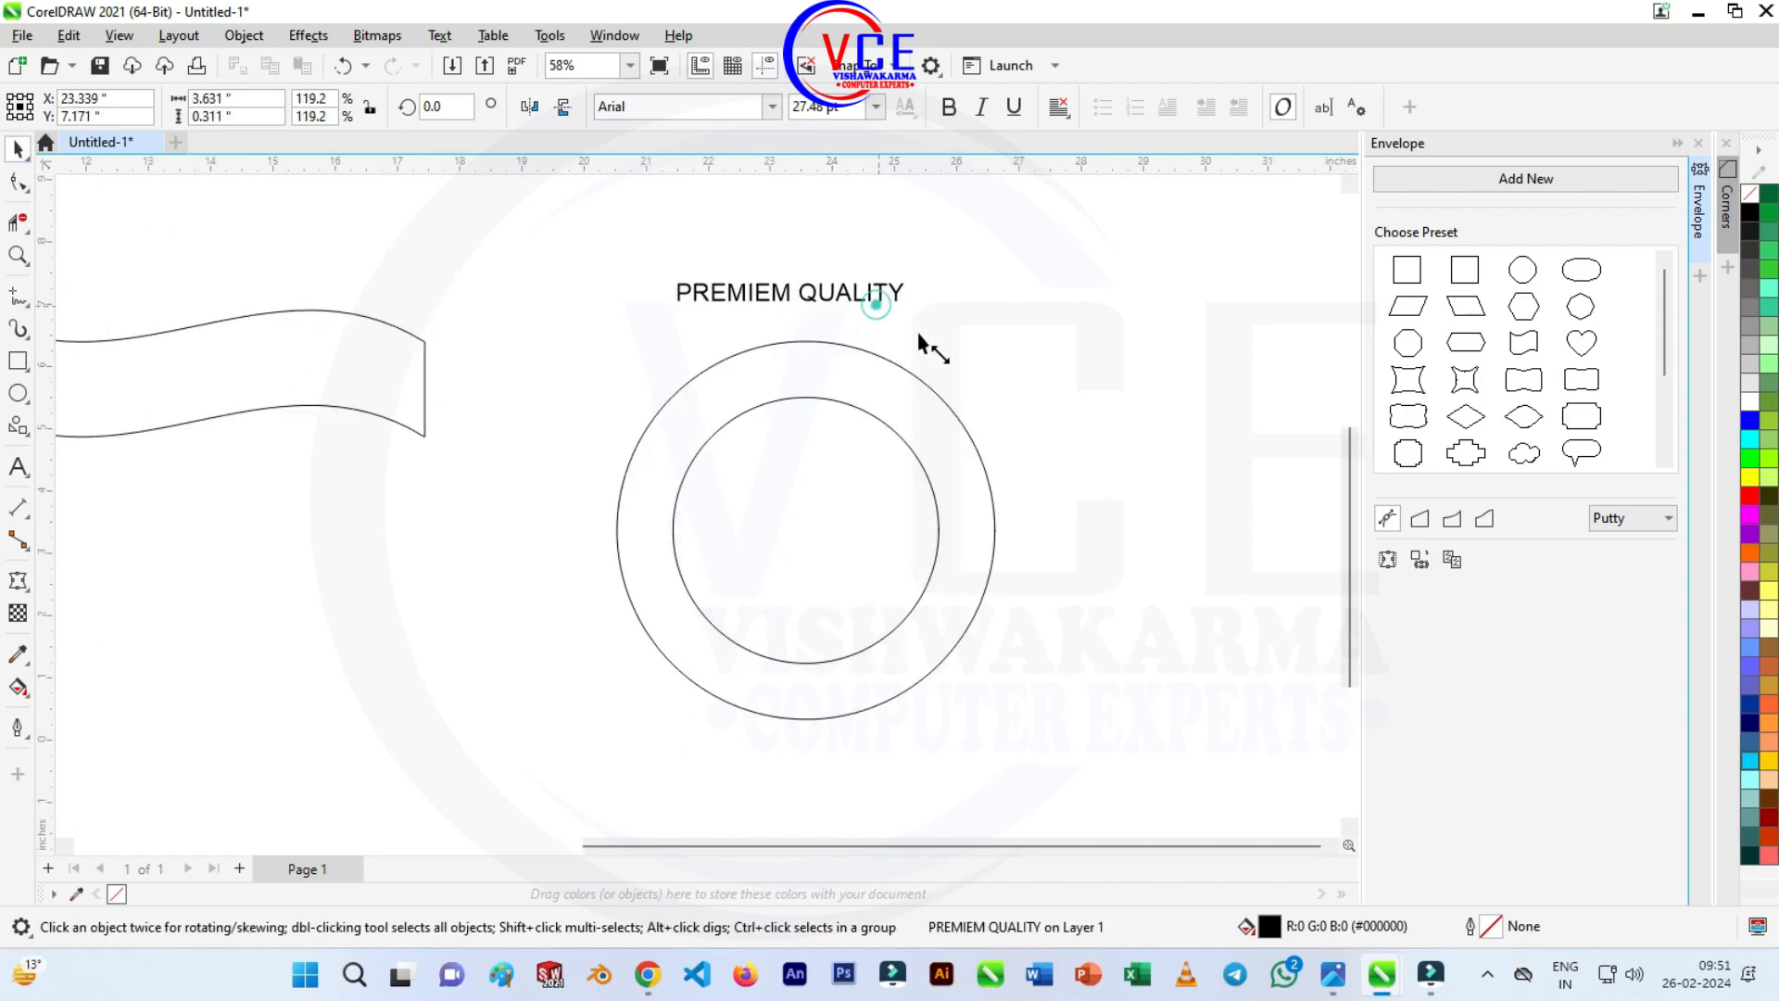
Set the PREMIEM QUALITY text in Bernard MT Condensed and stretch it horizontally to about 3.93 inches wide.
{"action": "left_click", "coordinate": [771, 107]}
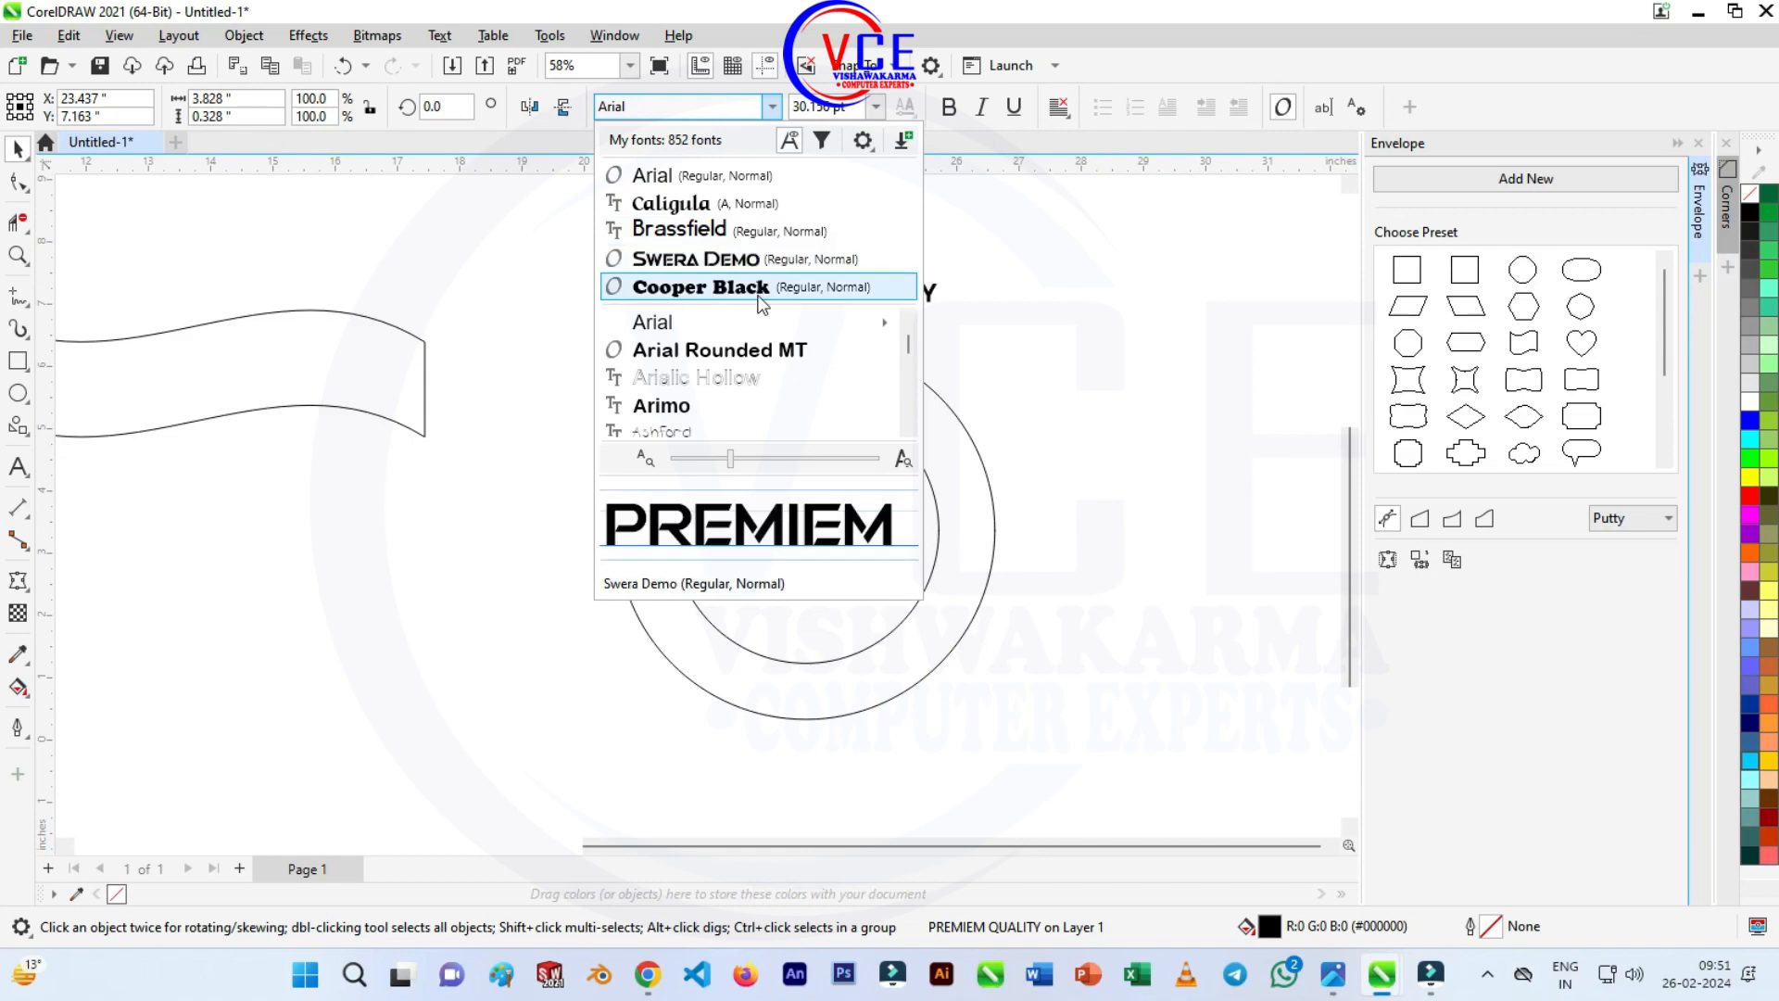
{"action": "scroll", "coordinate": [908, 433], "scroll_direction": "down", "scroll_amount": 5}
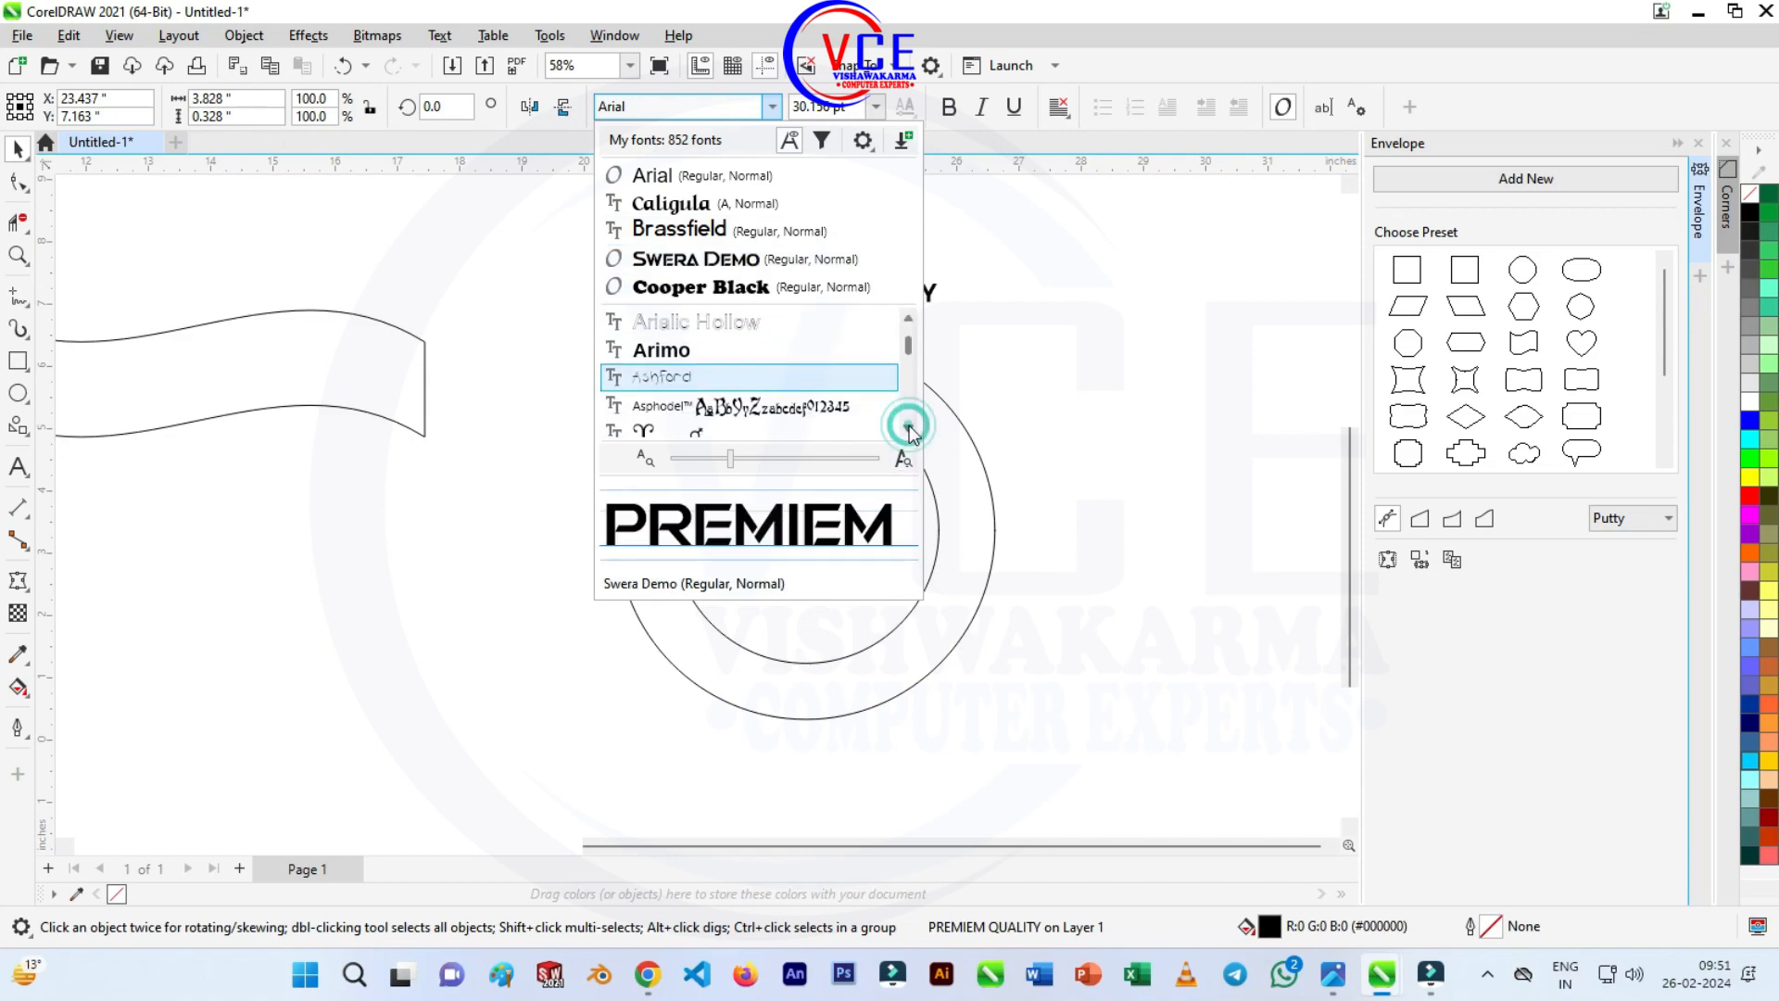
{"action": "scroll", "coordinate": [908, 433], "scroll_direction": "down", "scroll_amount": 4}
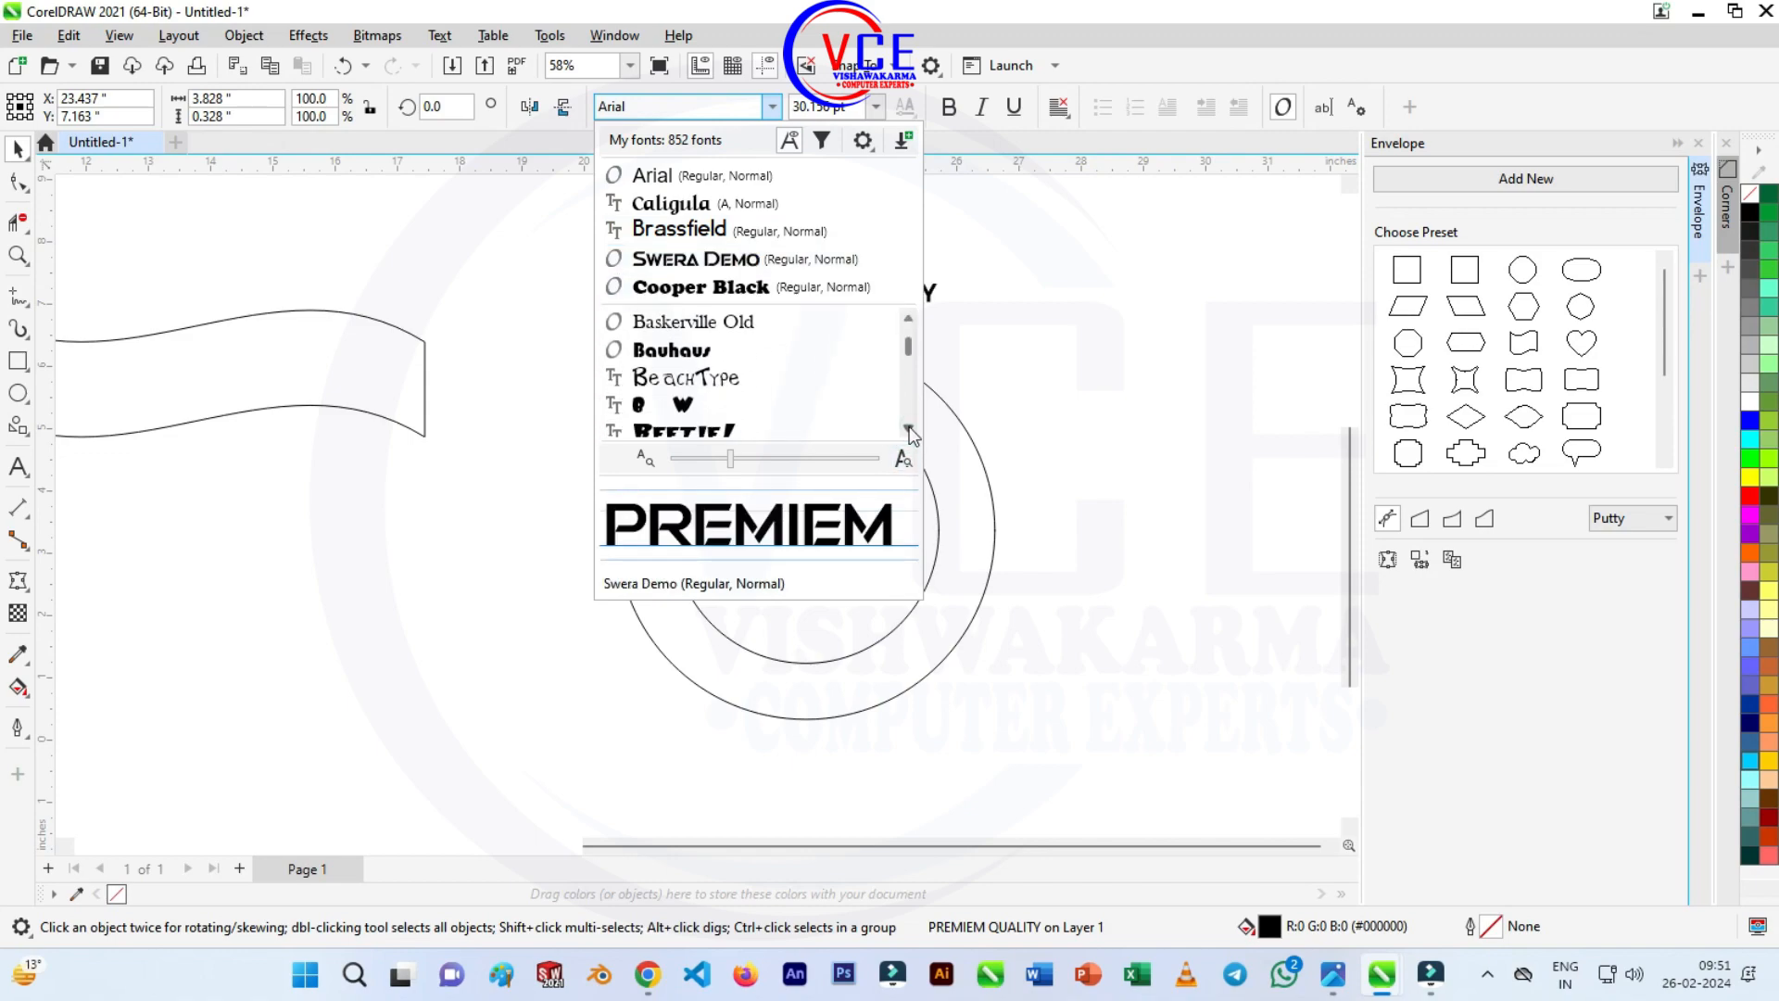
{"action": "left_click", "coordinate": [706, 378]}
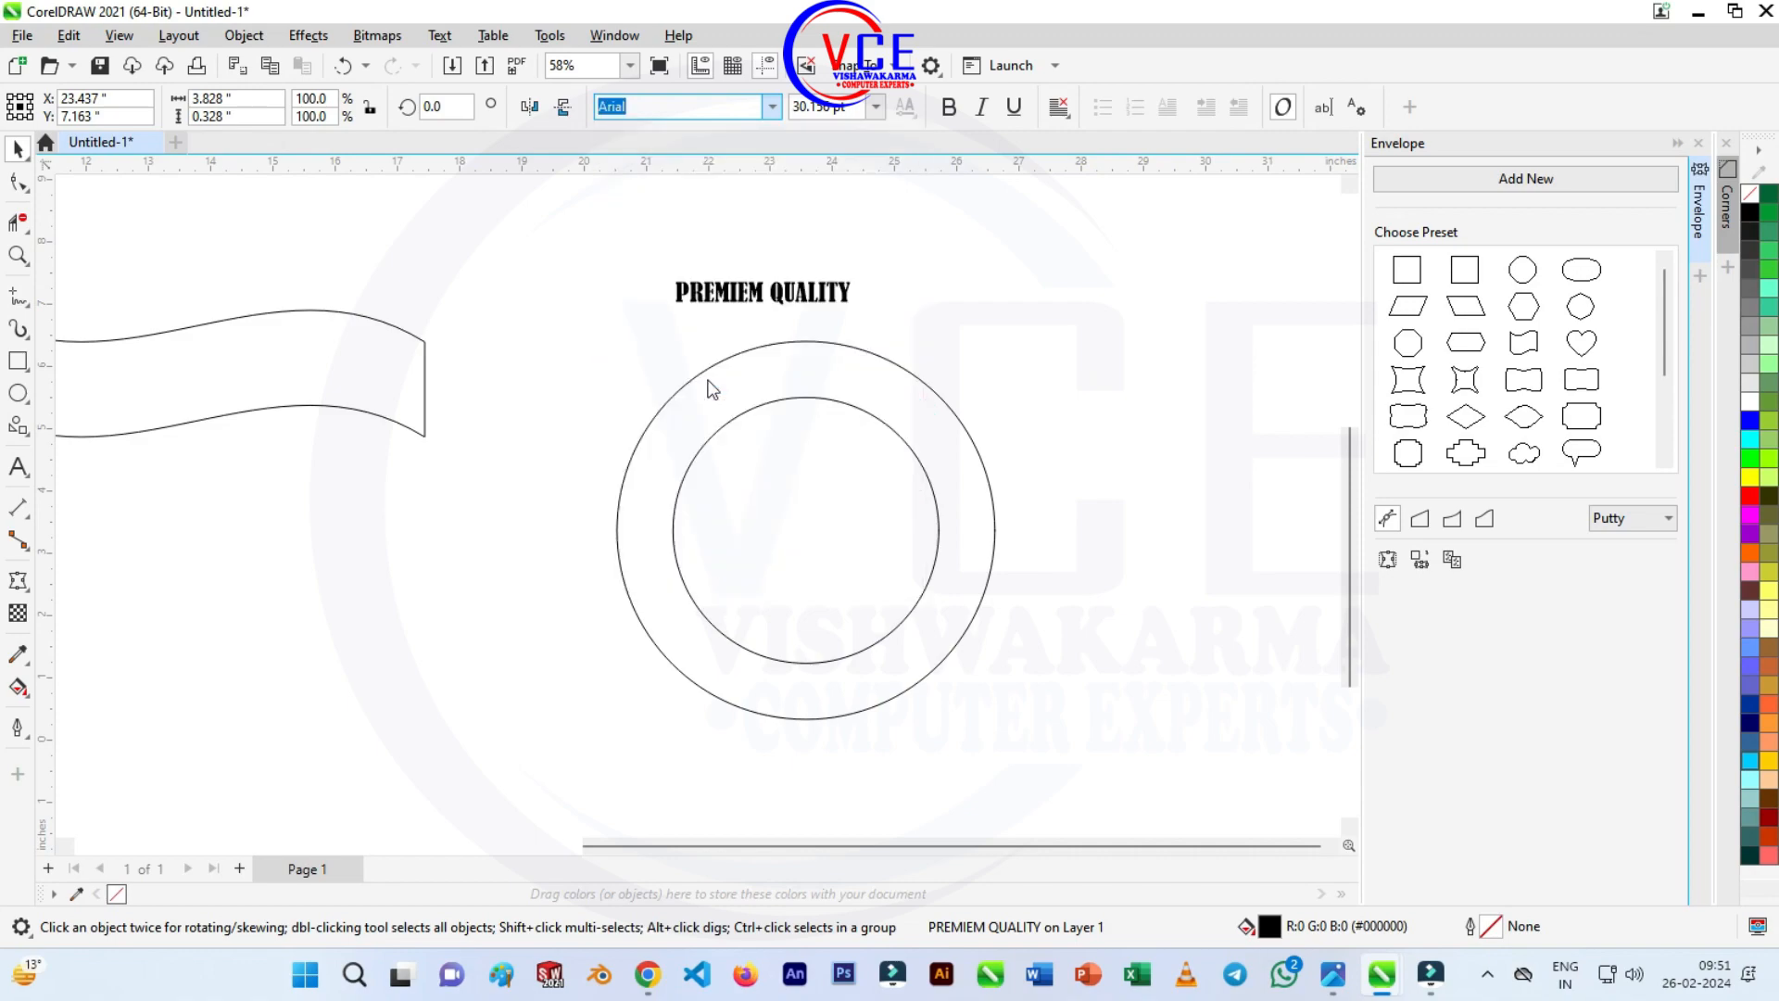
{"action": "left_click_drag", "start_coordinate": [860, 294], "coordinate": [927, 297]}
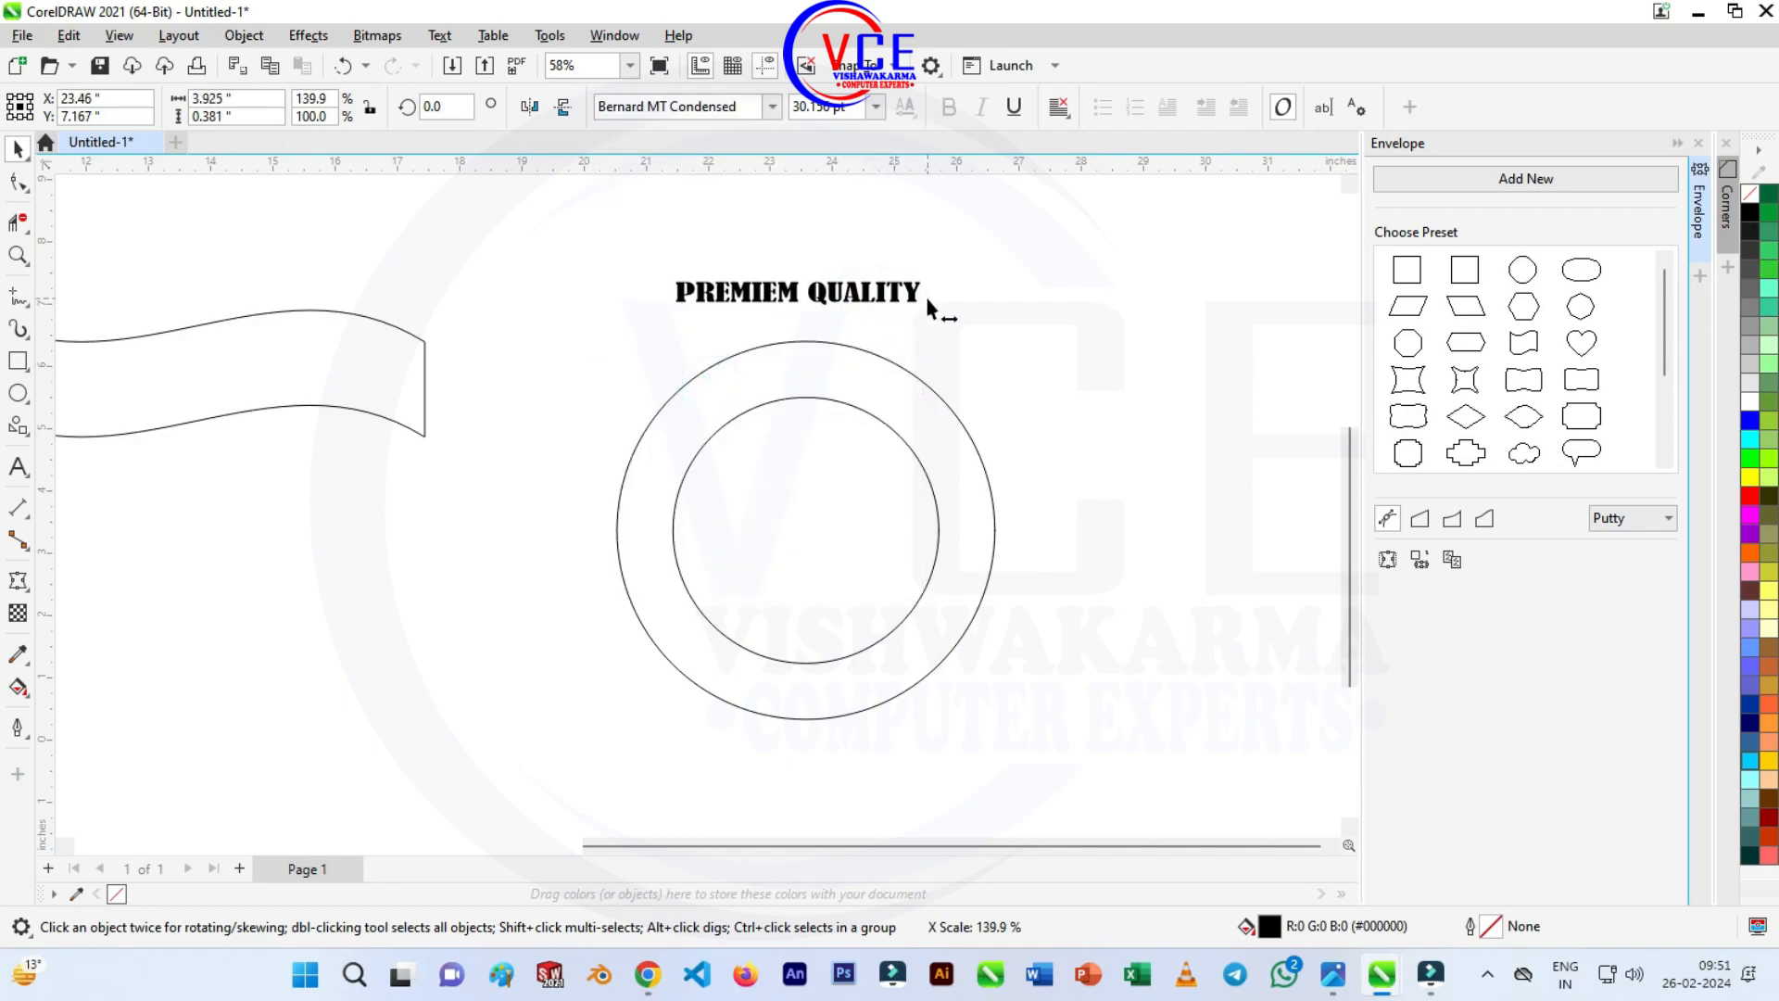
Convert the spare ring below the PREMIEM QUALITY text to curves.
{"action": "left_click_drag", "start_coordinate": [591, 242], "coordinate": [1121, 754]}
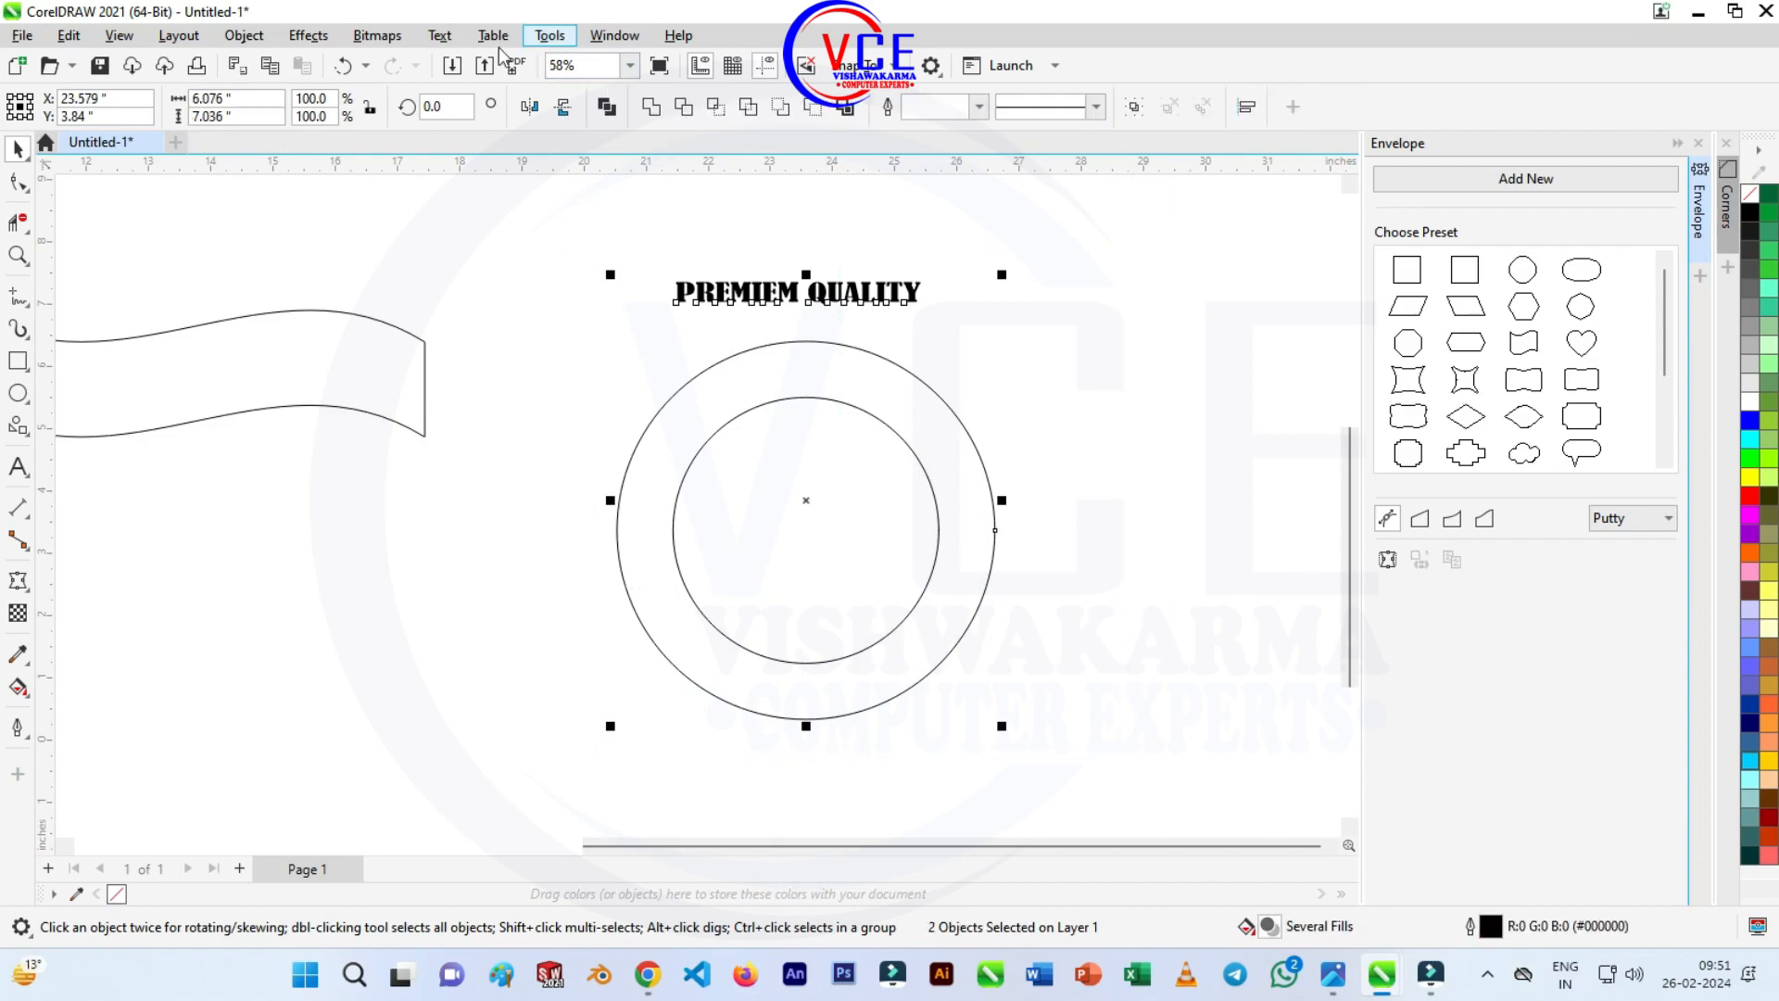
{"action": "left_click", "coordinate": [439, 35]}
{"action": "left_click", "coordinate": [990, 342]}
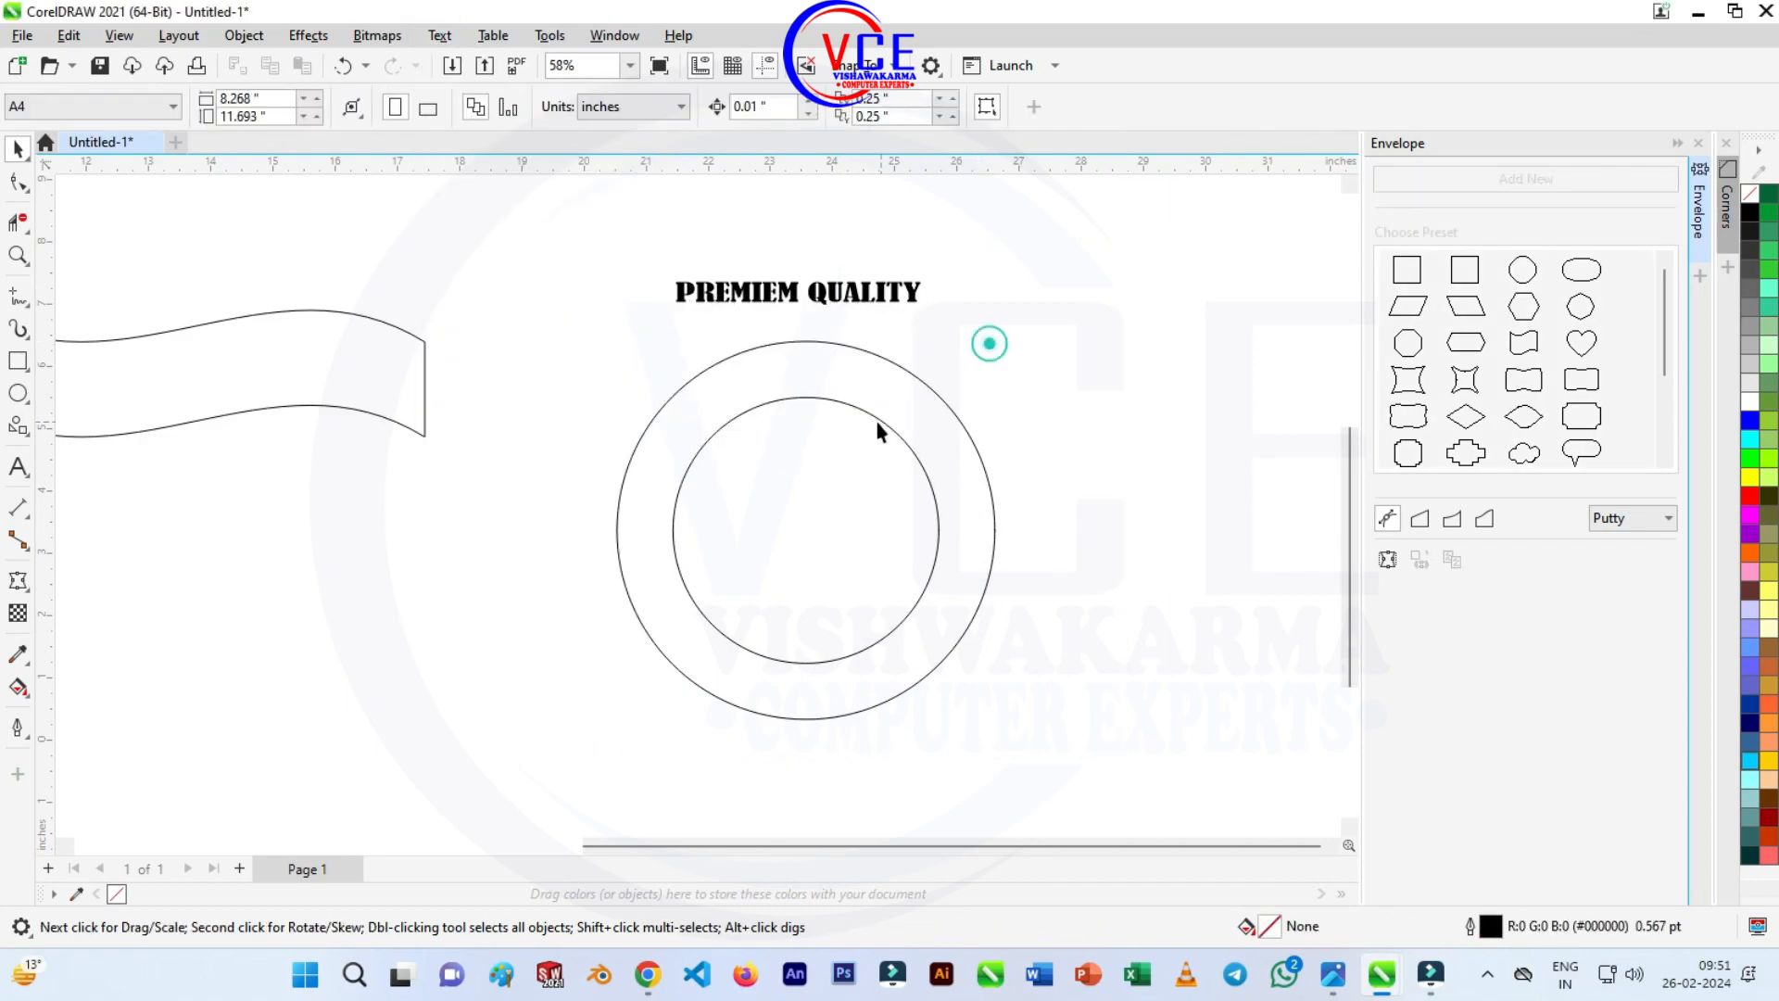
{"action": "left_click", "coordinate": [867, 414]}
{"action": "right_click", "coordinate": [873, 424]}
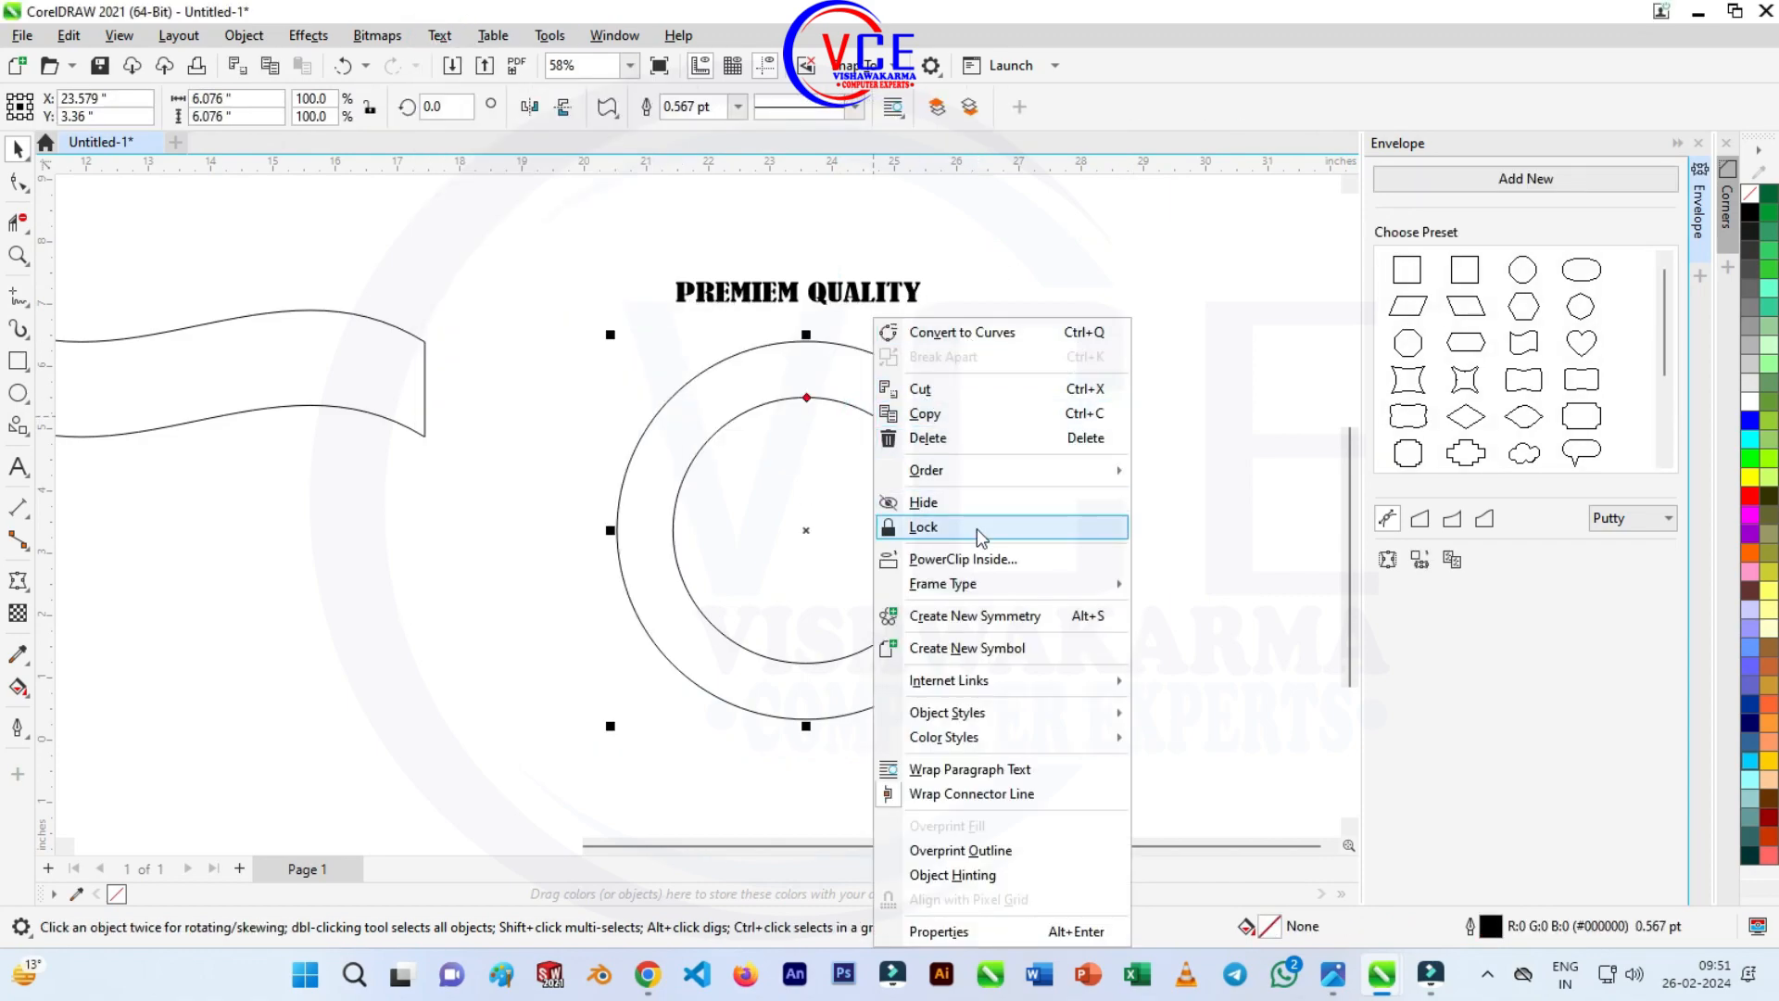
{"action": "left_click", "coordinate": [992, 336]}
{"action": "left_click", "coordinate": [1017, 298]}
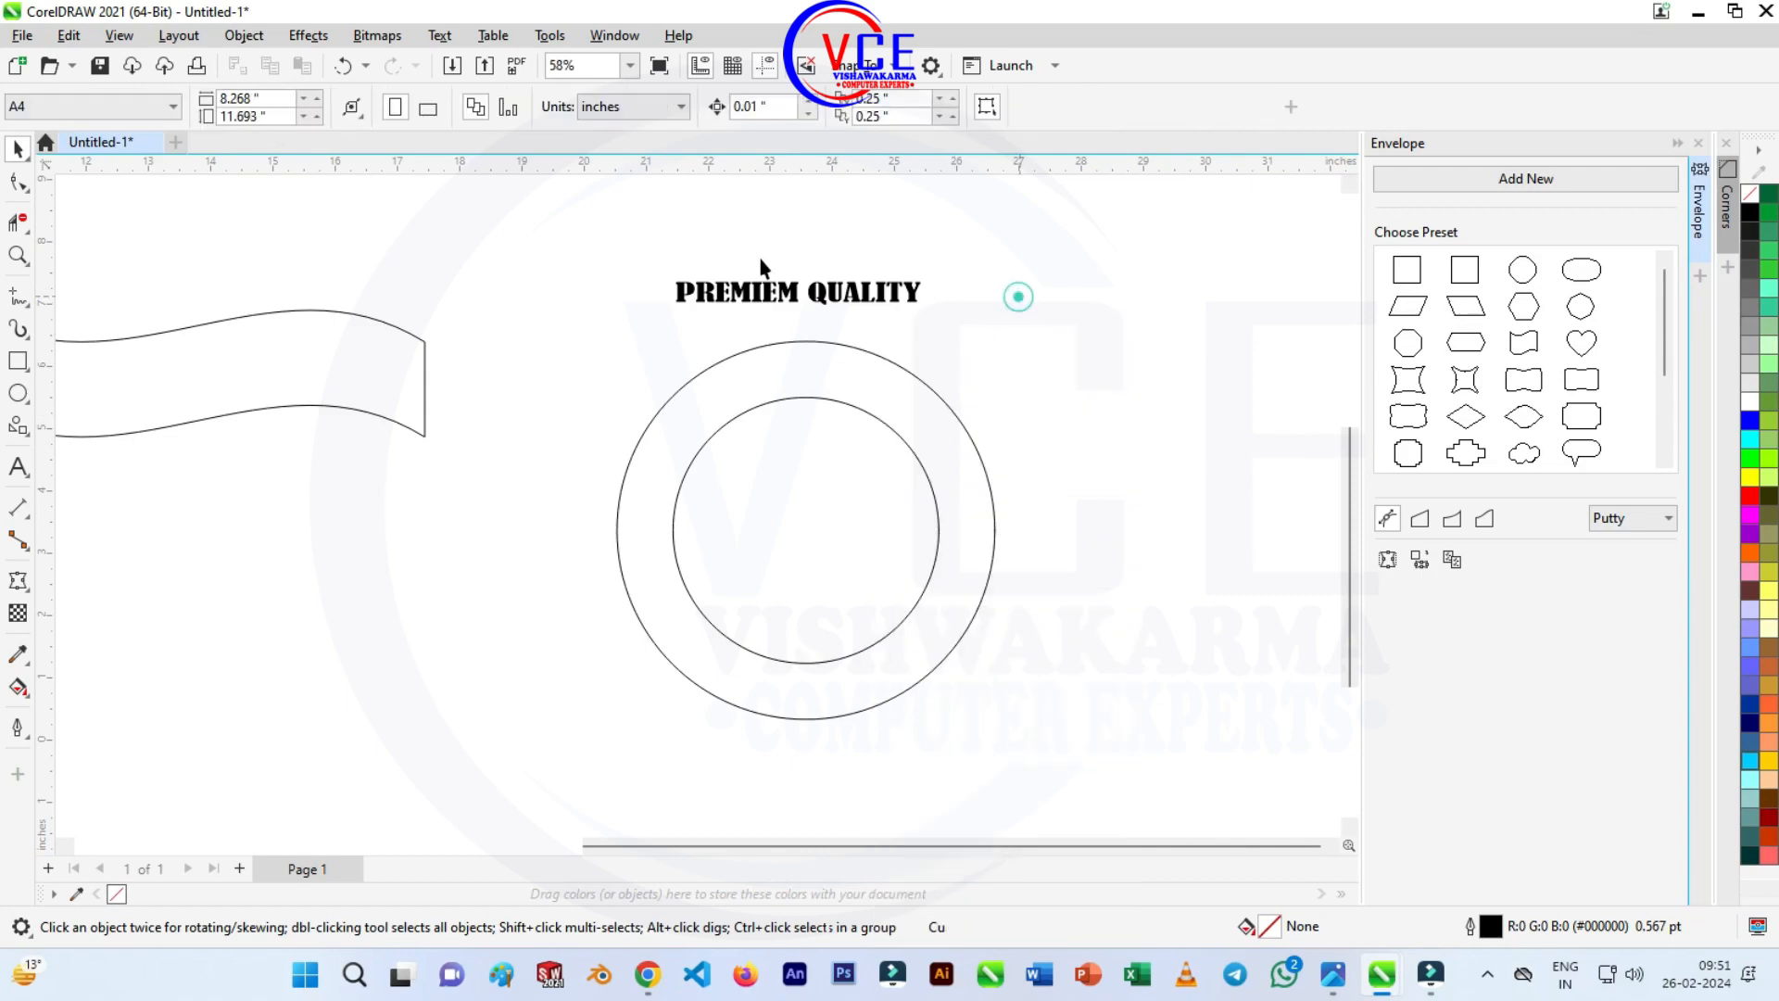
Fit the PREMIEM QUALITY text to the spare ring and place it upright along the outer circle's lower inside edge.
{"action": "left_click_drag", "start_coordinate": [553, 206], "coordinate": [1016, 850]}
{"action": "left_click", "coordinate": [439, 35]}
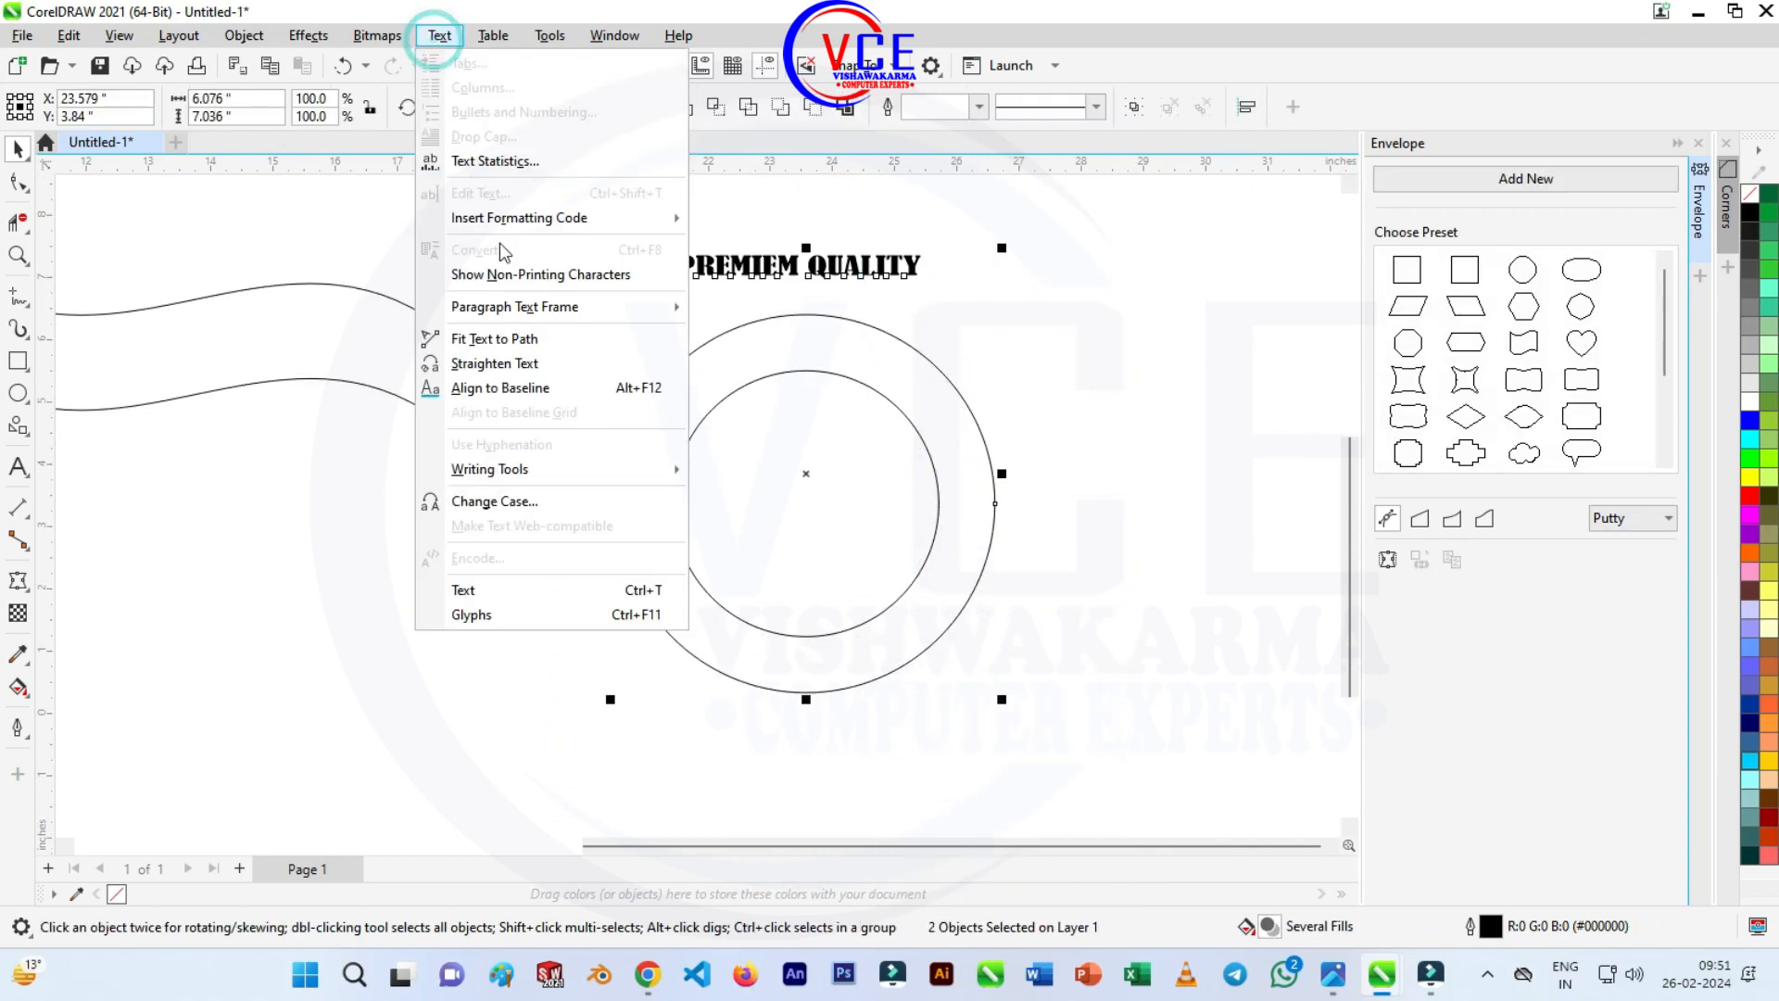
{"action": "left_click", "coordinate": [519, 340]}
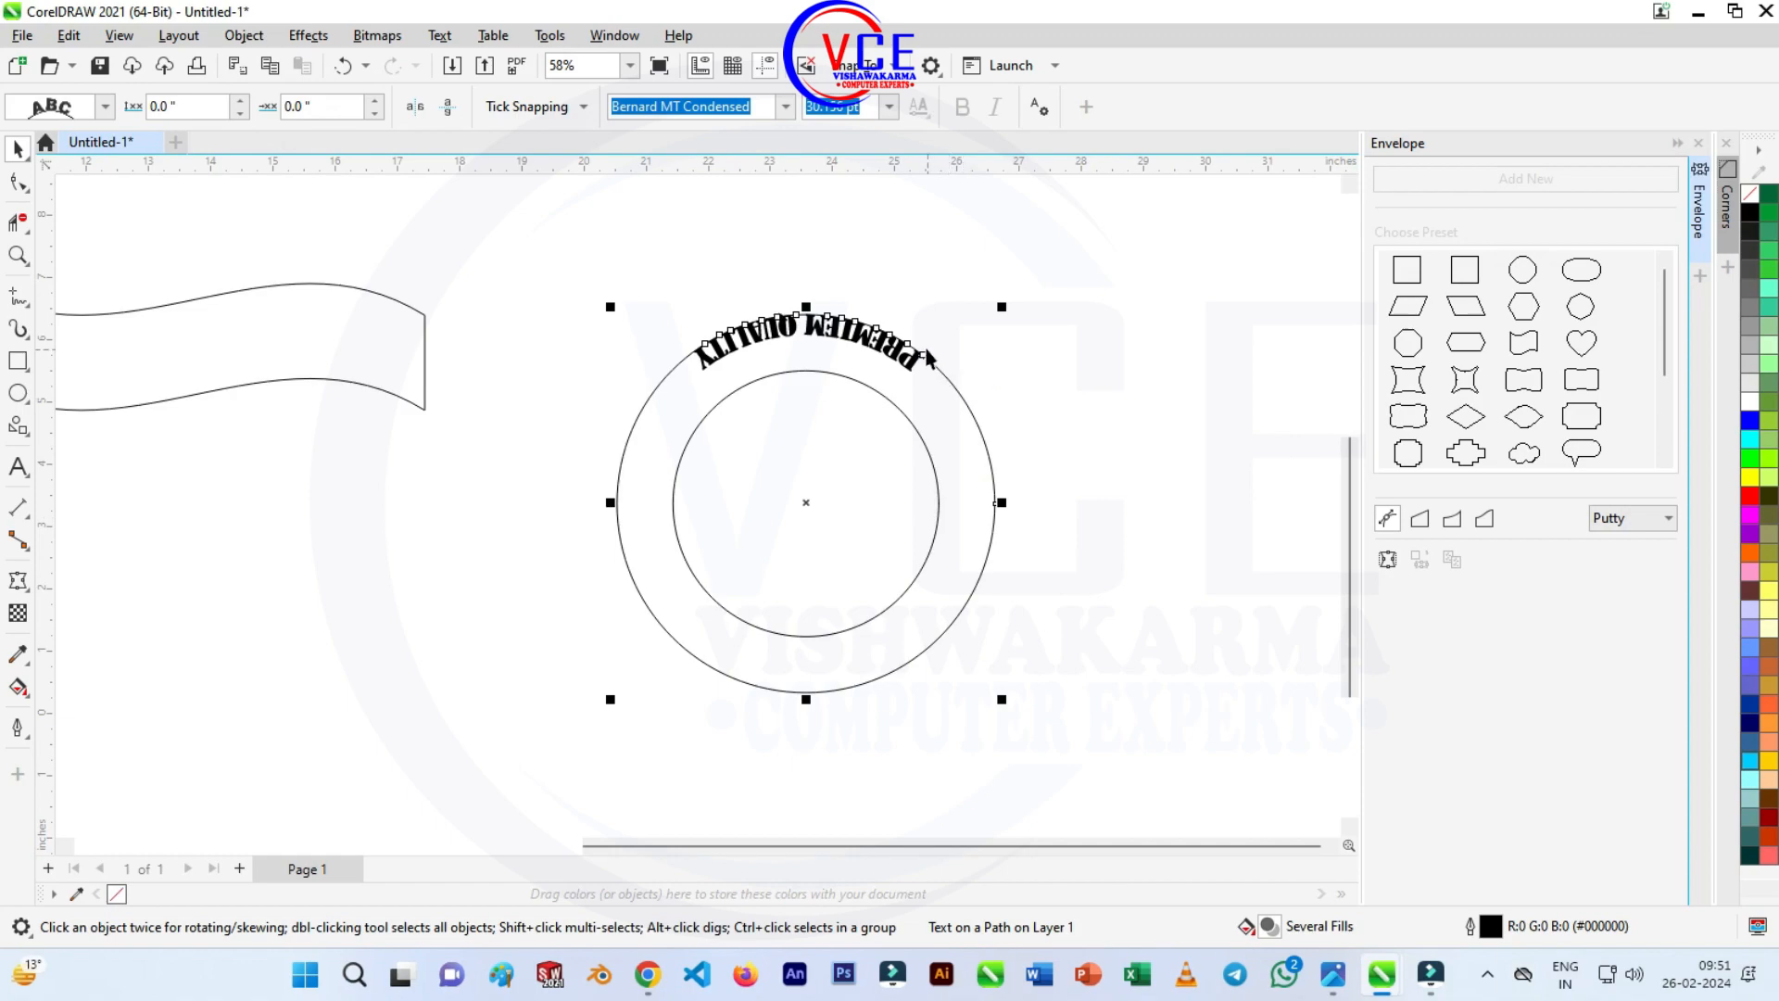
{"action": "left_click", "coordinate": [701, 653]}
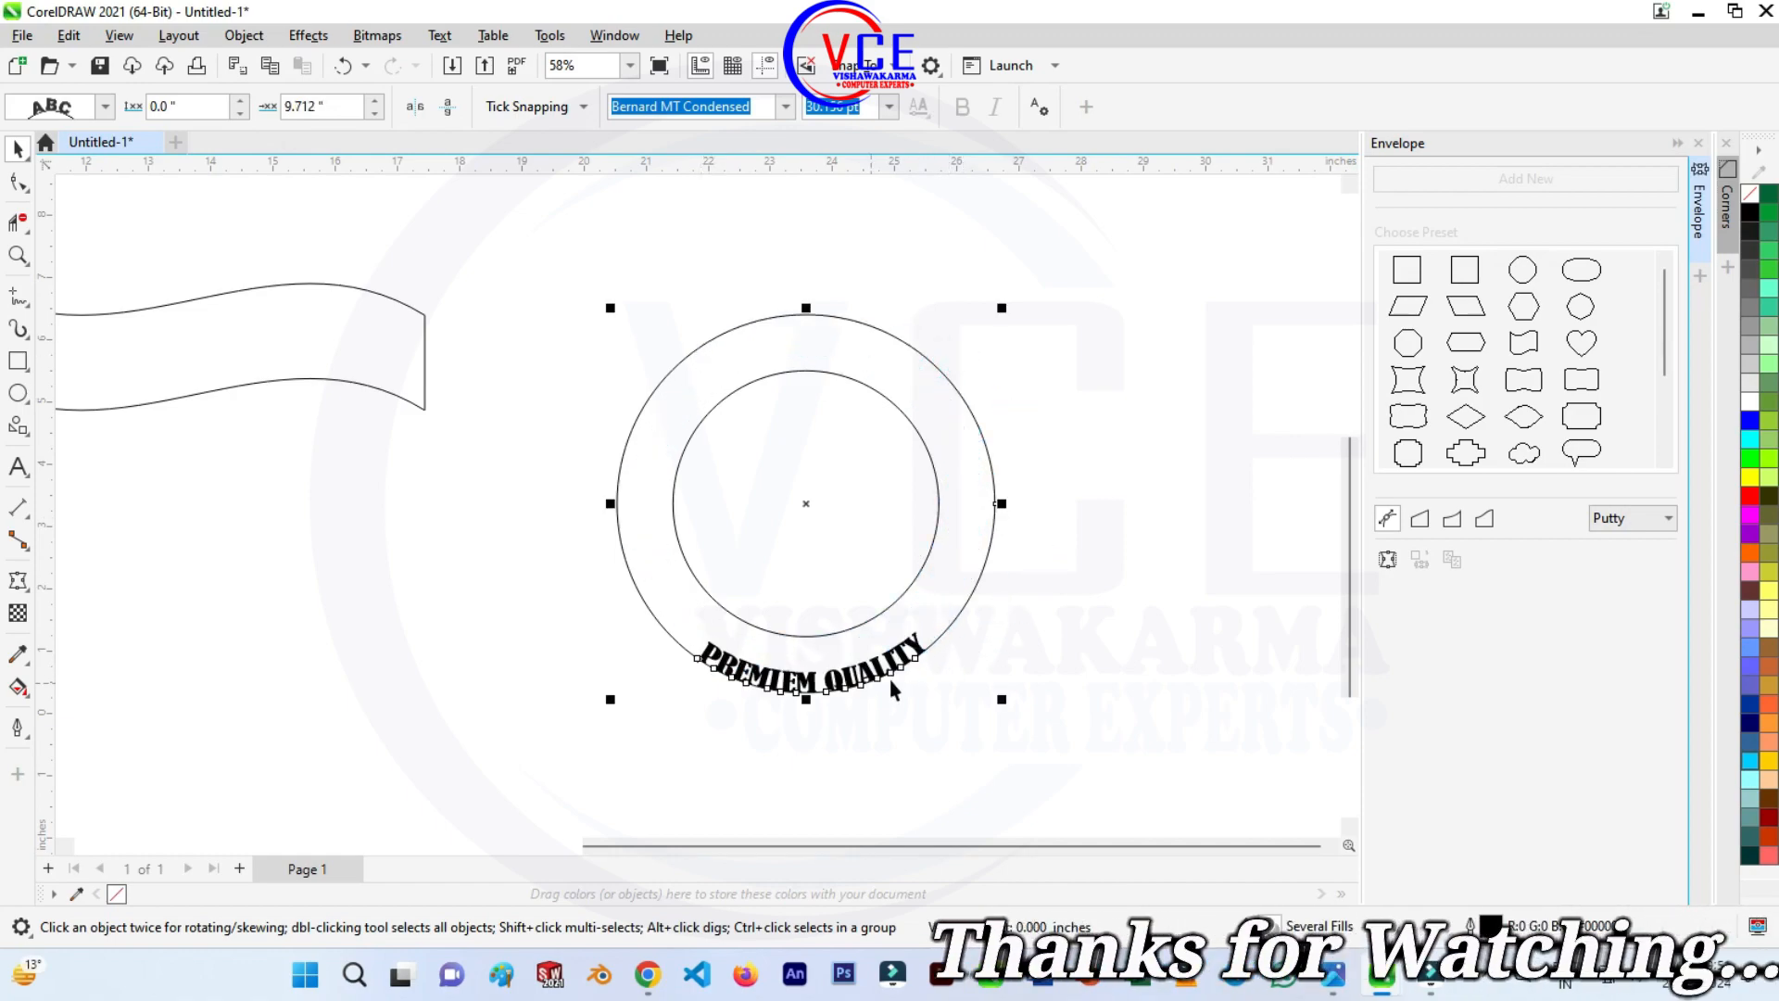
Shift the fitted text inward to about 0.315 inch from the path, with an offset of about 8.73 inches.
{"action": "scroll", "coordinate": [862, 649], "scroll_direction": "up", "scroll_amount": 4}
{"action": "left_click_drag", "start_coordinate": [544, 691], "coordinate": [545, 644]}
{"action": "scroll", "coordinate": [691, 604], "scroll_direction": "down", "scroll_amount": 1}
{"action": "scroll", "coordinate": [691, 605], "scroll_direction": "down", "scroll_amount": 2}
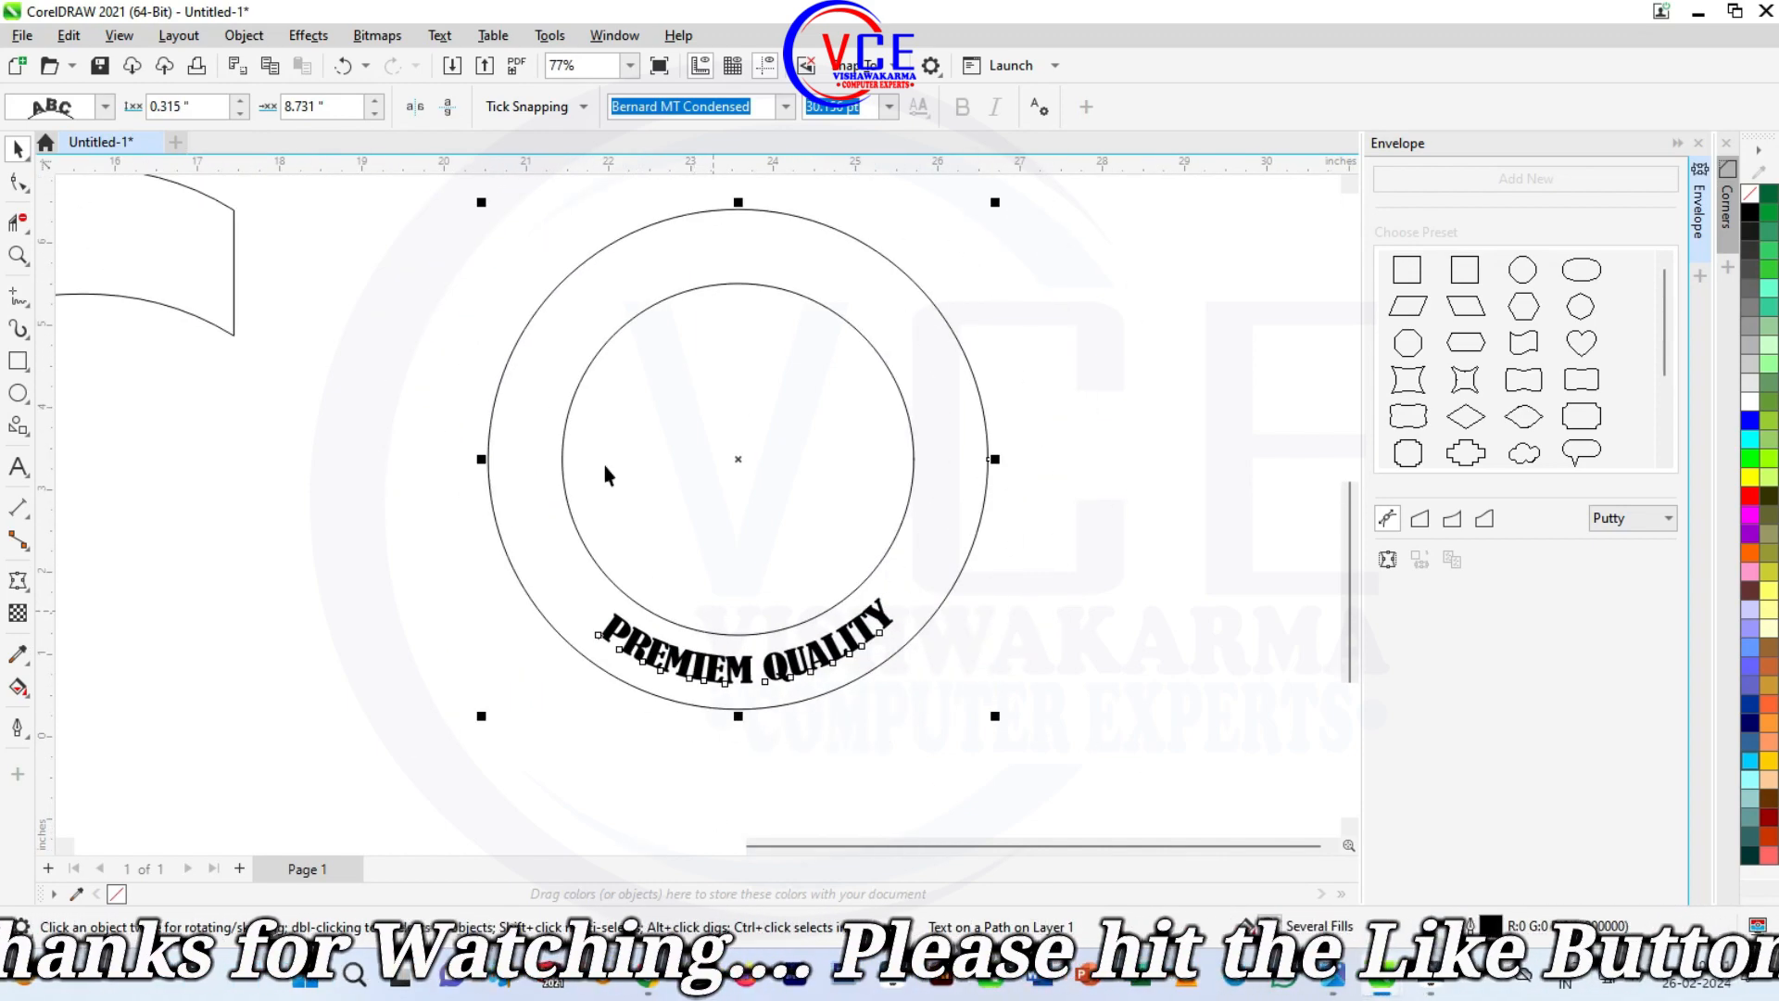
Break the PREMIEM QUALITY text apart from the spare ring.
{"action": "left_click", "coordinate": [267, 39]}
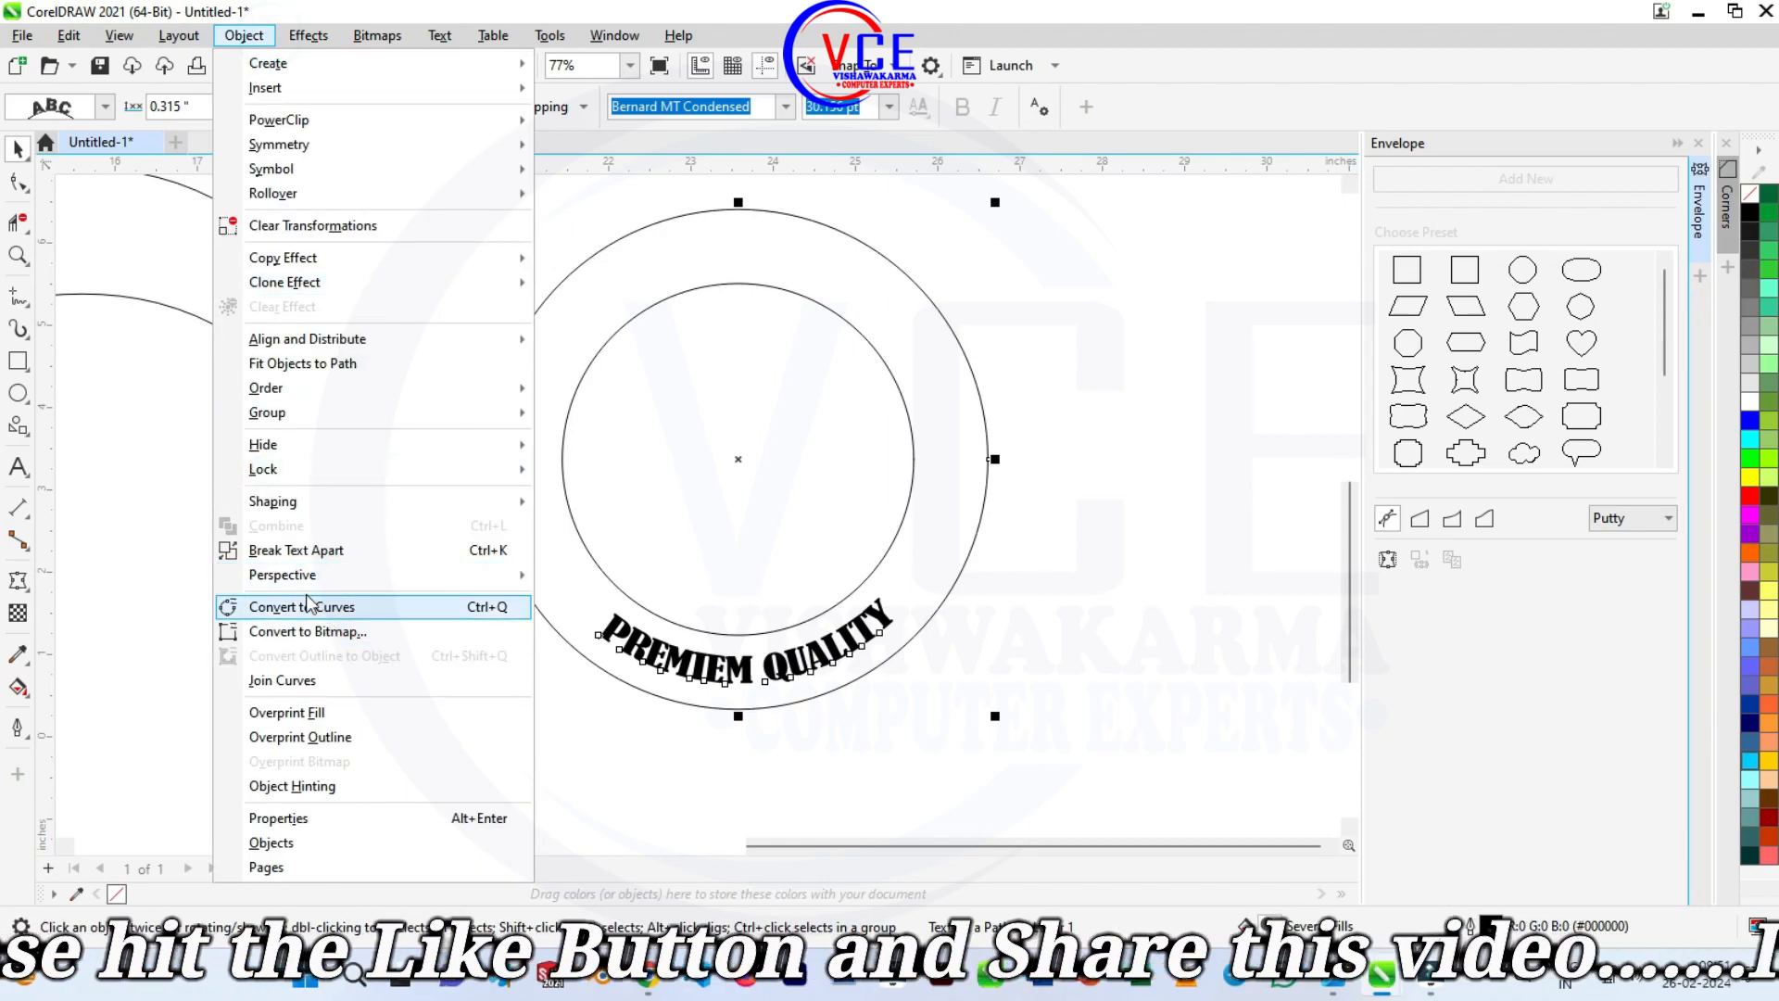
{"action": "left_click", "coordinate": [306, 549]}
{"action": "scroll", "coordinate": [966, 602], "scroll_direction": "down", "scroll_amount": 6}
{"action": "scroll", "coordinate": [1002, 623], "scroll_direction": "down", "scroll_amount": 2}
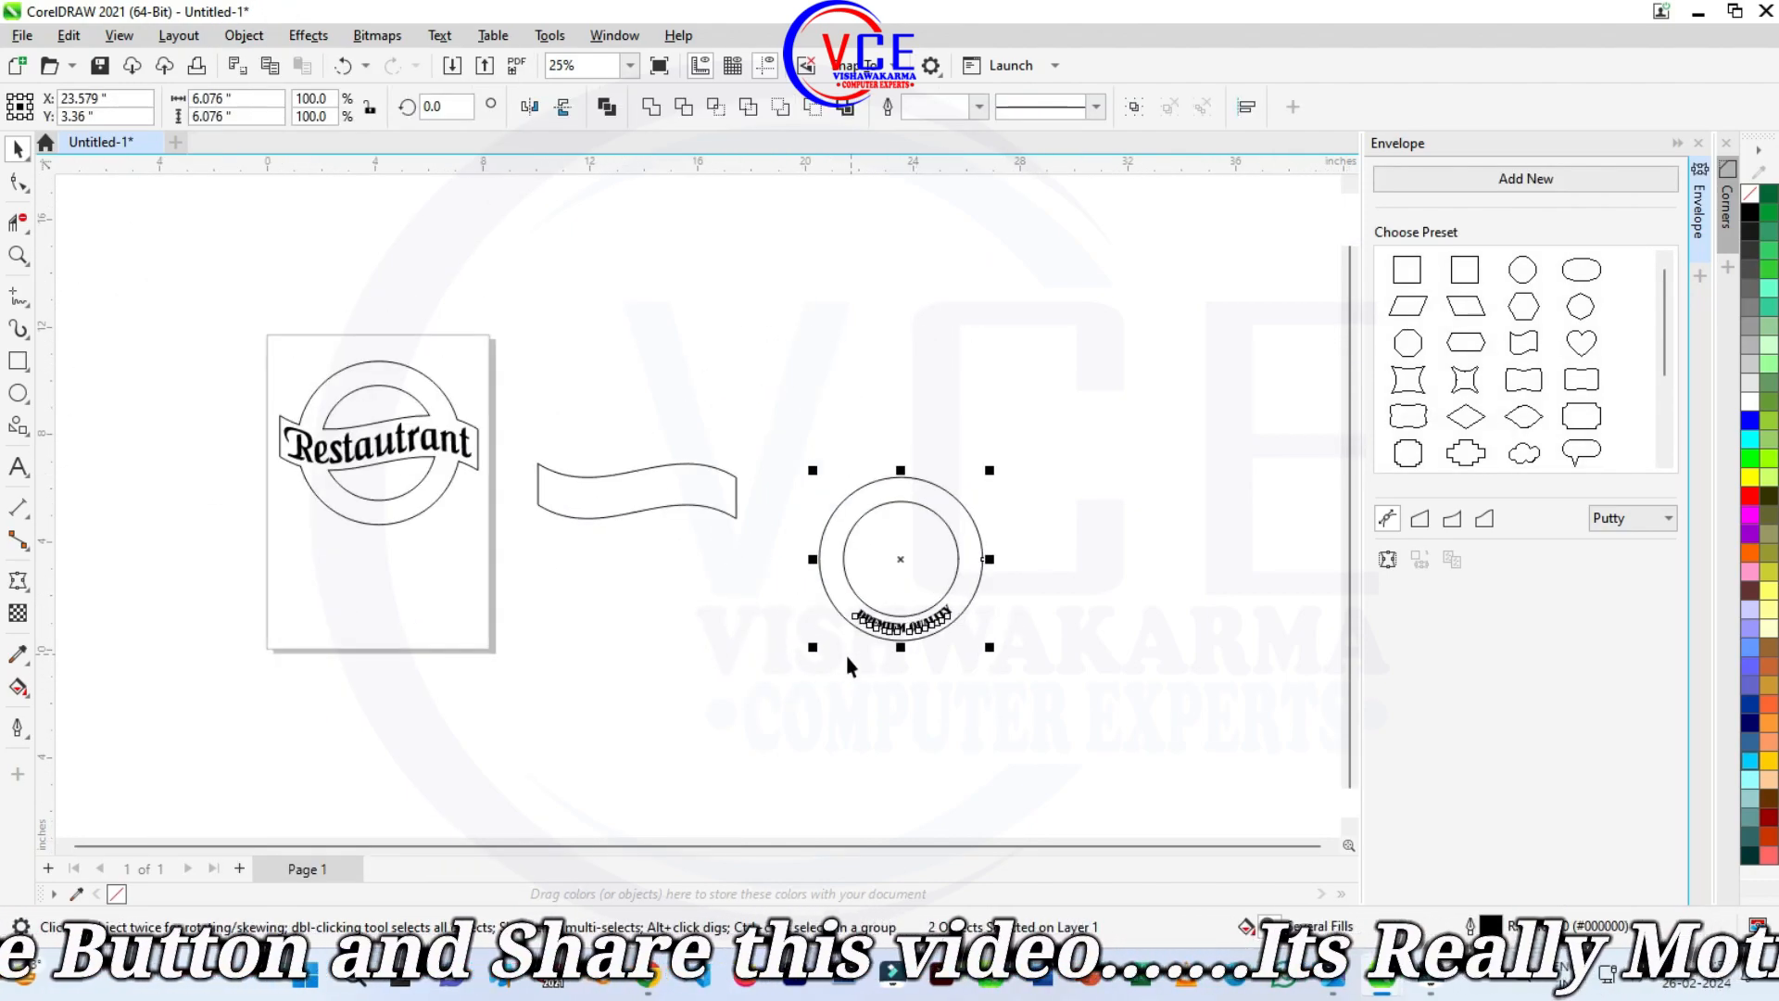
Move the curved PREMIEM QUALITY text onto the lower band of the badge's ring and center it there.
{"action": "left_click_drag", "start_coordinate": [882, 633], "coordinate": [366, 519]}
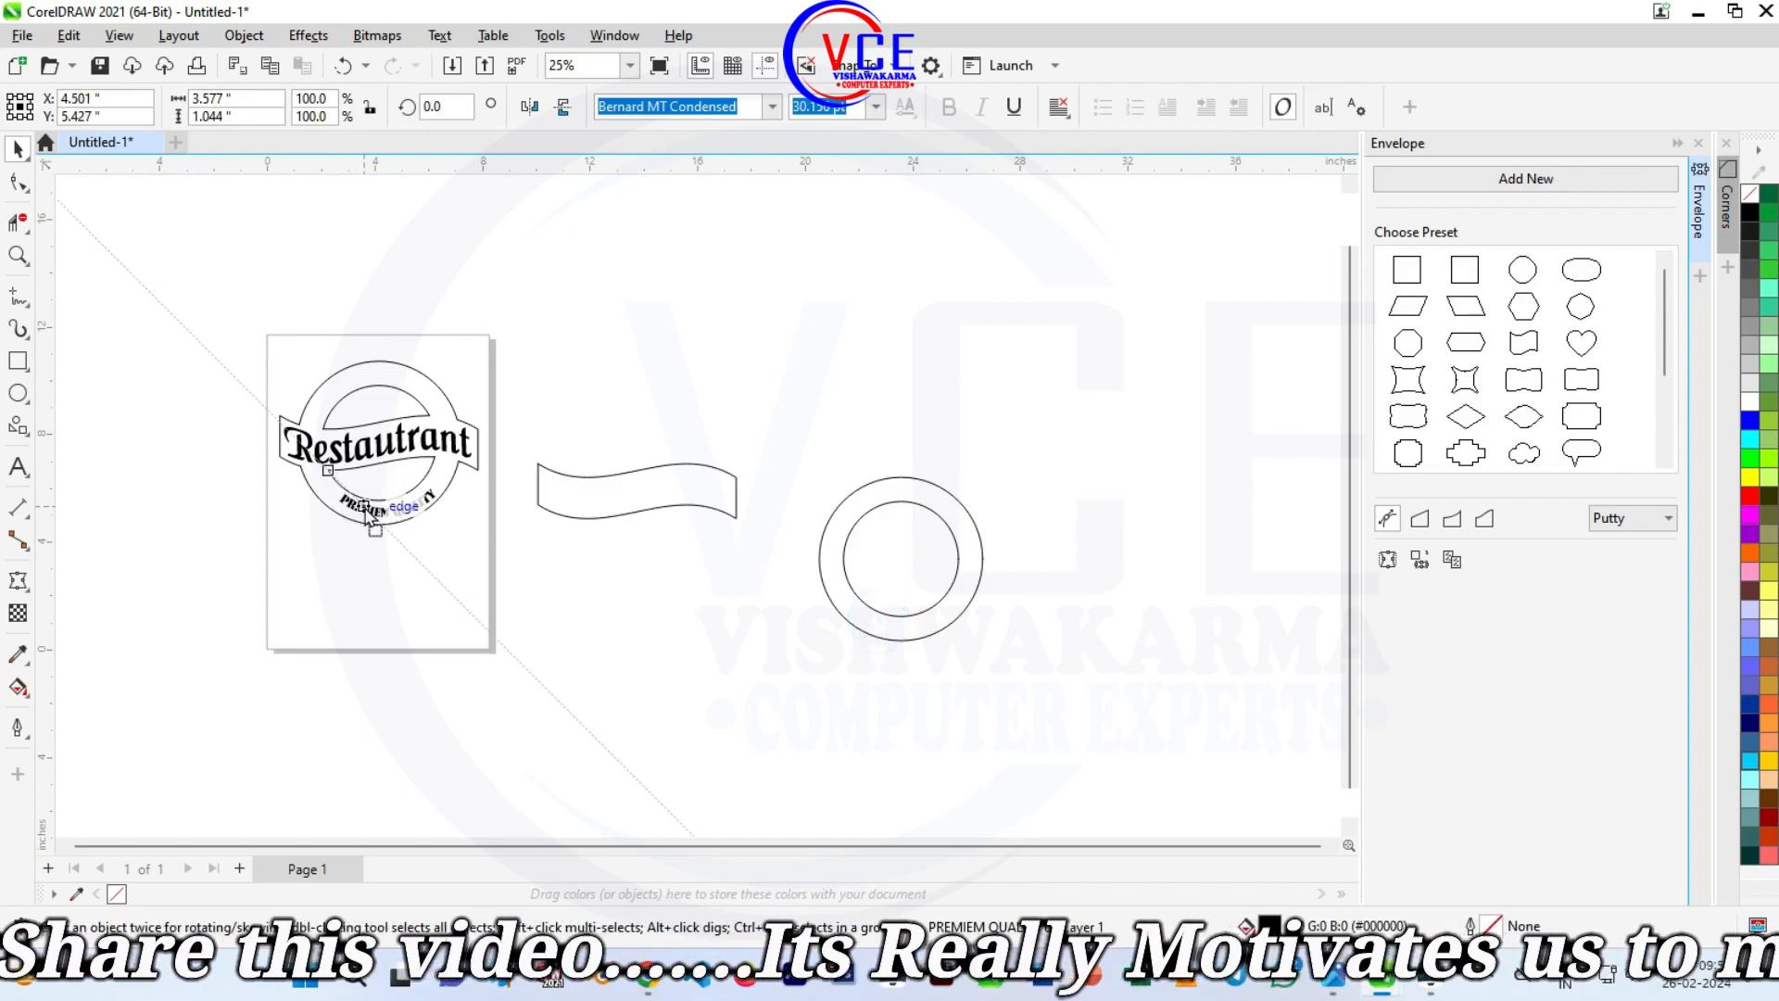
{"action": "scroll", "coordinate": [366, 519], "scroll_direction": "up", "scroll_amount": 11}
{"action": "left_click_drag", "start_coordinate": [621, 549], "coordinate": [603, 555]}
{"action": "left_click", "coordinate": [569, 675]}
{"action": "scroll", "coordinate": [573, 660], "scroll_direction": "down", "scroll_amount": 3}
{"action": "scroll", "coordinate": [577, 565], "scroll_direction": "down", "scroll_amount": 6}
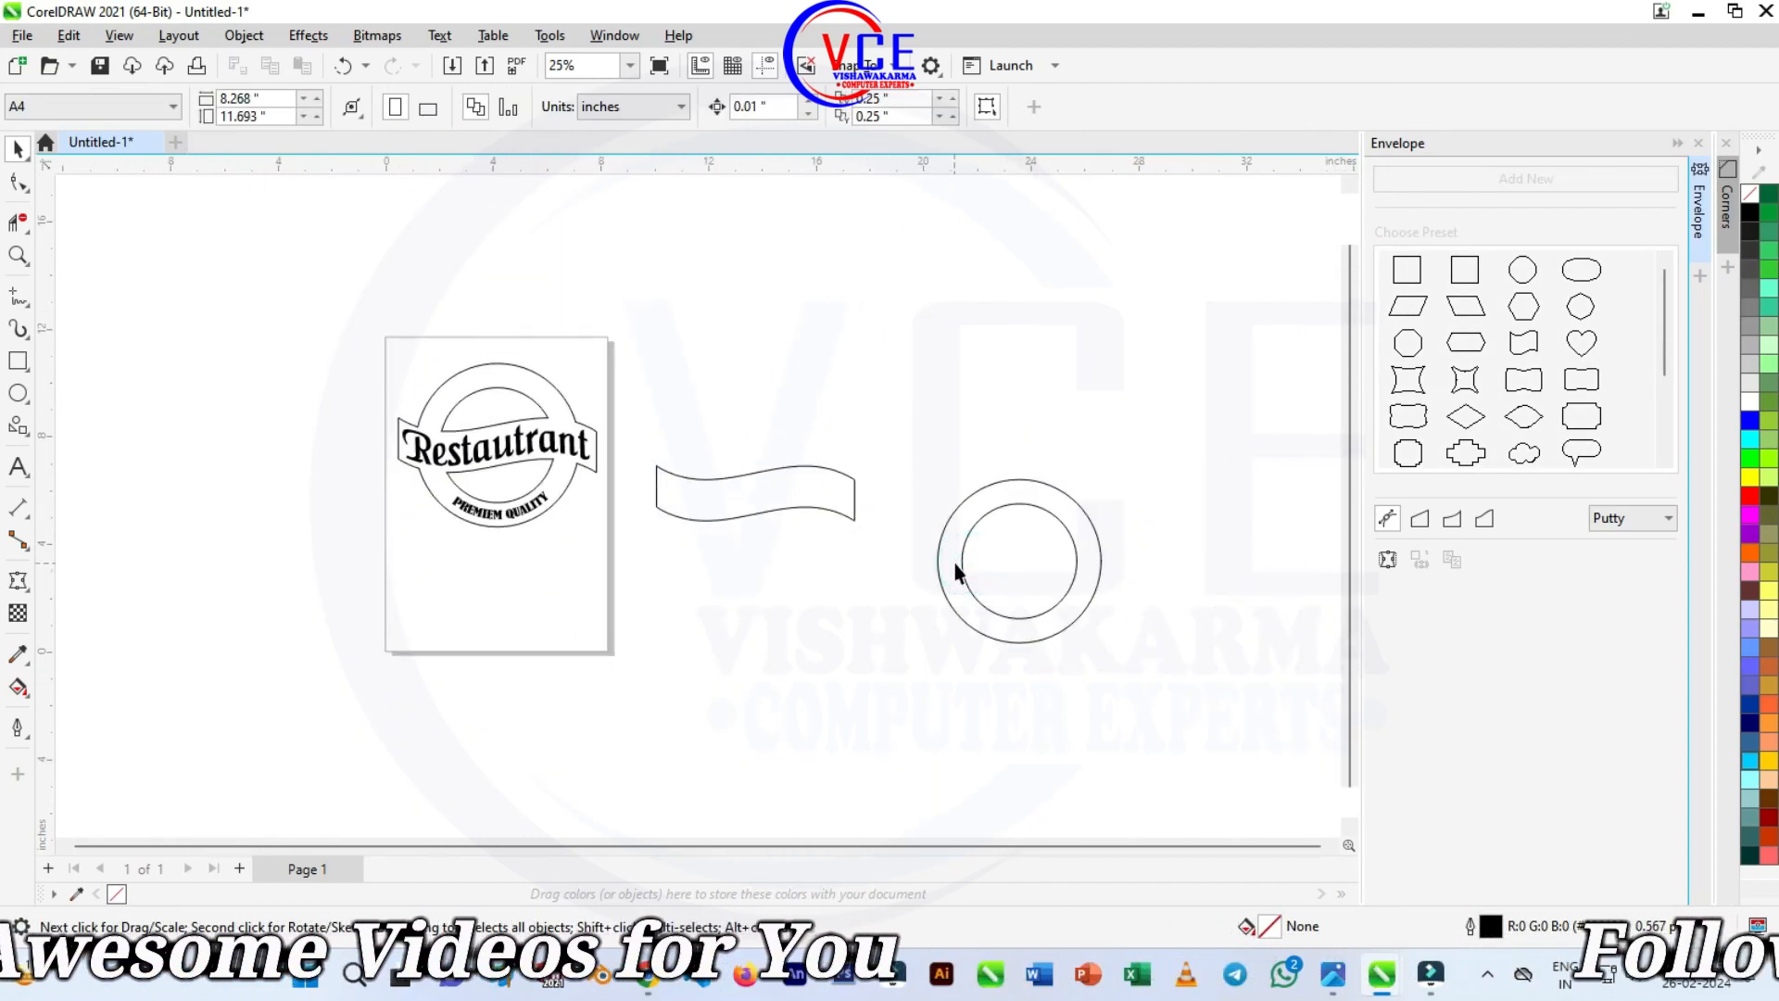
Delete the spare ring and the spare wavy ribbon beside the page.
{"action": "left_click", "coordinate": [960, 563]}
{"action": "key", "text": "Delete"}
{"action": "left_click", "coordinate": [815, 509]}
{"action": "key", "text": "Delete"}
{"action": "scroll", "coordinate": [553, 443], "scroll_direction": "up", "scroll_amount": 4}
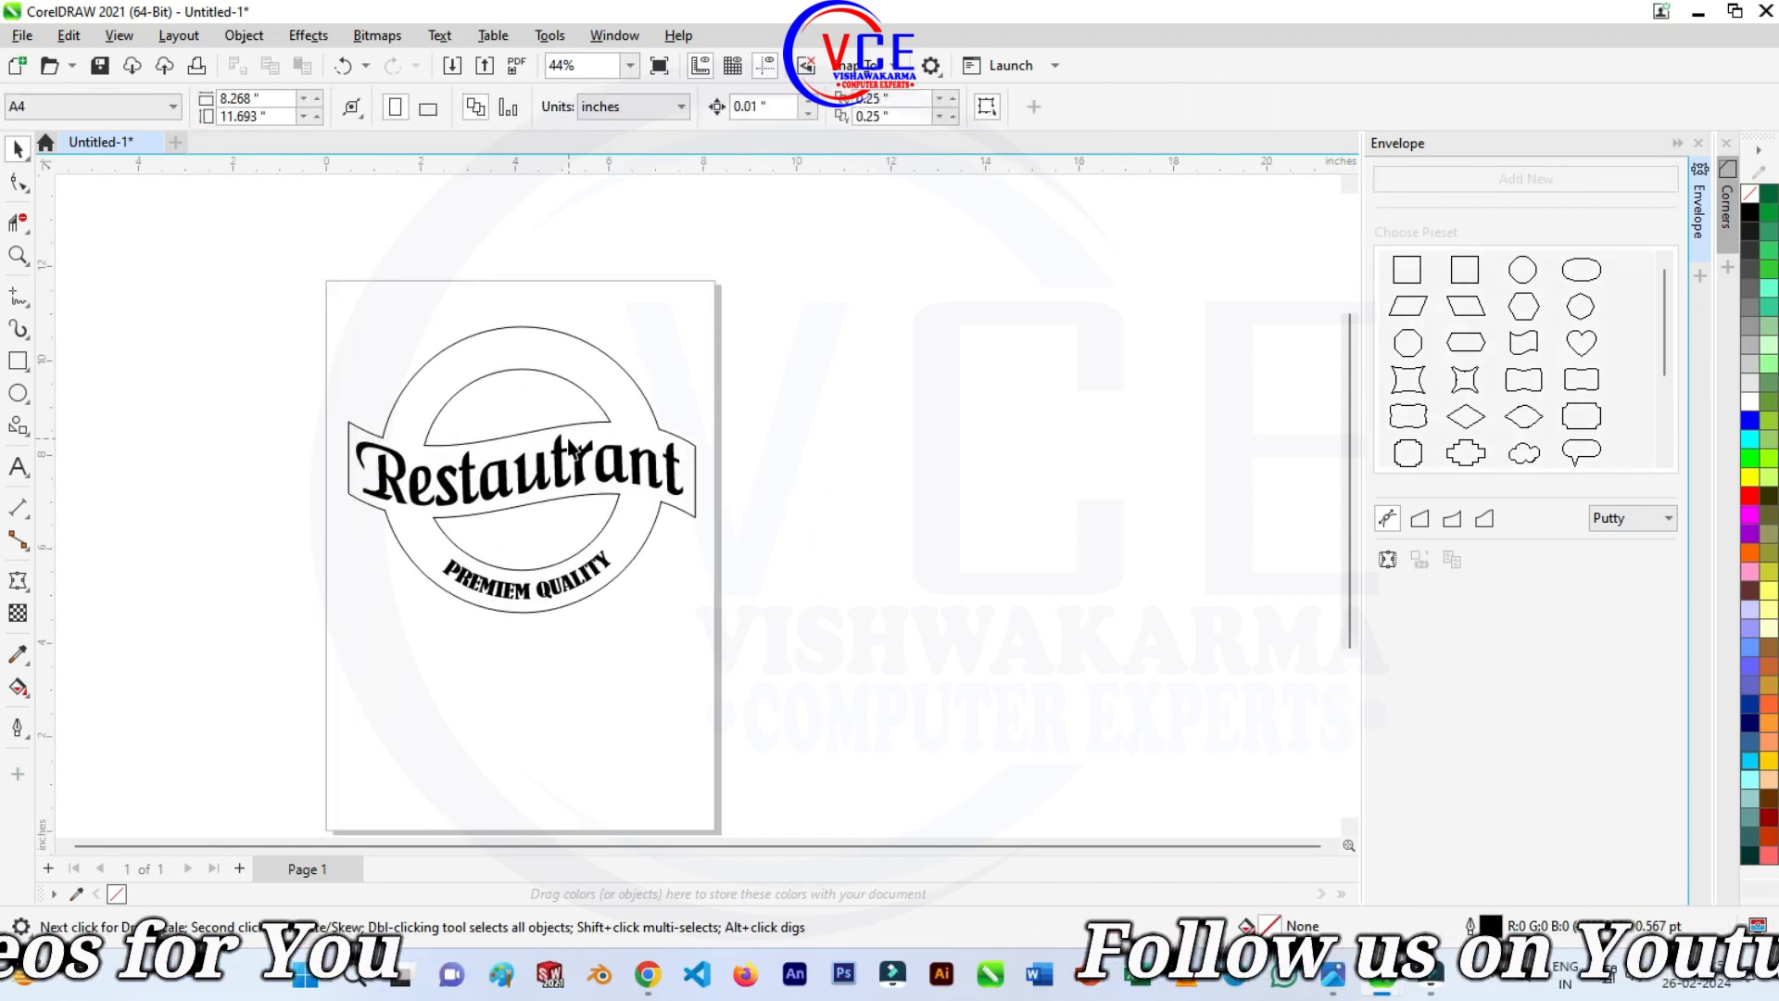
Import the fire1 image from the Desktop and place it beside the page.
{"action": "left_click", "coordinate": [23, 41]}
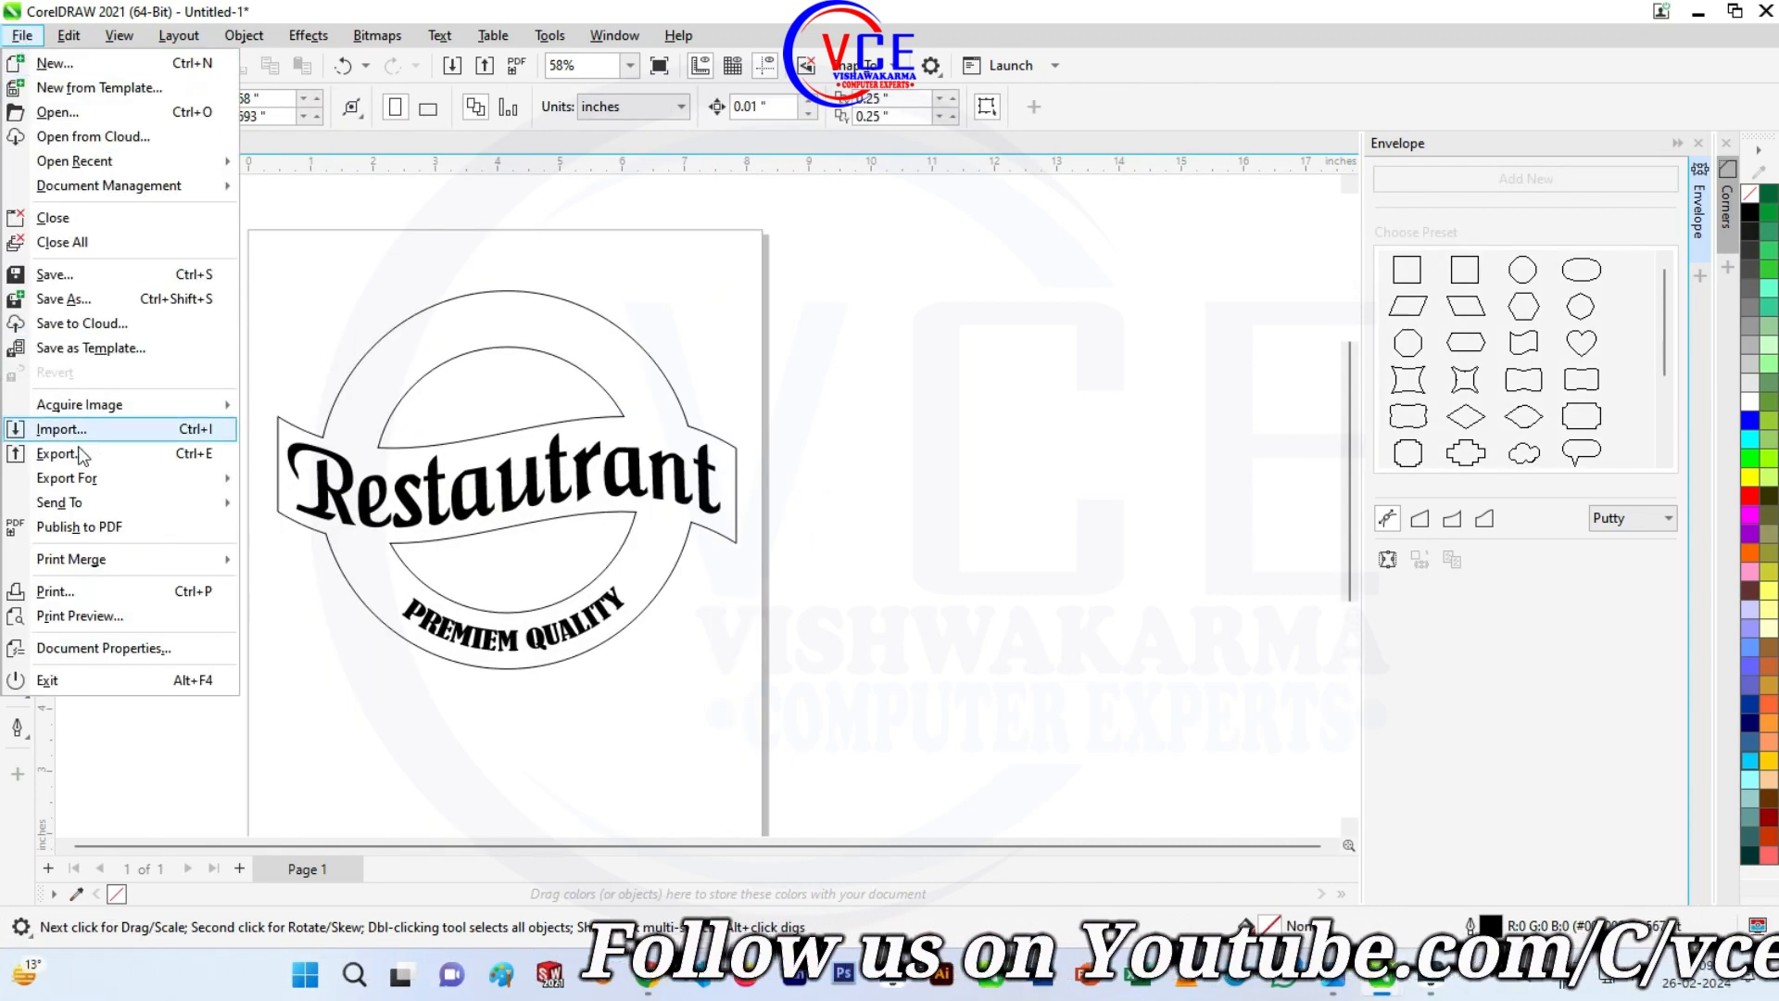
{"action": "left_click", "coordinate": [65, 425]}
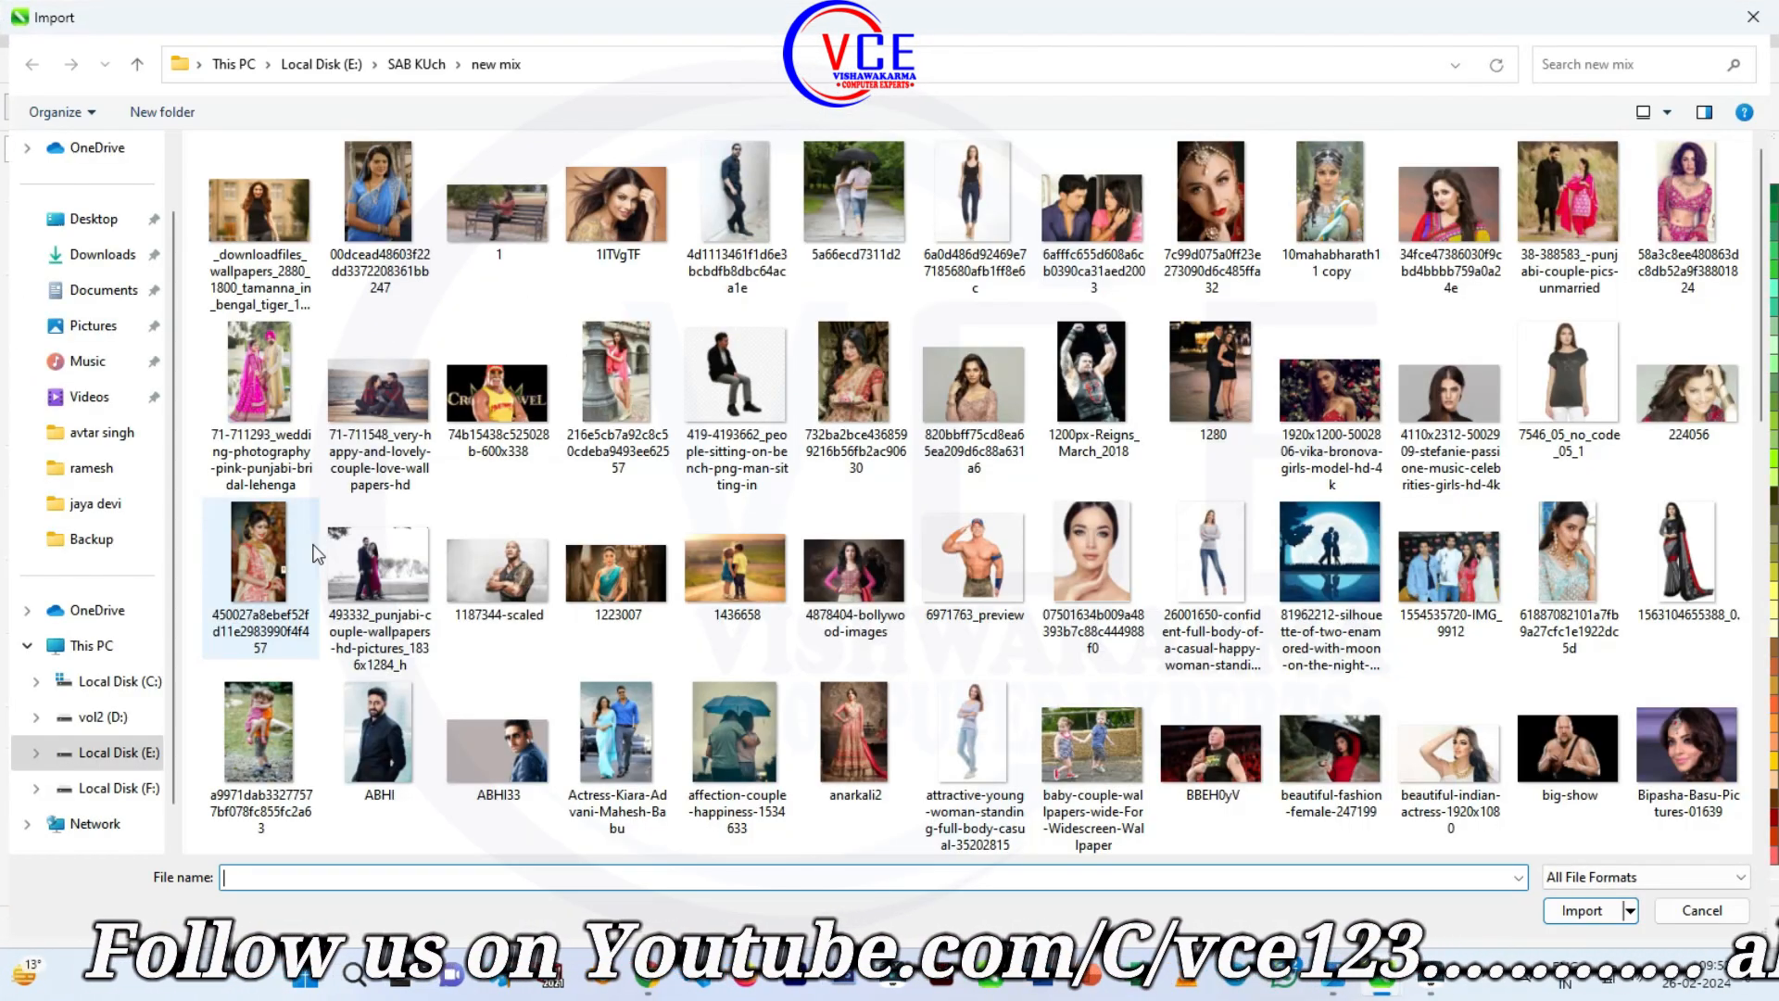
{"action": "left_click", "coordinate": [74, 218]}
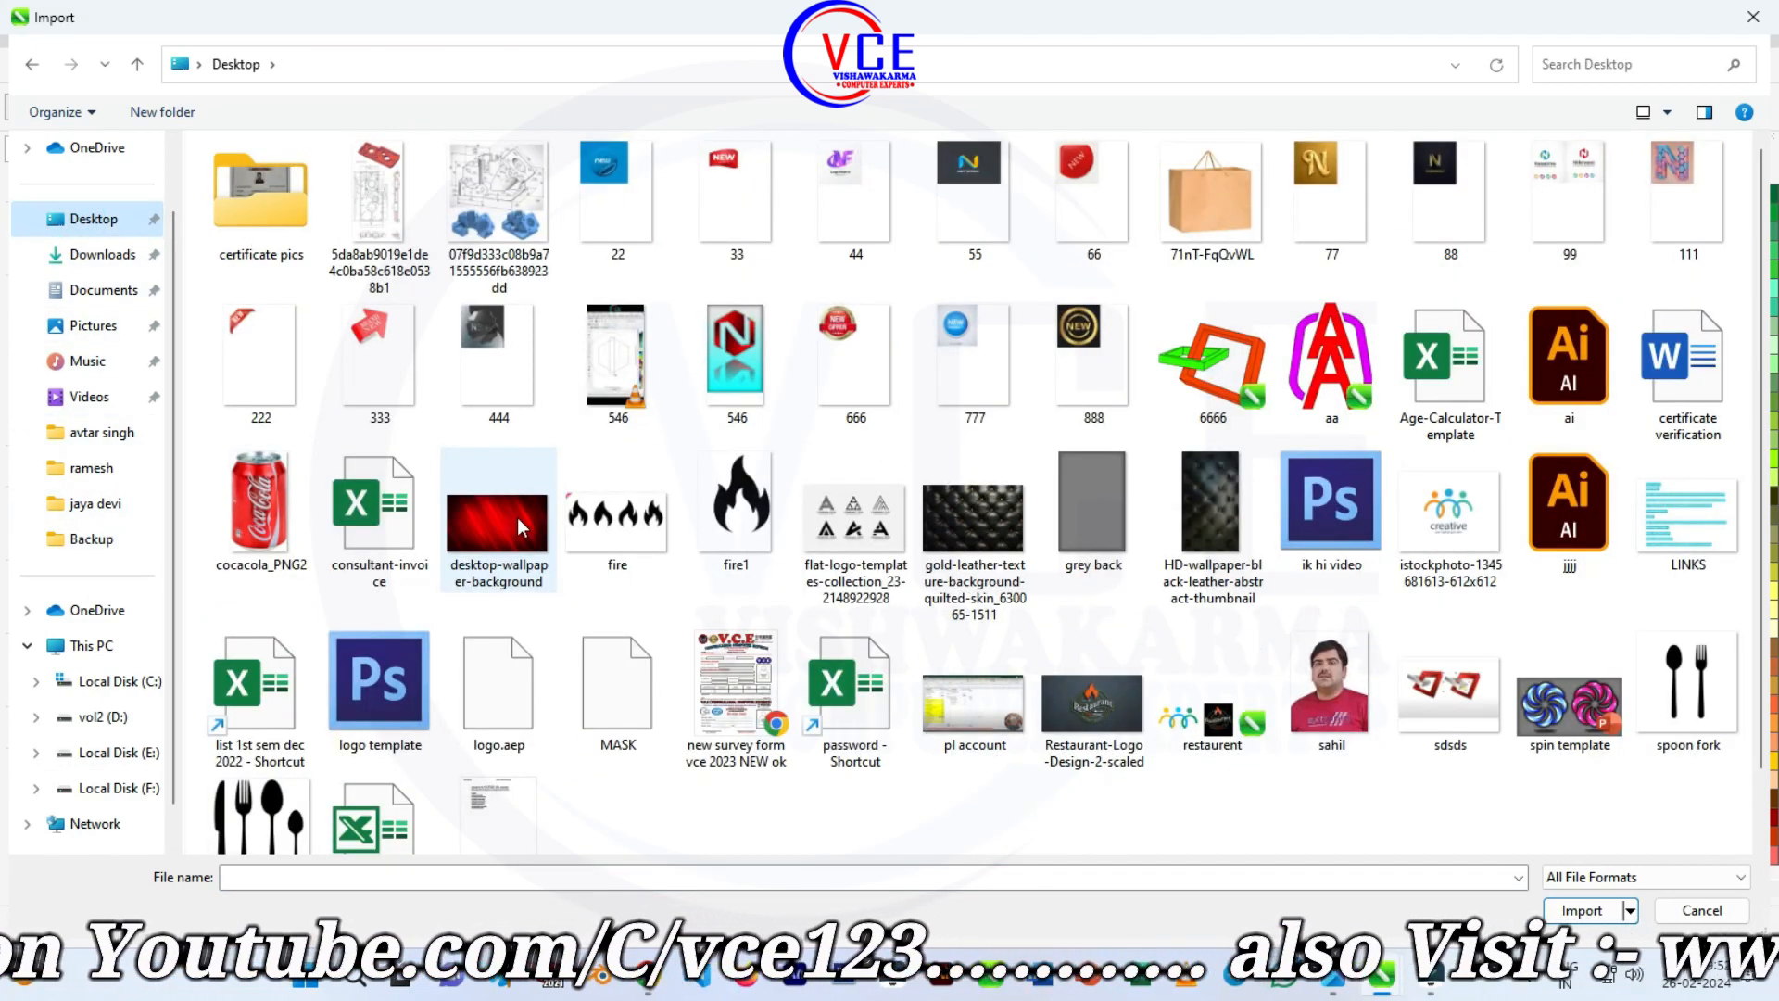
{"action": "double_click", "coordinate": [735, 508]}
{"action": "left_click", "coordinate": [815, 372]}
{"action": "scroll", "coordinate": [1072, 521], "scroll_direction": "up", "scroll_amount": 2}
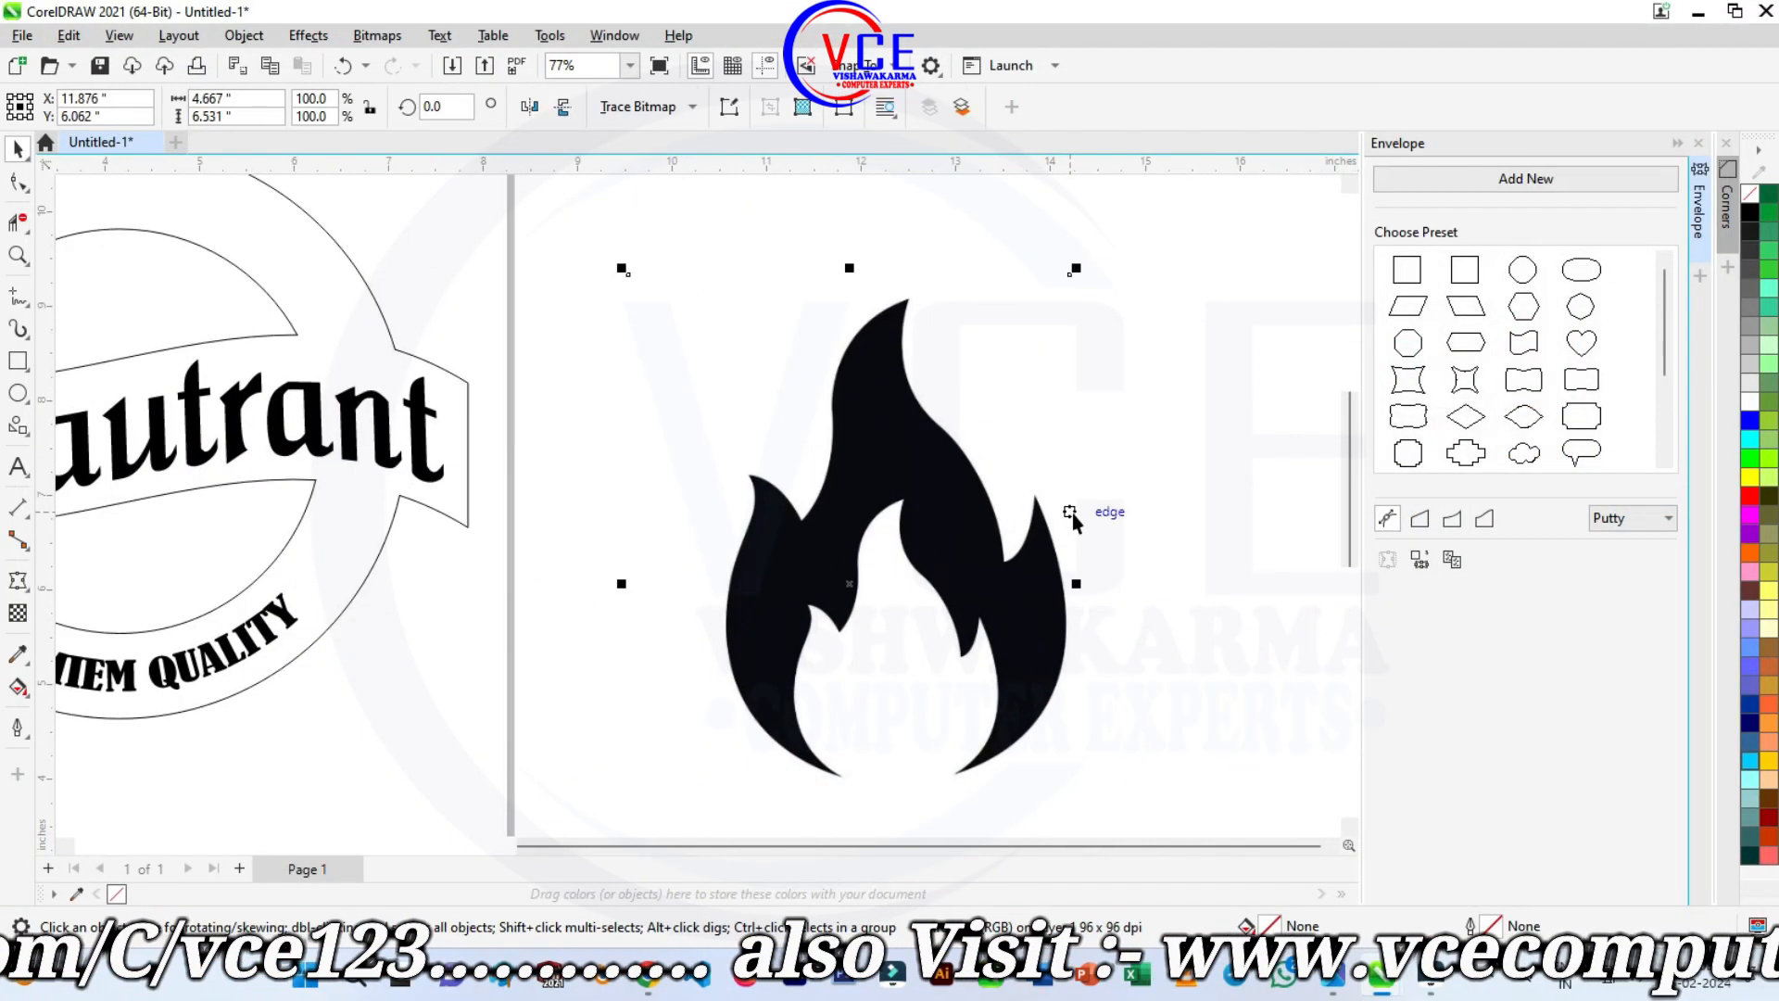
Vectorize the flame bitmap with Quick Trace and move the traced flame away from the original.
{"action": "scroll", "coordinate": [1011, 543], "scroll_direction": "down", "scroll_amount": 2}
{"action": "right_click", "coordinate": [953, 488]}
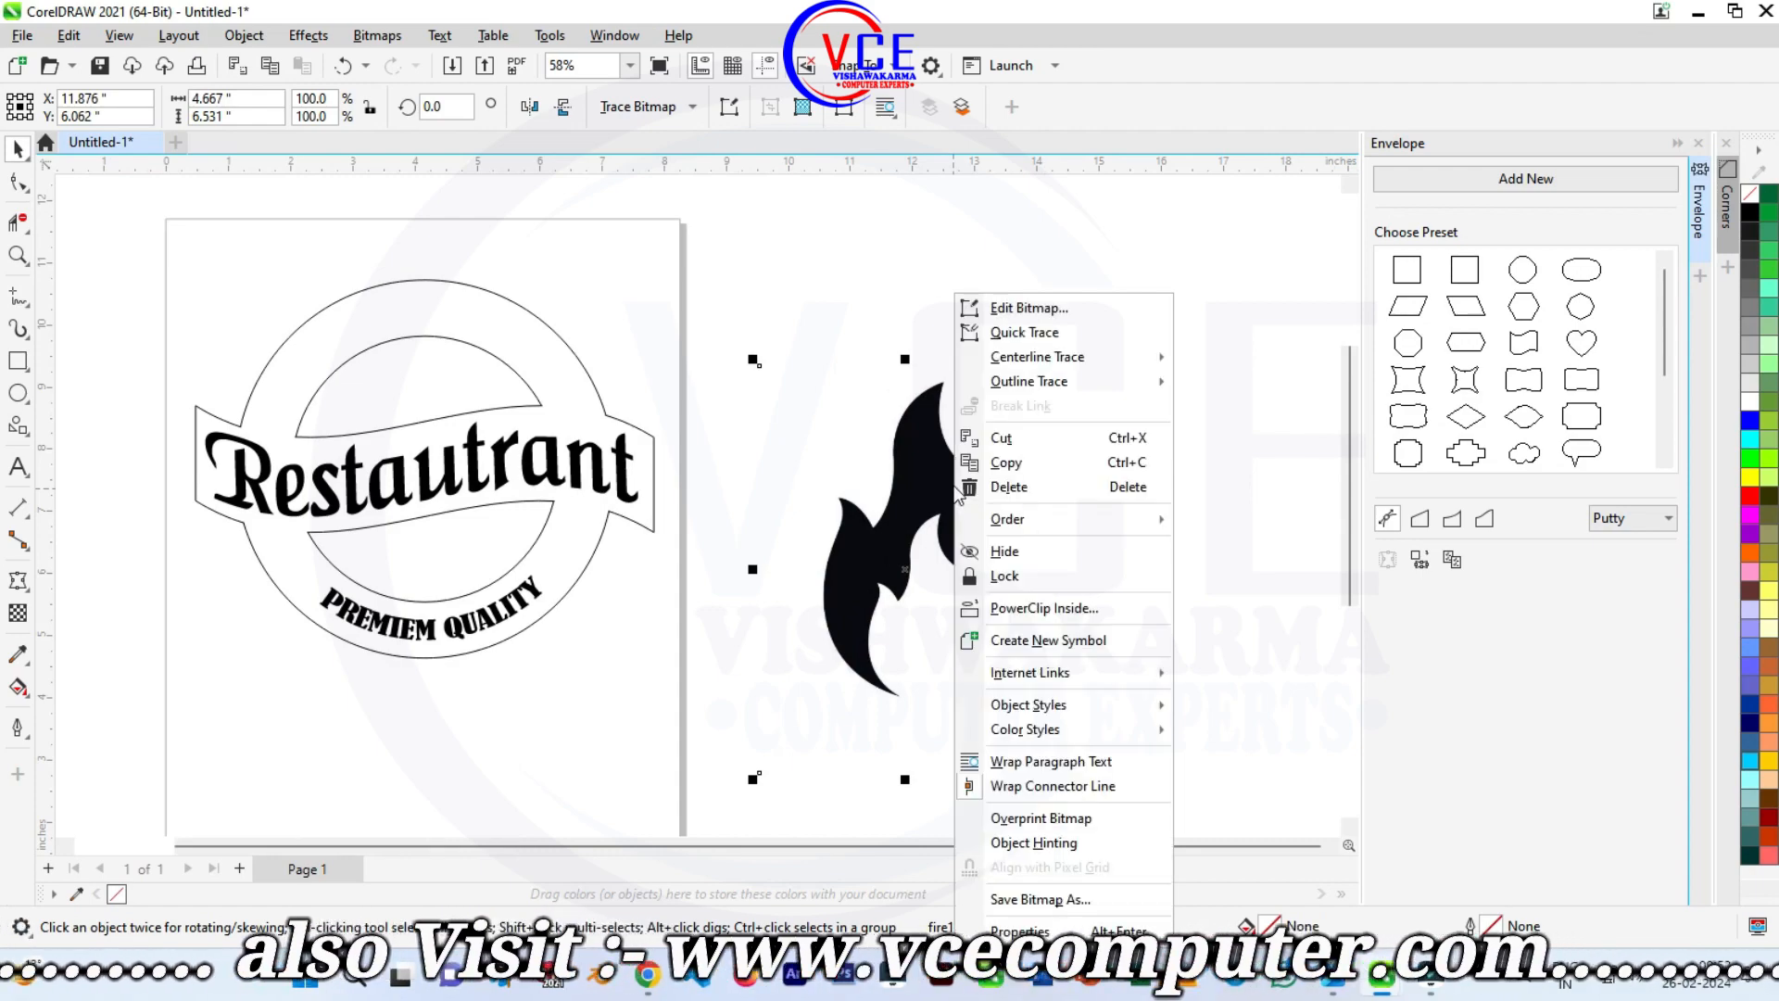
{"action": "left_click", "coordinate": [1045, 343]}
{"action": "left_click_drag", "start_coordinate": [1024, 519], "coordinate": [1237, 380]}
Delete the original flame bitmap, keeping the traced version.
{"action": "mouse_move", "coordinate": [915, 498]}
{"action": "left_mouse_down"}
{"action": "mouse_move", "coordinate": [799, 558]}
{"action": "mouse_move", "coordinate": [721, 488]}
{"action": "left_mouse_up"}
{"action": "right_click", "coordinate": [750, 489]}
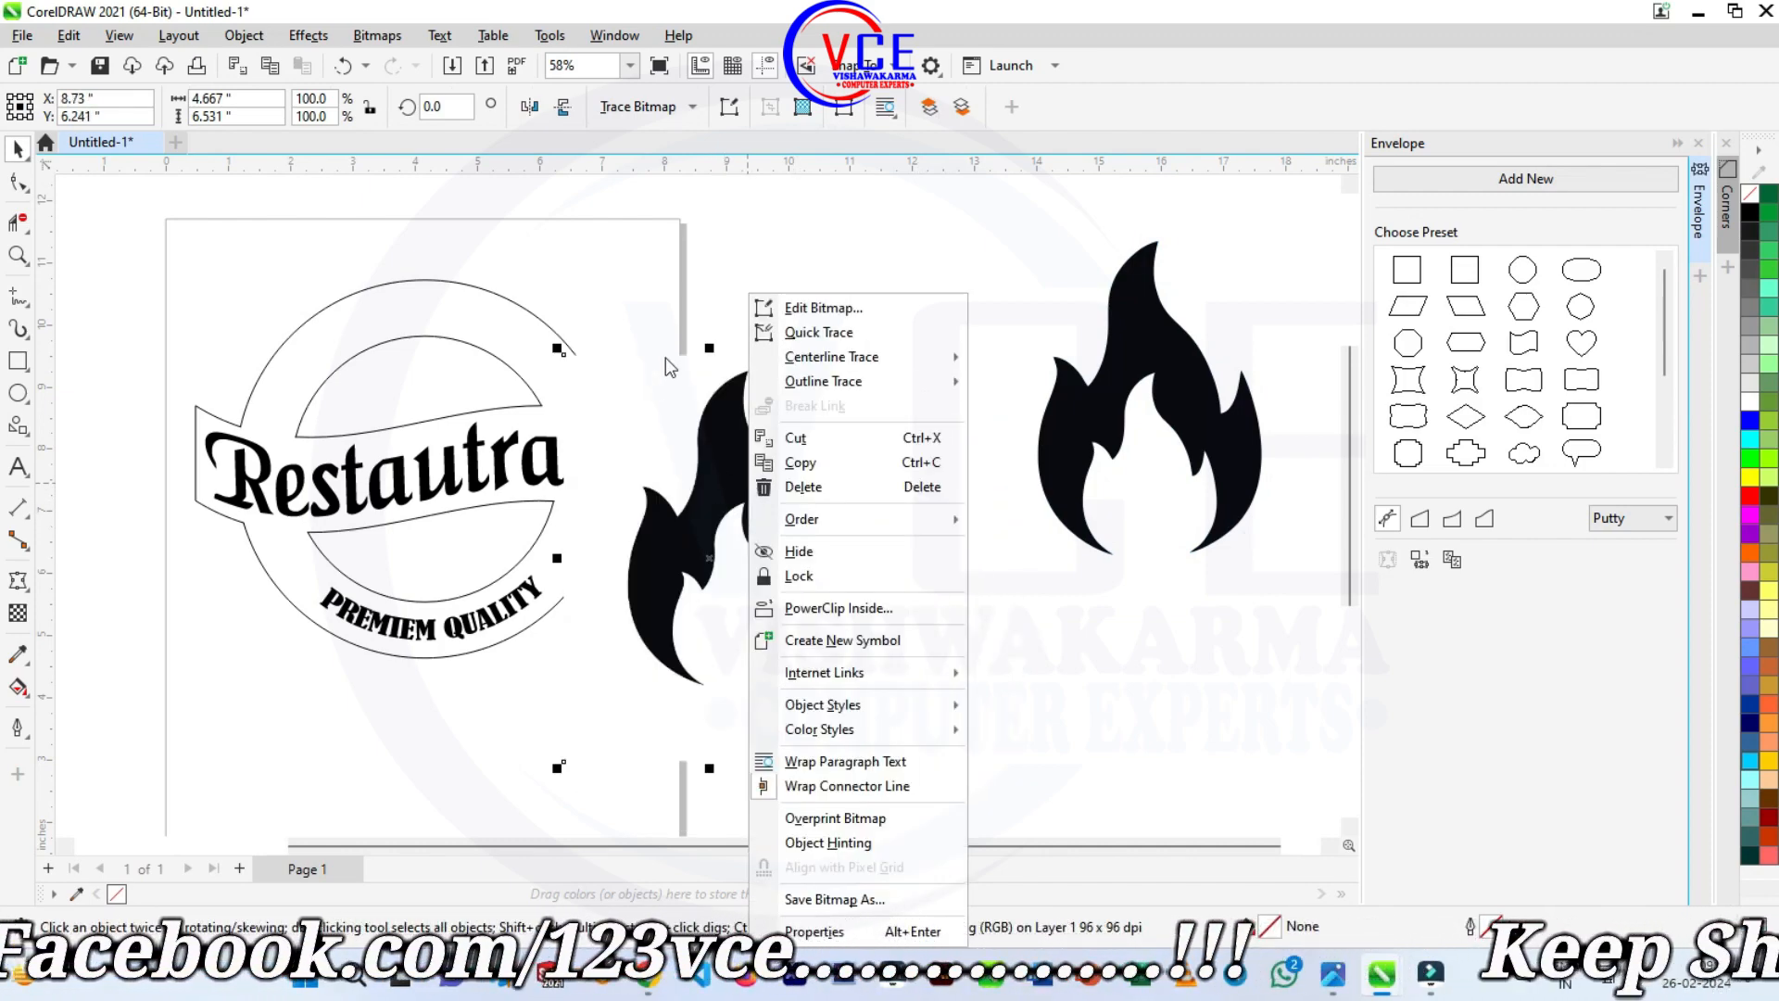
{"action": "left_click", "coordinate": [710, 219]}
{"action": "left_click", "coordinate": [727, 410]}
{"action": "key", "text": "Delete"}
Move the traced flame next to the page and ungroup it.
{"action": "mouse_move", "coordinate": [1118, 393]}
{"action": "left_mouse_down"}
{"action": "mouse_move", "coordinate": [904, 426]}
{"action": "mouse_move", "coordinate": [859, 411]}
{"action": "left_mouse_up"}
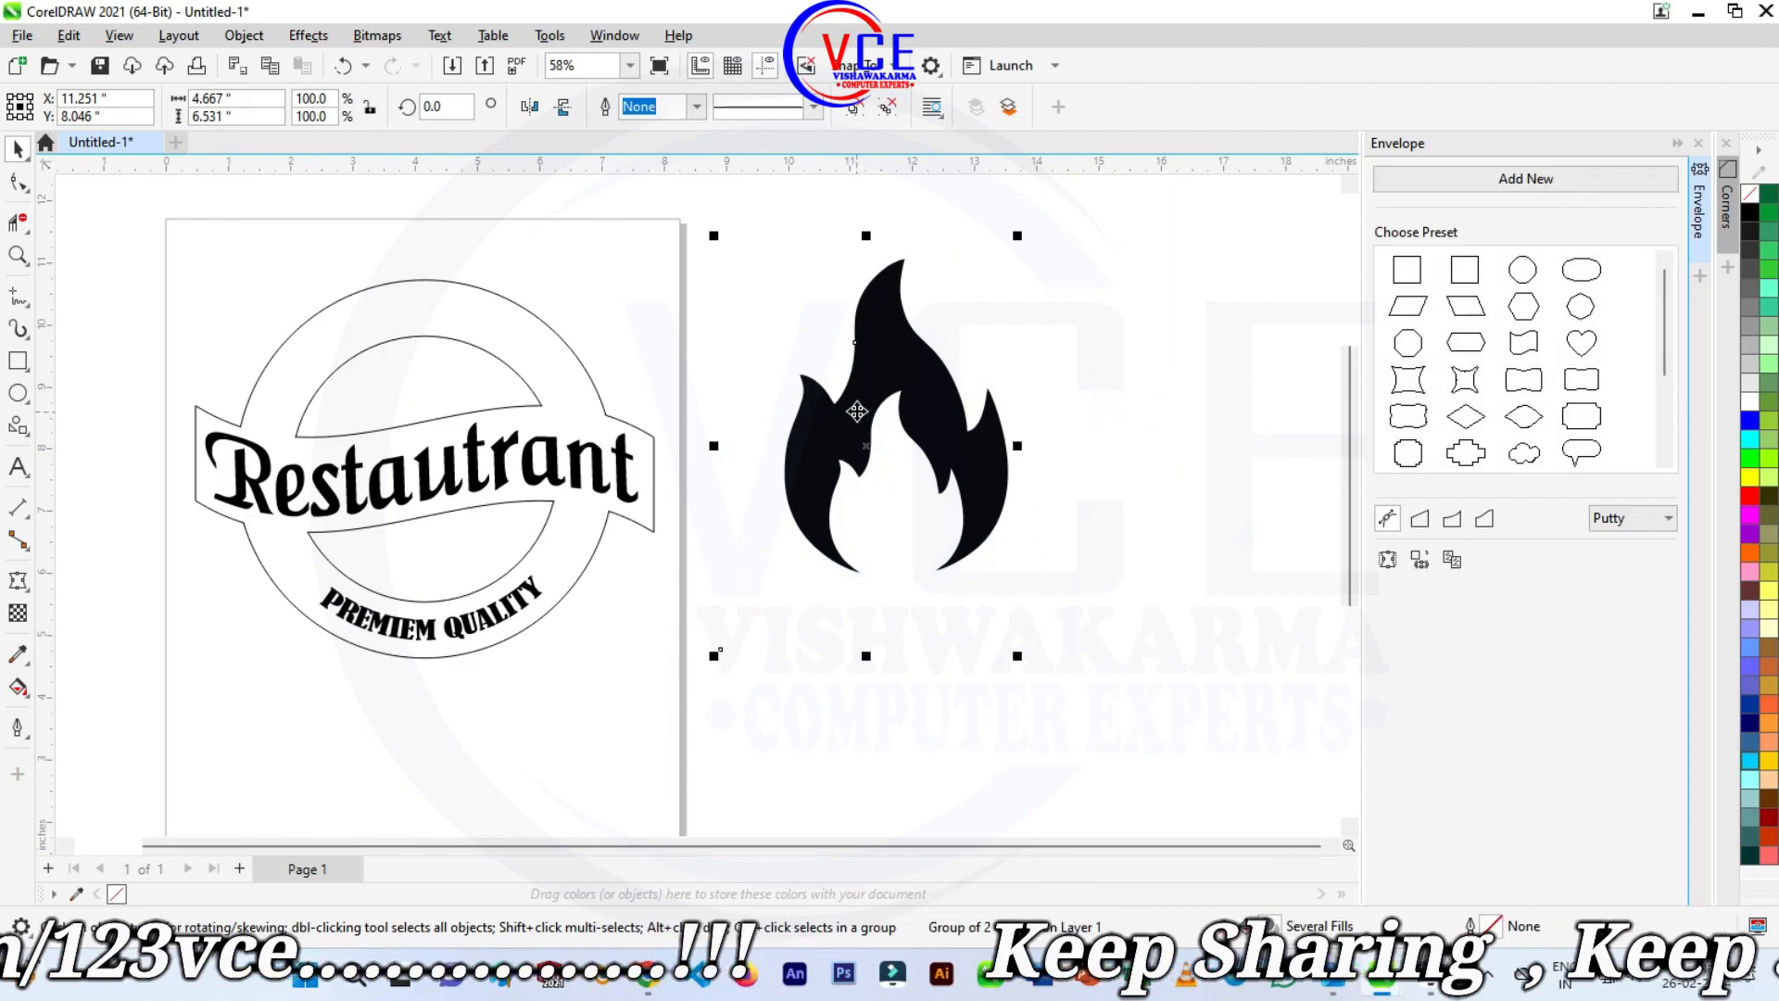
{"action": "right_click", "coordinate": [857, 411]}
{"action": "left_click", "coordinate": [945, 326]}
{"action": "left_click", "coordinate": [1102, 295]}
{"action": "scroll", "coordinate": [958, 346], "scroll_direction": "down", "scroll_amount": 1}
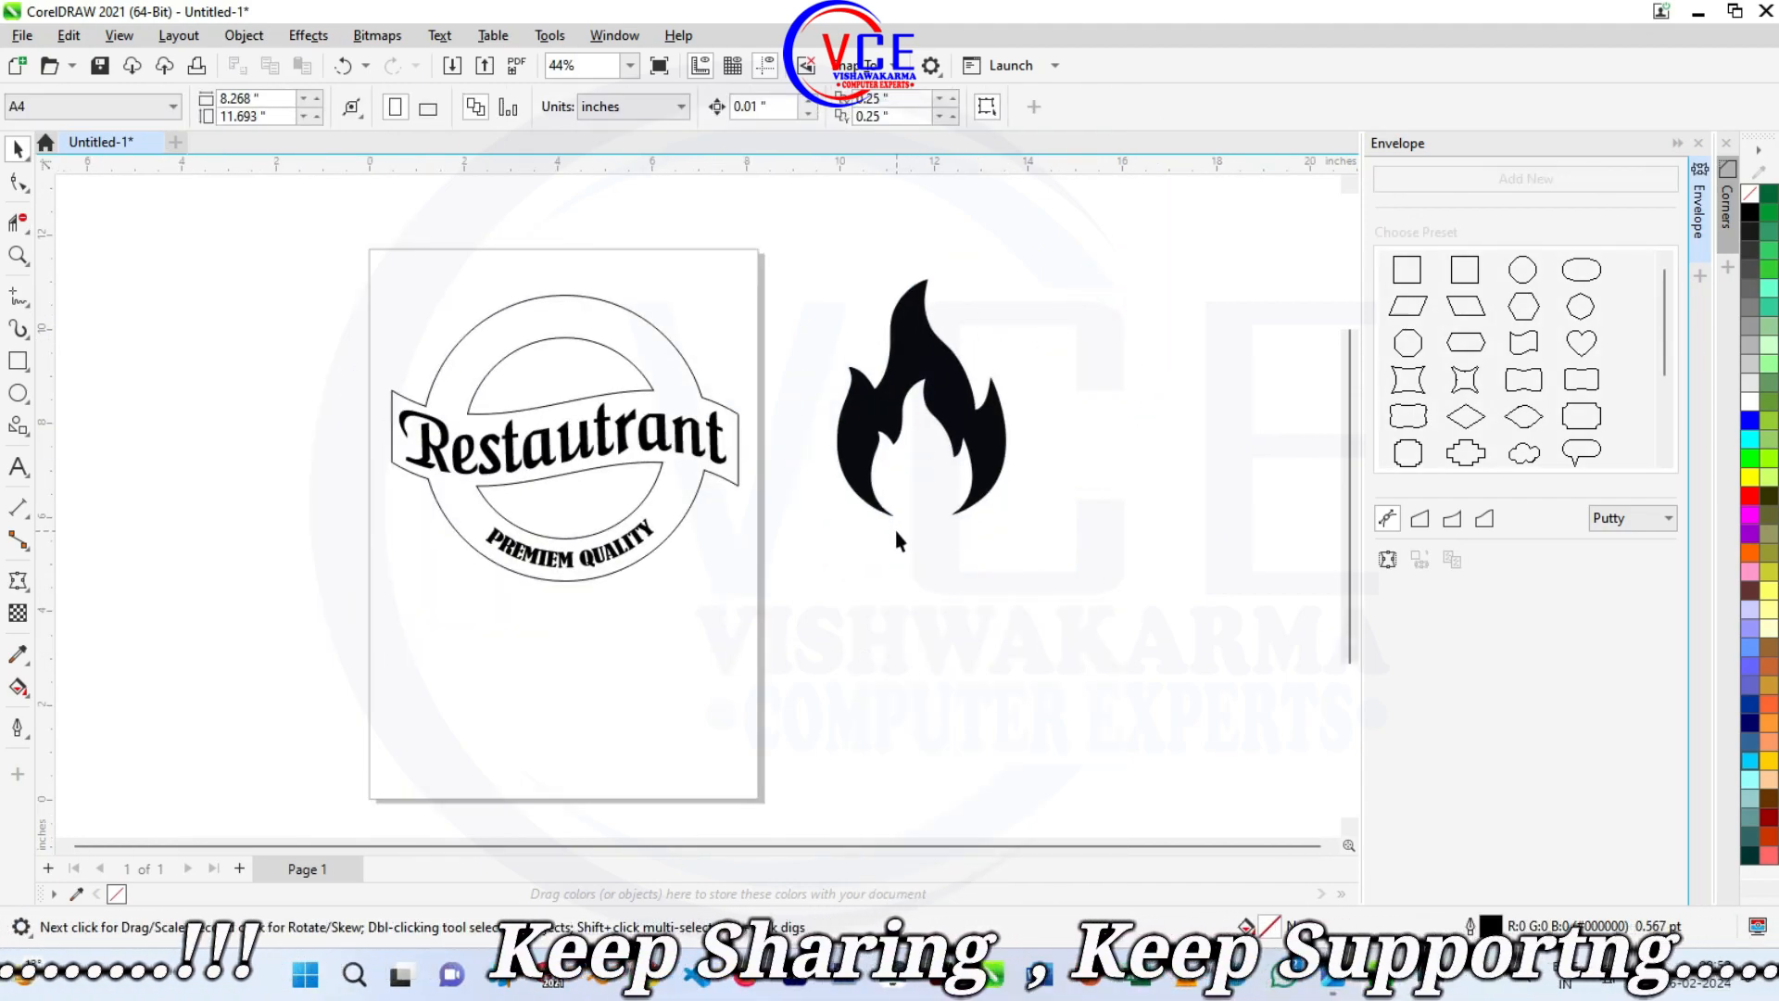
Move the black flame onto the top of the badge's ring and scale it proportionally to about 2.16 by 3.04 inches.
{"action": "left_click", "coordinate": [894, 507]}
{"action": "left_click_drag", "start_coordinate": [933, 384], "coordinate": [572, 318]}
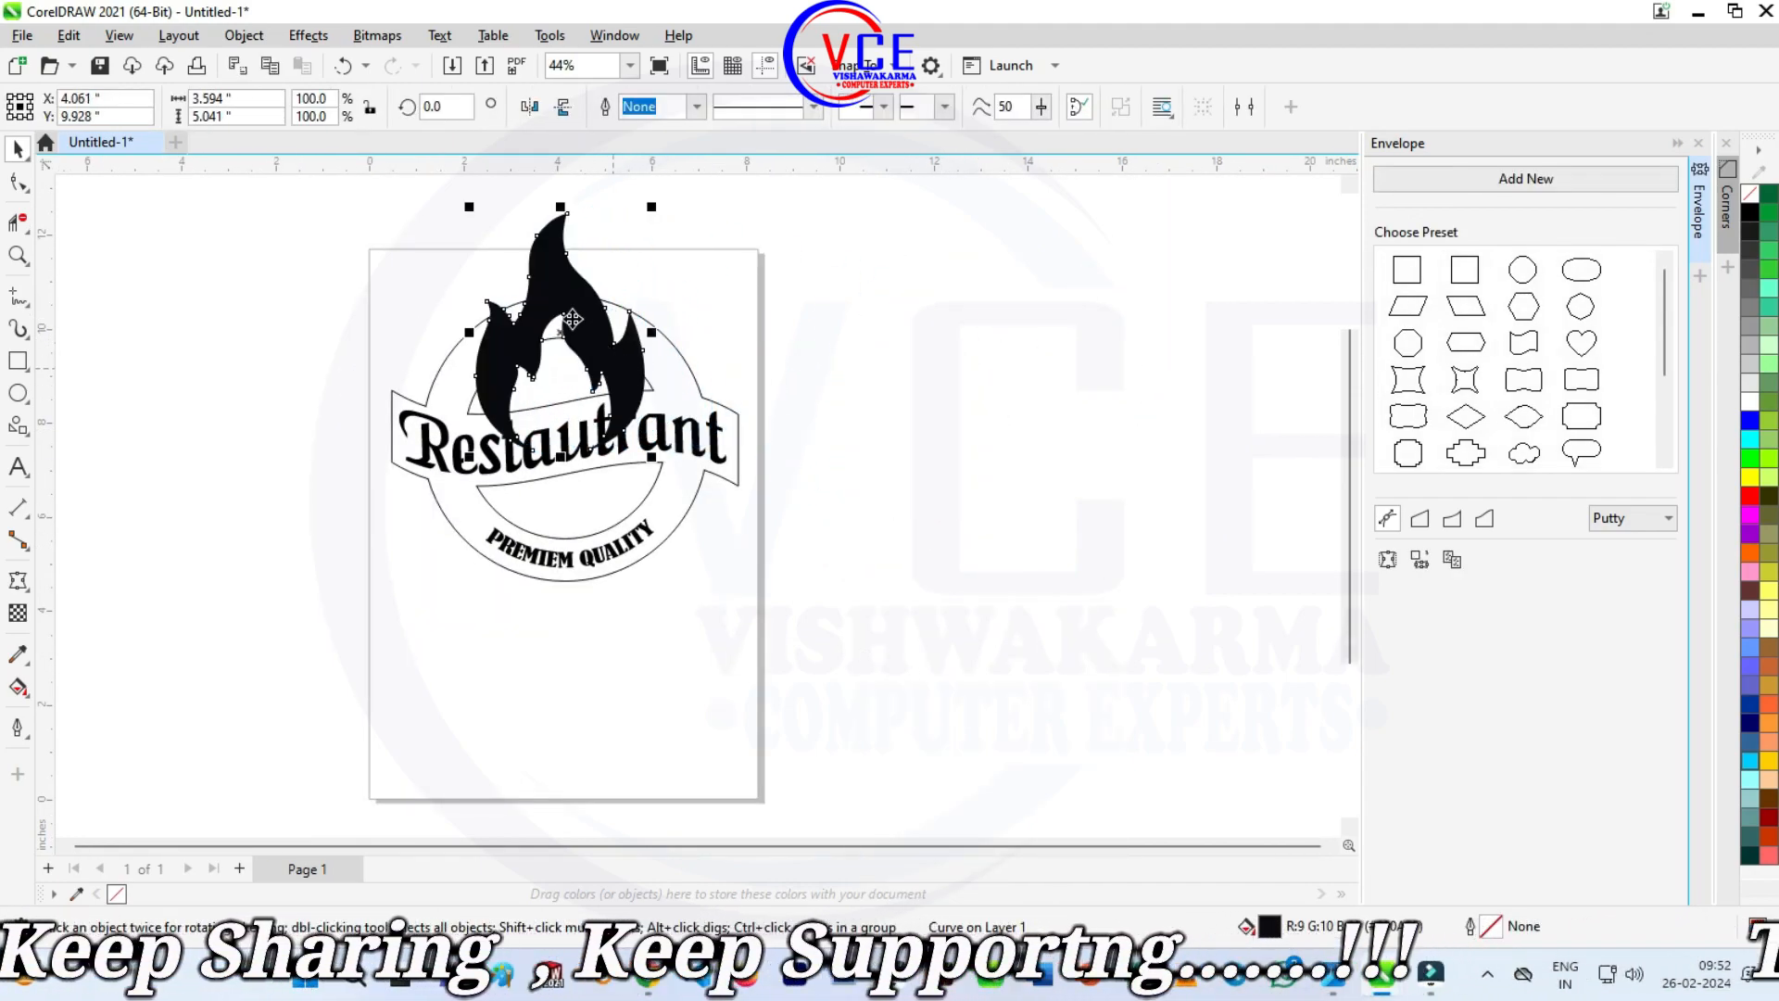
{"action": "scroll", "coordinate": [572, 318], "scroll_direction": "up", "scroll_amount": 1}
{"action": "left_click_drag", "start_coordinate": [683, 526], "coordinate": [590, 394]}
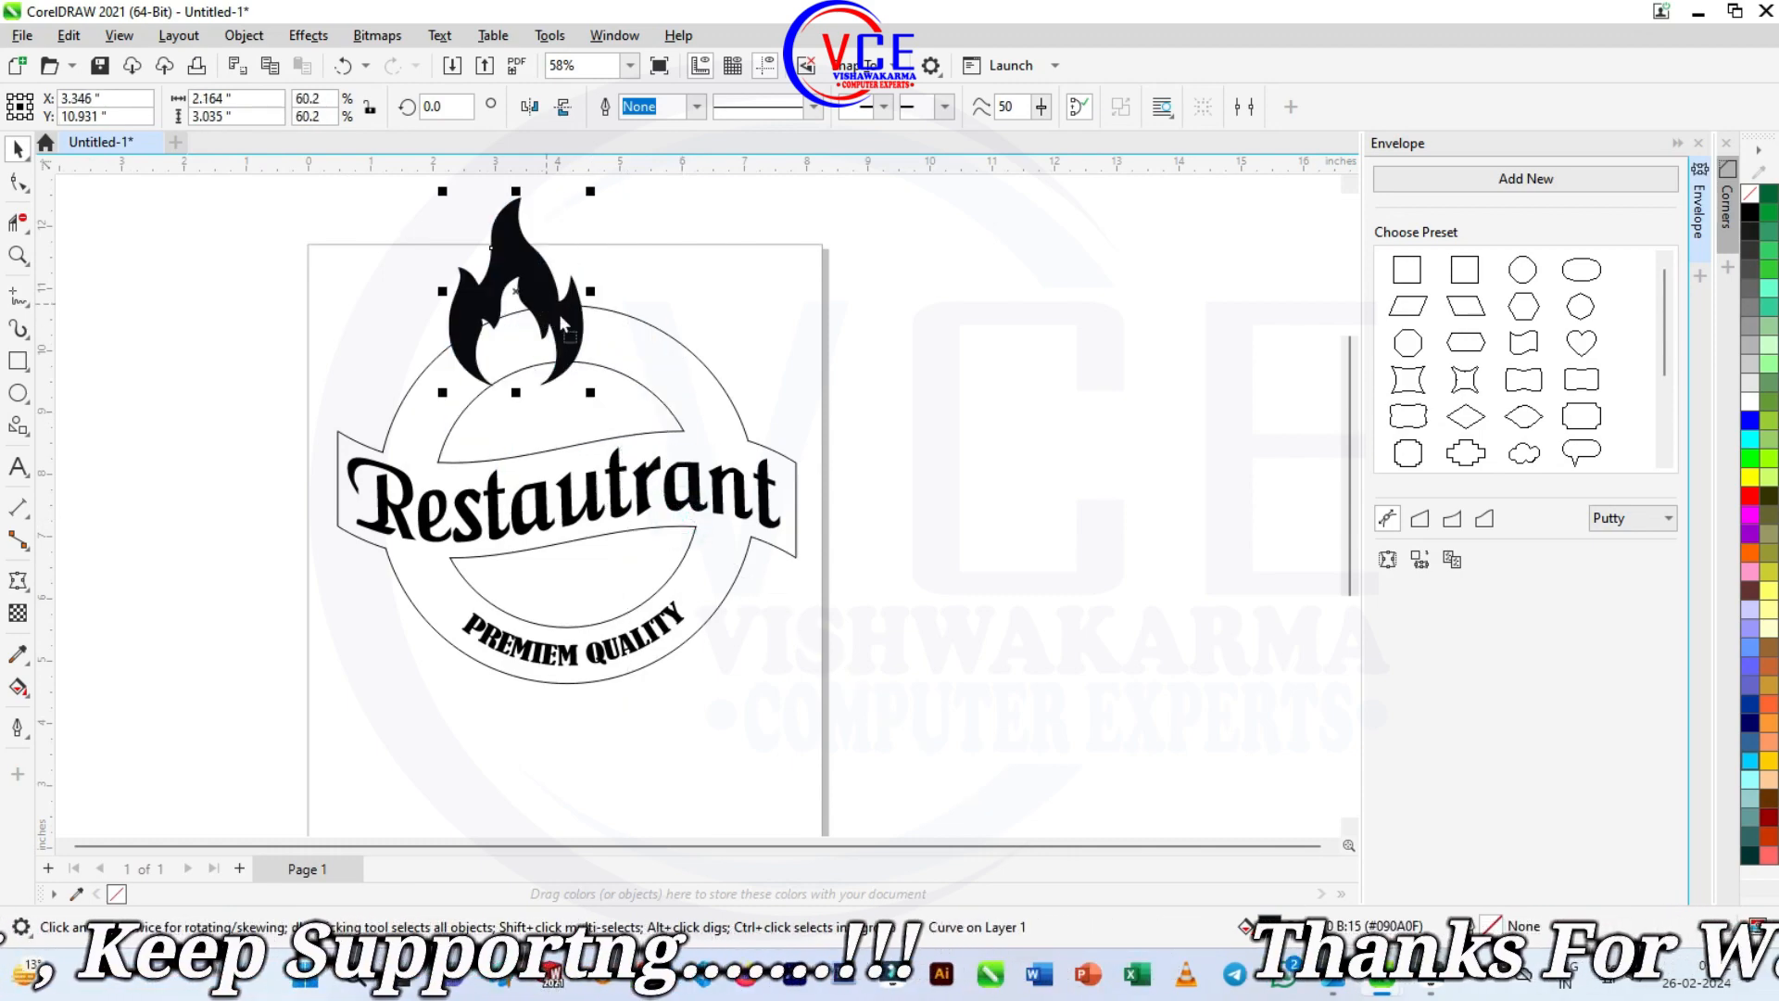
{"action": "left_click_drag", "start_coordinate": [561, 313], "coordinate": [594, 354]}
{"action": "scroll", "coordinate": [556, 419], "scroll_direction": "up", "scroll_amount": 3}
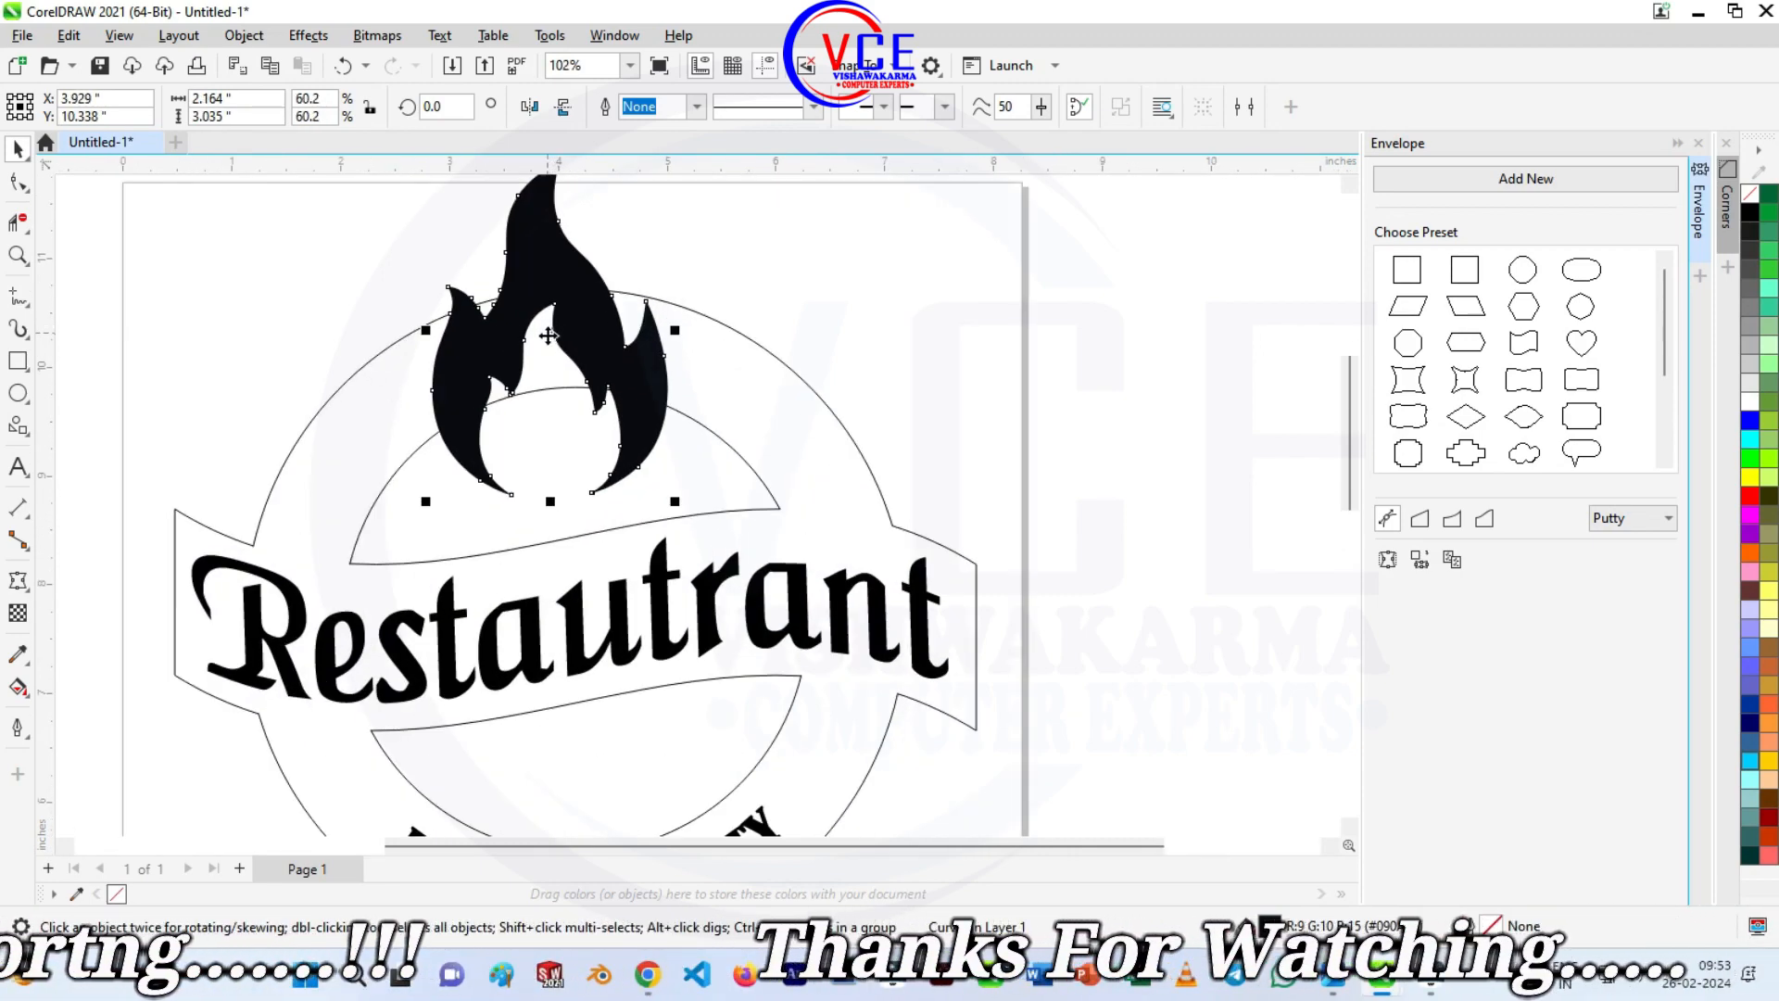
{"action": "left_click", "coordinate": [762, 266]}
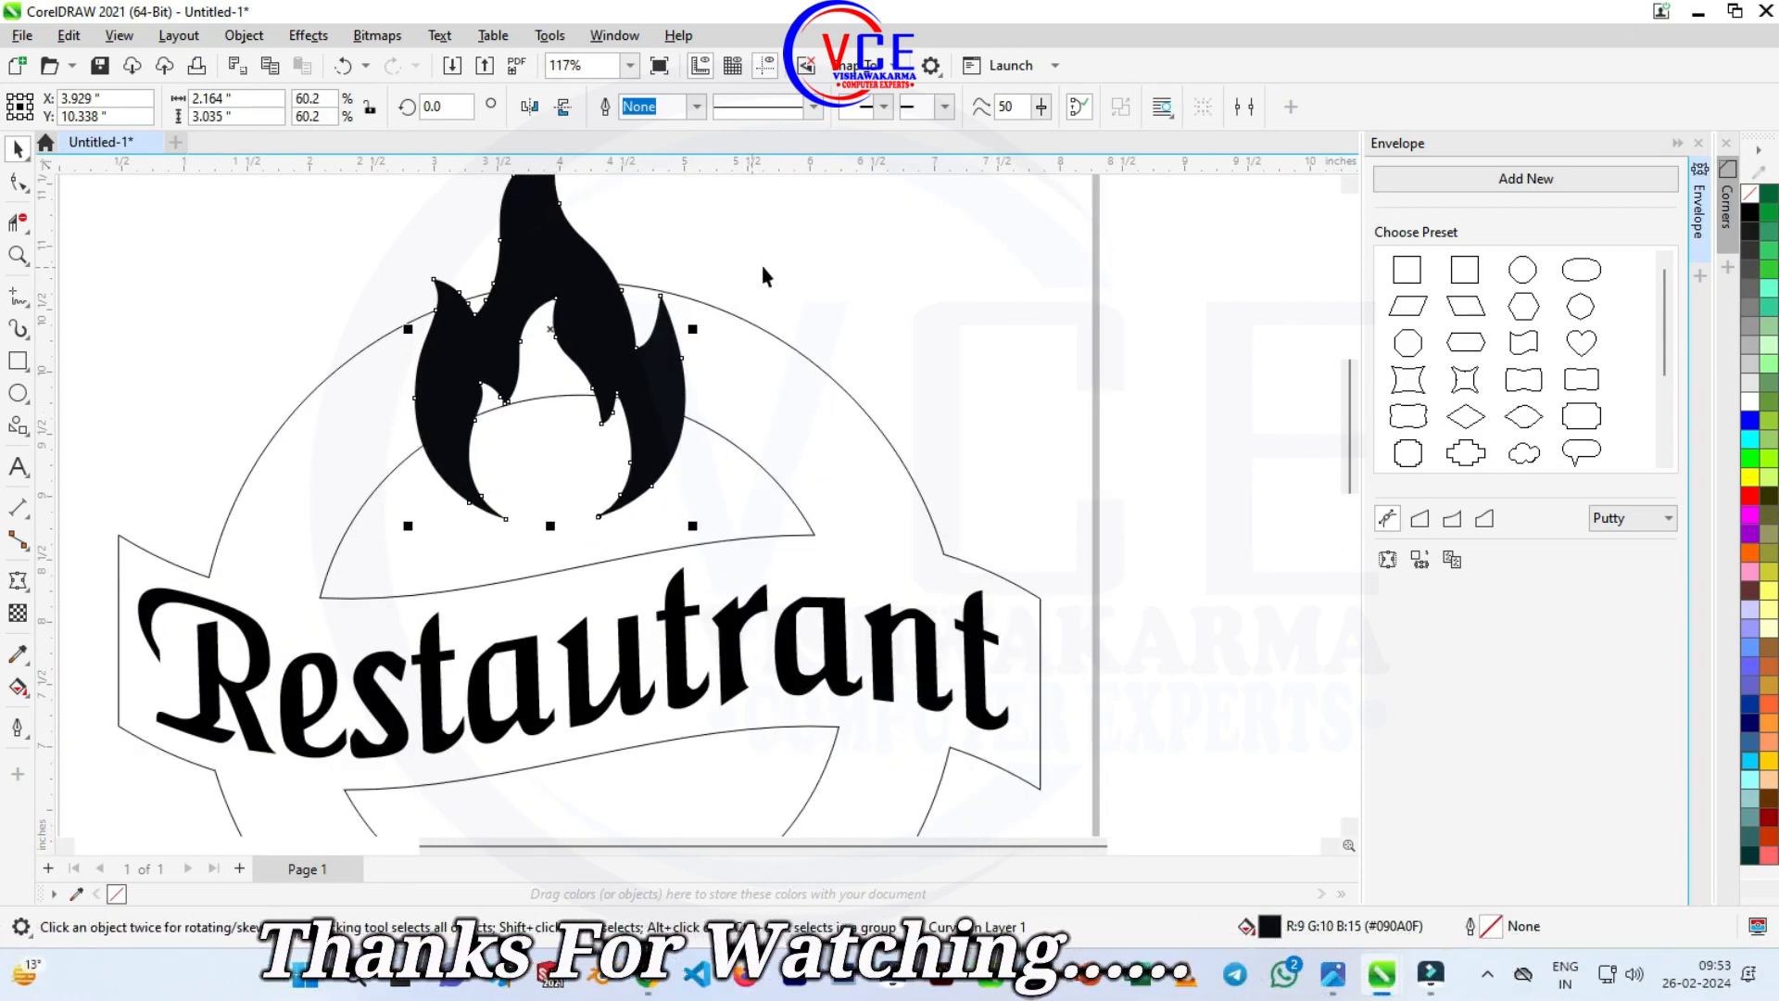
{"action": "left_click", "coordinate": [600, 334]}
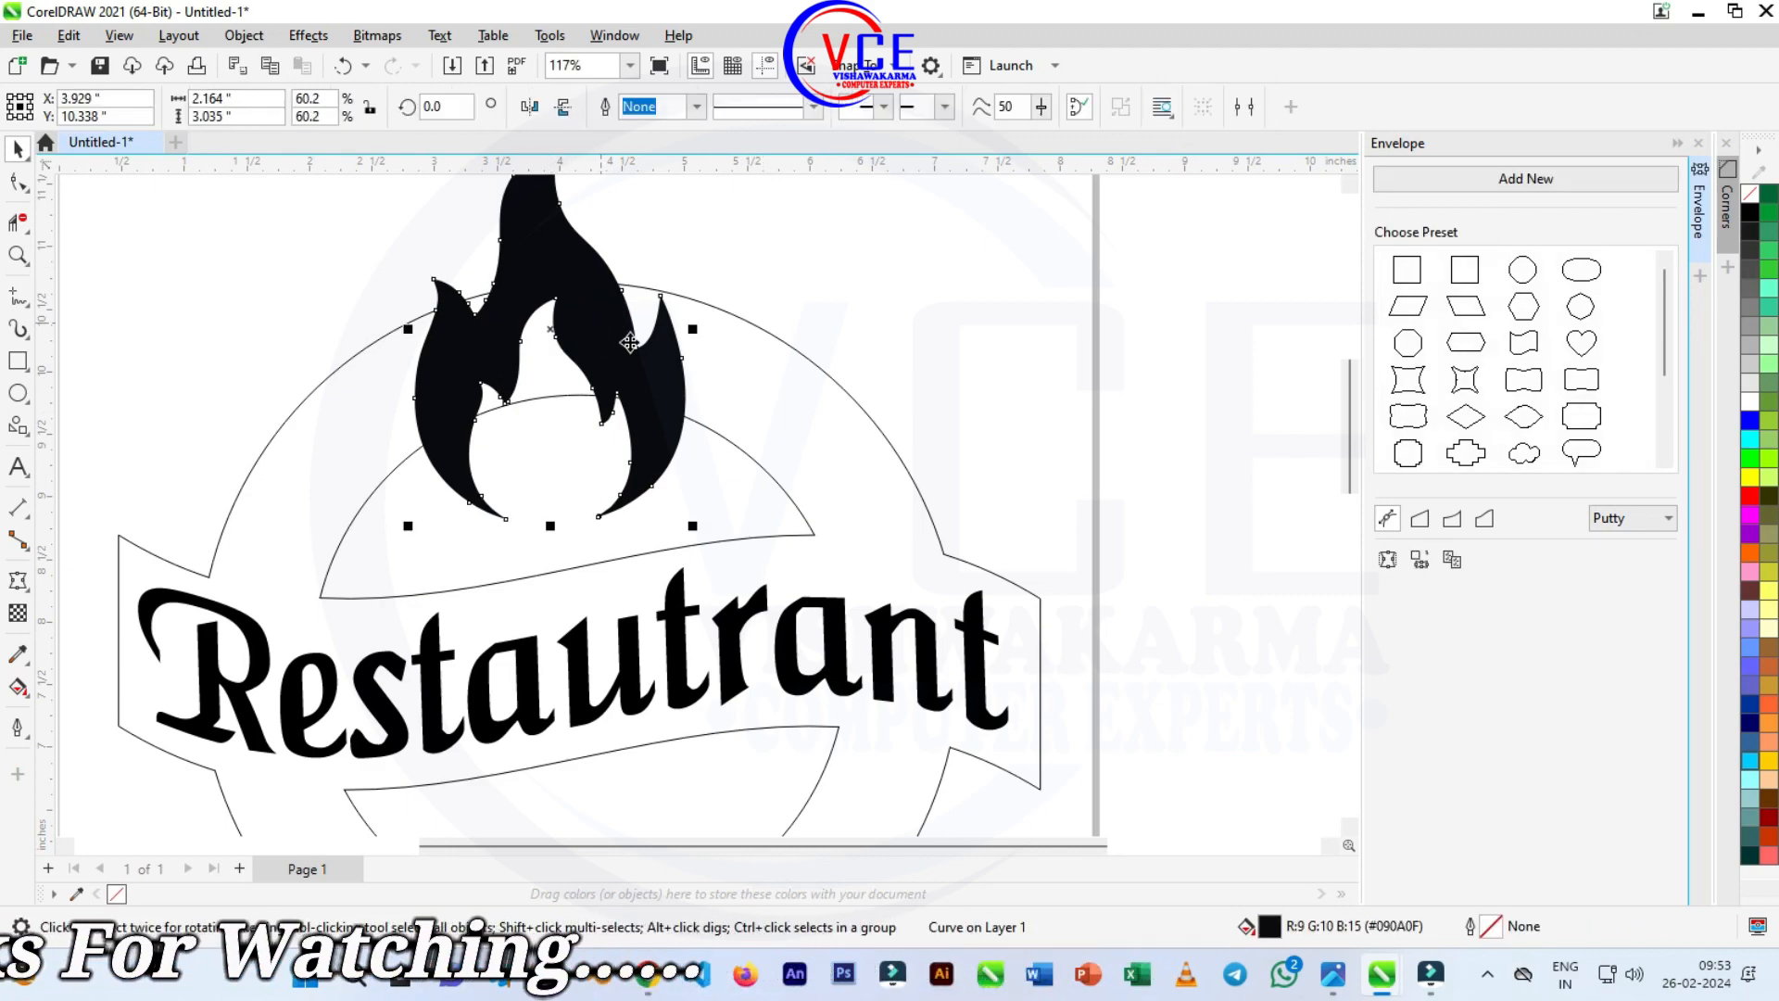
Remove the flame's fill and give it a black outline.
{"action": "left_click", "coordinate": [1751, 193]}
{"action": "right_click", "coordinate": [1751, 212]}
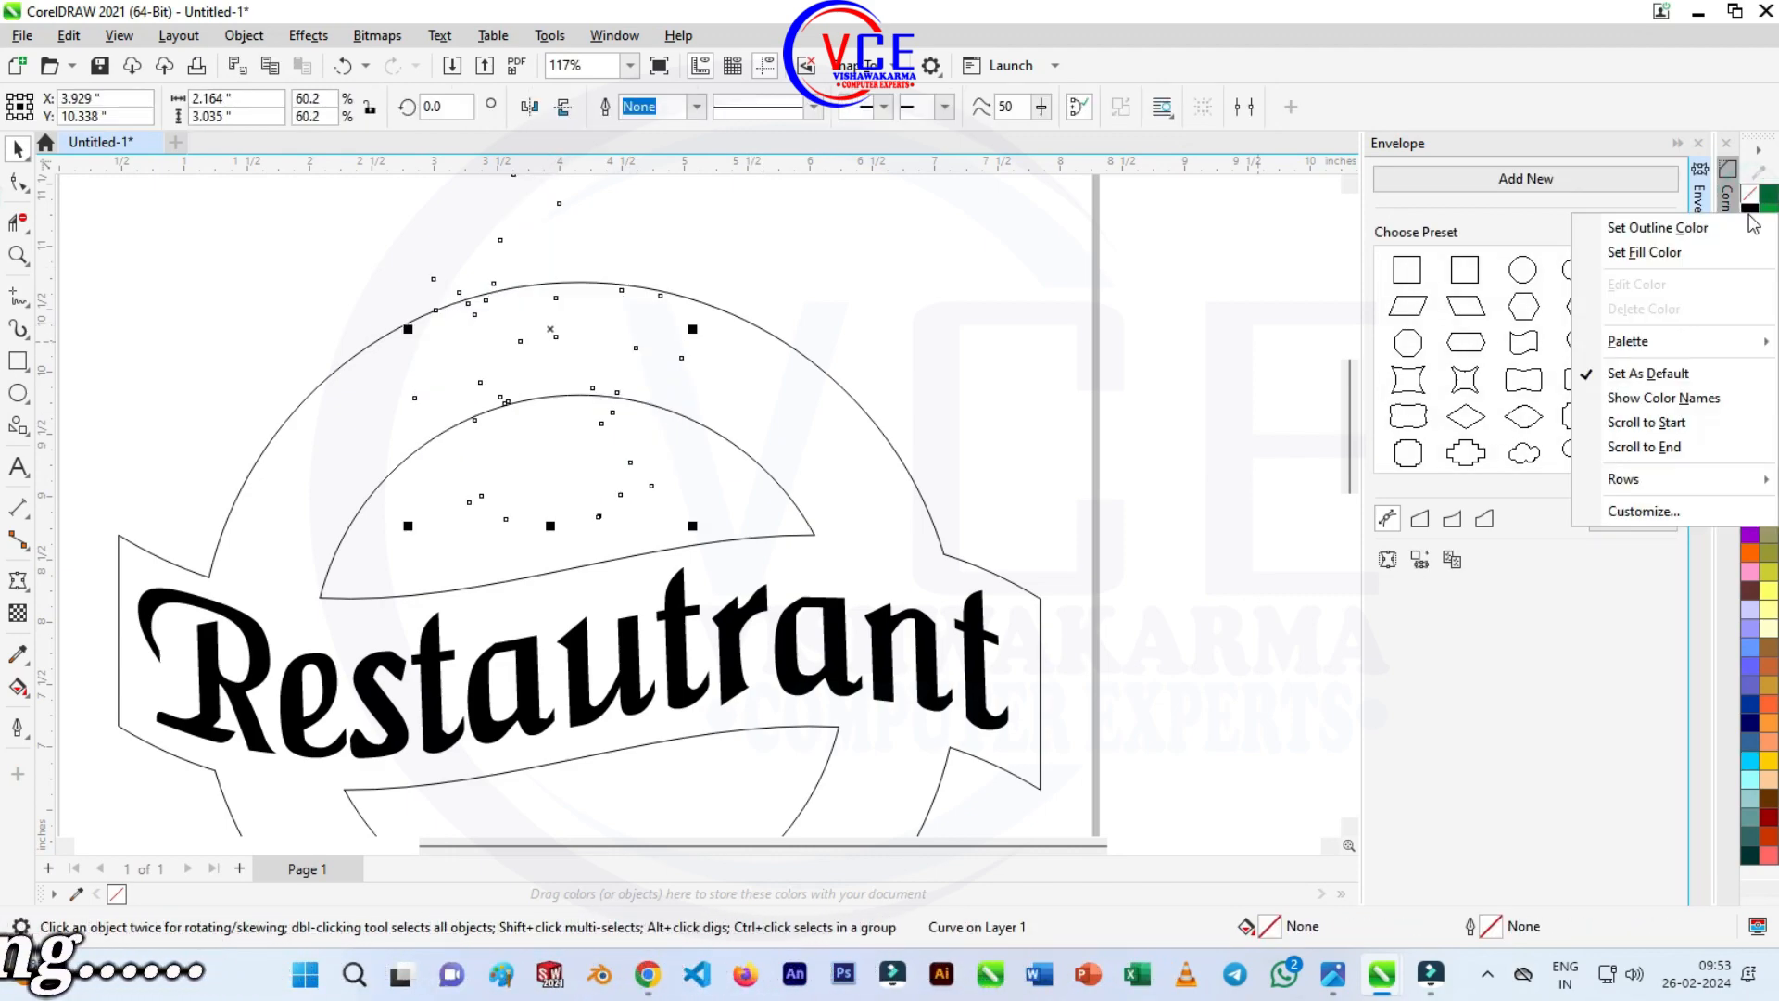
{"action": "left_click", "coordinate": [1639, 226]}
{"action": "left_click", "coordinate": [576, 283]}
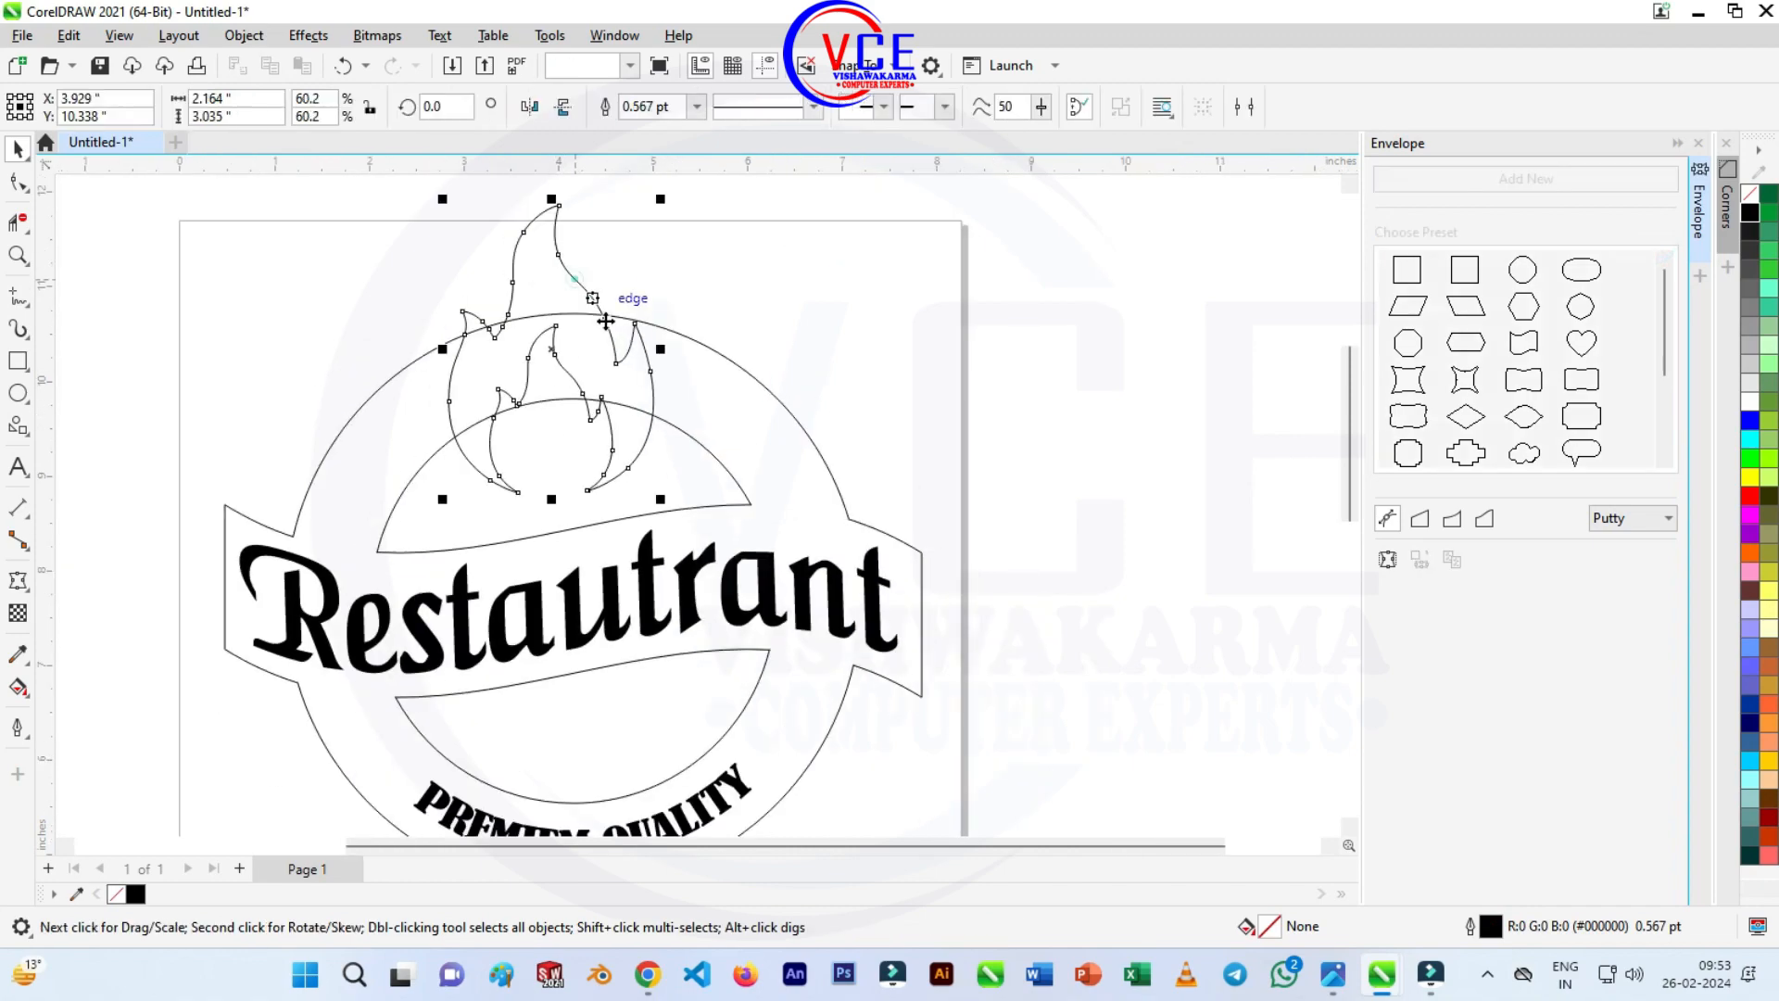
Make an enlarged copy of the flame outline, about 2.44 by 3.22 inches, and position it evenly around the original.
{"action": "left_click_drag", "start_coordinate": [660, 499], "coordinate": [673, 515]}
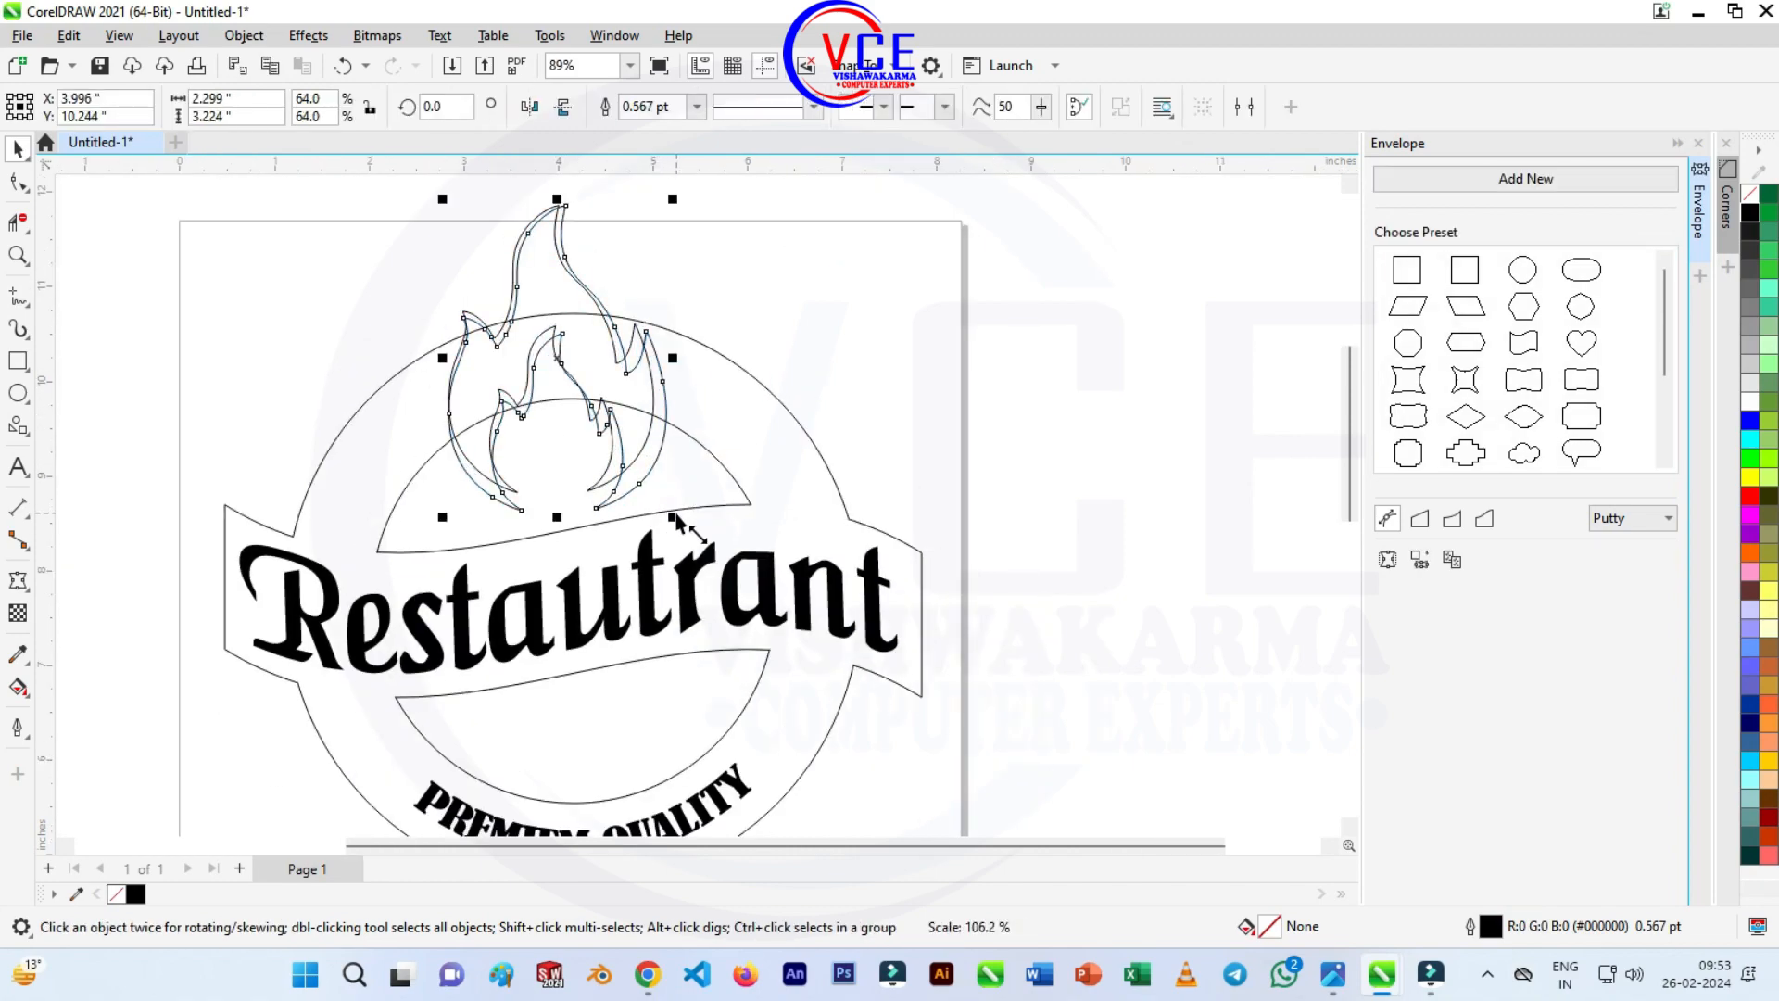
{"action": "key", "text": "Up"}
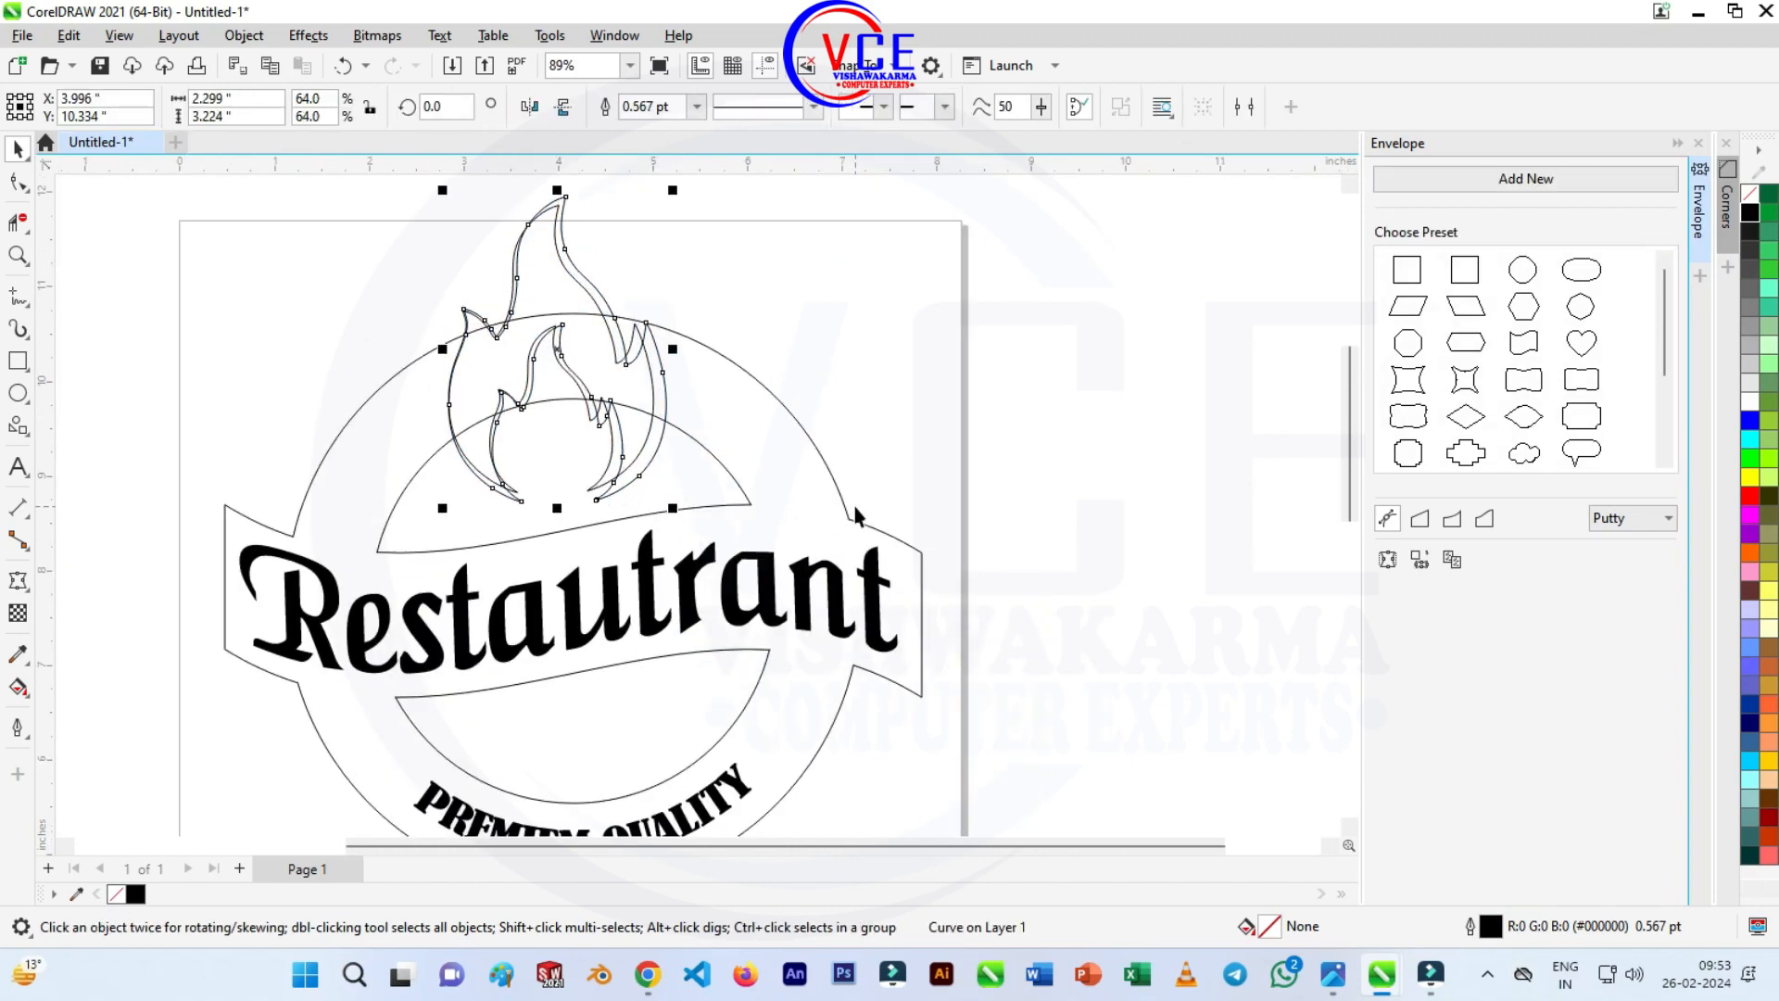
{"action": "key", "text": "Left"}
{"action": "key", "text": "Left"}
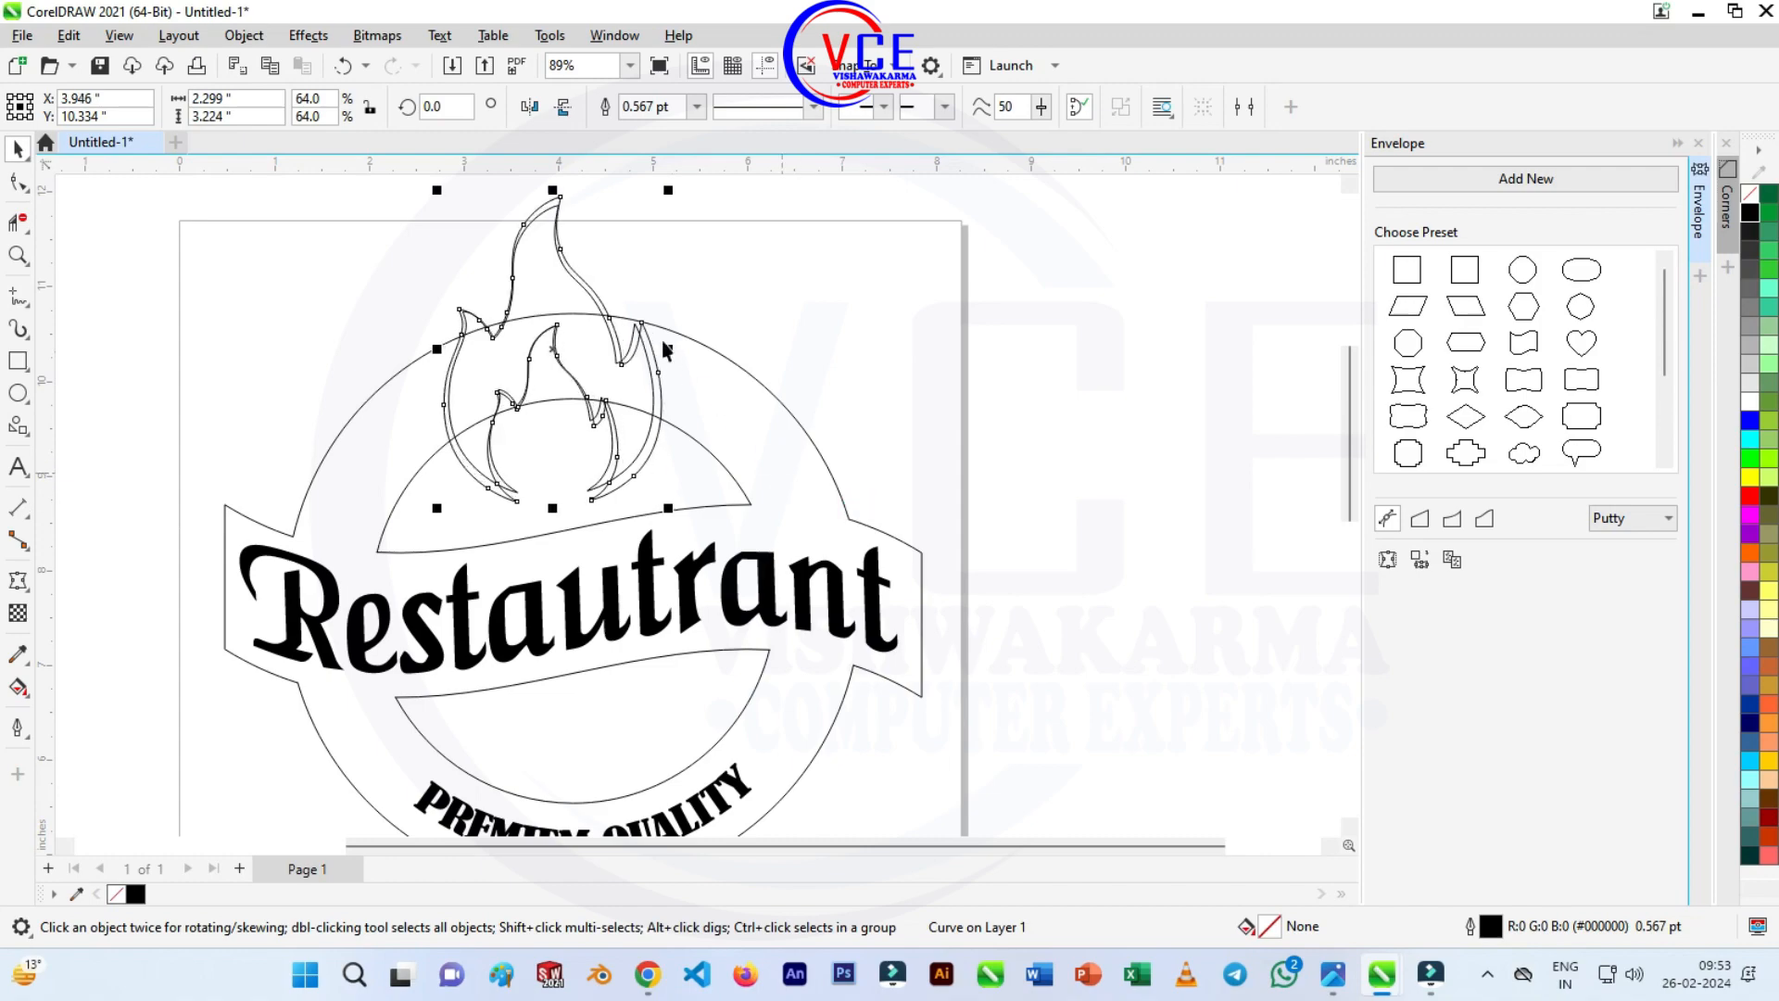
{"action": "left_click_drag", "start_coordinate": [438, 358], "coordinate": [427, 354]}
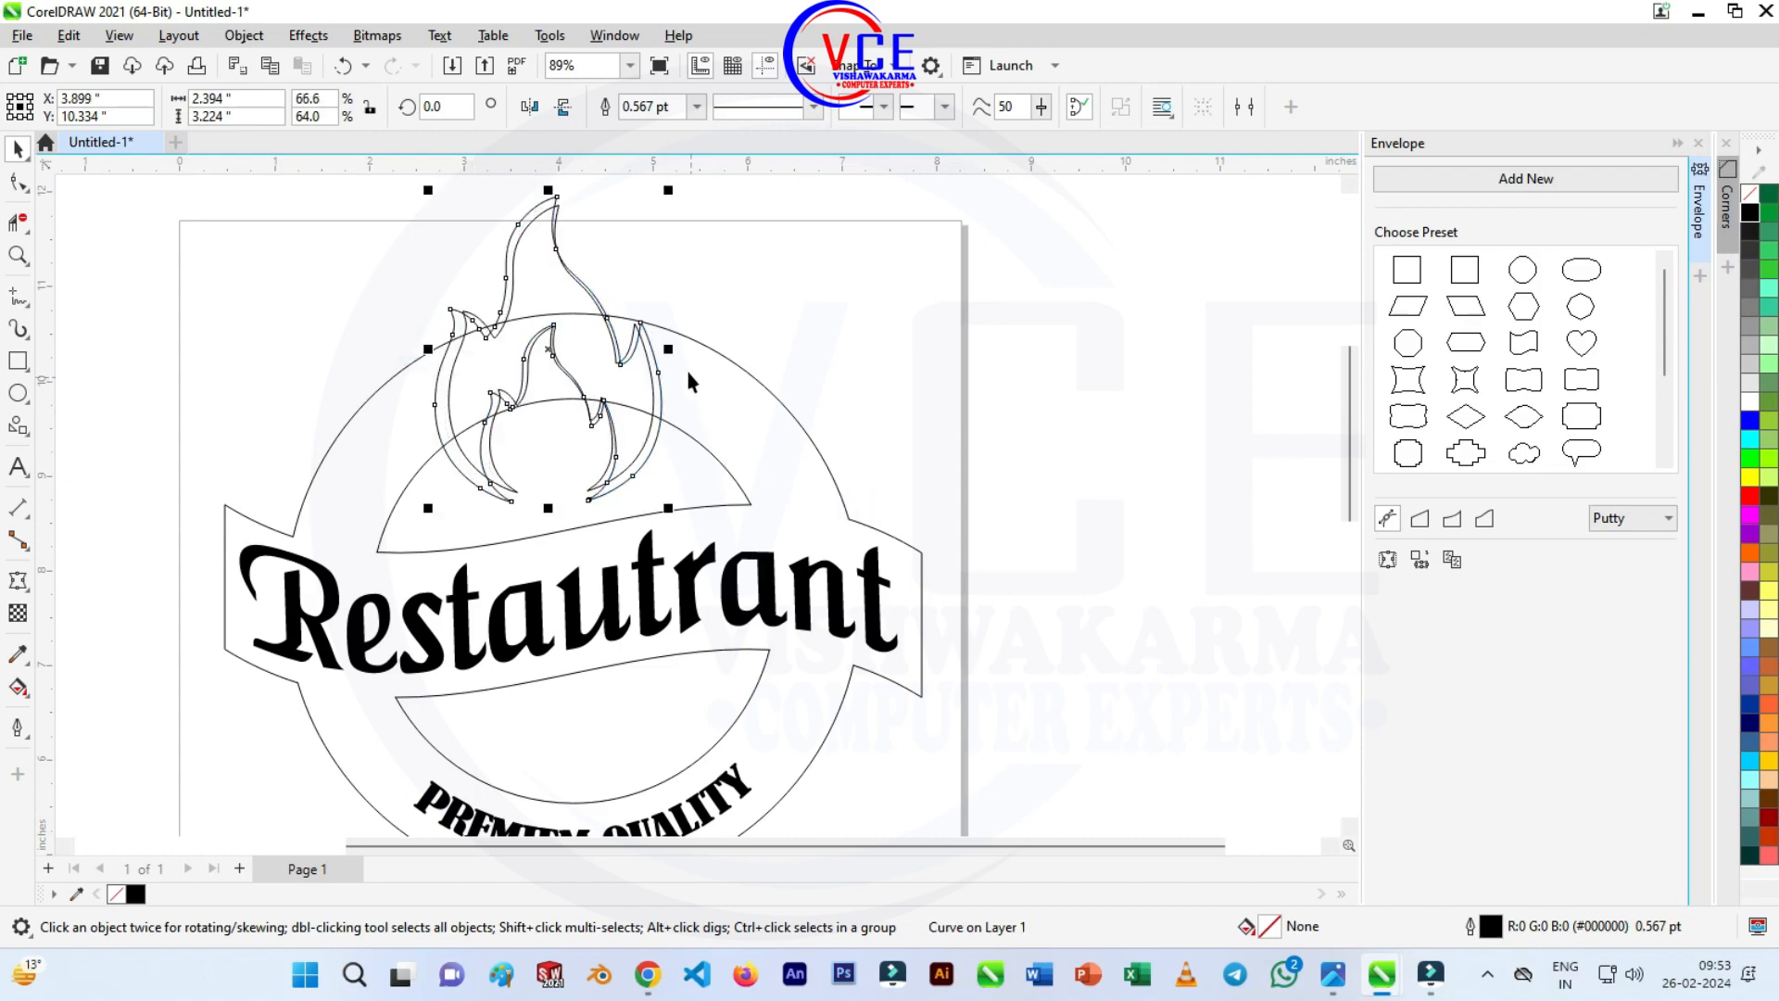
{"action": "left_click_drag", "start_coordinate": [669, 349], "coordinate": [673, 343]}
Select both flame outlines and nudge them up together to a Y position of 10.634 inches.
{"action": "scroll", "coordinate": [570, 319], "scroll_direction": "down", "scroll_amount": 1}
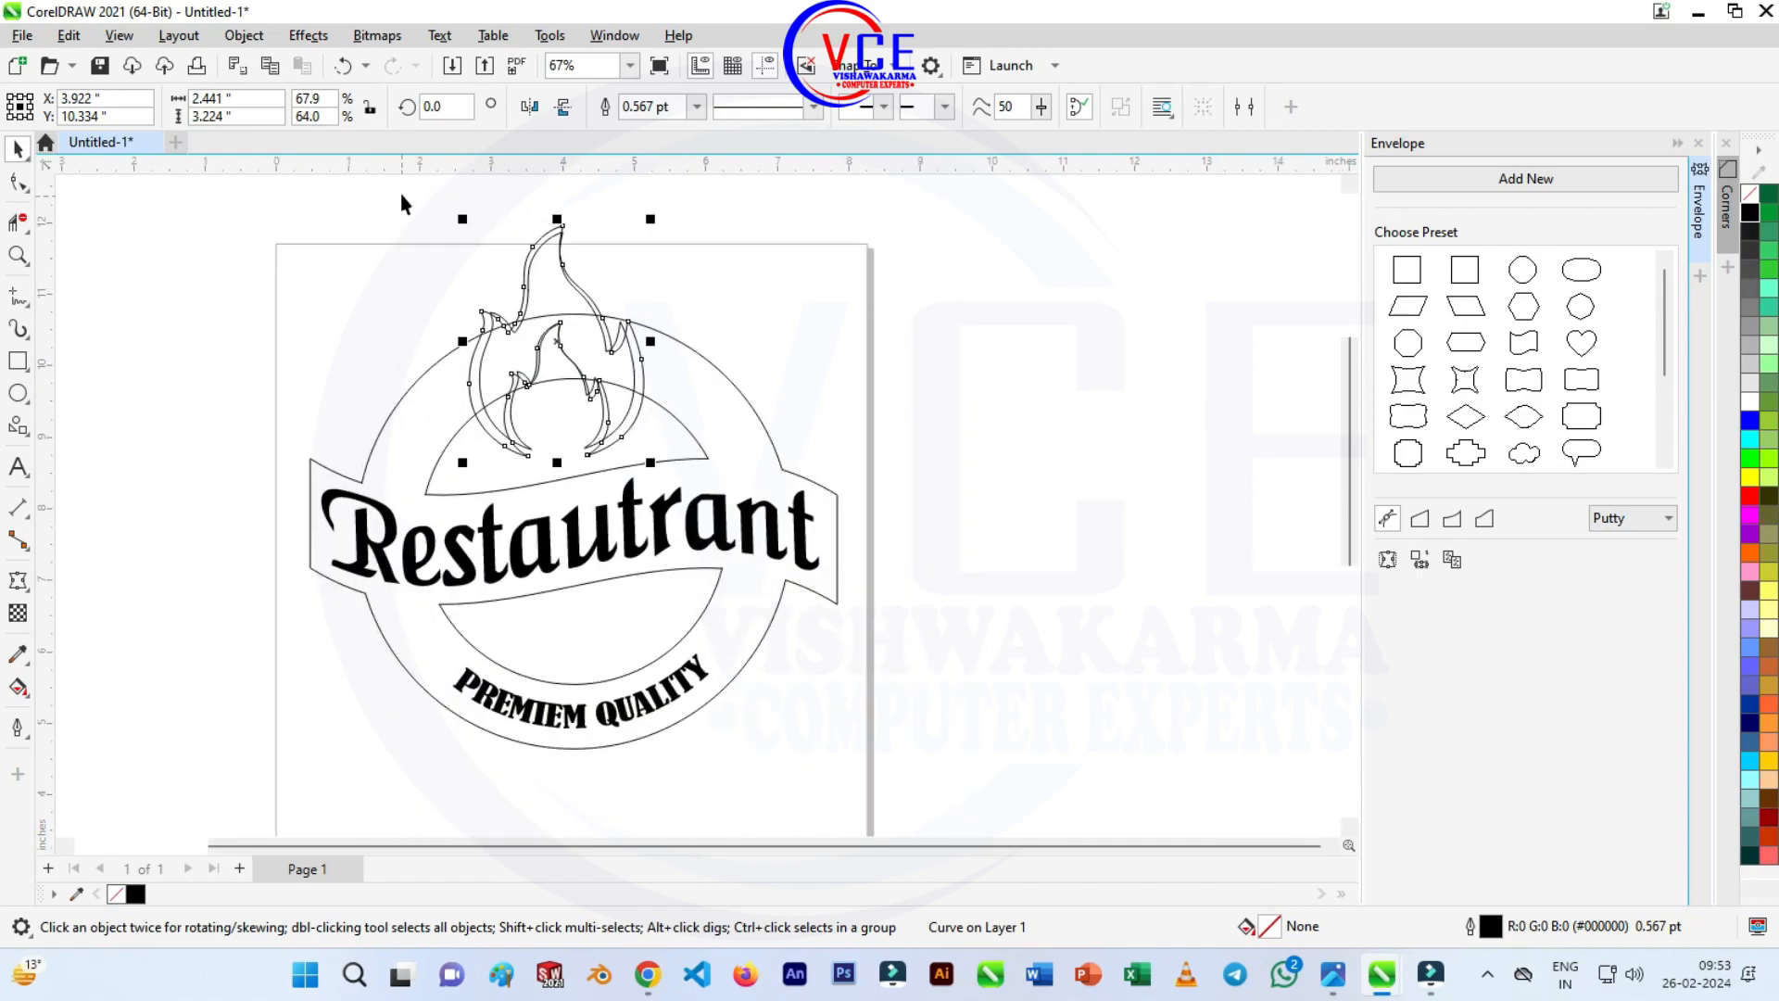
{"action": "left_click_drag", "start_coordinate": [401, 190], "coordinate": [723, 508]}
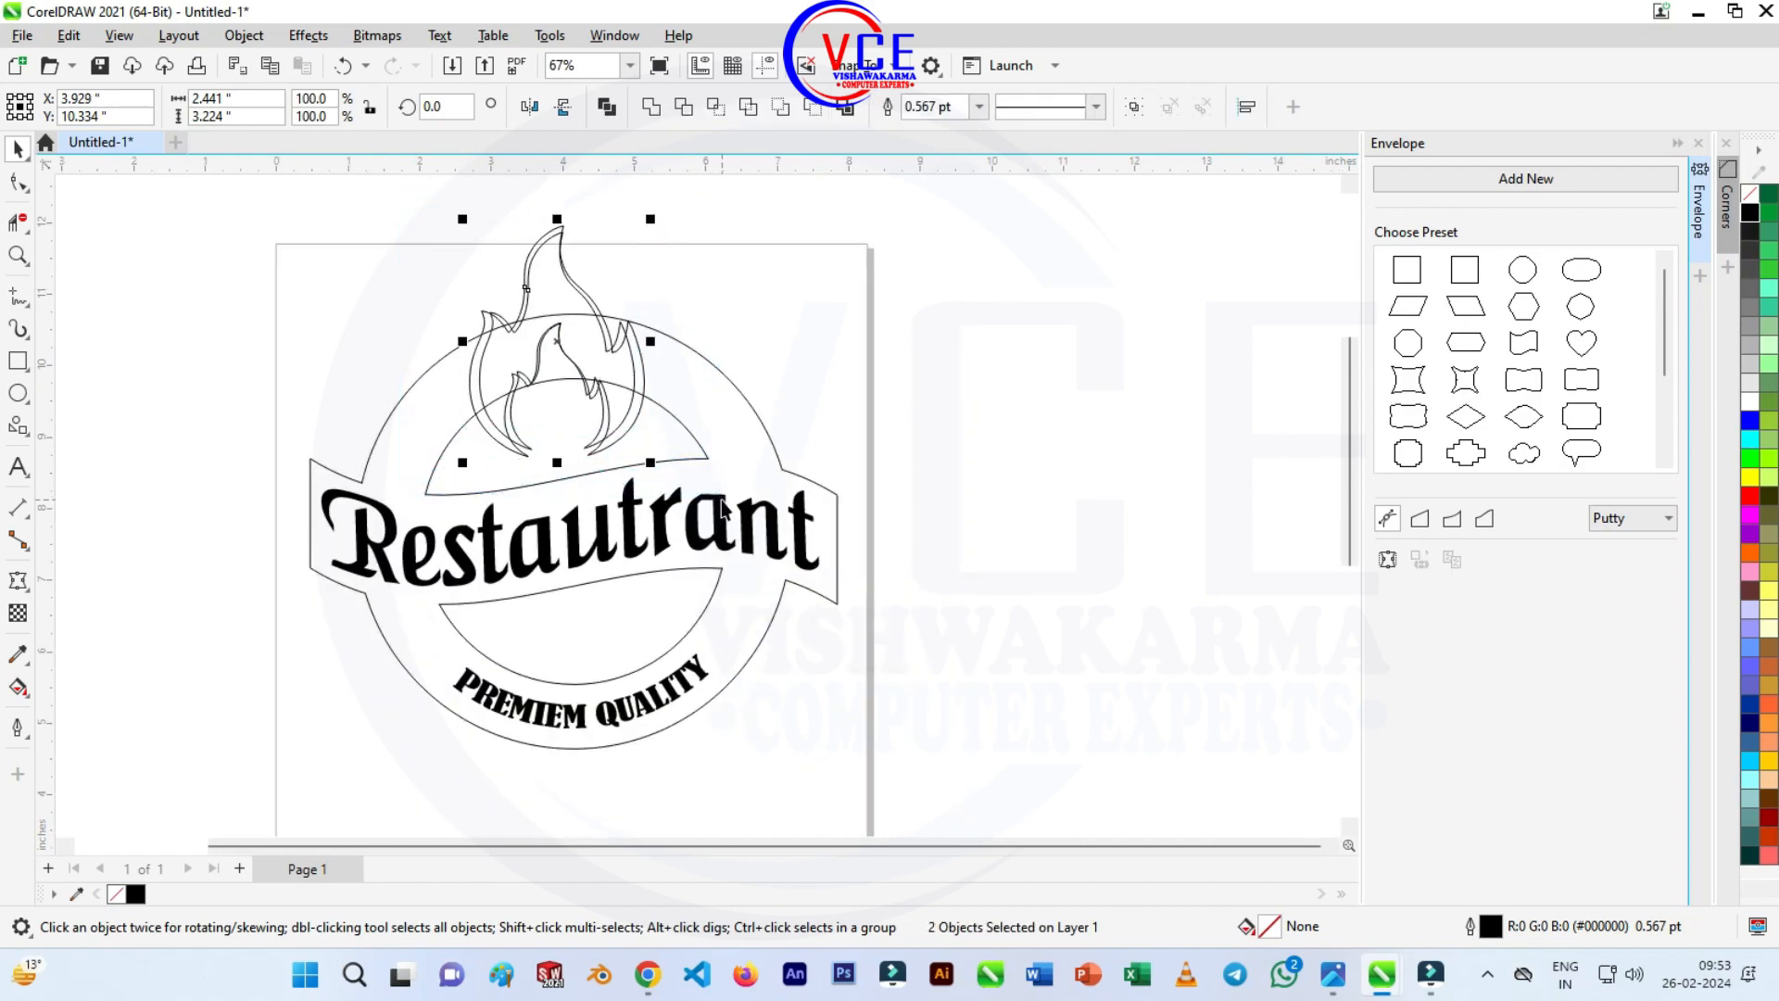
{"action": "left_click", "coordinate": [728, 301]}
{"action": "scroll", "coordinate": [539, 348], "scroll_direction": "down", "scroll_amount": 1}
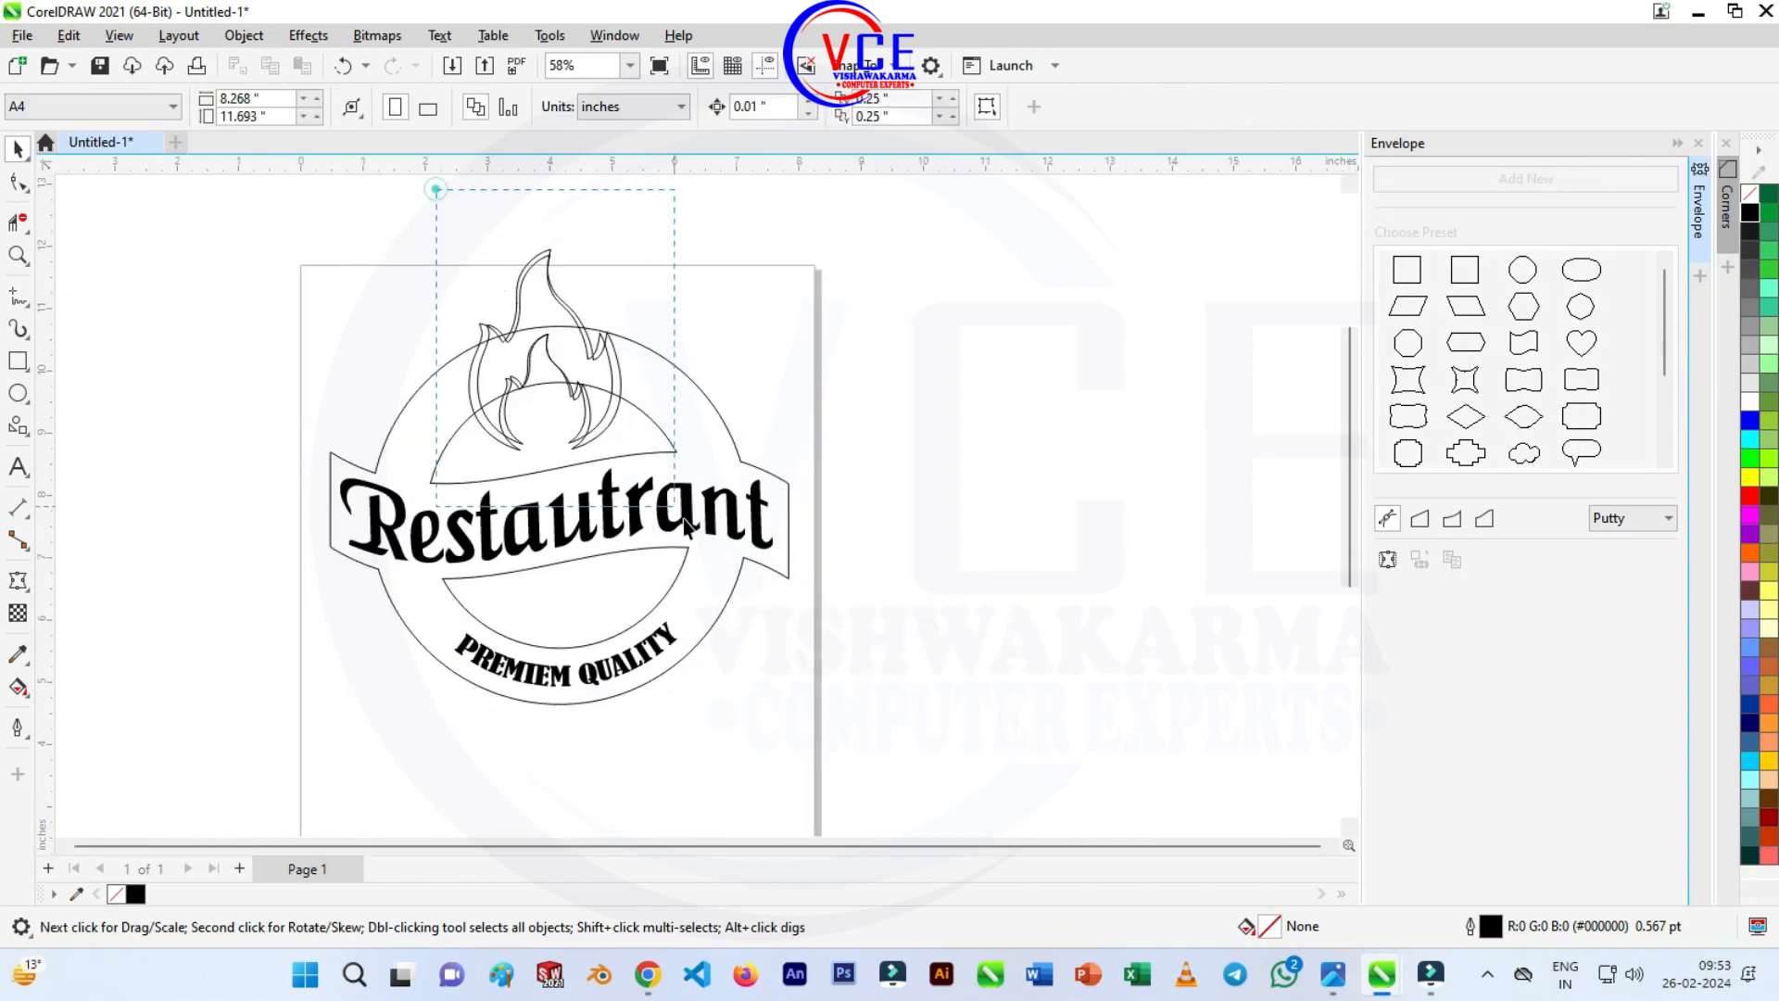
{"action": "left_click_drag", "start_coordinate": [684, 523], "coordinate": [683, 524]}
{"action": "scroll", "coordinate": [577, 279], "scroll_direction": "up", "scroll_amount": 2}
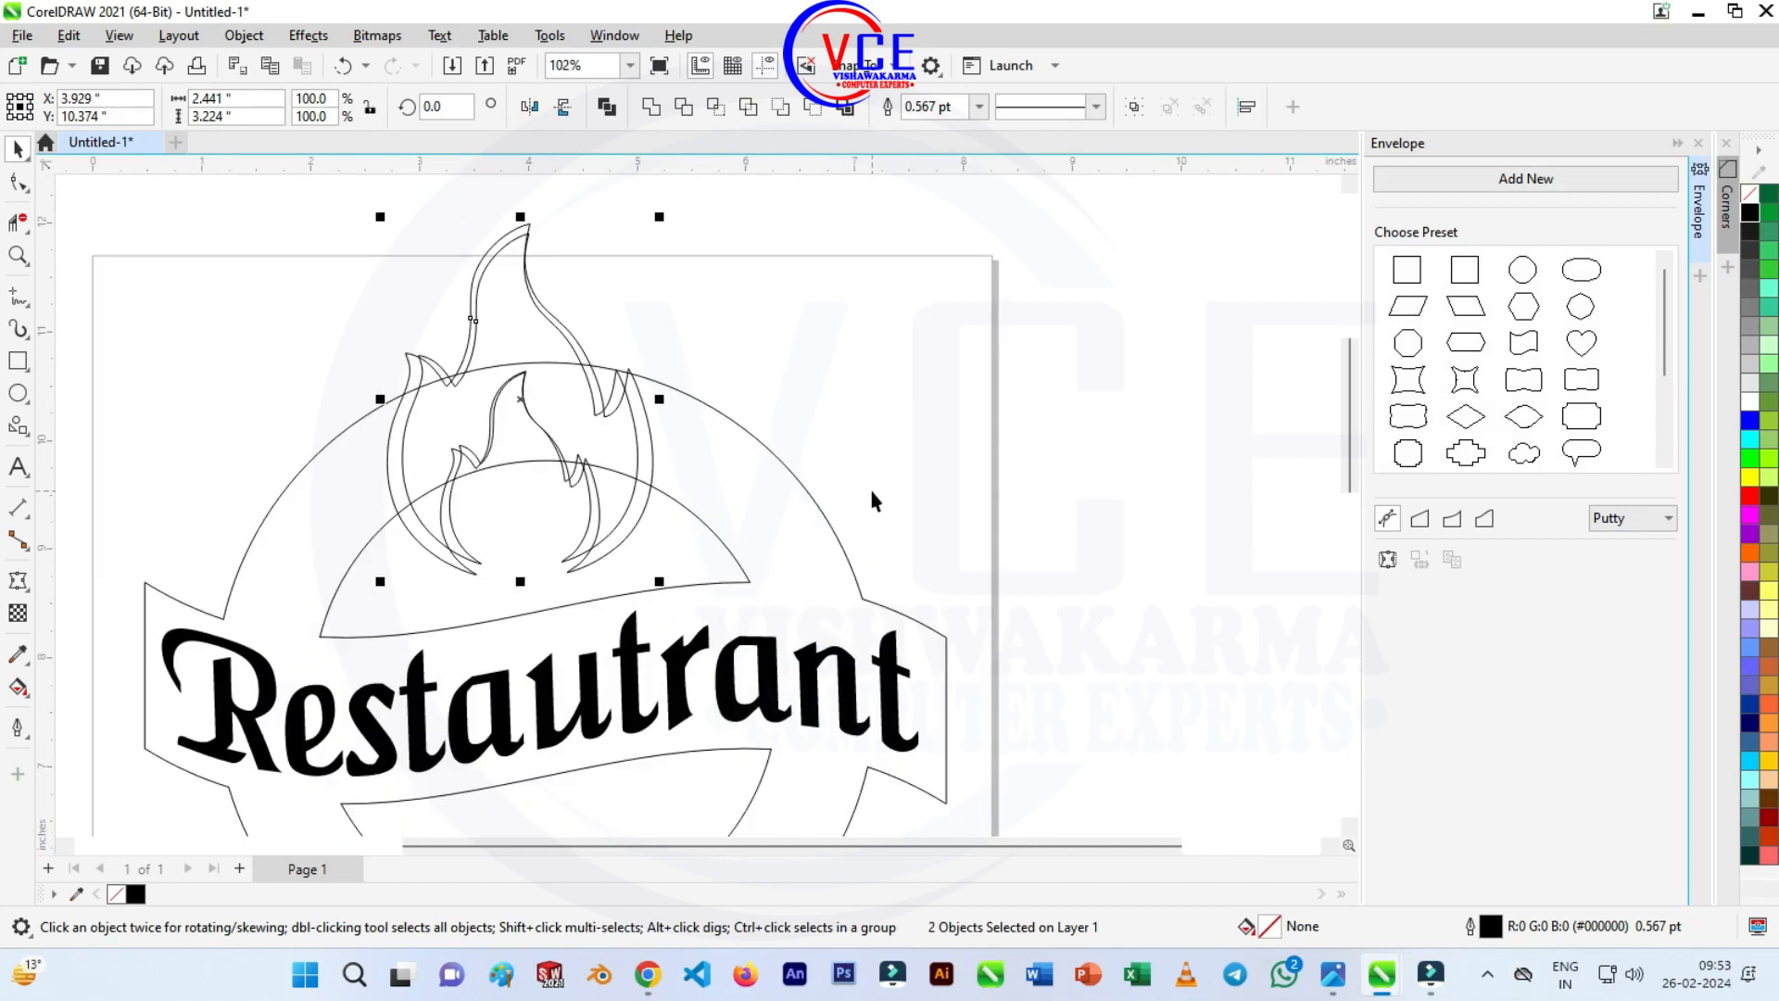
{"action": "key", "text": "Up"}
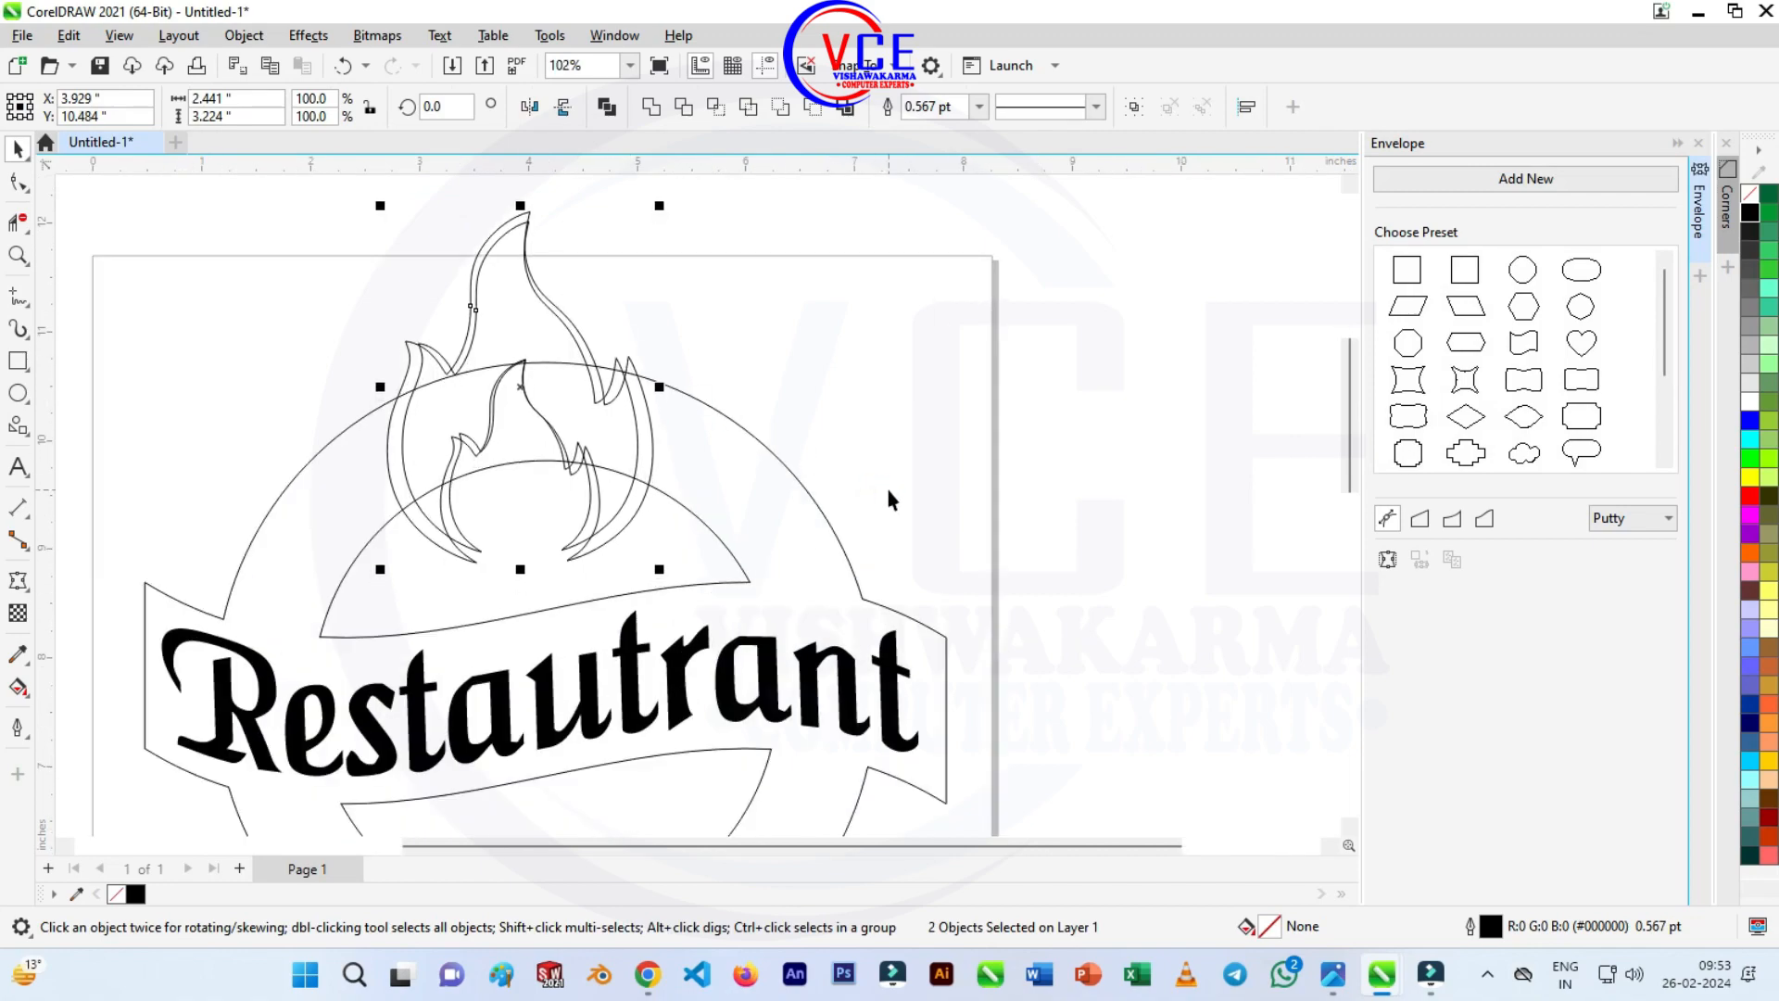
{"action": "key", "text": "Up"}
{"action": "key", "text": "Up"}
{"action": "key", "text": "Up"}
{"action": "key", "text": "Up"}
{"action": "key", "text": "Up"}
{"action": "key", "text": "Up"}
{"action": "key", "text": "Up"}
{"action": "key", "text": "Up"}
{"action": "key", "text": "Up"}
{"action": "key", "text": "Up"}
{"action": "key", "text": "Up"}
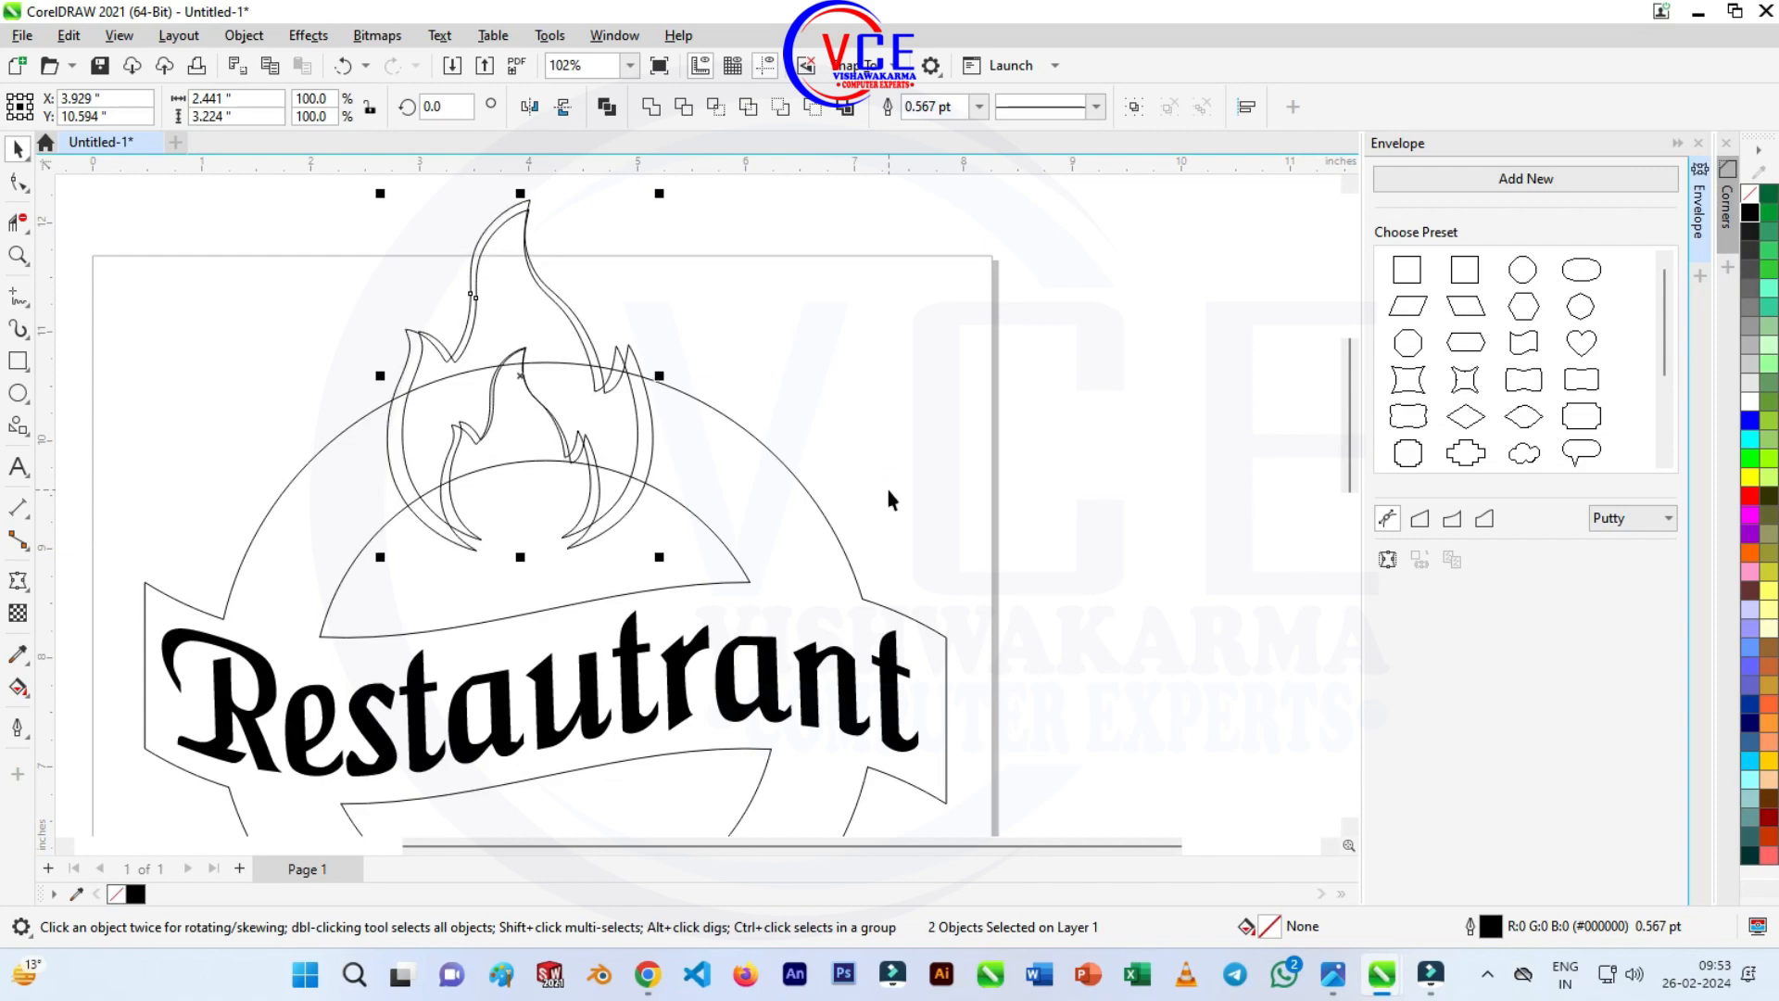
{"action": "key", "text": "Up"}
{"action": "key", "text": "Up"}
{"action": "key", "text": "Up"}
{"action": "key", "text": "Up"}
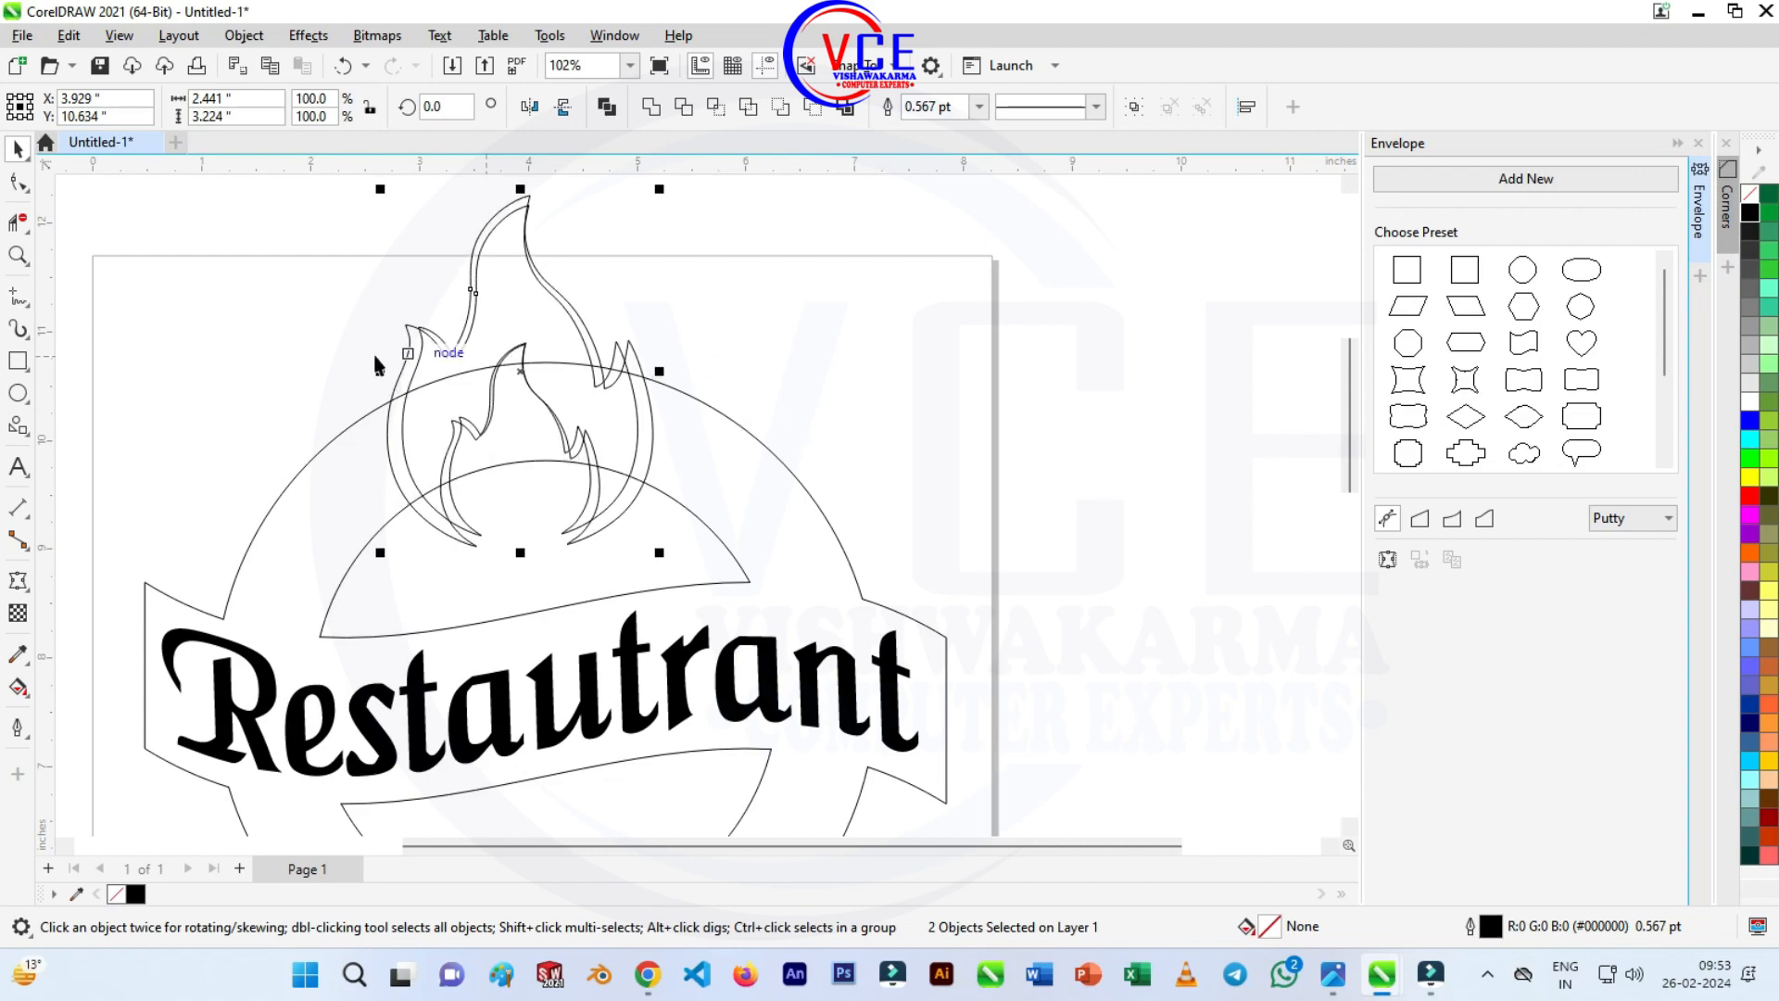
Delete the four short ring segments lying between the two flame outlines with Virtual Segment Delete.
{"action": "scroll", "coordinate": [416, 415], "scroll_direction": "up", "scroll_amount": 2}
{"action": "left_click", "coordinate": [404, 378]}
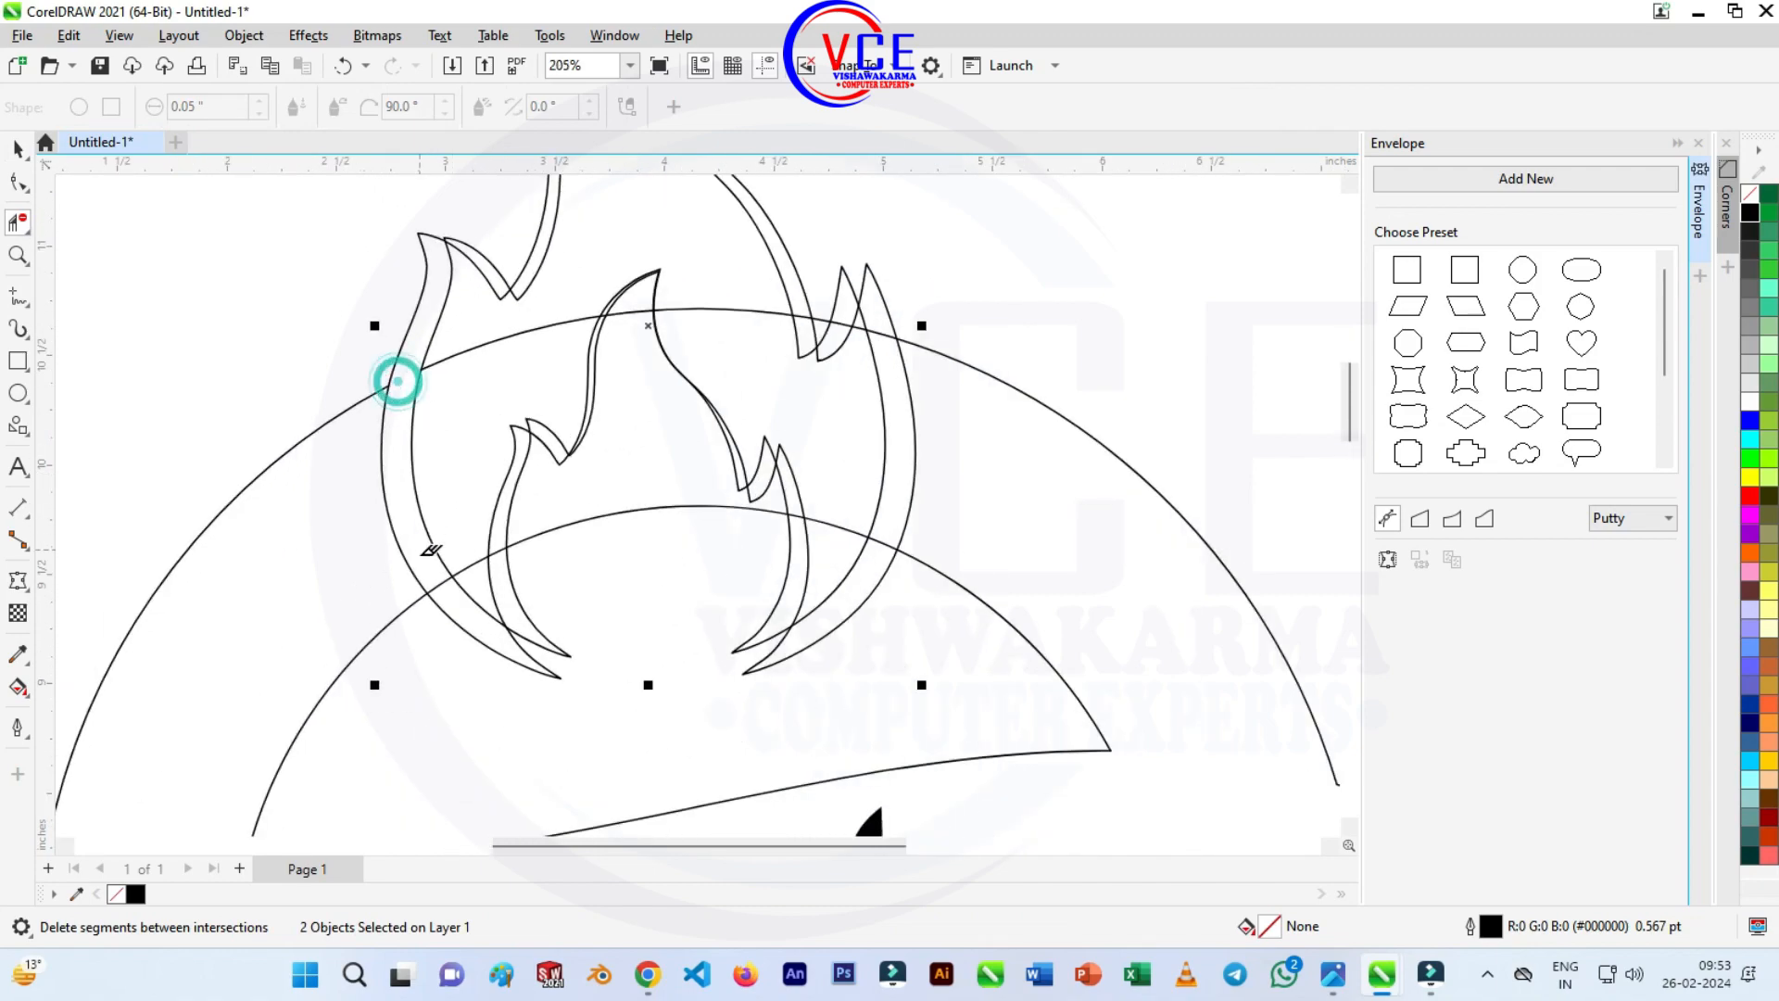
{"action": "left_click", "coordinate": [437, 584]}
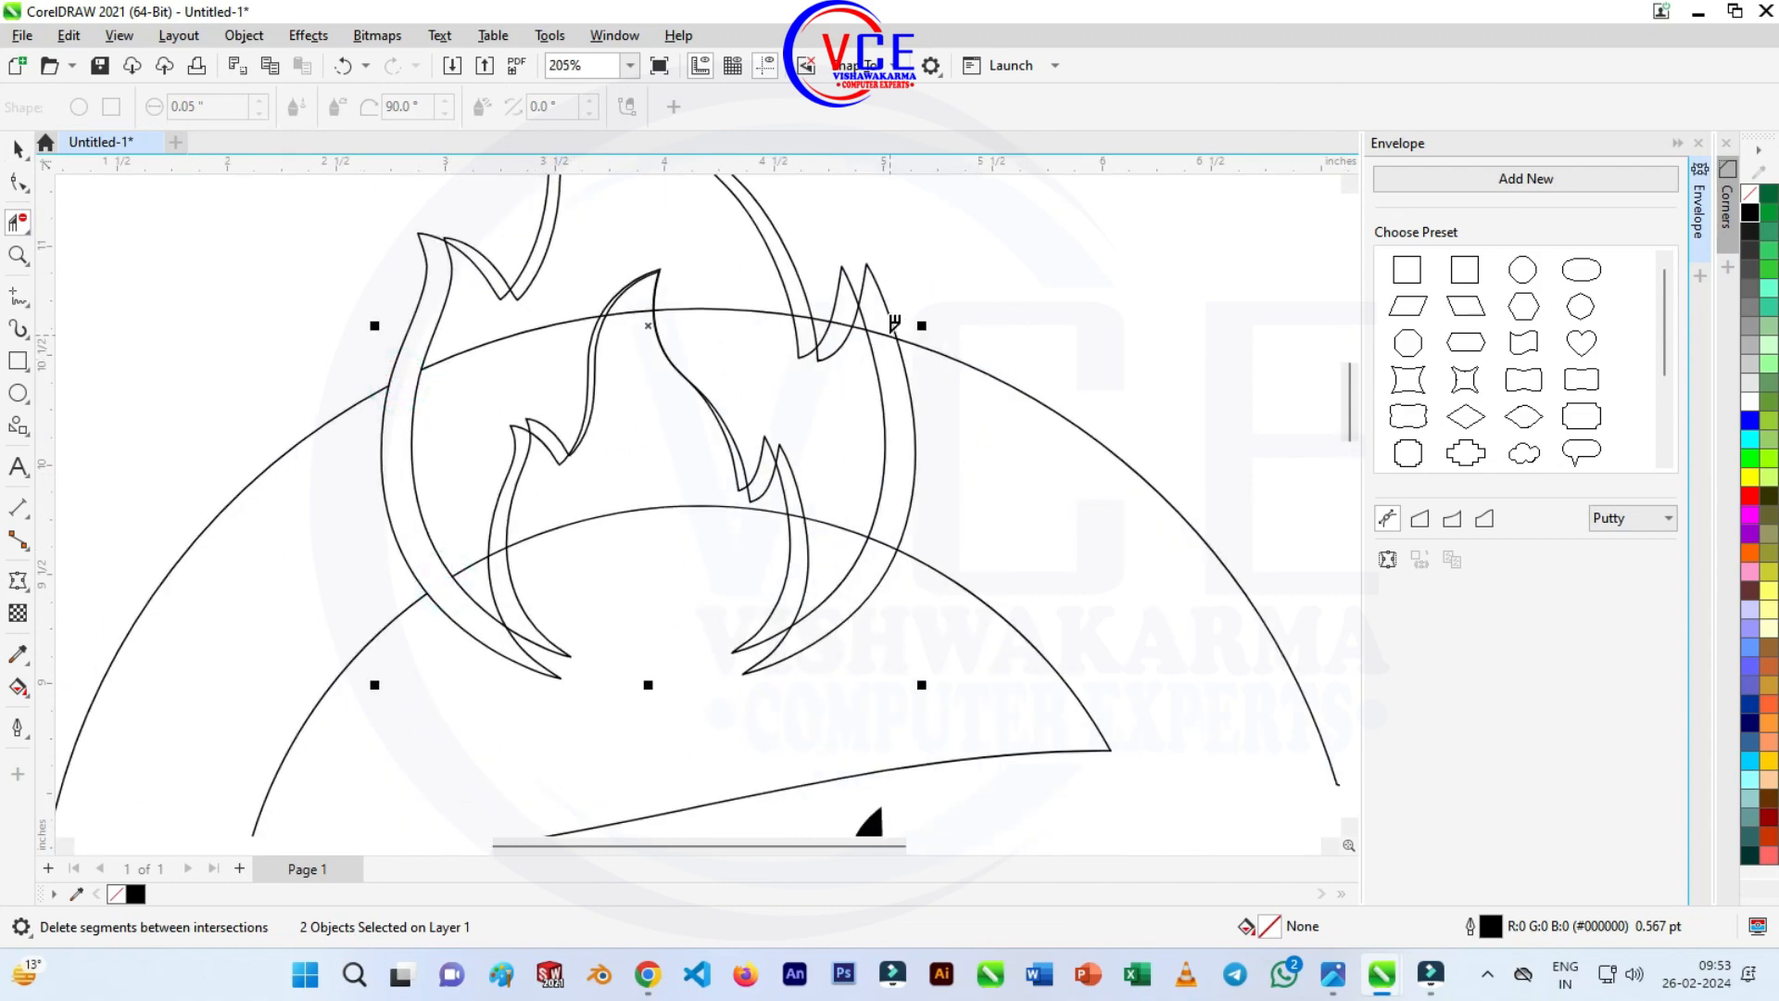
{"action": "left_click", "coordinate": [884, 326]}
{"action": "left_click", "coordinate": [883, 541]}
{"action": "left_click", "coordinate": [18, 148]}
{"action": "left_click", "coordinate": [419, 300]}
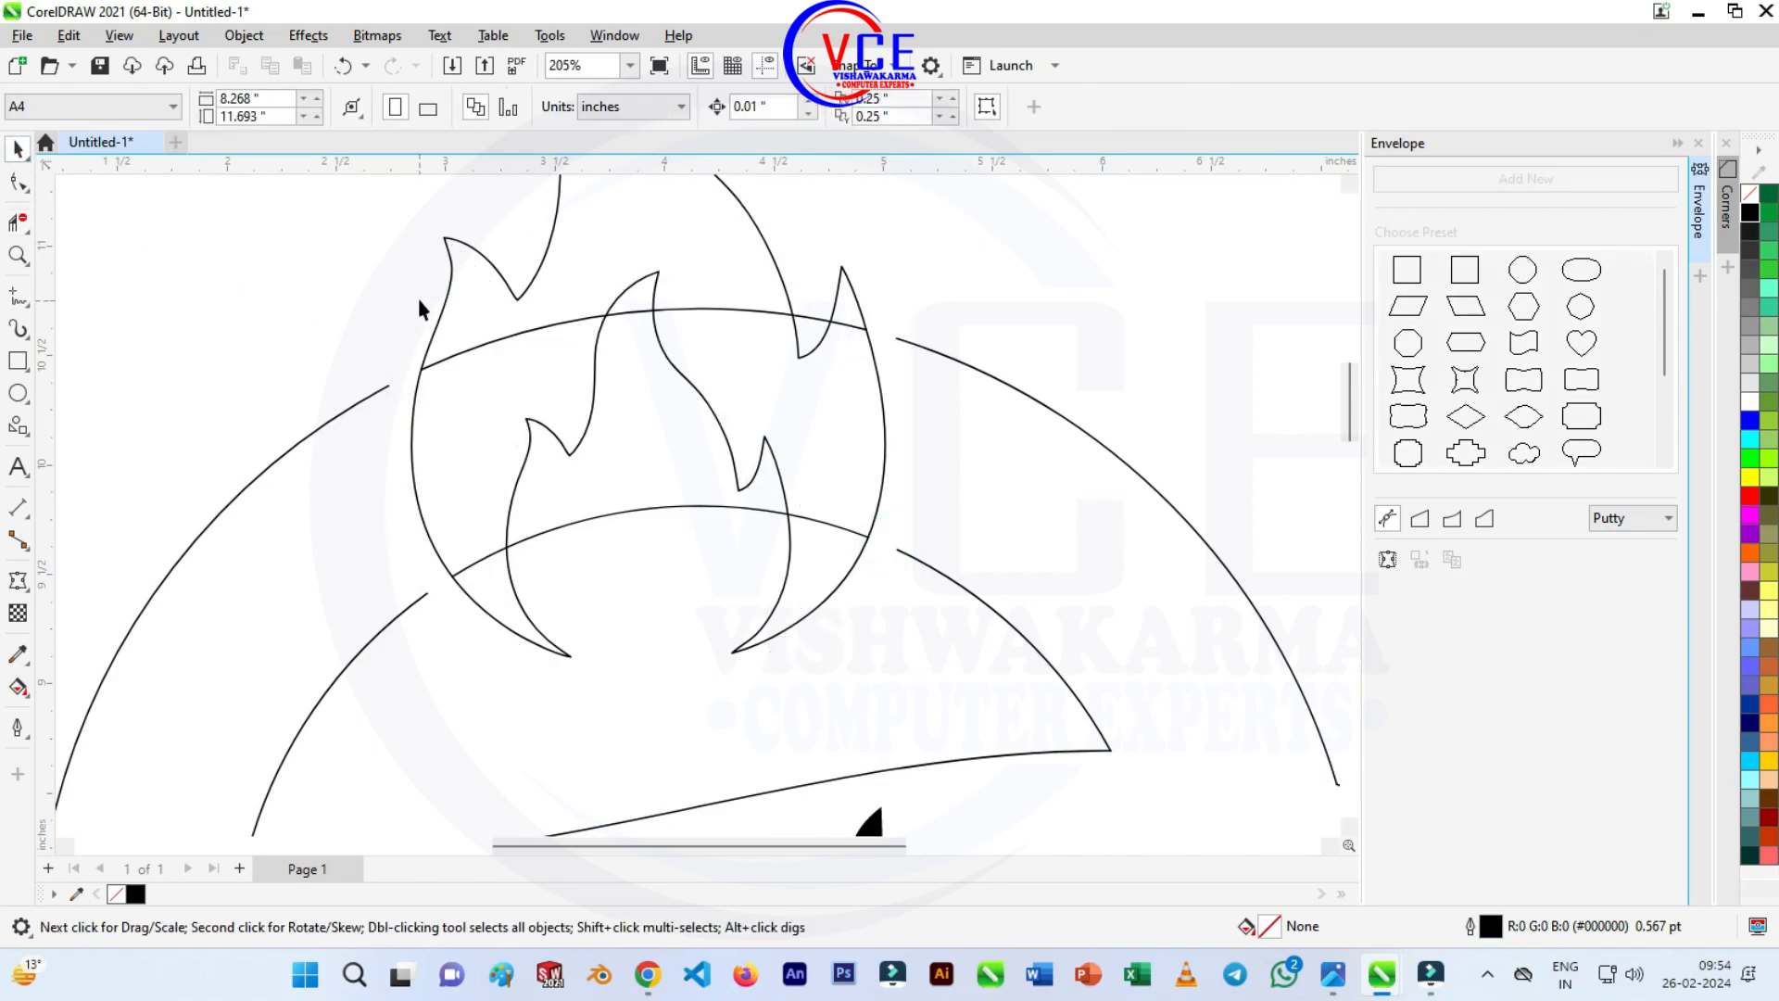
{"action": "left_click", "coordinate": [695, 392]}
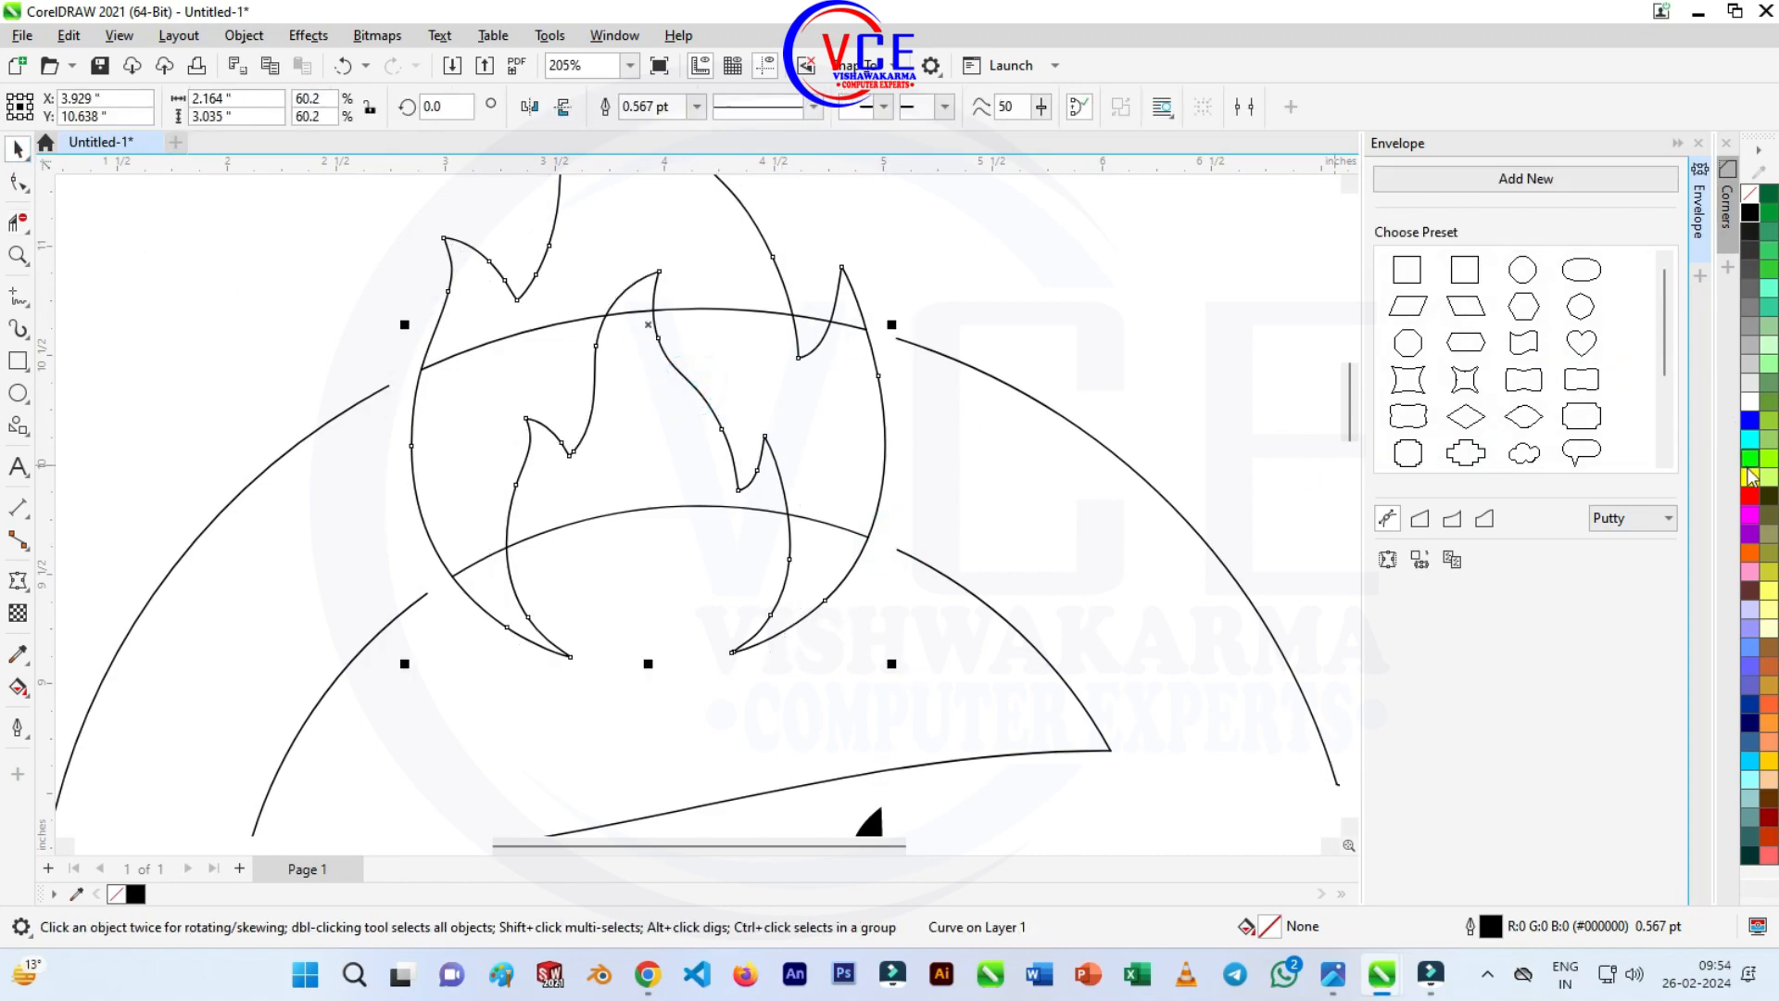
{"action": "left_click", "coordinate": [1748, 213]}
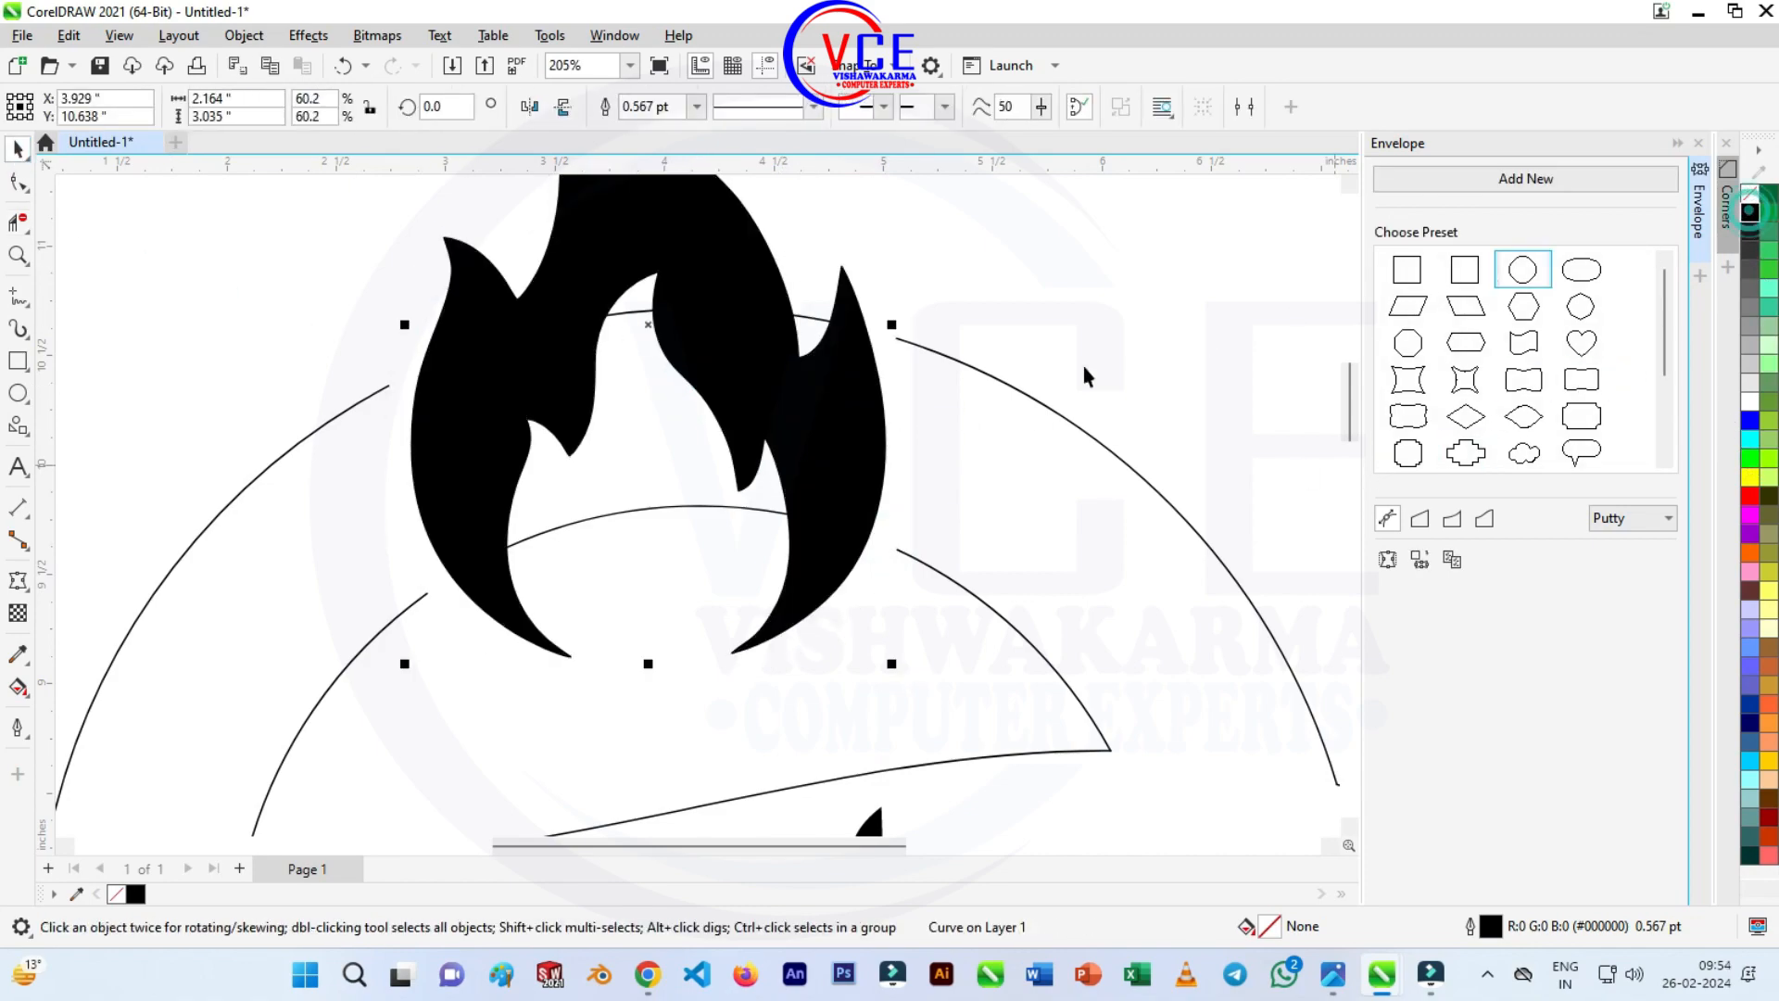
{"action": "left_click", "coordinate": [16, 223]}
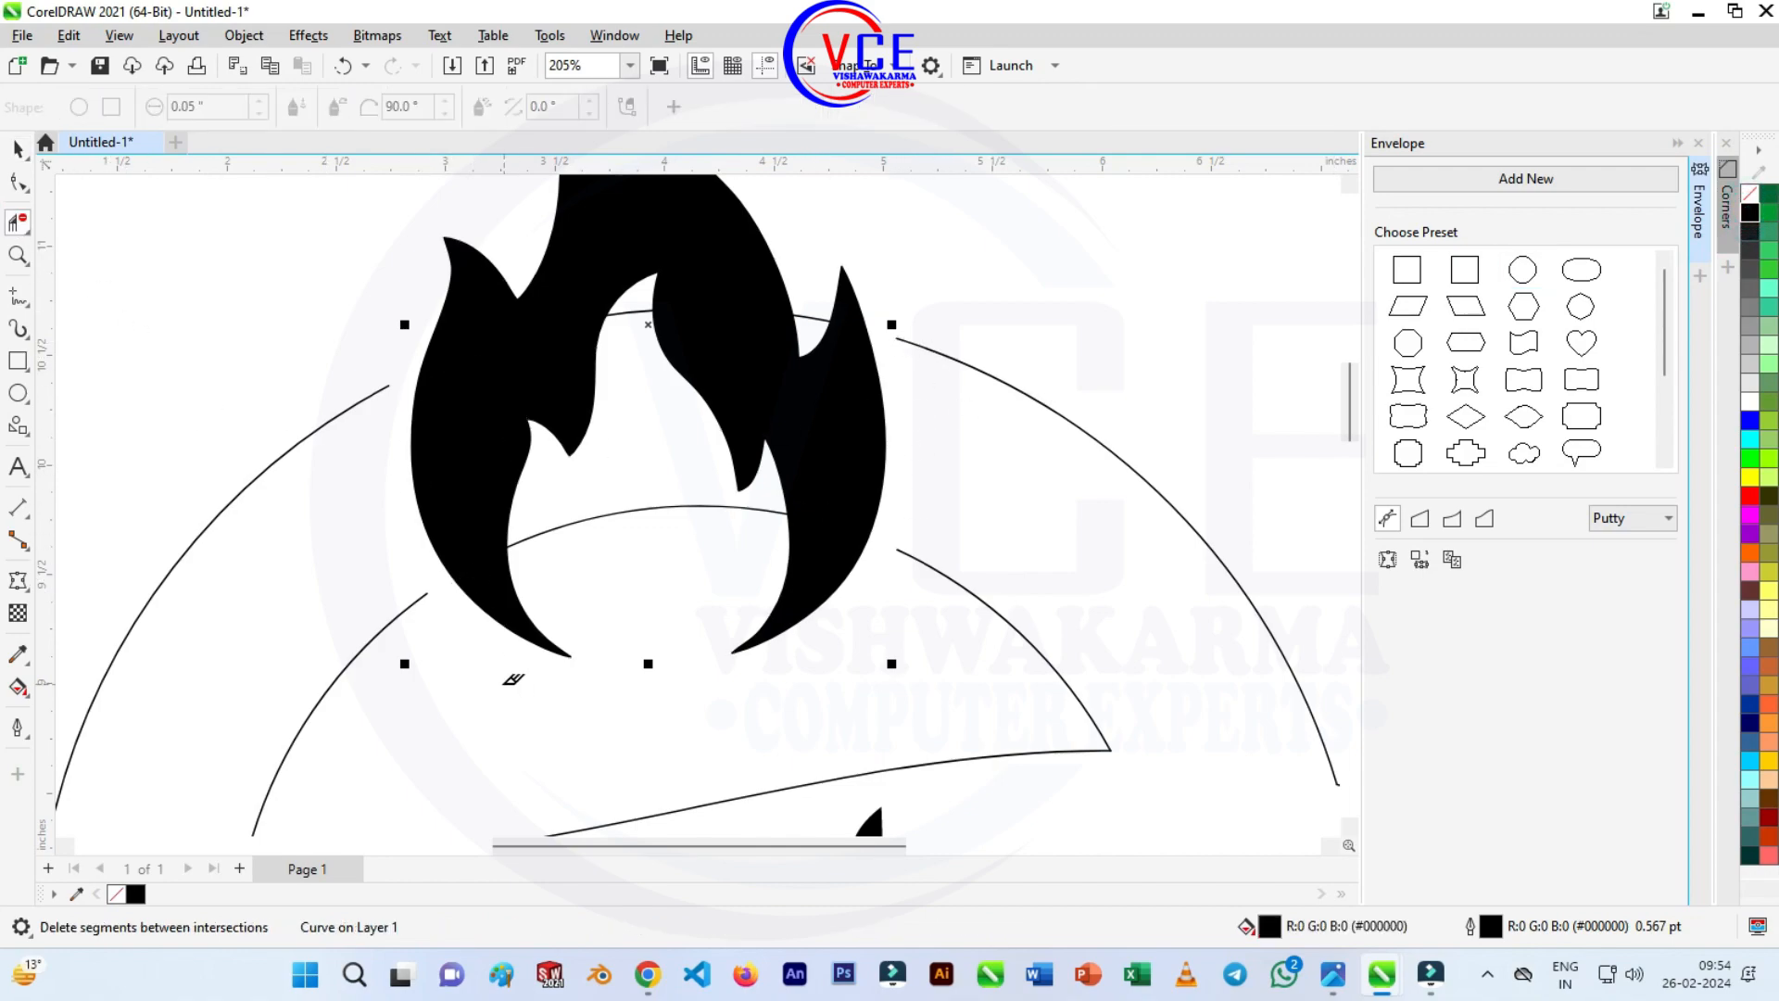
{"action": "key", "text": "ctrl+z"}
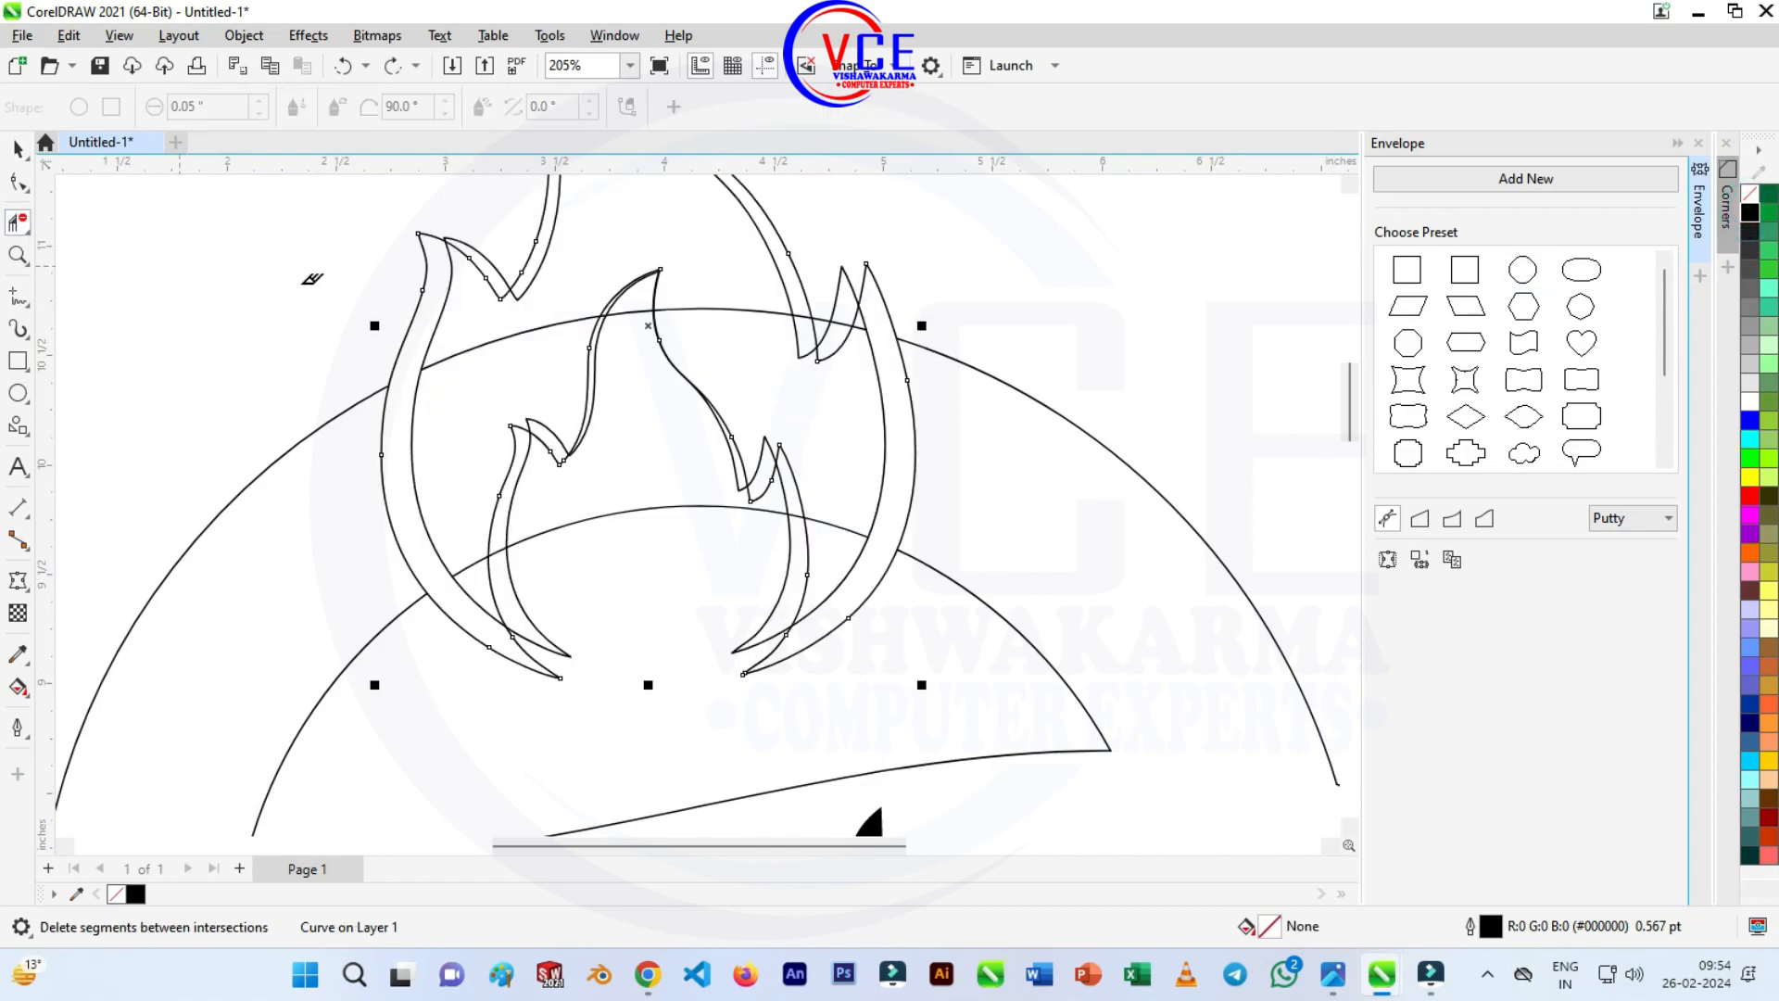
Delete the enlarged flame's side segments outside the ring band, keeping the curves that join the cut ring ends.
{"action": "left_click", "coordinate": [405, 350]}
{"action": "left_click", "coordinate": [443, 608]}
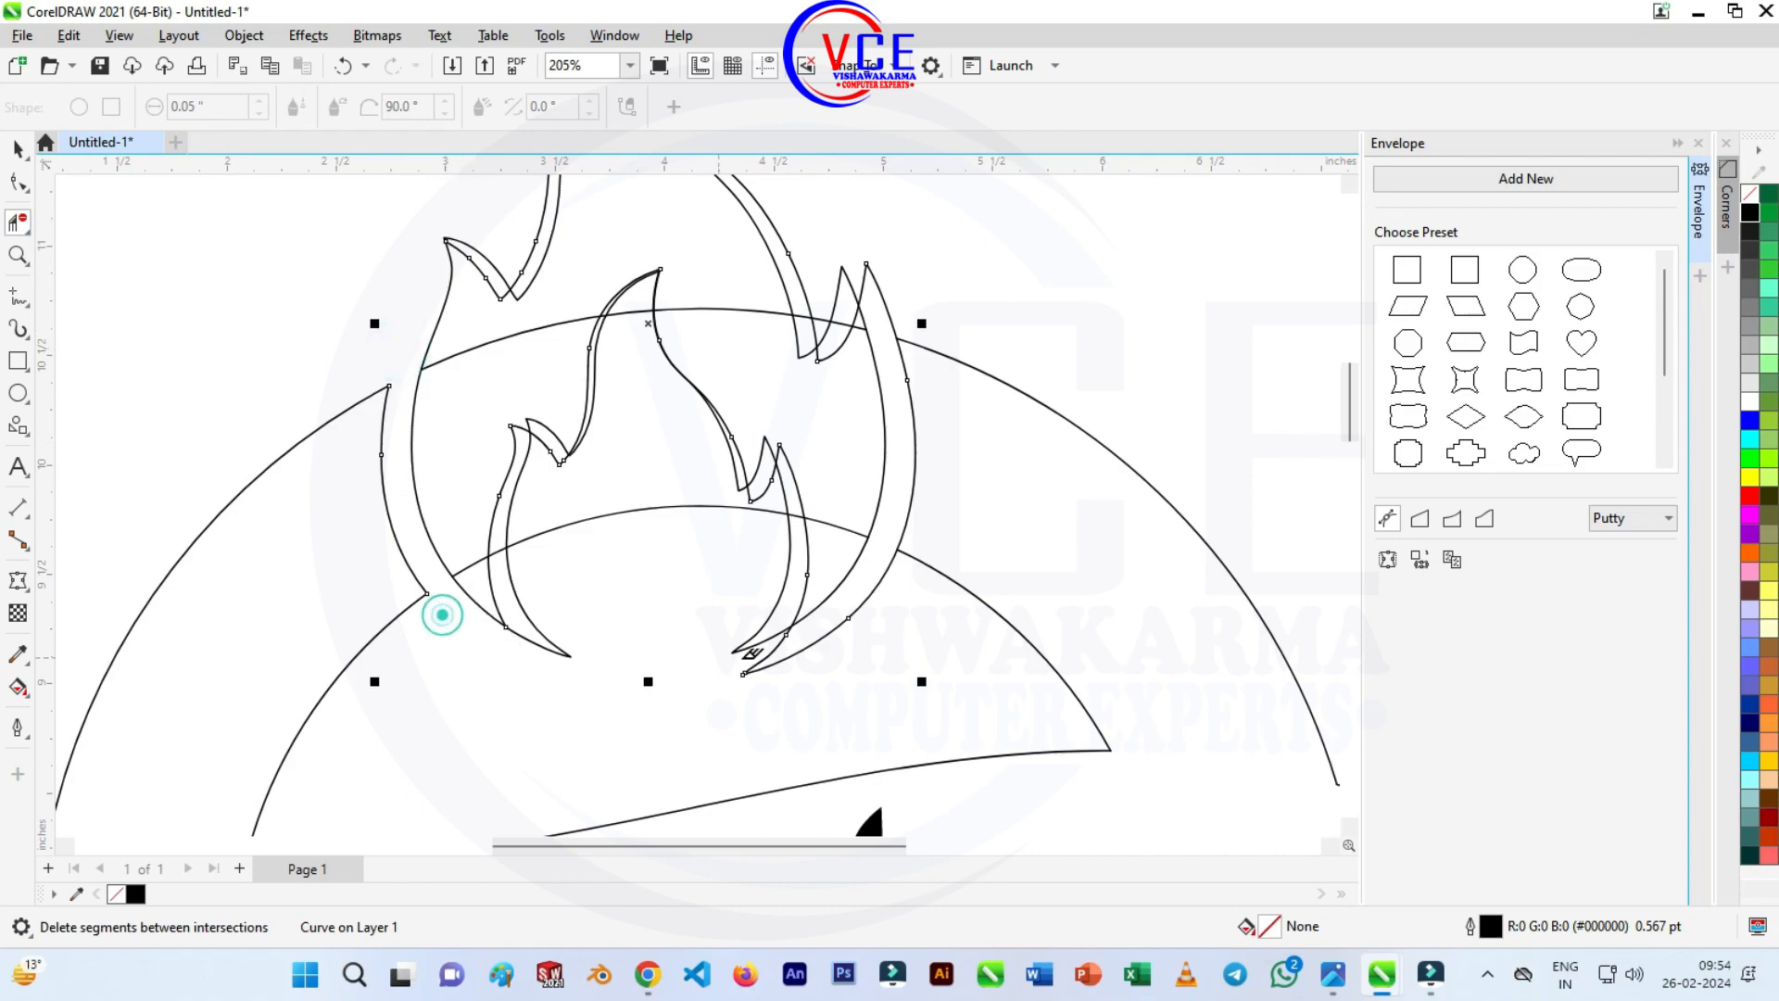
{"action": "left_click", "coordinate": [900, 570]}
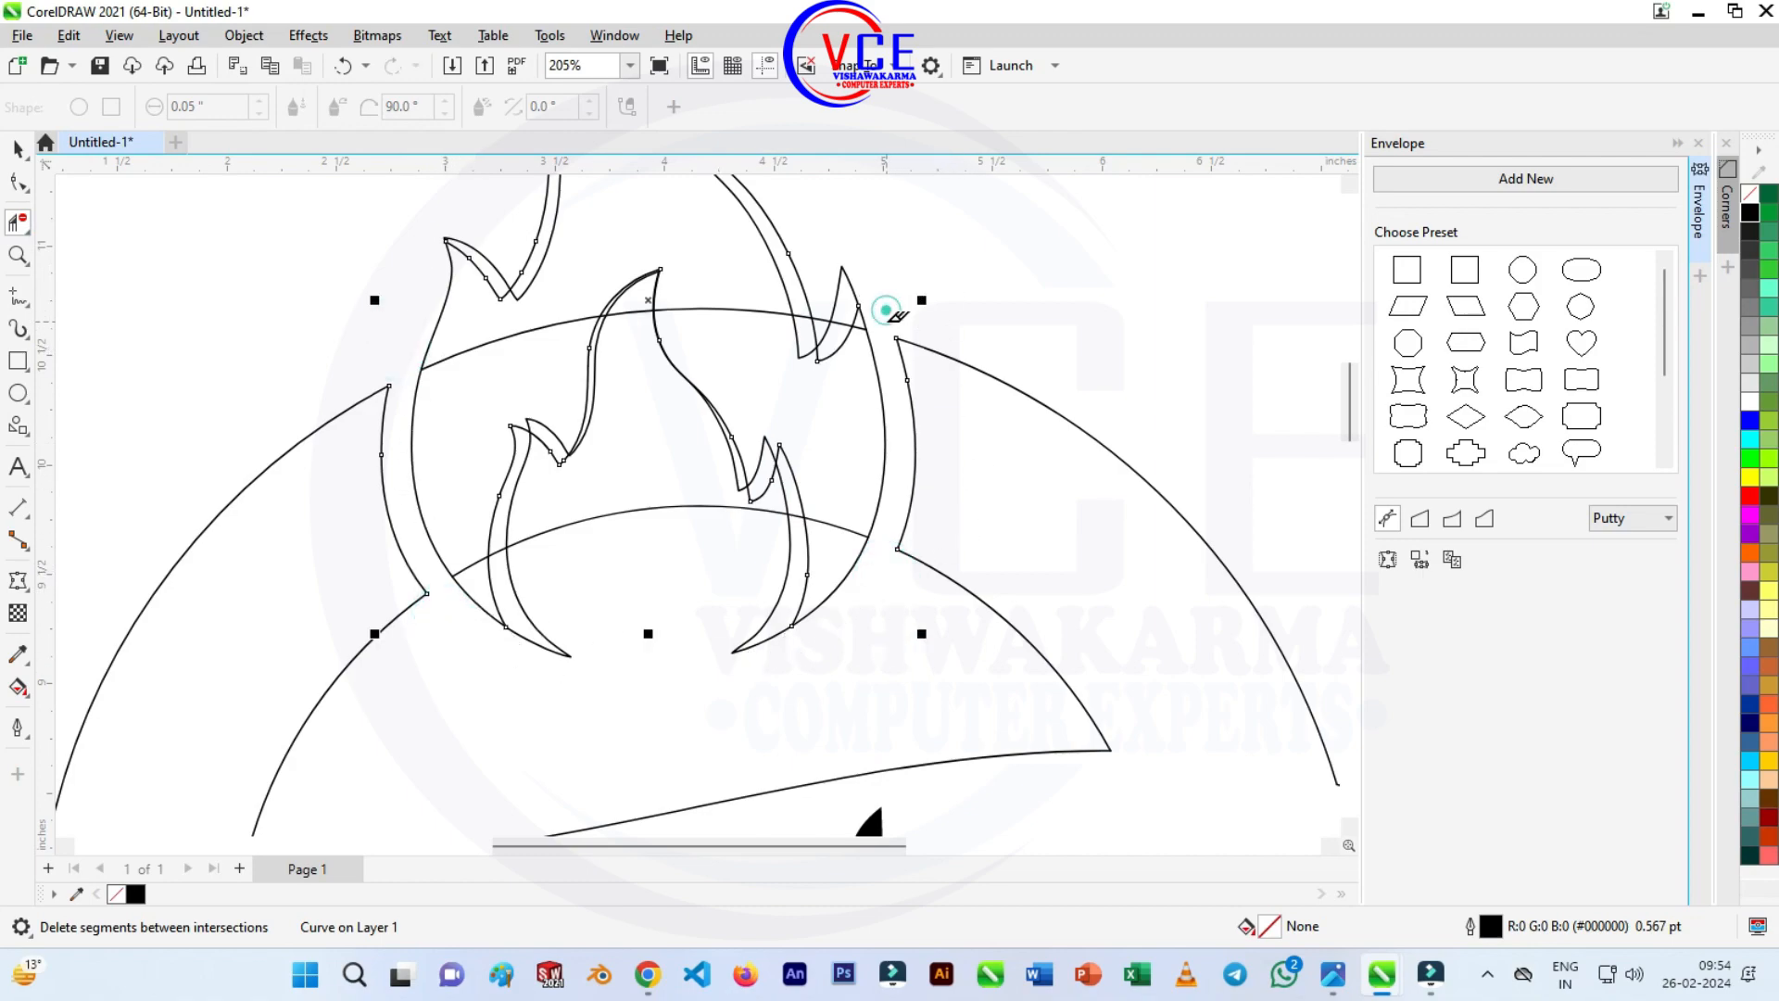
{"action": "left_click", "coordinate": [15, 149]}
{"action": "left_click", "coordinate": [145, 221]}
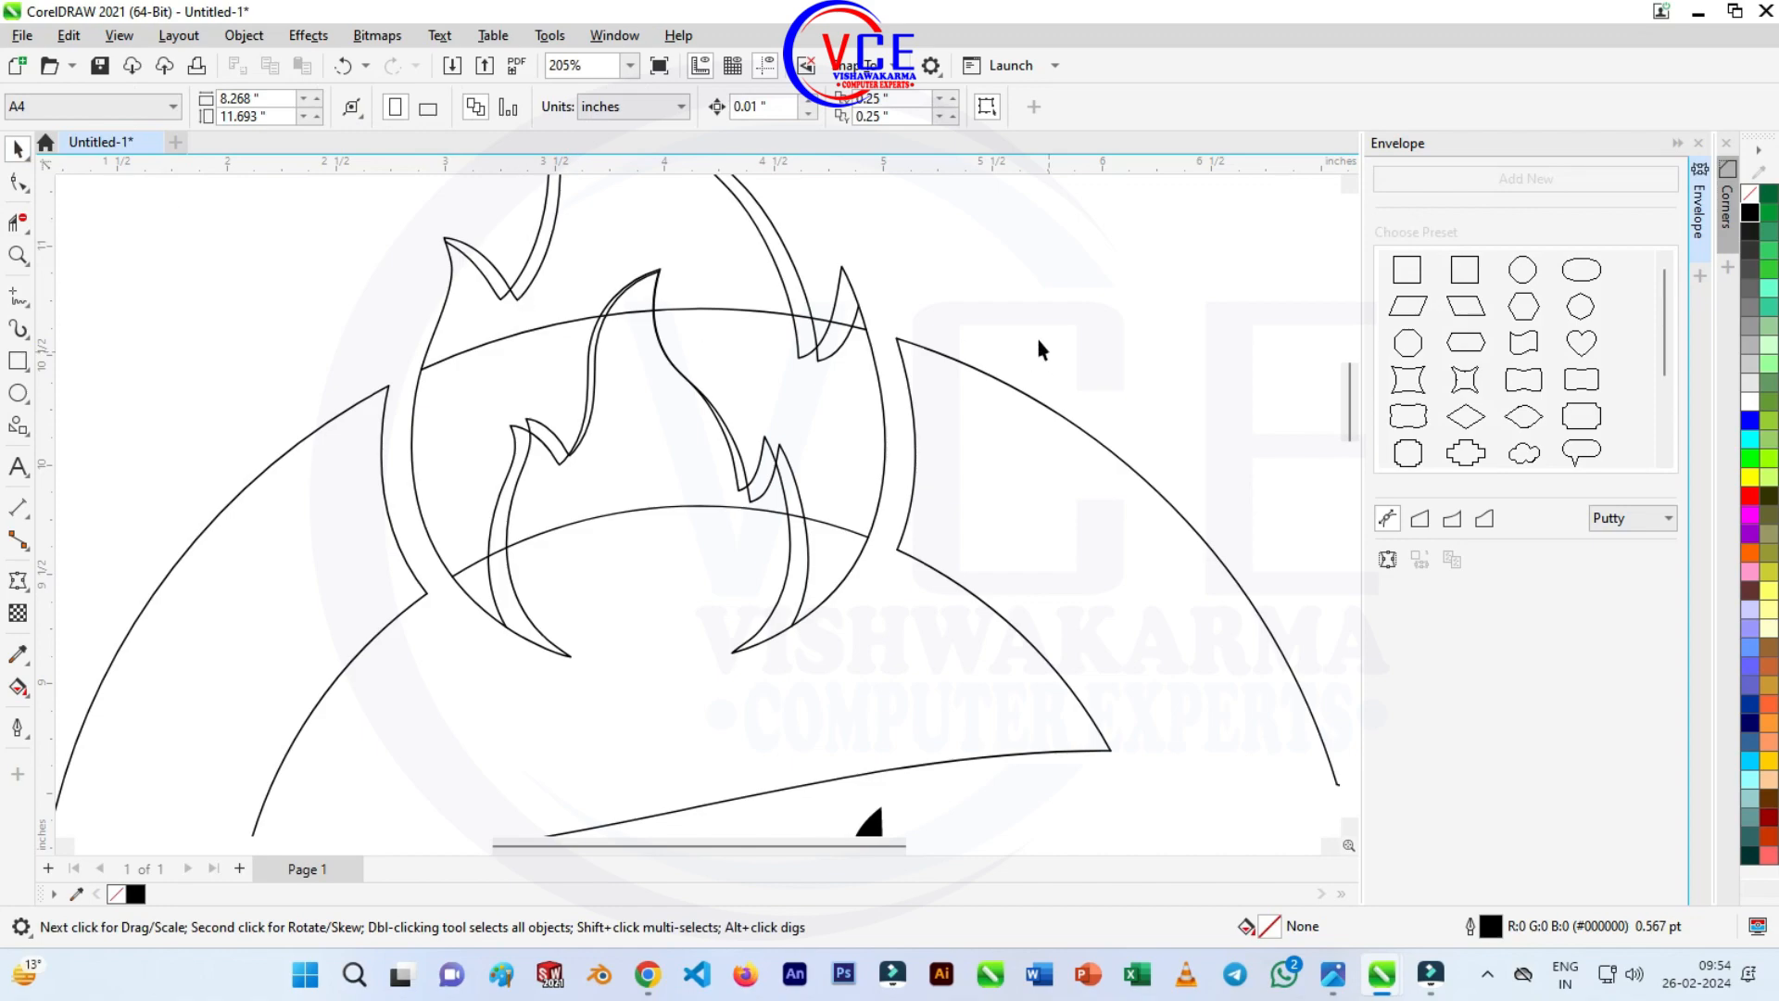
Break the trimmed enlarged flame curve apart and delete its leftover upper piece.
{"action": "left_click", "coordinate": [846, 279]}
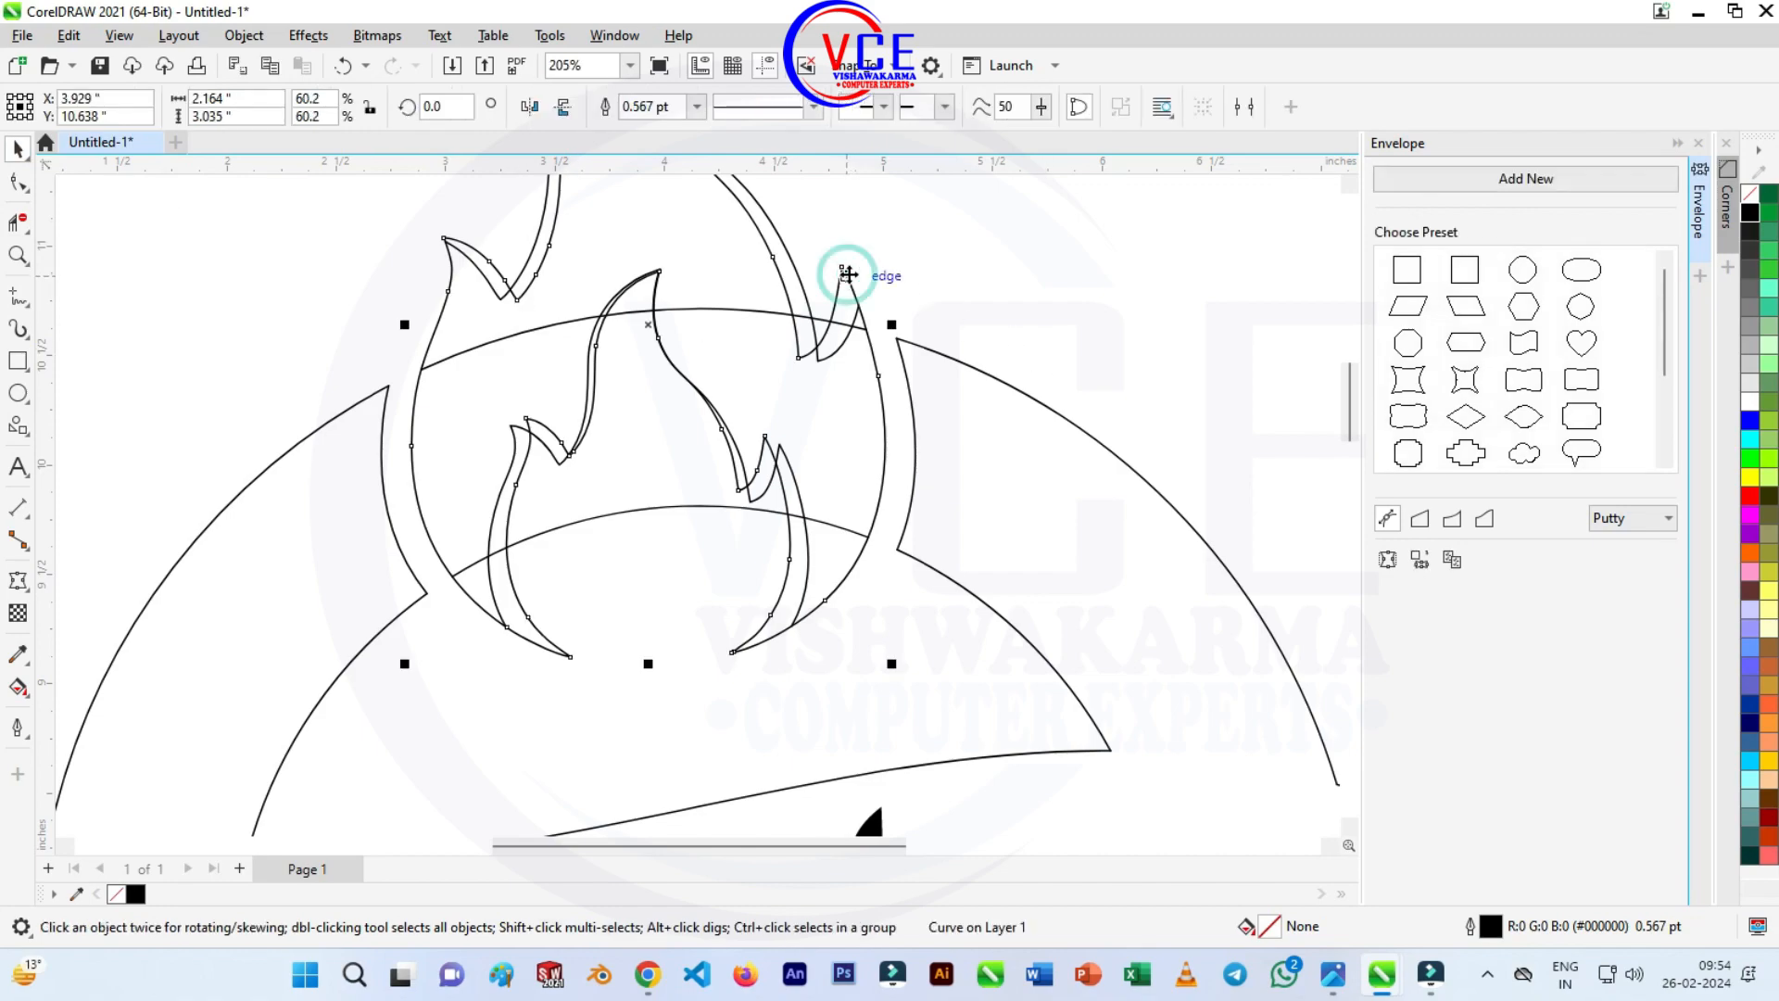
{"action": "left_click", "coordinate": [836, 360]}
{"action": "left_click", "coordinate": [834, 350]}
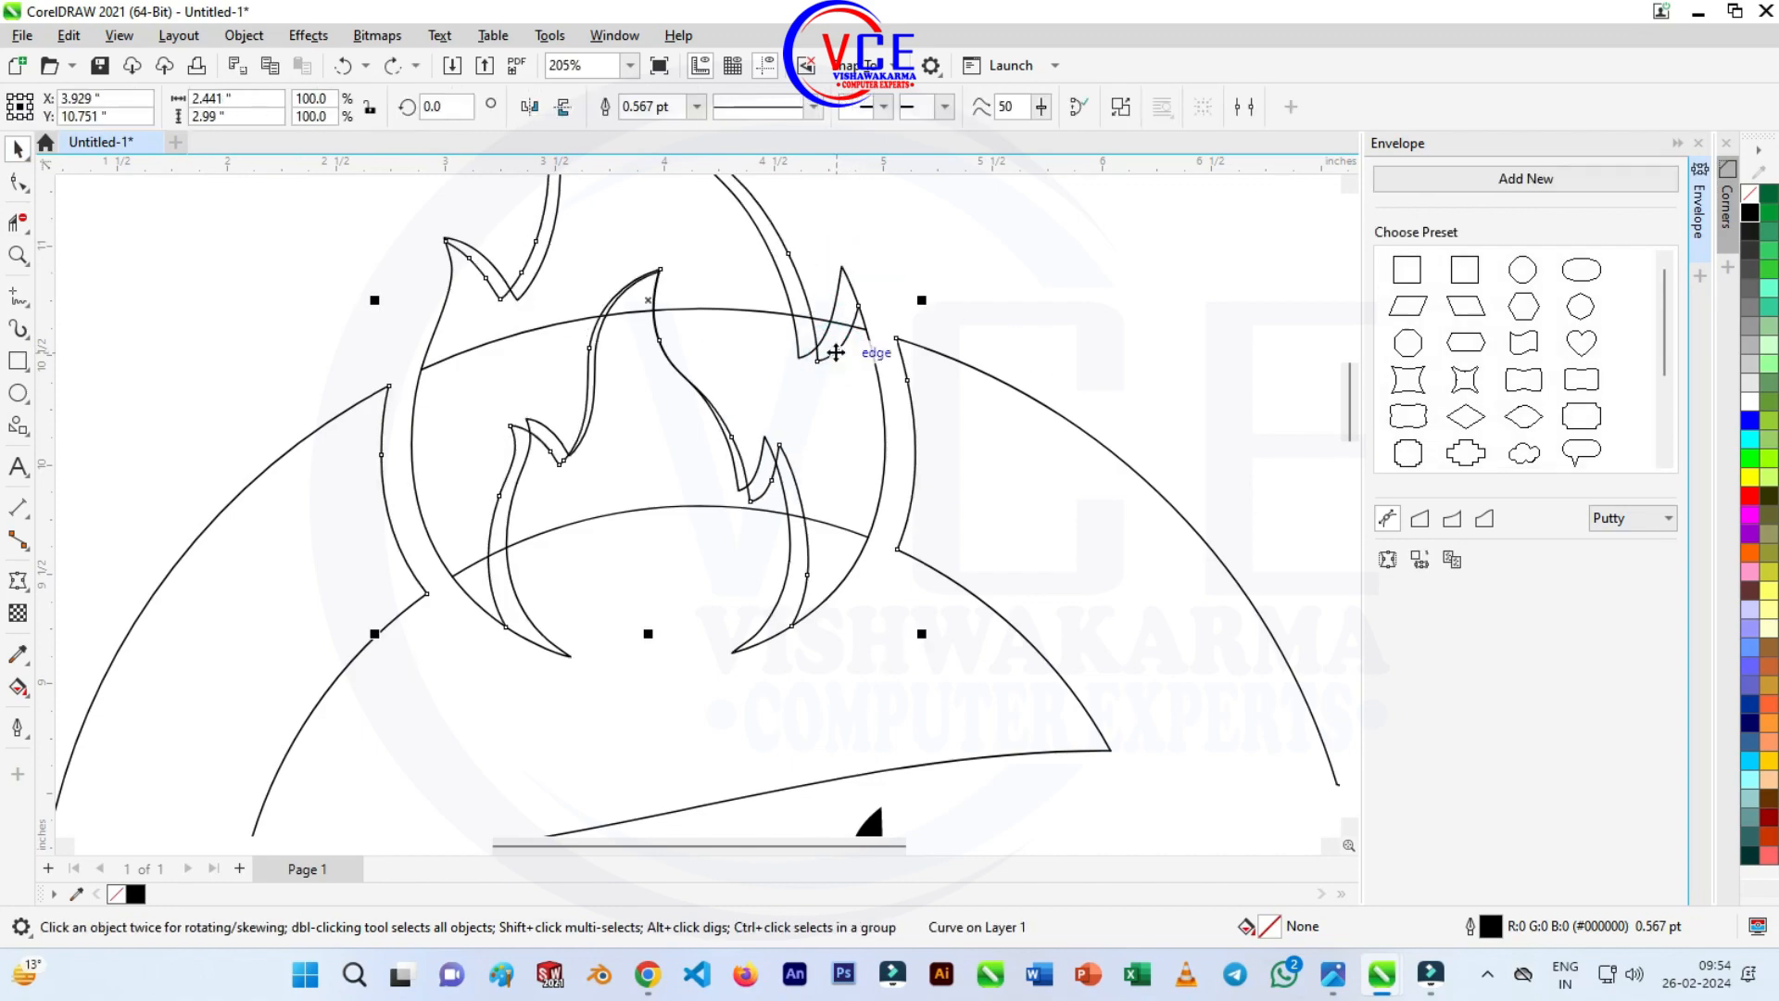
{"action": "right_click", "coordinate": [821, 347]}
{"action": "left_click", "coordinate": [873, 359]}
{"action": "left_click", "coordinate": [799, 357]}
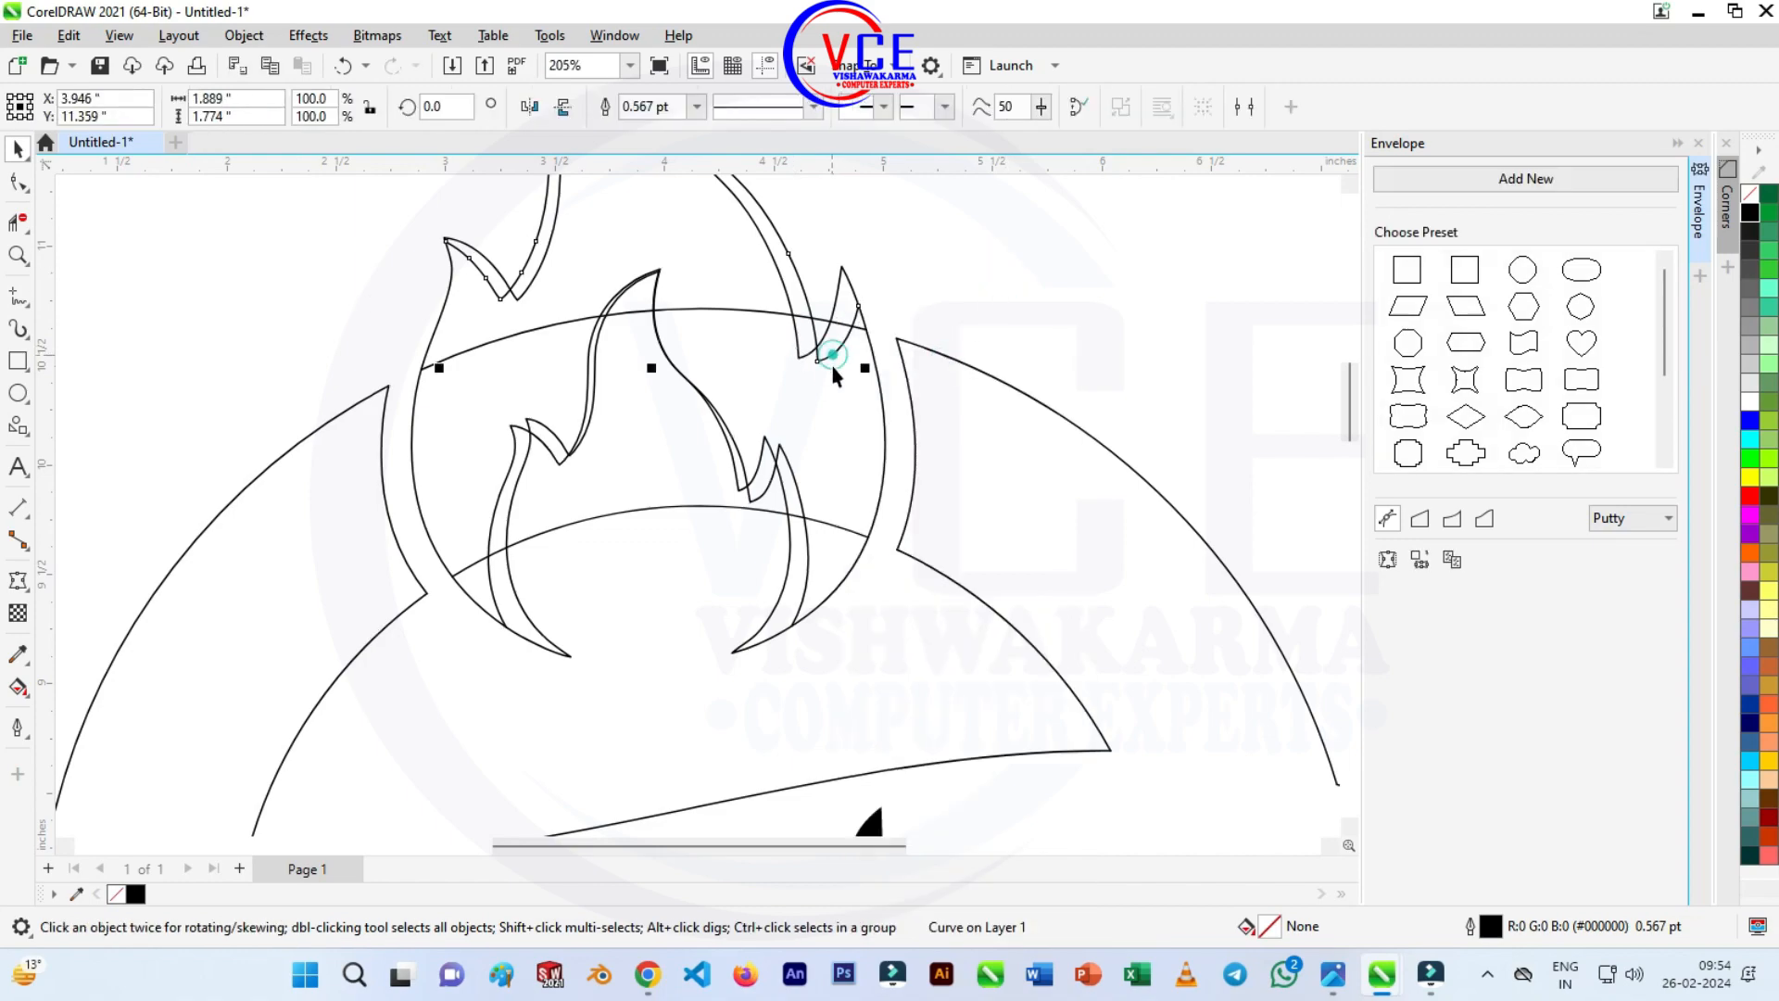
{"action": "key", "text": "Delete"}
Delete the leftover inner piece of the enlarged flame, keeping the original flame outline.
{"action": "left_click", "coordinate": [807, 558]}
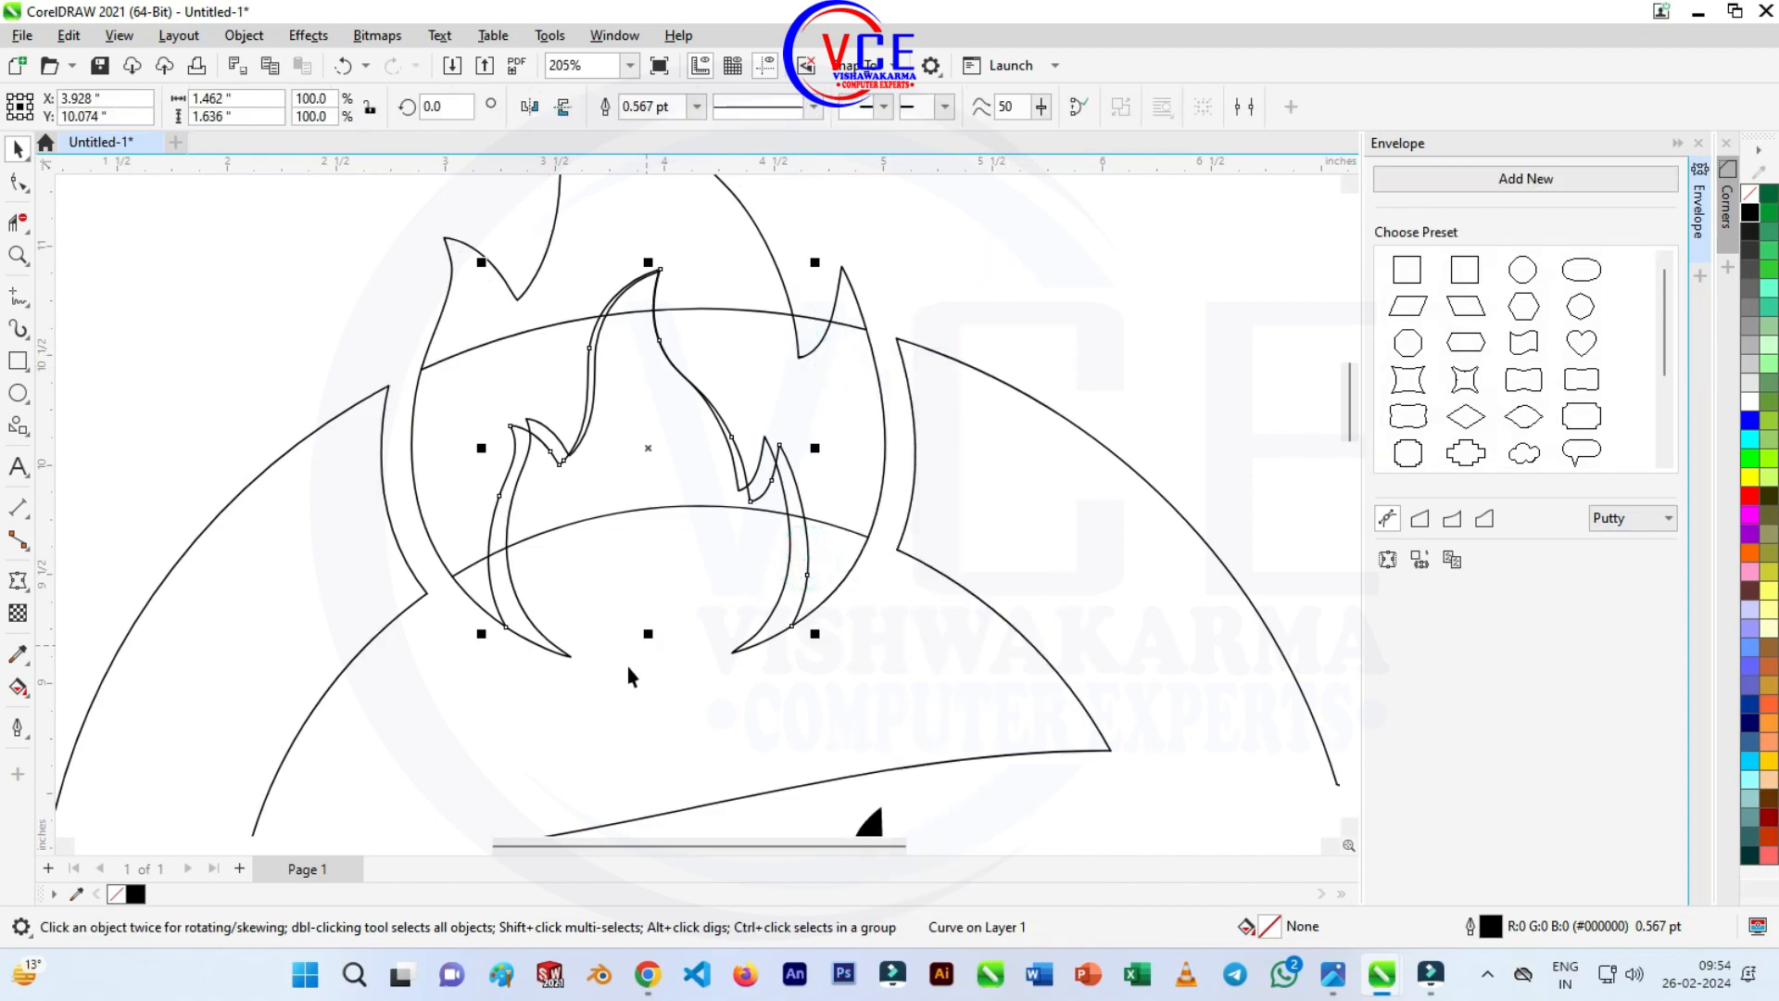
{"action": "key", "text": "Delete"}
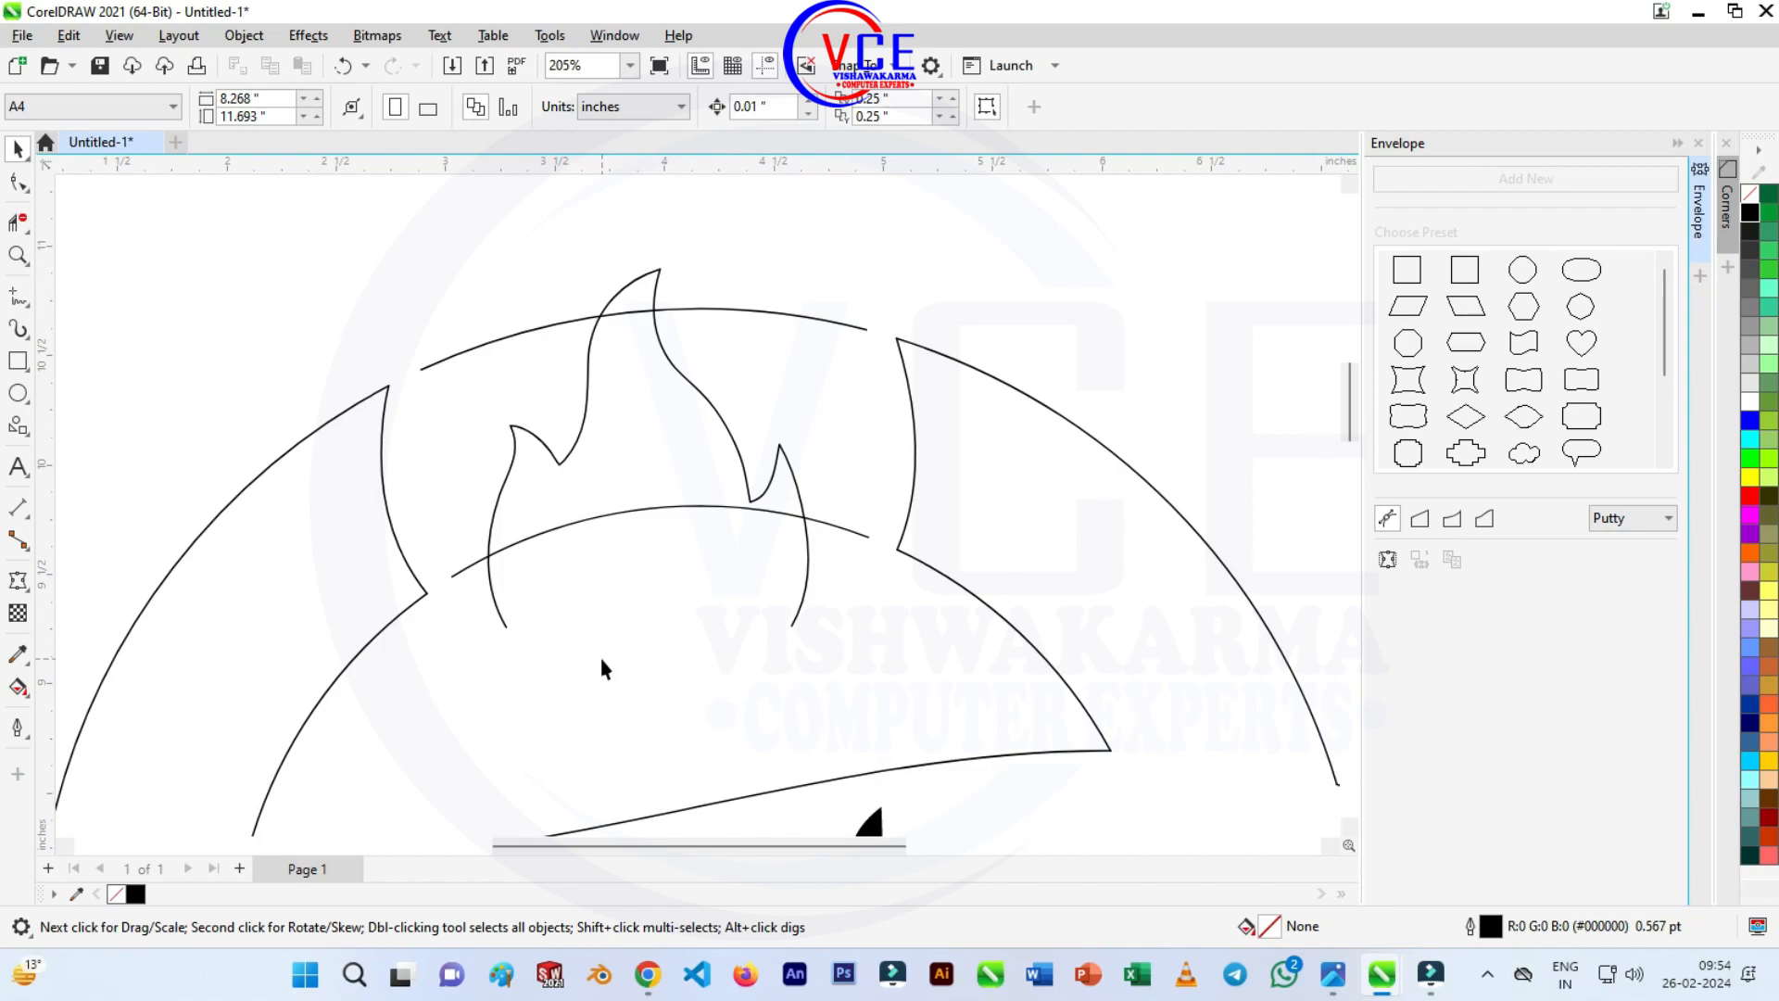
{"action": "key", "text": "ctrl+z"}
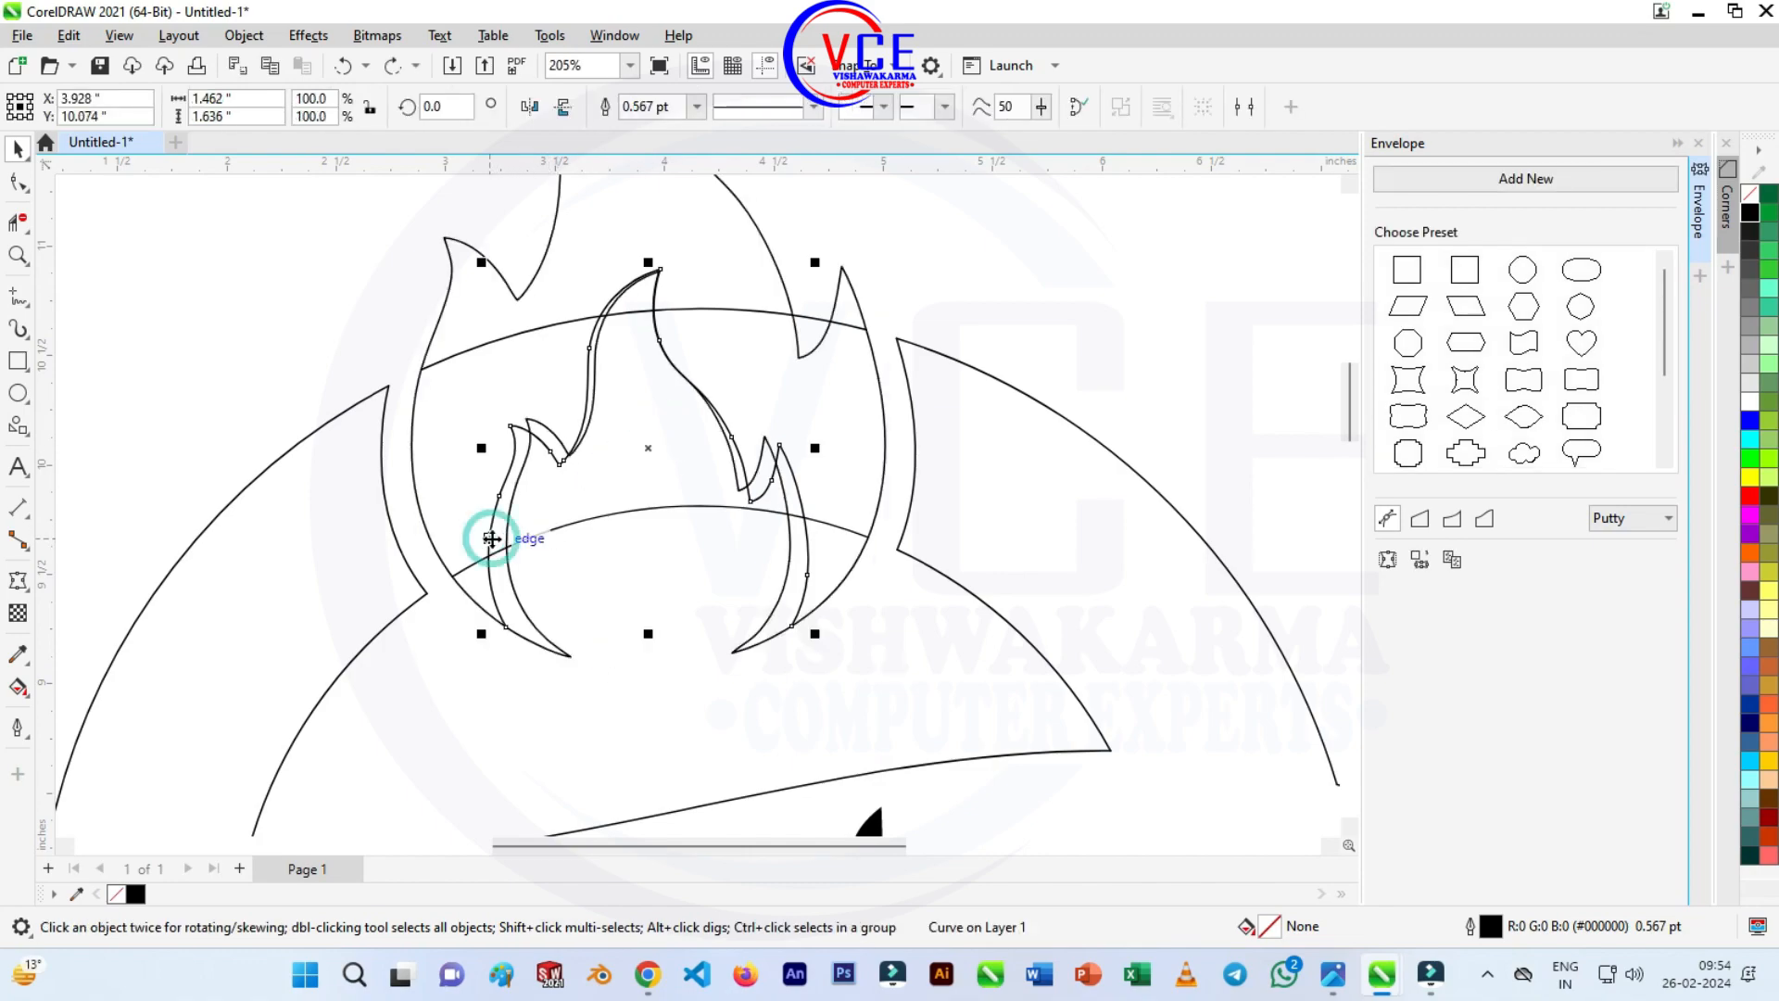
{"action": "key", "text": "Delete"}
Delete all the ring segments crossing the inside of the flame with Virtual Segment Delete.
{"action": "scroll", "coordinate": [653, 535], "scroll_direction": "down", "scroll_amount": 1}
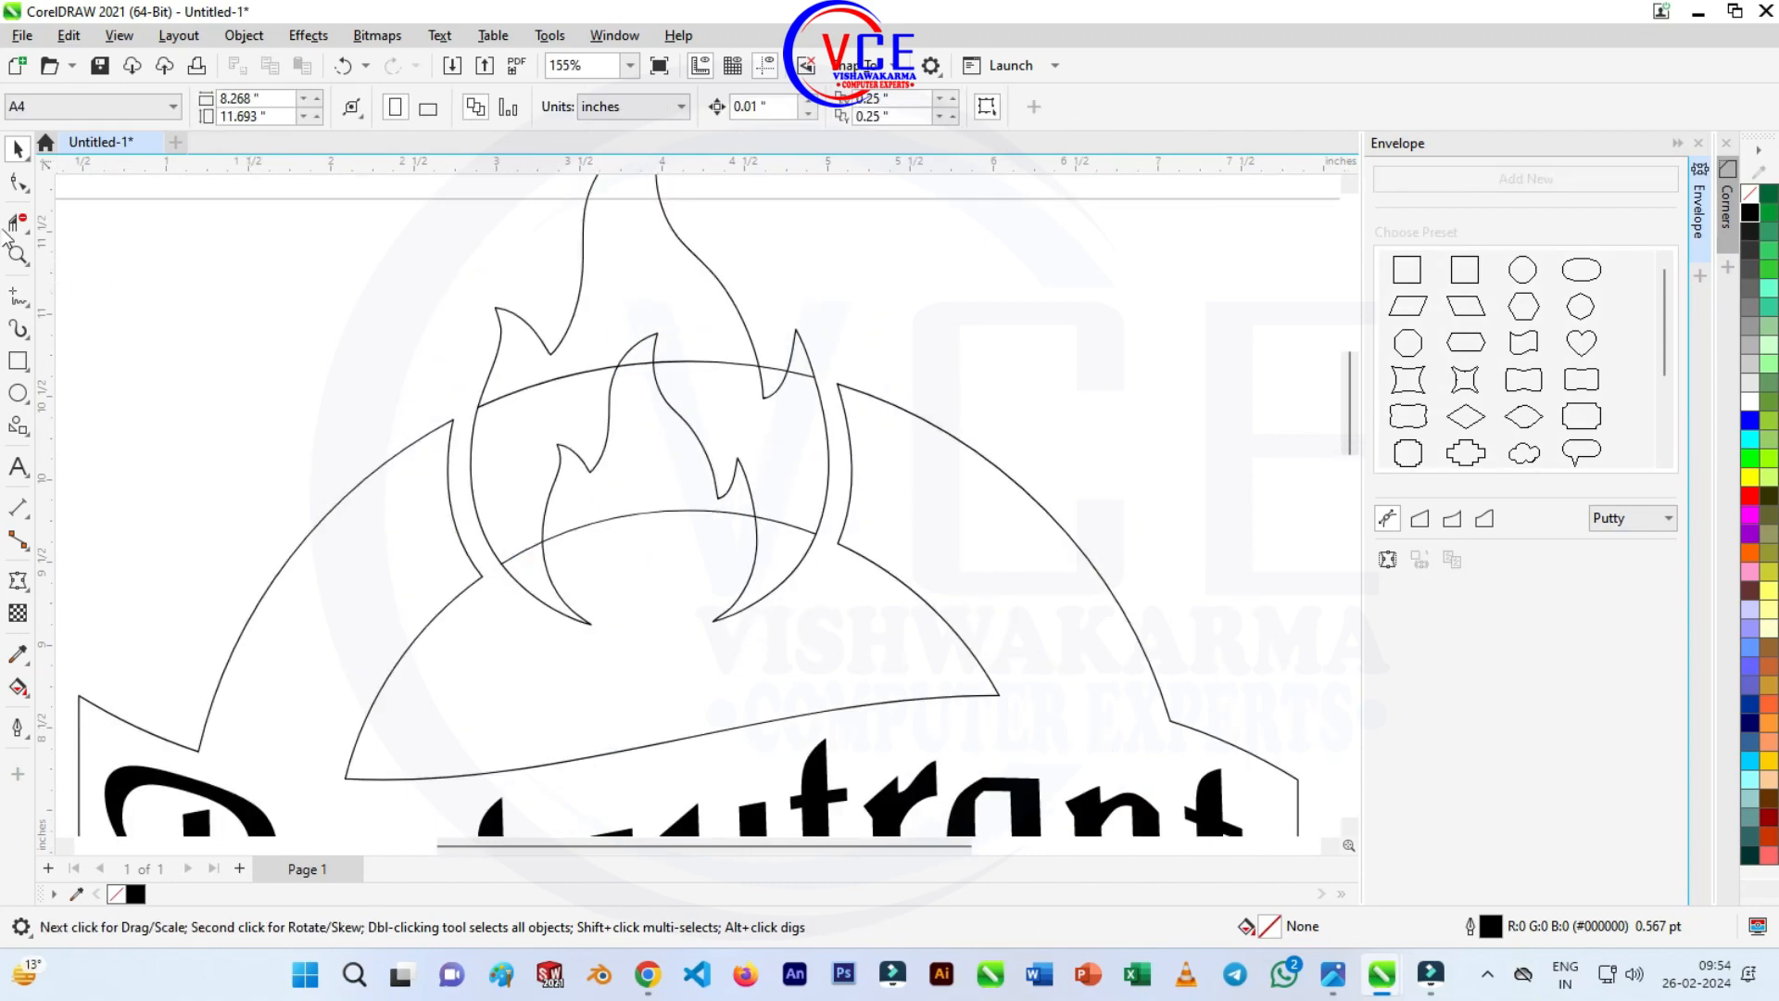
{"action": "left_click", "coordinate": [17, 222]}
{"action": "left_click", "coordinate": [570, 375]}
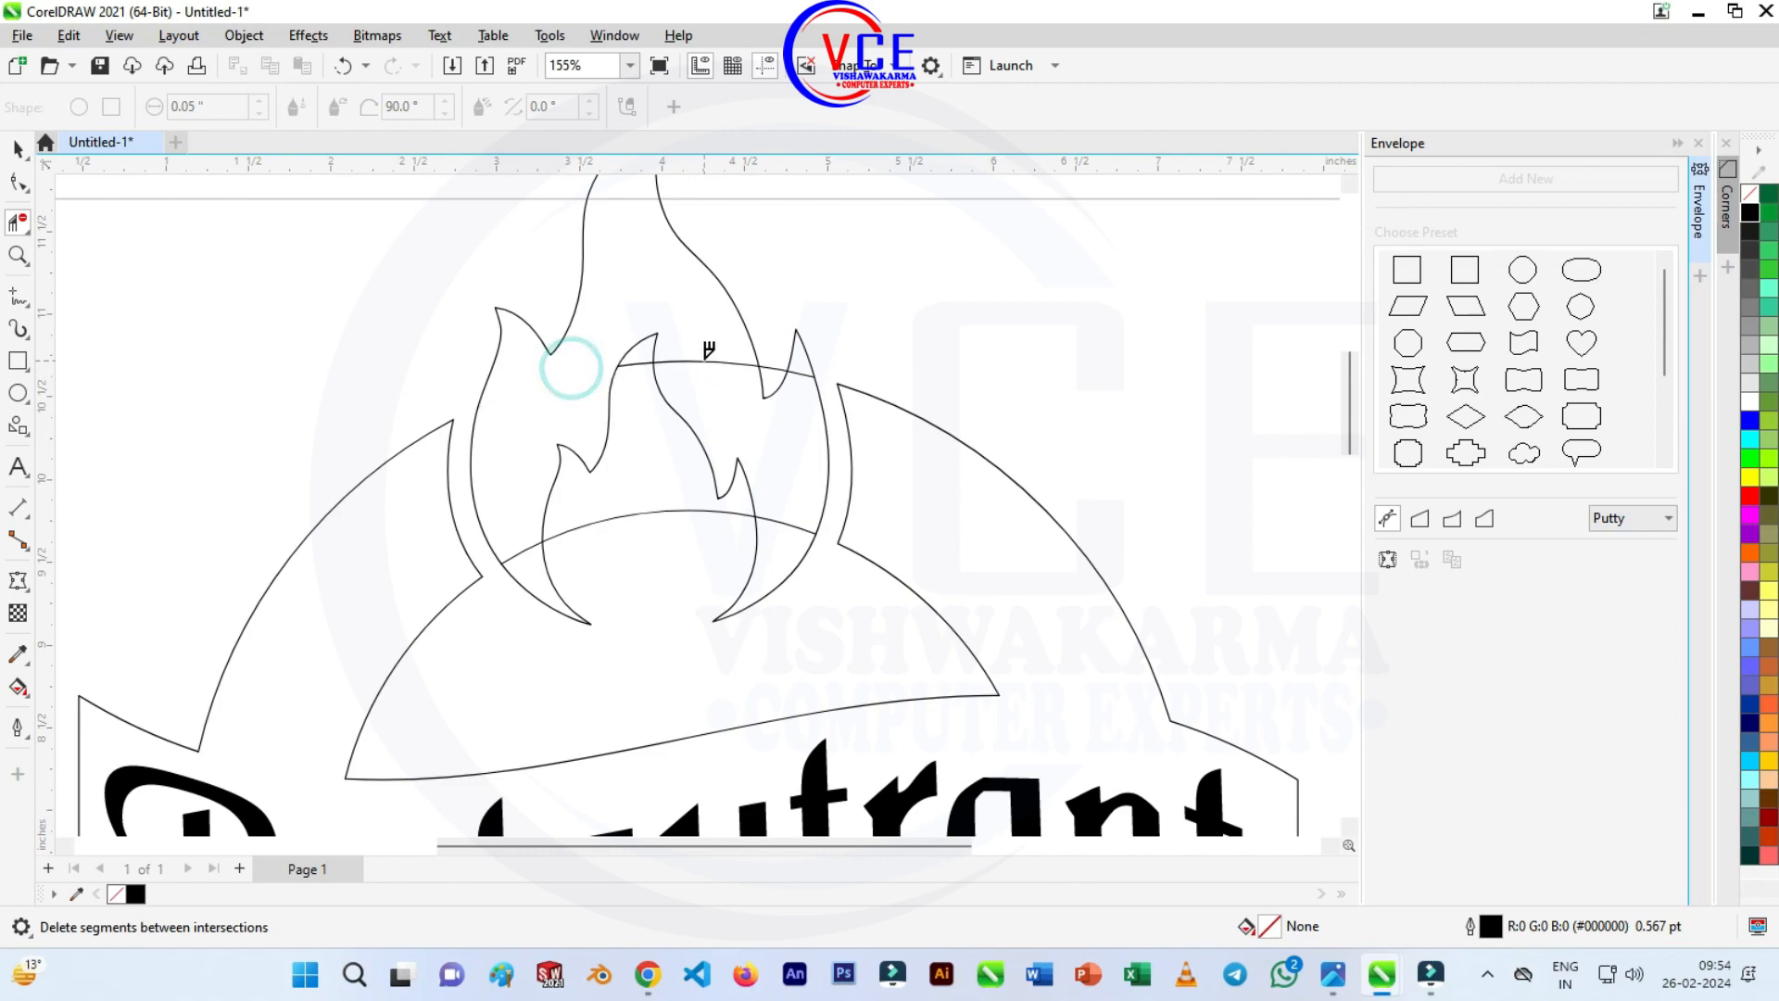
{"action": "left_click", "coordinate": [710, 362]}
{"action": "left_click", "coordinate": [640, 361]}
{"action": "left_click", "coordinate": [769, 368]}
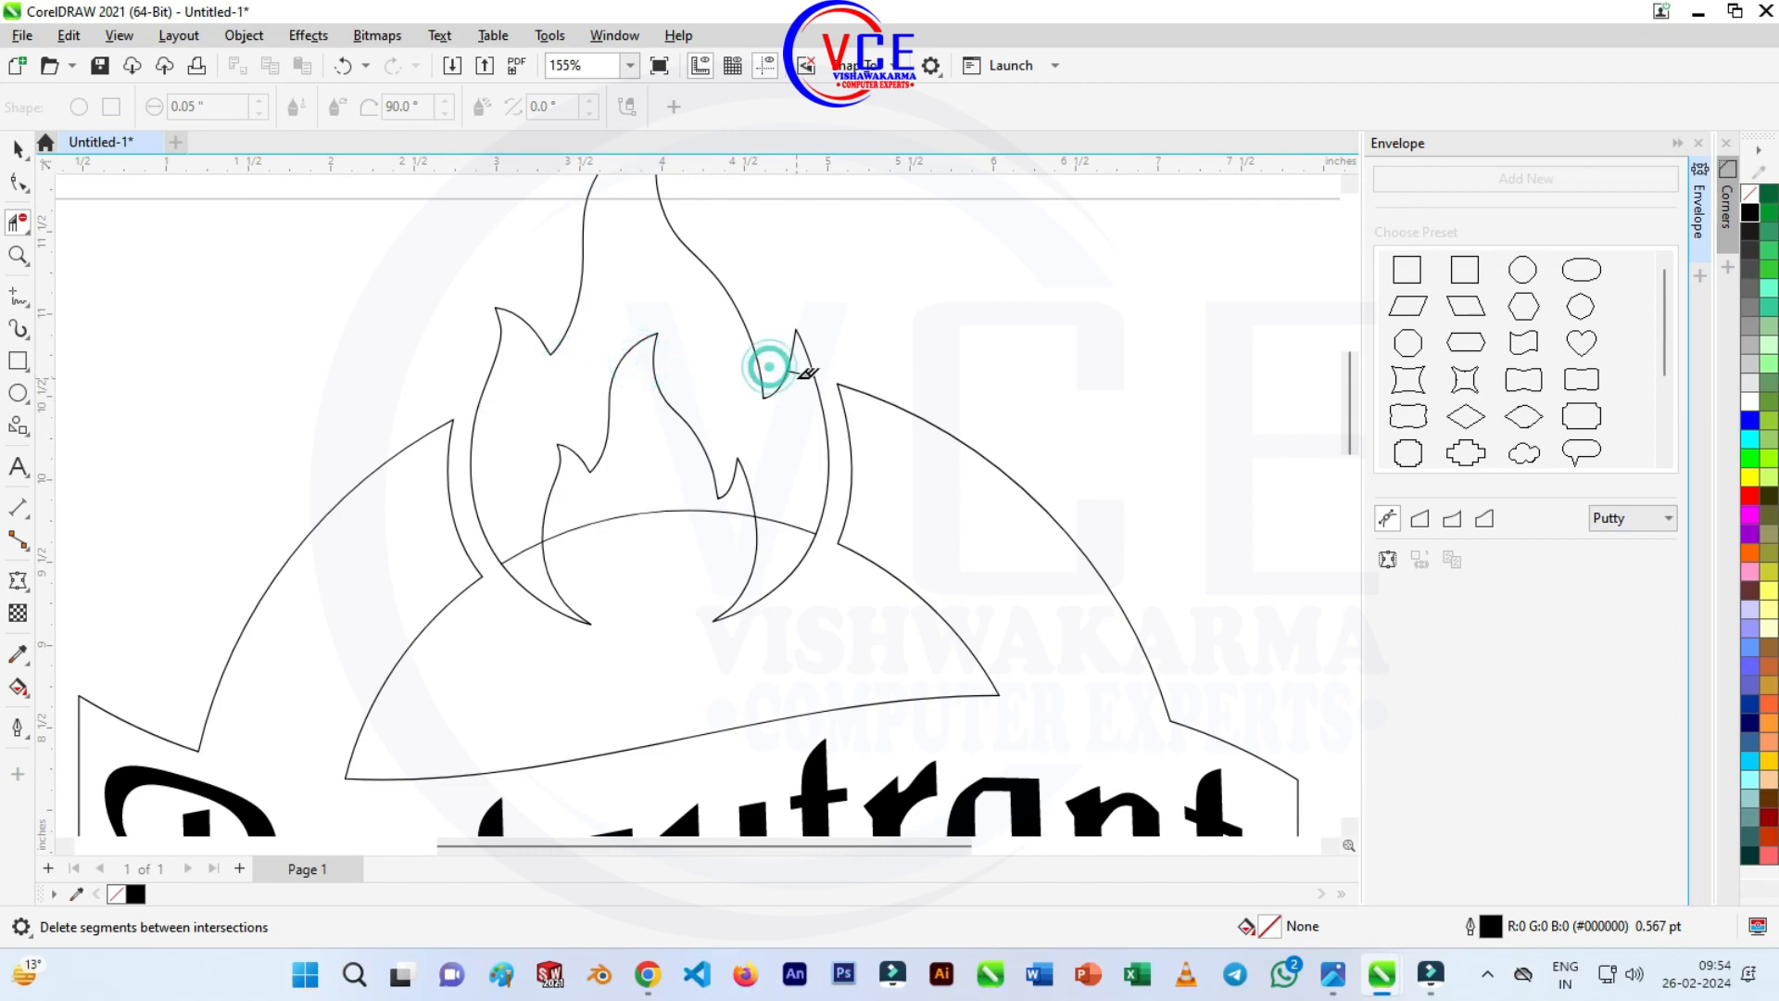
{"action": "left_click", "coordinate": [794, 371]}
{"action": "left_click", "coordinate": [787, 519]}
{"action": "left_click", "coordinate": [665, 507]}
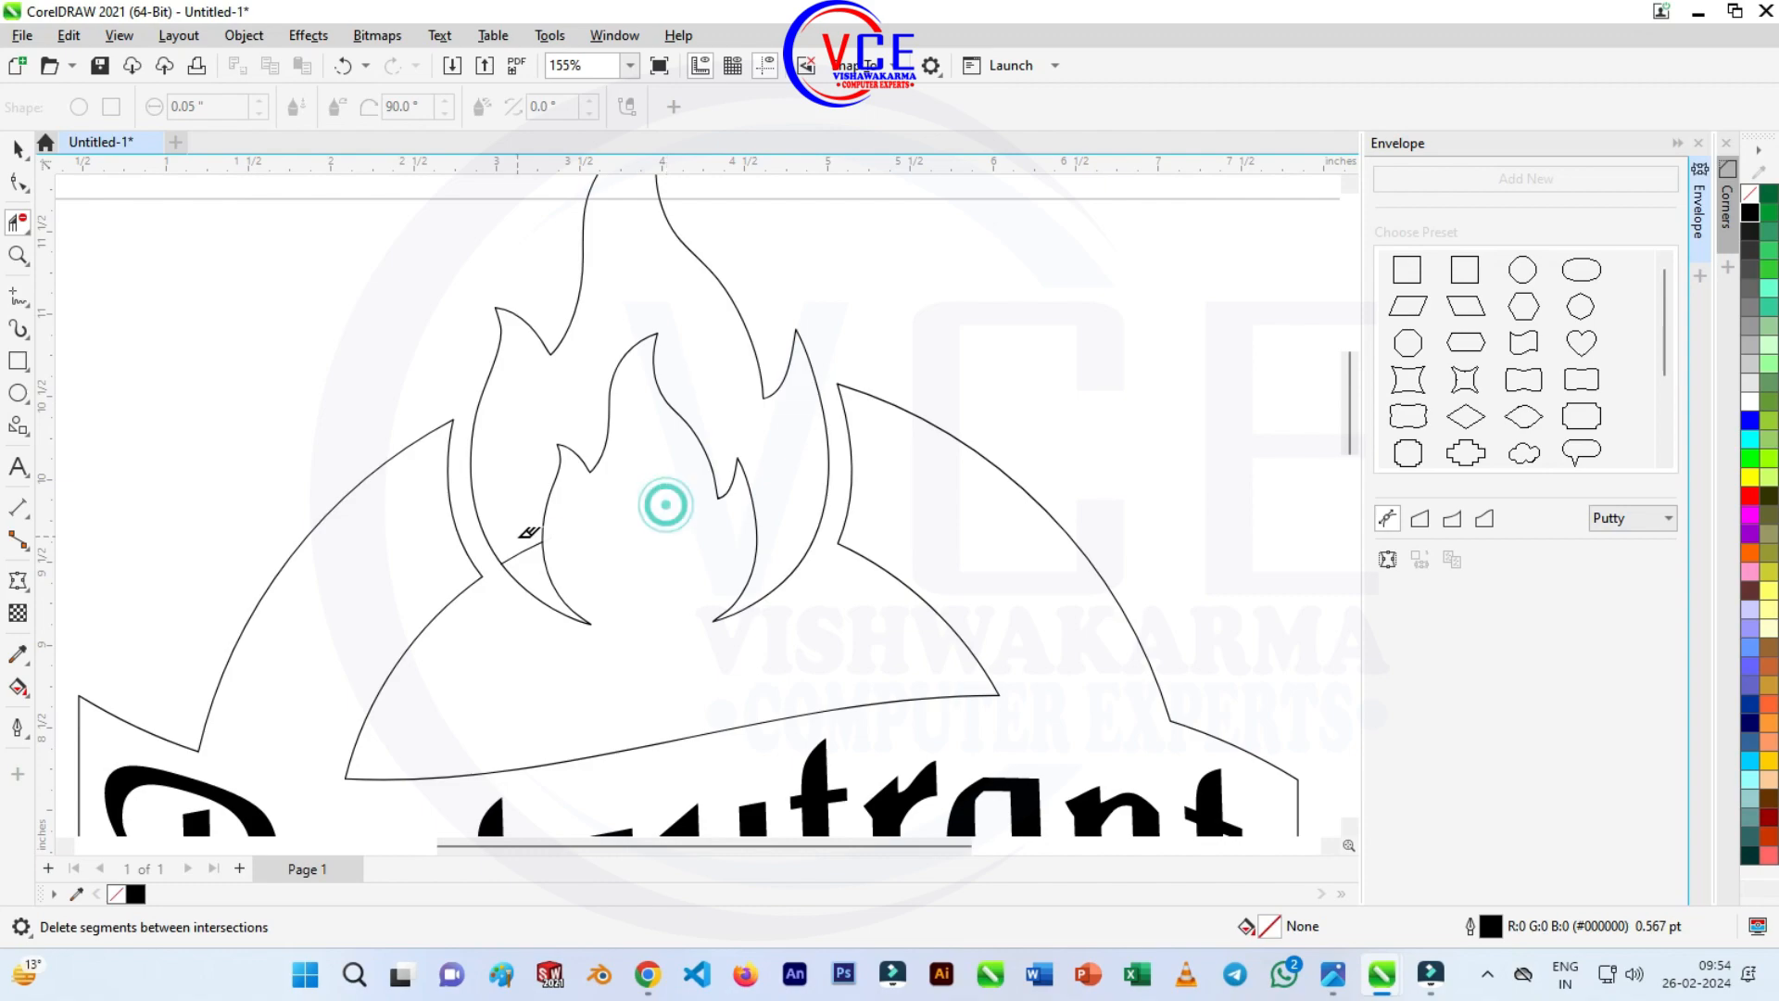
{"action": "left_click", "coordinate": [525, 548]}
{"action": "left_click", "coordinate": [17, 148]}
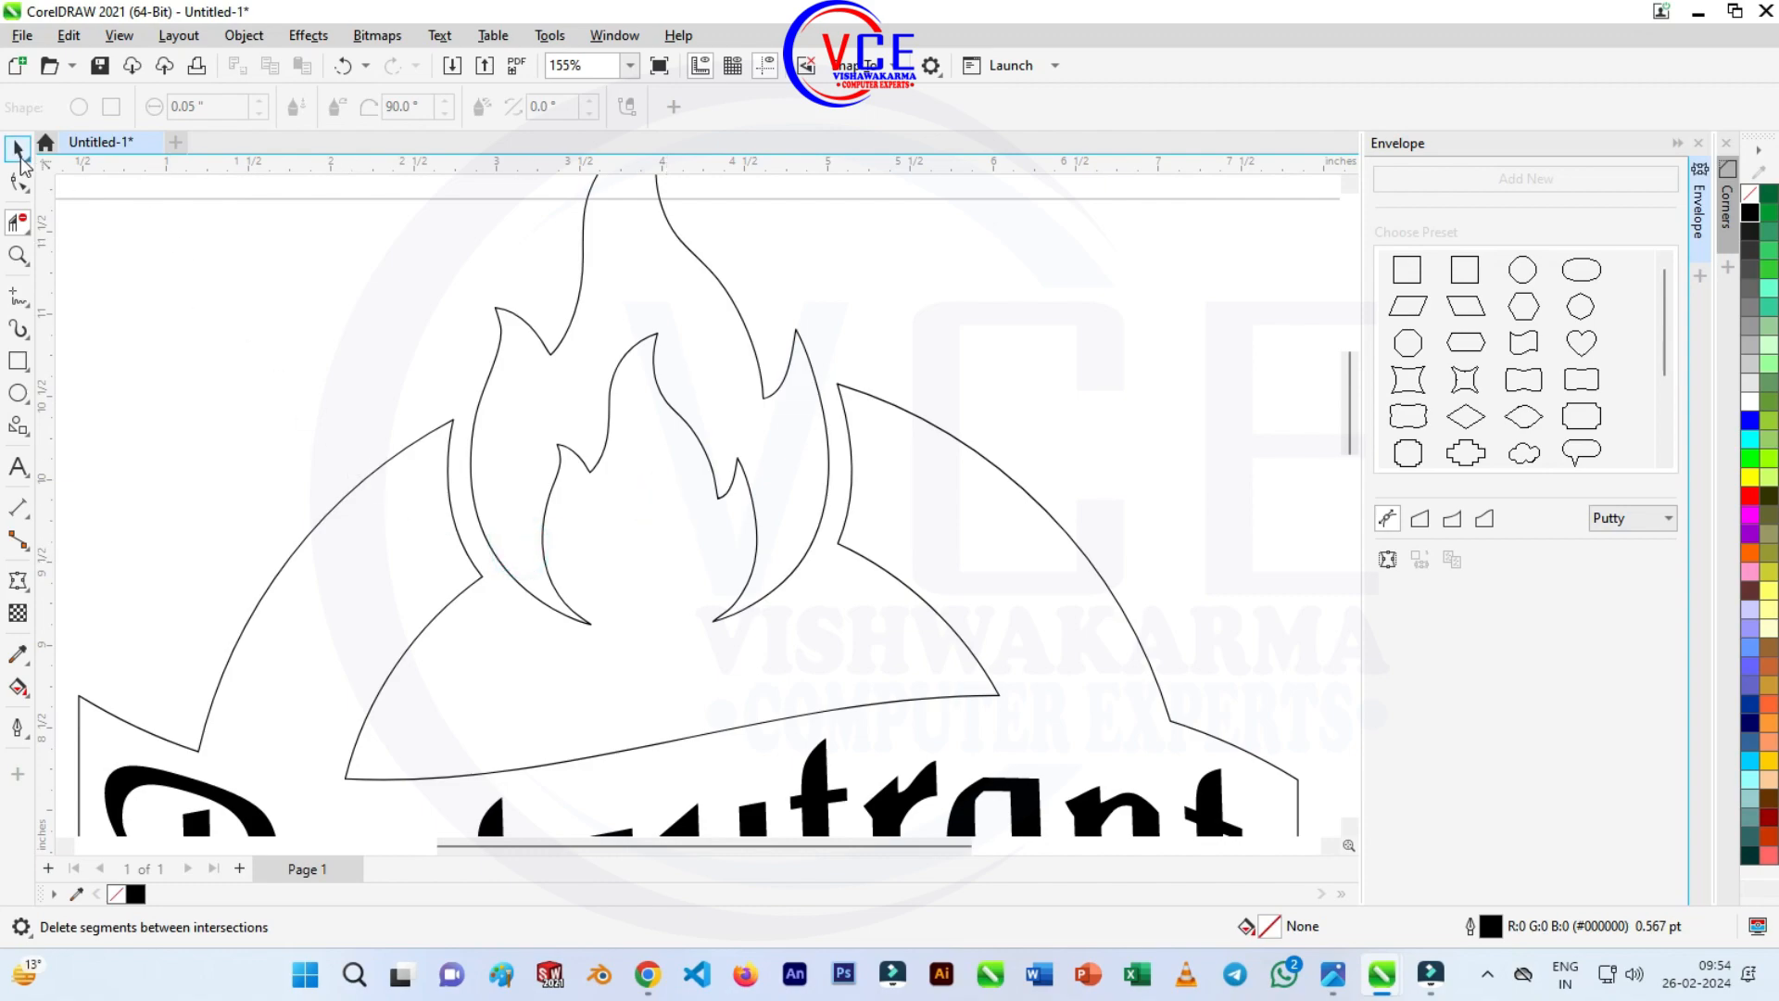
Fill the flame shape with red and a black hairline outline using Smart Fill.
{"action": "left_click", "coordinate": [22, 689]}
{"action": "left_click", "coordinate": [96, 704]}
{"action": "left_click", "coordinate": [688, 362]}
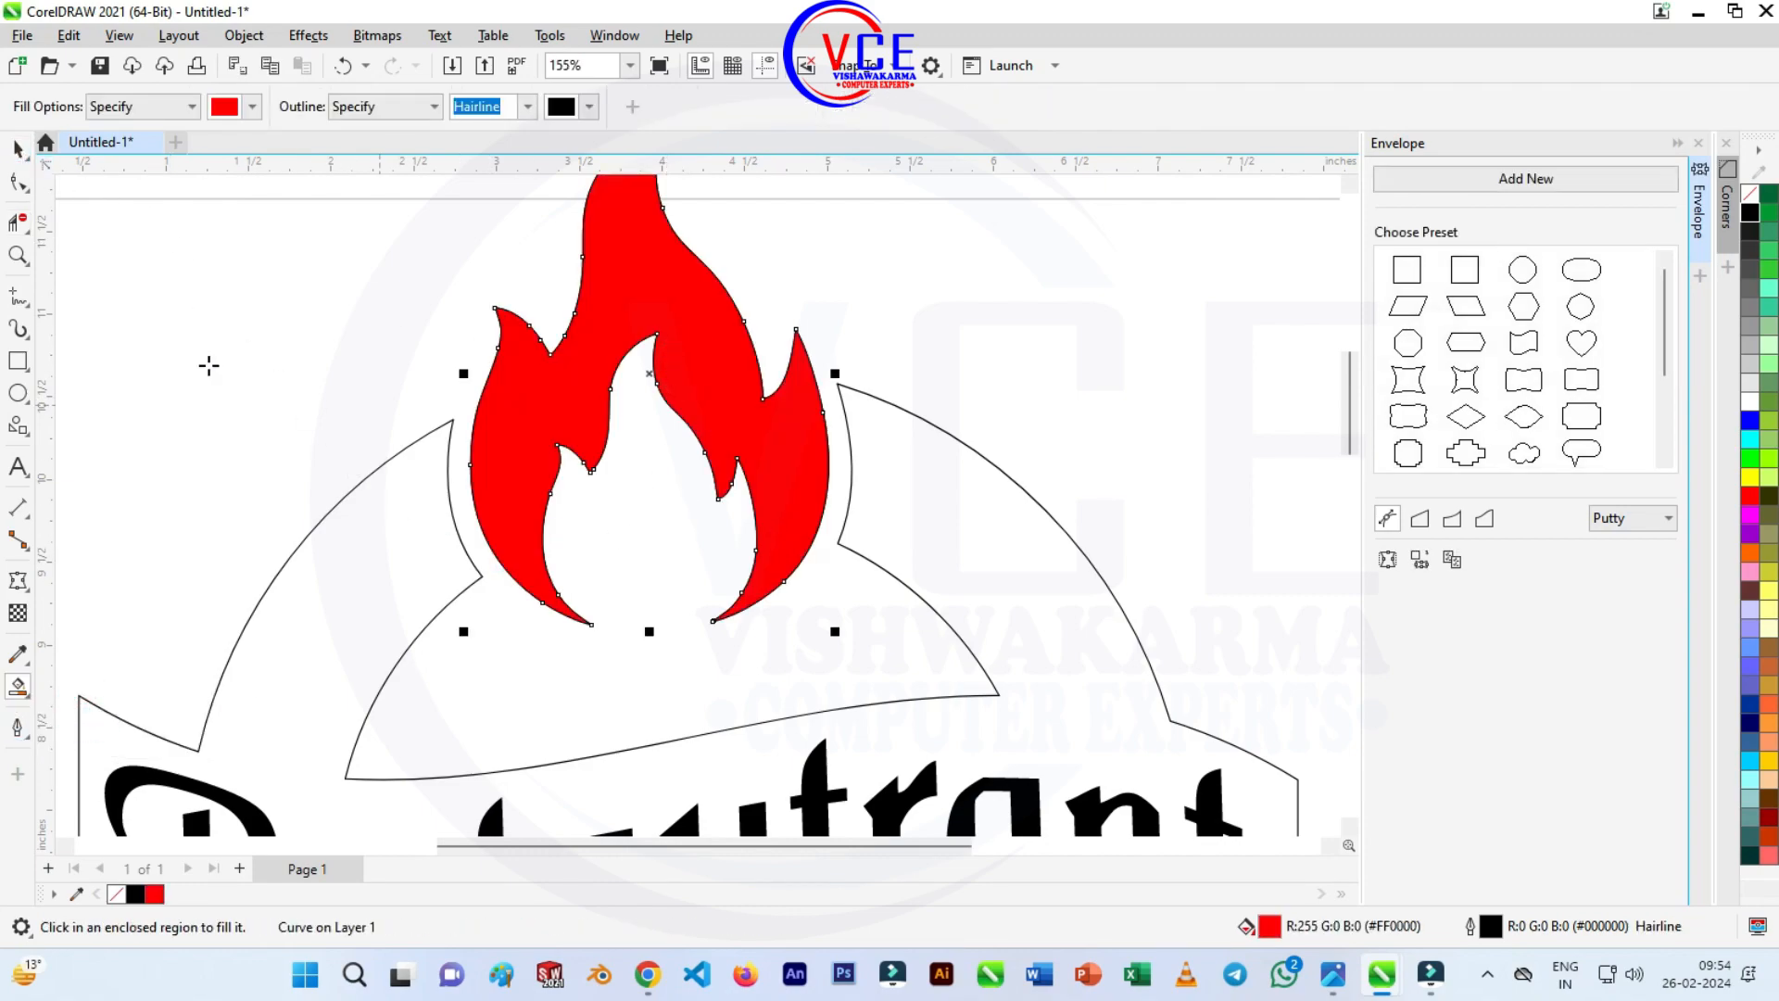
Draw a circle about 0.373 inch wide in the ring section just left of the flame.
{"action": "scroll", "coordinate": [554, 519], "scroll_direction": "down", "scroll_amount": 3}
{"action": "left_click", "coordinate": [18, 150]}
{"action": "left_click", "coordinate": [794, 257]}
{"action": "scroll", "coordinate": [703, 317], "scroll_direction": "down", "scroll_amount": 2}
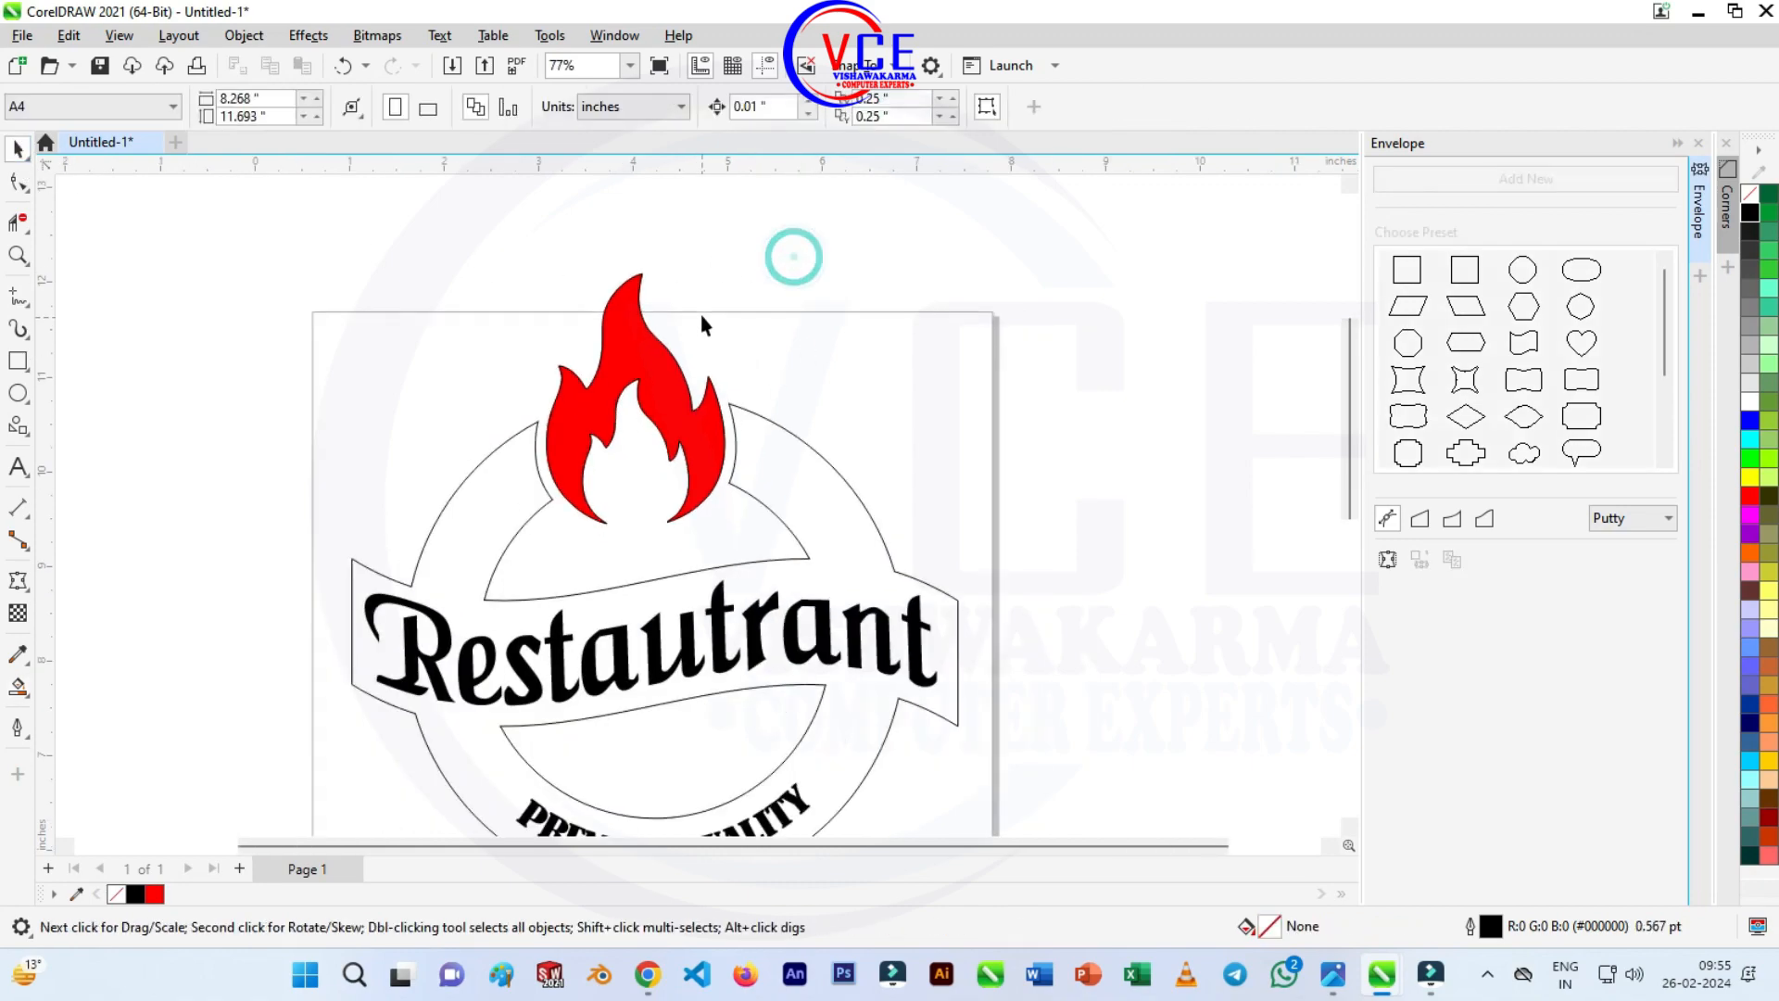
{"action": "scroll", "coordinate": [702, 323], "scroll_direction": "down", "scroll_amount": 1}
{"action": "scroll", "coordinate": [492, 393], "scroll_direction": "up", "scroll_amount": 4}
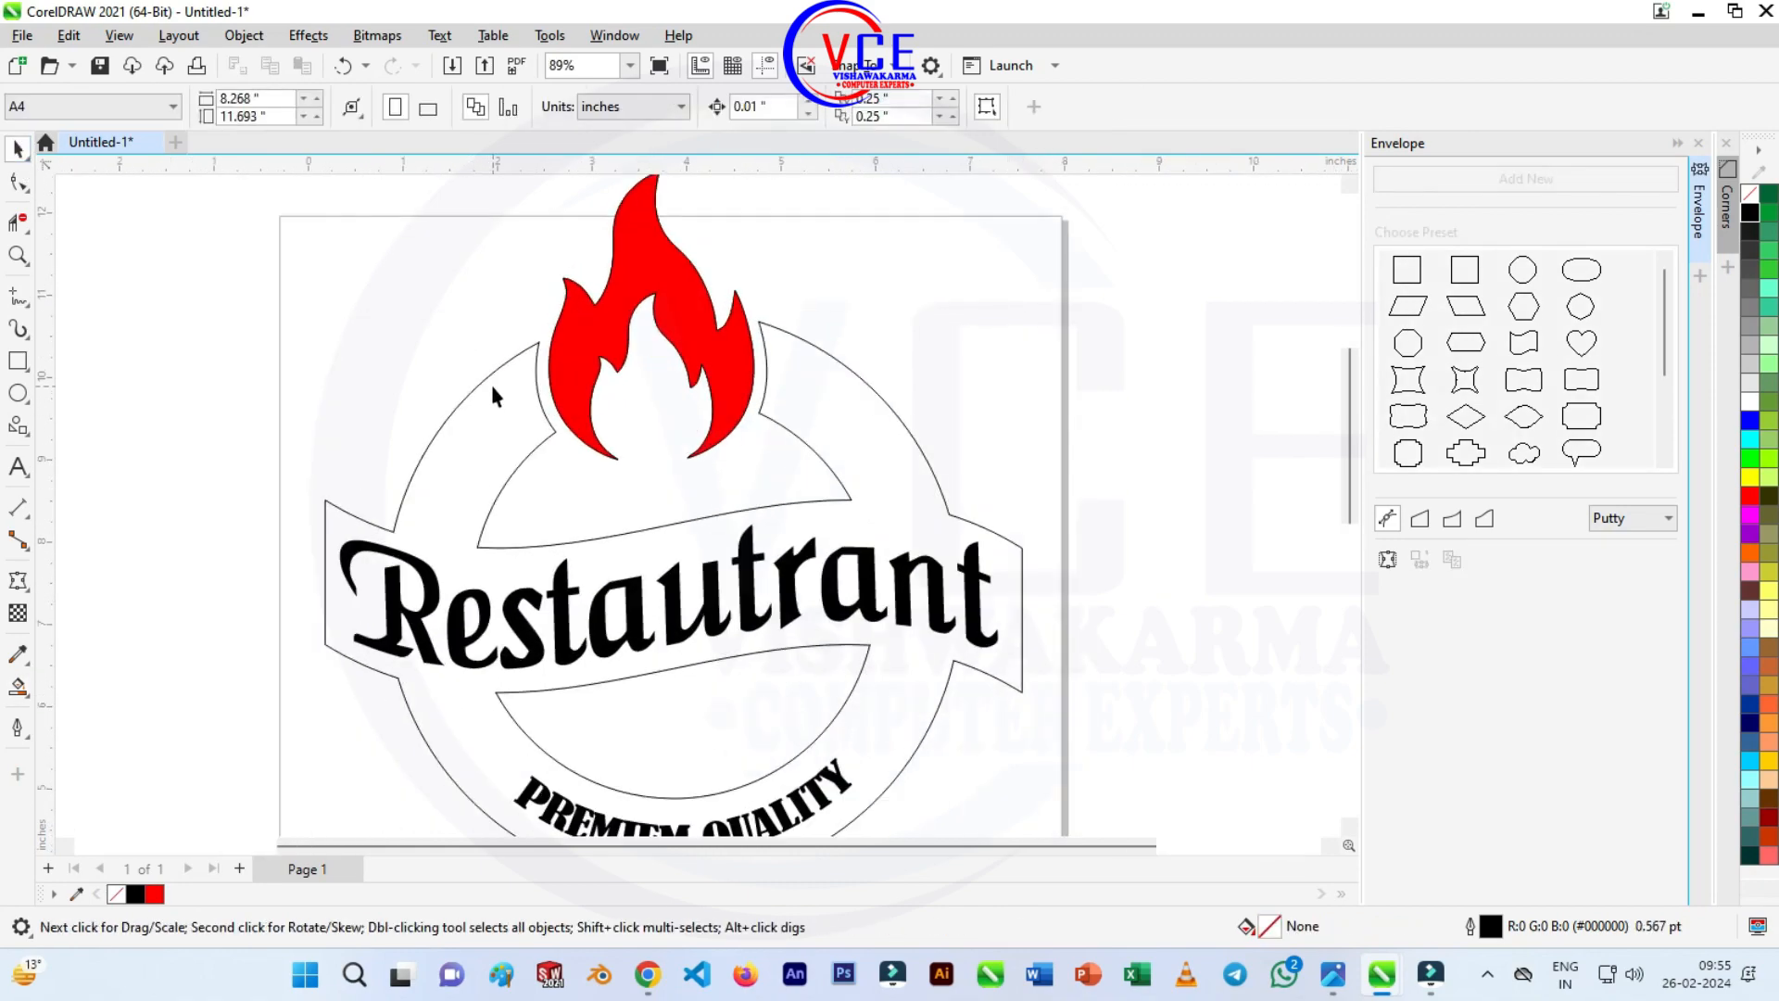
{"action": "key", "text": "F7"}
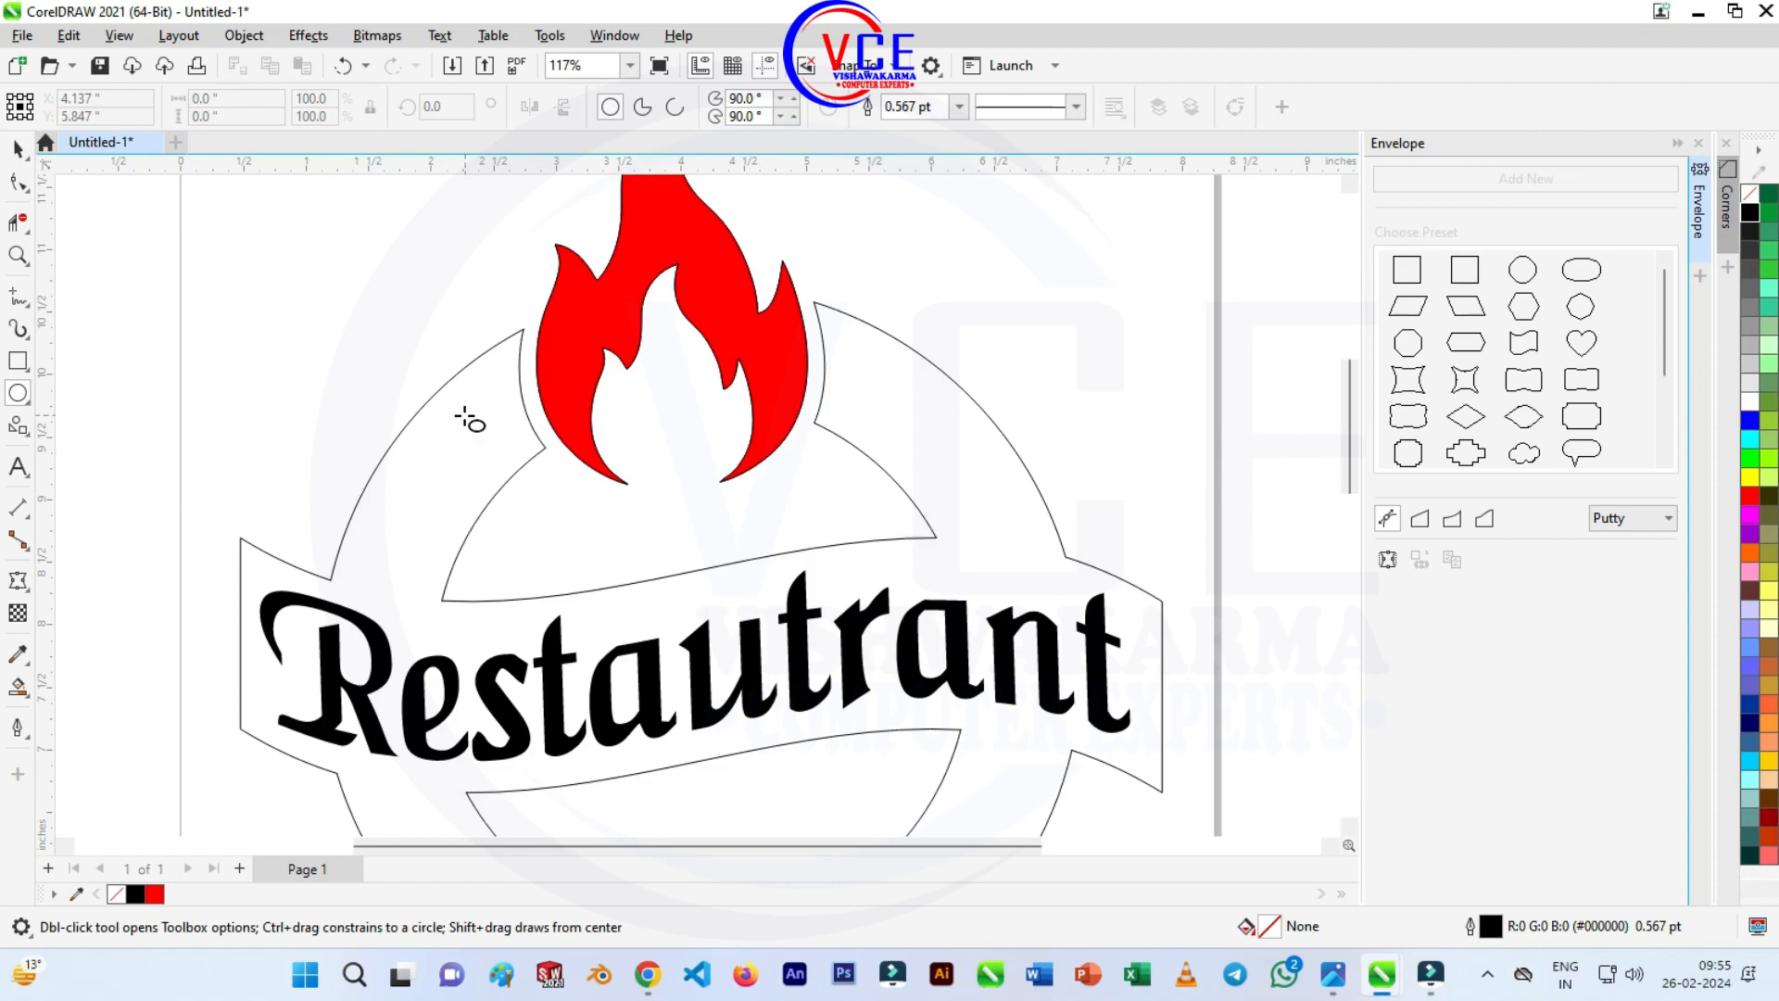
{"action": "left_click_drag", "start_coordinate": [473, 404], "coordinate": [515, 453]}
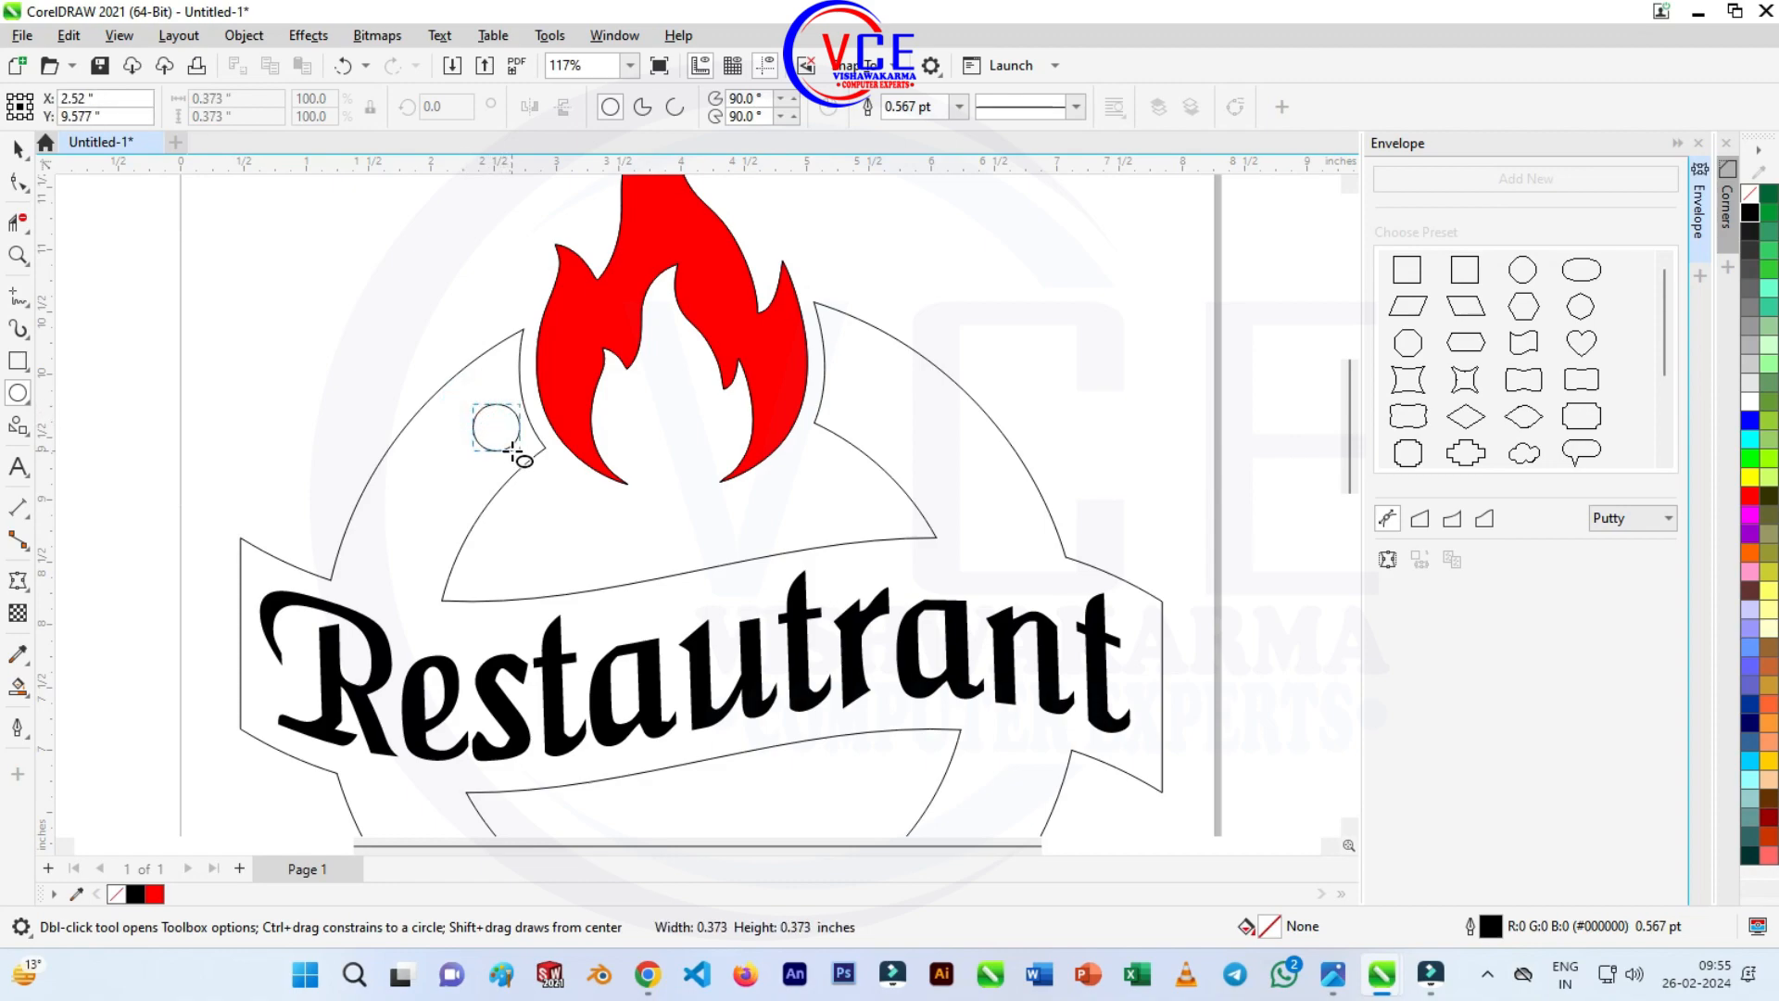
{"action": "key", "text": "space"}
Place a copy of the circle, reduced to about 0.129 inch, near the lower end of the same ring section.
{"action": "scroll", "coordinate": [444, 394], "scroll_direction": "up", "scroll_amount": 3}
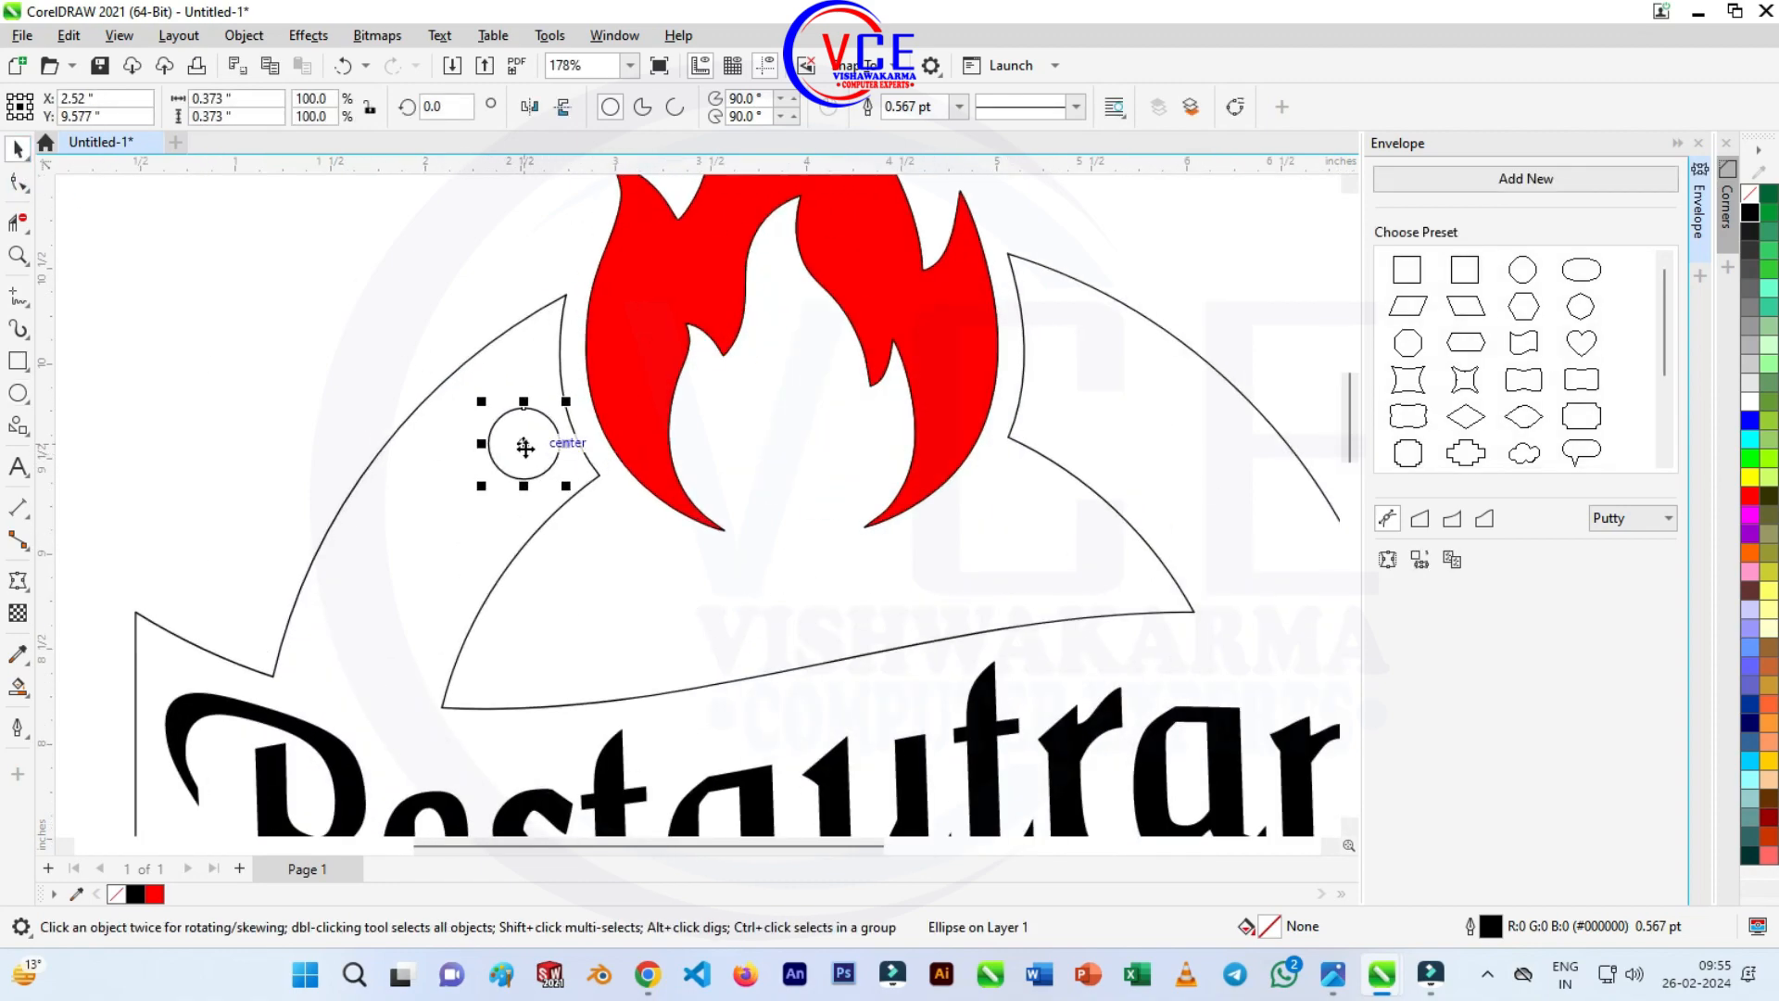
{"action": "left_click_drag", "start_coordinate": [525, 448], "coordinate": [372, 654]}
{"action": "key", "text": "ctrl+z"}
{"action": "left_click_drag", "start_coordinate": [503, 446], "coordinate": [410, 664]}
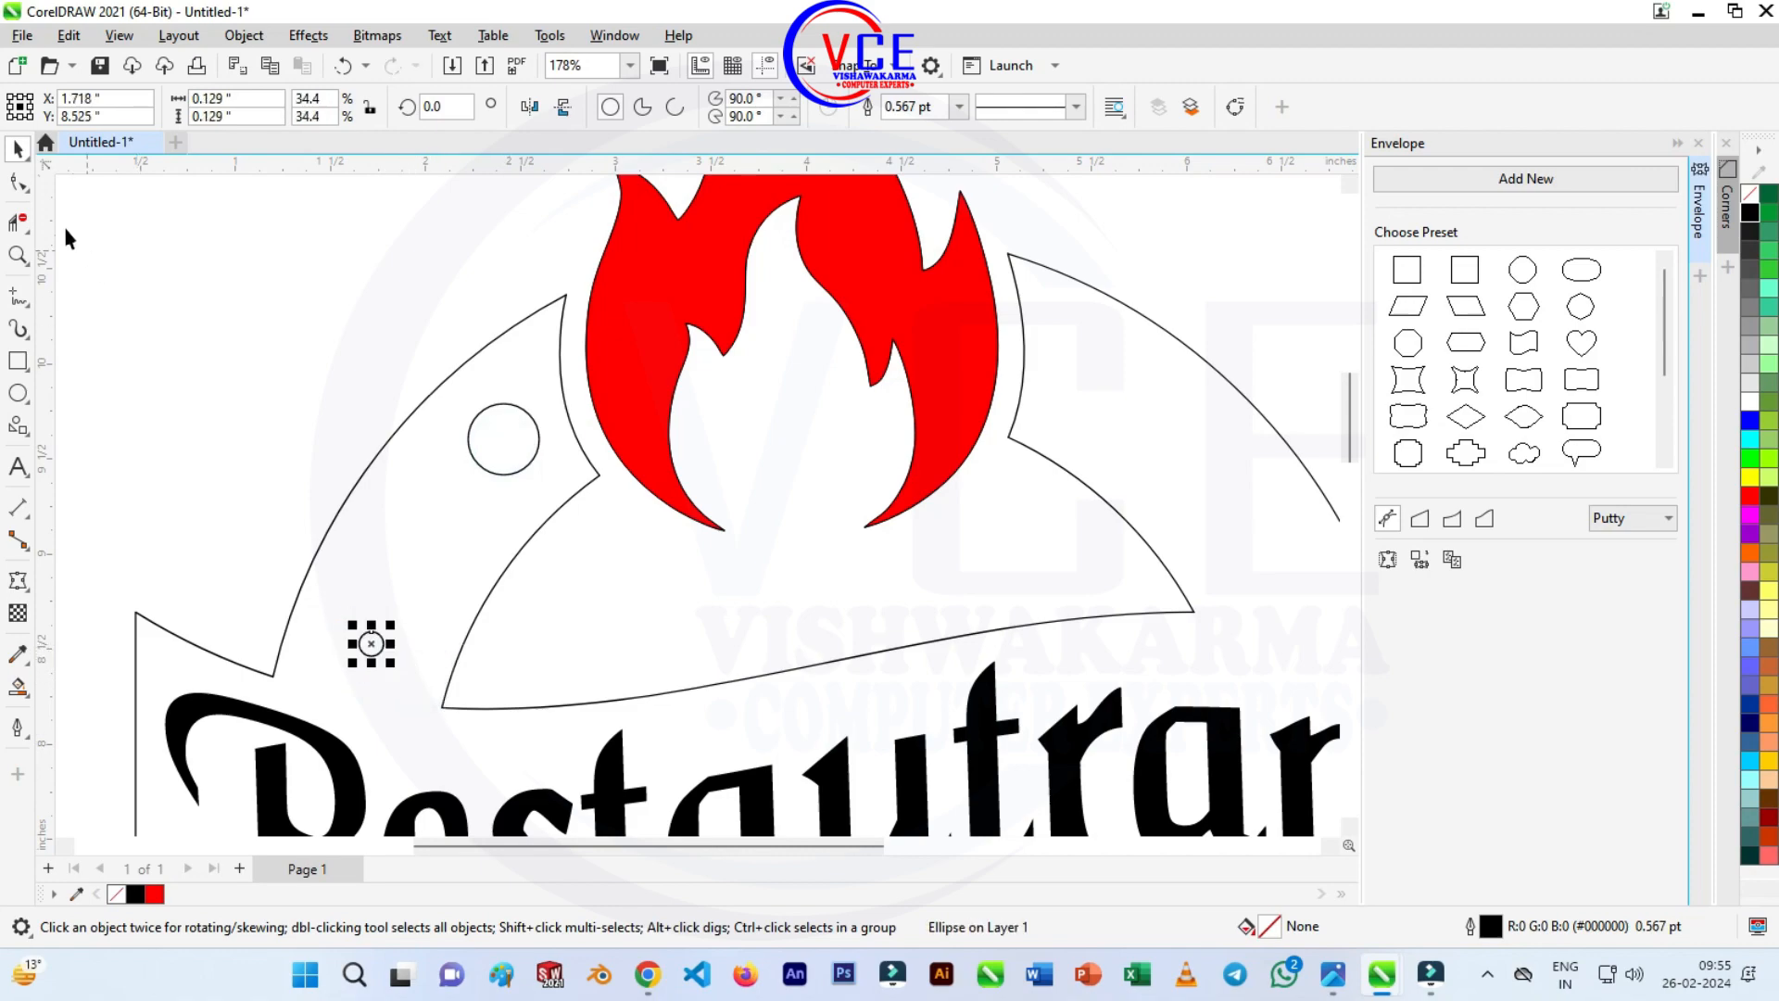
Fill both the large and the small circle with orange.
{"action": "left_click", "coordinate": [184, 240]}
{"action": "left_click", "coordinate": [503, 473]}
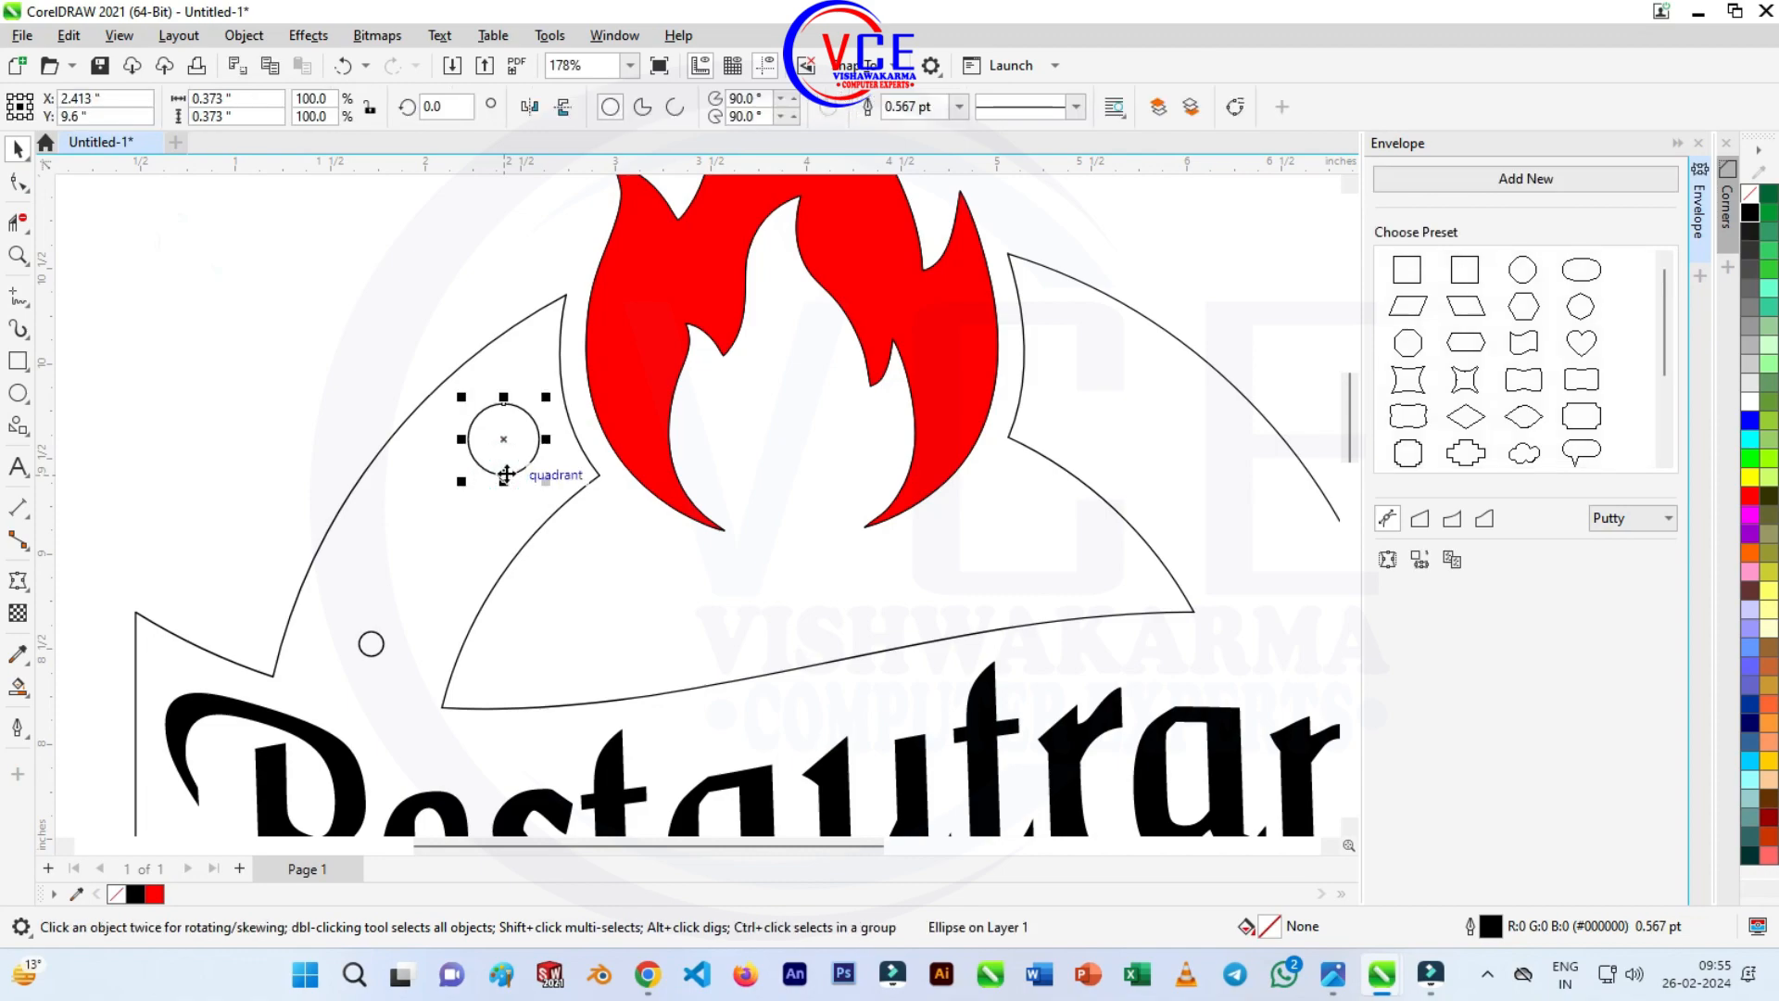
{"action": "left_click", "coordinate": [1750, 553]}
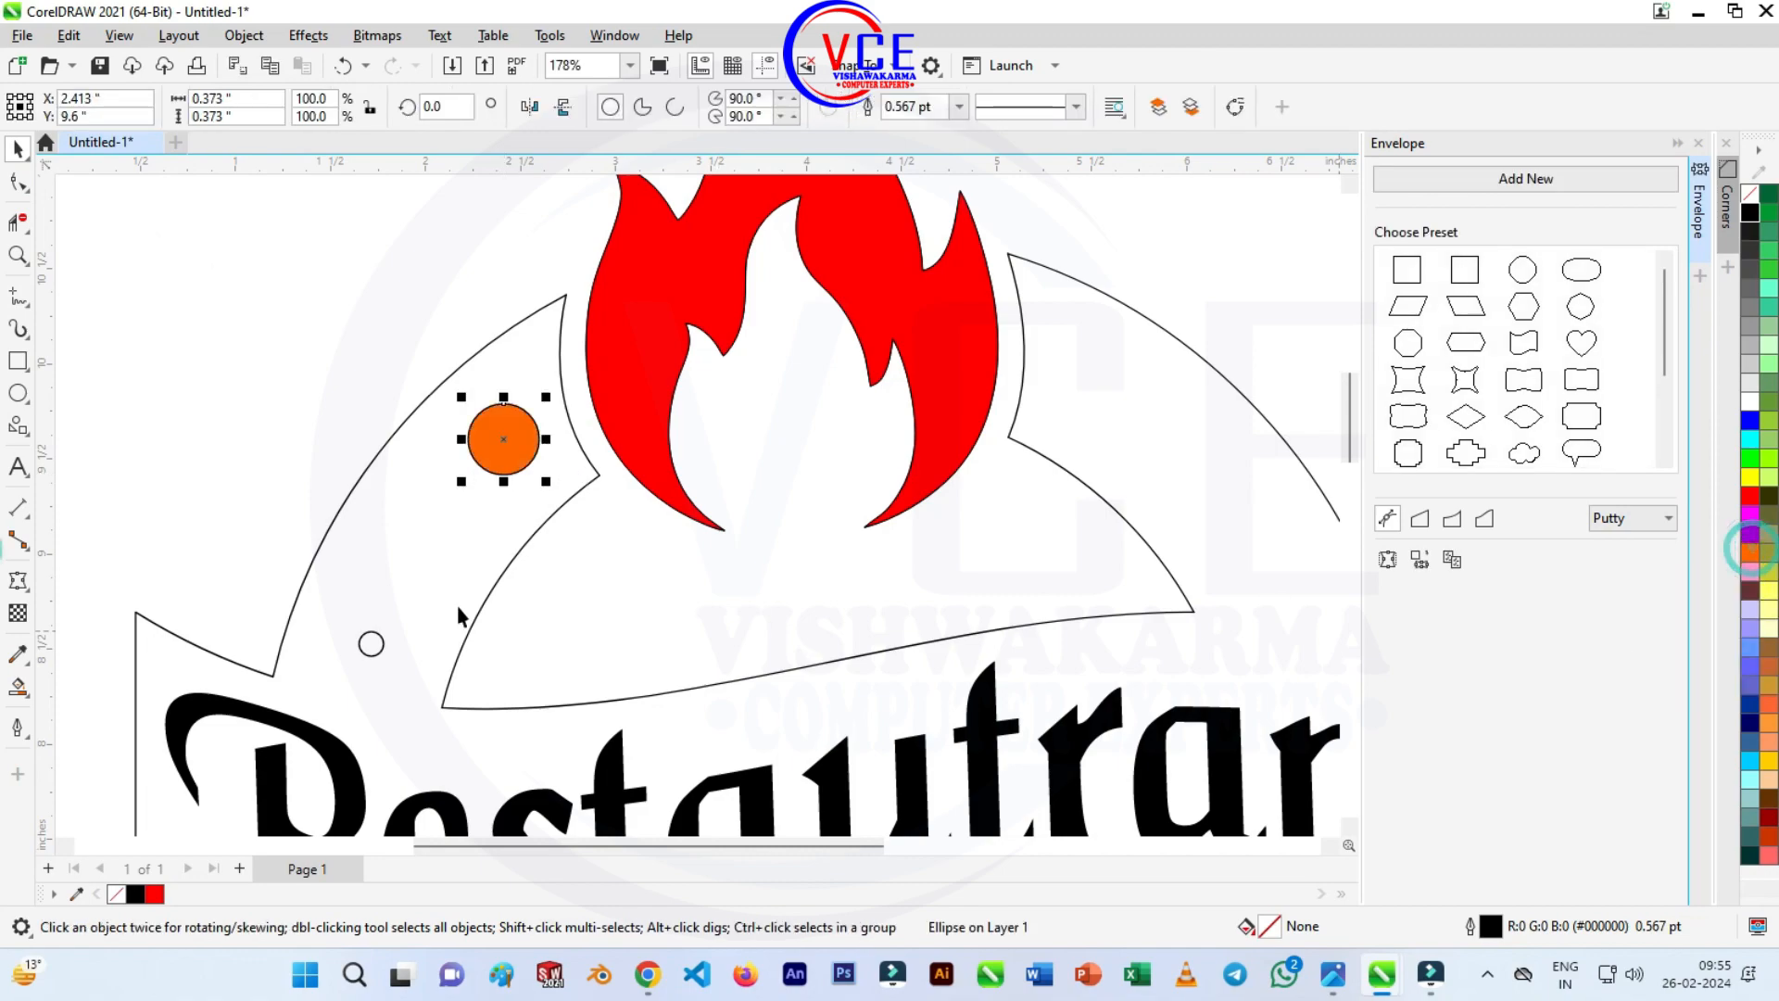
{"action": "left_click", "coordinate": [371, 644]}
{"action": "left_click", "coordinate": [1750, 552]}
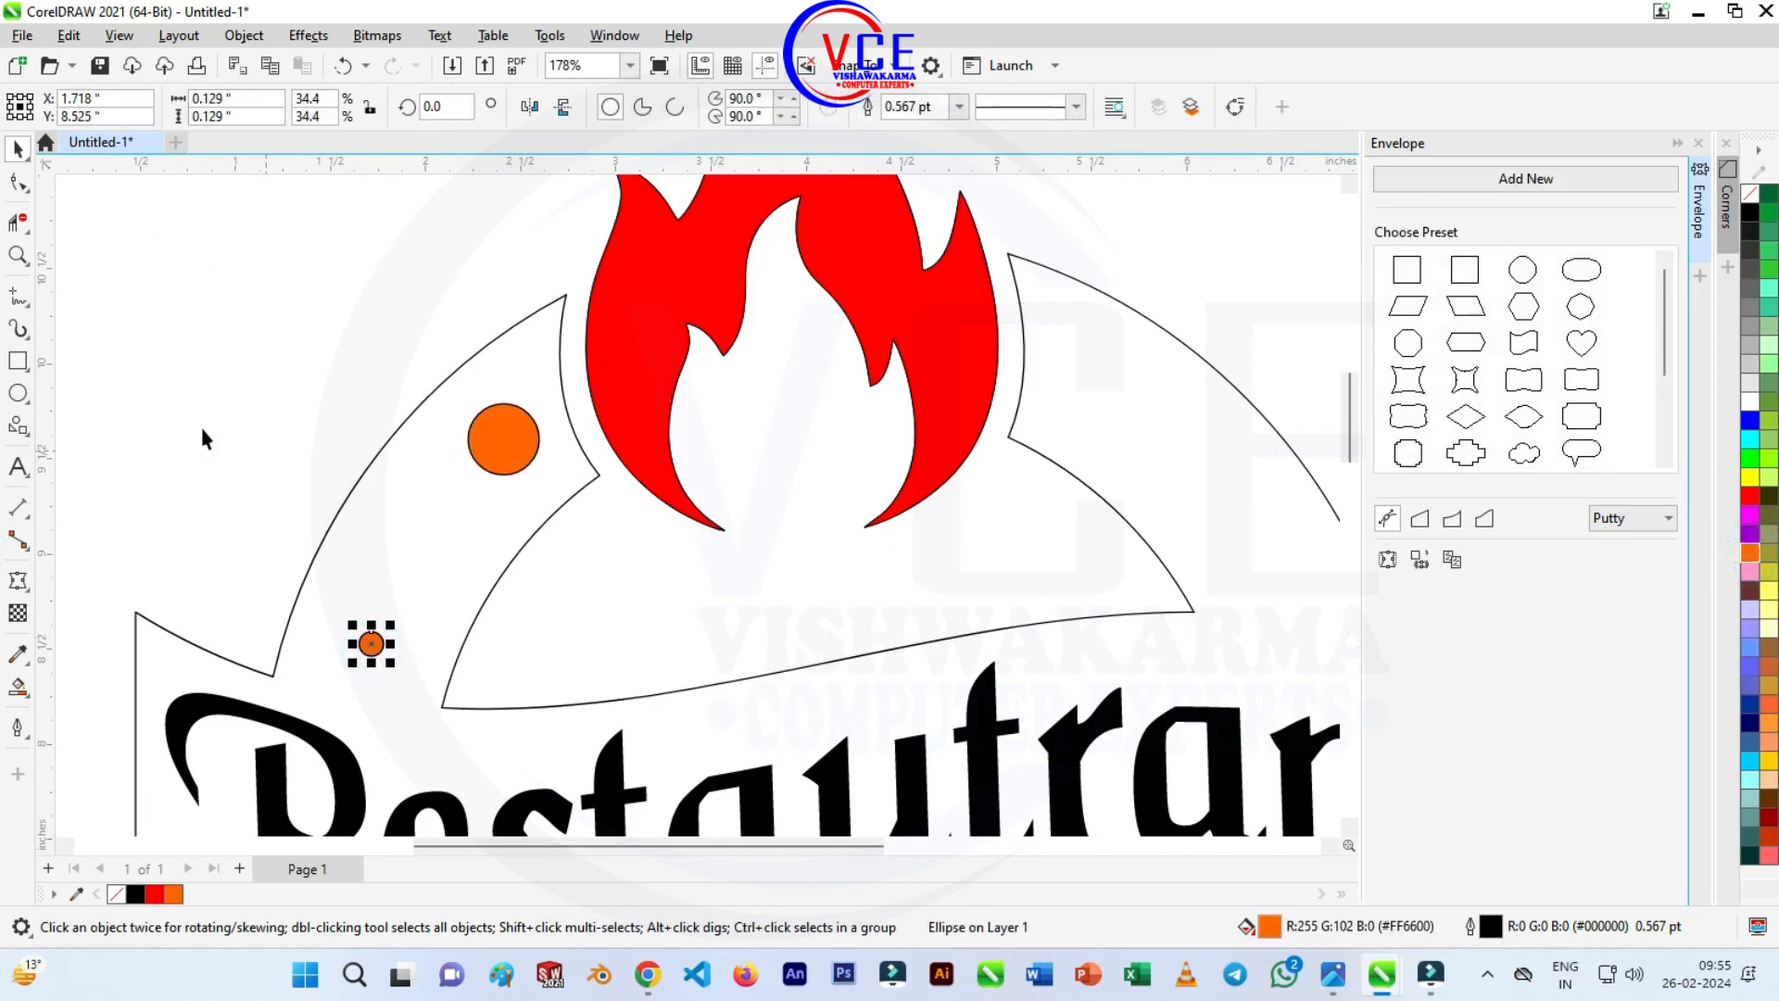
Remove the outline from the two orange circles.
{"action": "left_click", "coordinate": [472, 432]}
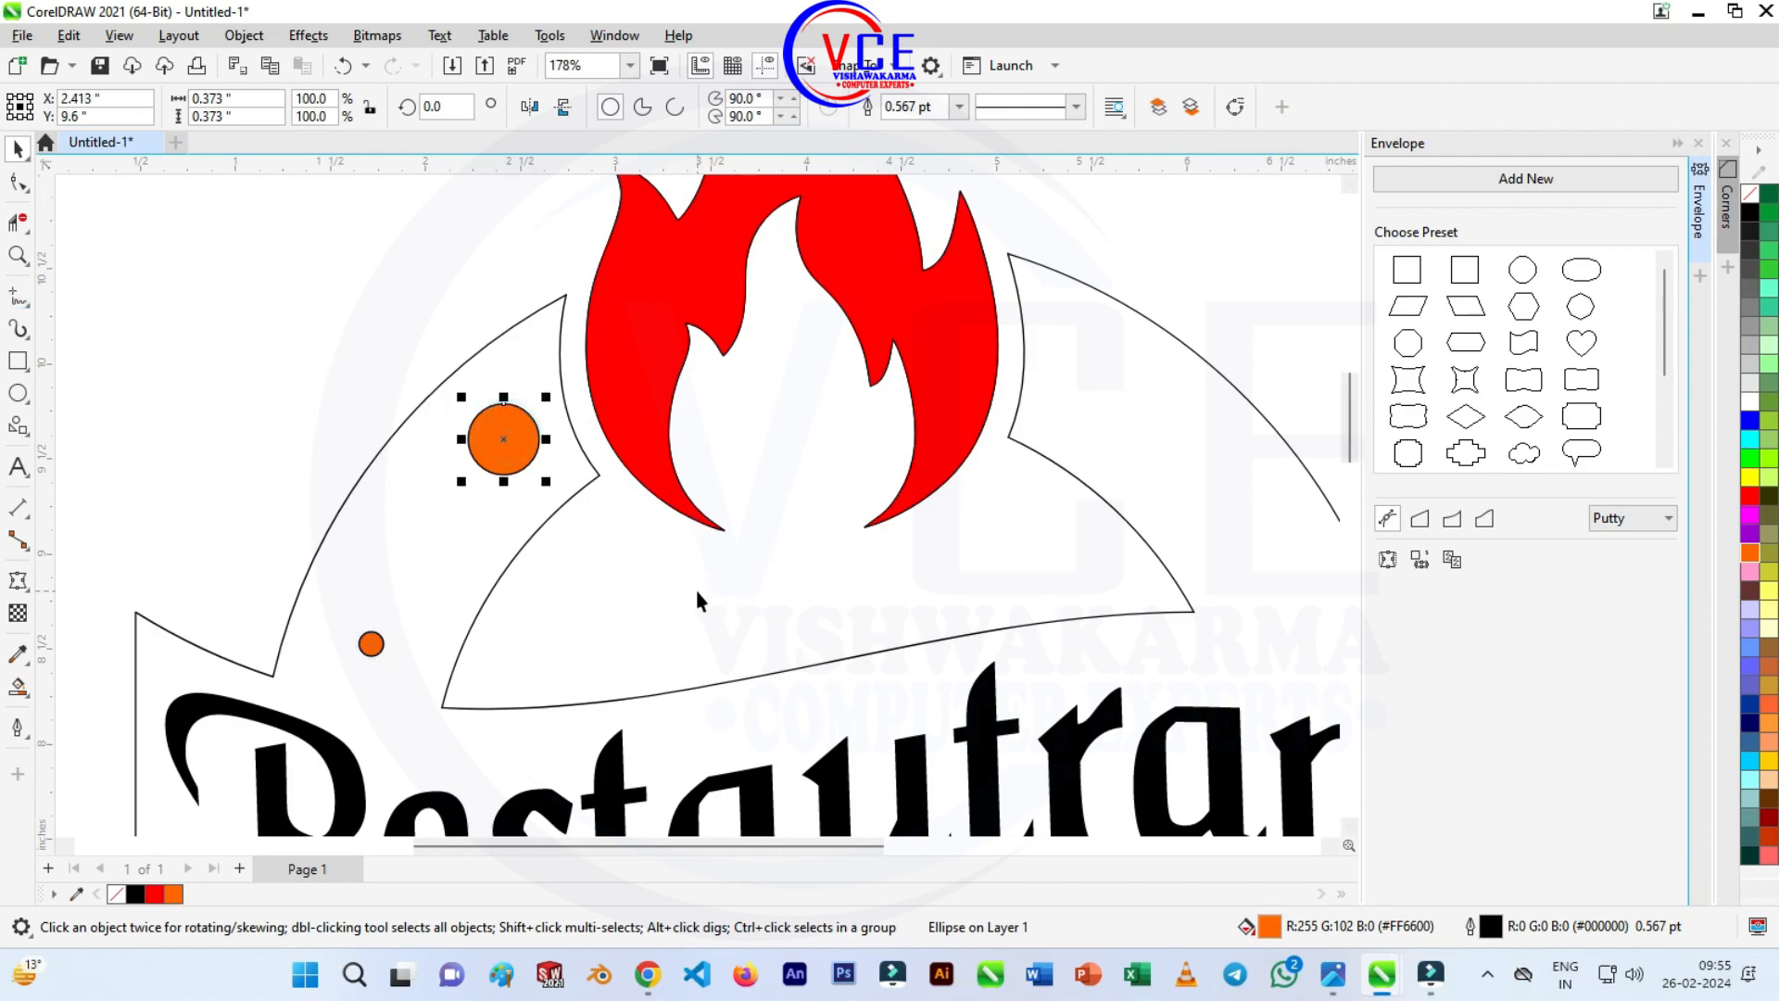
{"action": "left_click", "coordinate": [371, 643], "text": "shift"}
{"action": "right_click", "coordinate": [1750, 193]}
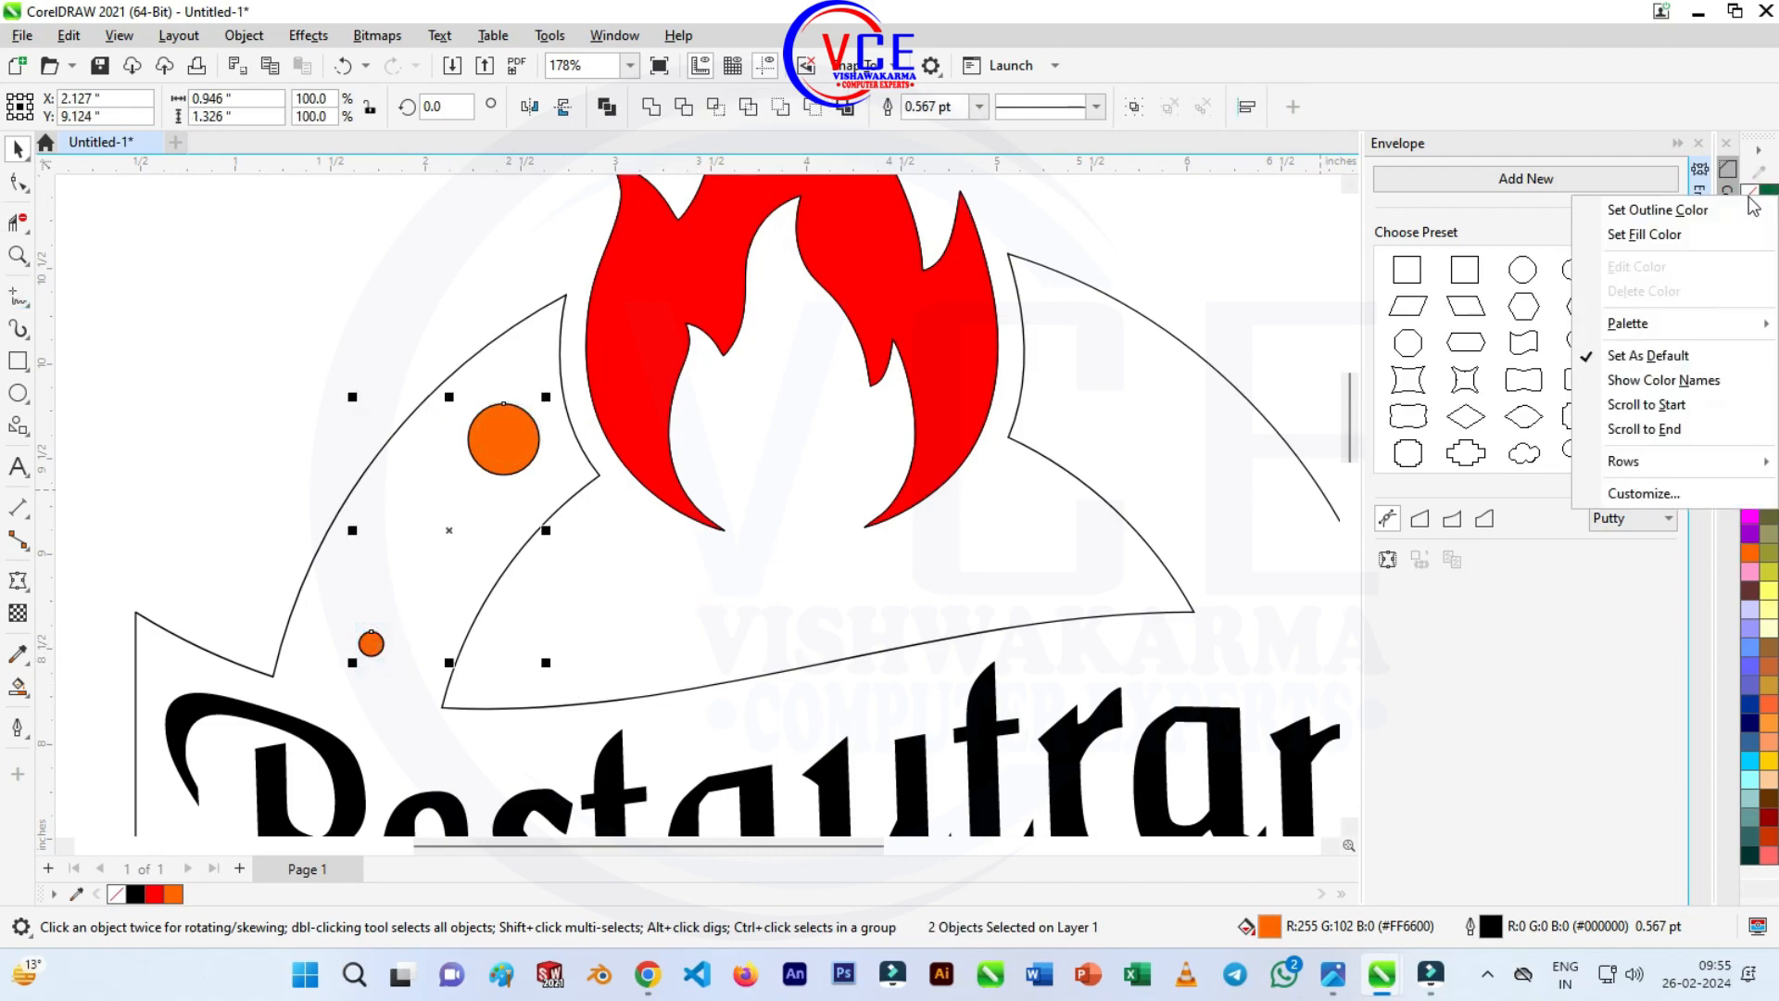
{"action": "left_click", "coordinate": [1622, 206]}
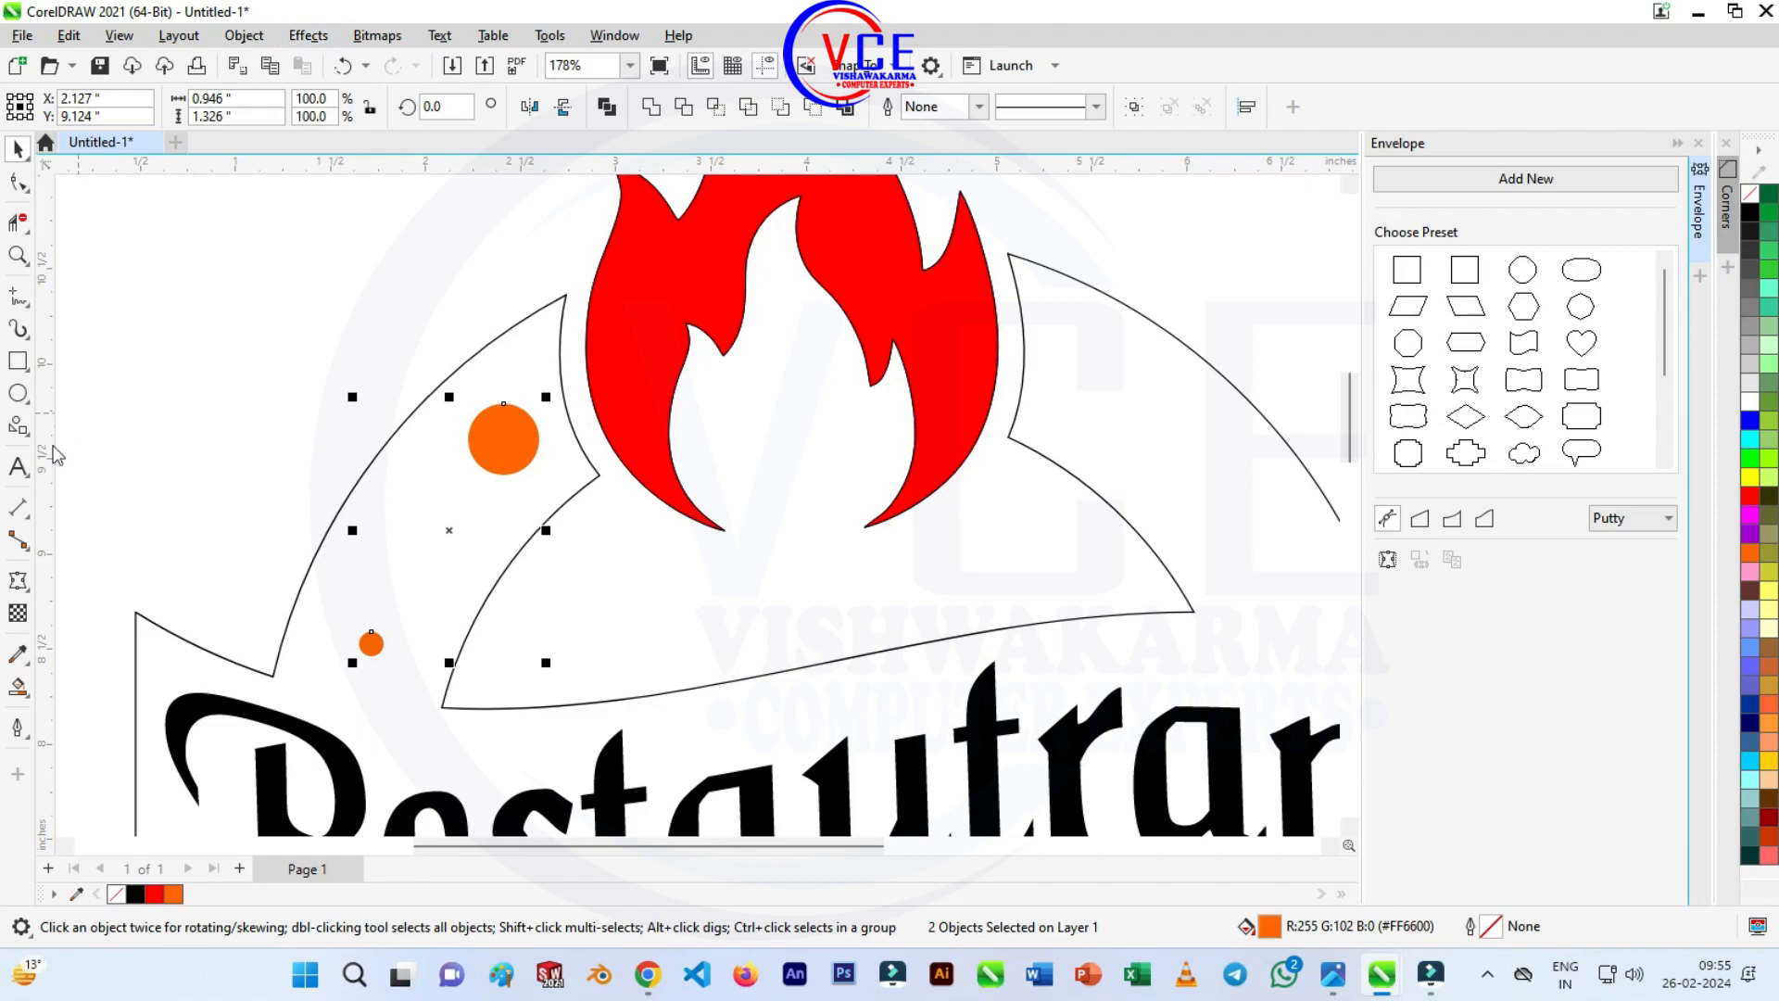
Blend the large orange circle into the small one with the Blend tool.
{"action": "left_click", "coordinate": [28, 588]}
{"action": "left_click", "coordinate": [27, 588]}
{"action": "left_click", "coordinate": [28, 589]}
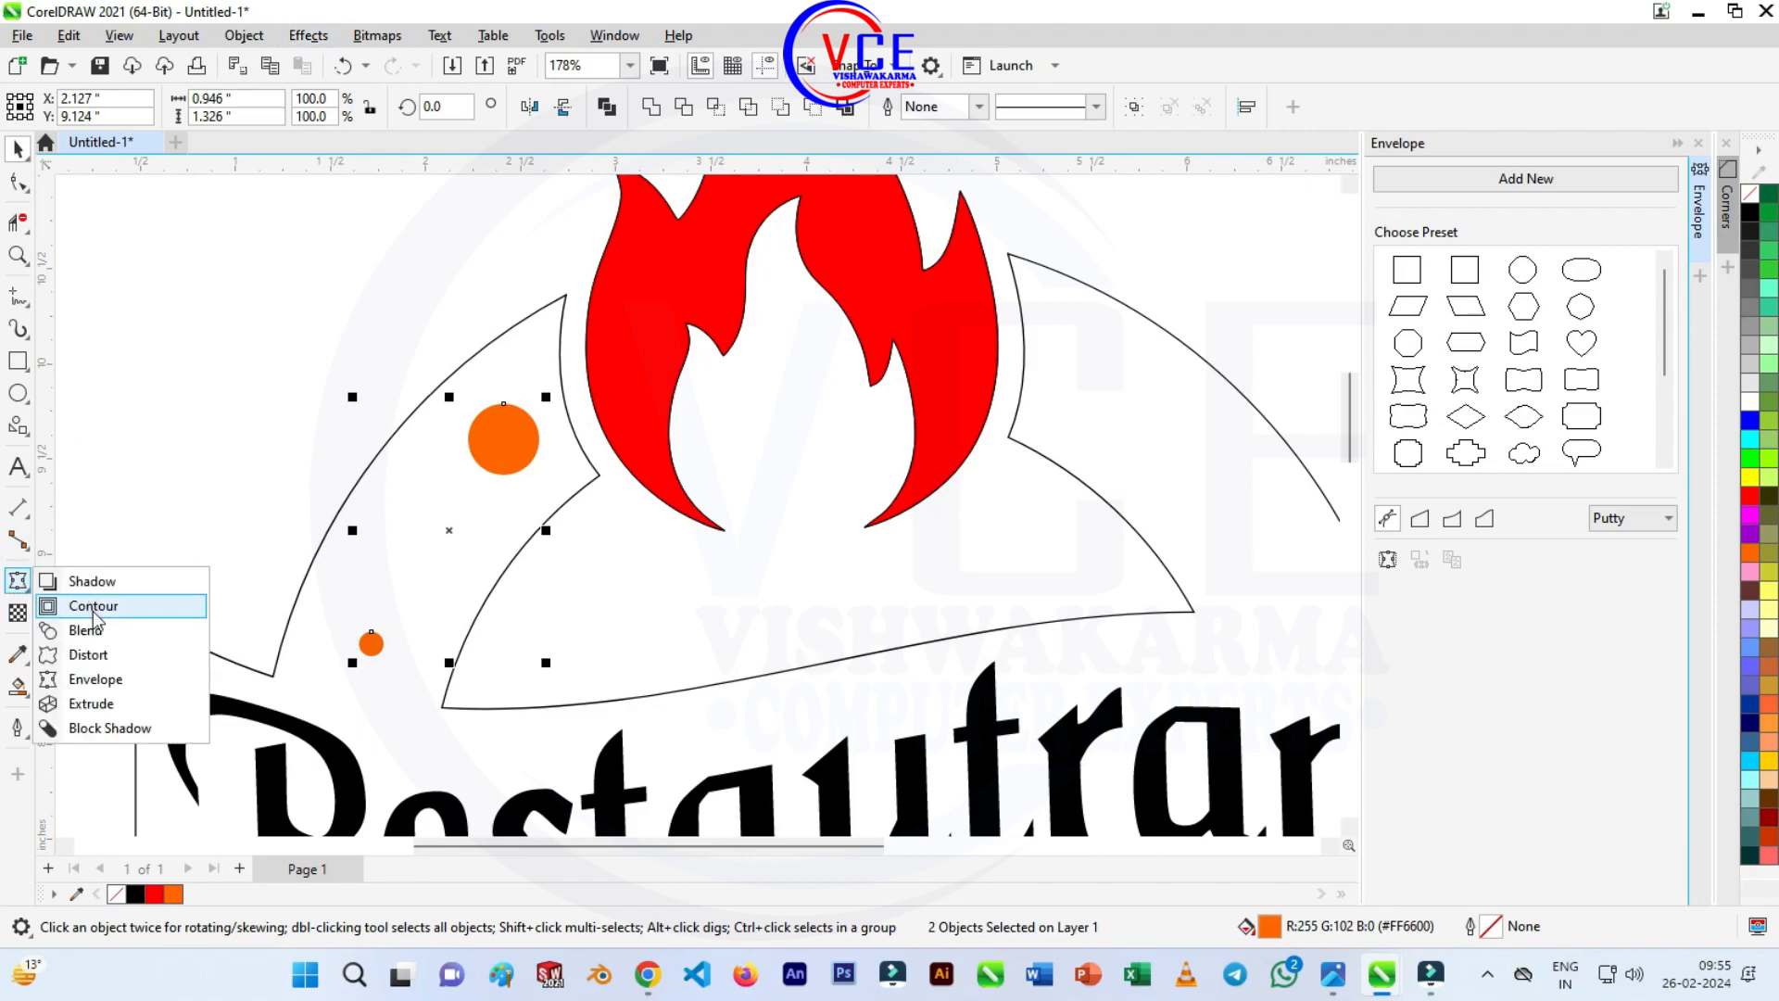
{"action": "left_click", "coordinate": [90, 628]}
{"action": "left_click_drag", "start_coordinate": [503, 439], "coordinate": [370, 643]}
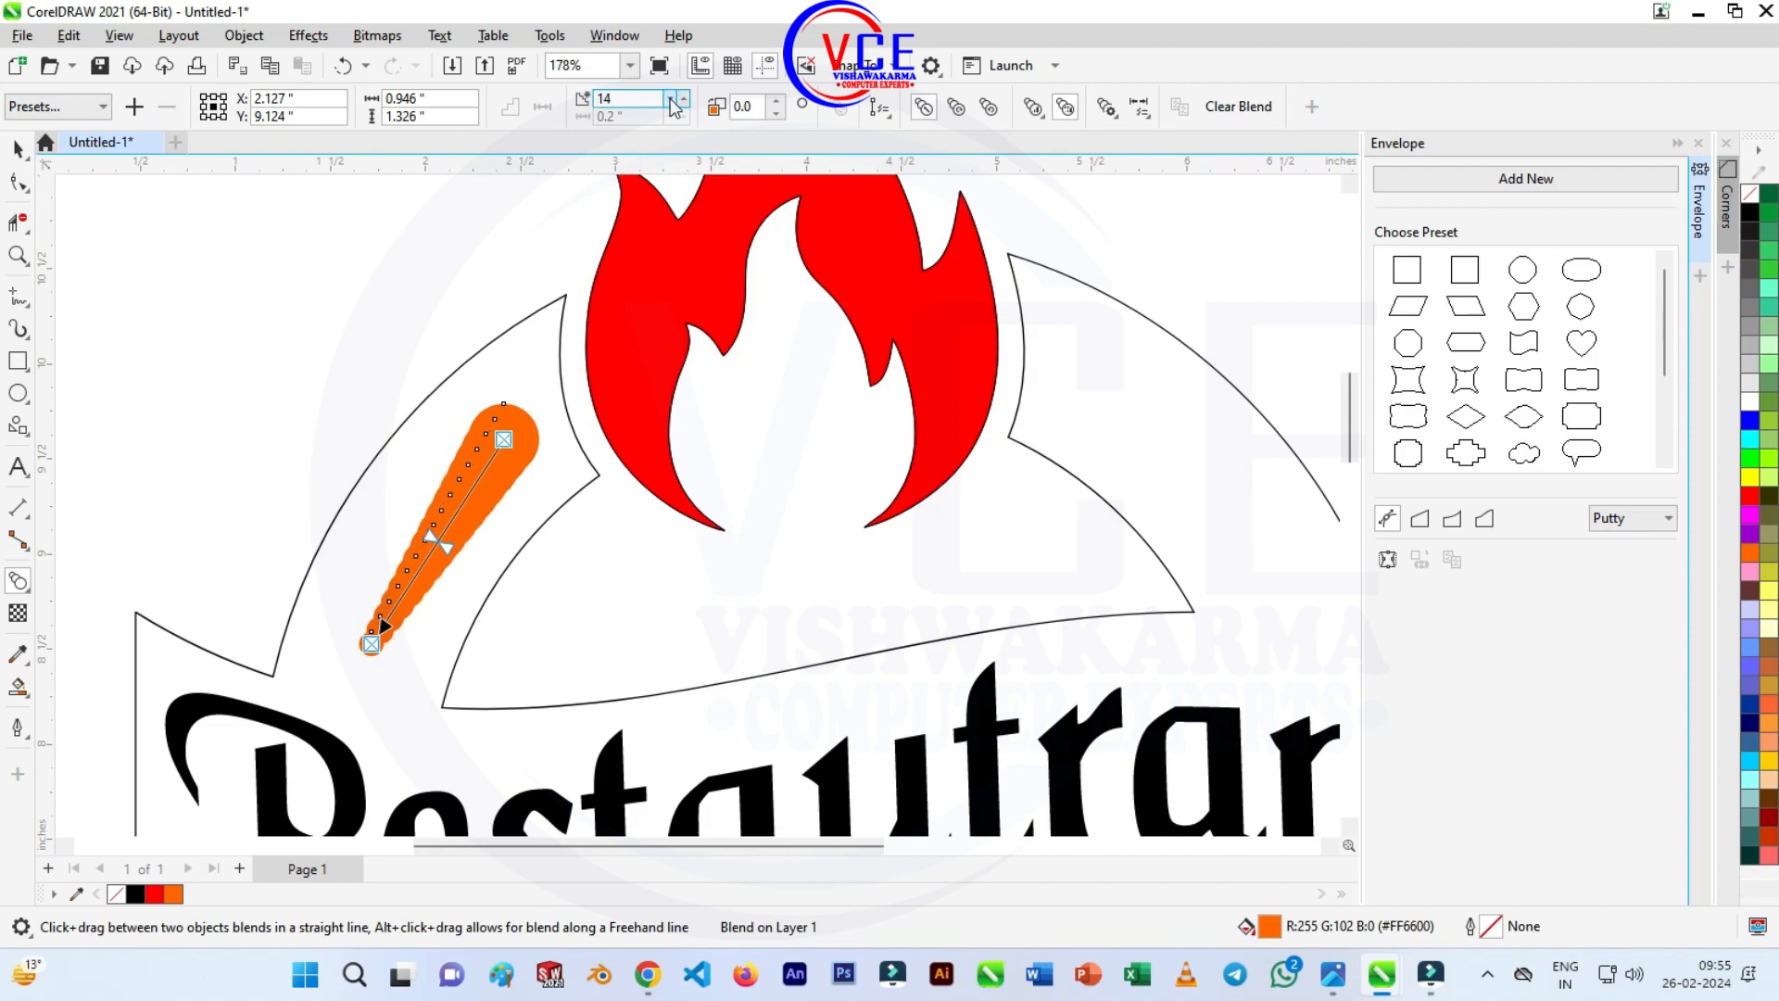
Set the number of steps in the circle blend to 3.
{"action": "left_click", "coordinate": [670, 99]}
{"action": "left_click", "coordinate": [670, 99]}
{"action": "left_click", "coordinate": [670, 99]}
{"action": "left_click", "coordinate": [670, 100]}
{"action": "left_click", "coordinate": [670, 99]}
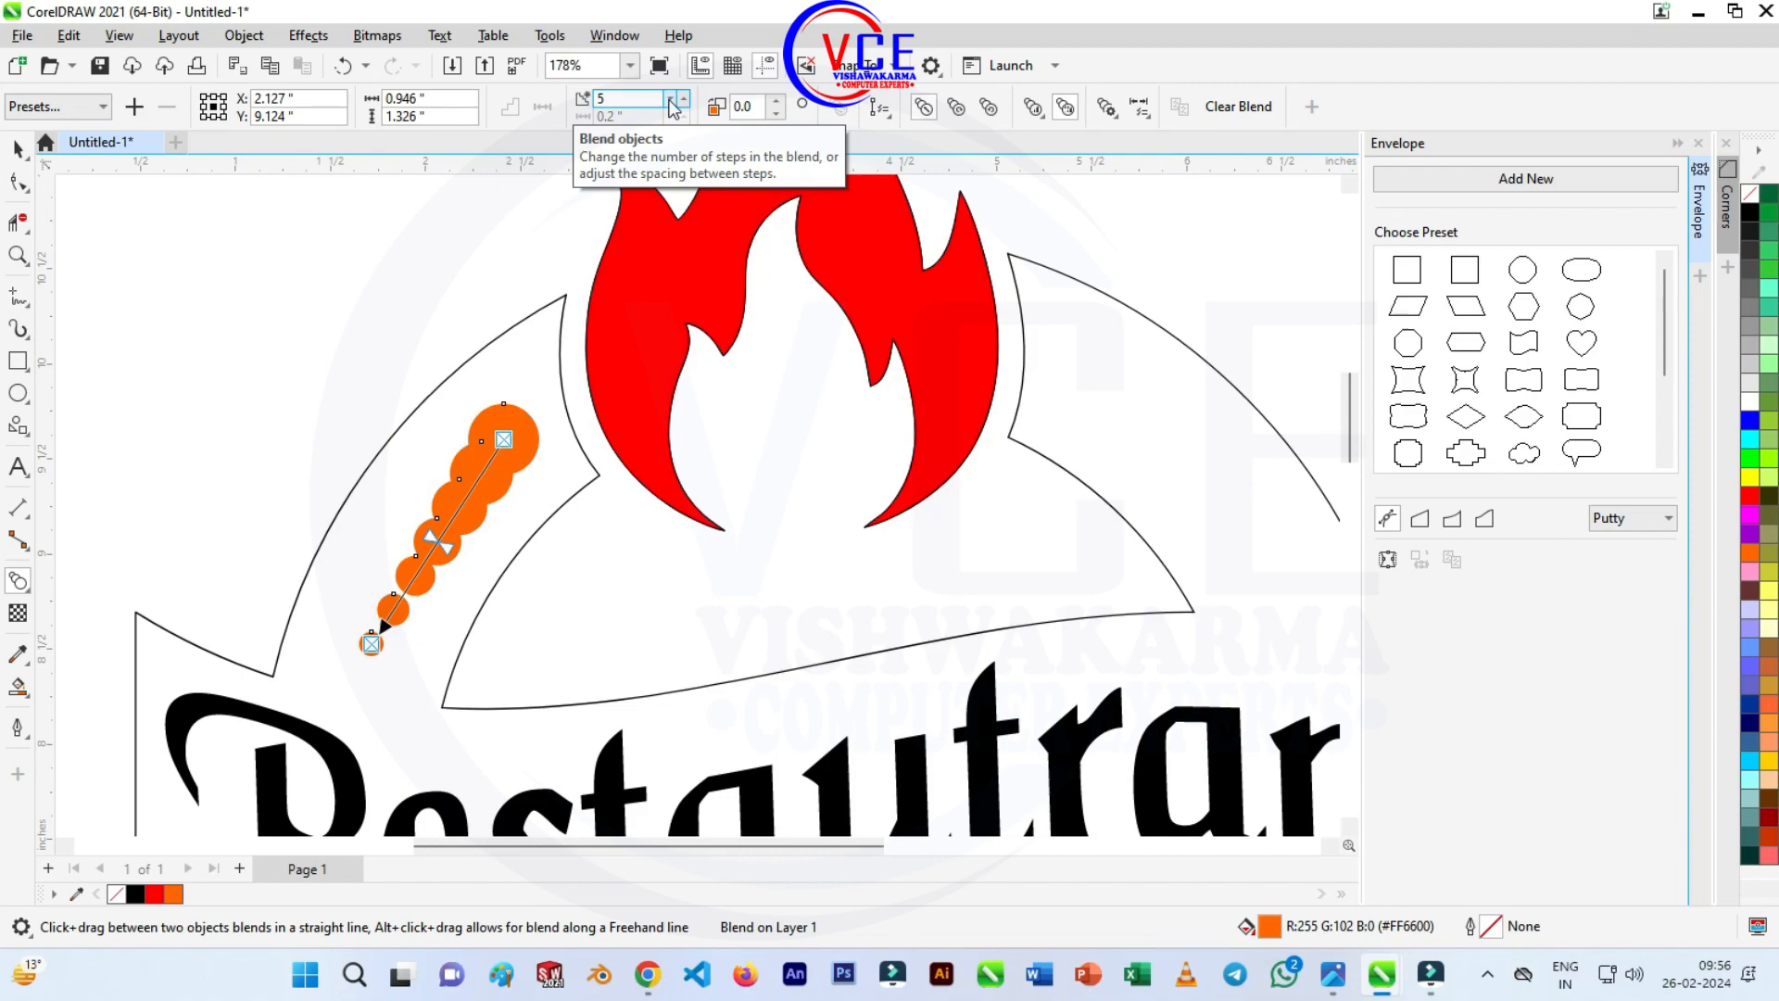
{"action": "left_click", "coordinate": [18, 148]}
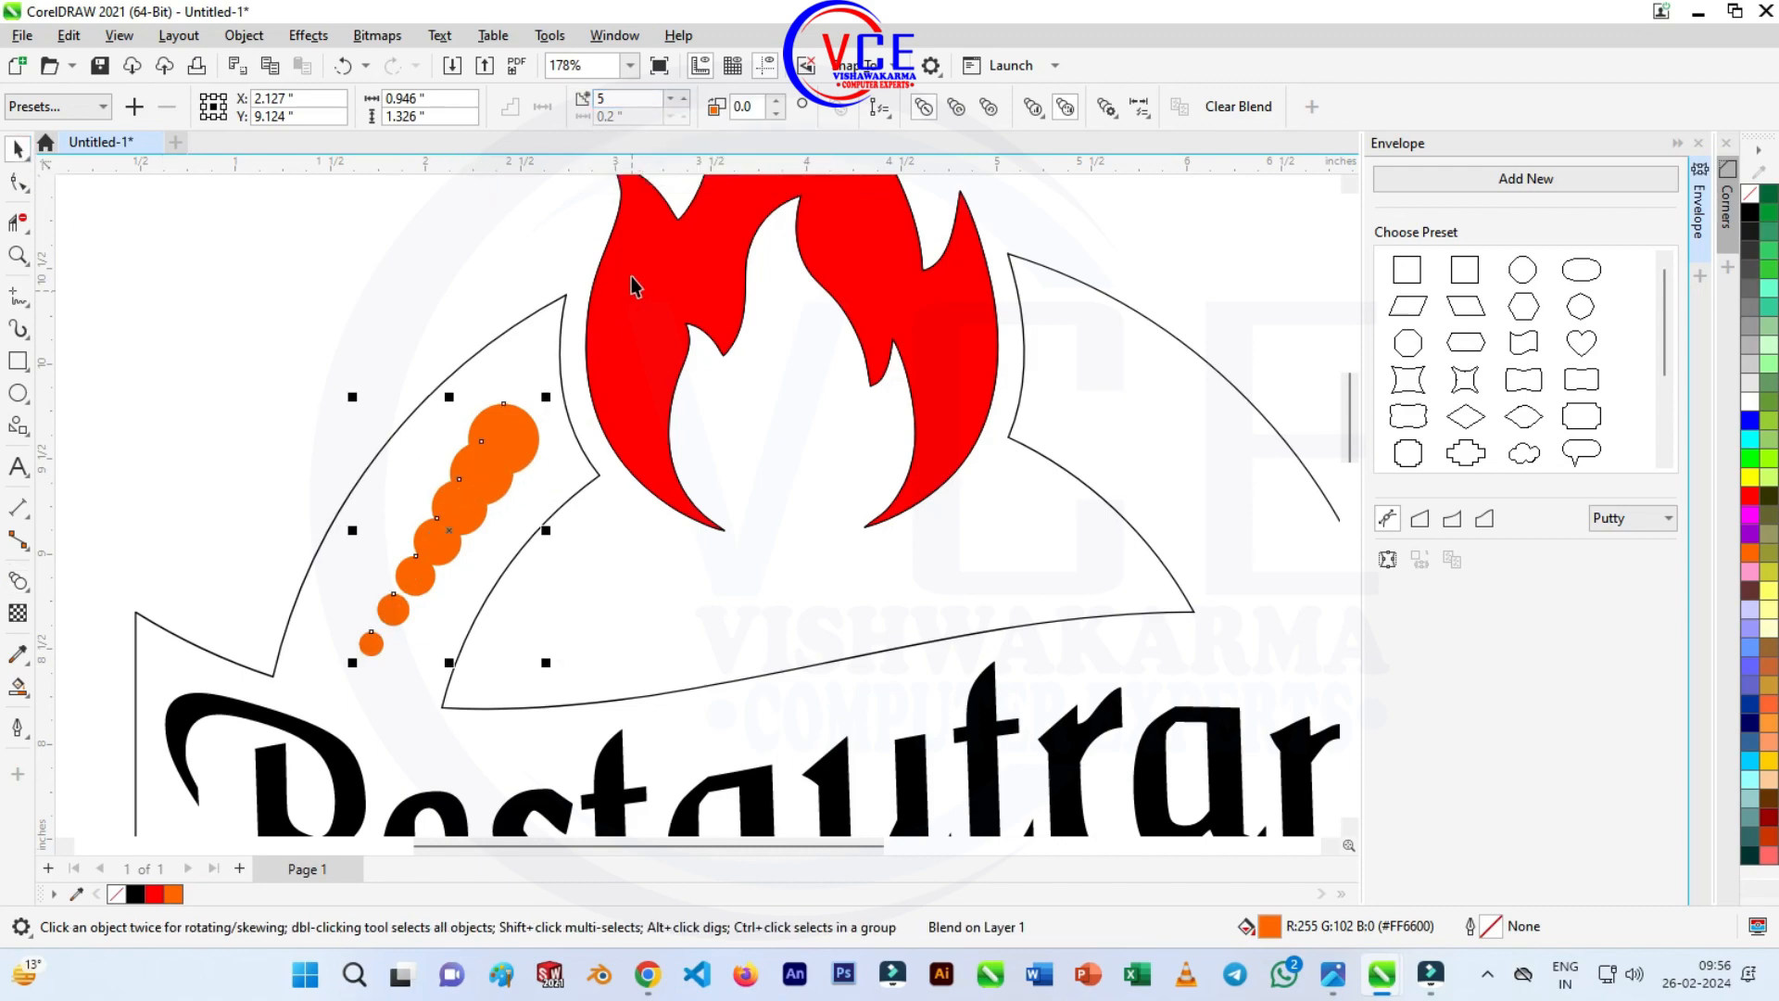
{"action": "left_click", "coordinate": [480, 484]}
{"action": "left_click", "coordinate": [670, 99]}
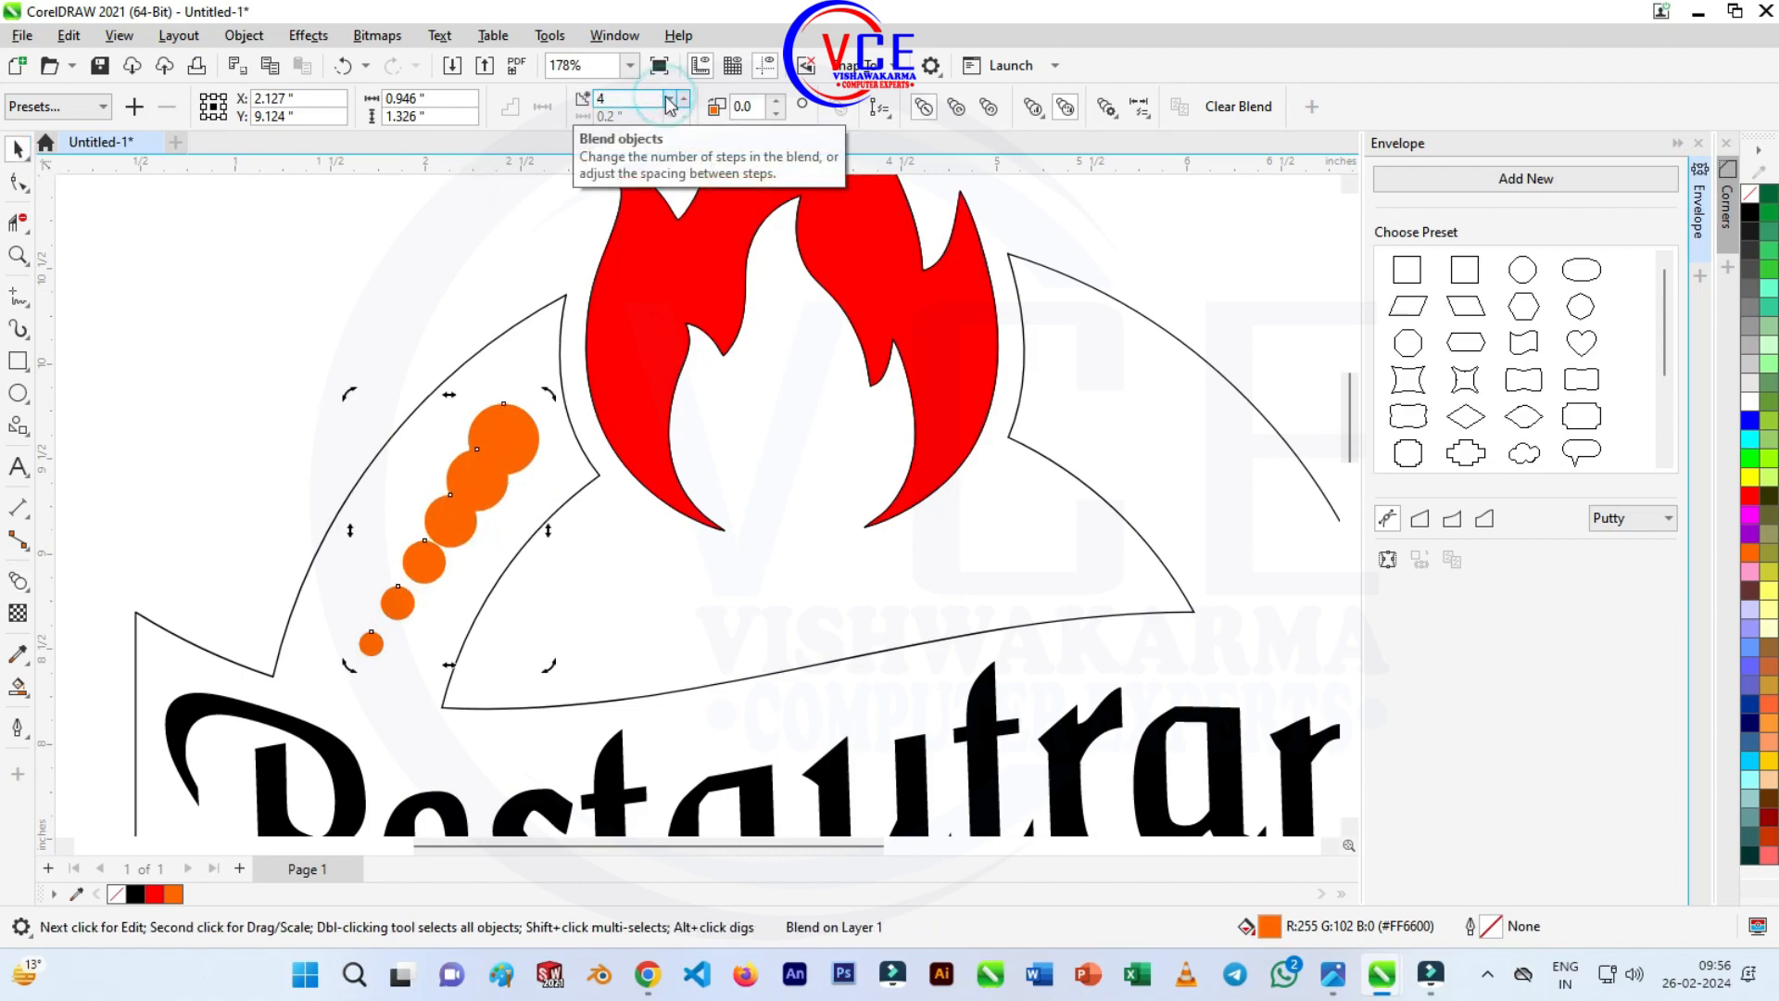
{"action": "left_click", "coordinate": [670, 99]}
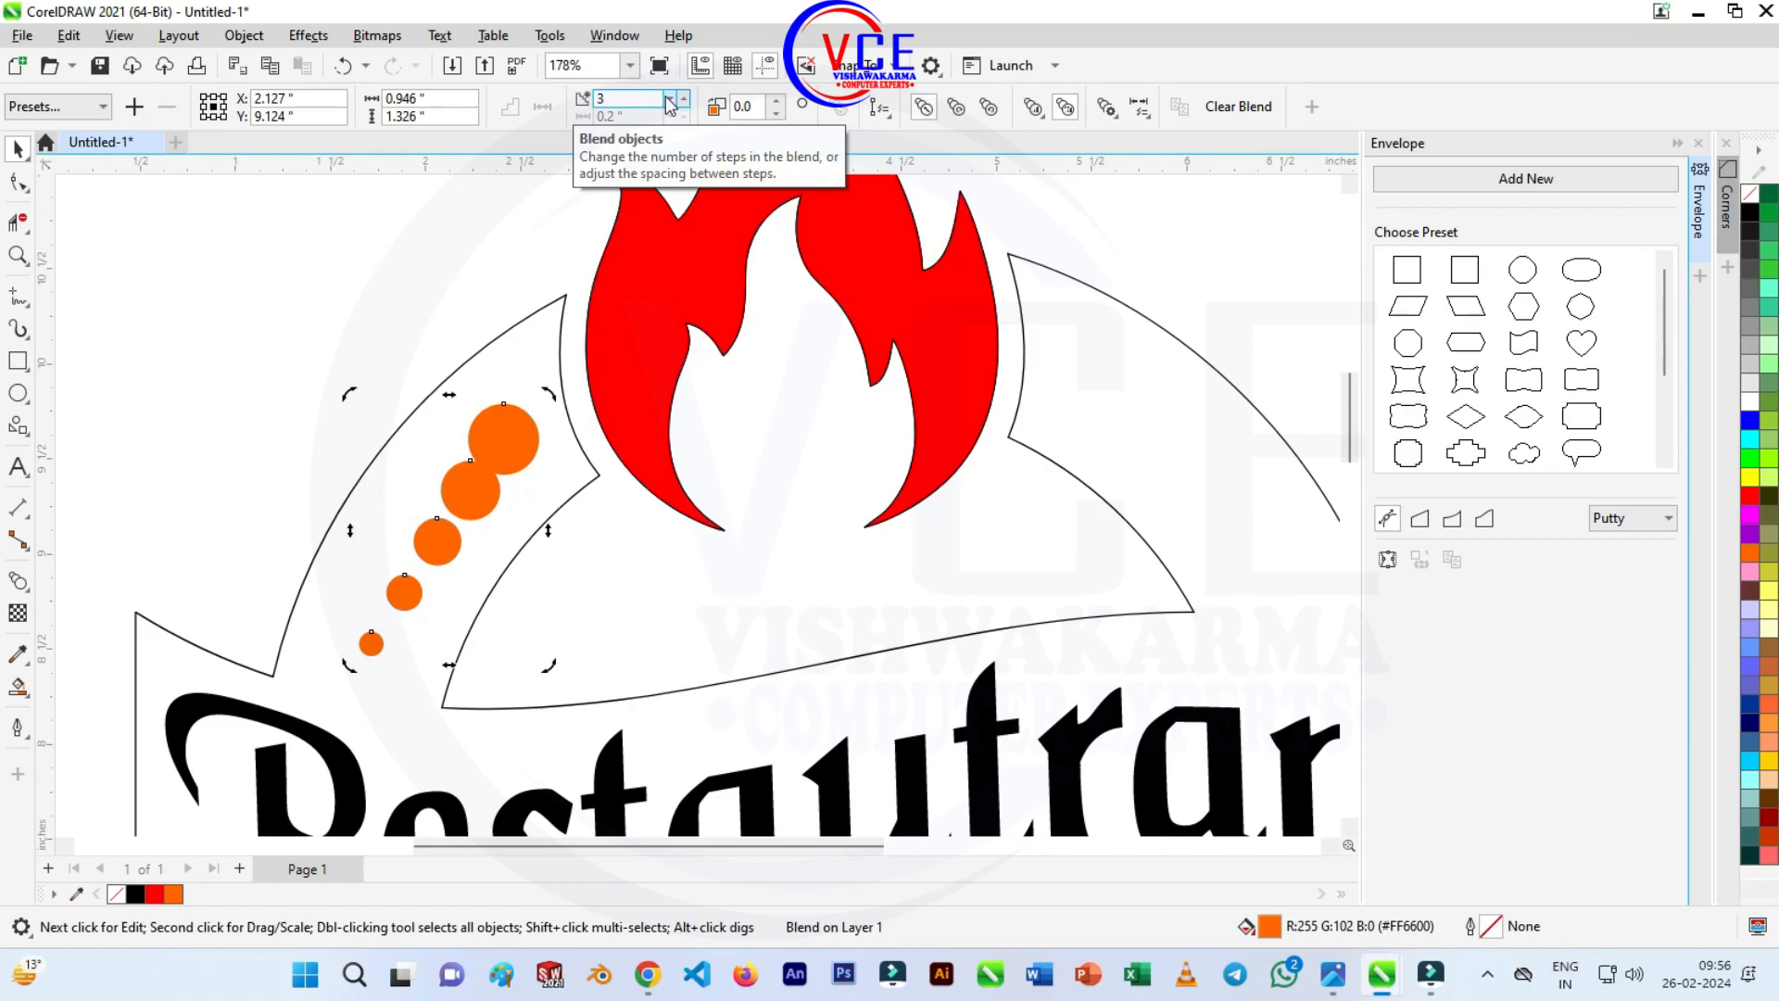
Draw a straight two-point line from the centre of the largest circle to the centre of the smallest.
{"action": "left_click", "coordinate": [19, 294]}
{"action": "left_click", "coordinate": [61, 320]}
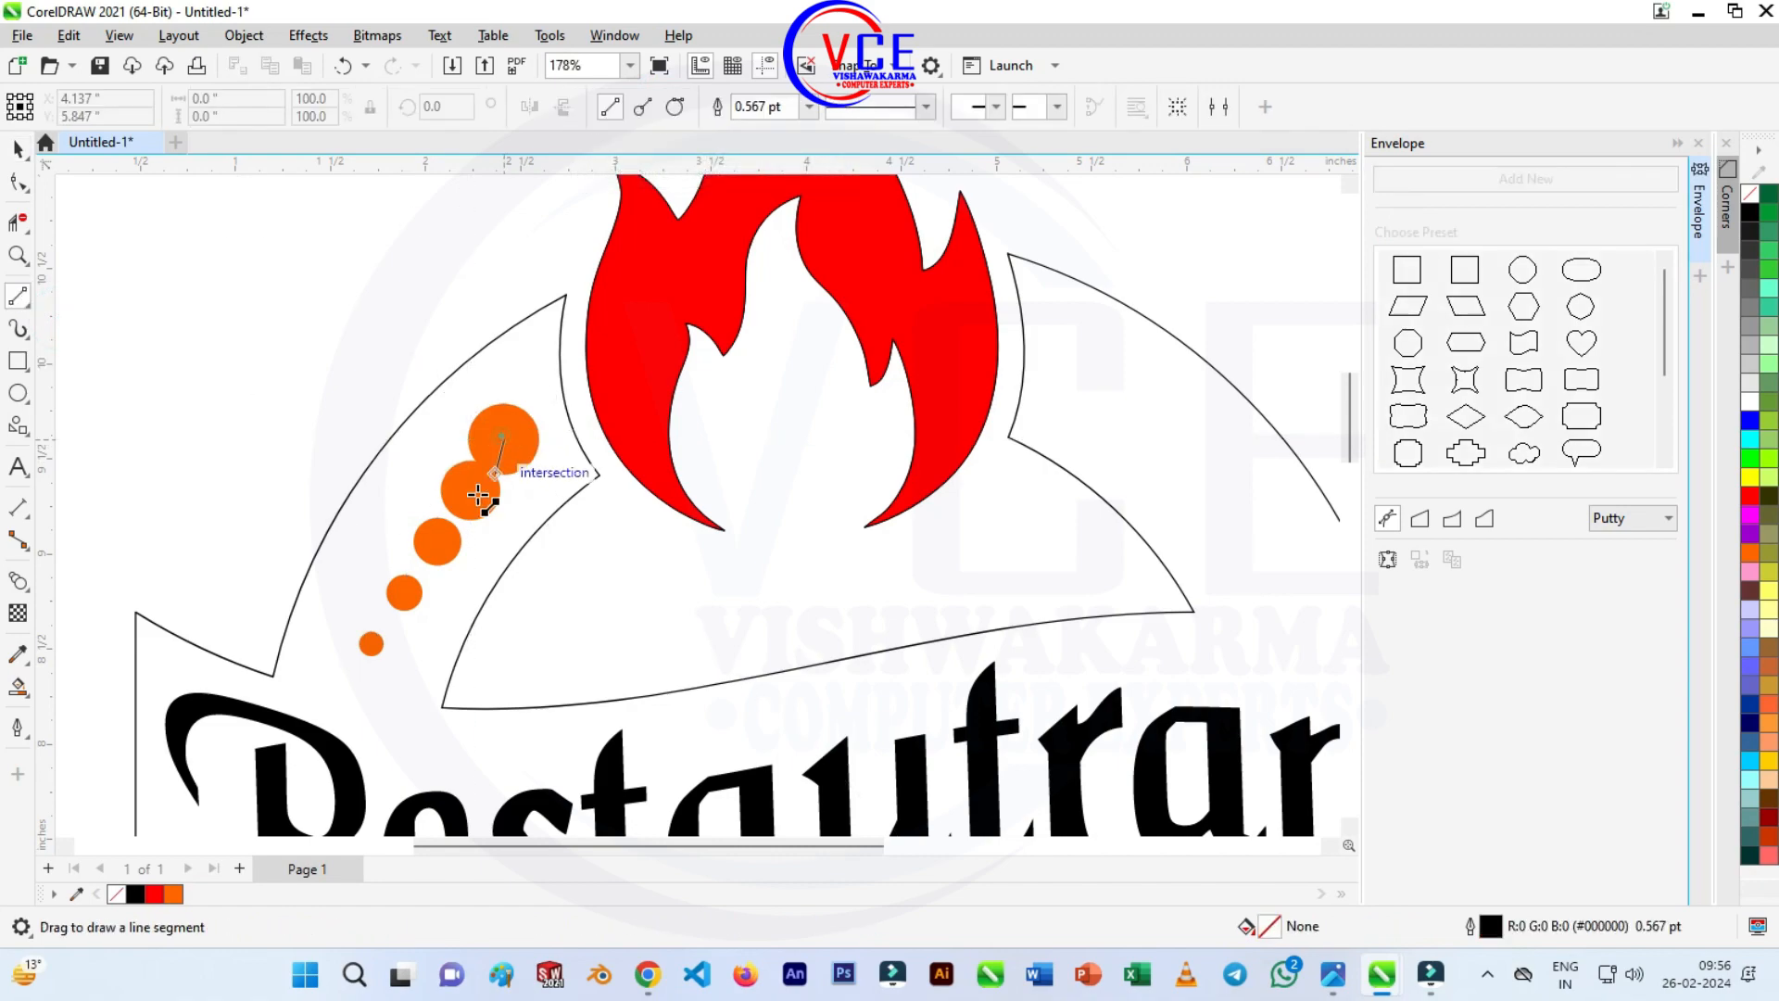
{"action": "left_click_drag", "start_coordinate": [503, 439], "coordinate": [370, 643]}
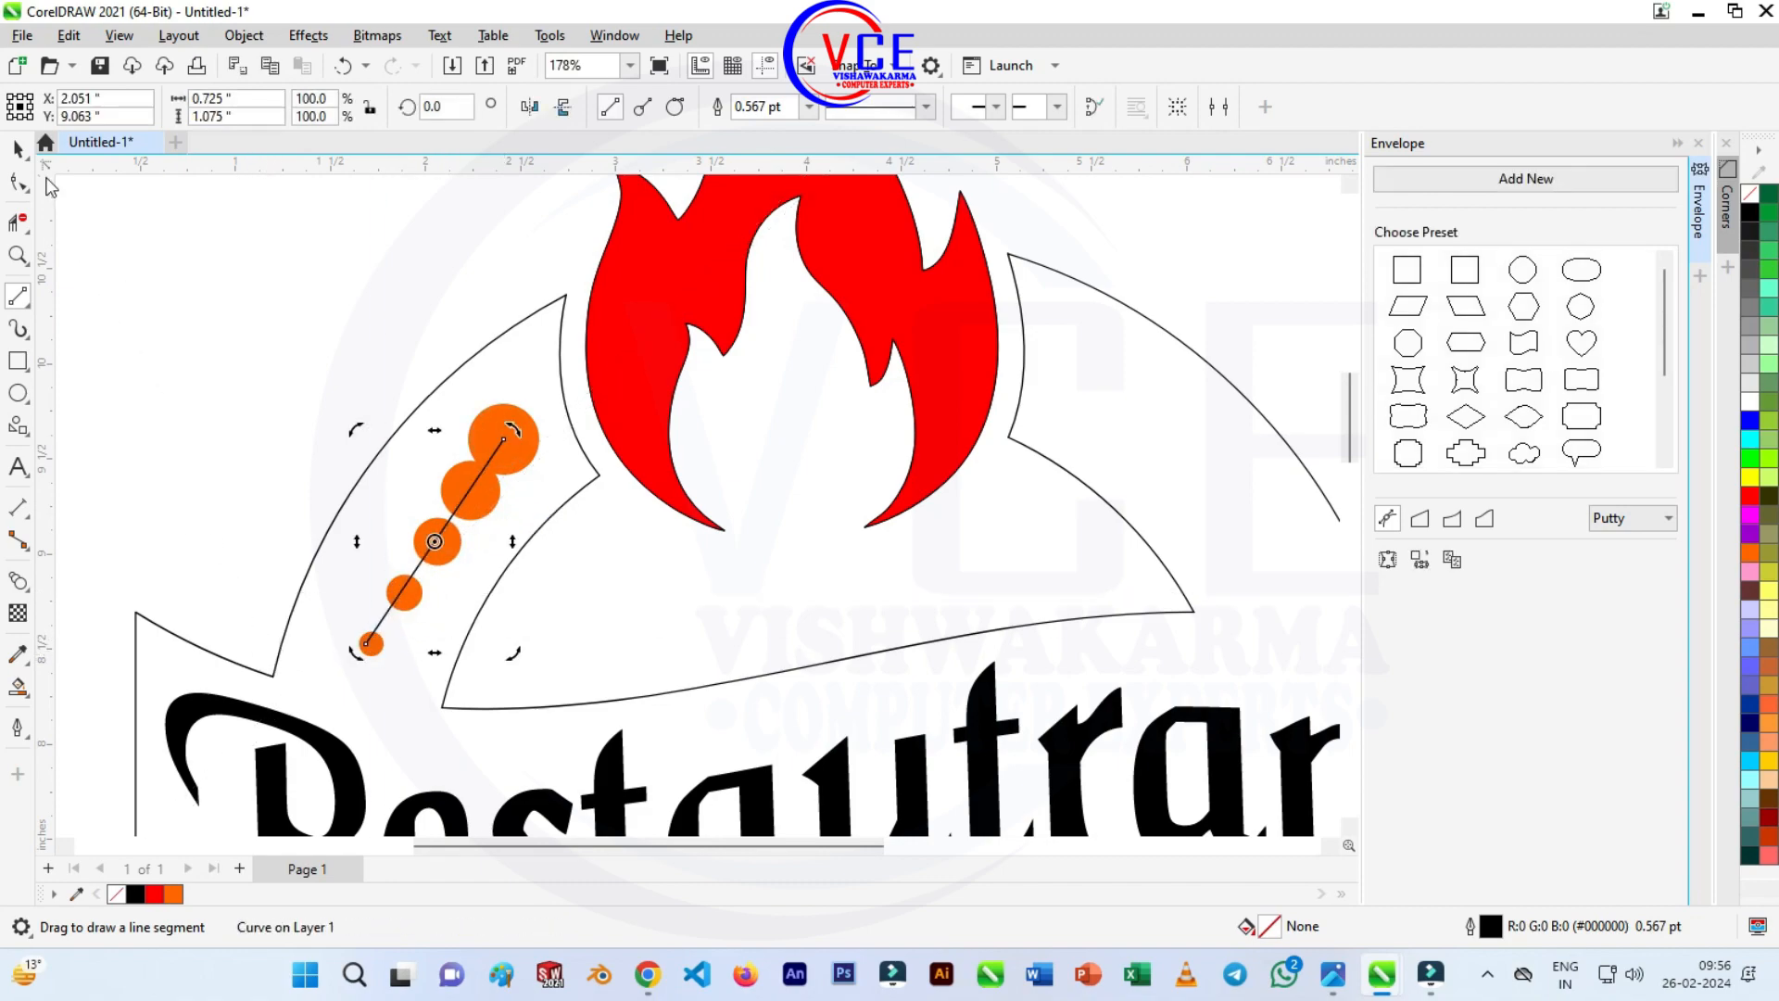
Convert the line to a curve and bow it outward to follow the ring's arc.
{"action": "left_click", "coordinate": [19, 181]}
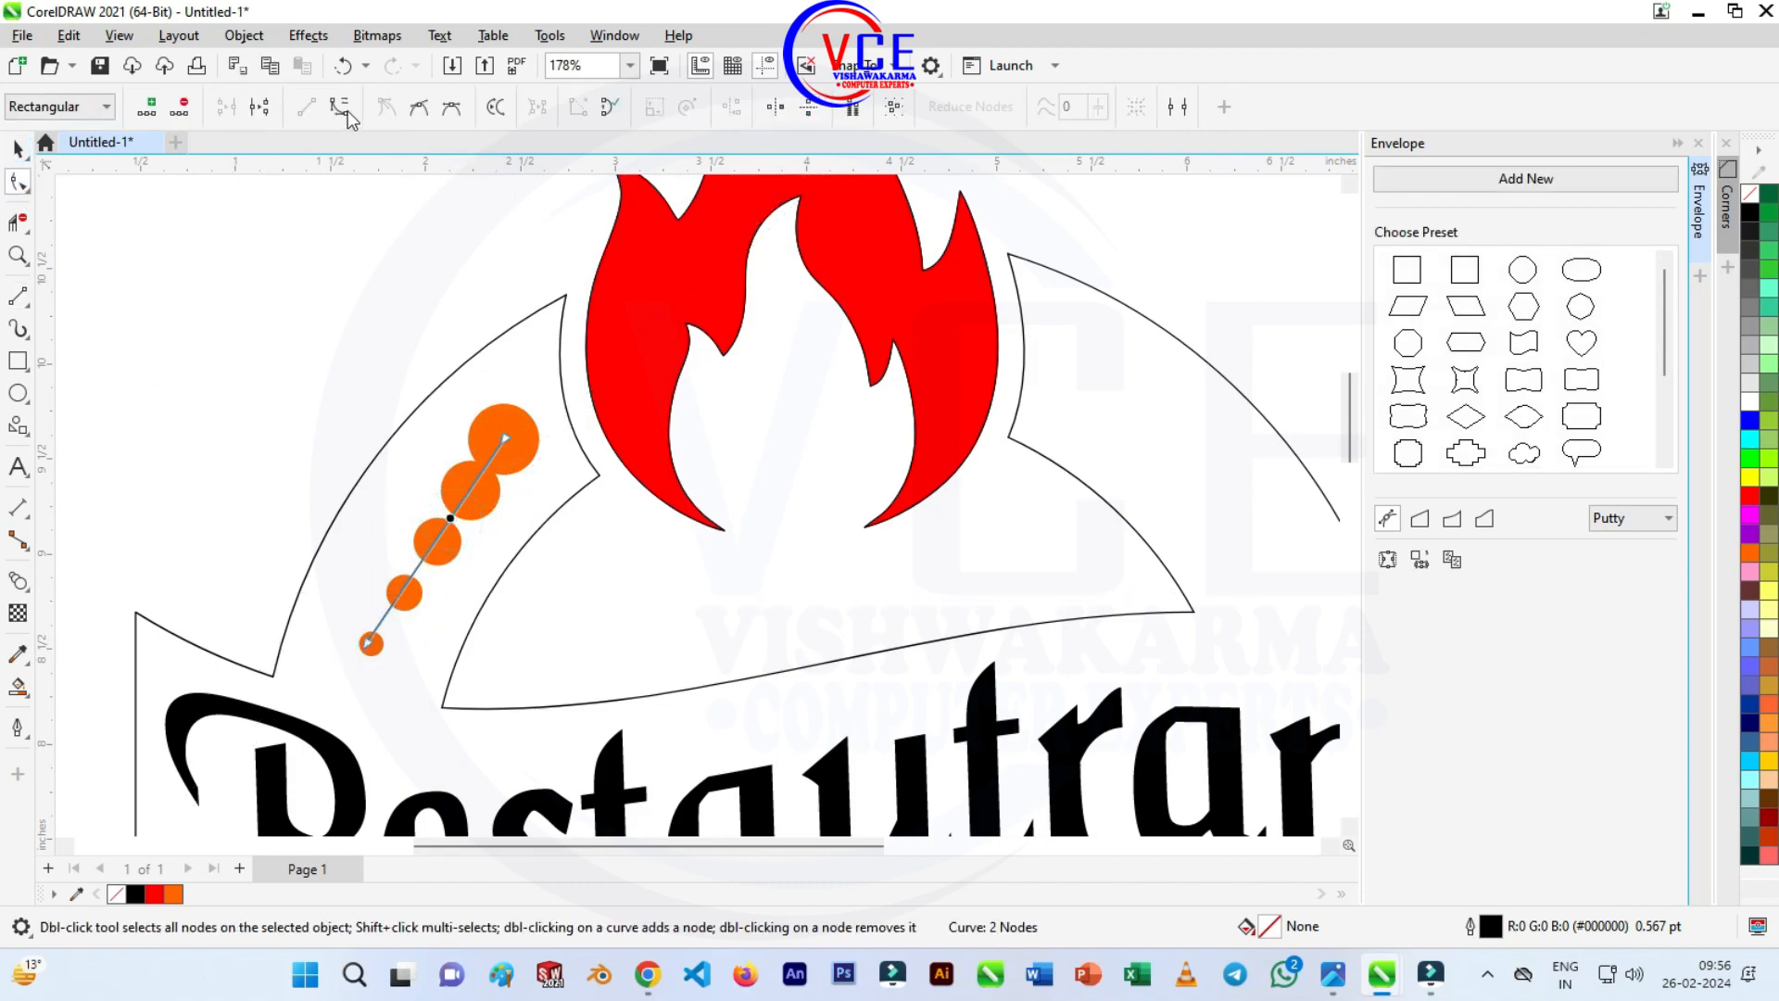
{"action": "left_click", "coordinate": [339, 107]}
{"action": "left_click_drag", "start_coordinate": [450, 514], "coordinate": [430, 512]}
{"action": "left_click", "coordinate": [19, 150]}
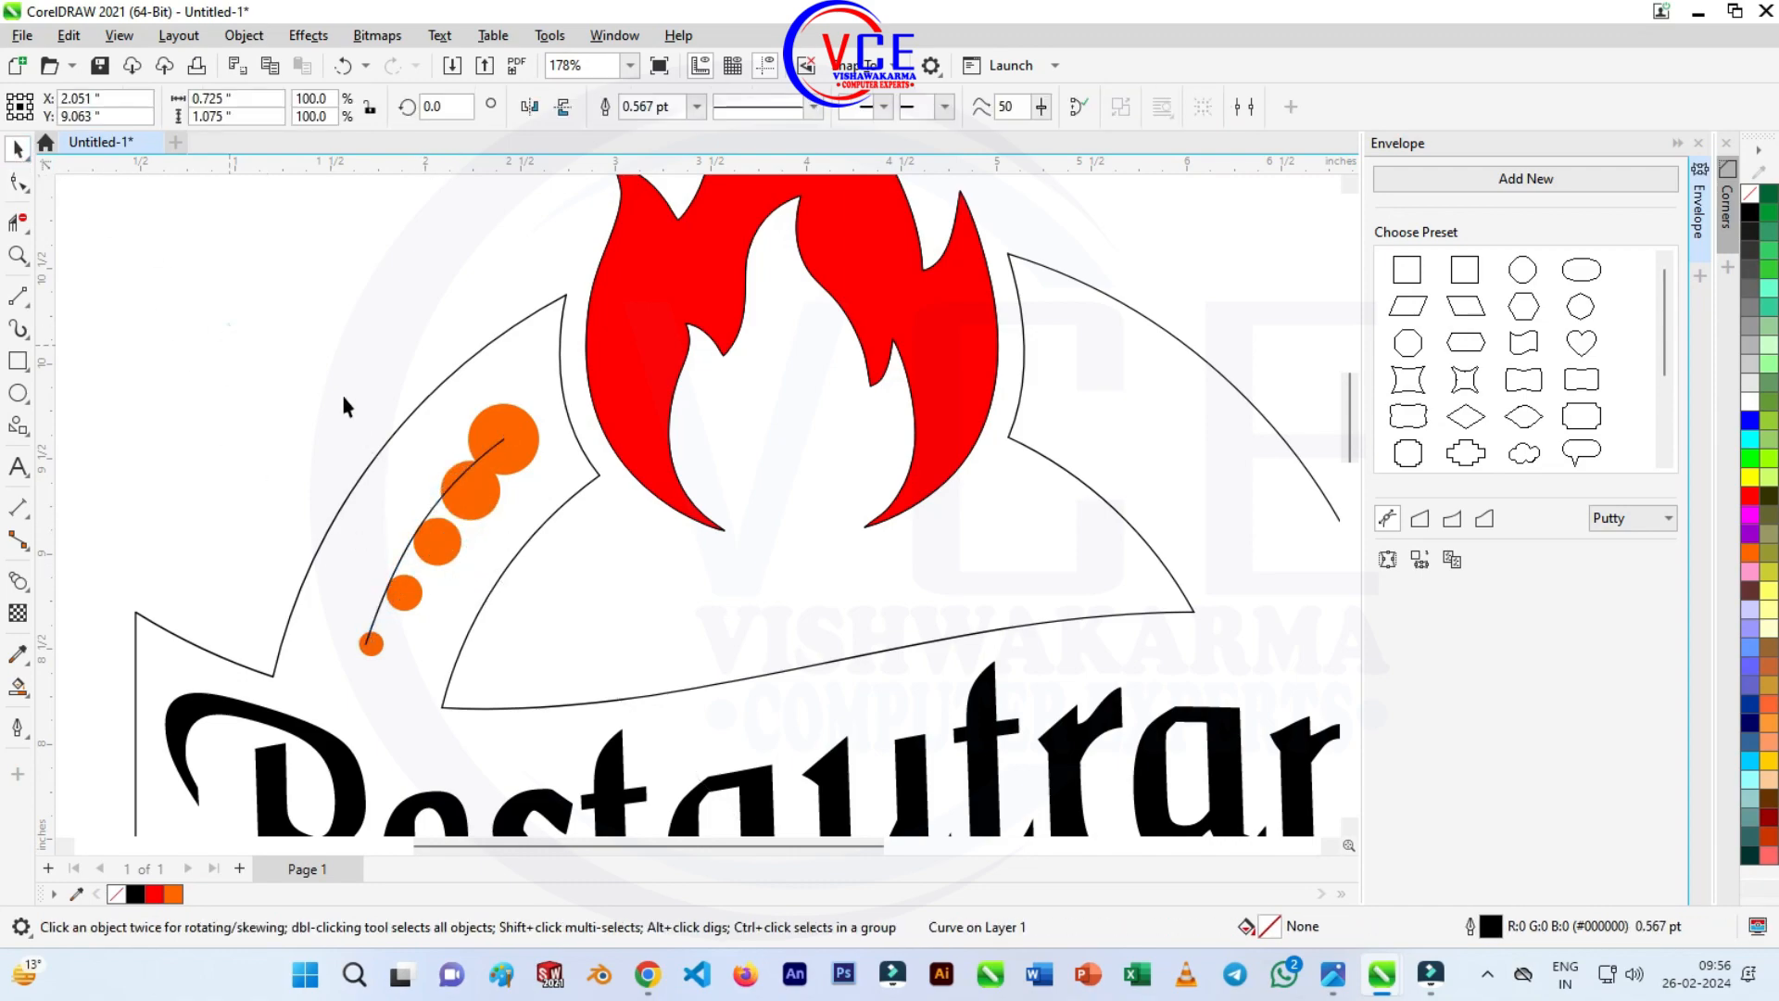
Assign the curved line as the new path of the circle blend.
{"action": "left_click", "coordinate": [478, 501]}
{"action": "left_click", "coordinate": [308, 35]}
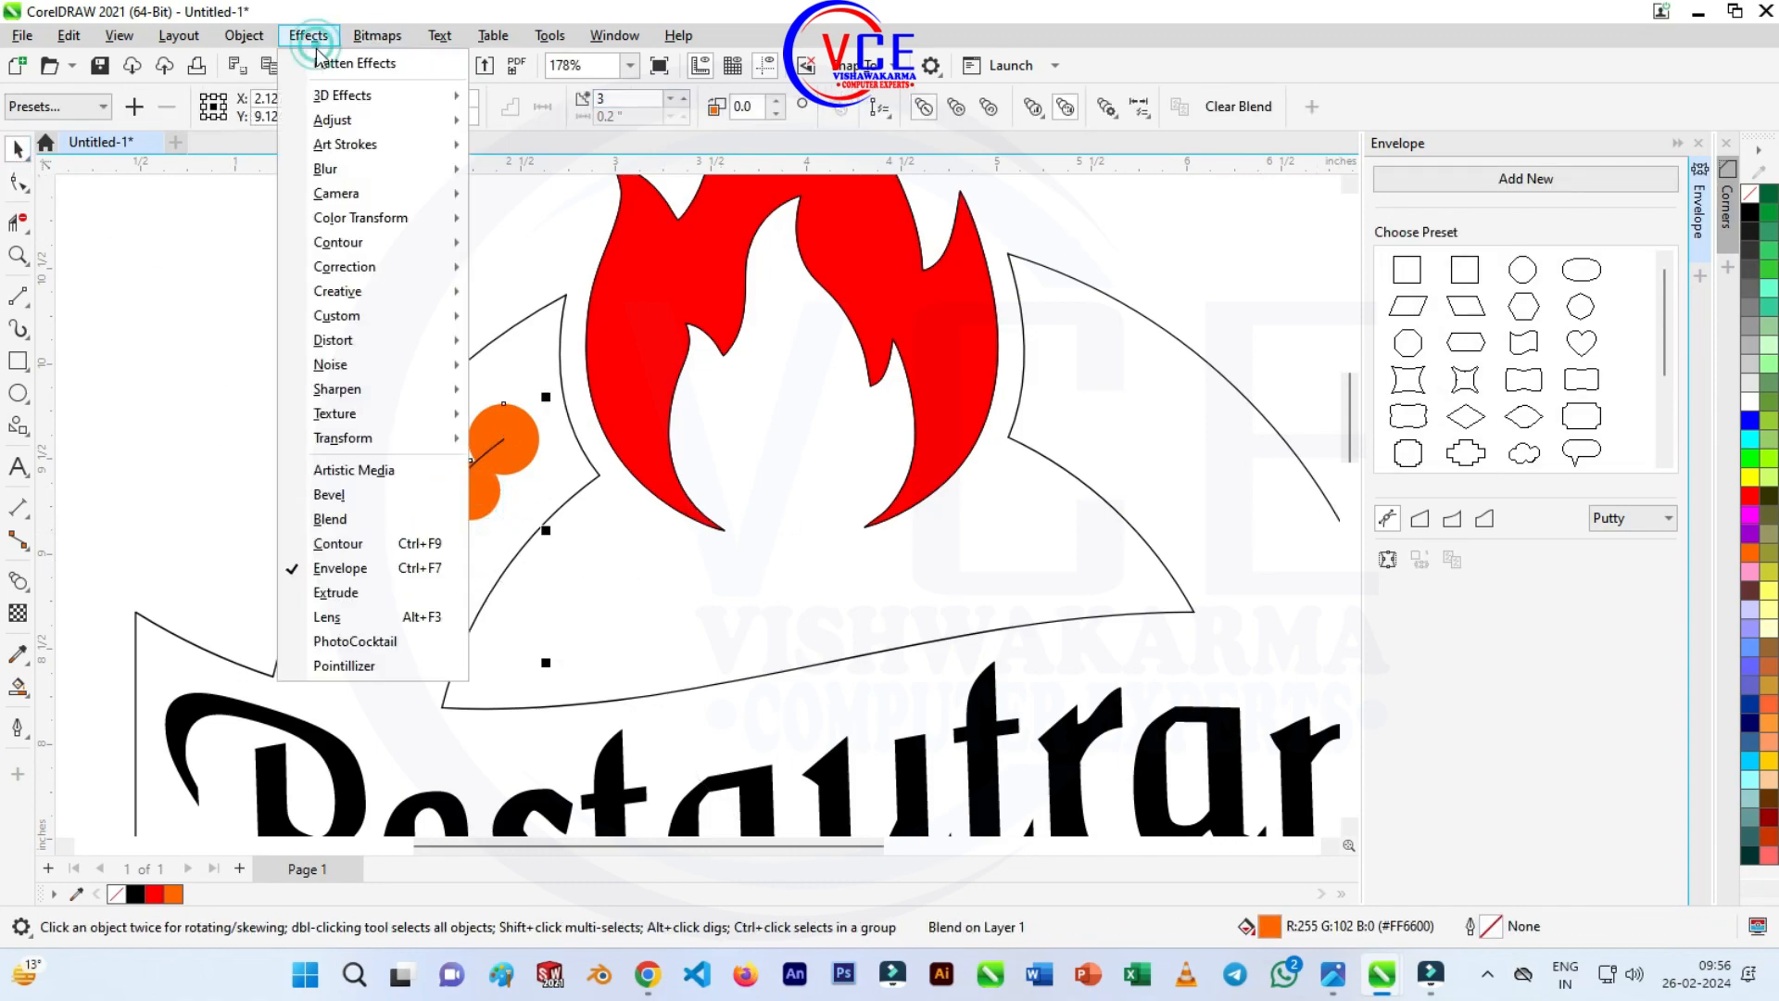
{"action": "left_click", "coordinate": [365, 519]}
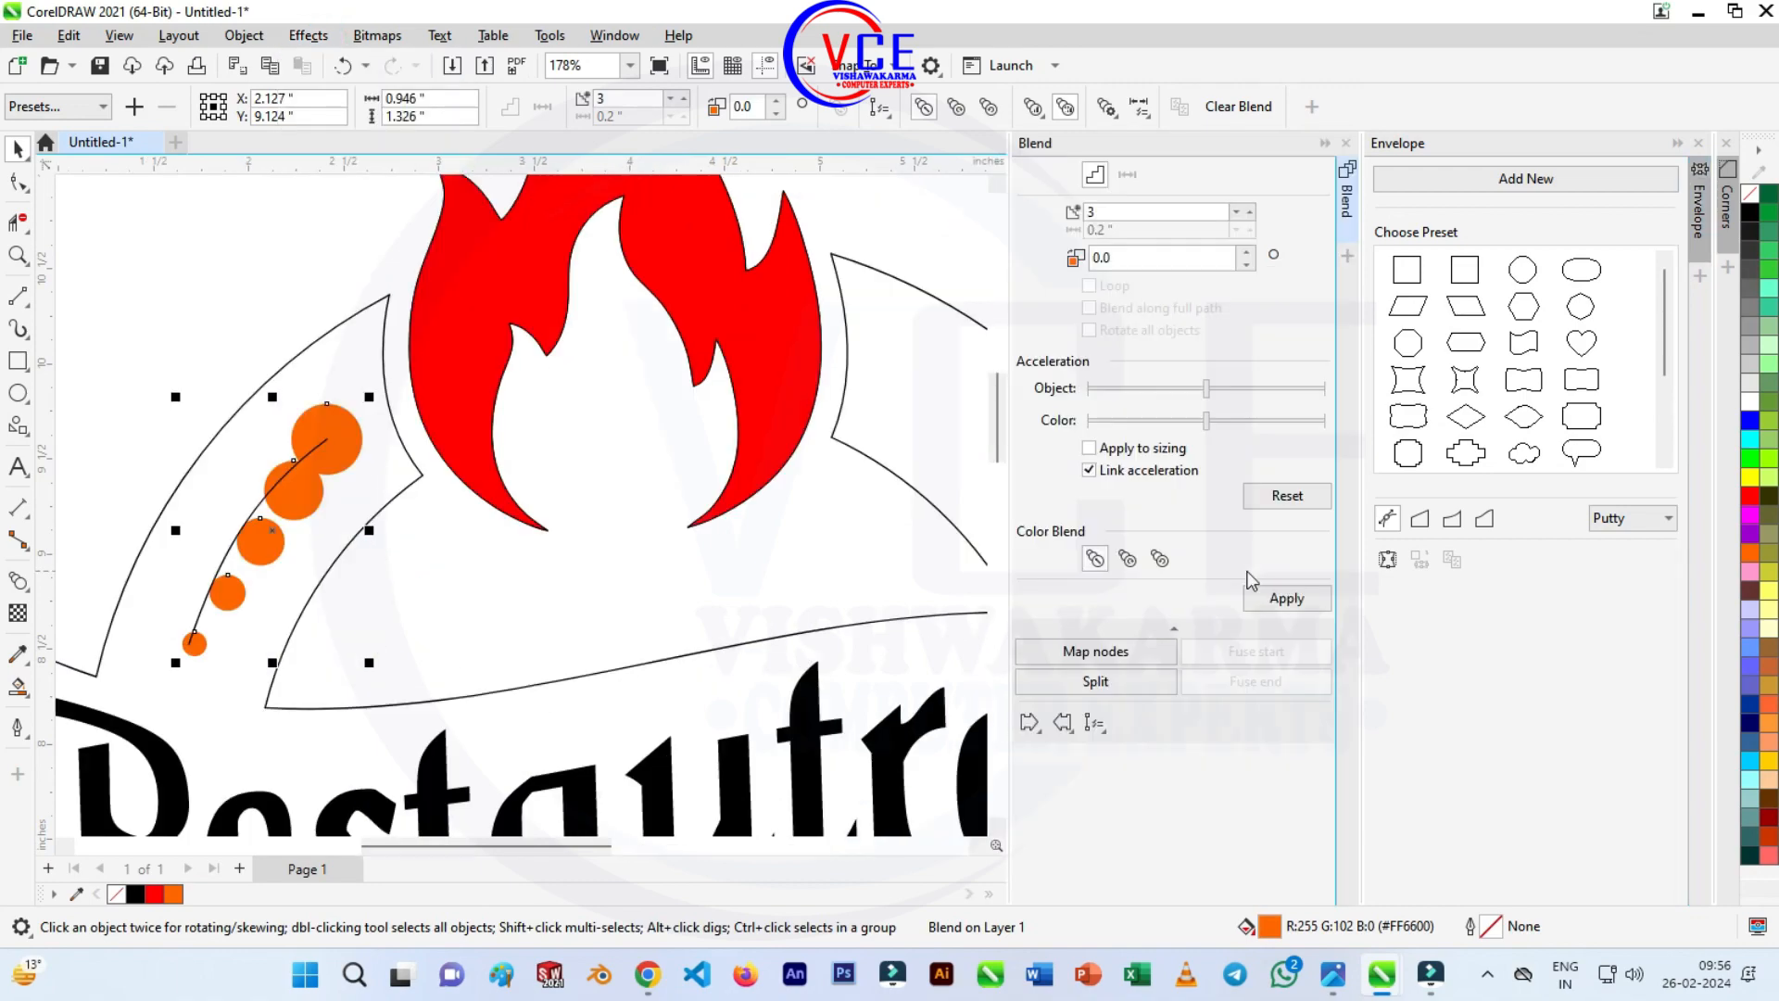
{"action": "left_click", "coordinate": [1098, 720]}
{"action": "left_click", "coordinate": [1144, 747]}
{"action": "left_click", "coordinate": [261, 503]}
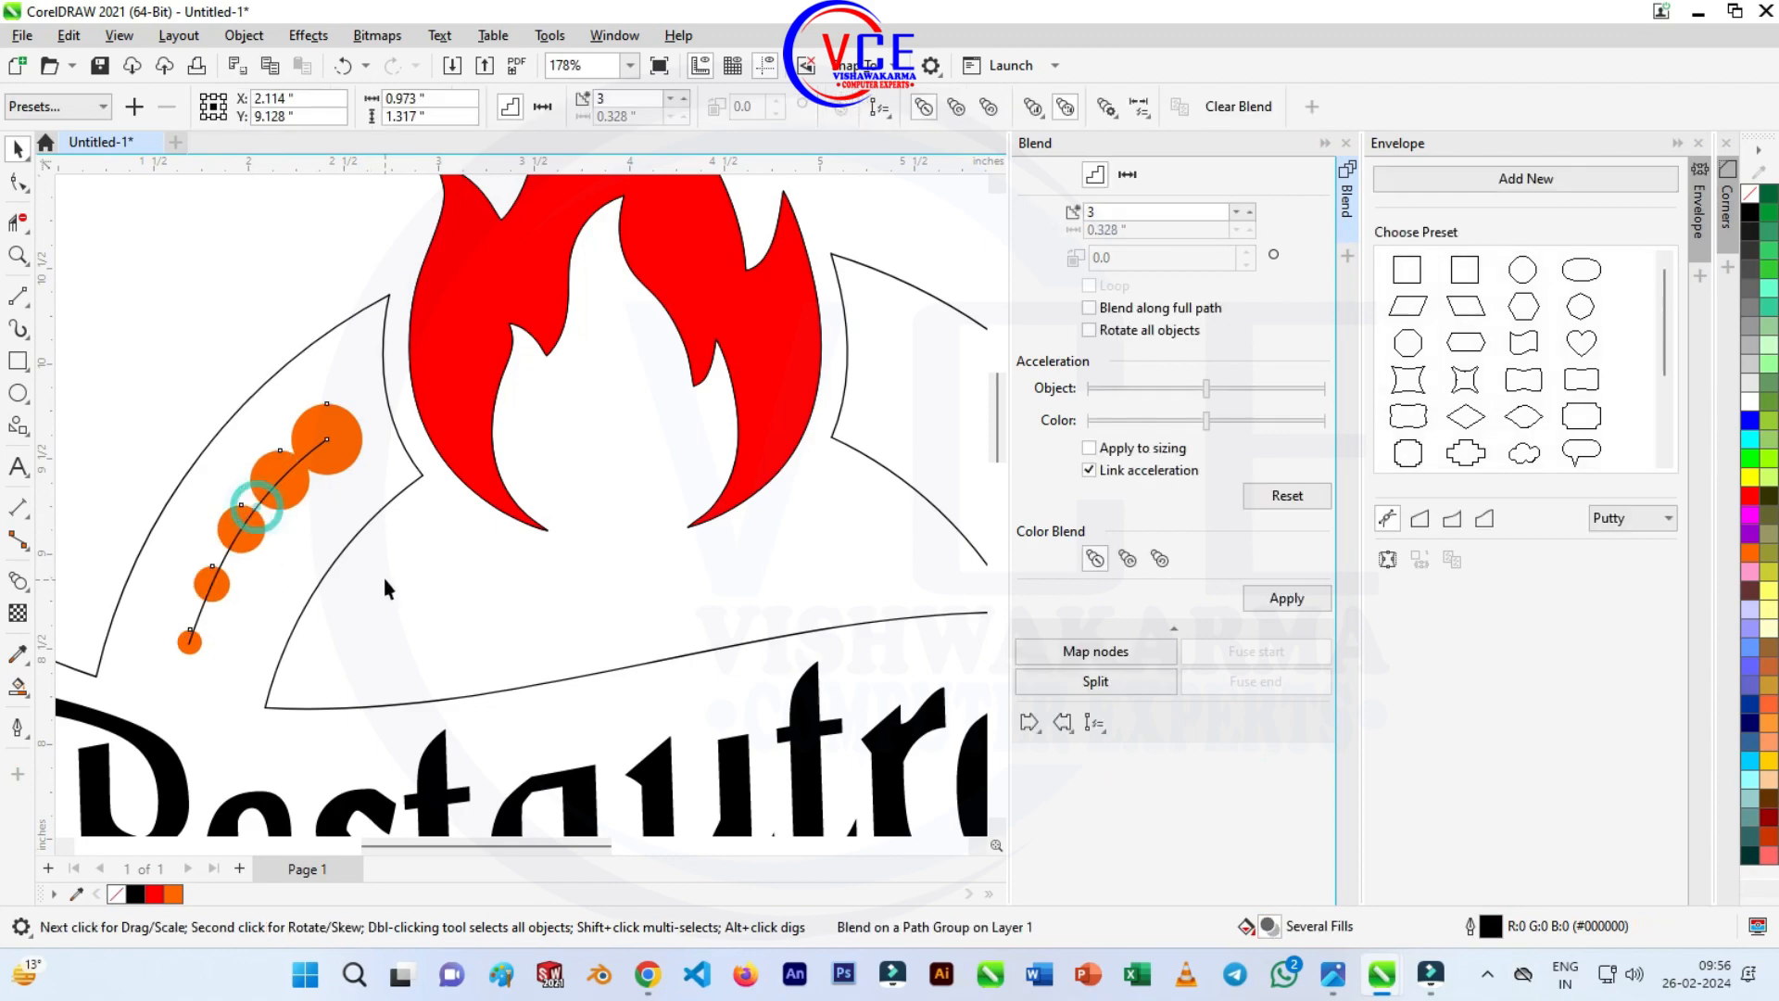
Apply a slight linked object and color acceleration to the blend, spreading the larger circles apart along the path.
{"action": "left_click", "coordinate": [254, 256]}
{"action": "left_click", "coordinate": [334, 443]}
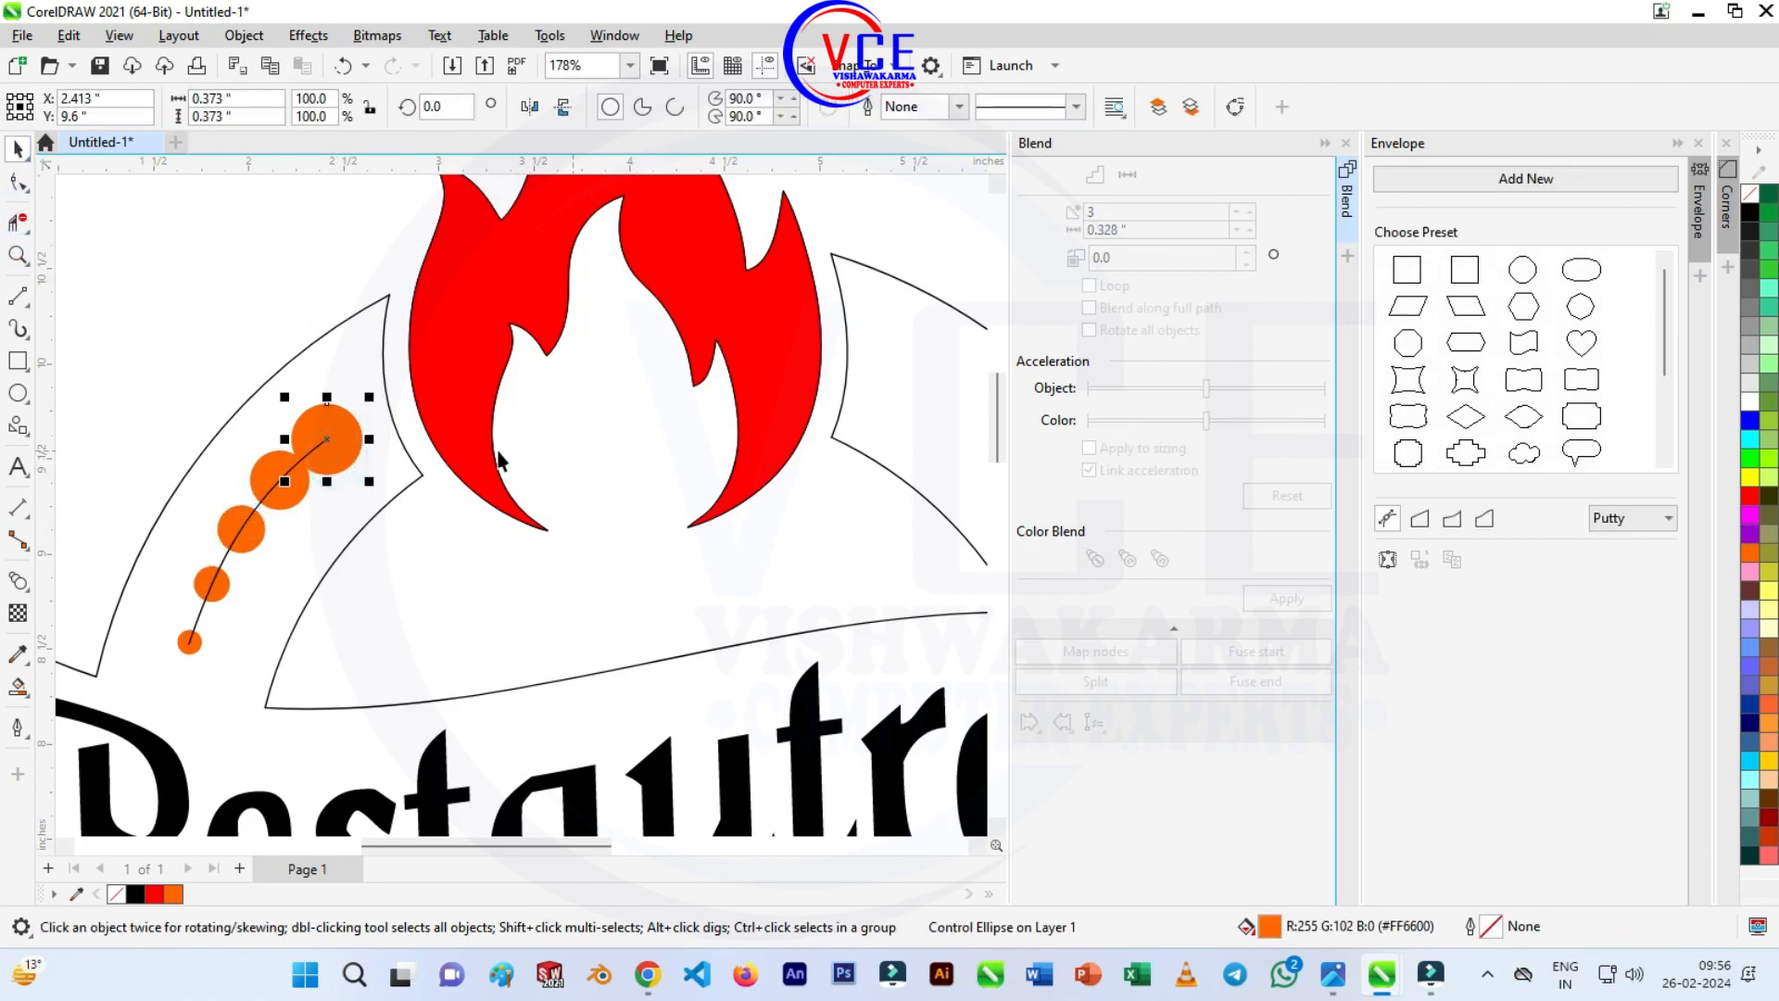
{"action": "left_click", "coordinate": [309, 319]}
{"action": "left_click", "coordinate": [297, 502]}
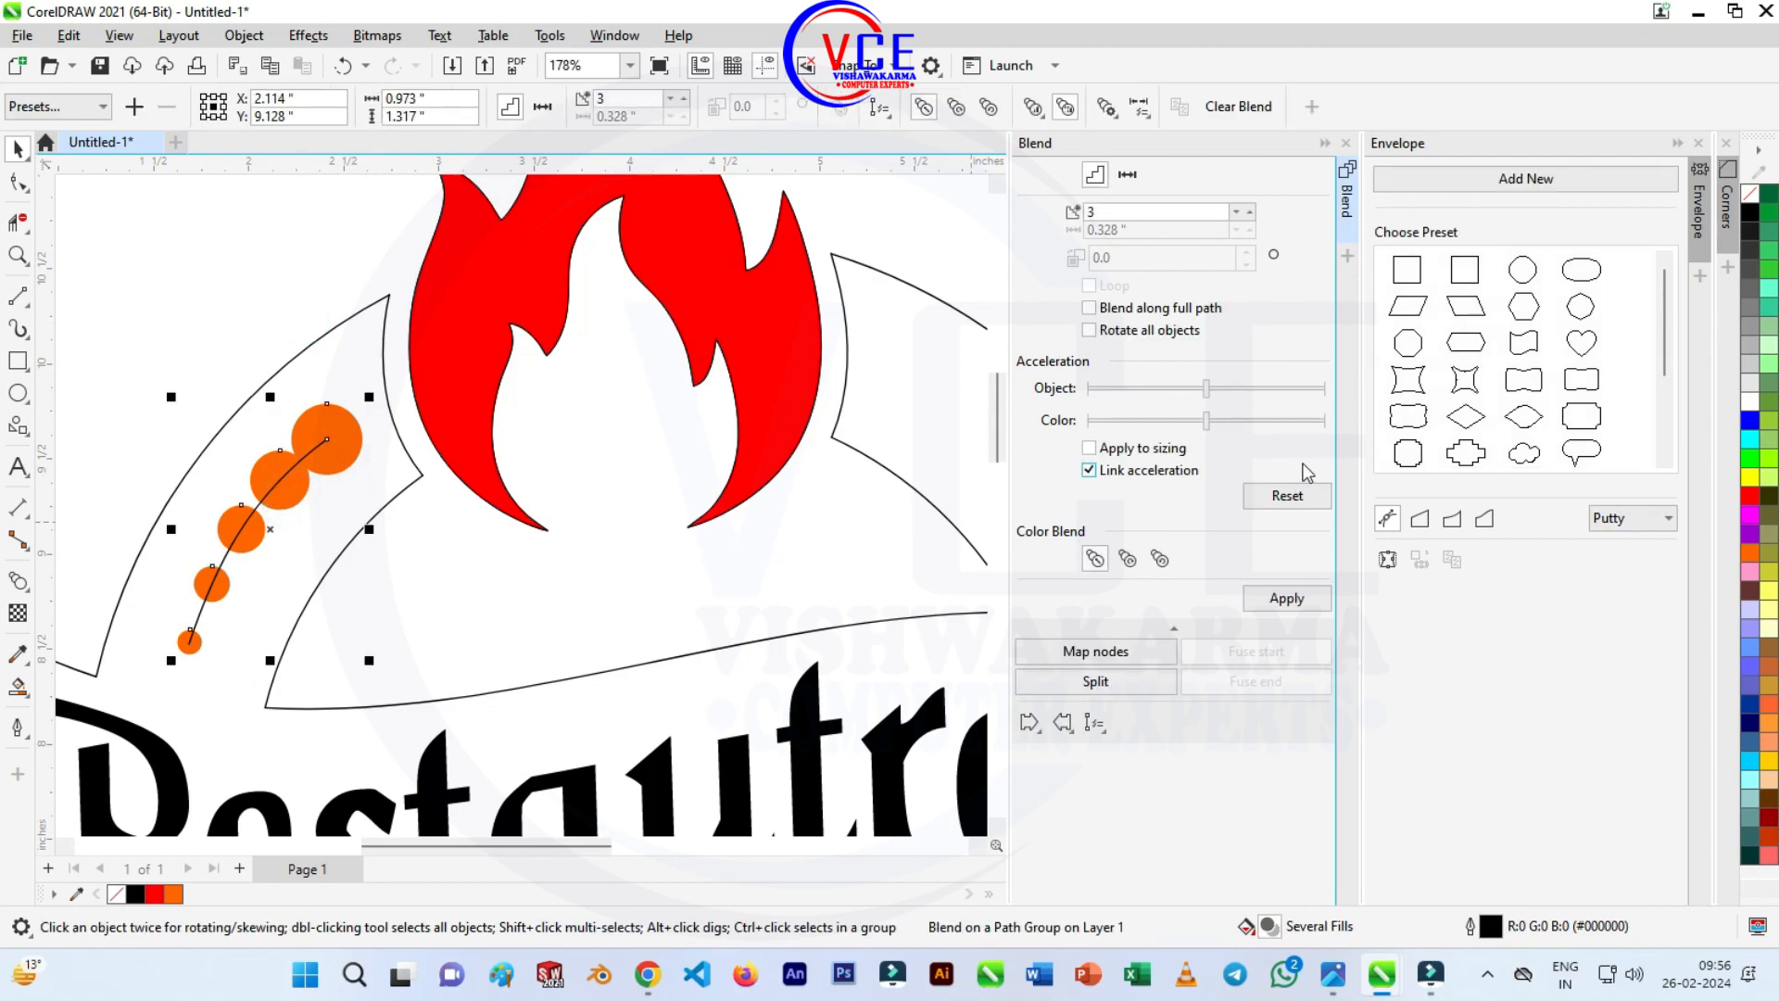
{"action": "left_click_drag", "start_coordinate": [1206, 420], "coordinate": [1194, 419]}
{"action": "left_click", "coordinate": [1287, 599]}
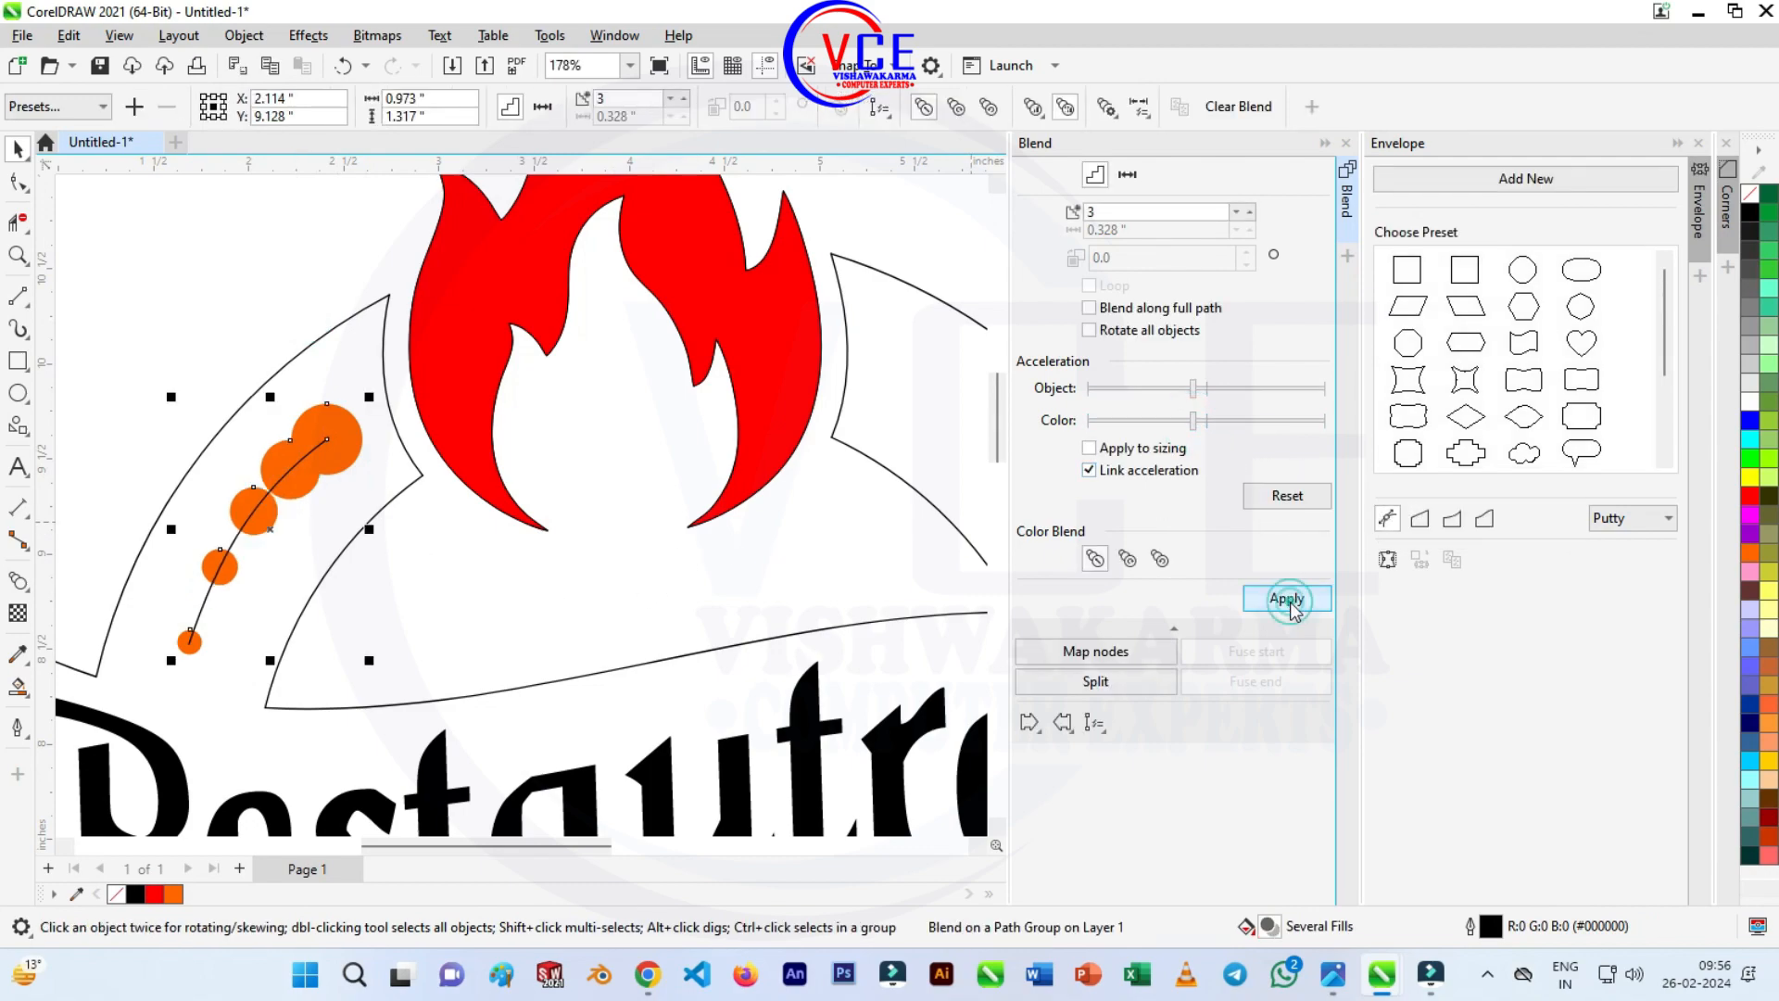
{"action": "left_click", "coordinate": [1230, 388]}
{"action": "left_click", "coordinate": [1286, 598]}
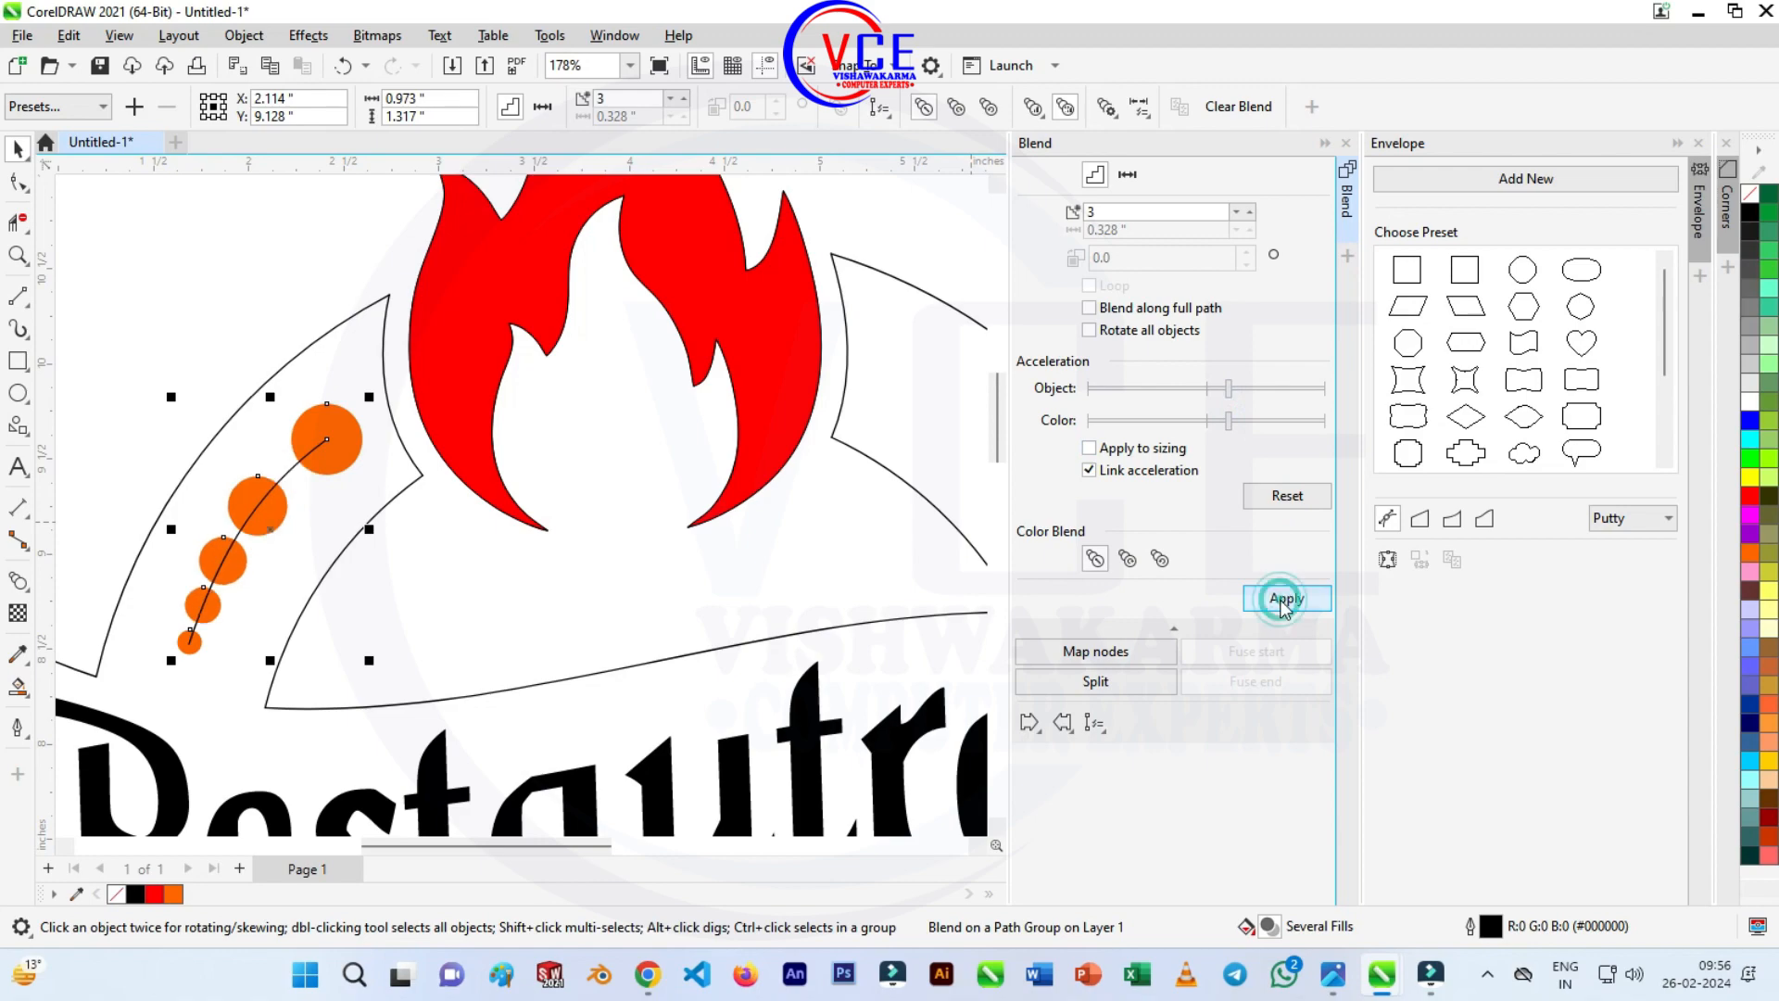
{"action": "left_click_drag", "start_coordinate": [1227, 389], "coordinate": [1221, 388]}
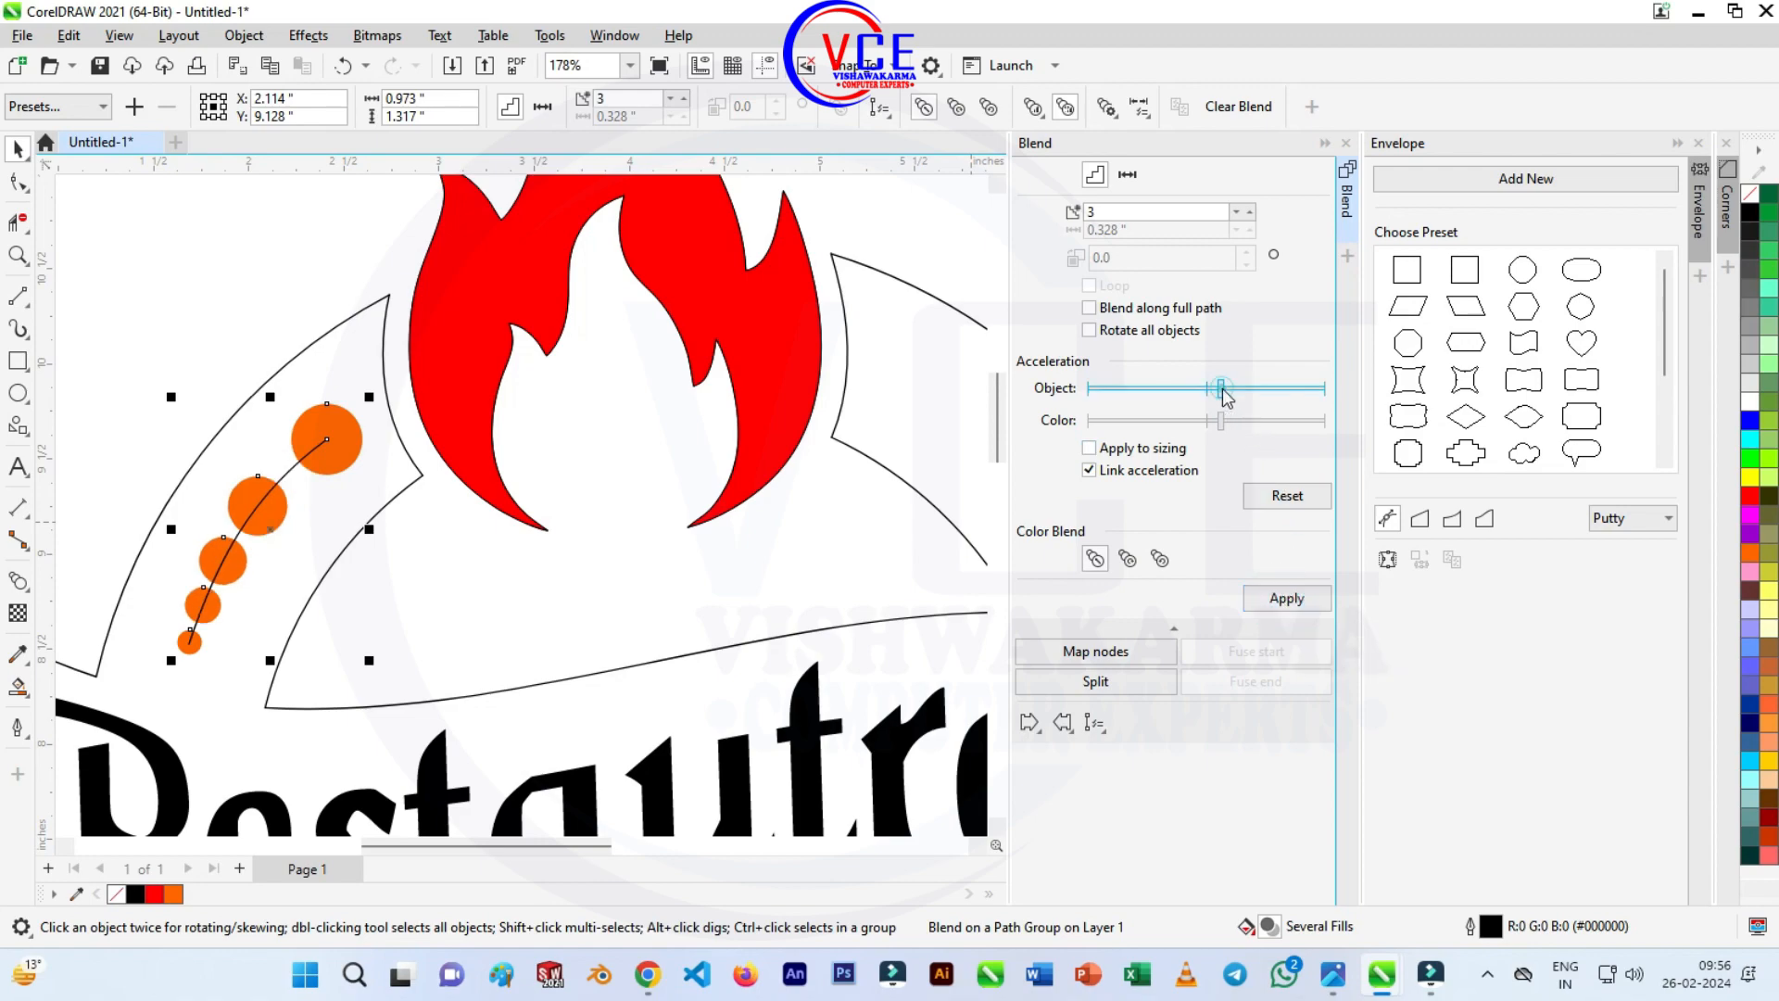
{"action": "left_click", "coordinate": [1304, 599]}
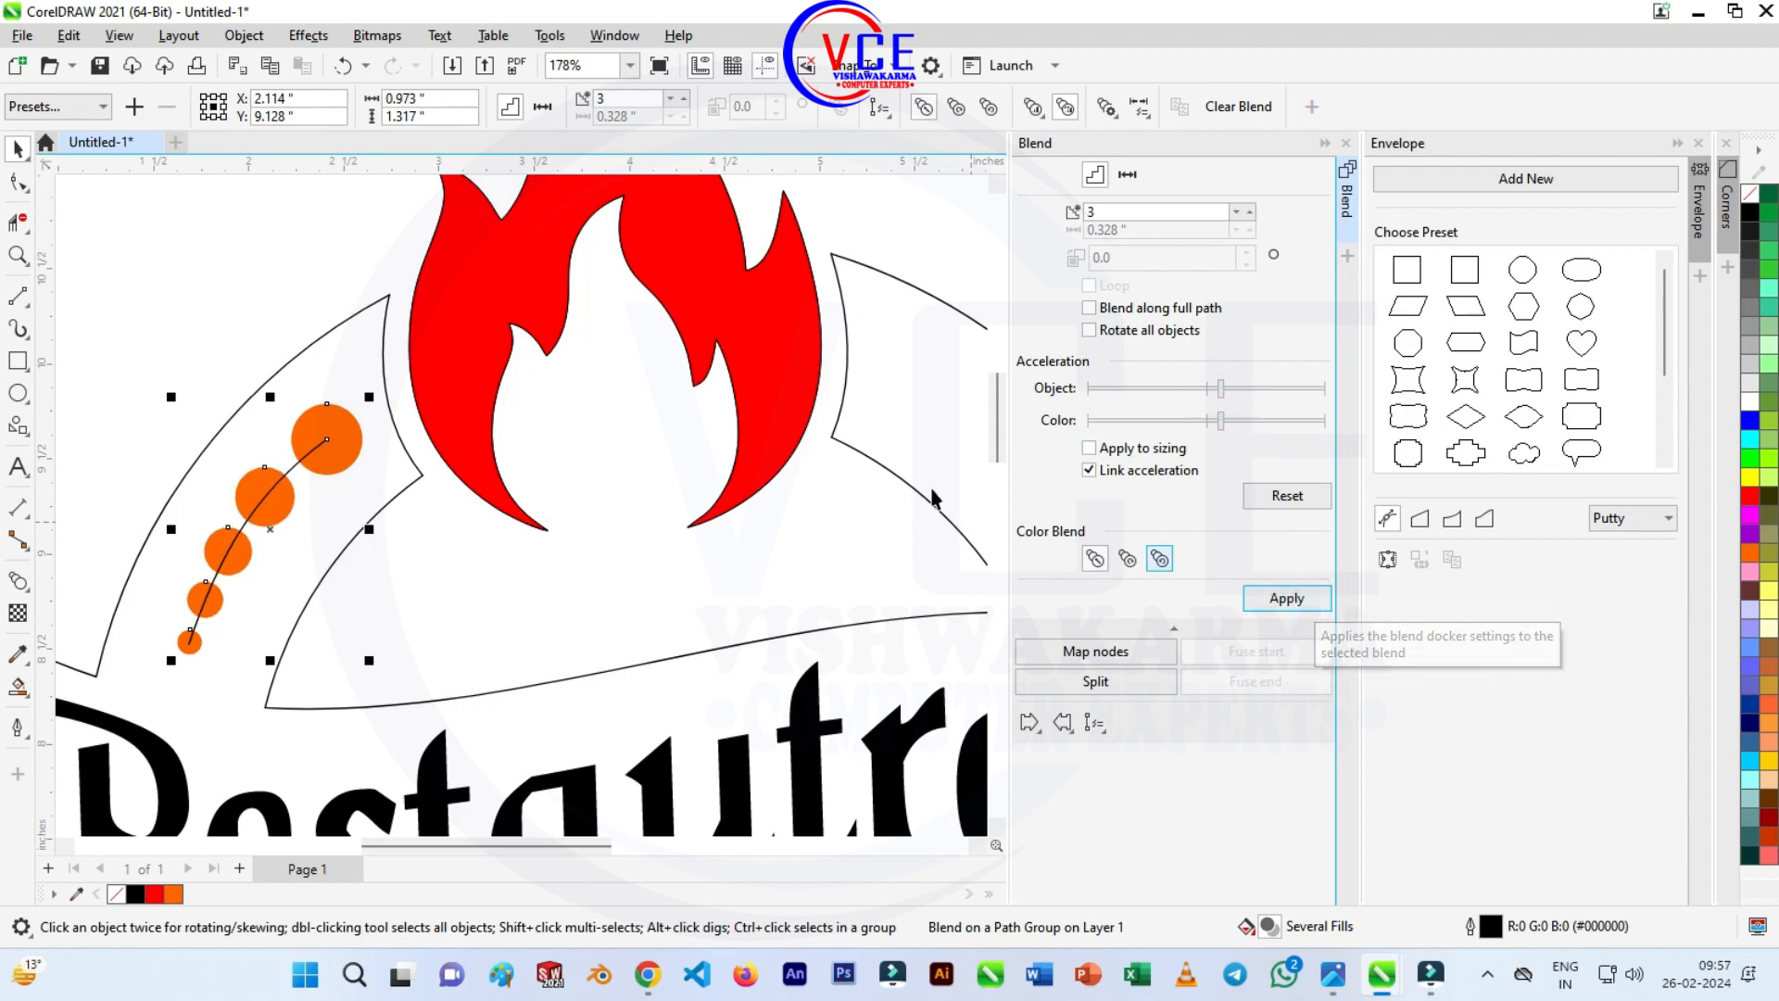
Remove the outline from the blend's curved path.
{"action": "left_click", "coordinate": [289, 470]}
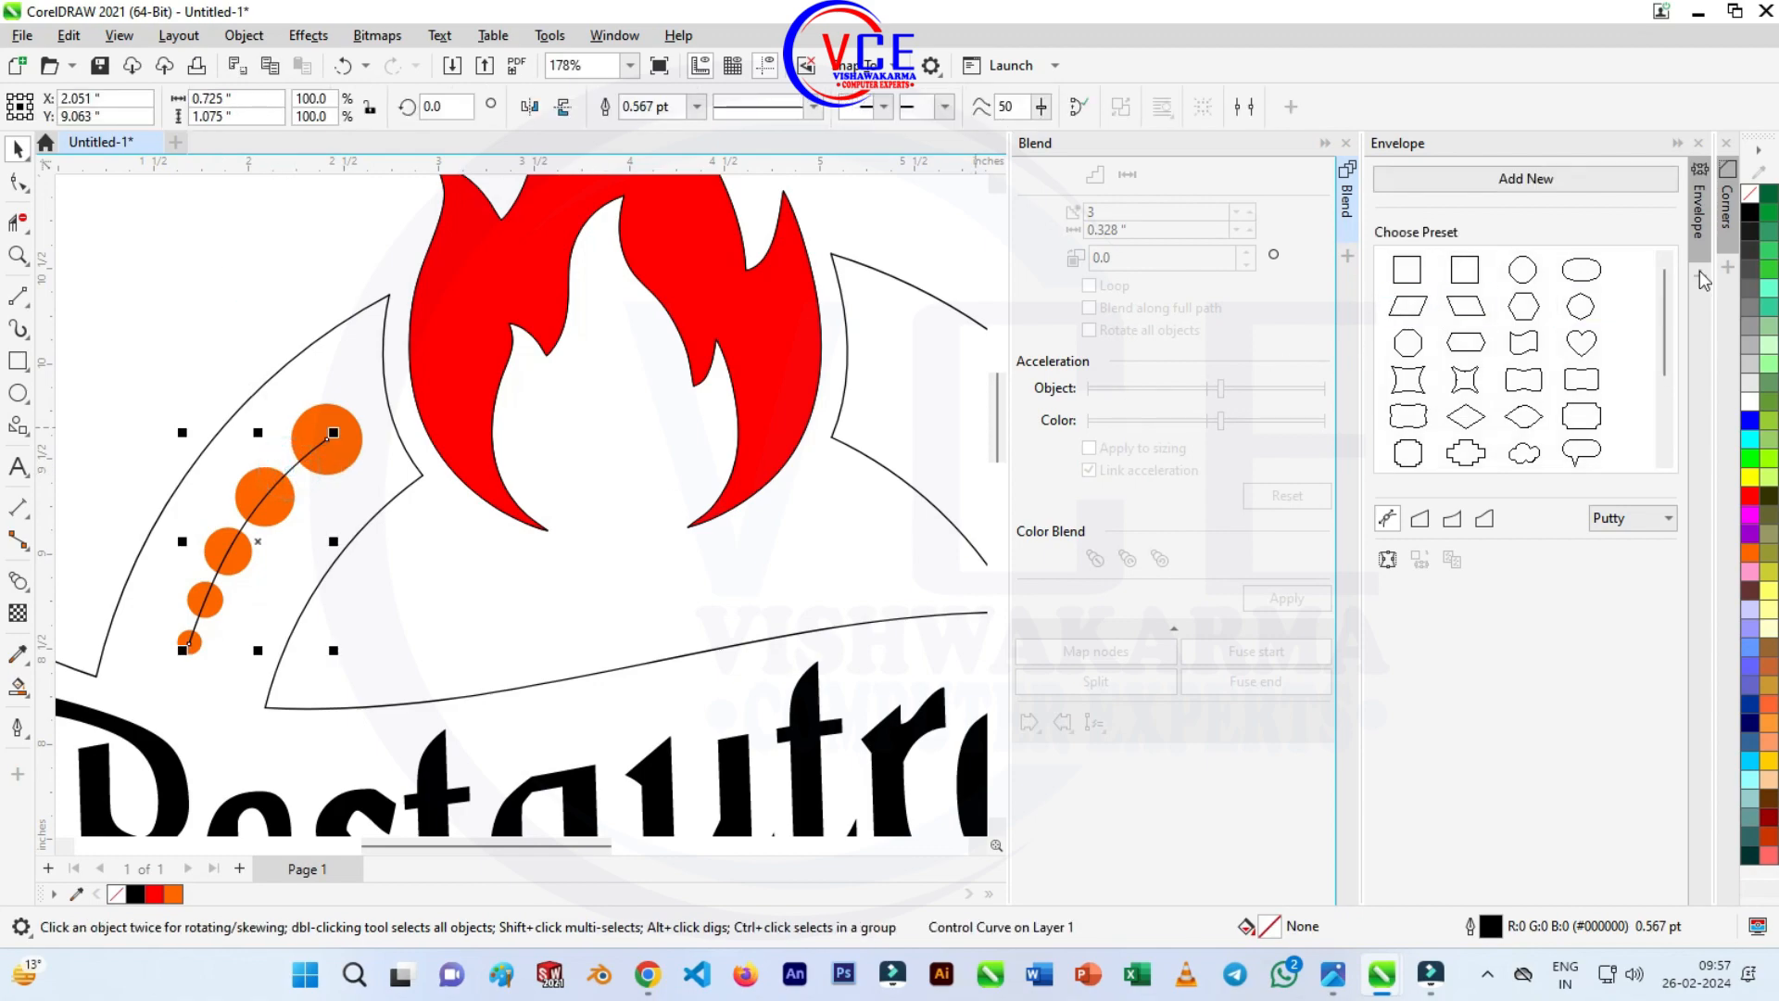
{"action": "right_click", "coordinate": [1747, 199]}
{"action": "left_click", "coordinate": [1662, 218]}
Try to copy the row of orange dots to the area outside the ring's lower right.
{"action": "scroll", "coordinate": [305, 326], "scroll_direction": "down", "scroll_amount": 2}
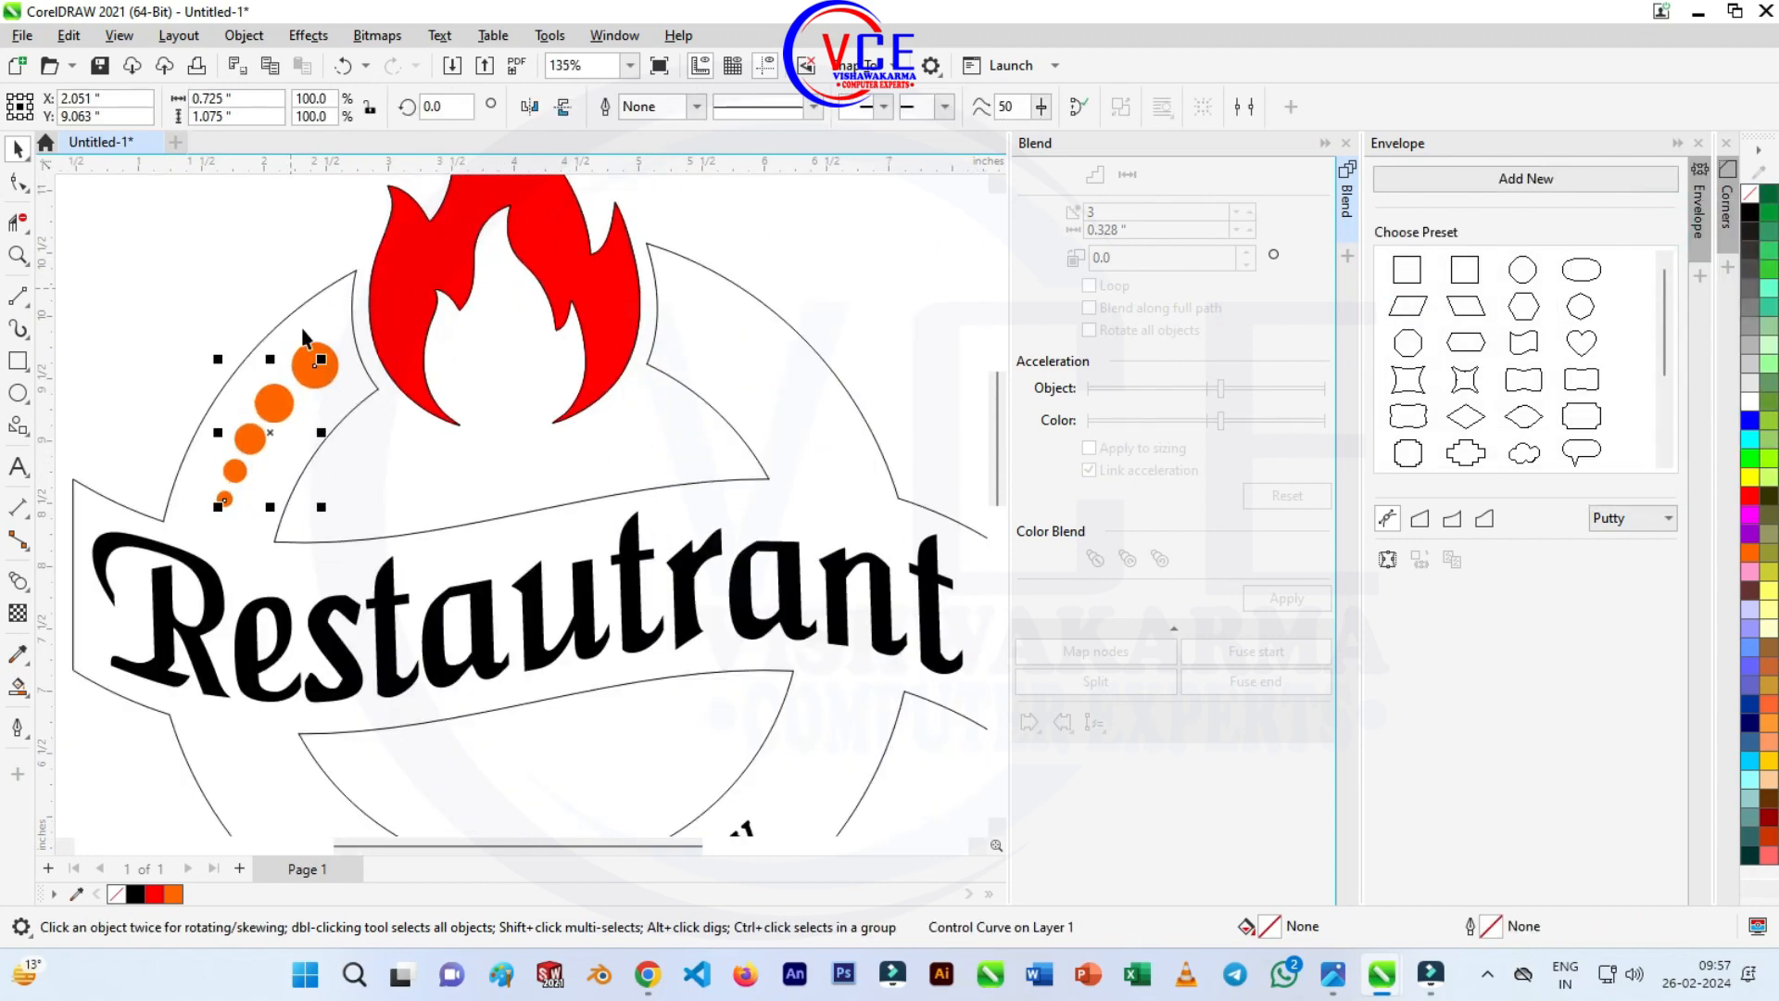
{"action": "left_click", "coordinate": [674, 244]}
{"action": "left_click", "coordinate": [314, 356]}
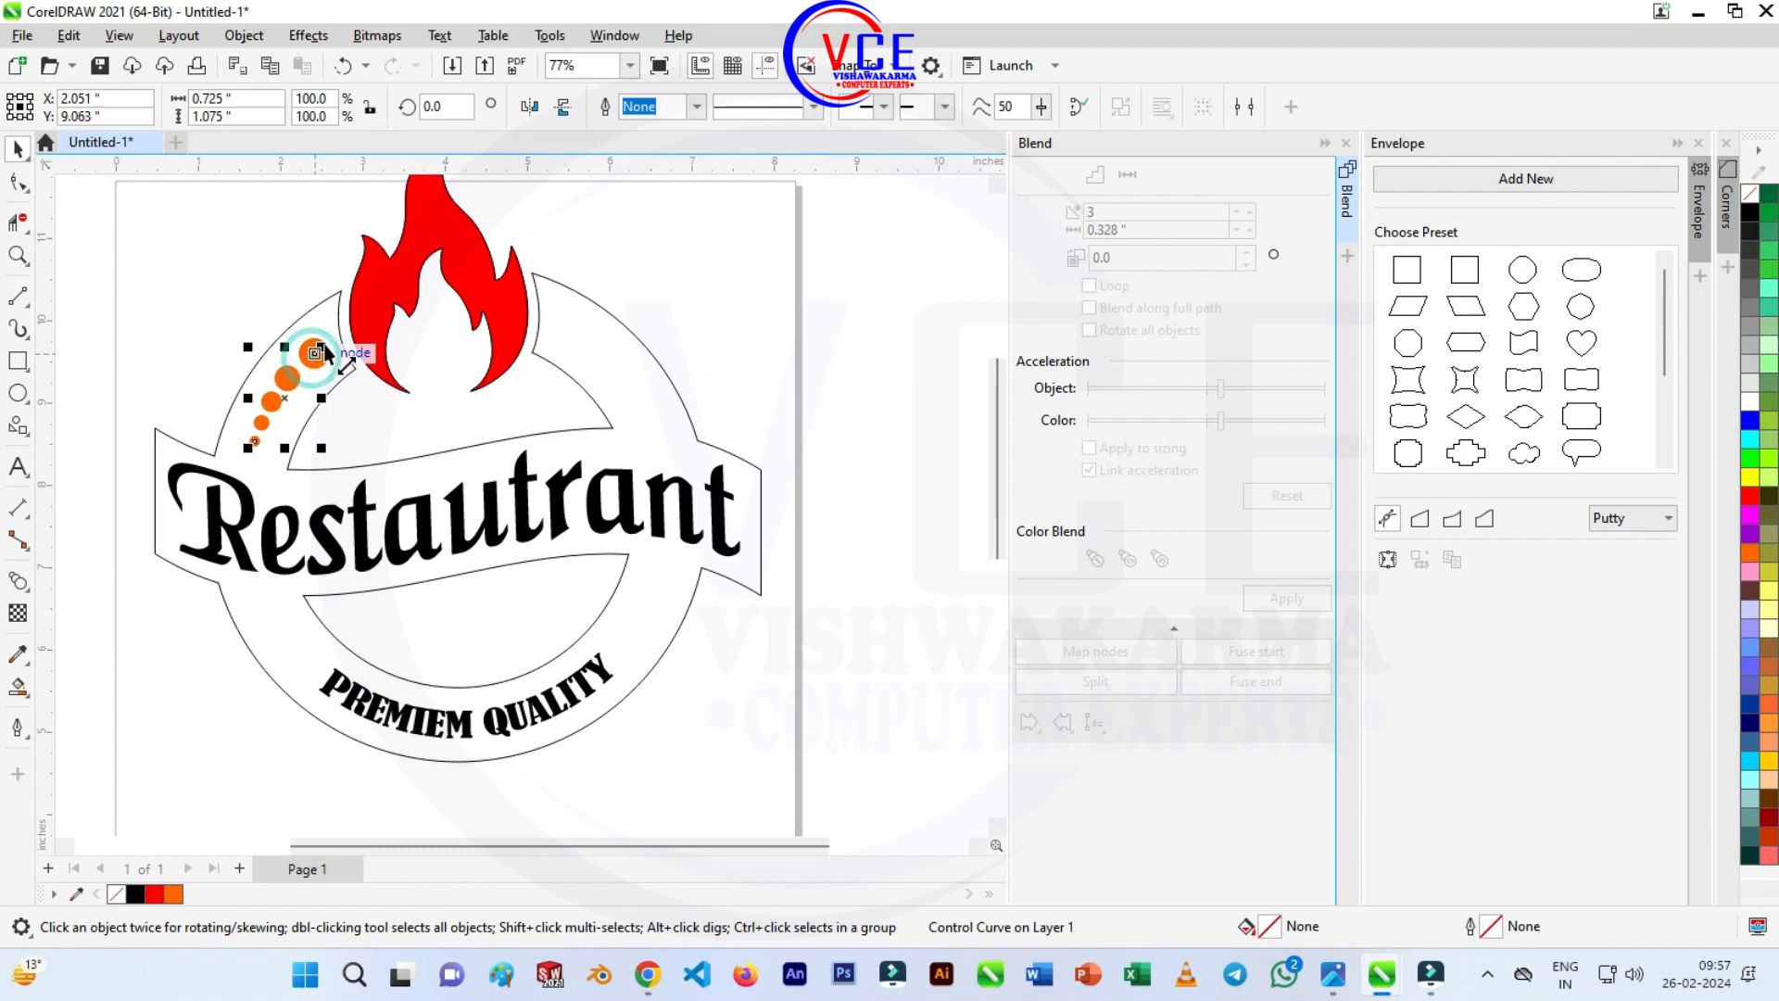
{"action": "left_click_drag", "start_coordinate": [325, 352], "coordinate": [746, 635]}
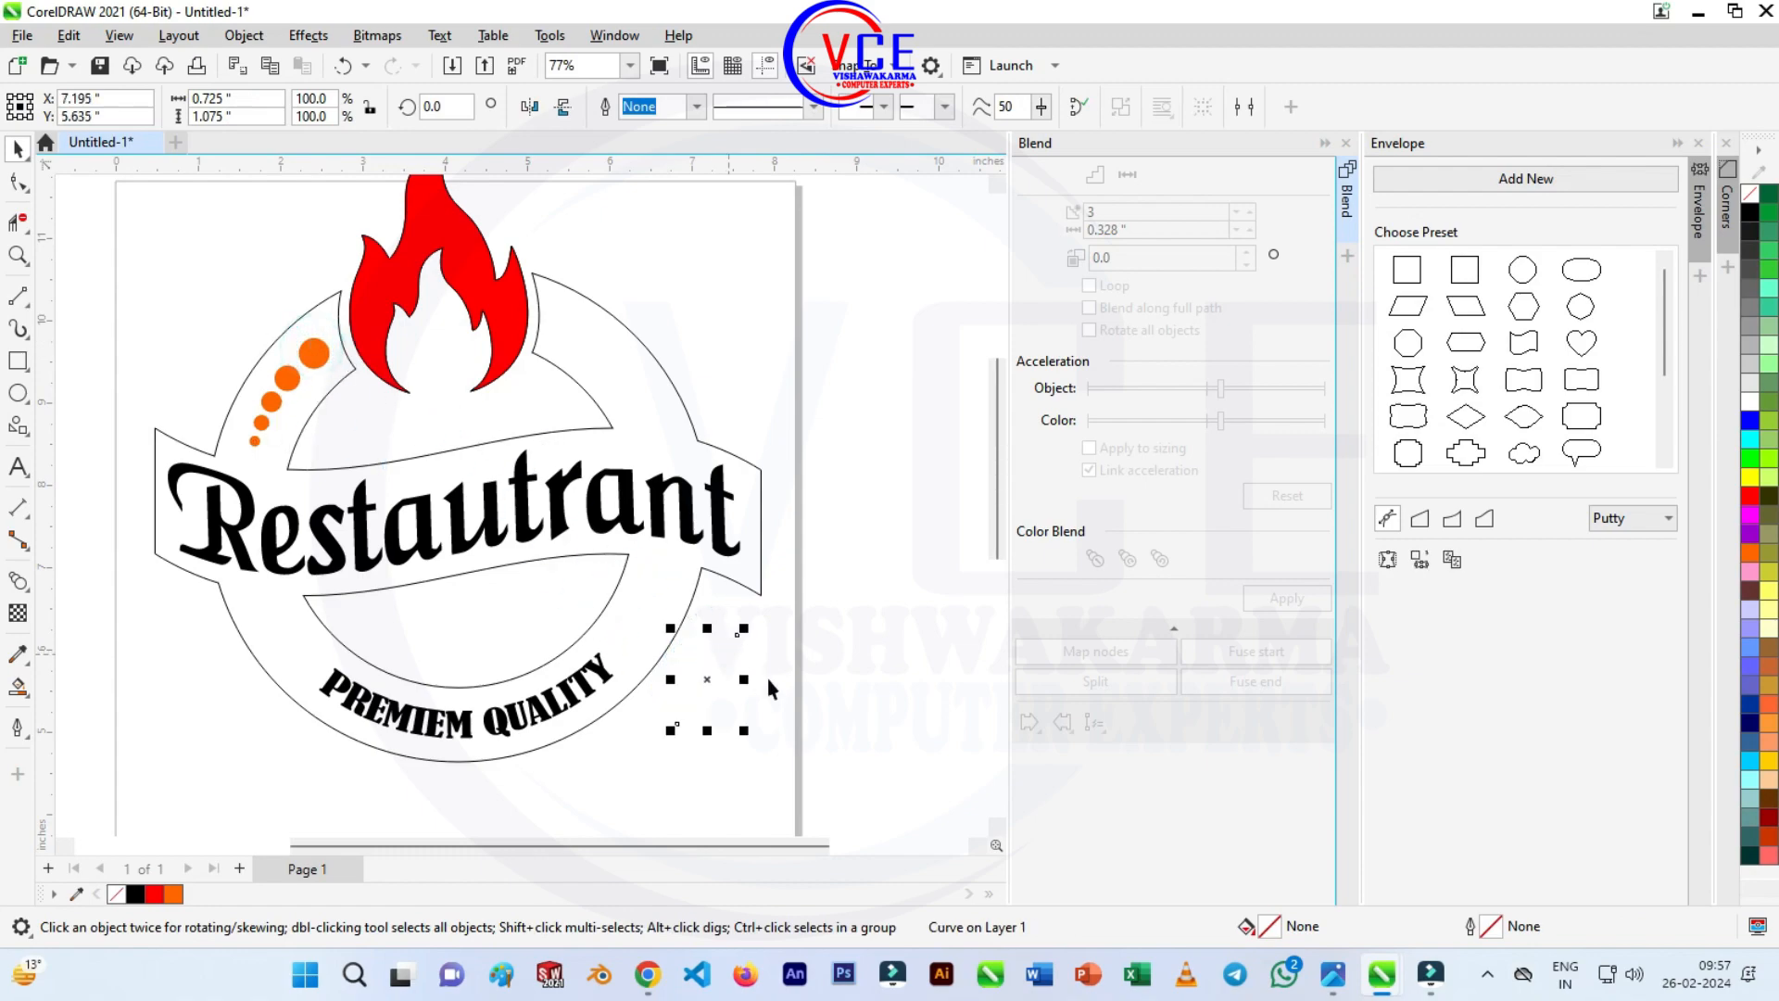
{"action": "left_click", "coordinate": [852, 629]}
{"action": "left_click", "coordinate": [315, 371]}
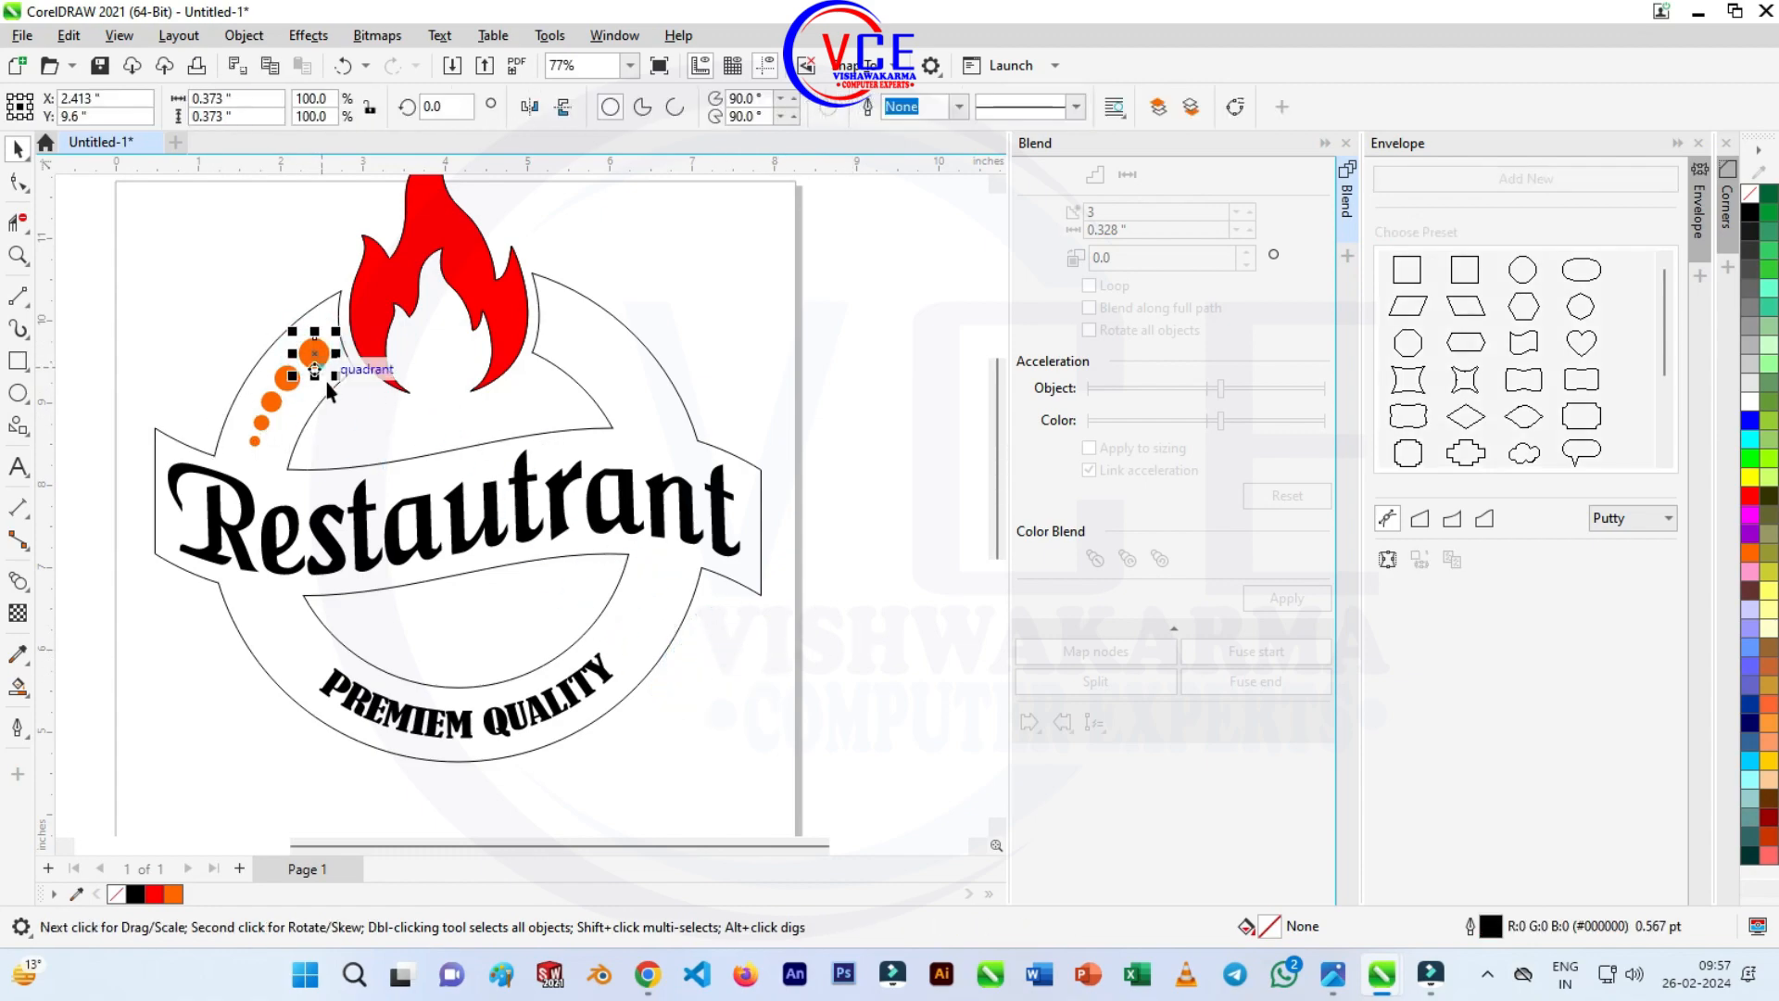
{"action": "left_click_drag", "start_coordinate": [299, 428], "coordinate": [309, 419]}
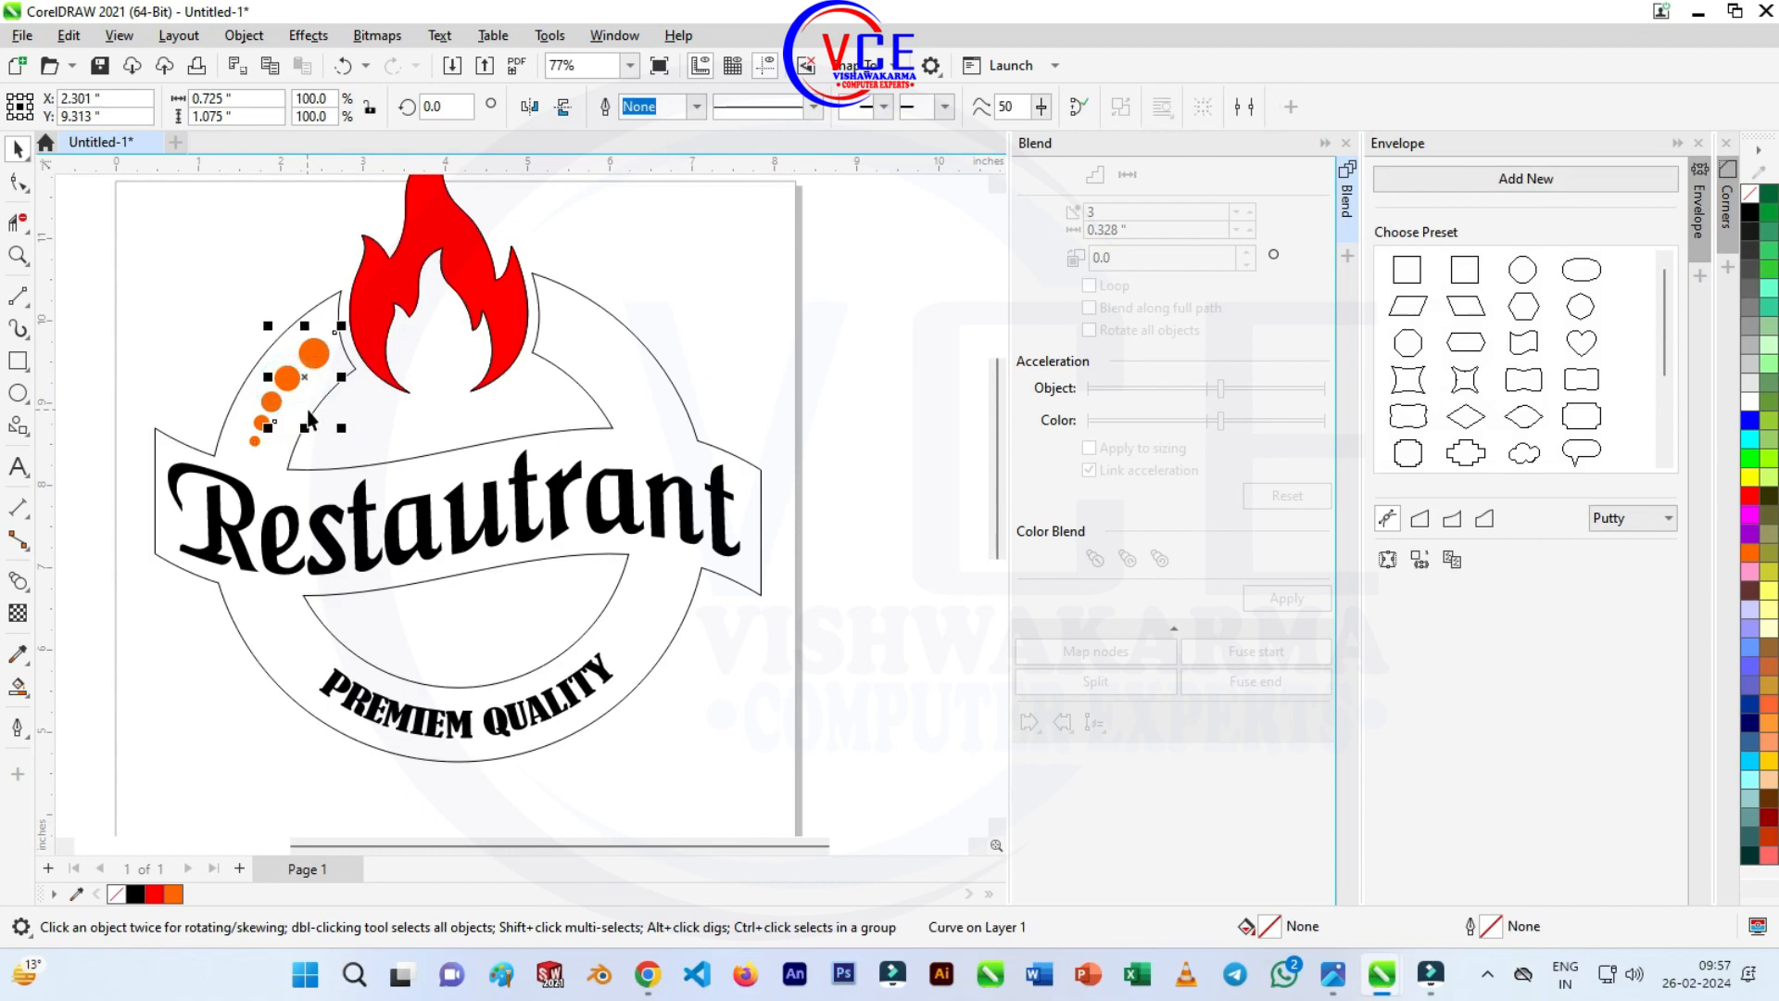
{"action": "left_click", "coordinate": [322, 410]}
Copy the row of orange dots to the ring's lower right, between the ribbon and the PREMIEM QUALITY text.
{"action": "left_click", "coordinate": [278, 408]}
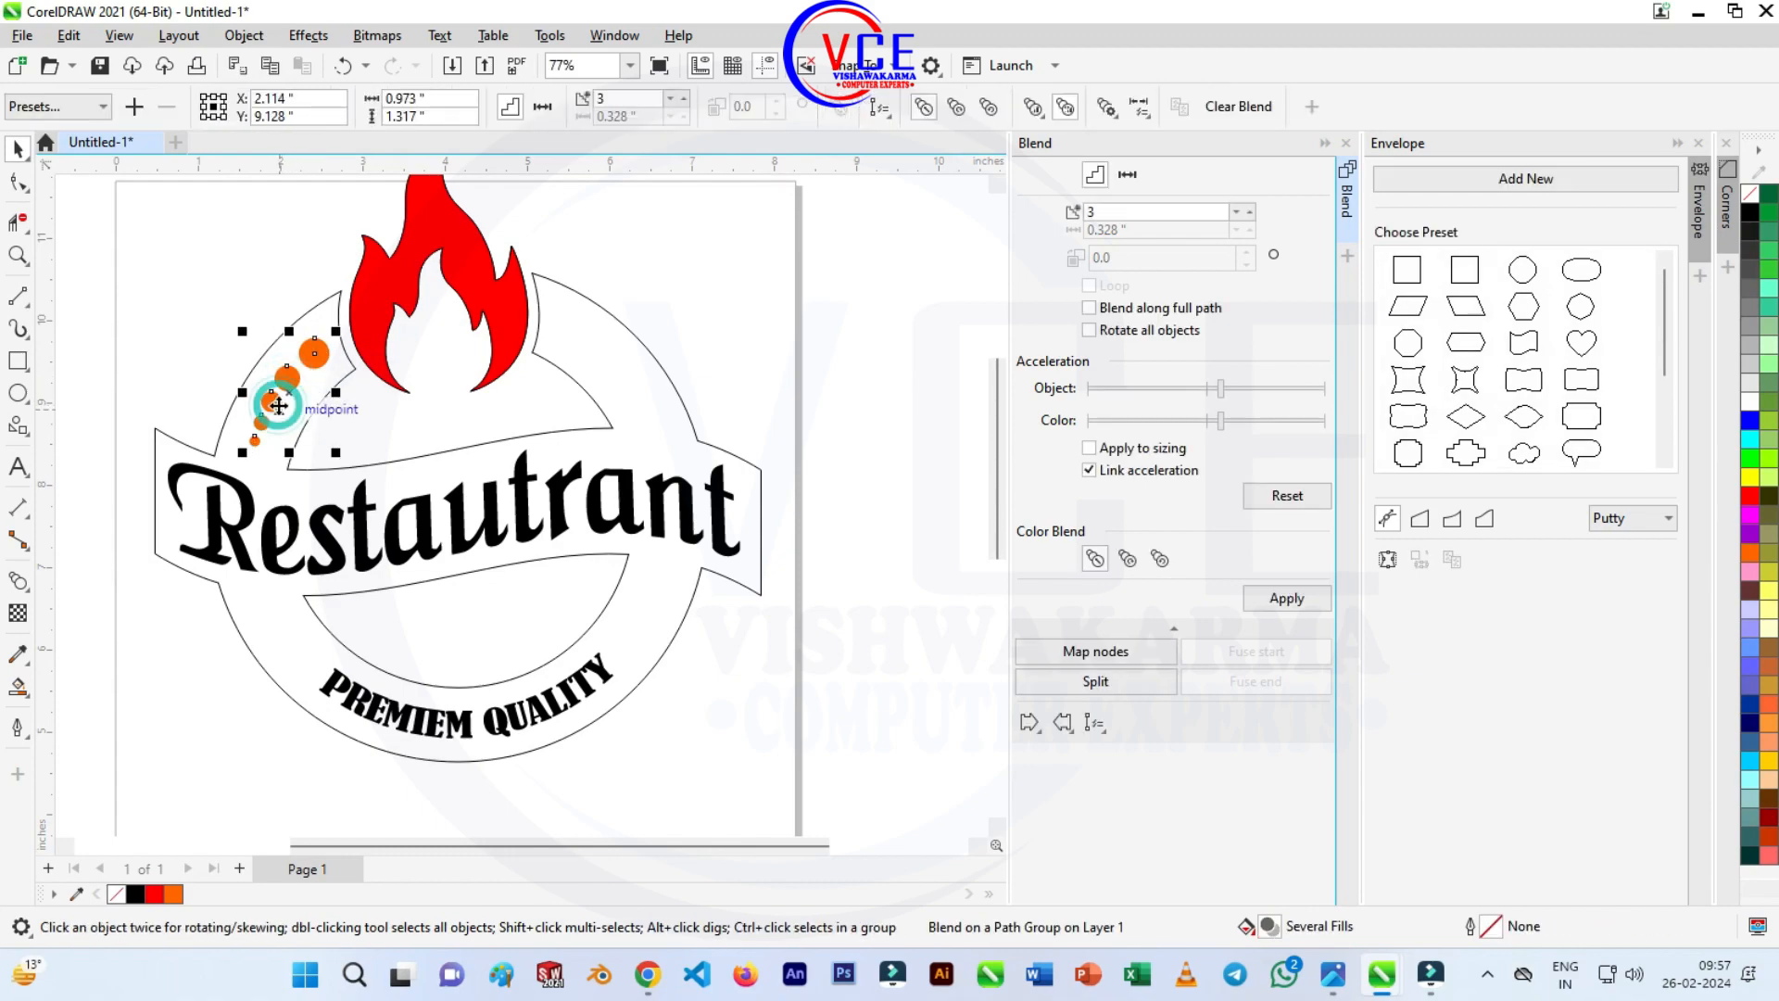
{"action": "mouse_move", "coordinate": [278, 407]}
{"action": "left_mouse_down"}
{"action": "mouse_move", "coordinate": [313, 389]}
{"action": "mouse_move", "coordinate": [667, 602]}
{"action": "left_mouse_up"}
{"action": "key", "text": "ctrl+s"}
{"action": "left_click", "coordinate": [1700, 908]}
{"action": "scroll", "coordinate": [721, 631], "scroll_direction": "up", "scroll_amount": 1}
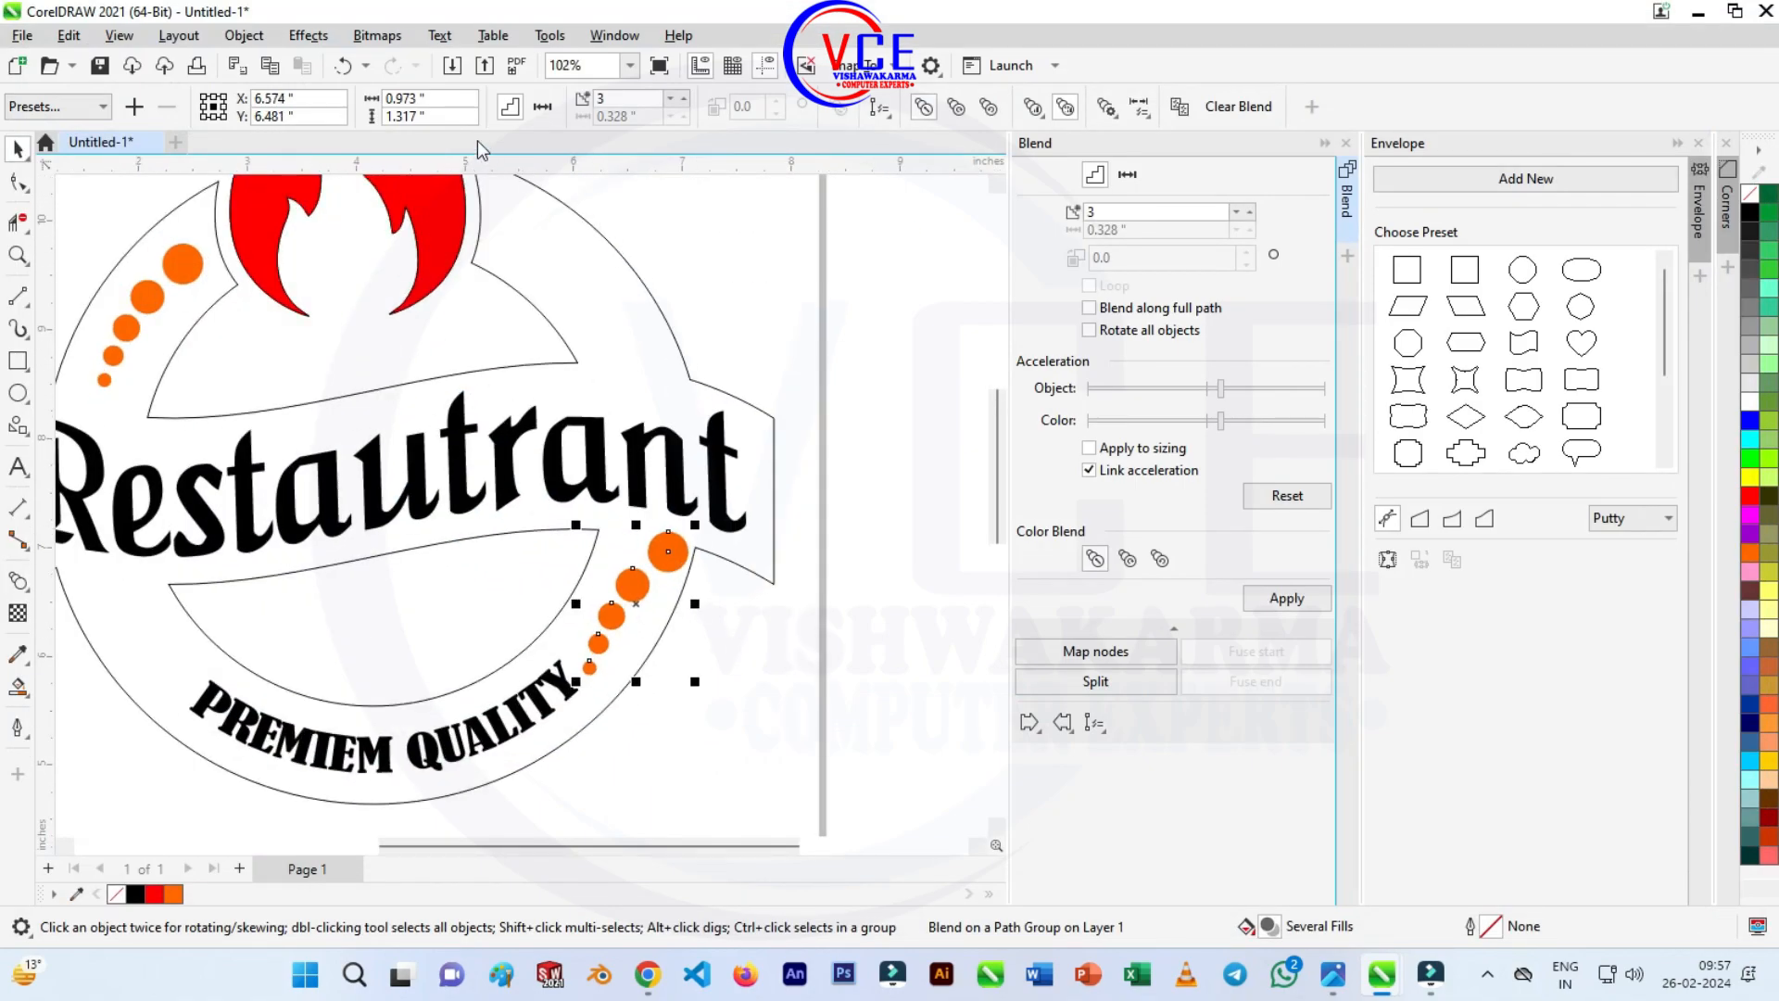
Rotate the copied dots to follow the ring with the largest beside the PREMIEM QUALITY text, and shift them slightly inward.
{"action": "left_click", "coordinate": [670, 575]}
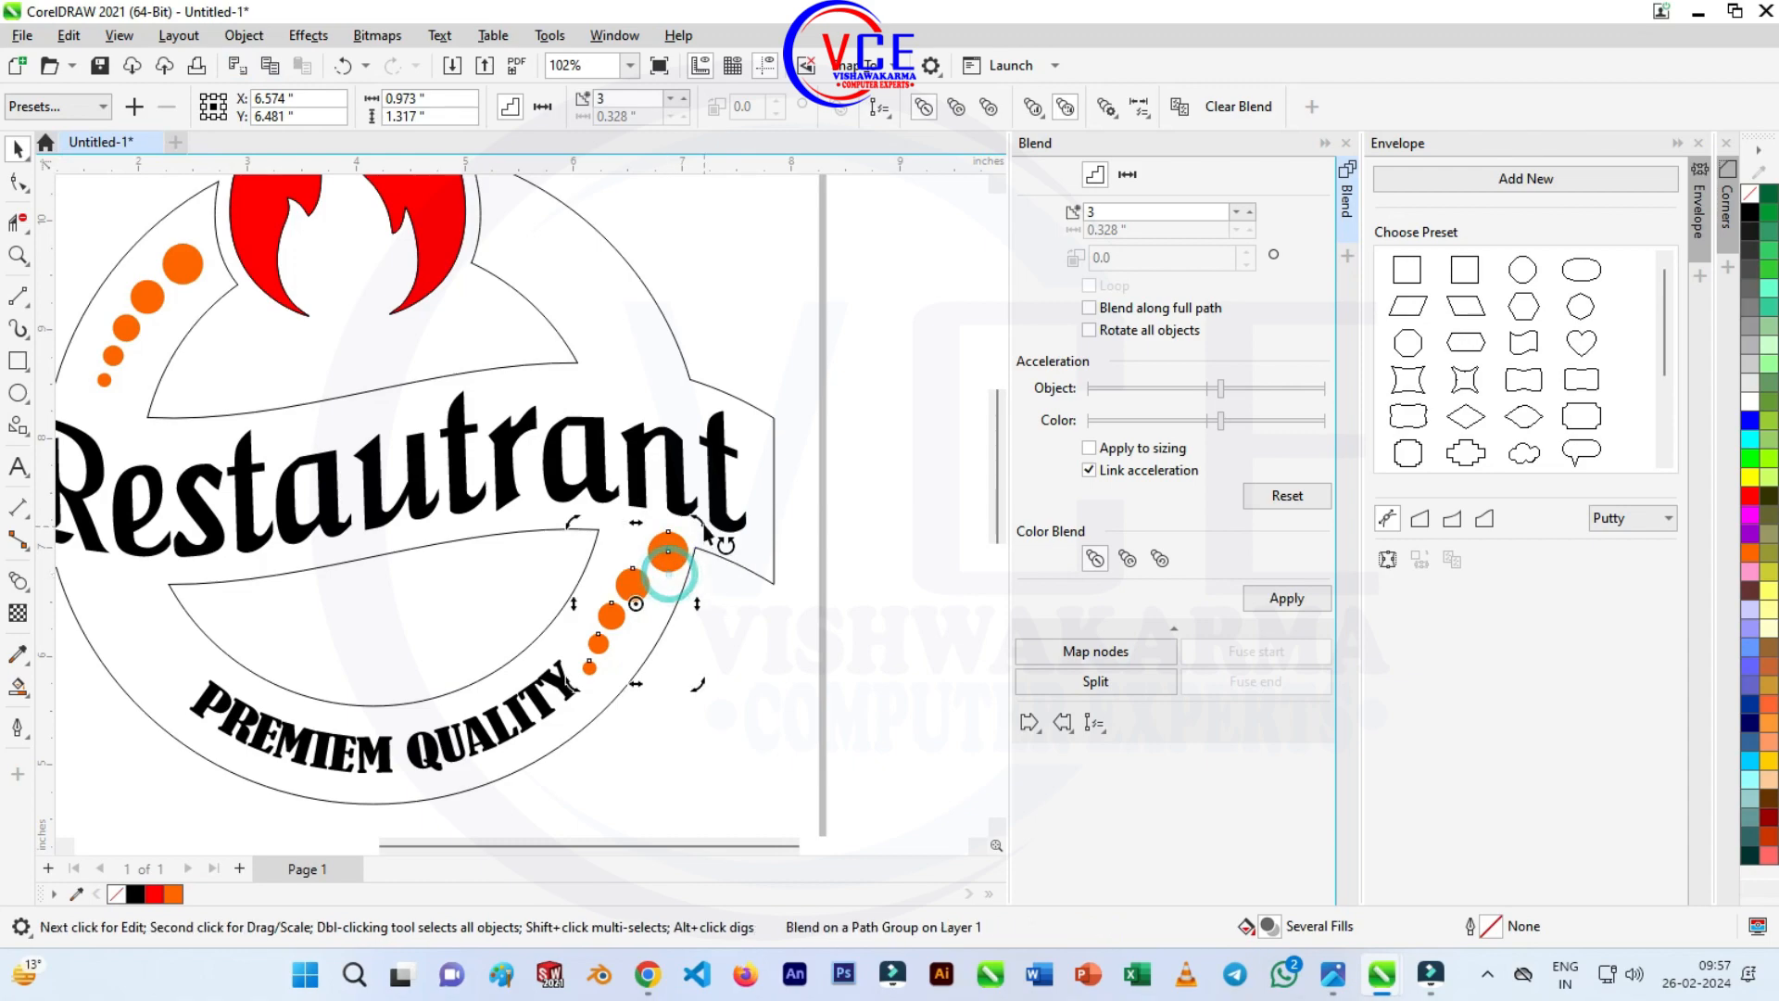
{"action": "left_click_drag", "start_coordinate": [697, 526], "coordinate": [563, 729]}
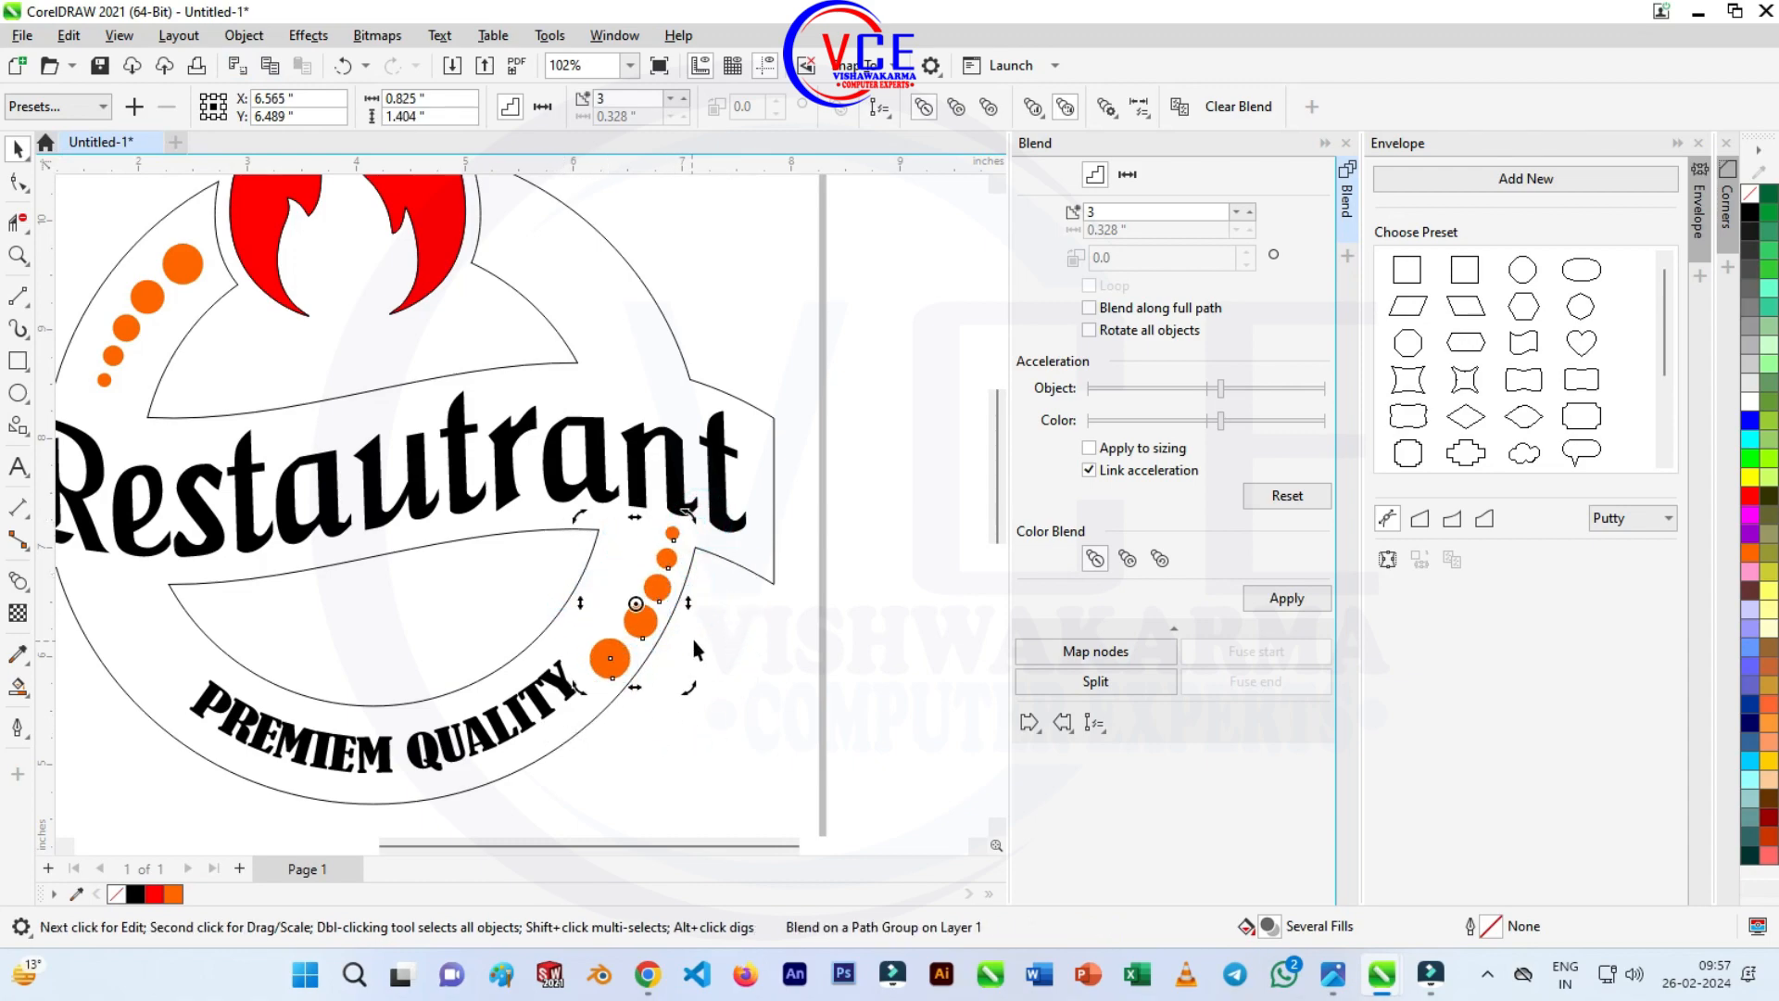
{"action": "left_click", "coordinate": [726, 631]}
{"action": "left_click", "coordinate": [650, 630]}
{"action": "left_click_drag", "start_coordinate": [652, 637], "coordinate": [633, 635]}
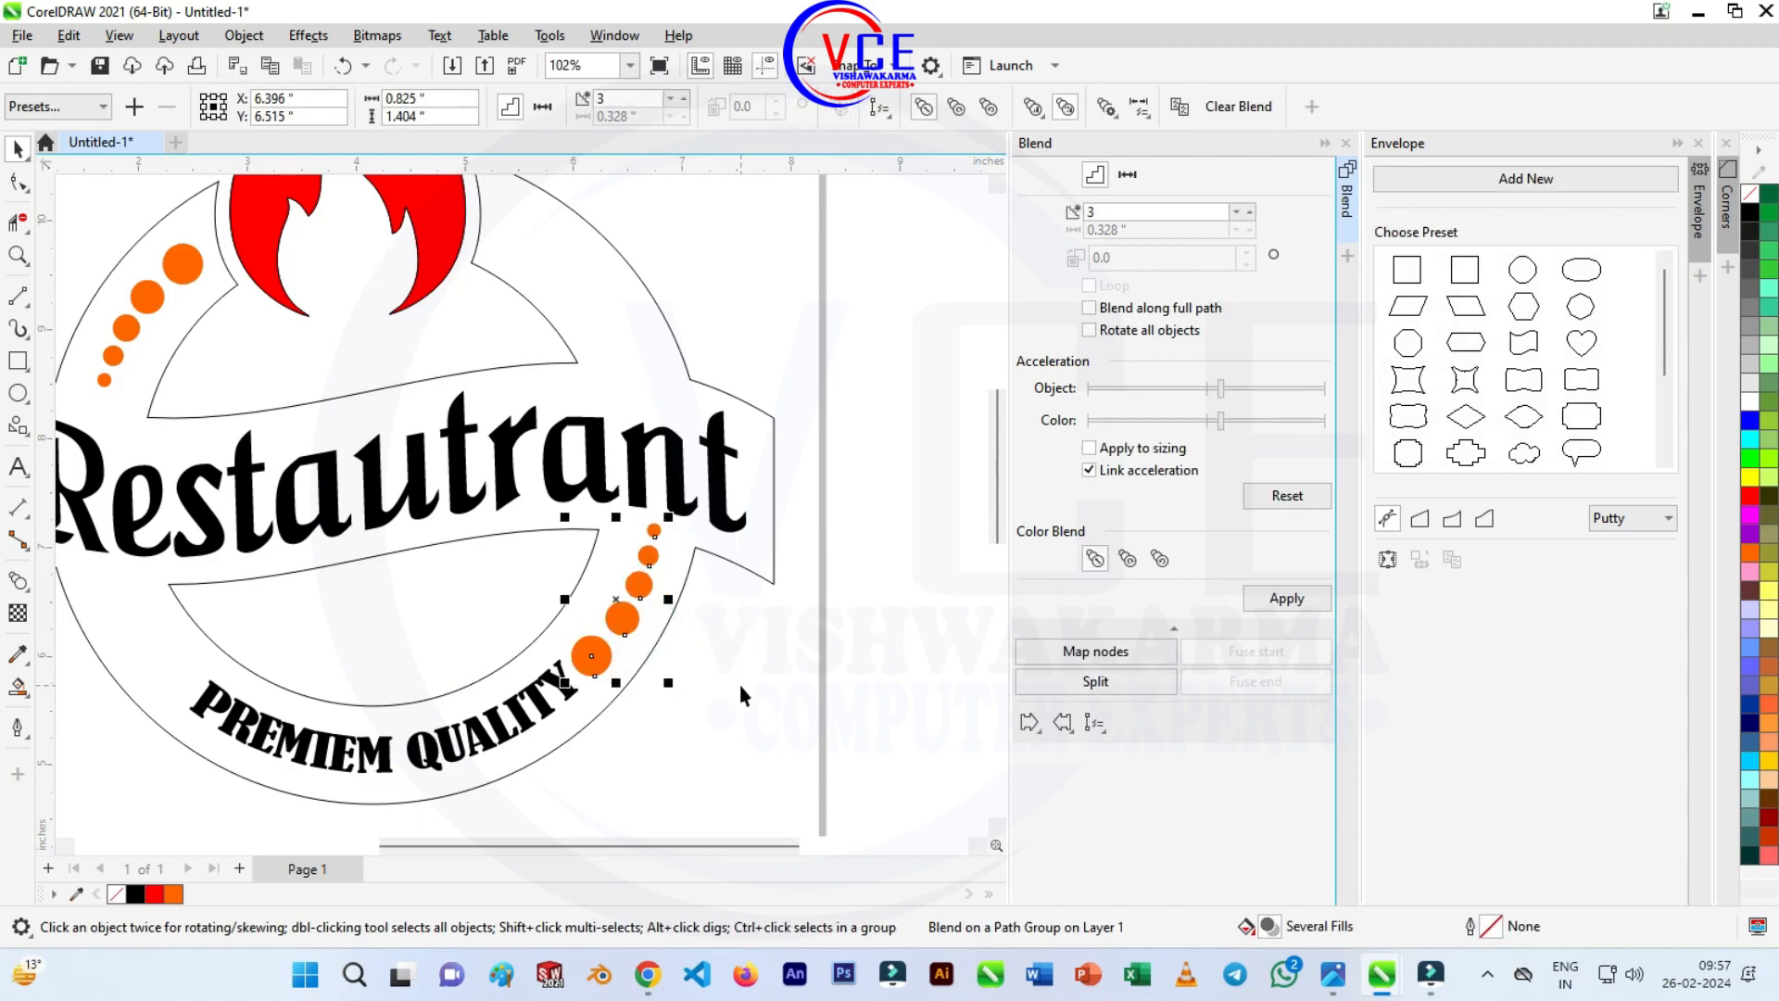
{"action": "scroll", "coordinate": [762, 583], "scroll_direction": "down", "scroll_amount": 1}
{"action": "scroll", "coordinate": [607, 660], "scroll_direction": "up", "scroll_amount": 2}
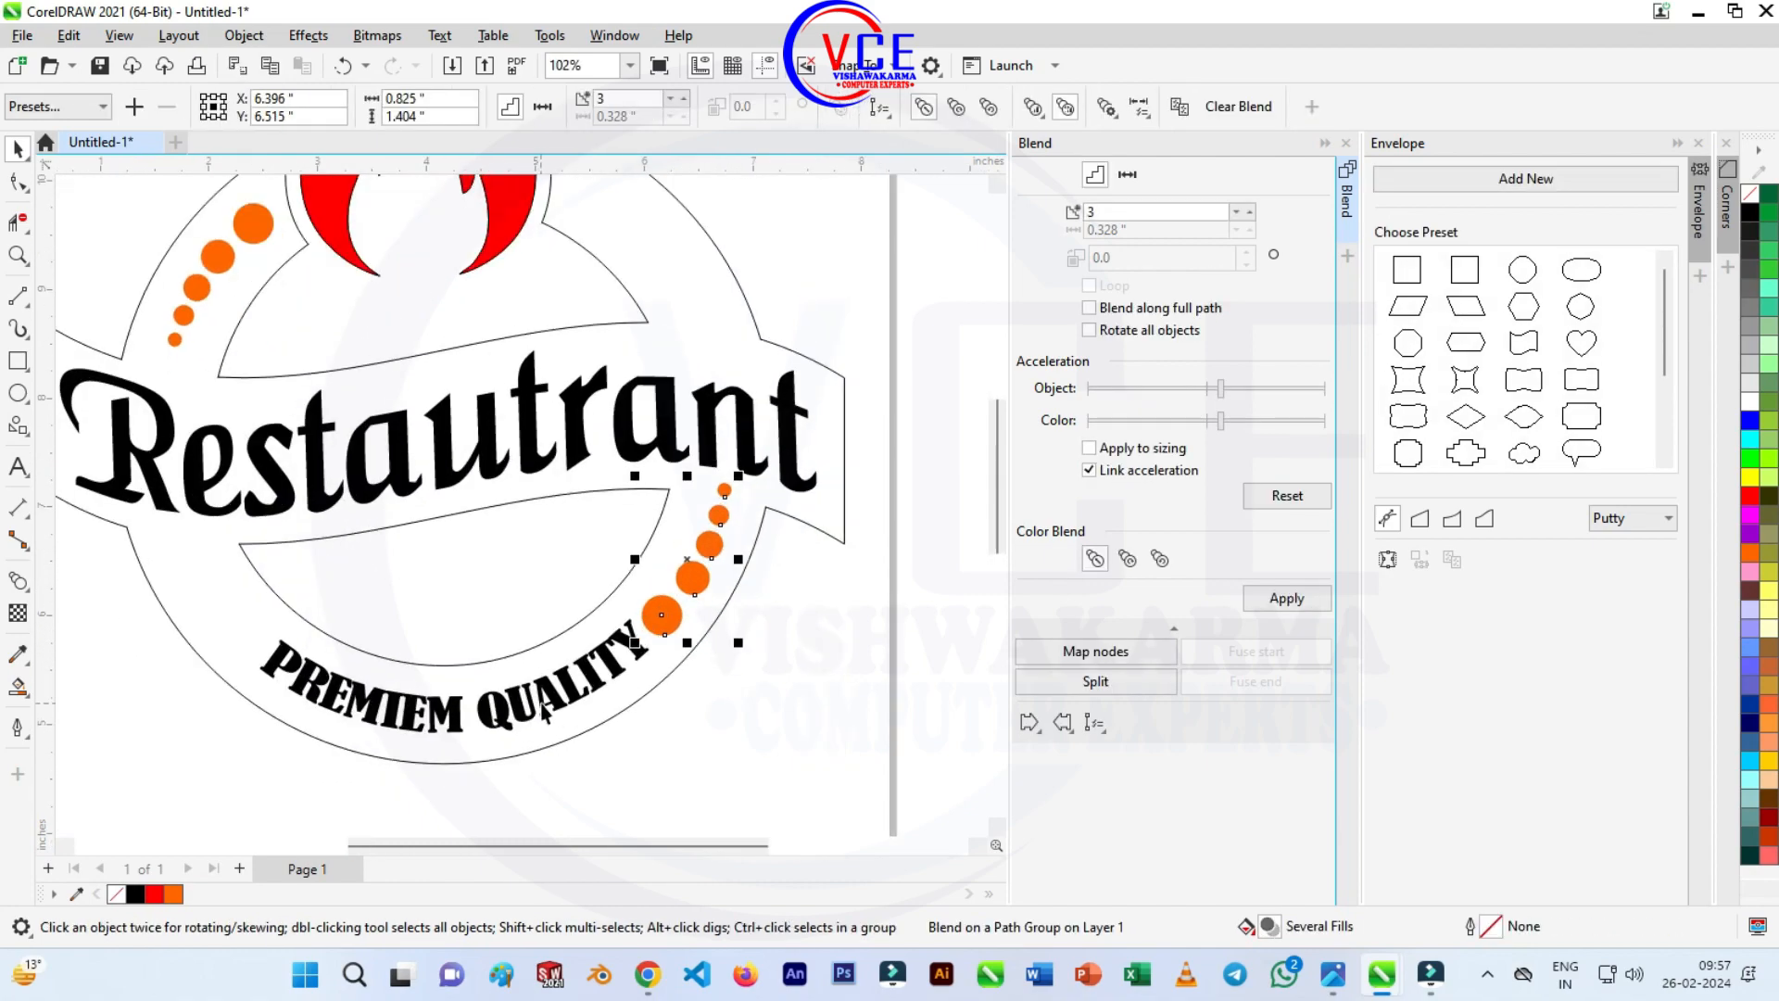
{"action": "scroll", "coordinate": [522, 651], "scroll_direction": "down", "scroll_amount": 1}
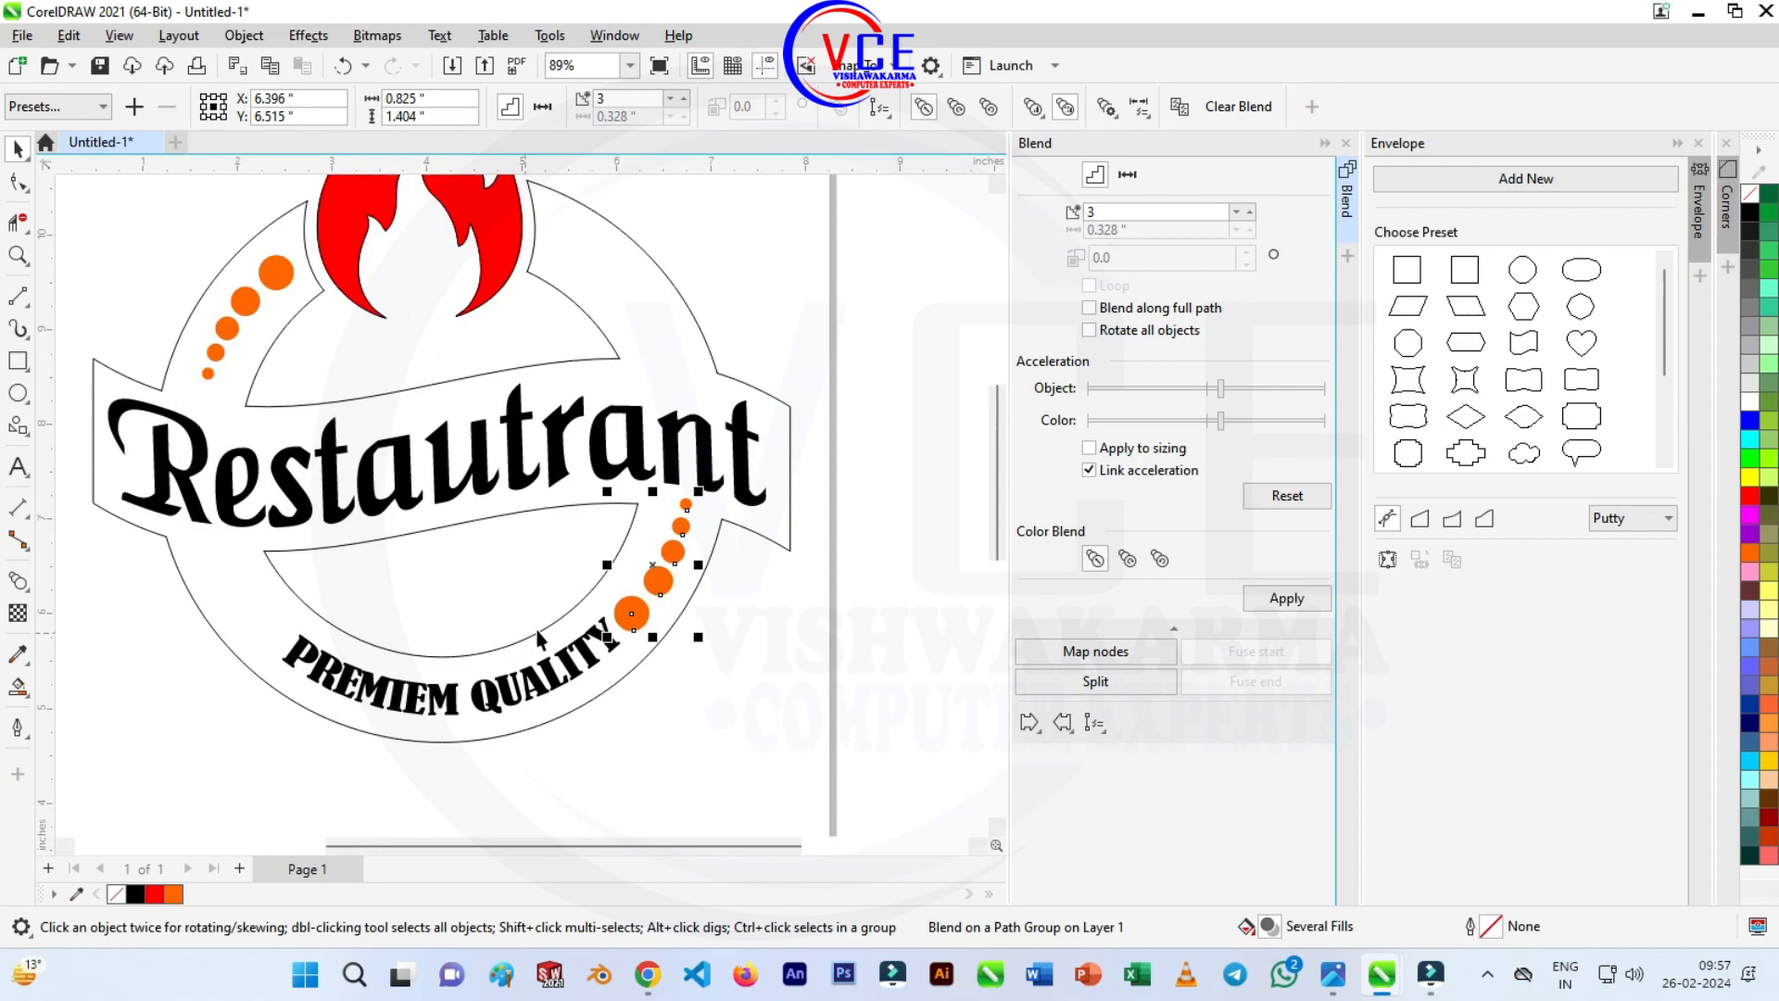
Nudge the curved PREMIEM QUALITY text slightly up and left, away from the lower orange dots.
{"action": "left_click", "coordinate": [766, 587]}
{"action": "scroll", "coordinate": [663, 579], "scroll_direction": "up", "scroll_amount": 1}
{"action": "left_click", "coordinate": [588, 663]}
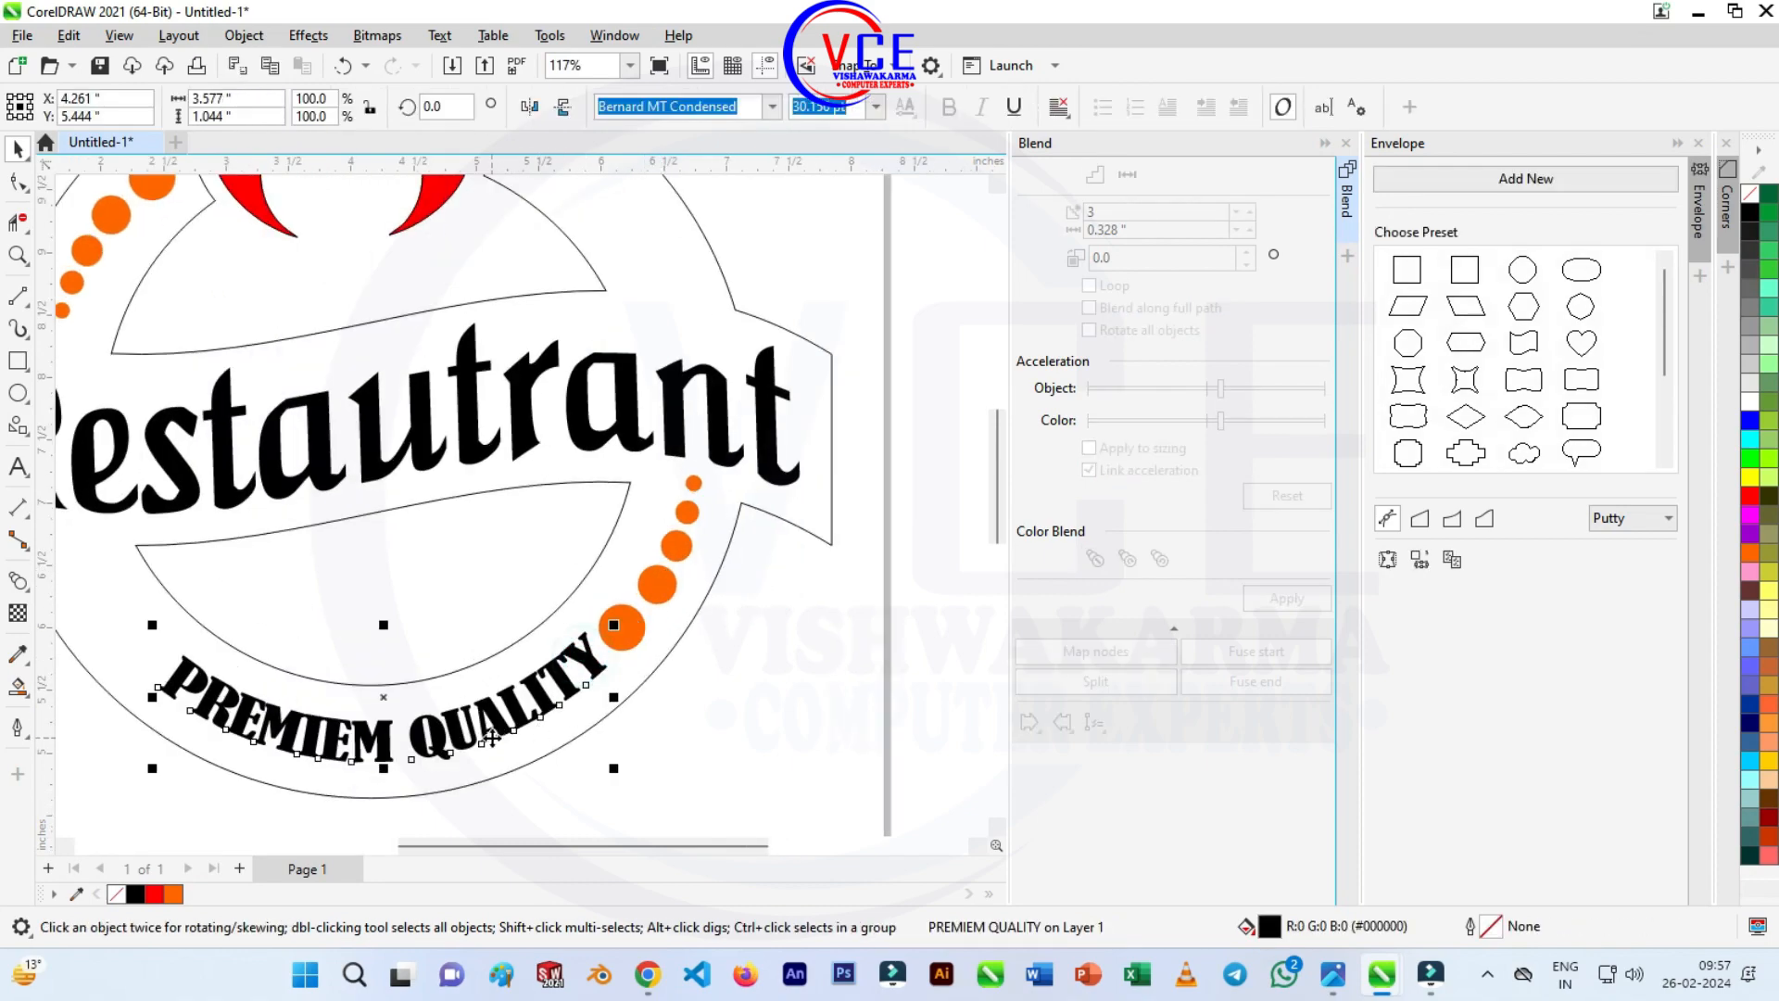
{"action": "left_click_drag", "start_coordinate": [471, 732], "coordinate": [464, 710]}
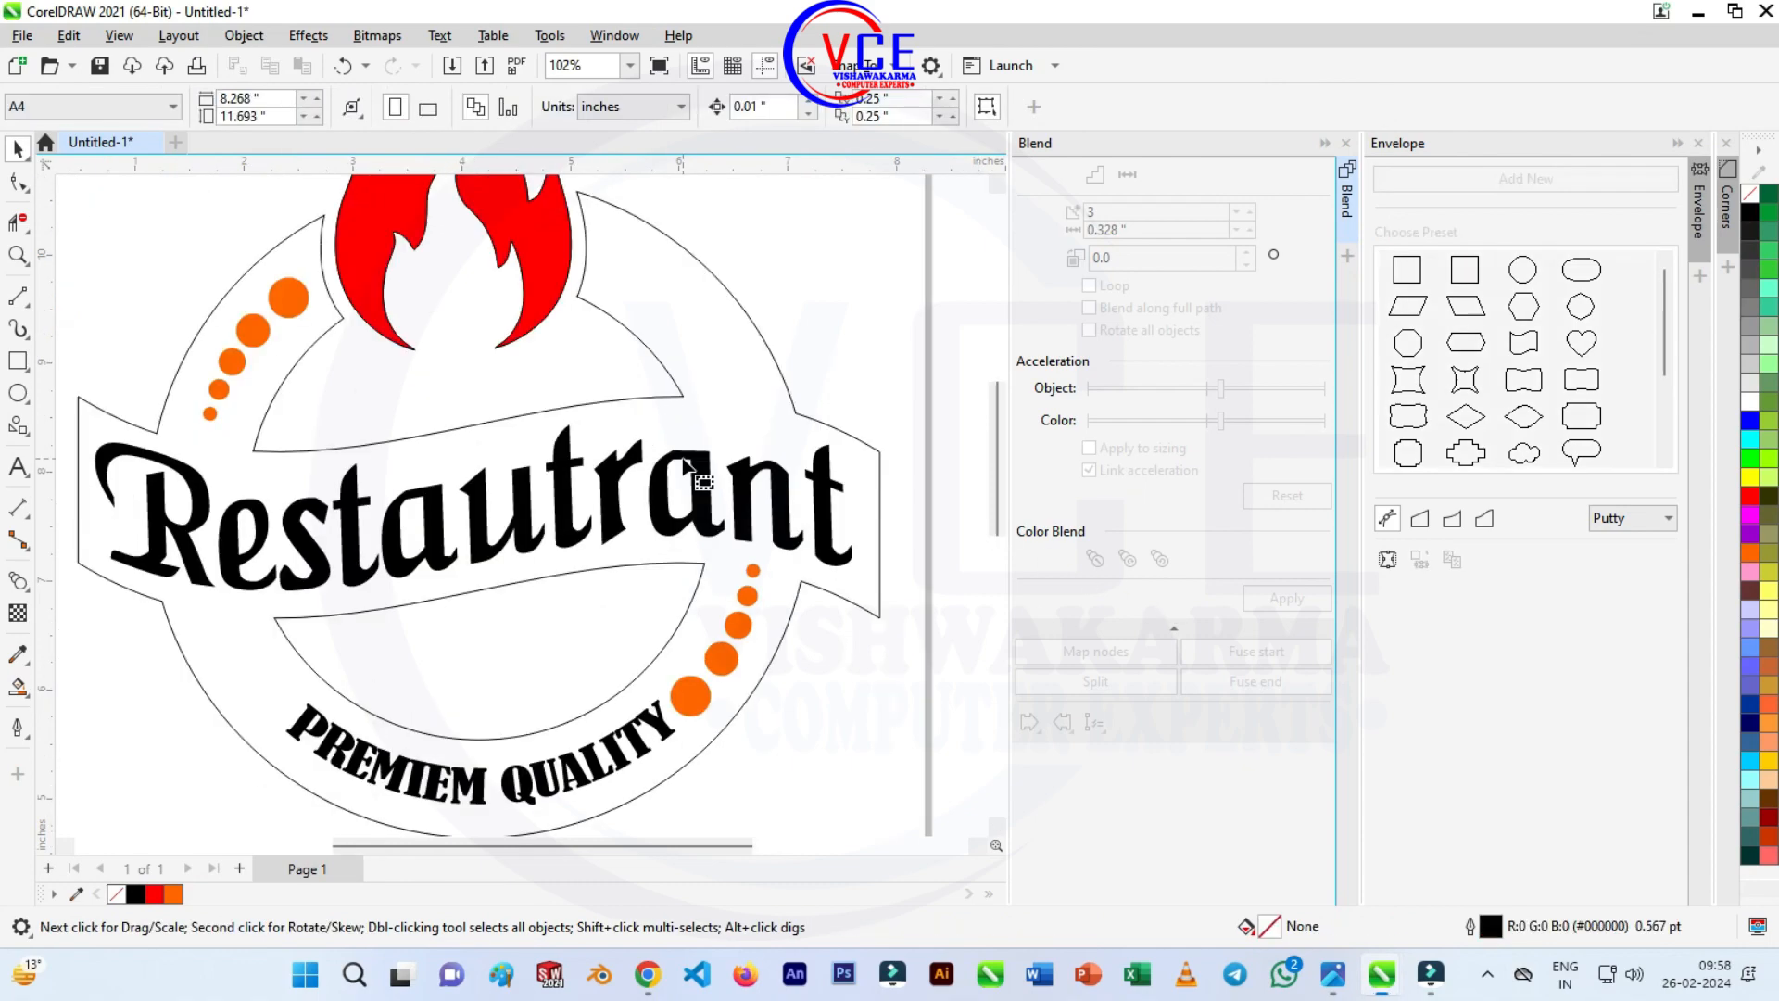
Close the Blend docker to enlarge the drawing area.
{"action": "key", "text": "F10"}
{"action": "scroll", "coordinate": [643, 521], "scroll_direction": "down", "scroll_amount": 2}
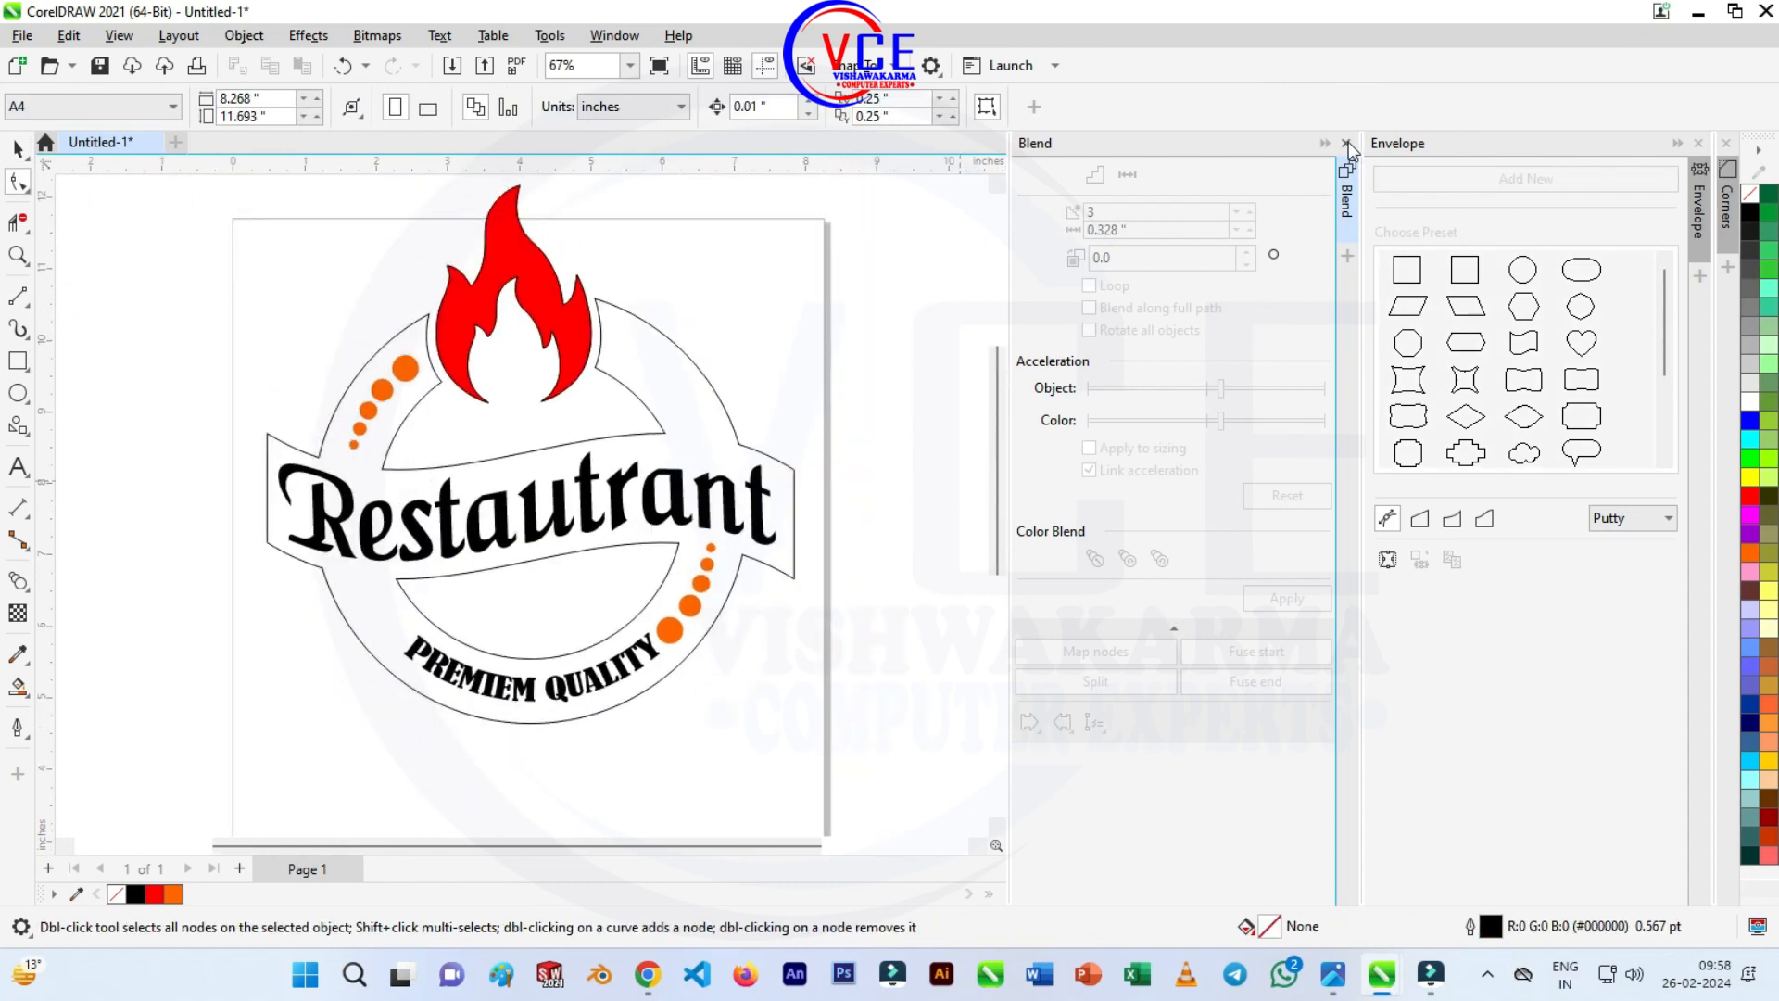
{"action": "left_click", "coordinate": [1347, 143]}
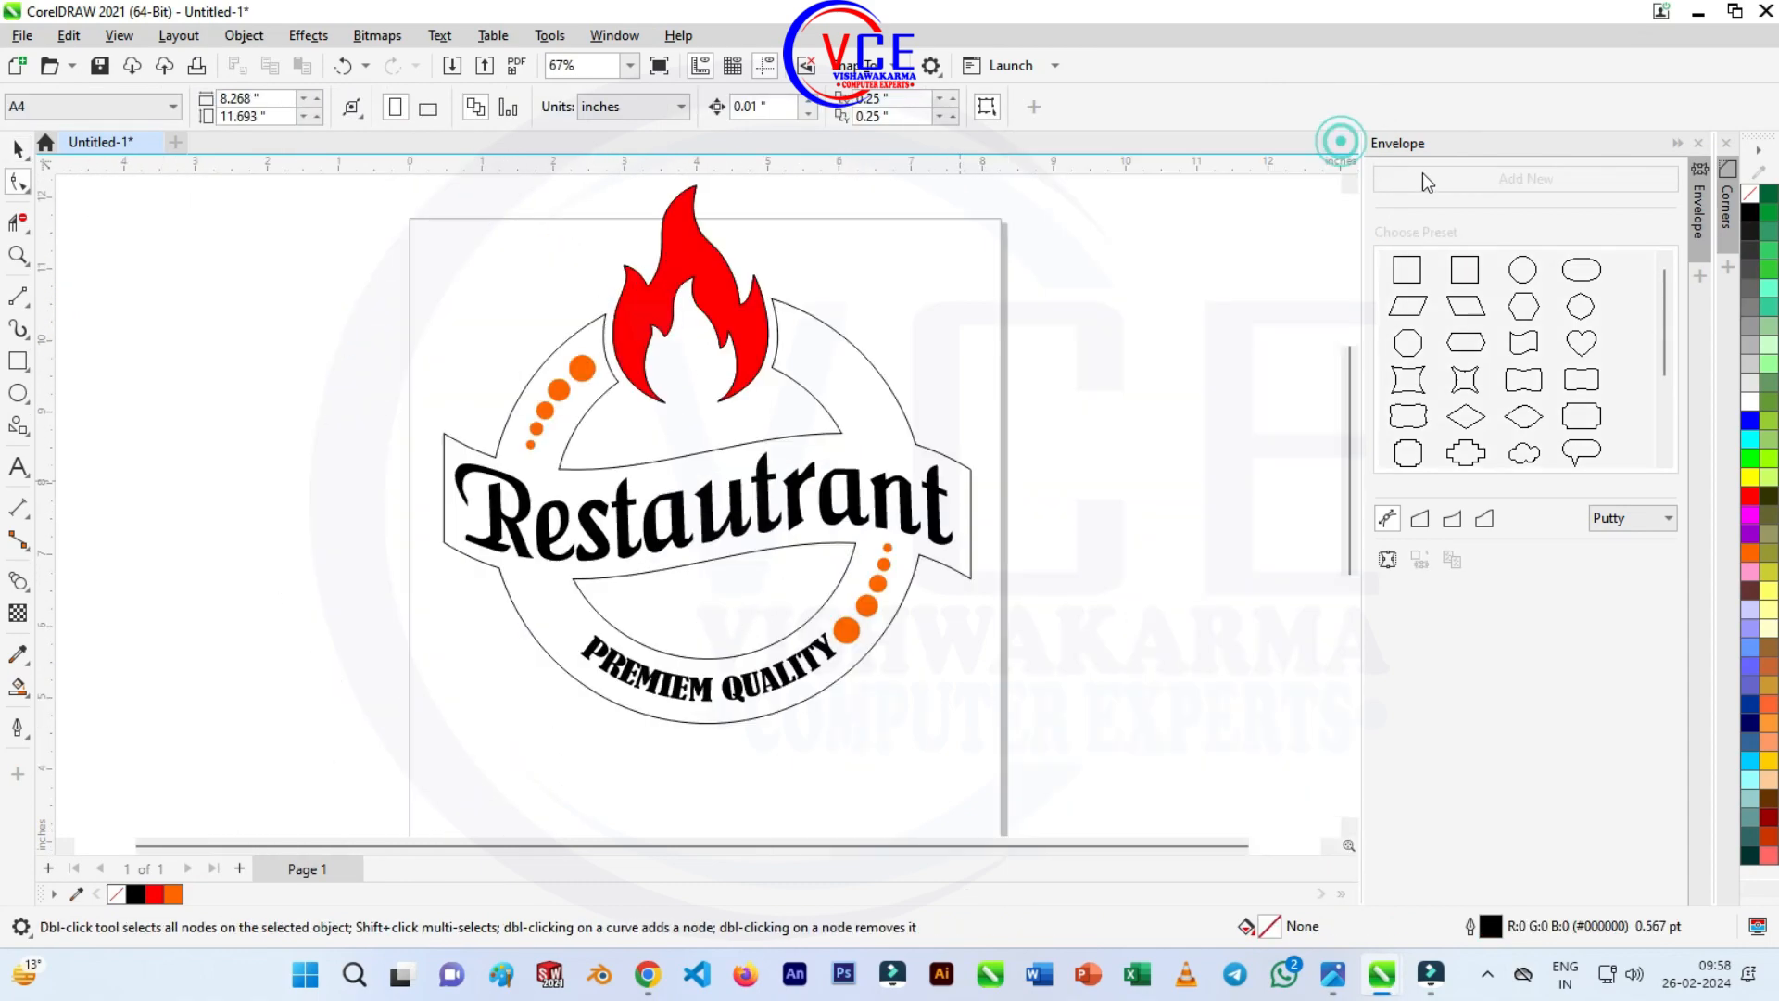
{"action": "scroll", "coordinate": [756, 382], "scroll_direction": "up", "scroll_amount": 1}
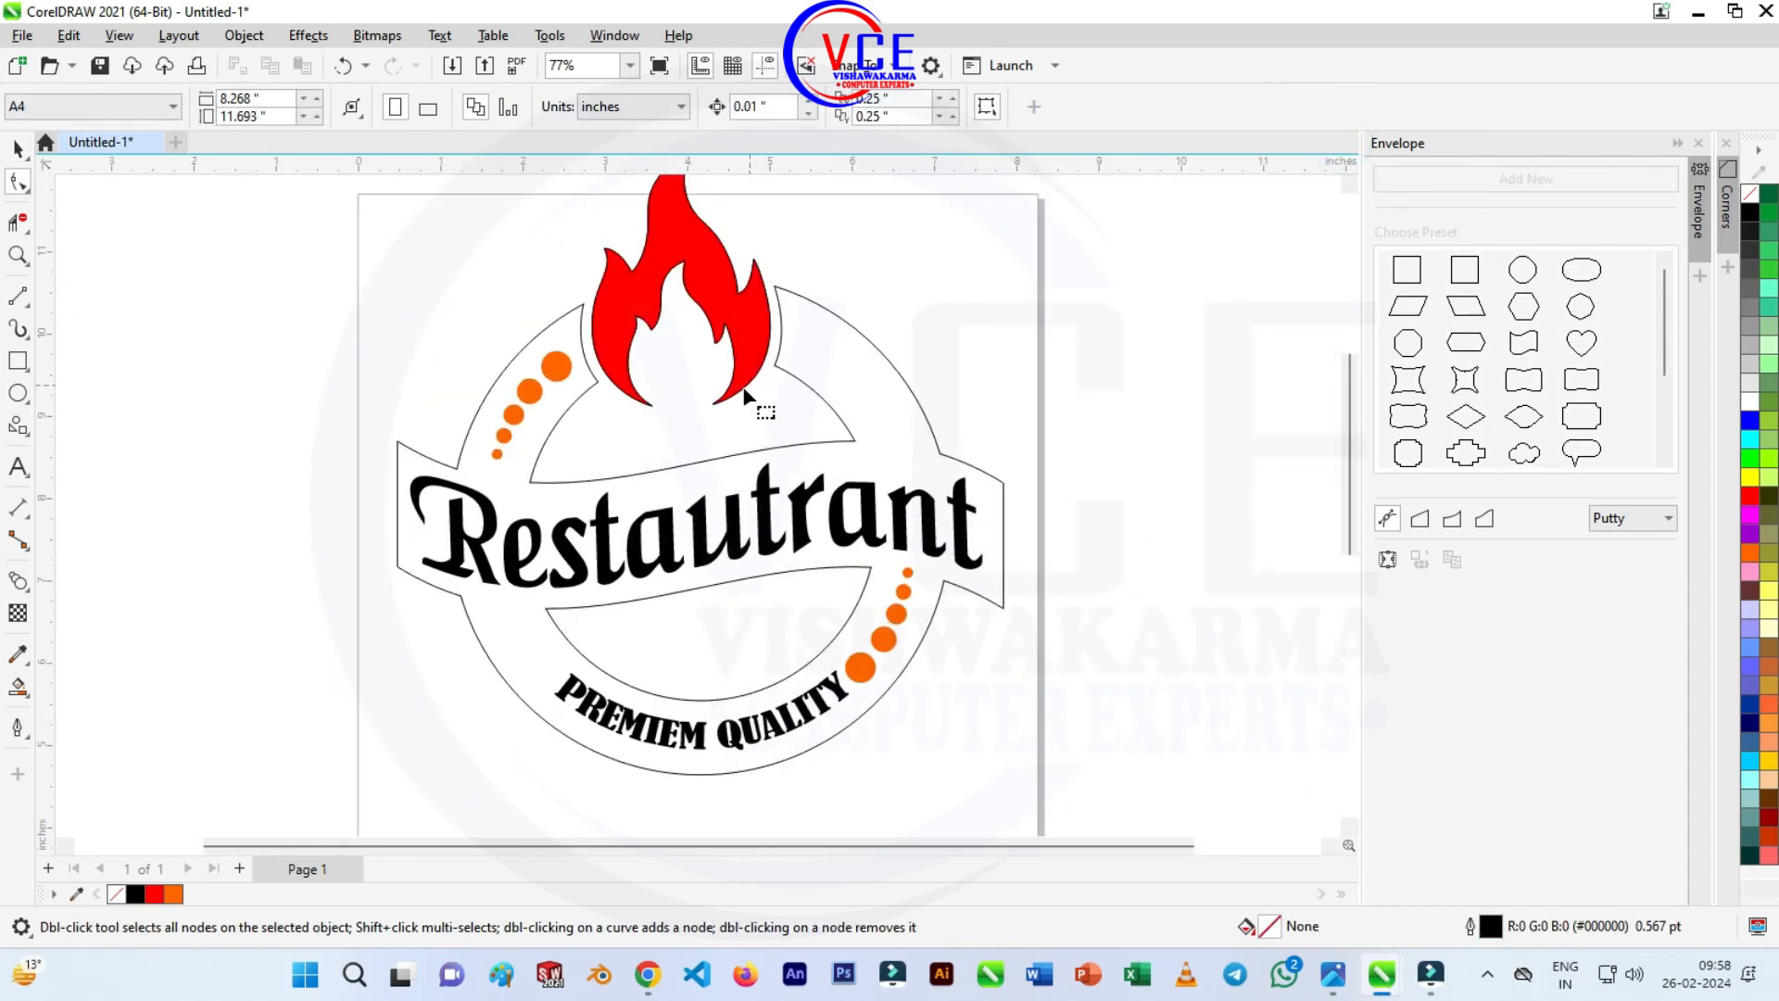
{"action": "left_click", "coordinate": [22, 36]}
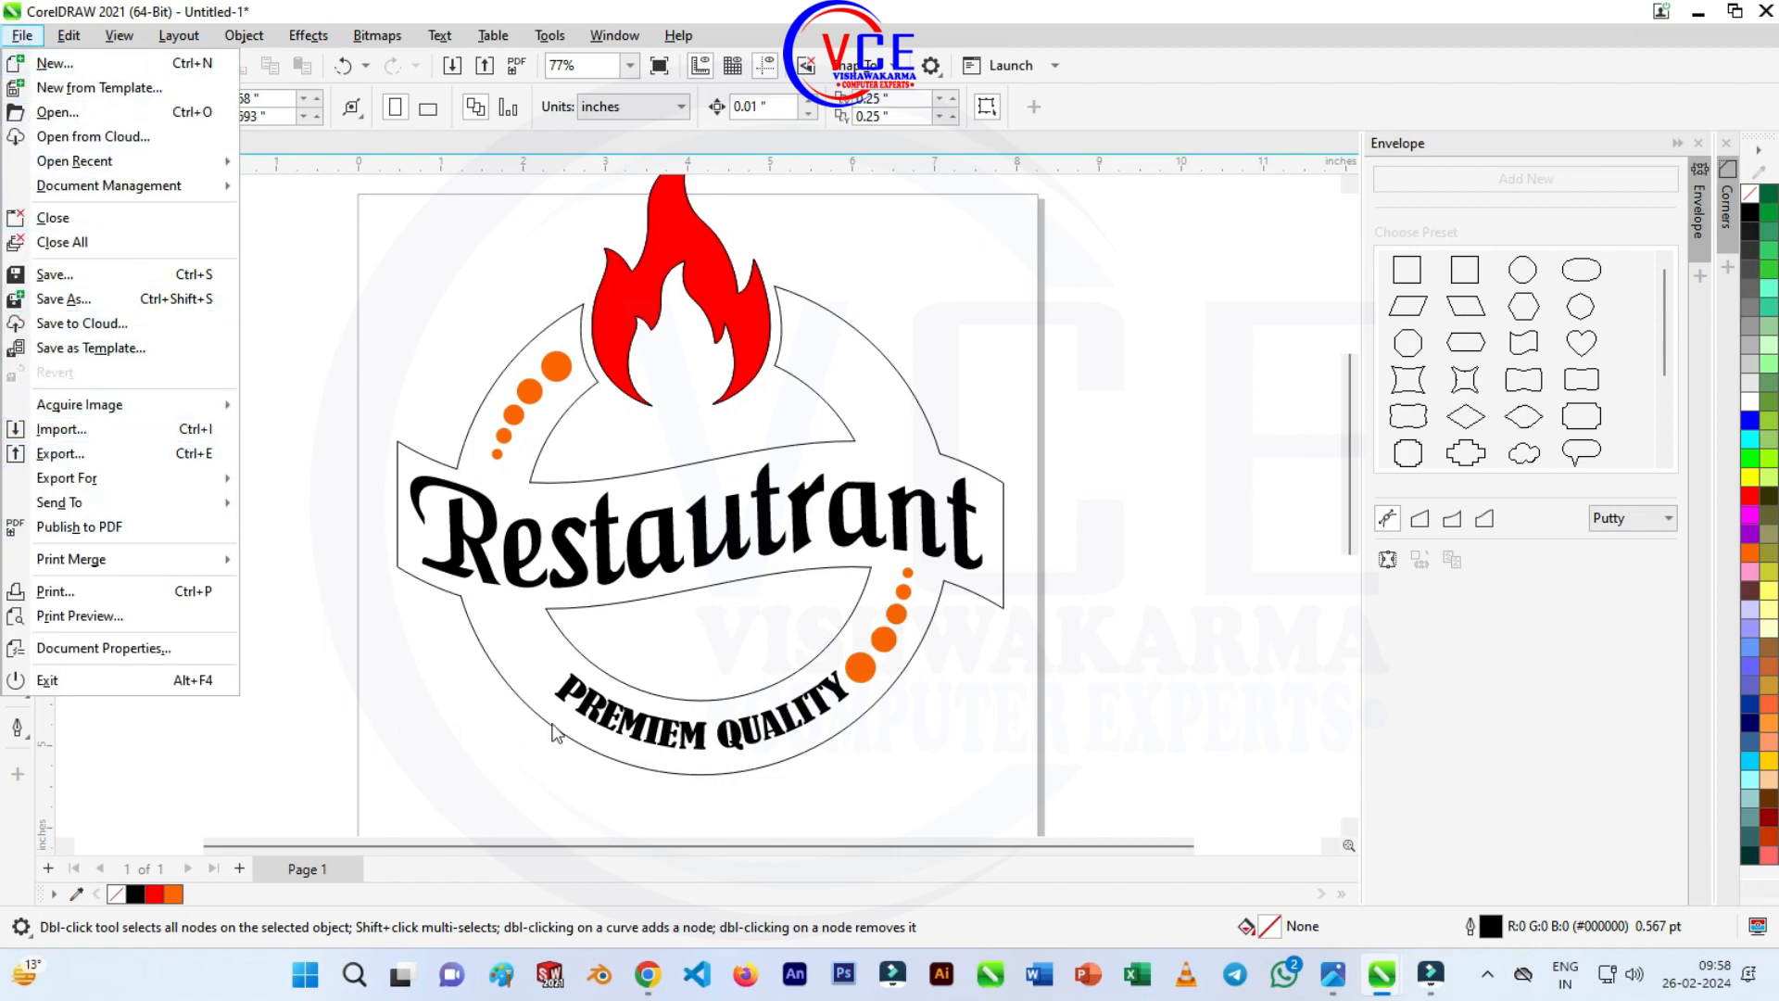
{"action": "left_click", "coordinate": [344, 619]}
Add the artistic text "Fast Food" beside the page and set its font to Swera Demo.
{"action": "left_click", "coordinate": [17, 466]}
{"action": "left_click", "coordinate": [130, 501]}
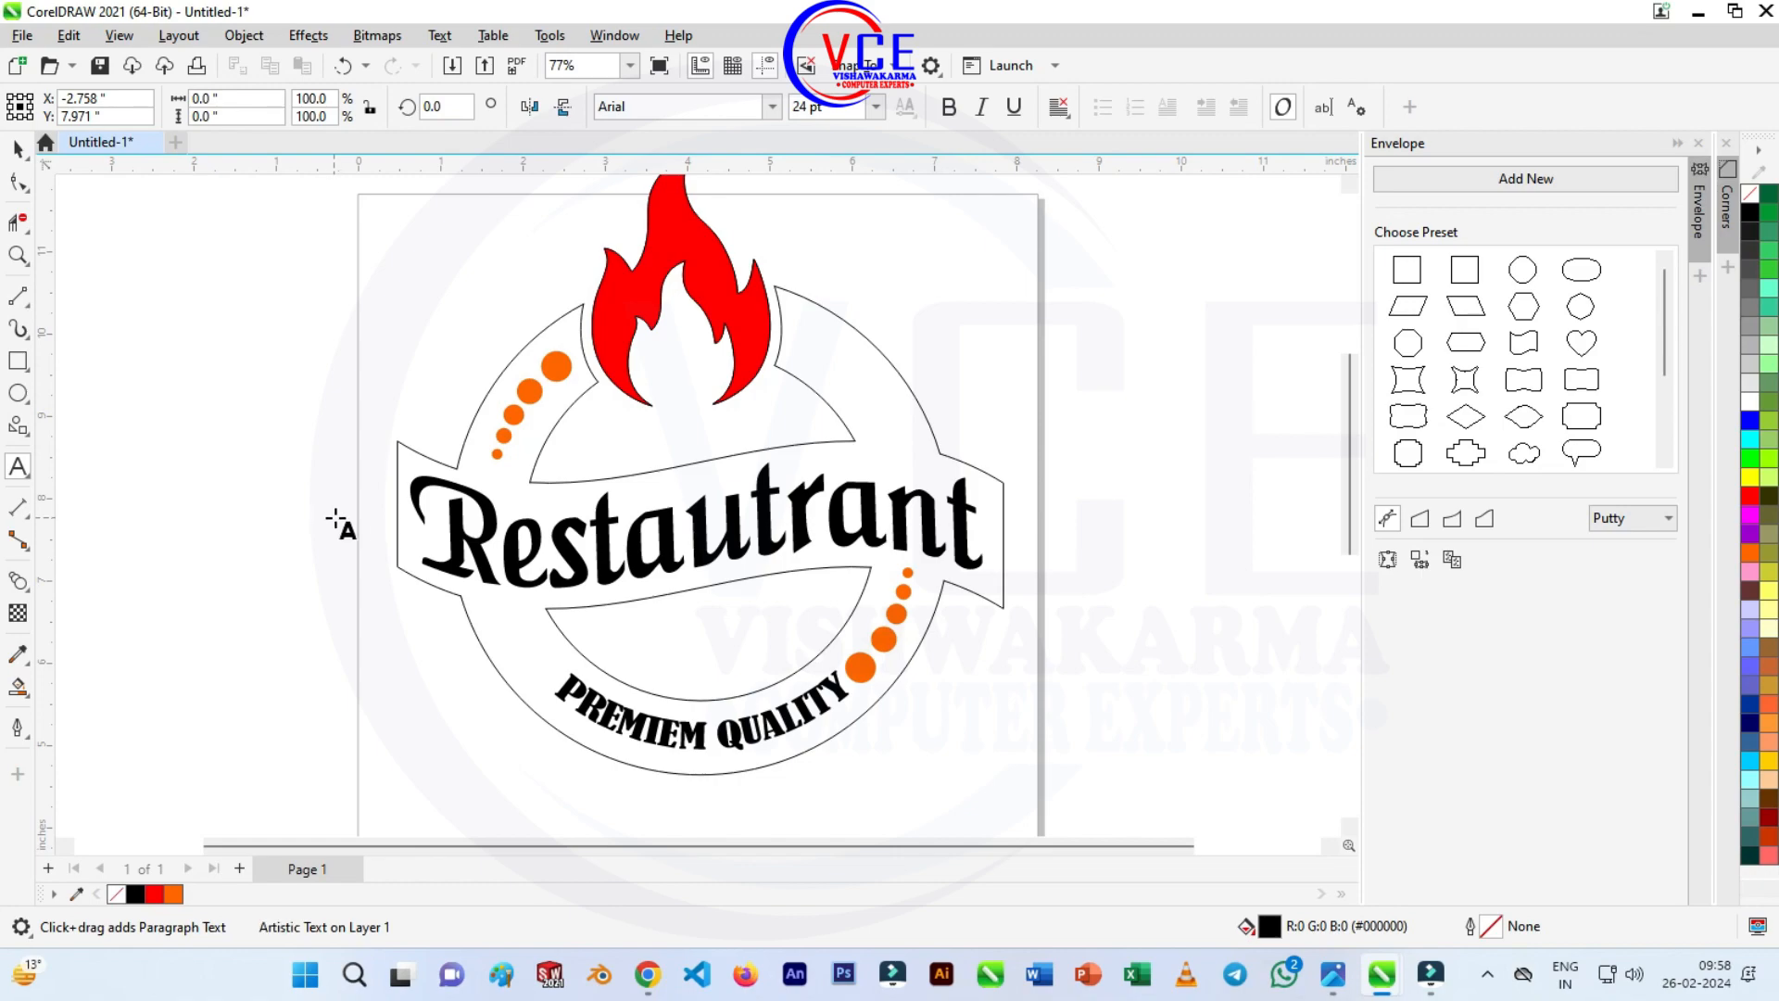
{"action": "key", "text": "F10"}
{"action": "left_click", "coordinate": [167, 598]}
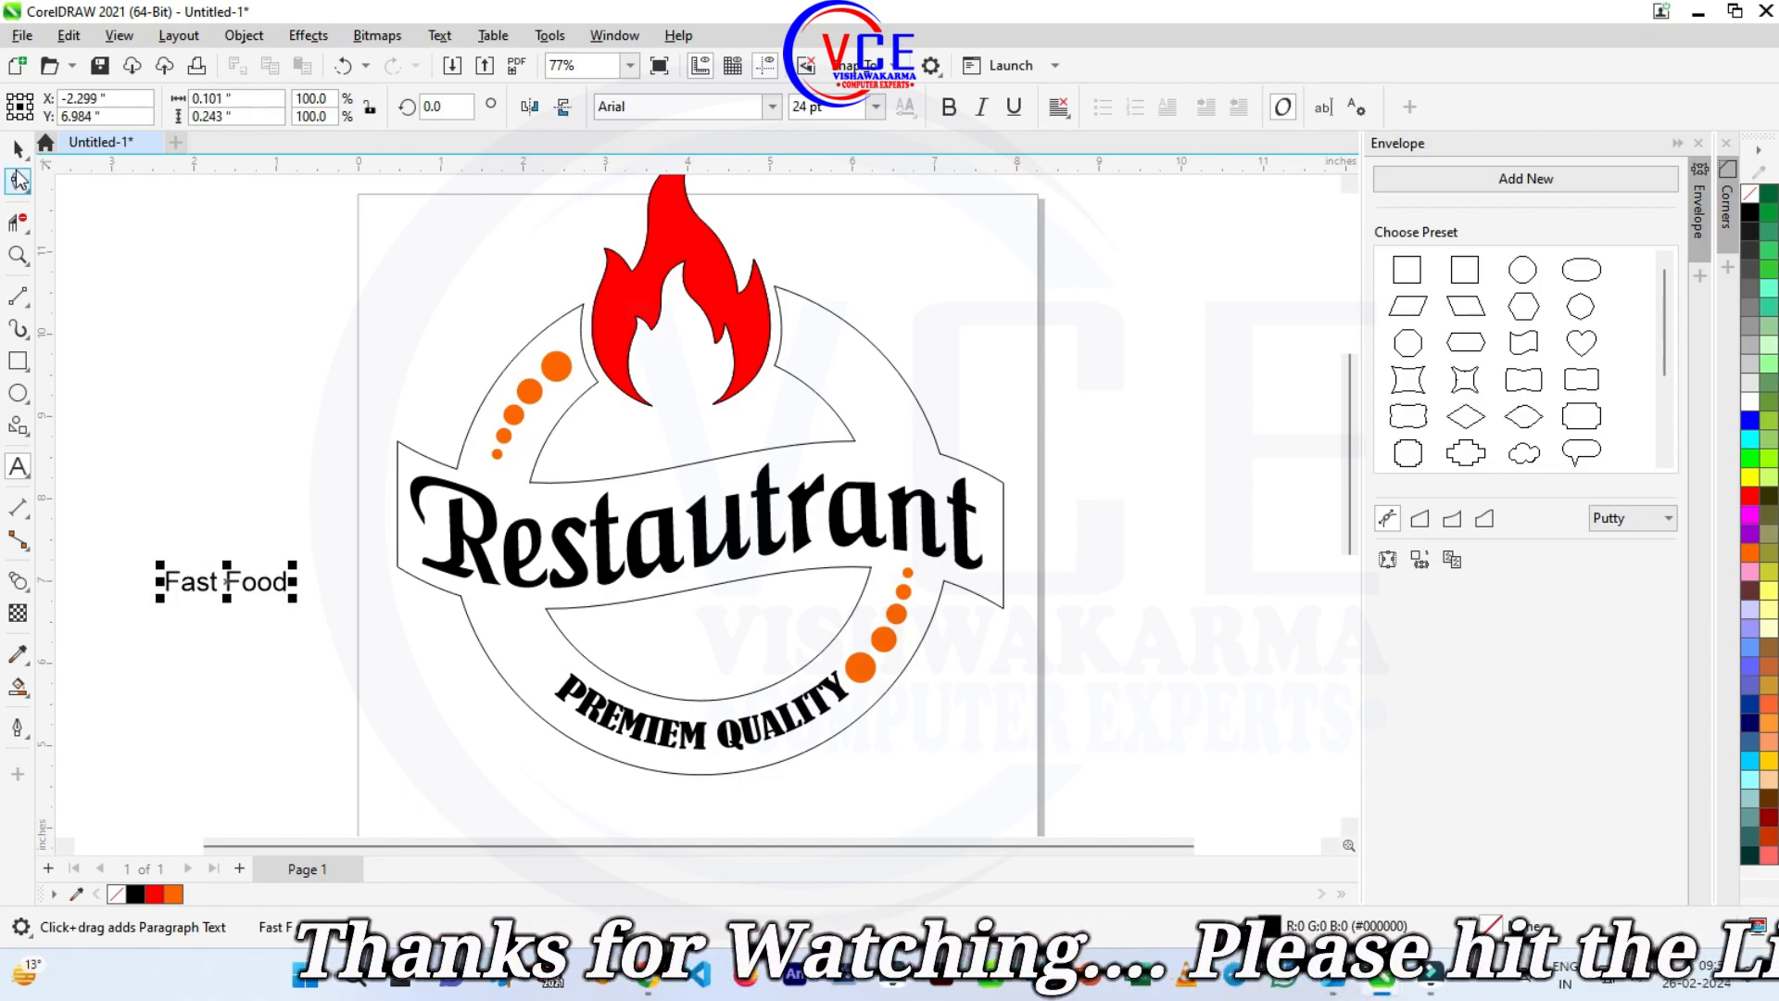
{"action": "left_click", "coordinate": [773, 108]}
{"action": "left_click", "coordinate": [720, 287]}
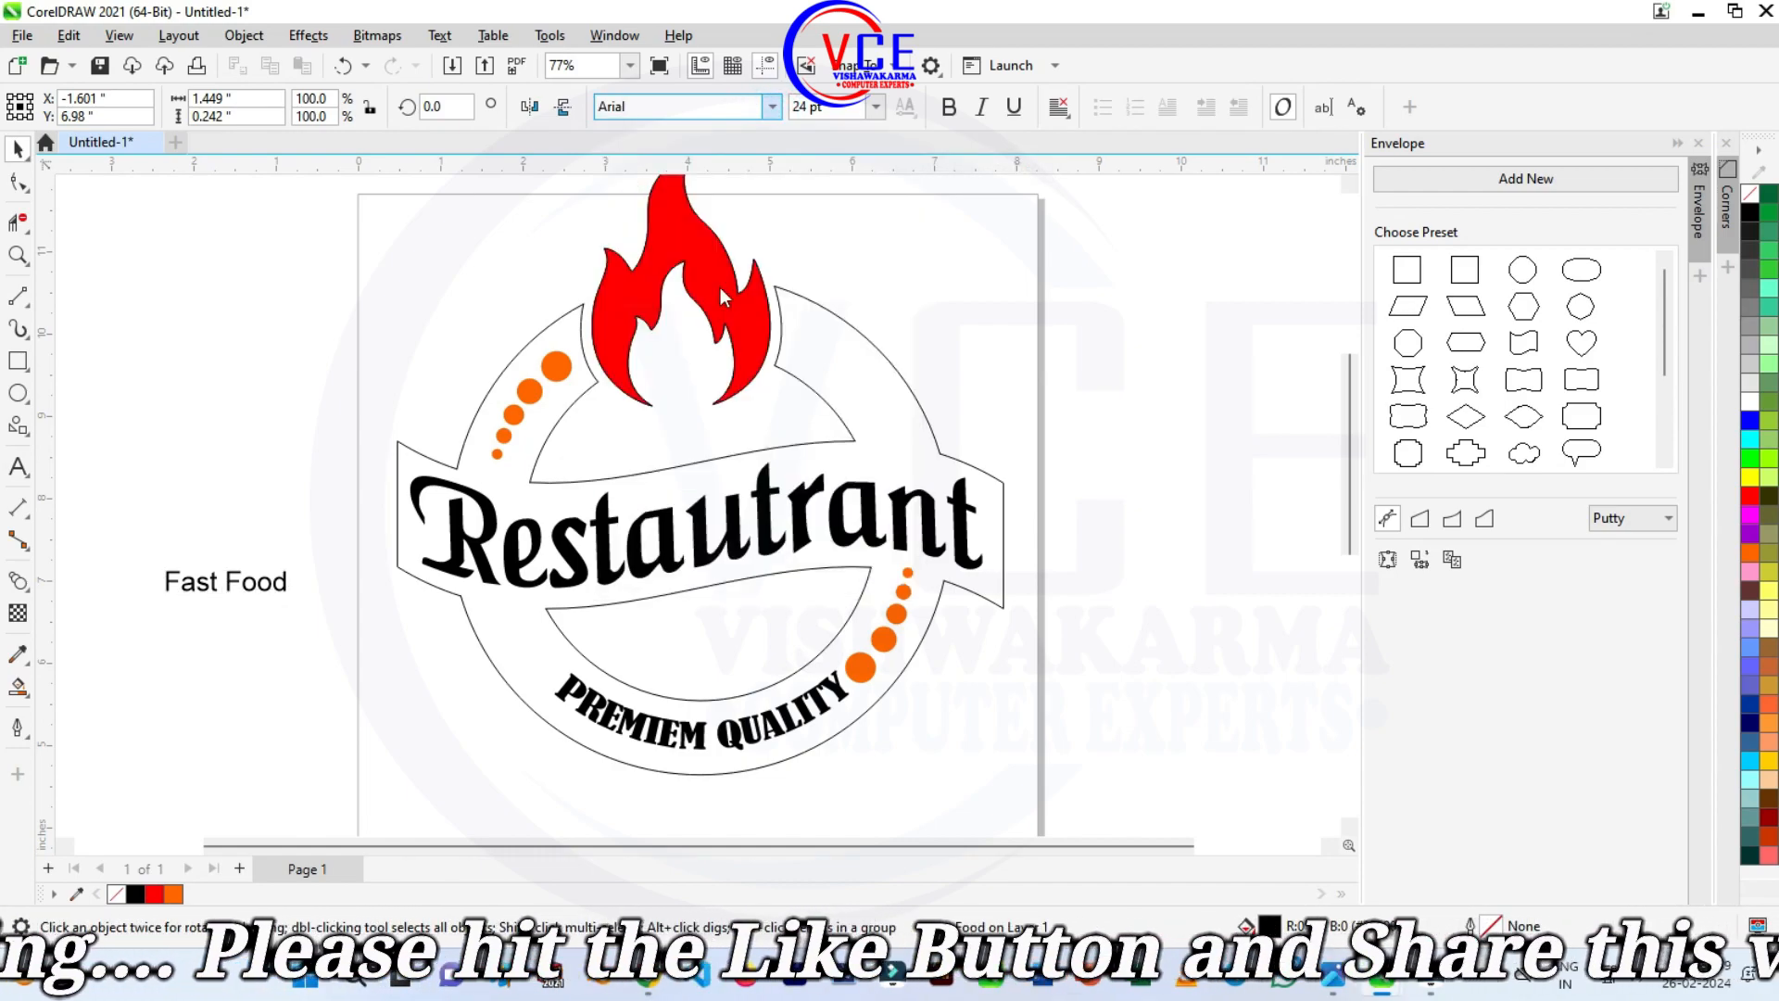
Enlarge the Fast Food text to about 2.35 inches wide in the space below the ribbon and slant it slightly forward.
{"action": "left_click_drag", "start_coordinate": [303, 592], "coordinate": [821, 660]}
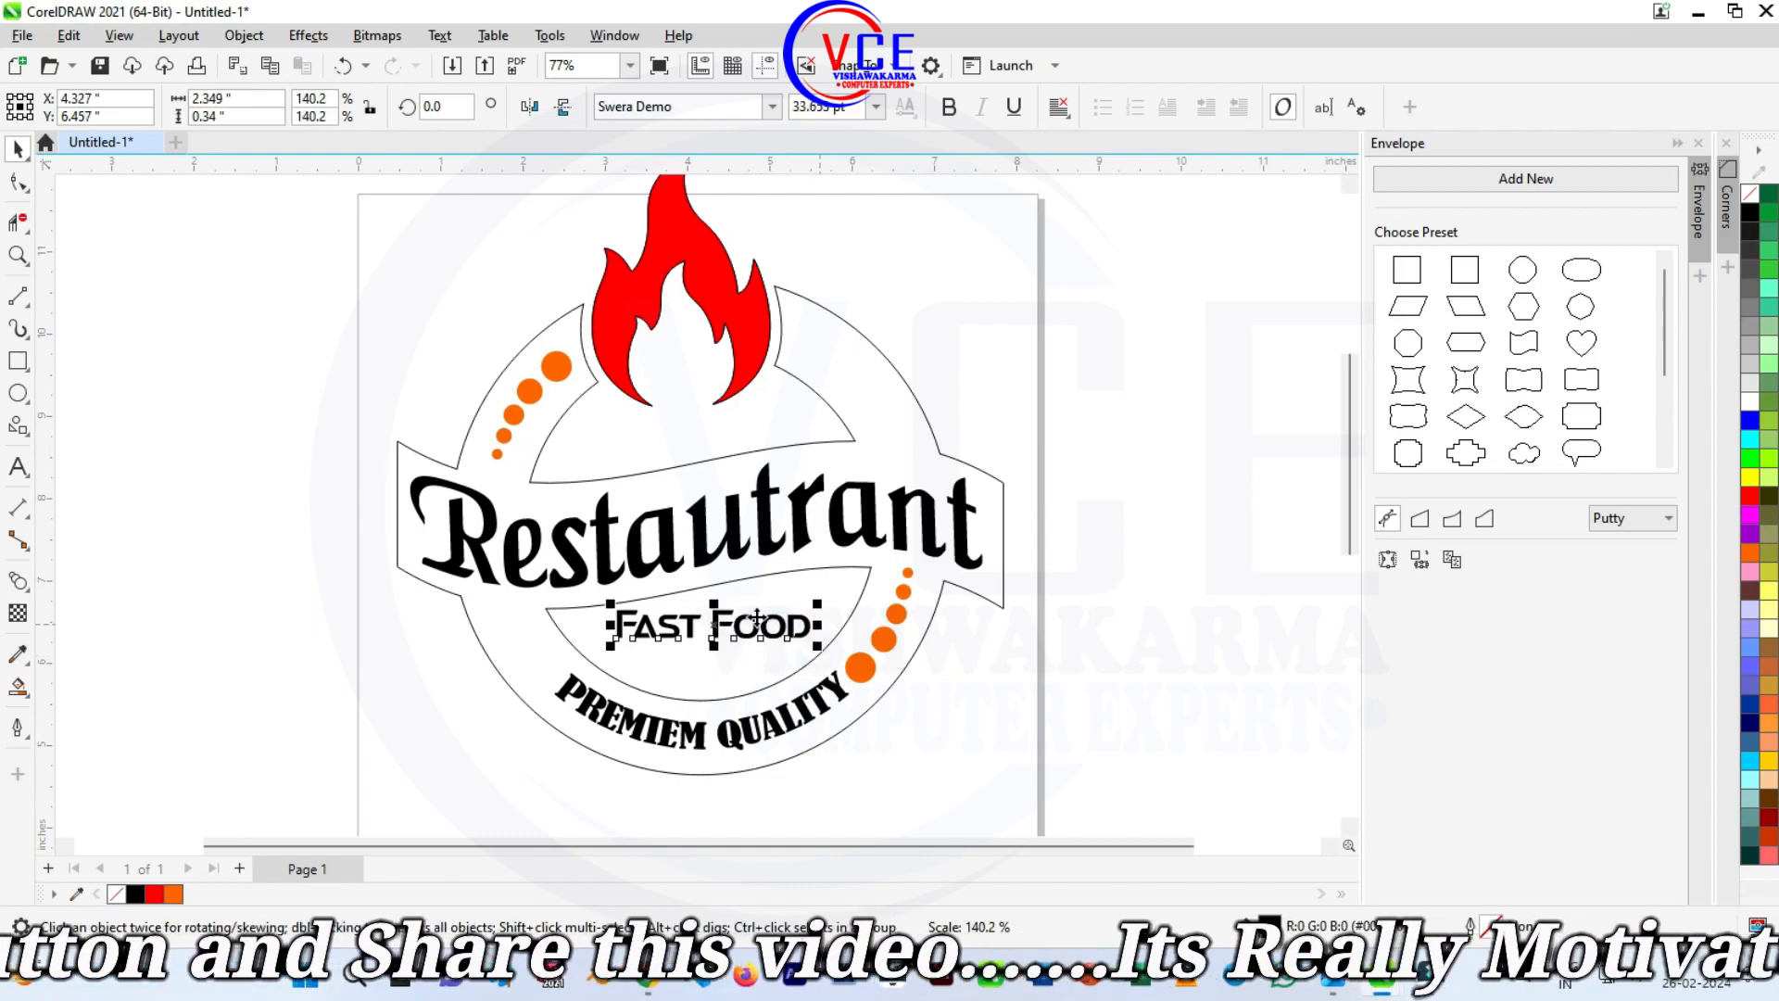
{"action": "scroll", "coordinate": [758, 619], "scroll_direction": "up", "scroll_amount": 1}
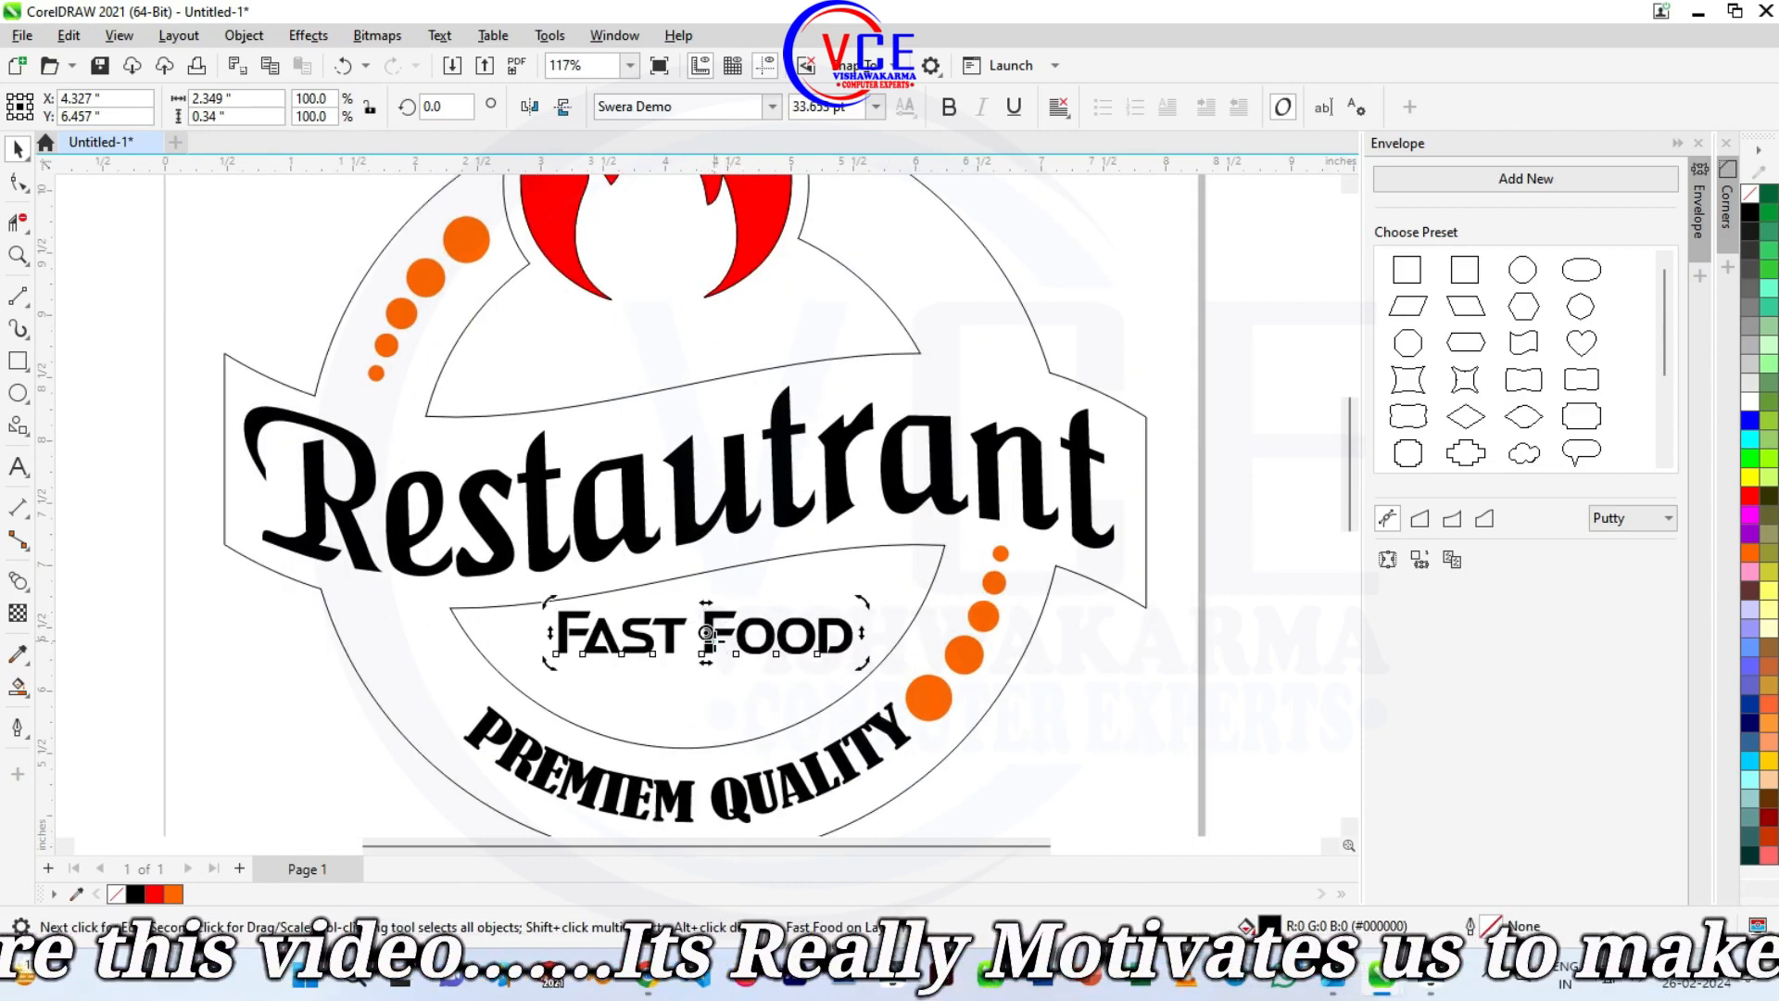
{"action": "left_click_drag", "start_coordinate": [711, 602], "coordinate": [720, 601]}
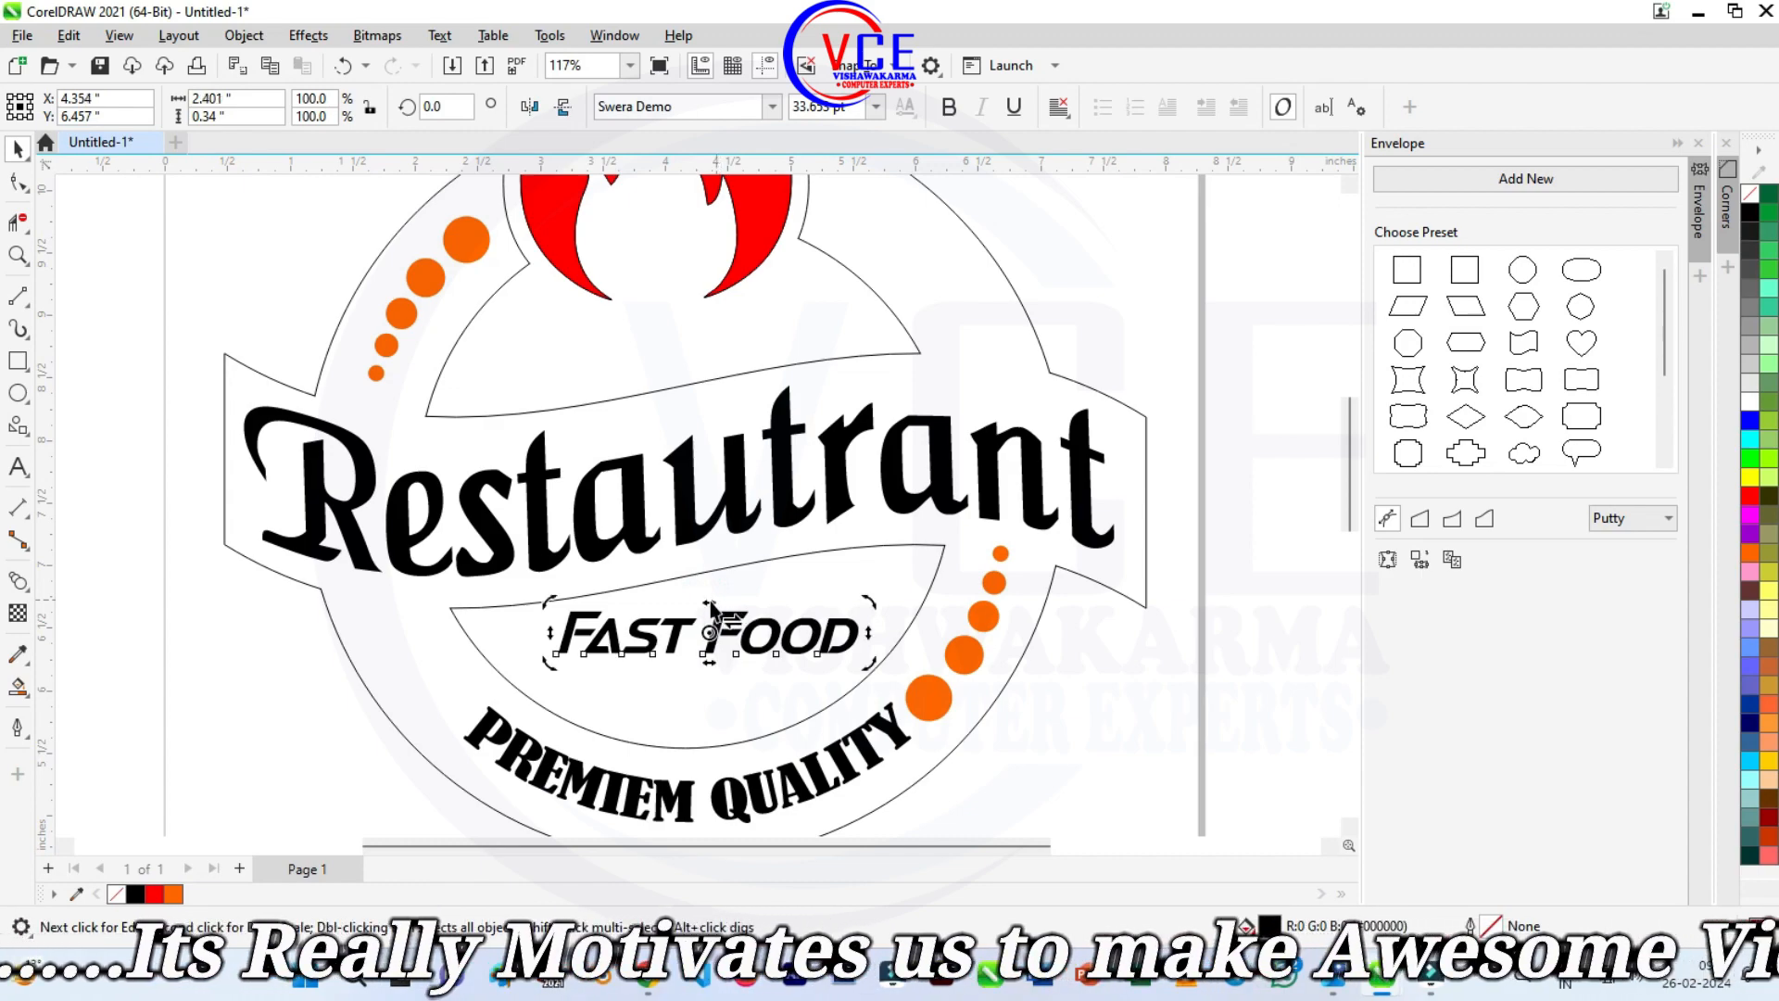
Colour the word "Fast" orange (#FF6600) in the Fast Food text.
{"action": "left_click", "coordinate": [18, 468]}
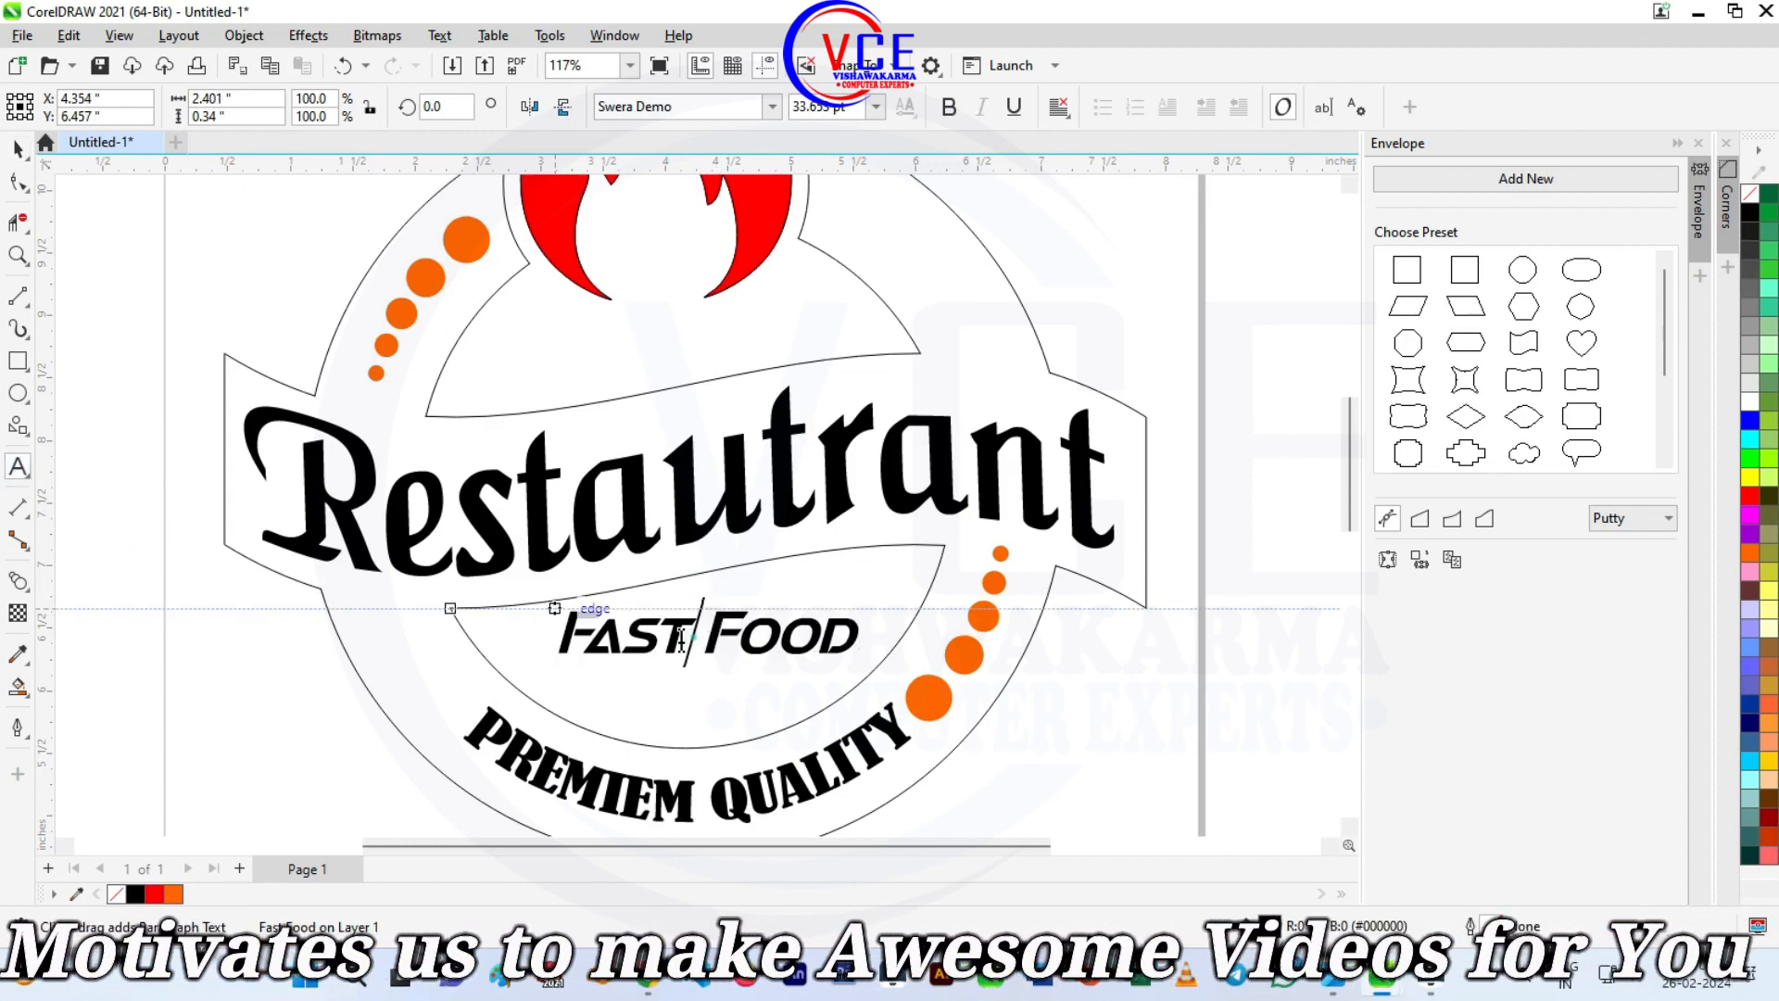
{"action": "double_click", "coordinate": [681, 639]}
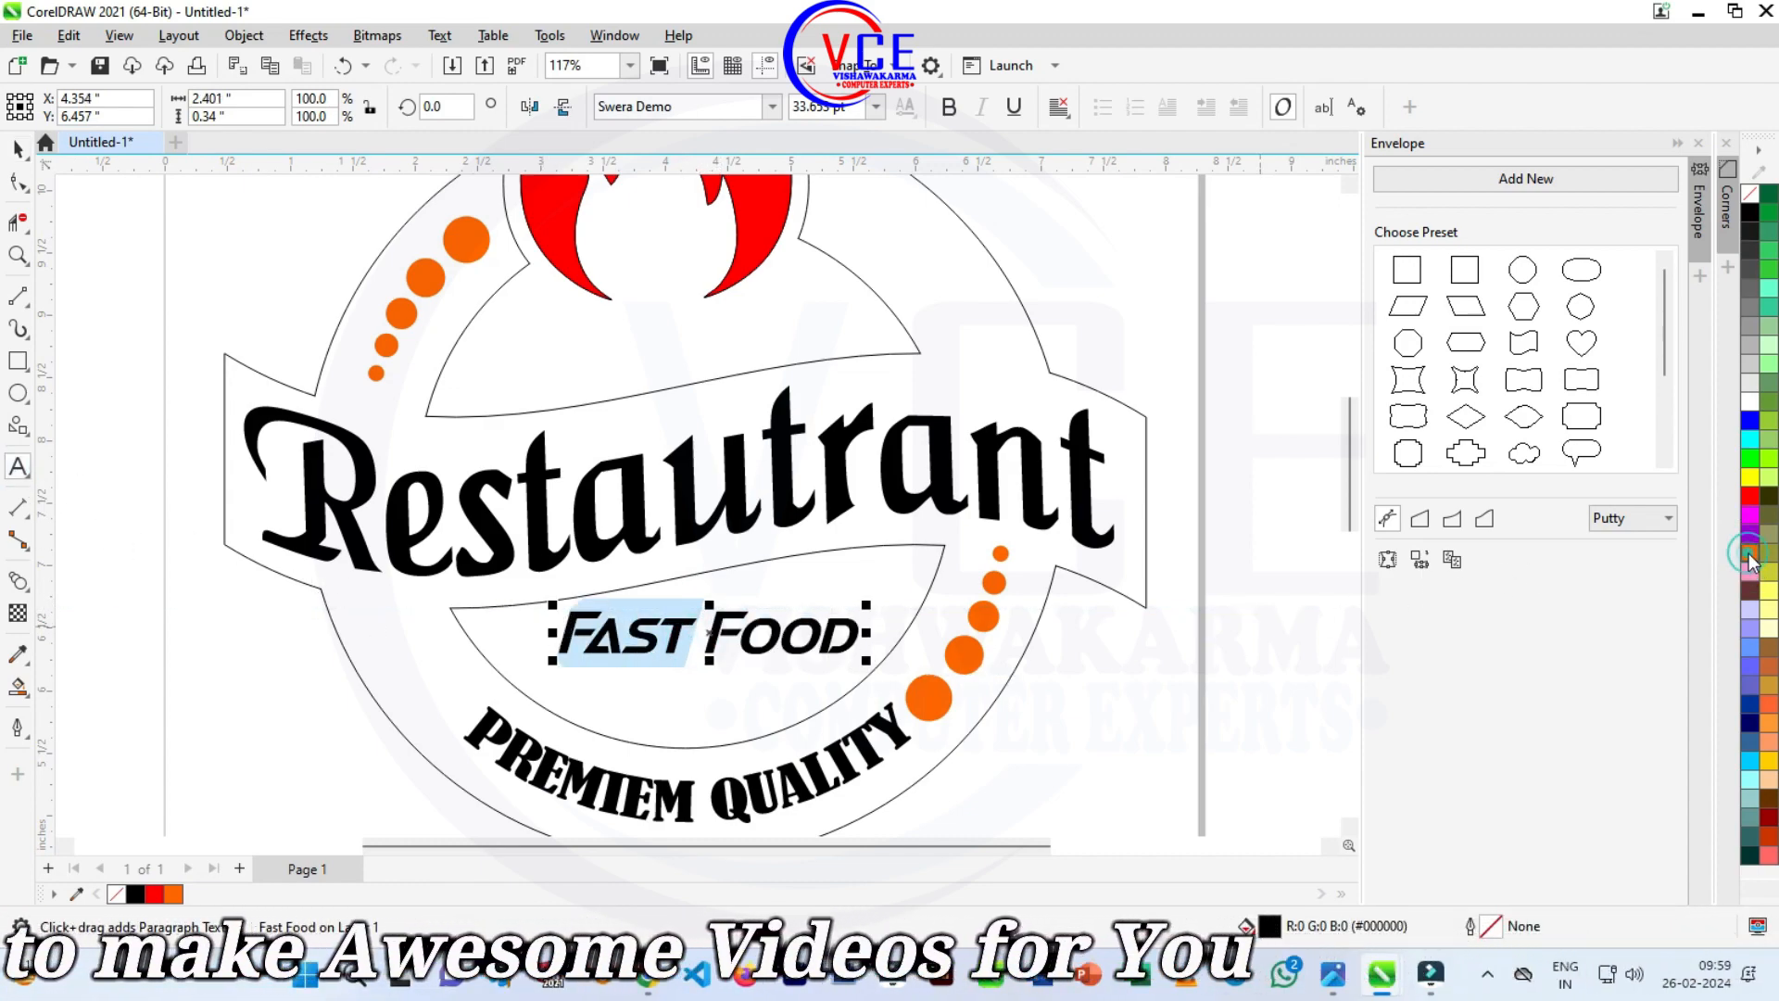
{"action": "left_click", "coordinate": [1750, 555]}
{"action": "left_click", "coordinate": [19, 148]}
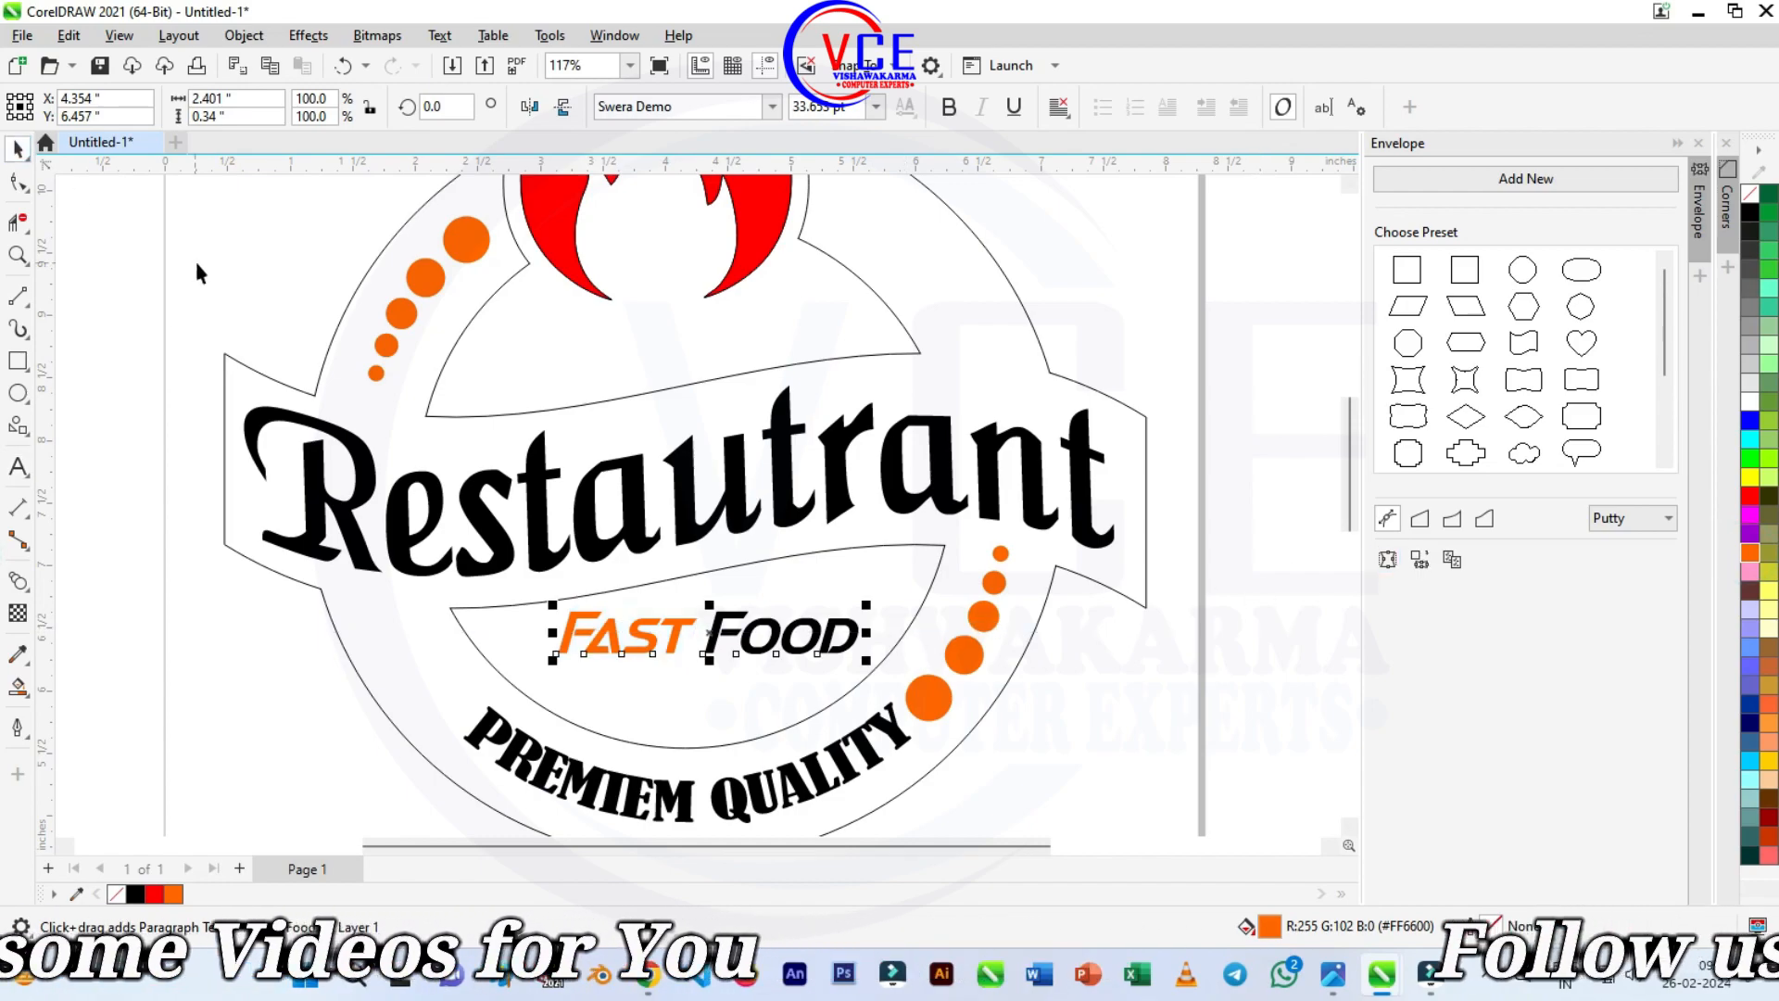
{"action": "left_click", "coordinate": [200, 262]}
{"action": "scroll", "coordinate": [394, 366], "scroll_direction": "down", "scroll_amount": 1}
Import the spoon-and-fork bitmap beside the page and enlarge it to about 2.37 inches square.
{"action": "left_click", "coordinate": [22, 37]}
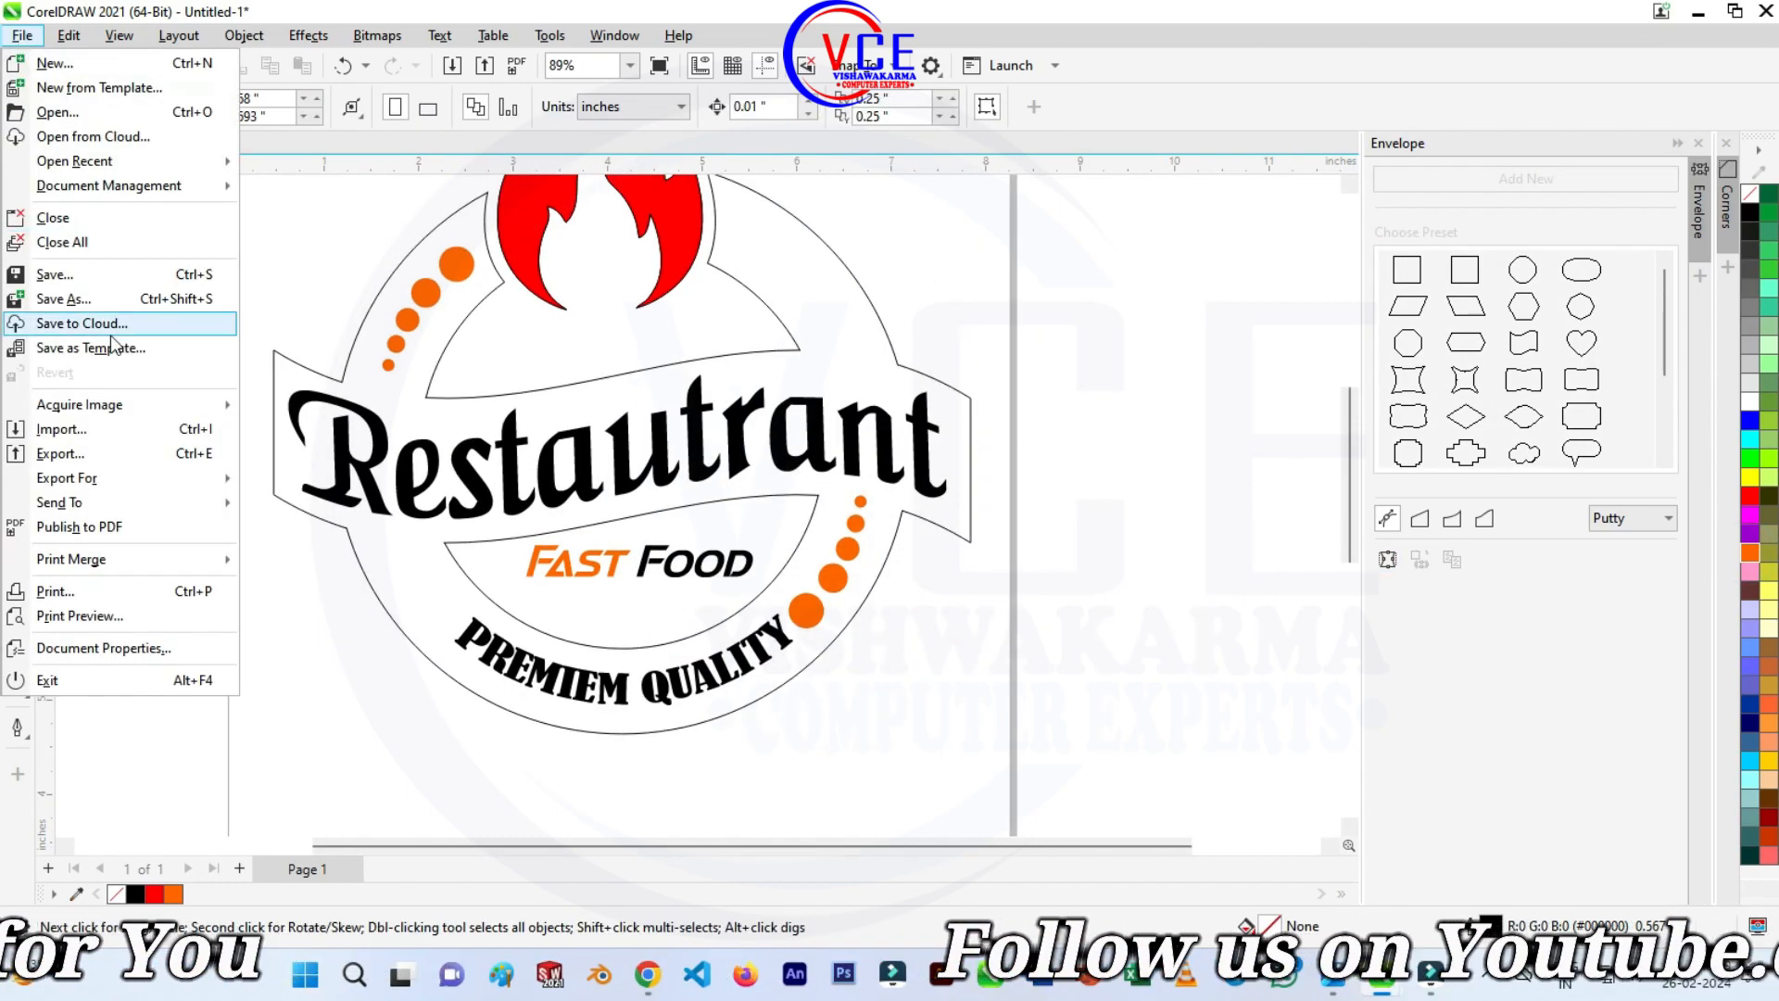
{"action": "left_click", "coordinate": [92, 429]}
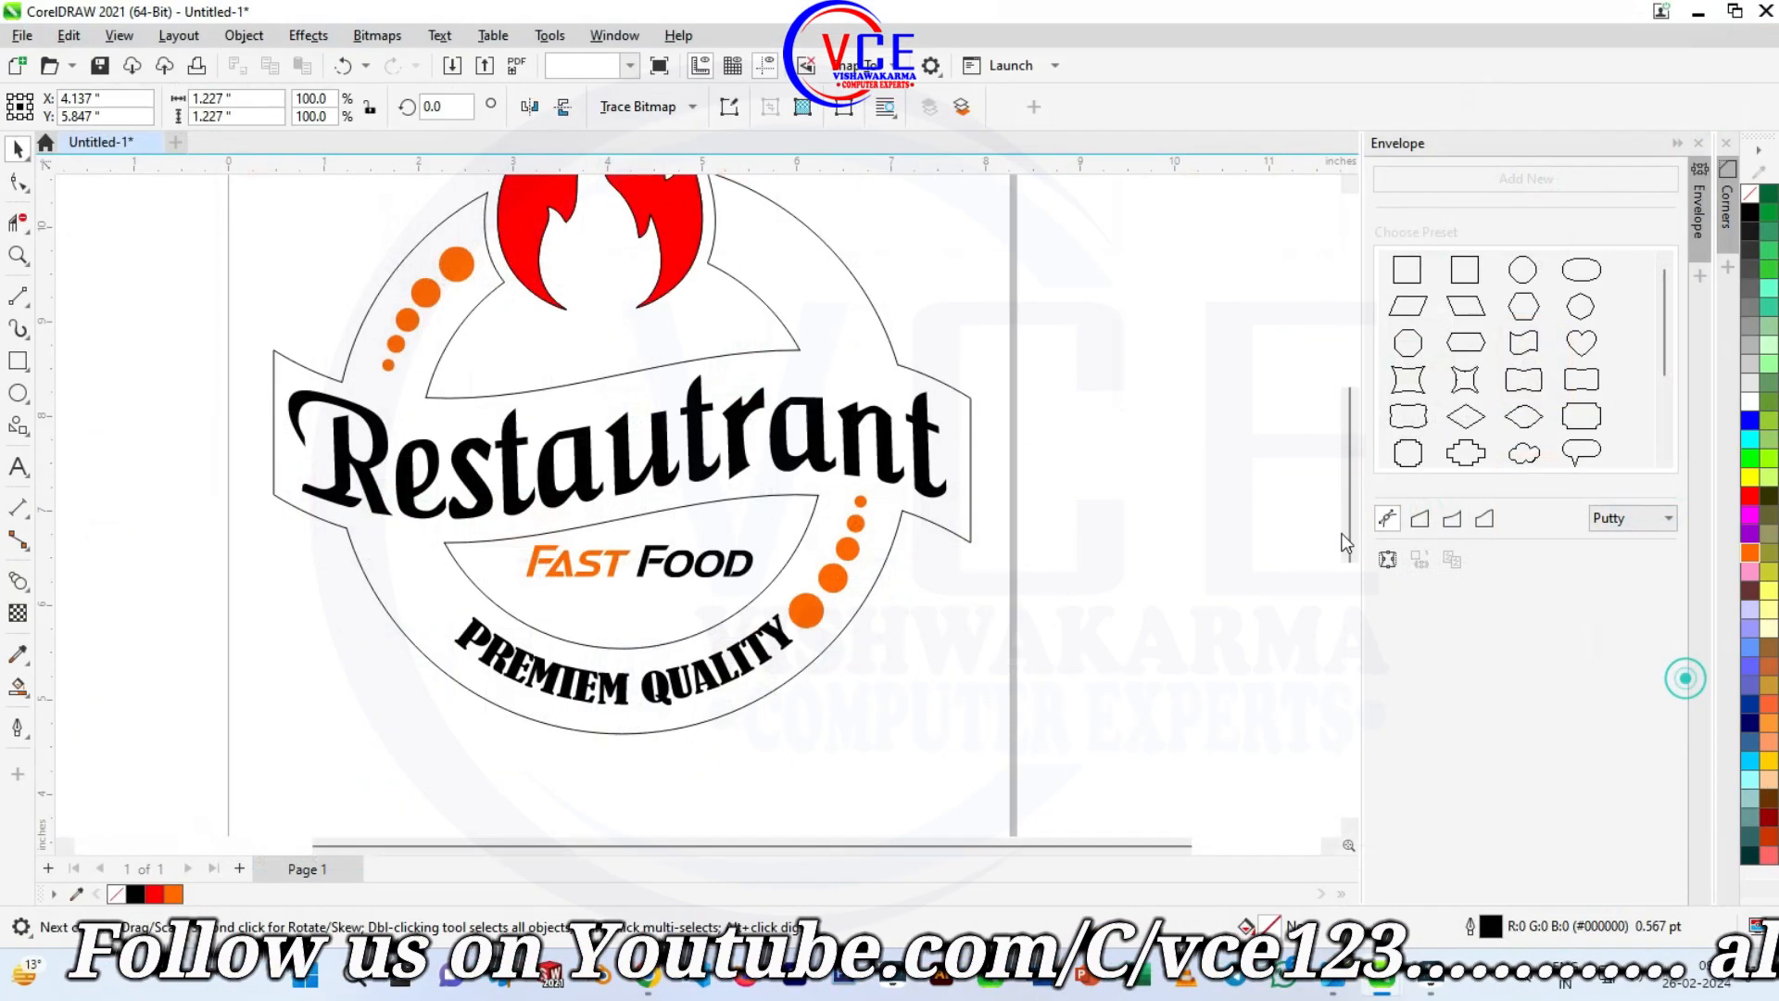
{"action": "left_click", "coordinate": [1080, 400]}
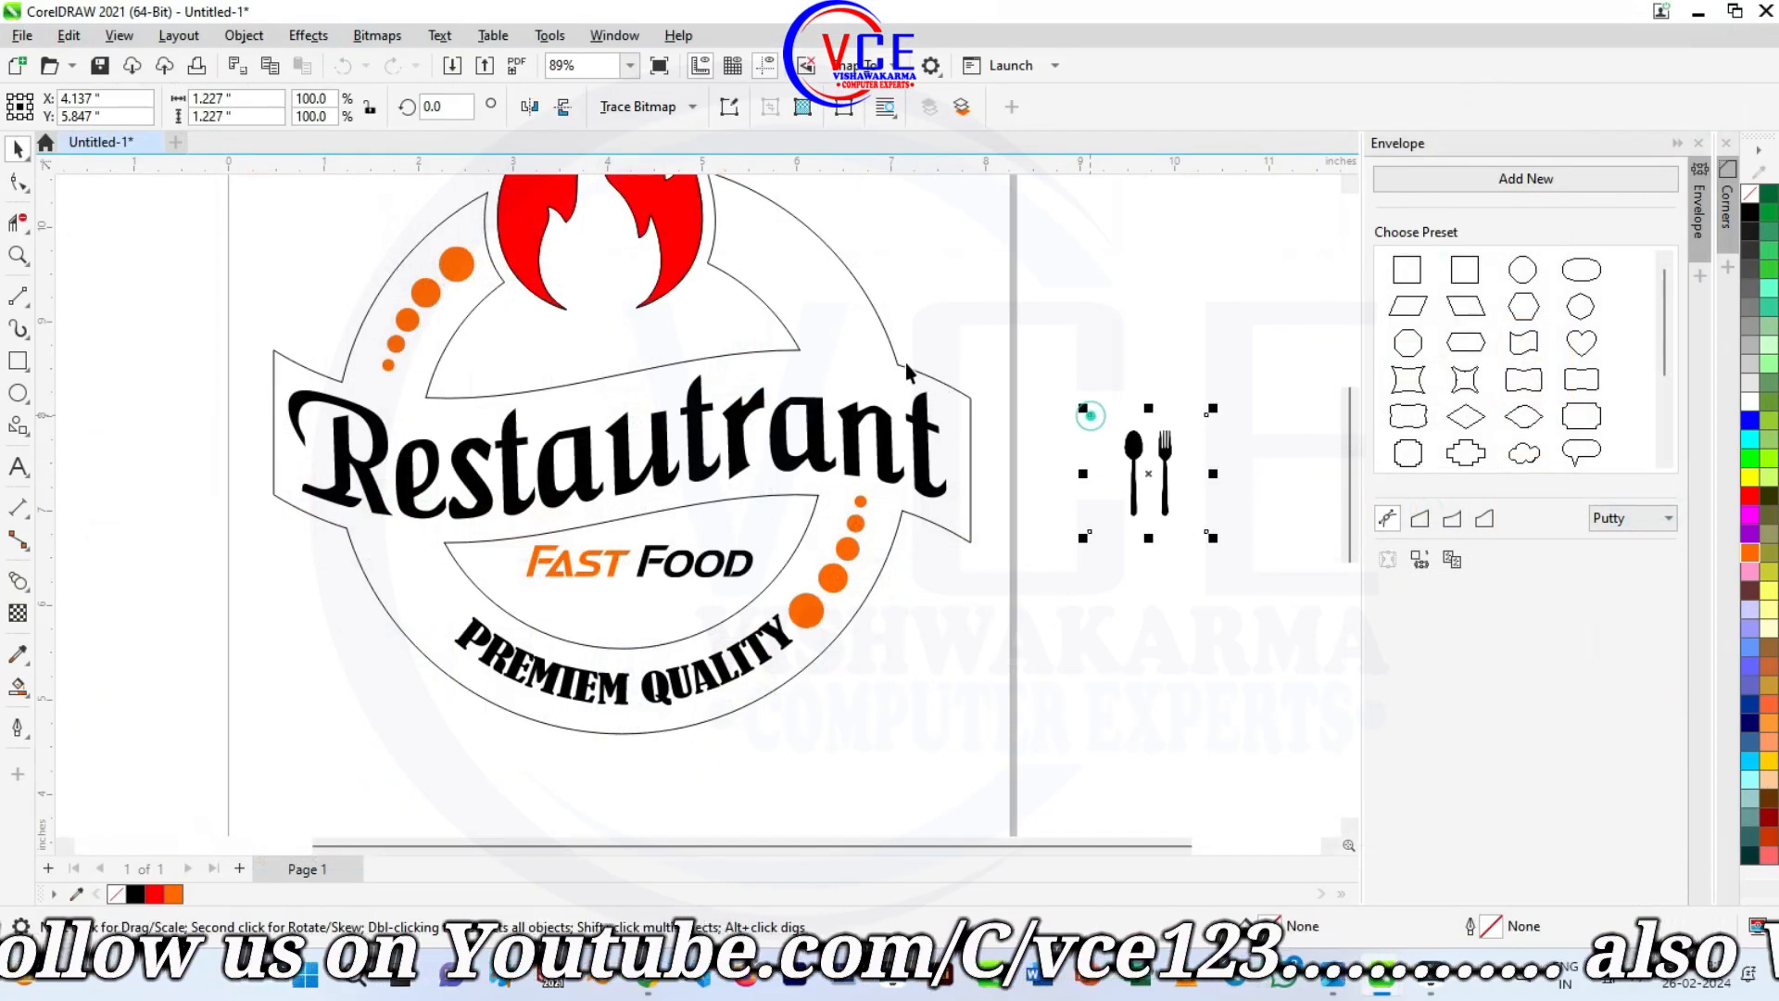
{"action": "scroll", "coordinate": [1001, 398], "scroll_direction": "up", "scroll_amount": 2}
{"action": "left_click_drag", "start_coordinate": [1006, 497], "coordinate": [1149, 703]}
Convert the spoon-and-fork bitmap to vector shapes with Quick Trace and delete the original bitmap.
{"action": "right_click", "coordinate": [955, 413]}
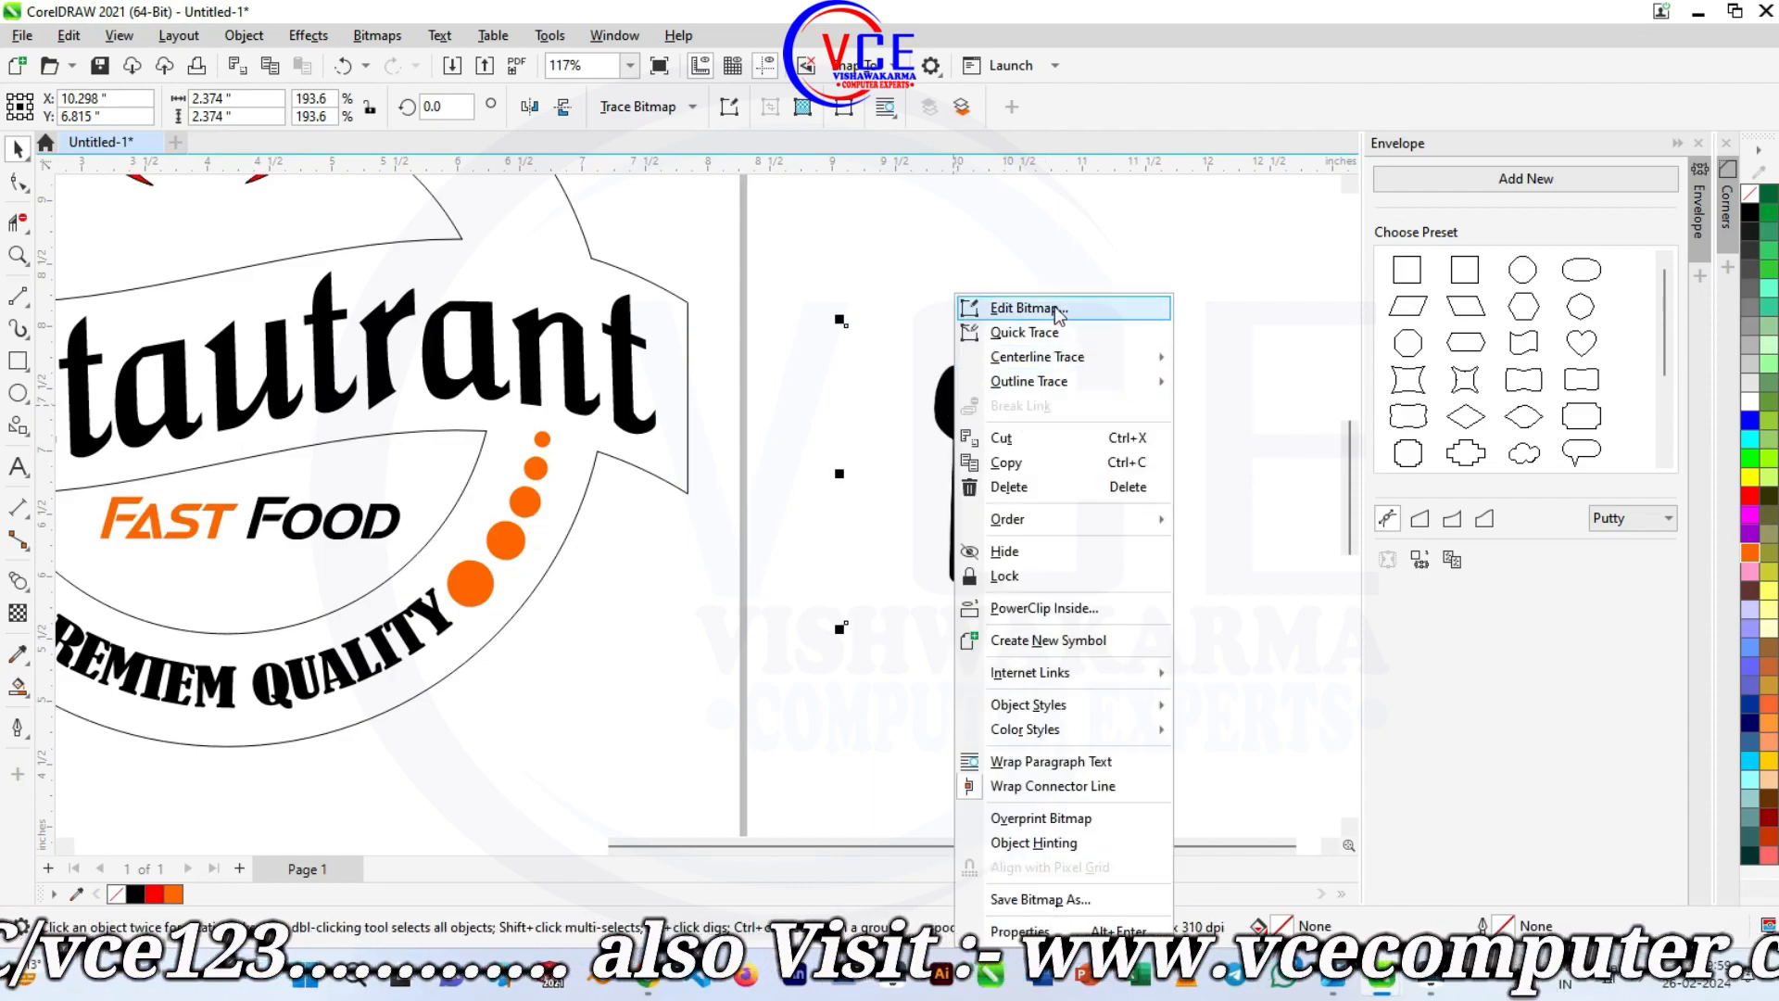
{"action": "left_click", "coordinate": [1036, 332]}
{"action": "mouse_move", "coordinate": [1164, 397]}
{"action": "left_mouse_down"}
{"action": "mouse_move", "coordinate": [1131, 489]}
{"action": "mouse_move", "coordinate": [1197, 608]}
{"action": "left_mouse_up"}
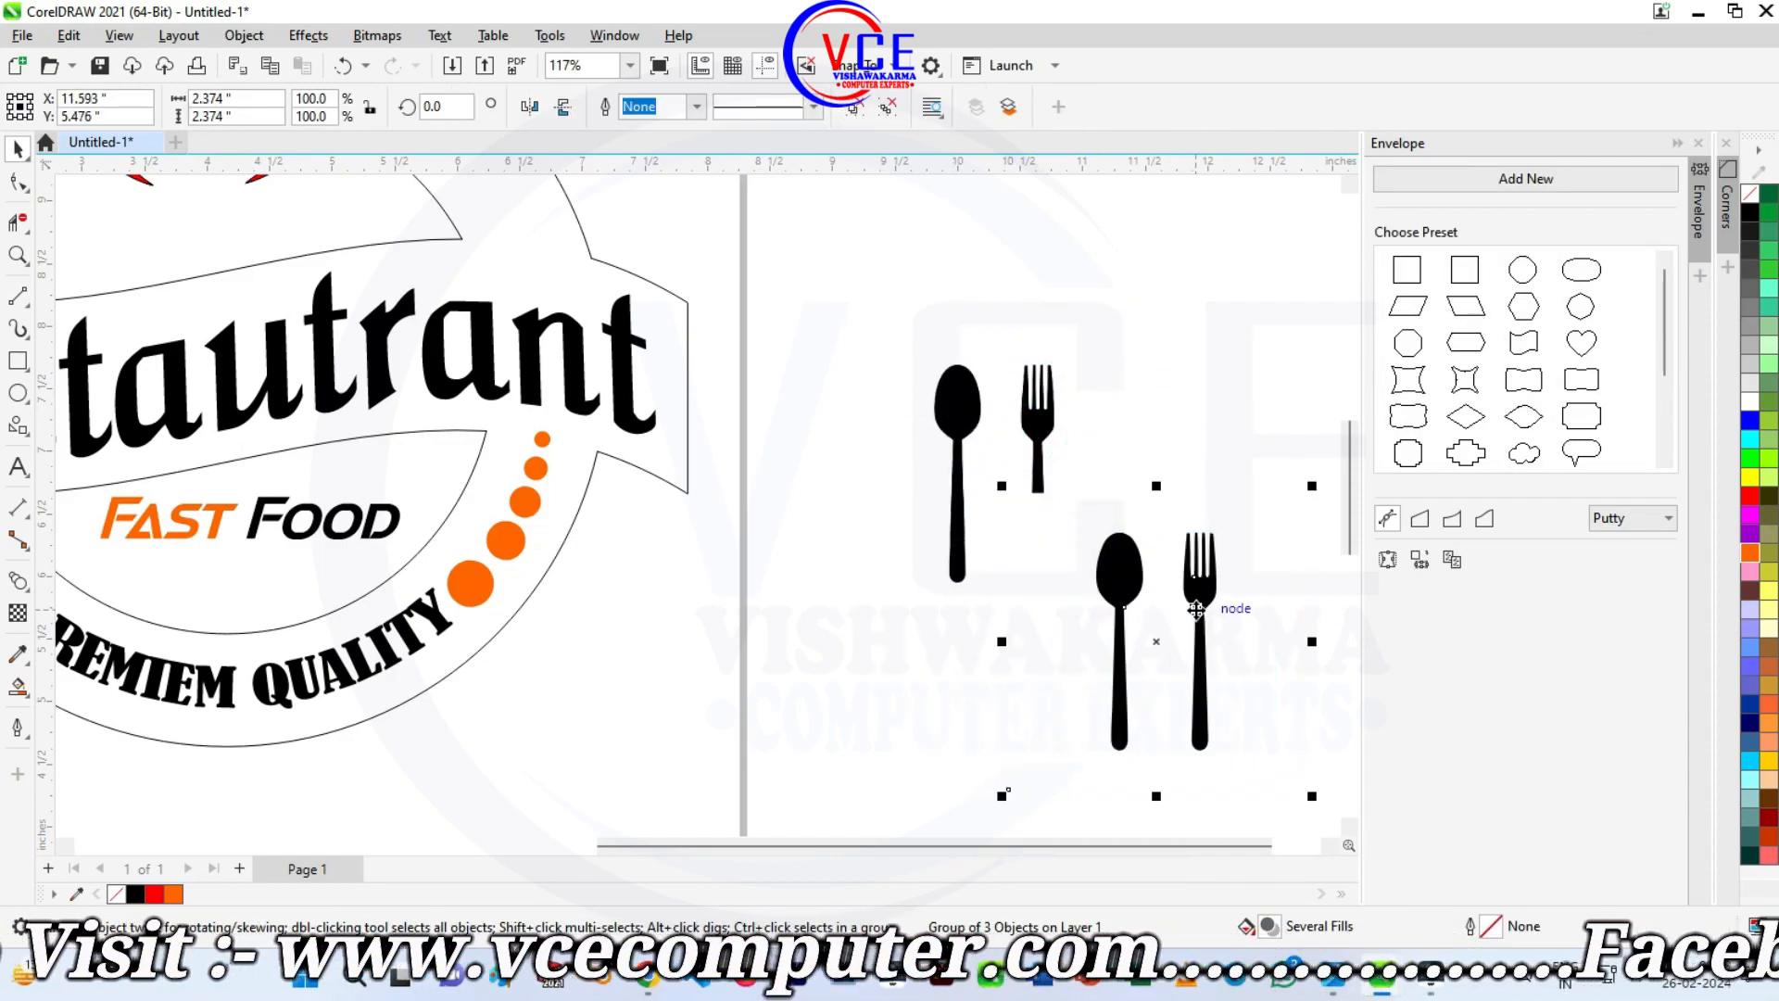
{"action": "left_click", "coordinate": [1054, 446]}
{"action": "key", "text": "Delete"}
Ungroup the traced artwork, move the spoon and fork out separately, and delete the leftover background shape.
{"action": "right_click", "coordinate": [1145, 587]}
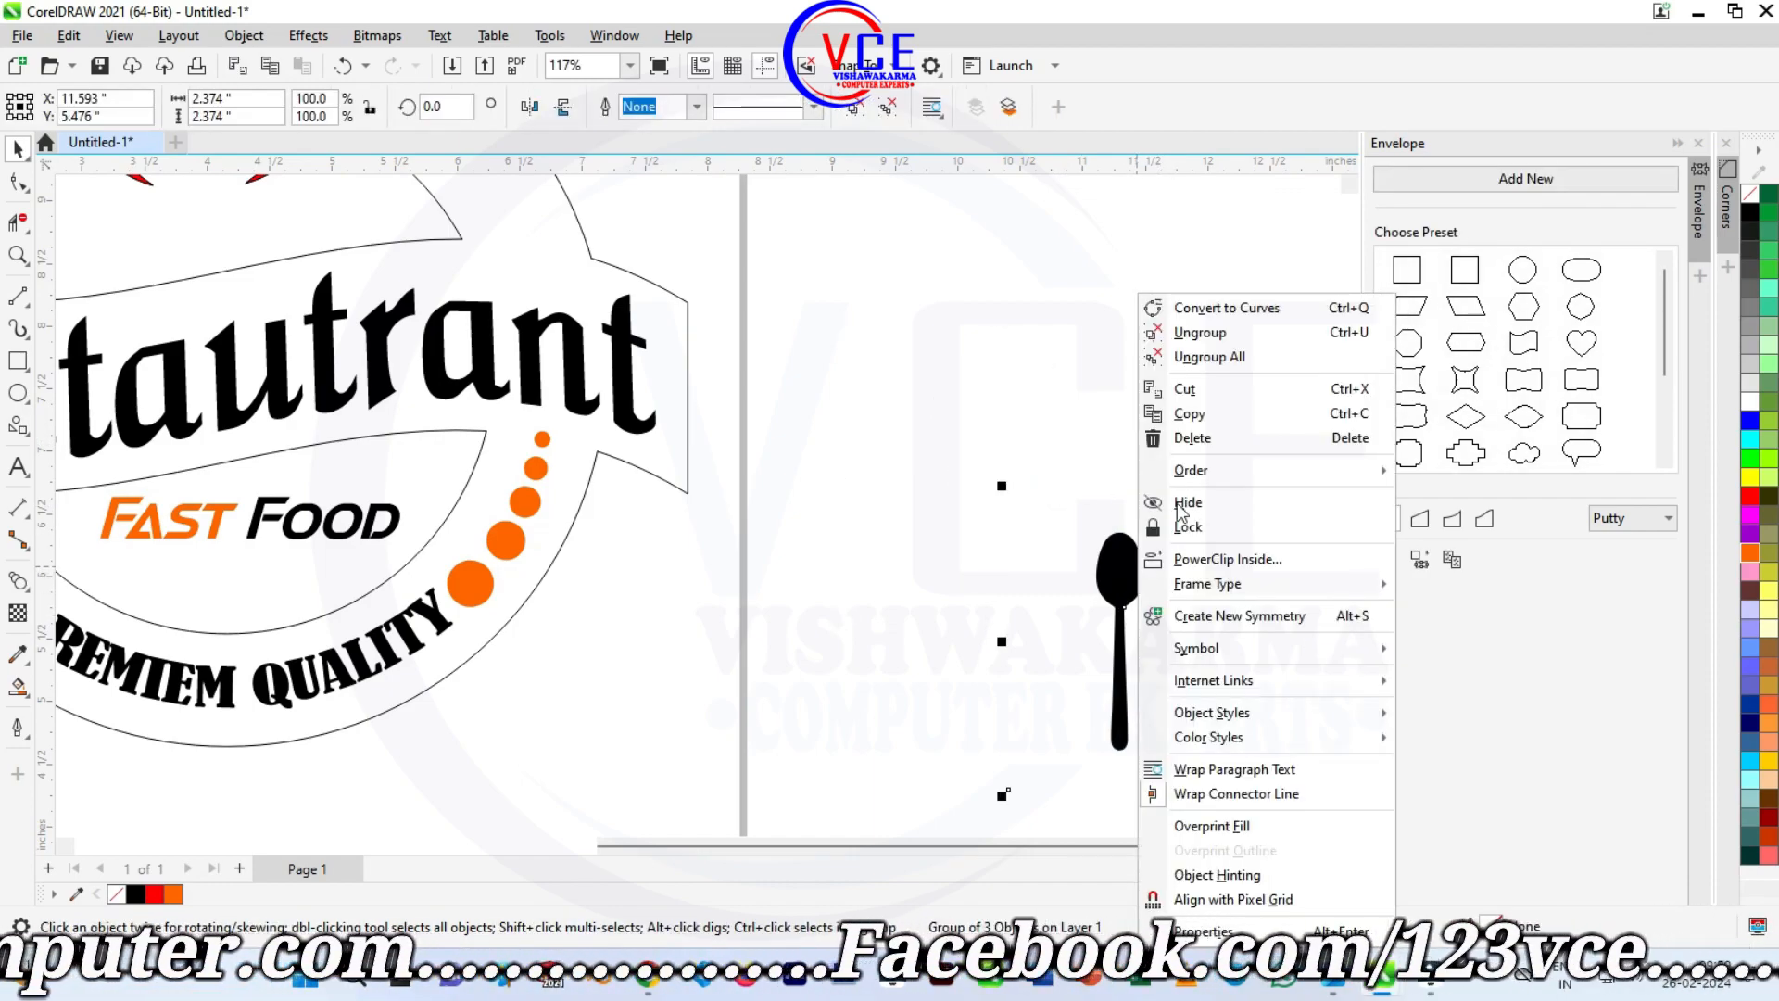
{"action": "left_click", "coordinate": [1196, 218]}
{"action": "left_click_drag", "start_coordinate": [1110, 562], "coordinate": [787, 275]}
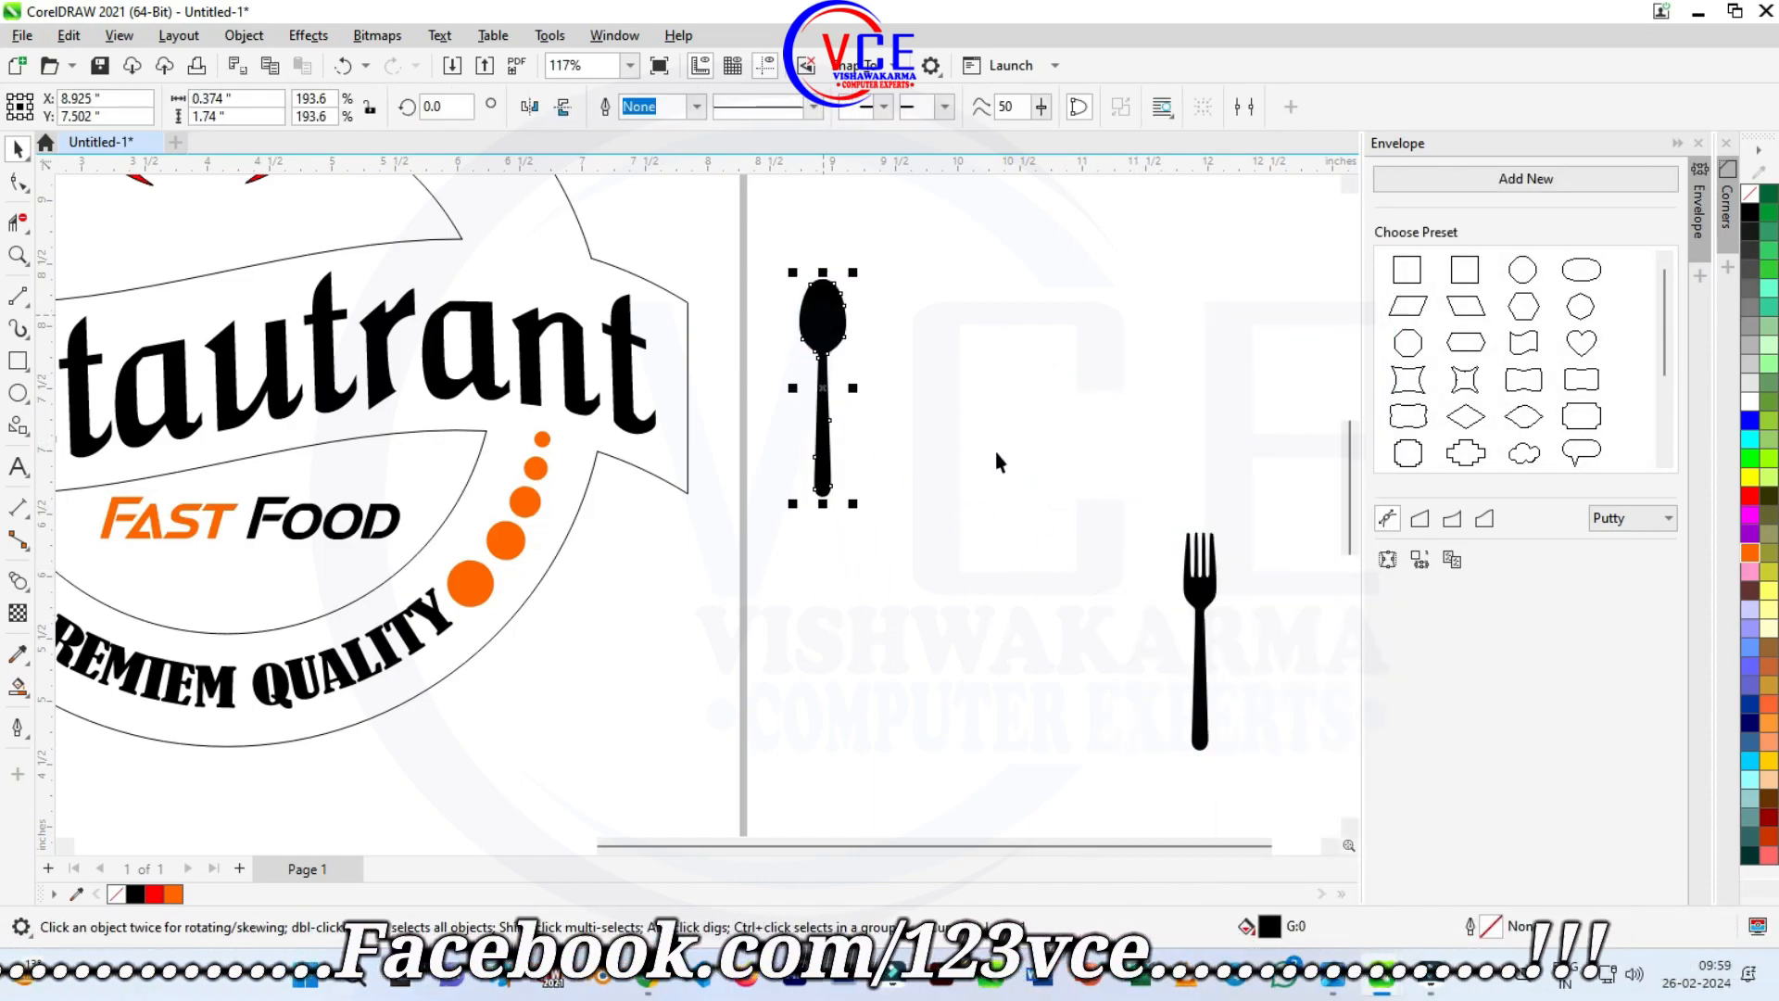
{"action": "left_click_drag", "start_coordinate": [1206, 591], "coordinate": [936, 317]}
{"action": "left_click", "coordinate": [1175, 647]}
{"action": "key", "text": "Delete"}
{"action": "scroll", "coordinate": [1163, 505], "scroll_direction": "down", "scroll_amount": 2}
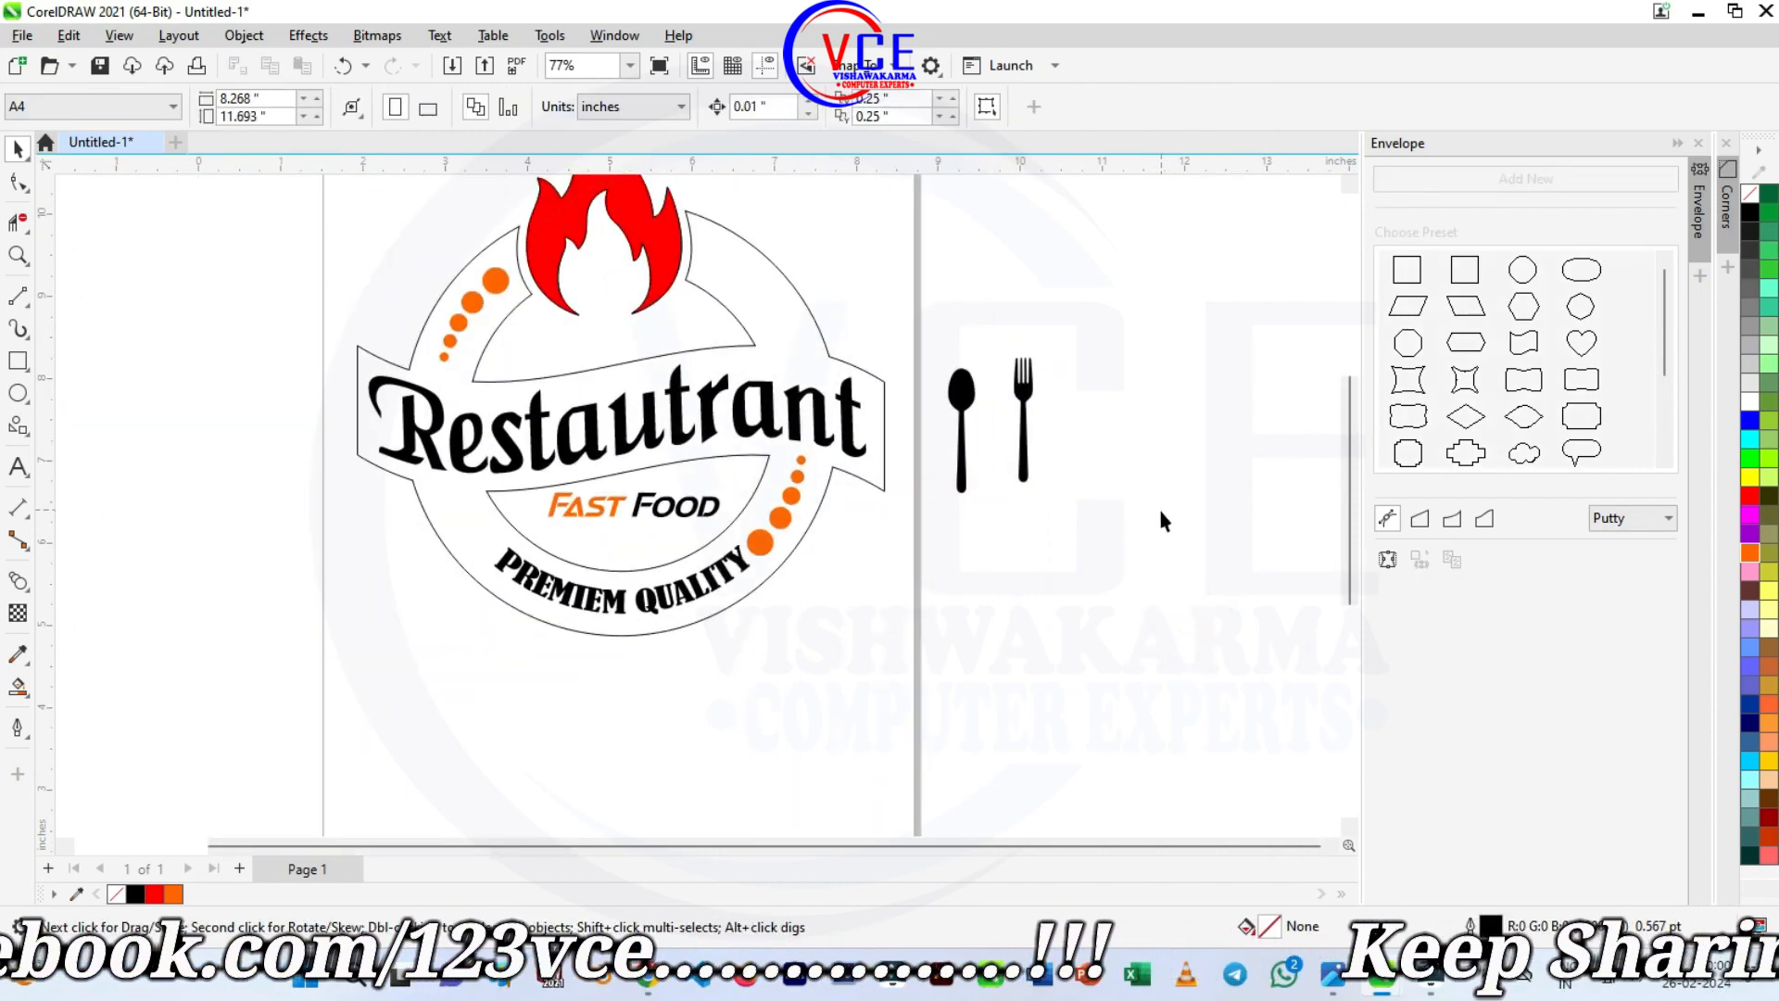
Move the black fork from beside the page into the logo, just below the flame.
{"action": "scroll", "coordinate": [718, 311], "scroll_direction": "up", "scroll_amount": 2}
{"action": "left_click_drag", "start_coordinate": [1101, 427], "coordinate": [506, 400]}
{"action": "left_click", "coordinate": [582, 377]}
{"action": "key", "text": "F10"}
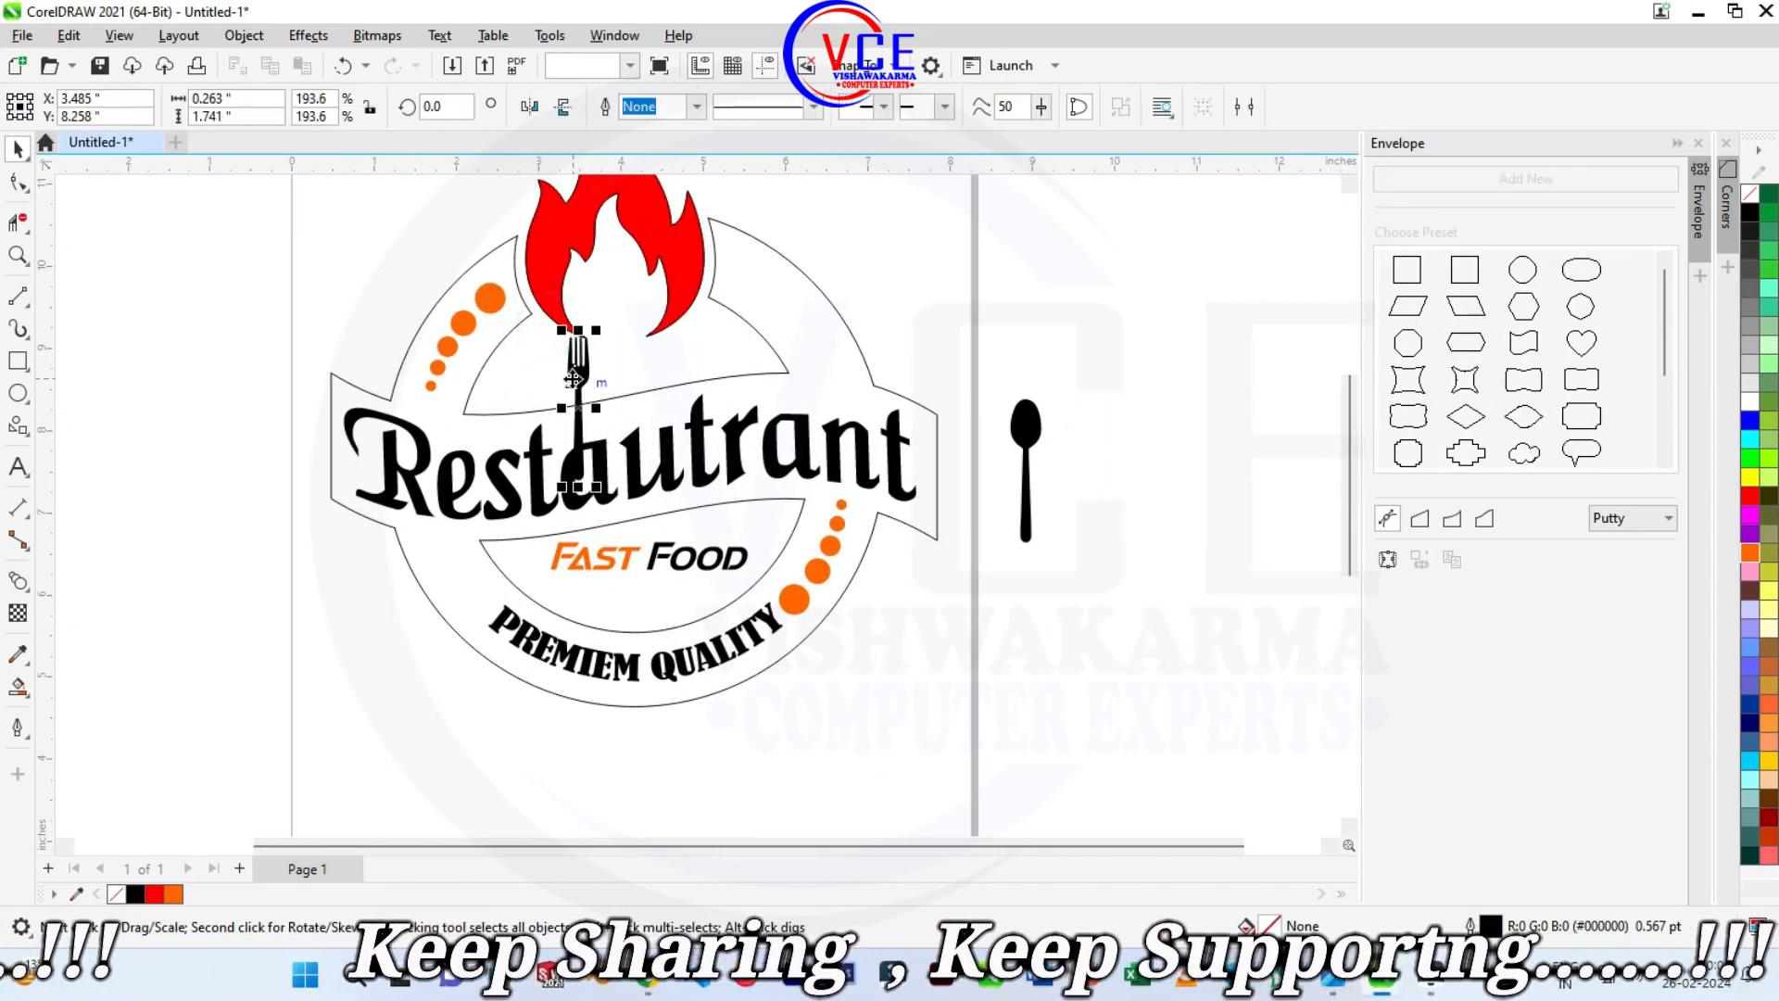
{"action": "left_click", "coordinate": [563, 357]}
{"action": "left_click", "coordinate": [614, 354]}
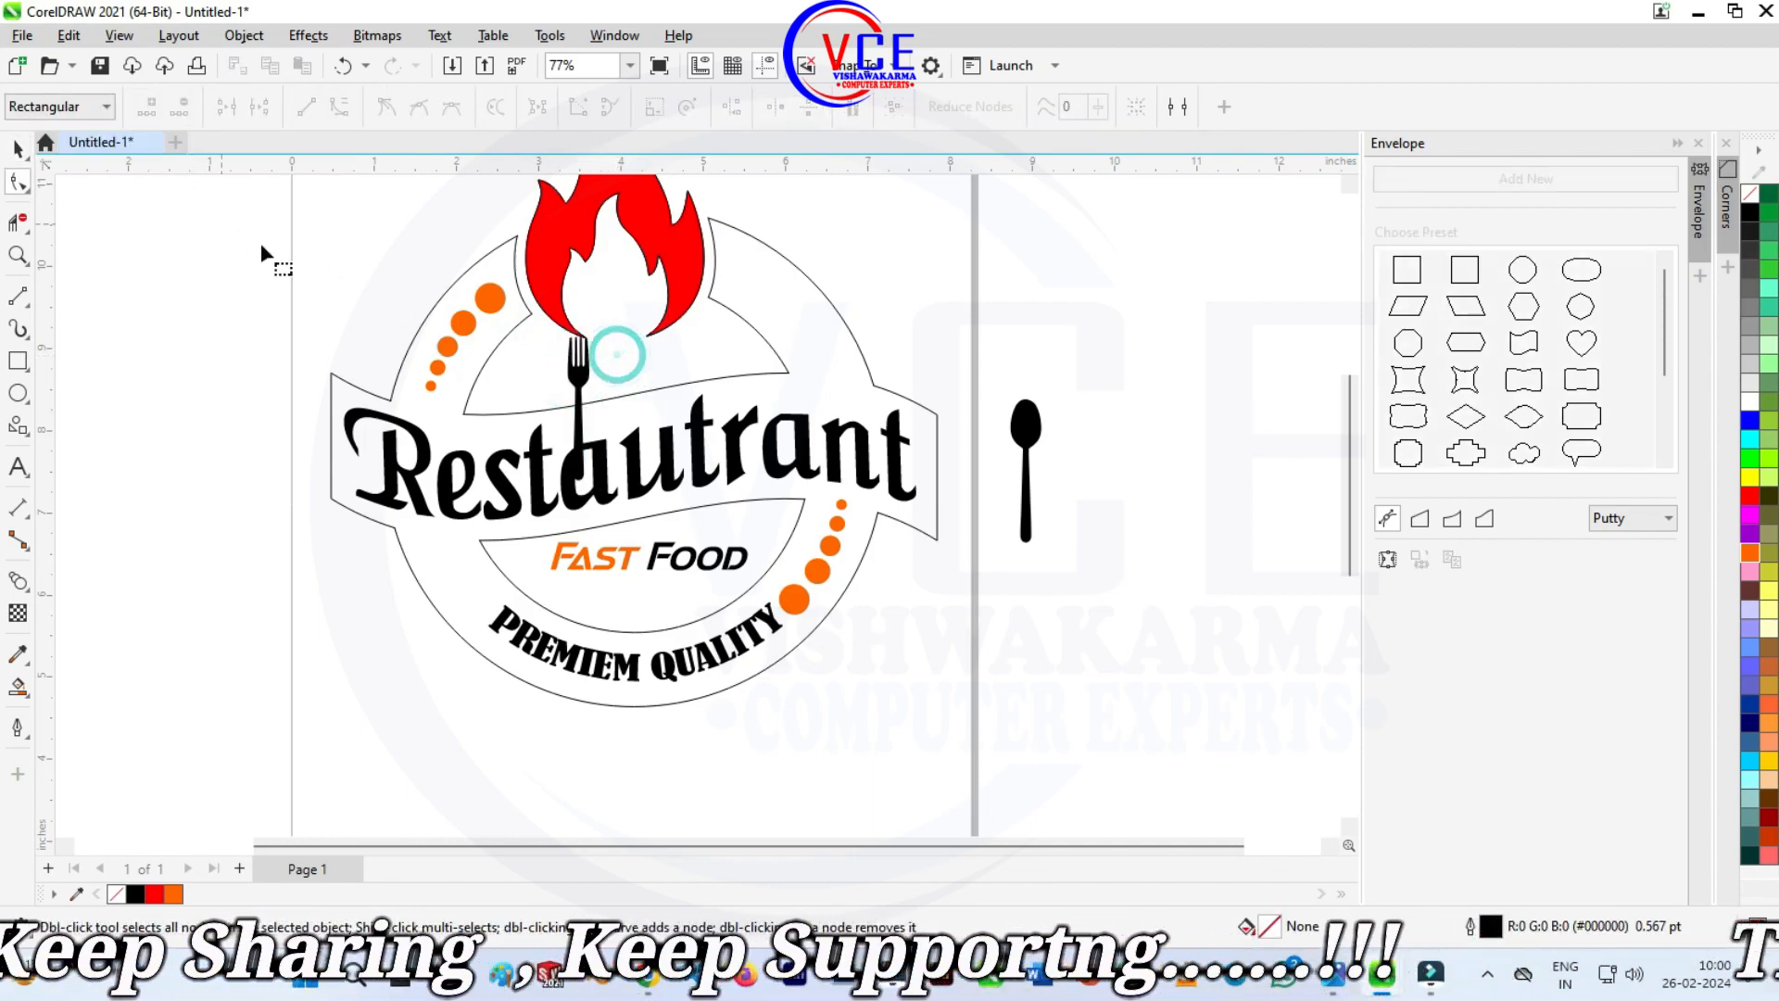
{"action": "left_click", "coordinate": [576, 382]}
Rotate the fork 90 degrees, enlarge it to about 1.99 inches long, and place it in the ring's upper opening above "Restautrant".
{"action": "key", "text": "space"}
{"action": "scroll", "coordinate": [586, 360], "scroll_direction": "up", "scroll_amount": 2}
{"action": "left_click", "coordinate": [565, 397]}
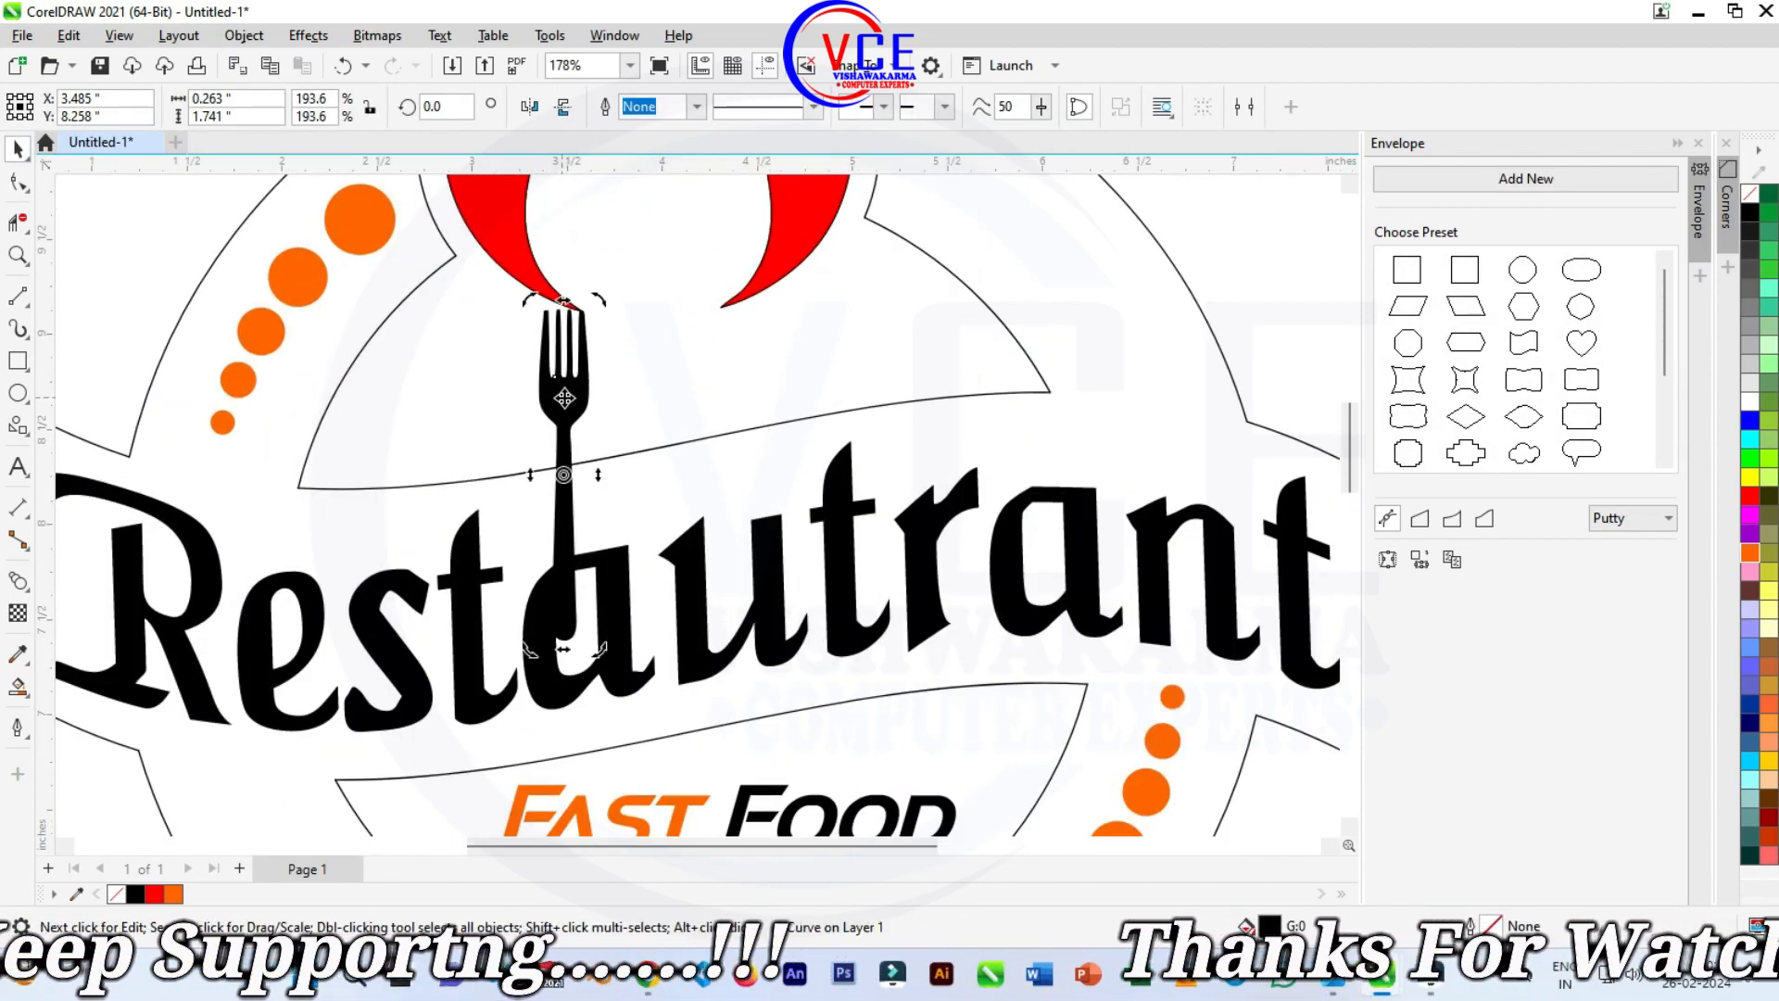
{"action": "left_click_drag", "start_coordinate": [527, 299], "coordinate": [428, 519]}
{"action": "left_click_drag", "start_coordinate": [648, 475], "coordinate": [775, 441]}
{"action": "scroll", "coordinate": [638, 345], "scroll_direction": "down", "scroll_amount": 1}
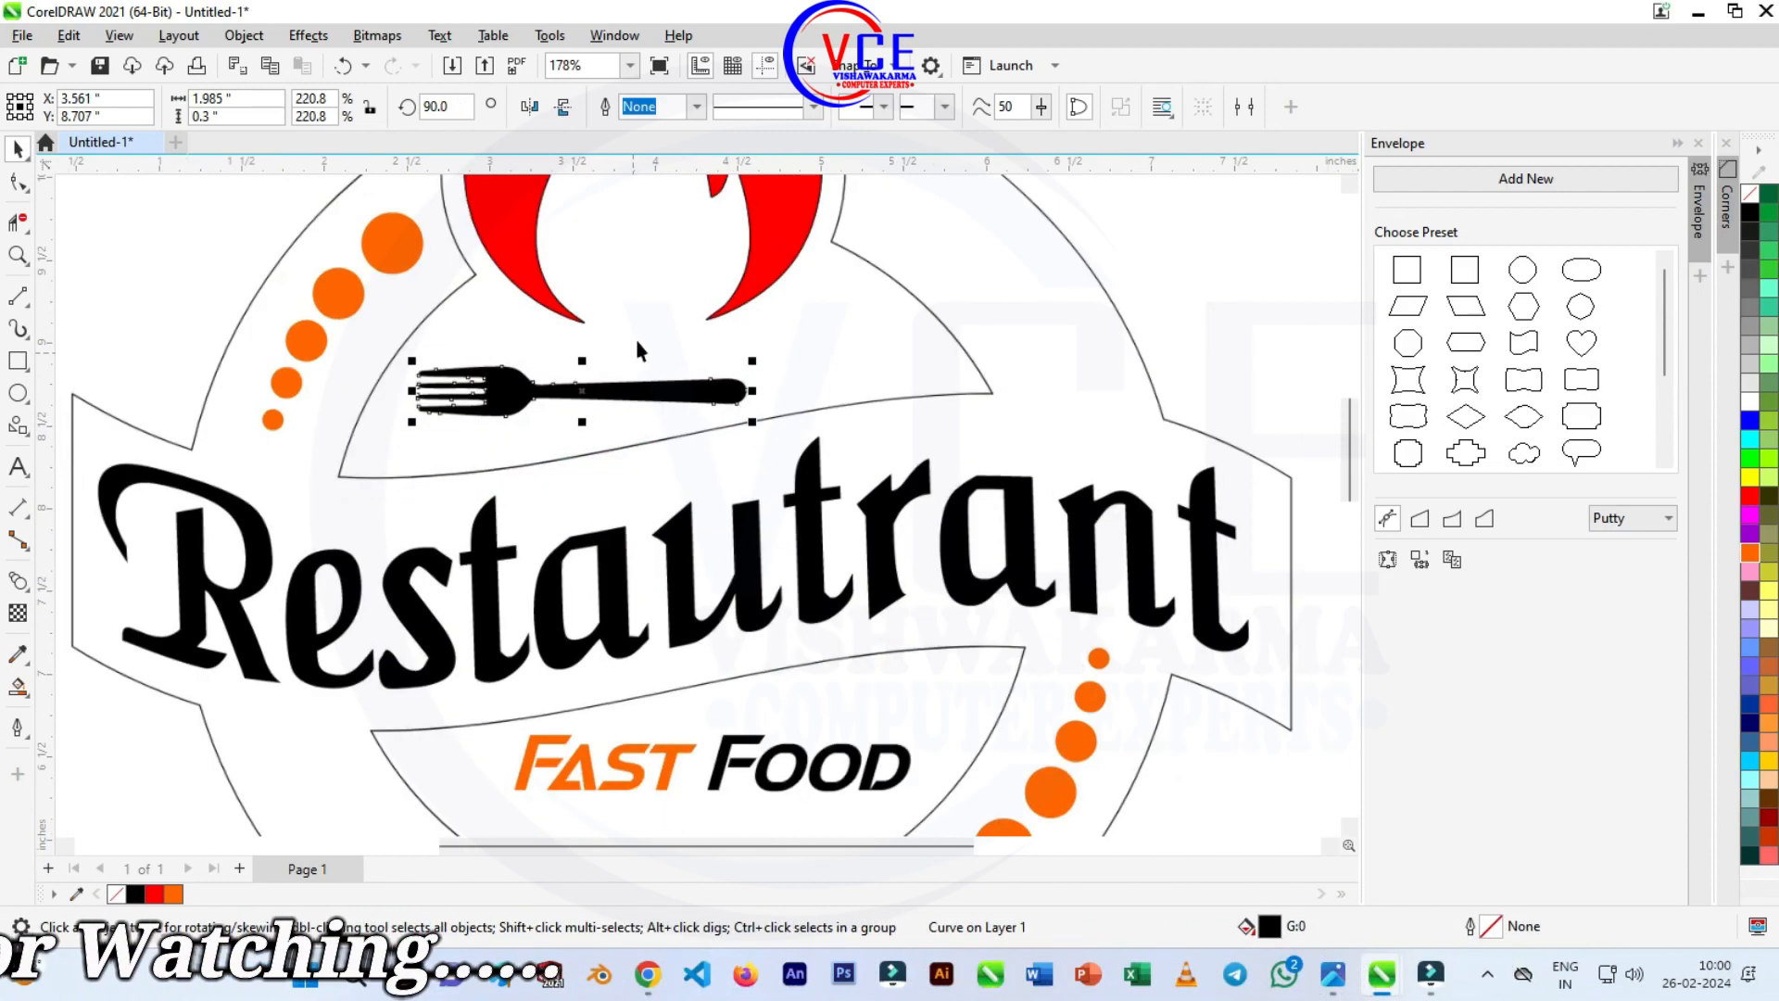
Rotate the spoon 90 degrees and place it in the ring's lower opening, directly below the Fast Food text.
{"action": "scroll", "coordinate": [638, 351], "scroll_direction": "down", "scroll_amount": 3}
{"action": "left_click", "coordinate": [1116, 393]}
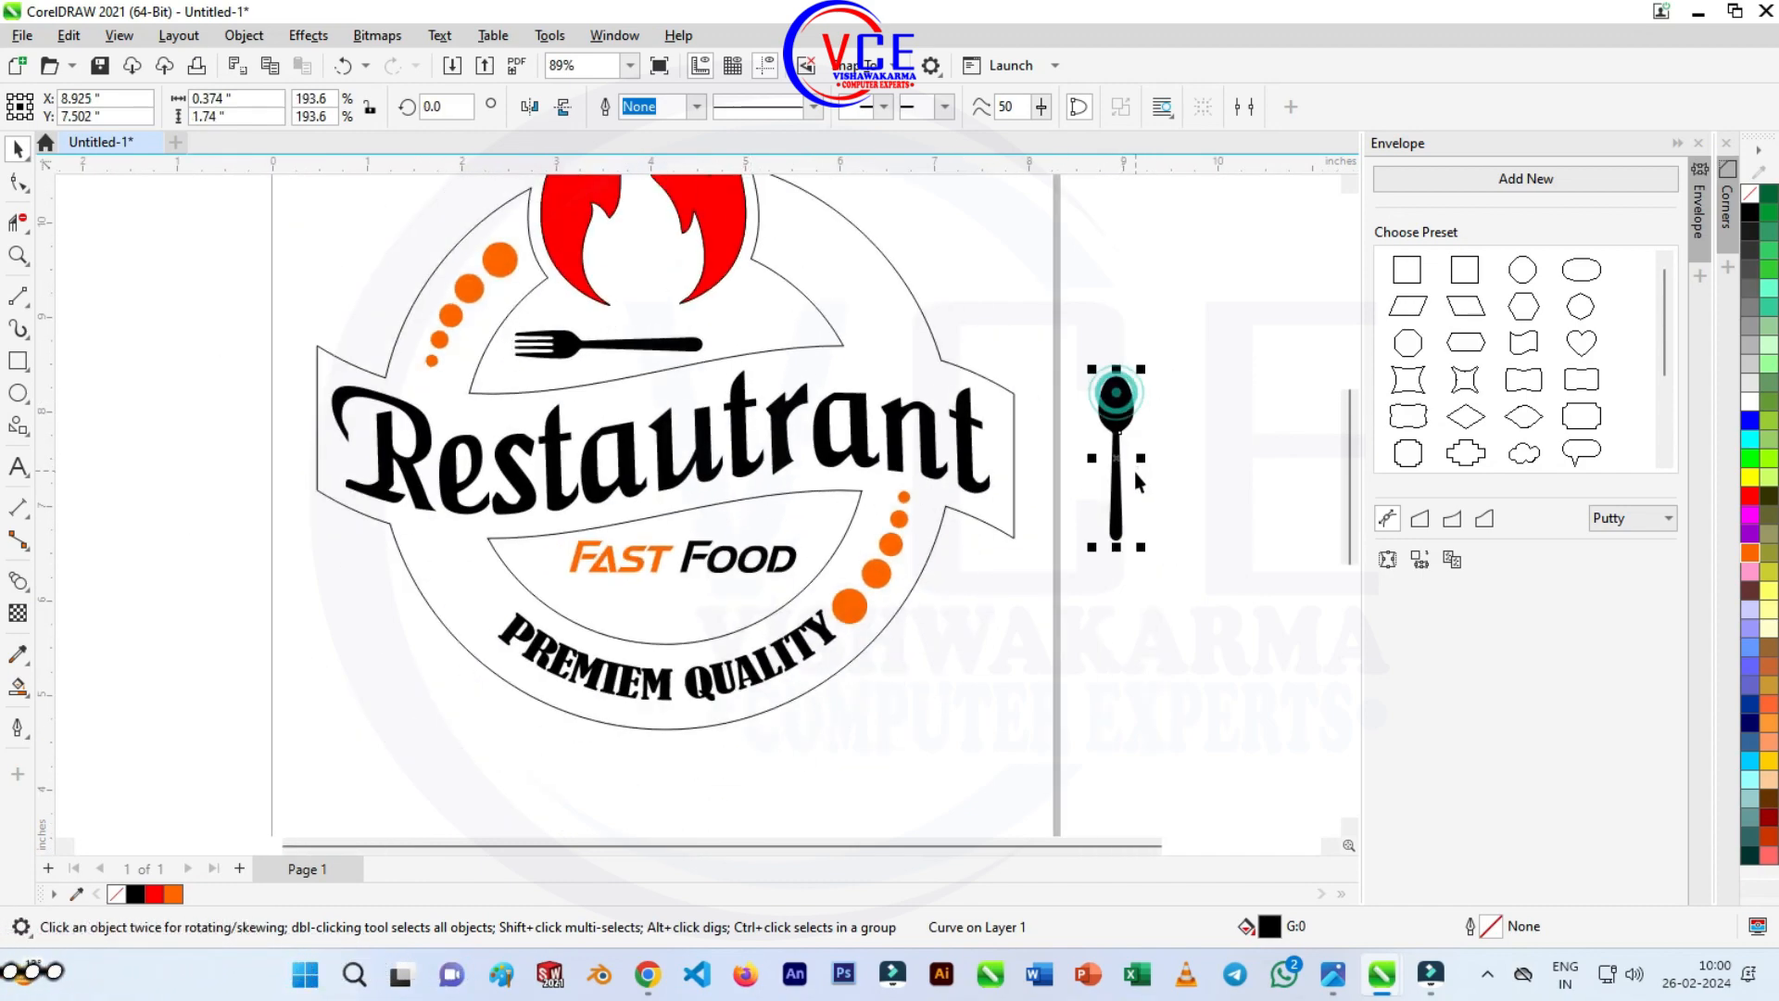
{"action": "left_click_drag", "start_coordinate": [1144, 415], "coordinate": [537, 613]}
{"action": "left_click", "coordinate": [660, 595]}
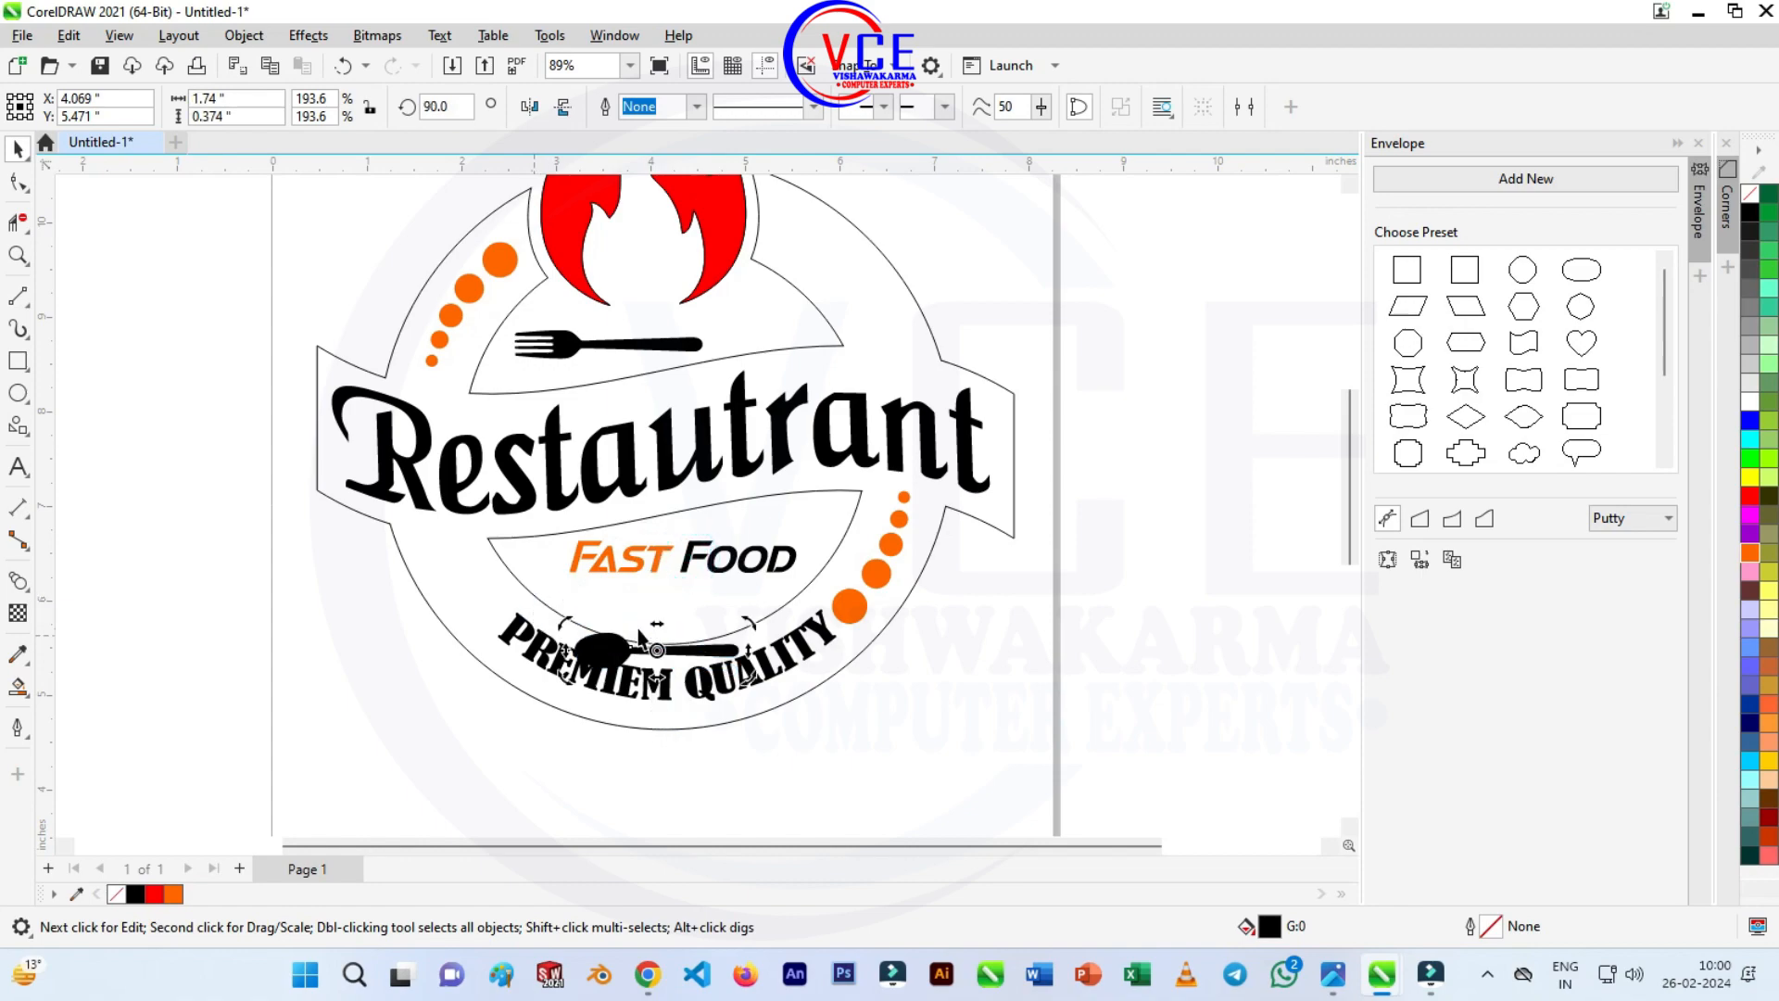
{"action": "left_click", "coordinate": [234, 284]}
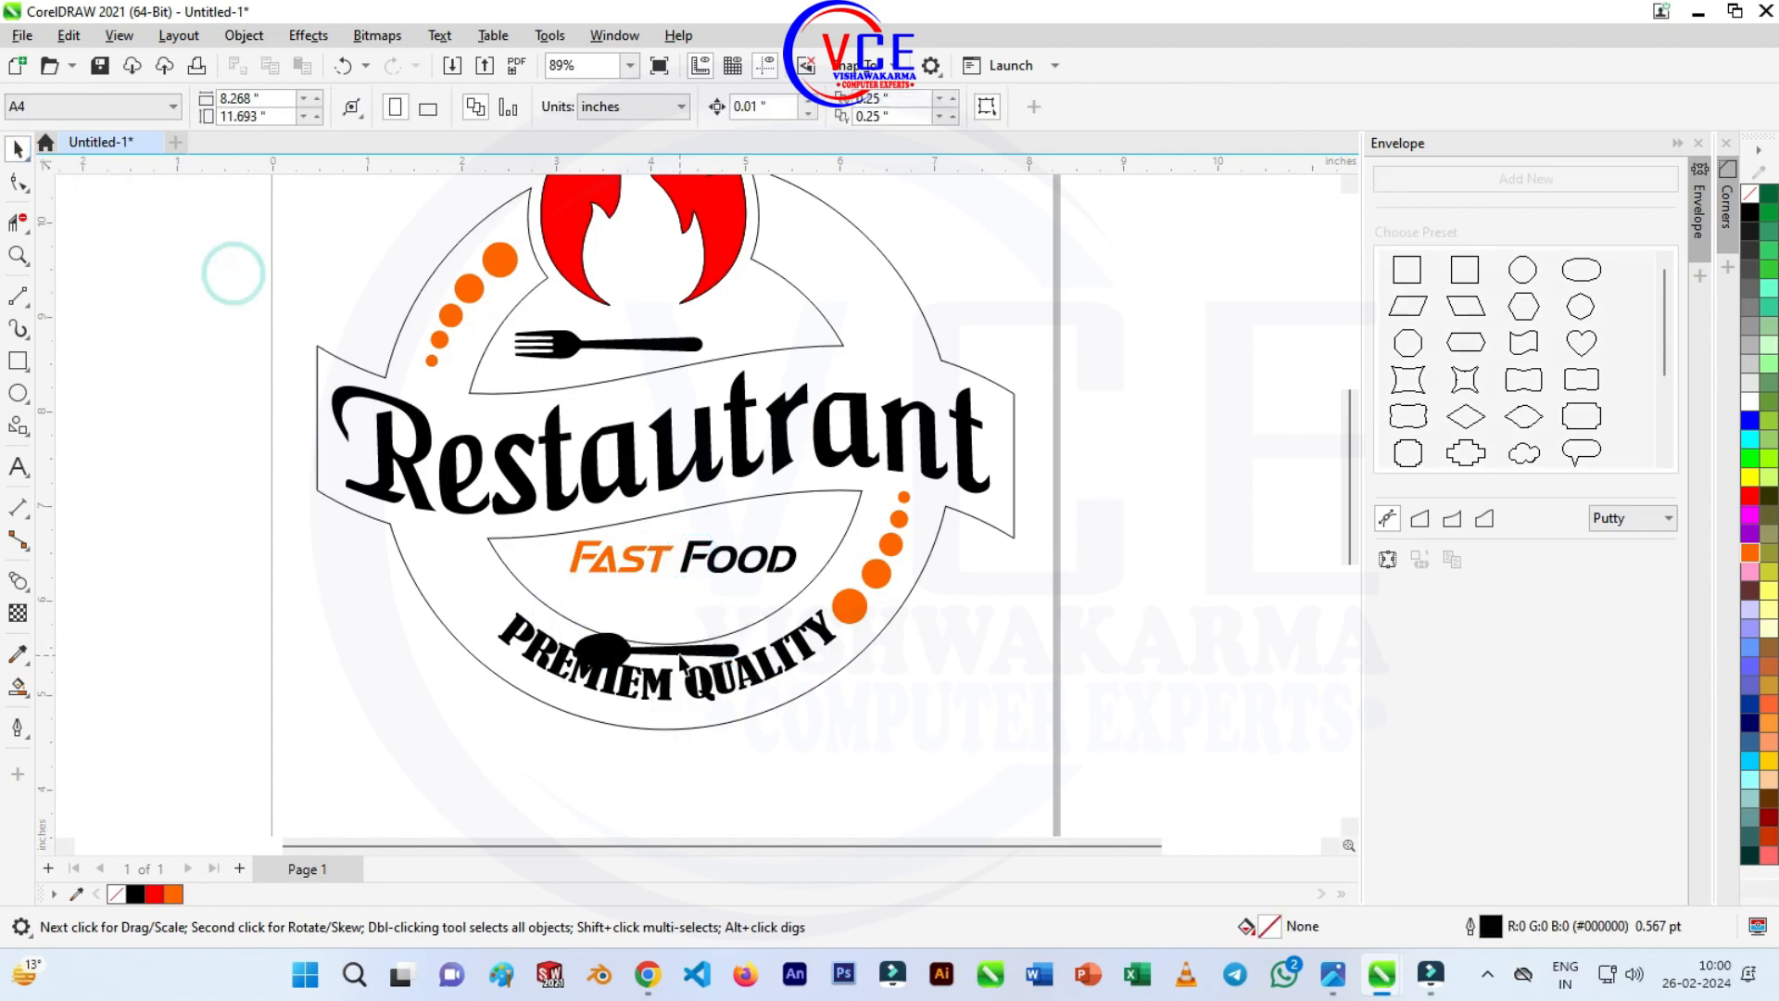
{"action": "left_click_drag", "start_coordinate": [688, 654], "coordinate": [703, 597]}
{"action": "left_click", "coordinate": [982, 587]}
{"action": "scroll", "coordinate": [756, 447], "scroll_direction": "down", "scroll_amount": 1}
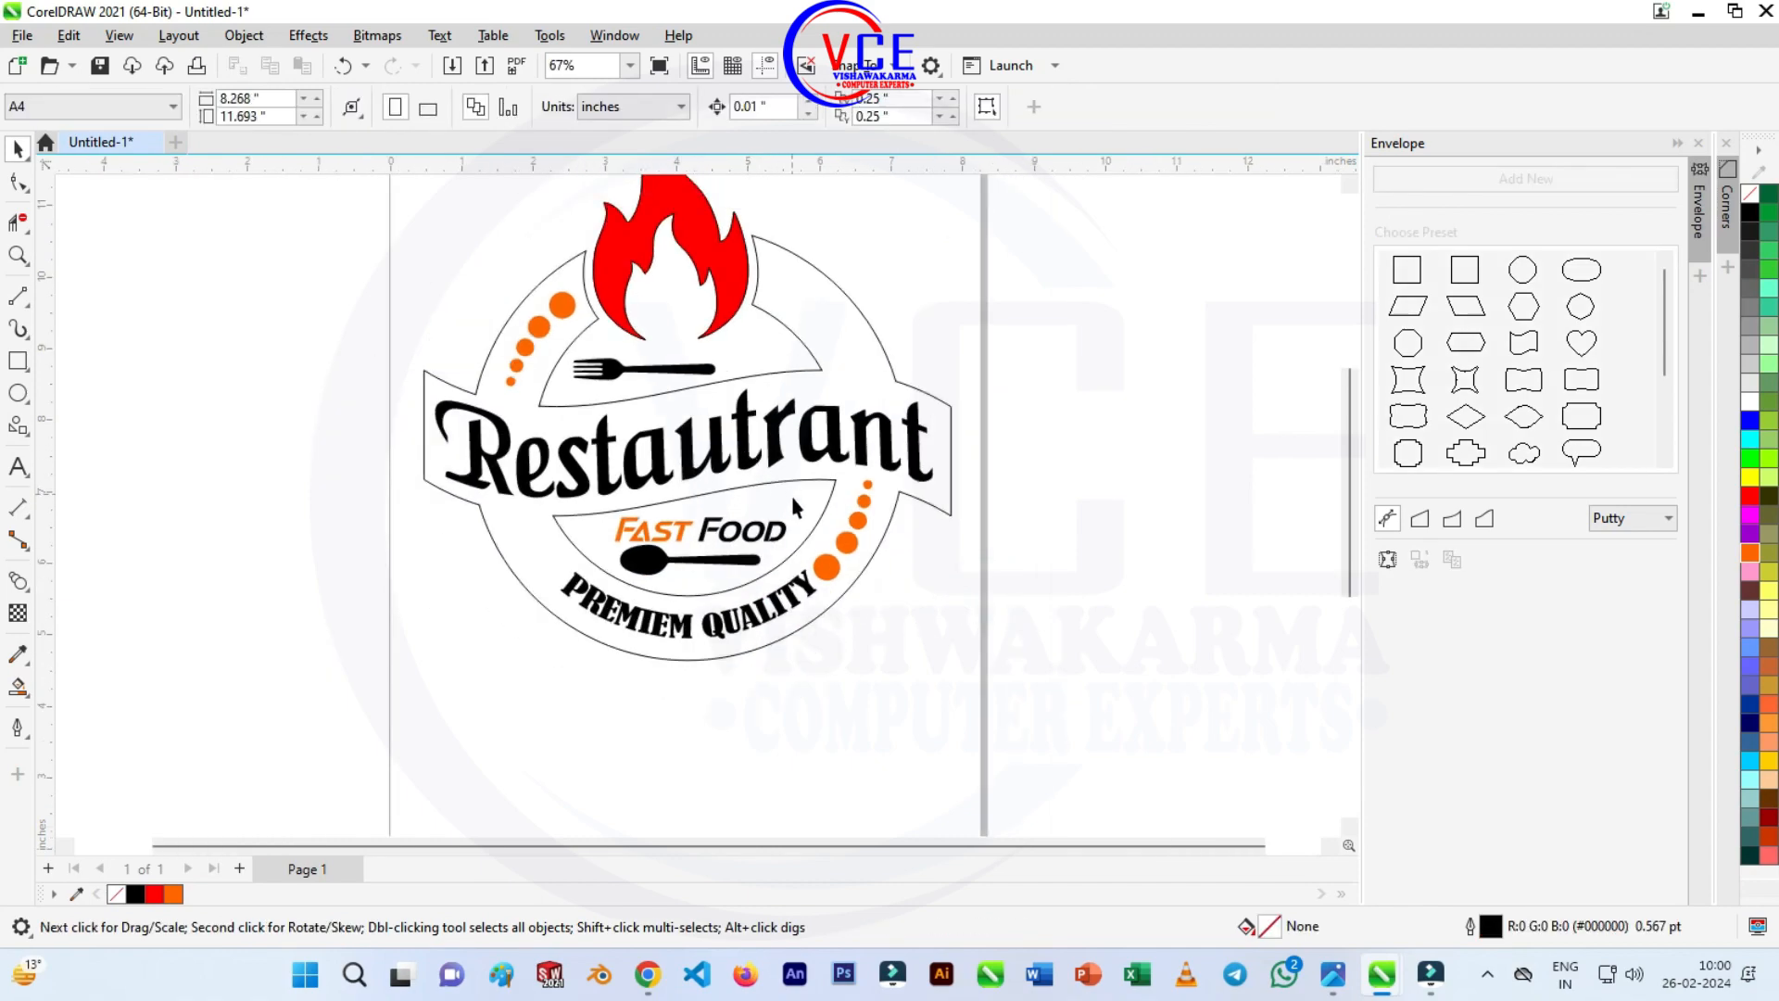
Set the outline width of the wavy ribbon and the round ring to 2.0 pt.
{"action": "scroll", "coordinate": [741, 445], "scroll_direction": "up", "scroll_amount": 1}
{"action": "scroll", "coordinate": [706, 529], "scroll_direction": "down", "scroll_amount": 1}
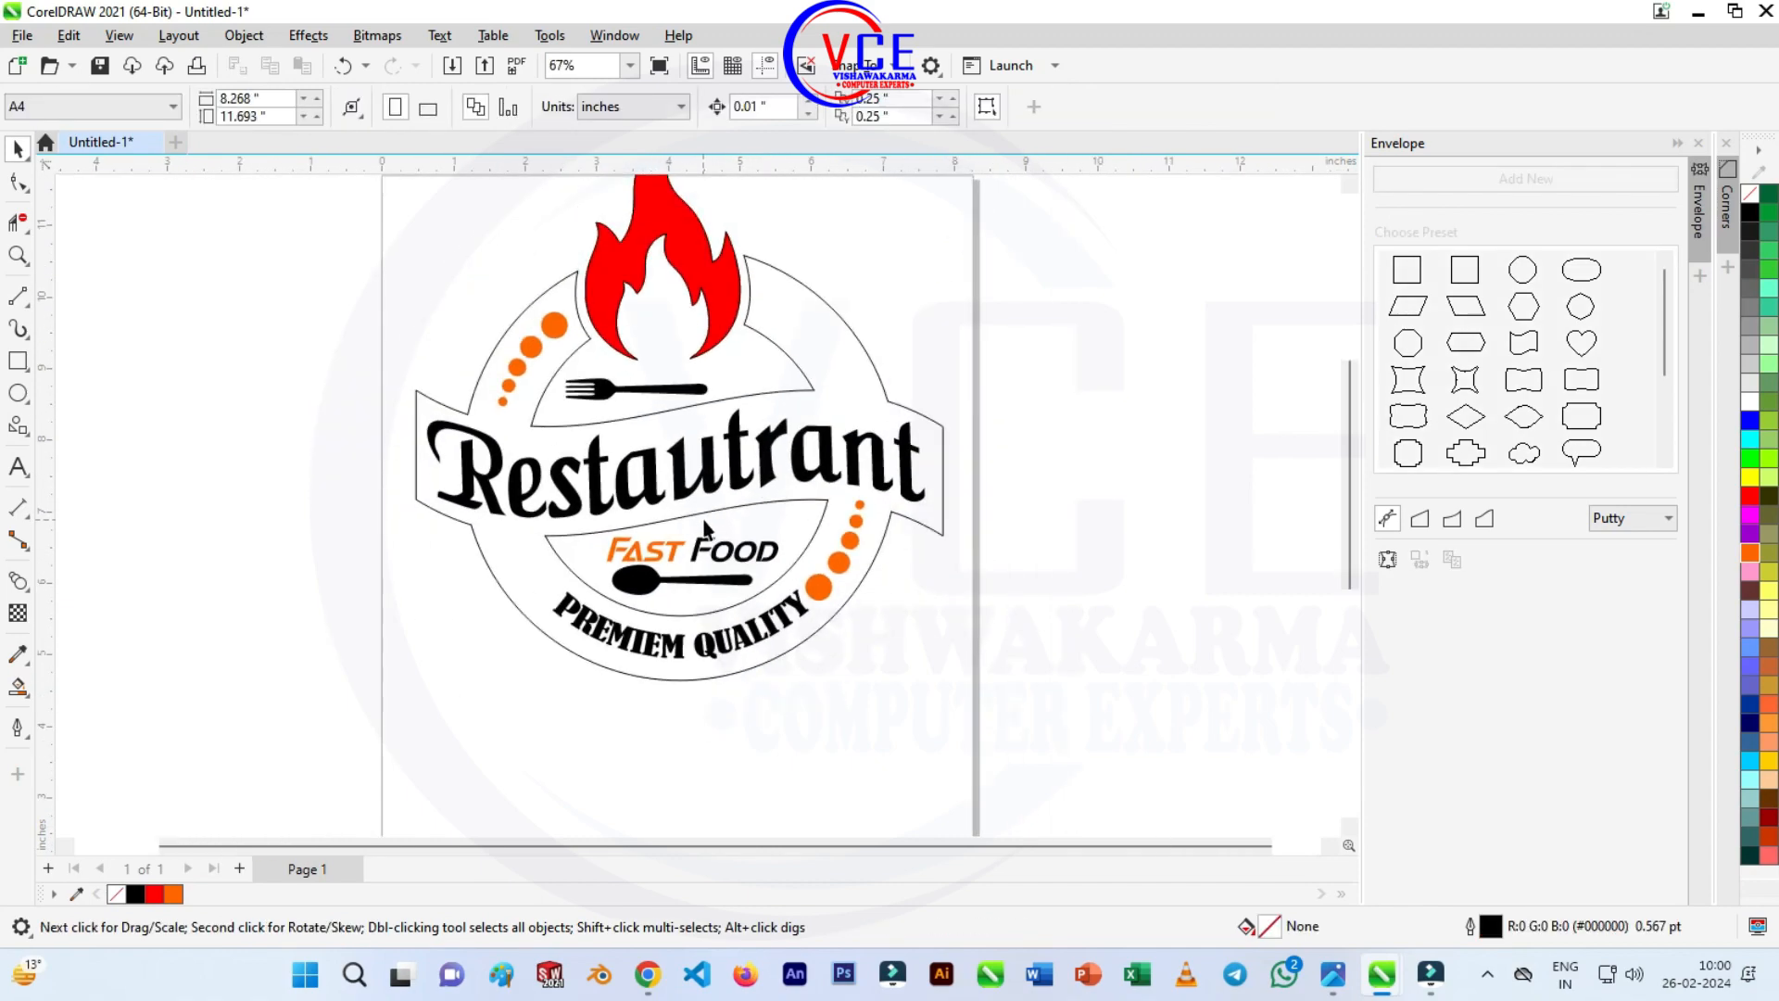
{"action": "left_click", "coordinate": [534, 429]}
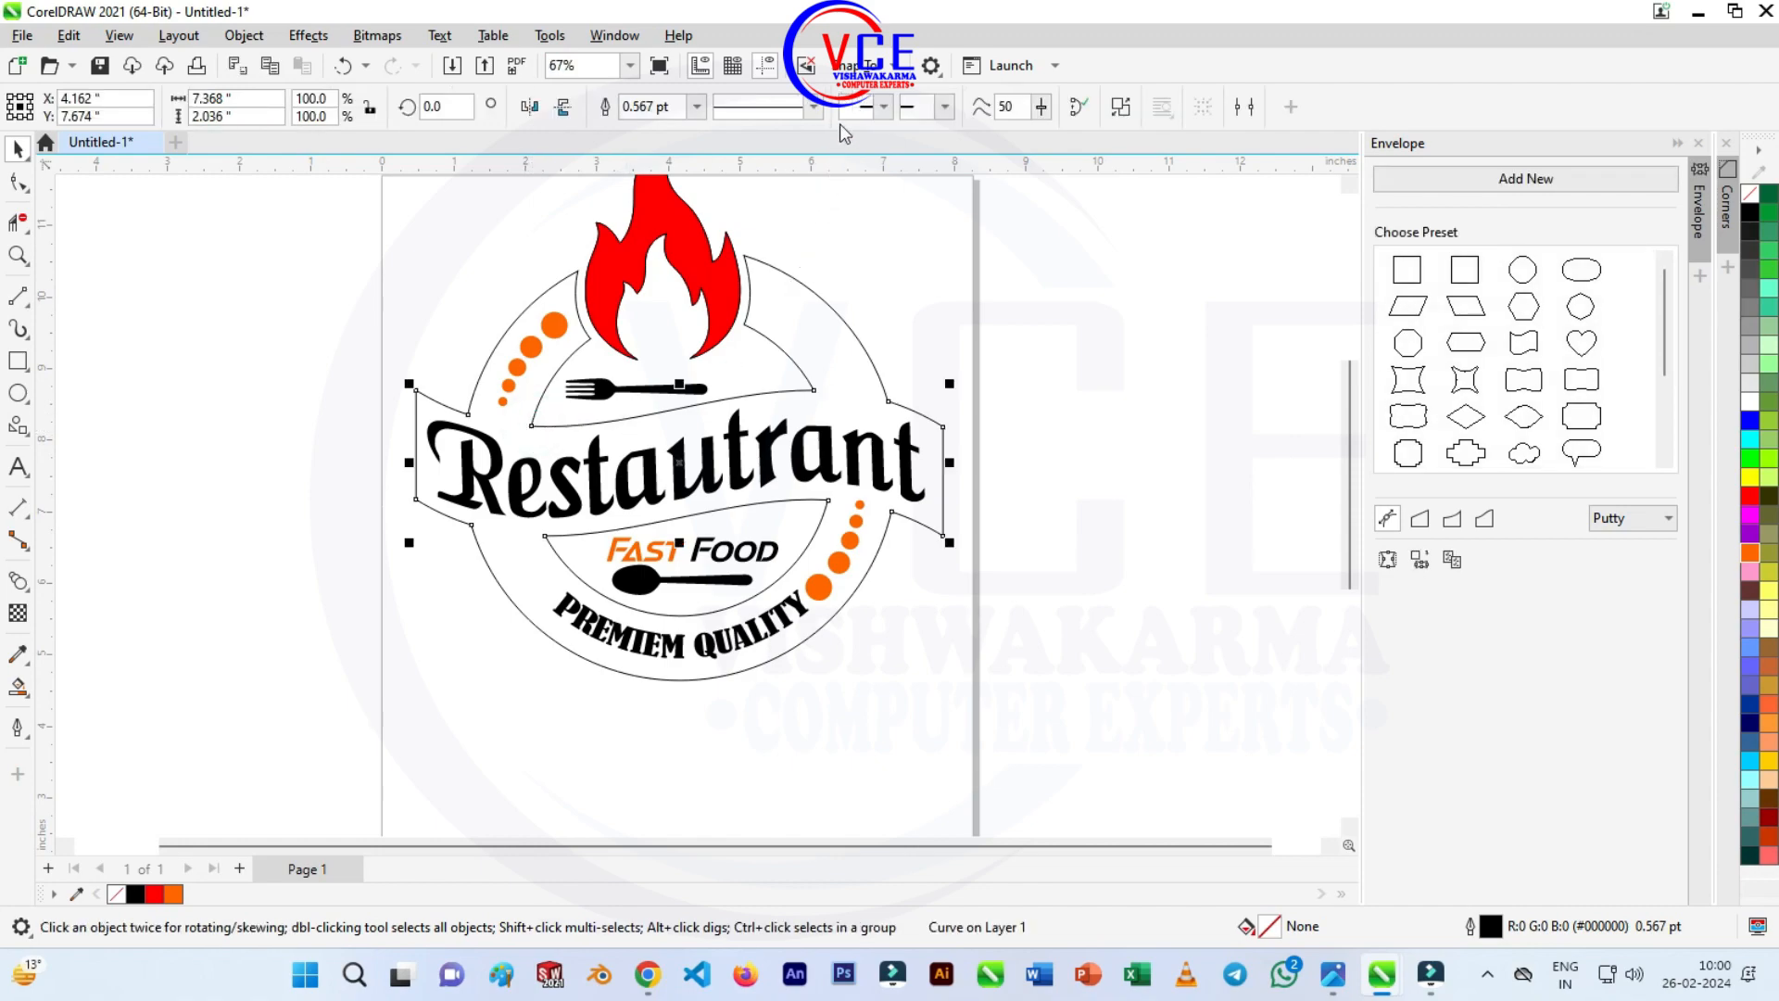
{"action": "left_click", "coordinate": [697, 105]}
{"action": "left_click", "coordinate": [643, 228]}
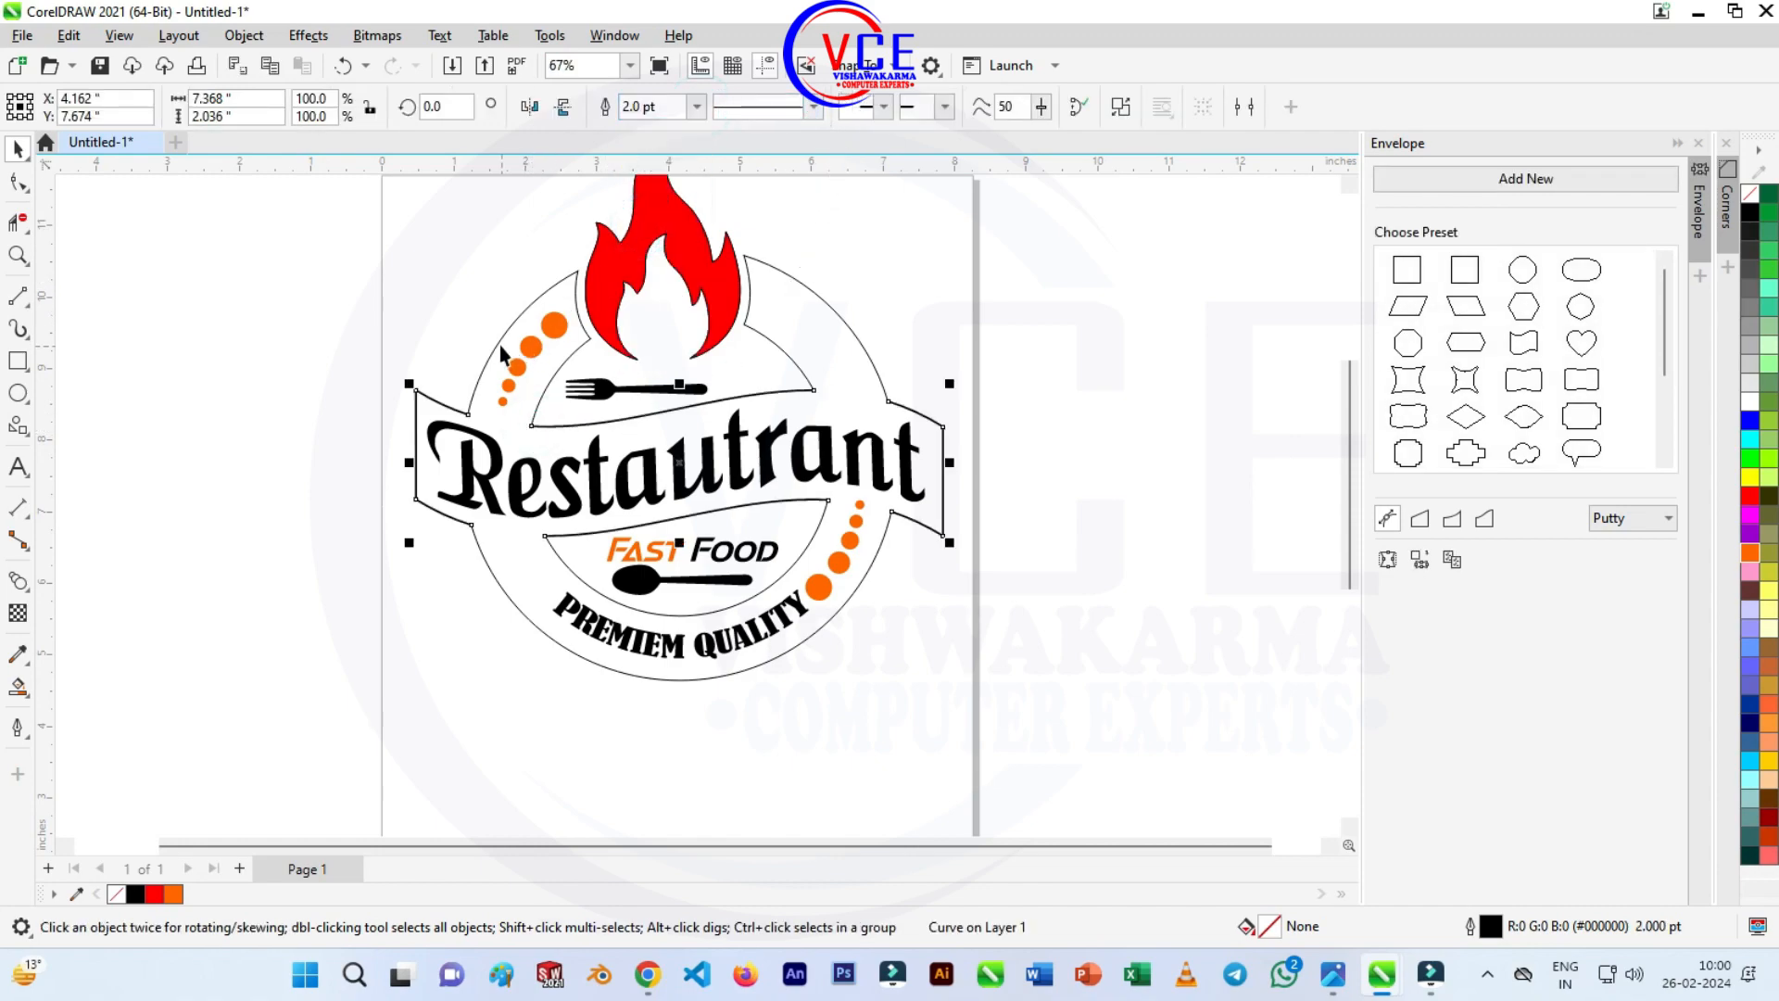
{"action": "left_click", "coordinate": [498, 342]}
{"action": "left_click", "coordinate": [697, 106]}
{"action": "left_click", "coordinate": [643, 232]}
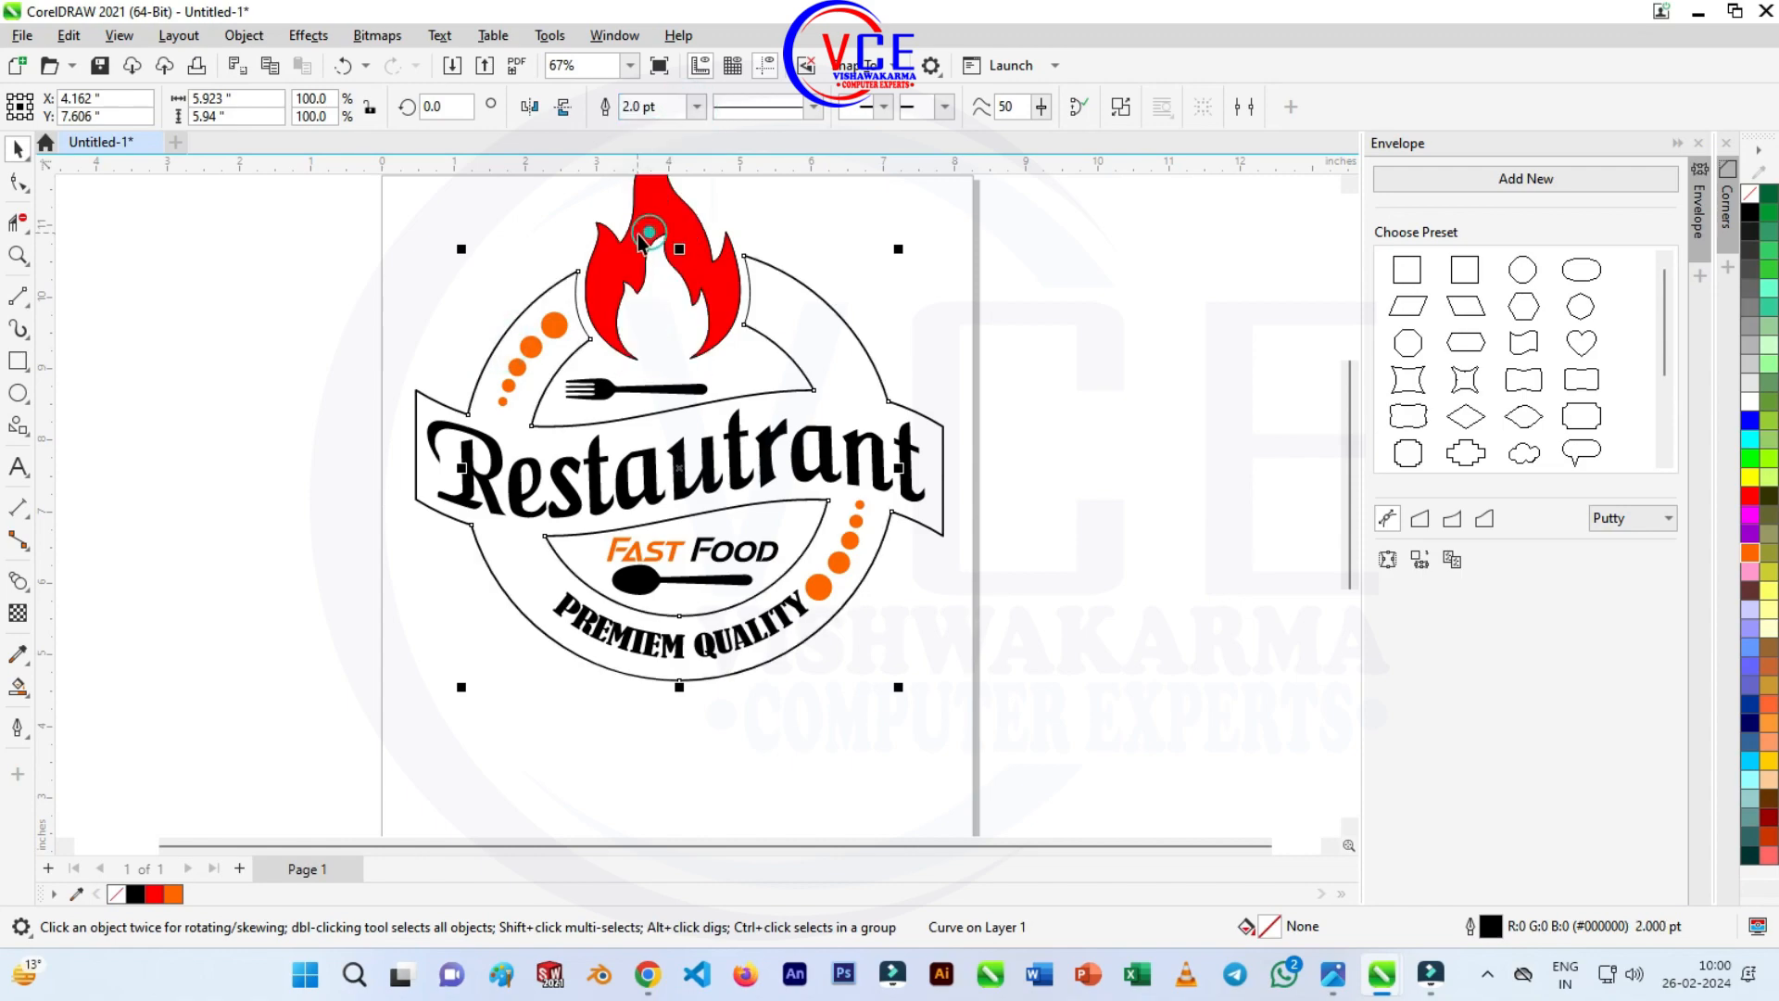
Colour the outlines of the ring and the ribbon orange (#FF6600).
{"action": "right_click", "coordinate": [1749, 554]}
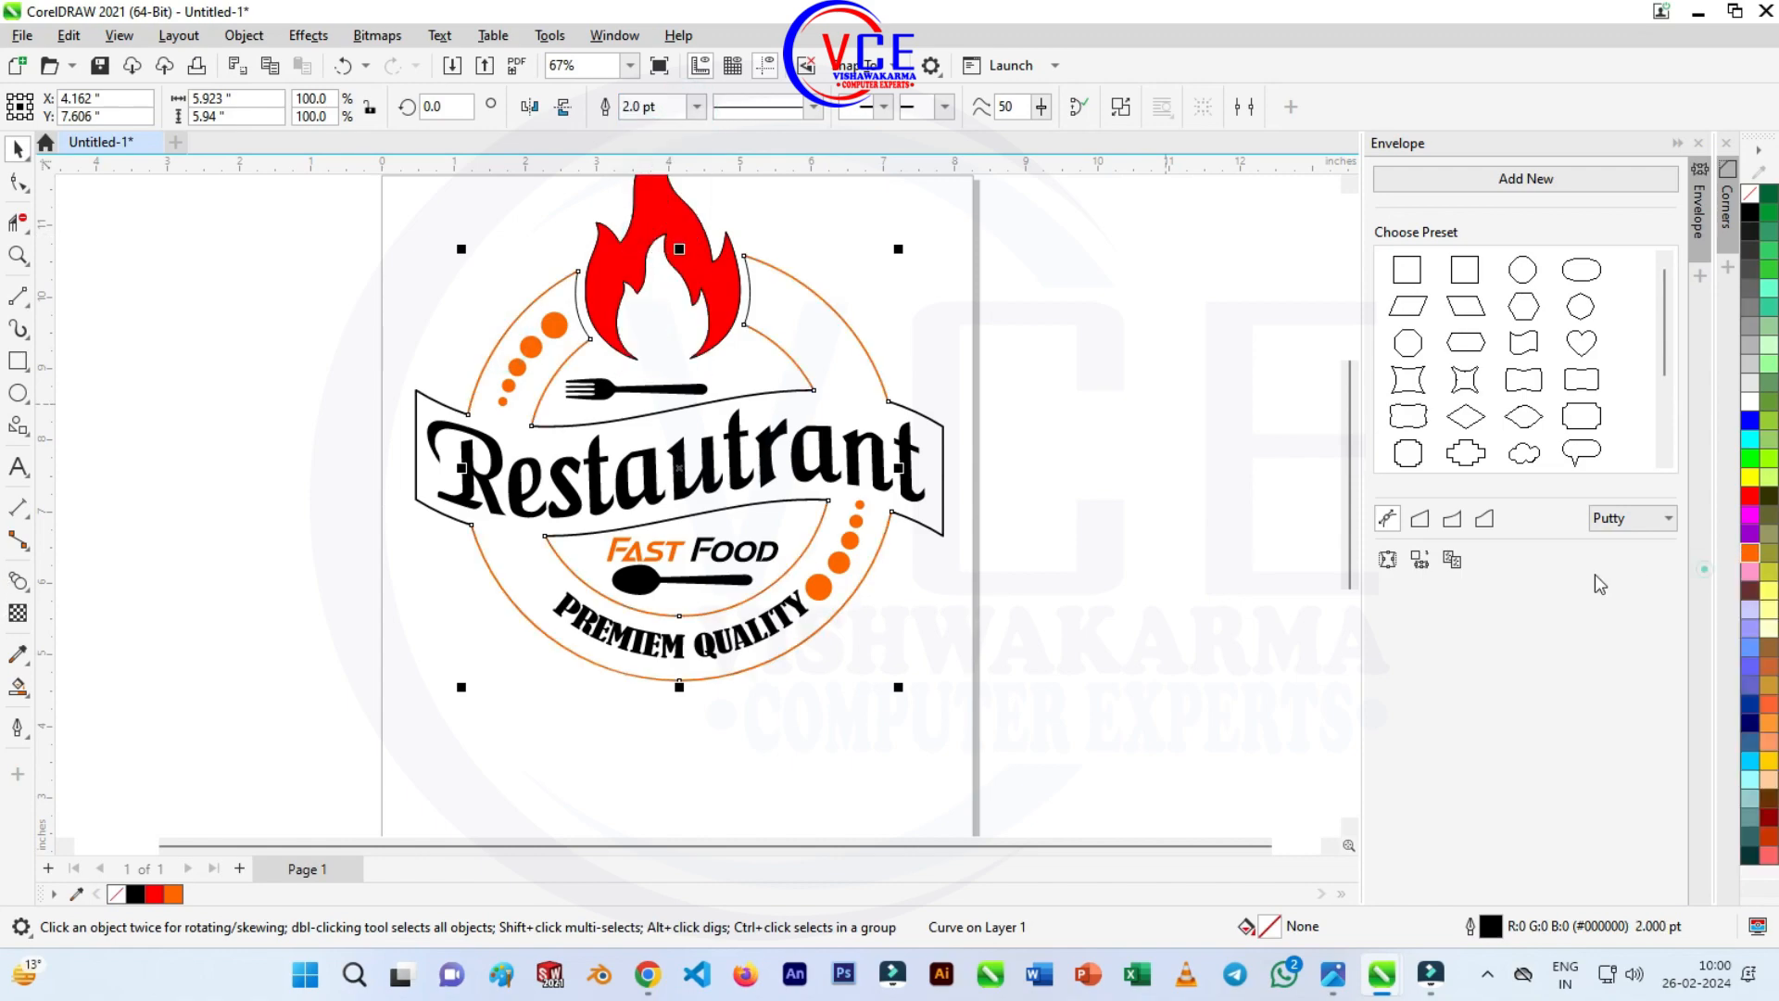
{"action": "left_click", "coordinate": [942, 427]}
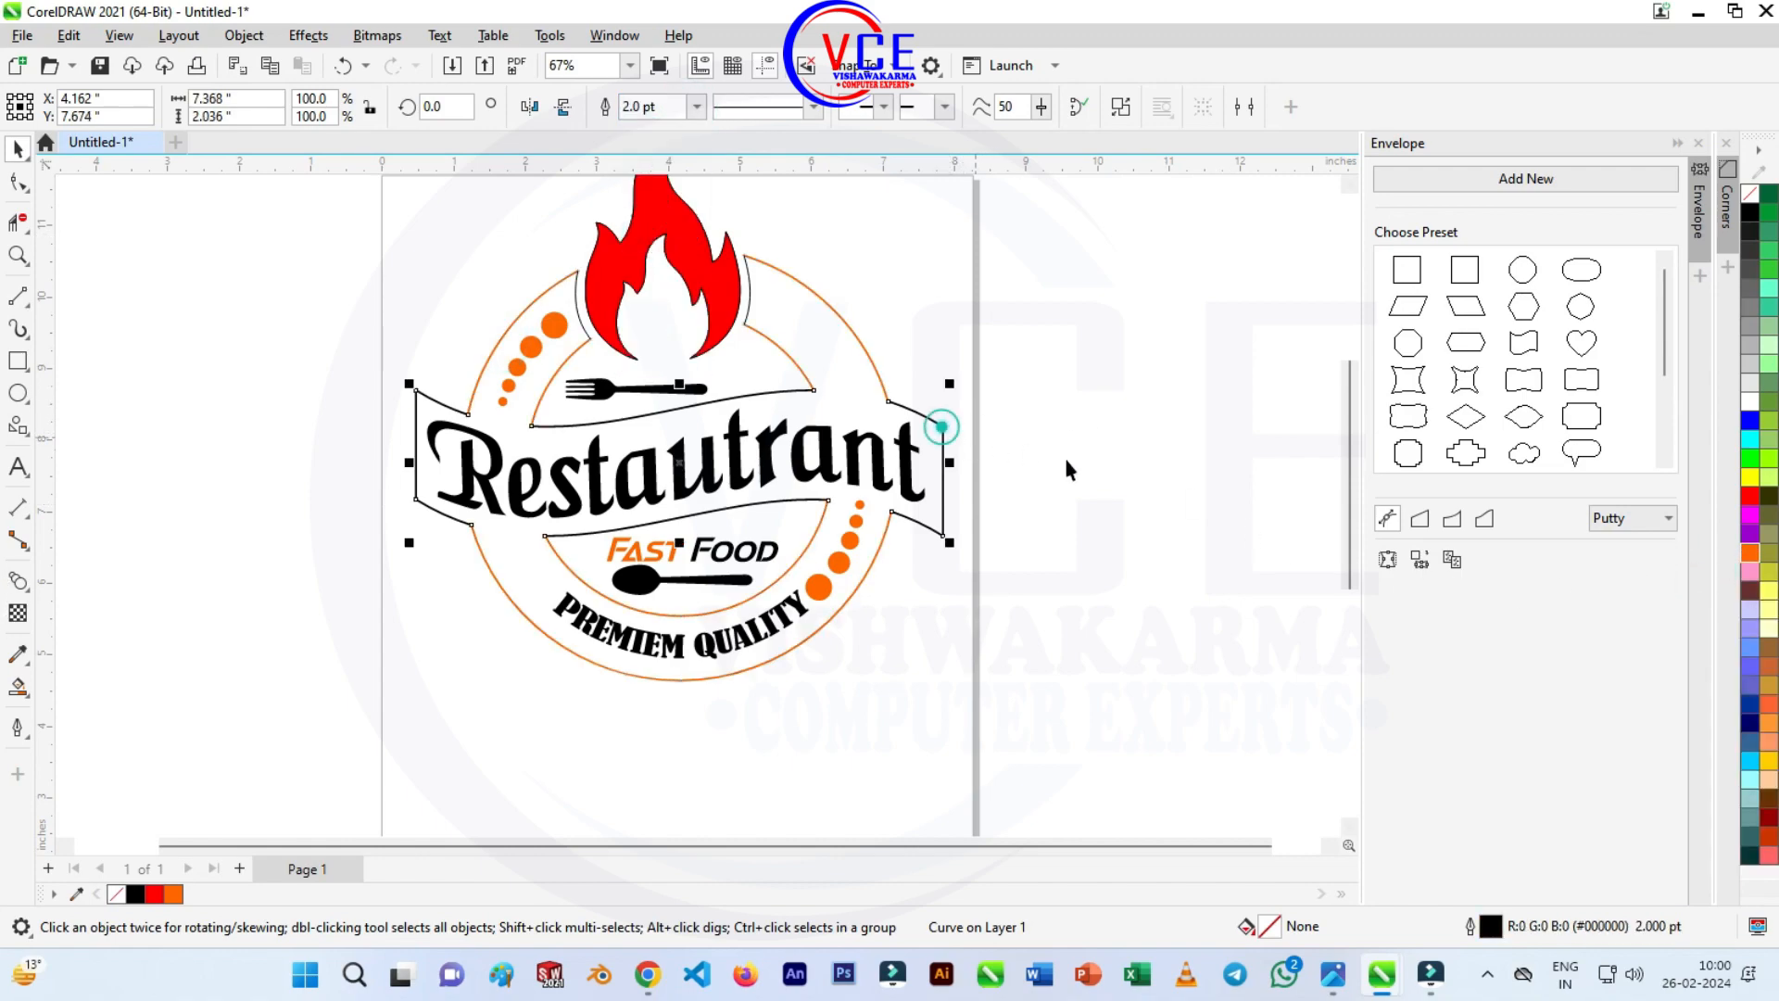
{"action": "right_click", "coordinate": [1744, 562]}
{"action": "left_click", "coordinate": [1630, 567]}
{"action": "left_click", "coordinate": [1136, 429]}
{"action": "scroll", "coordinate": [762, 344], "scroll_direction": "down", "scroll_amount": 1}
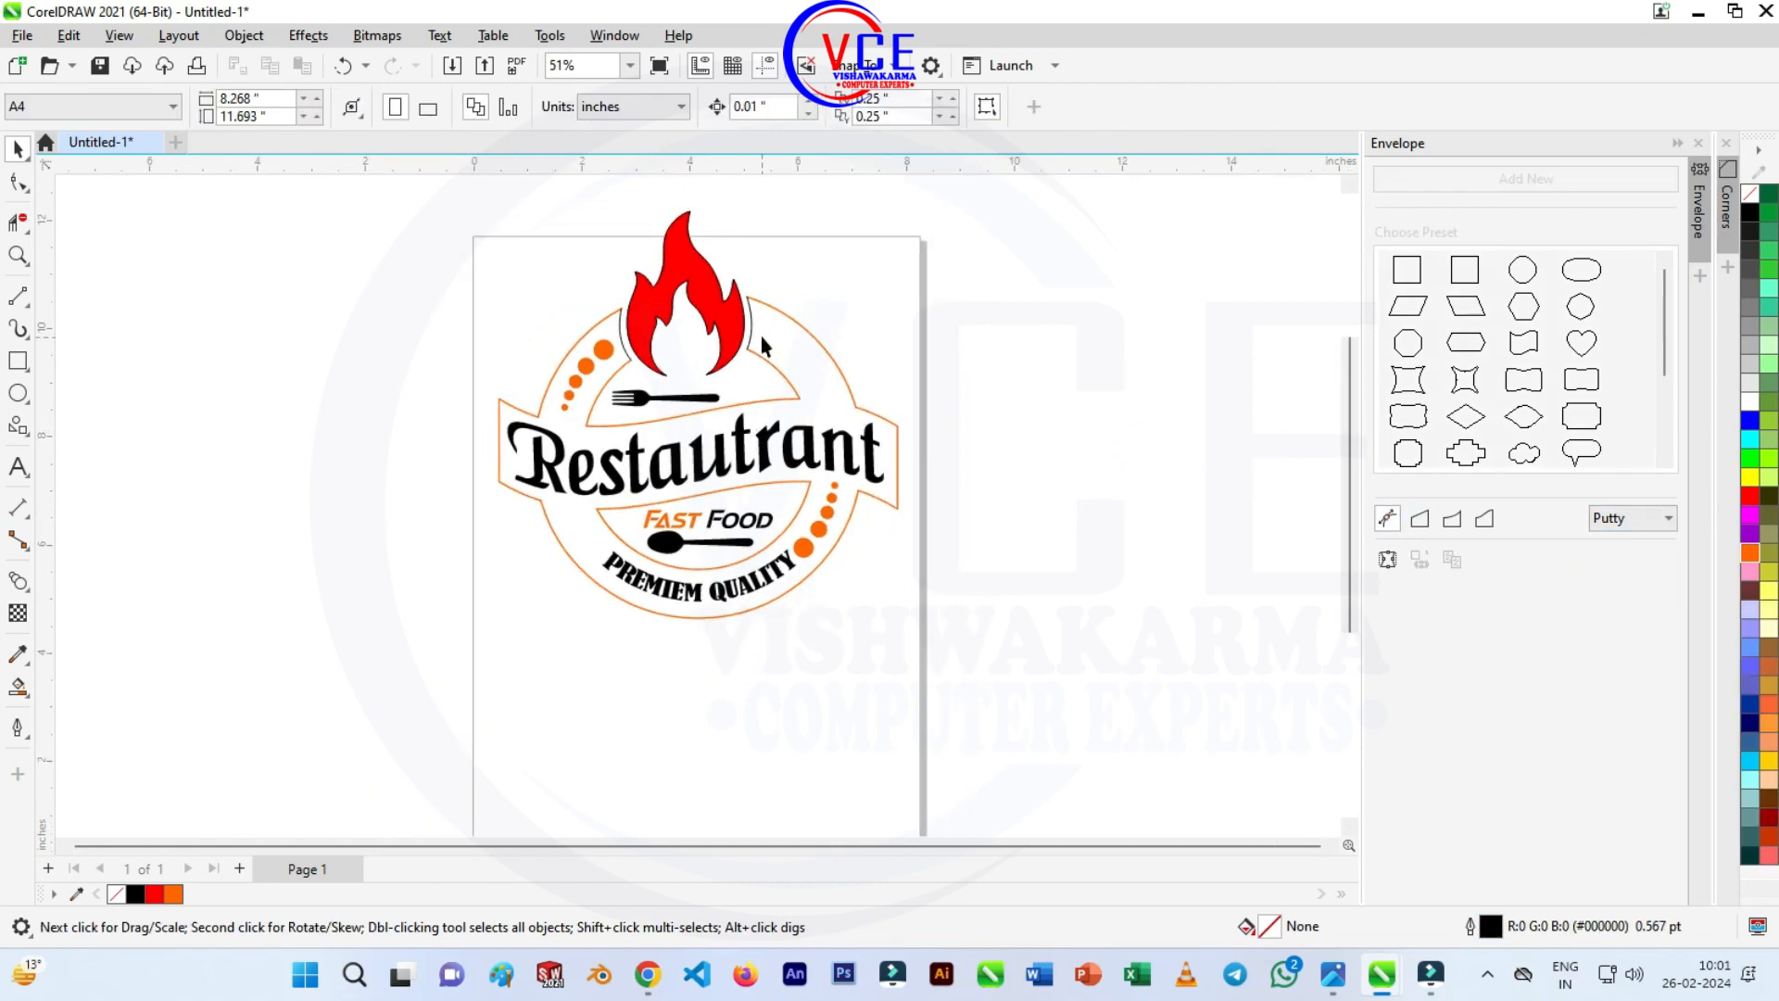
Set the outline width of the two short arcs on either side of the flame to 2.0 pt.
{"action": "scroll", "coordinate": [762, 345], "scroll_direction": "up", "scroll_amount": 1}
{"action": "left_click", "coordinate": [750, 324]}
{"action": "left_click", "coordinate": [696, 107]}
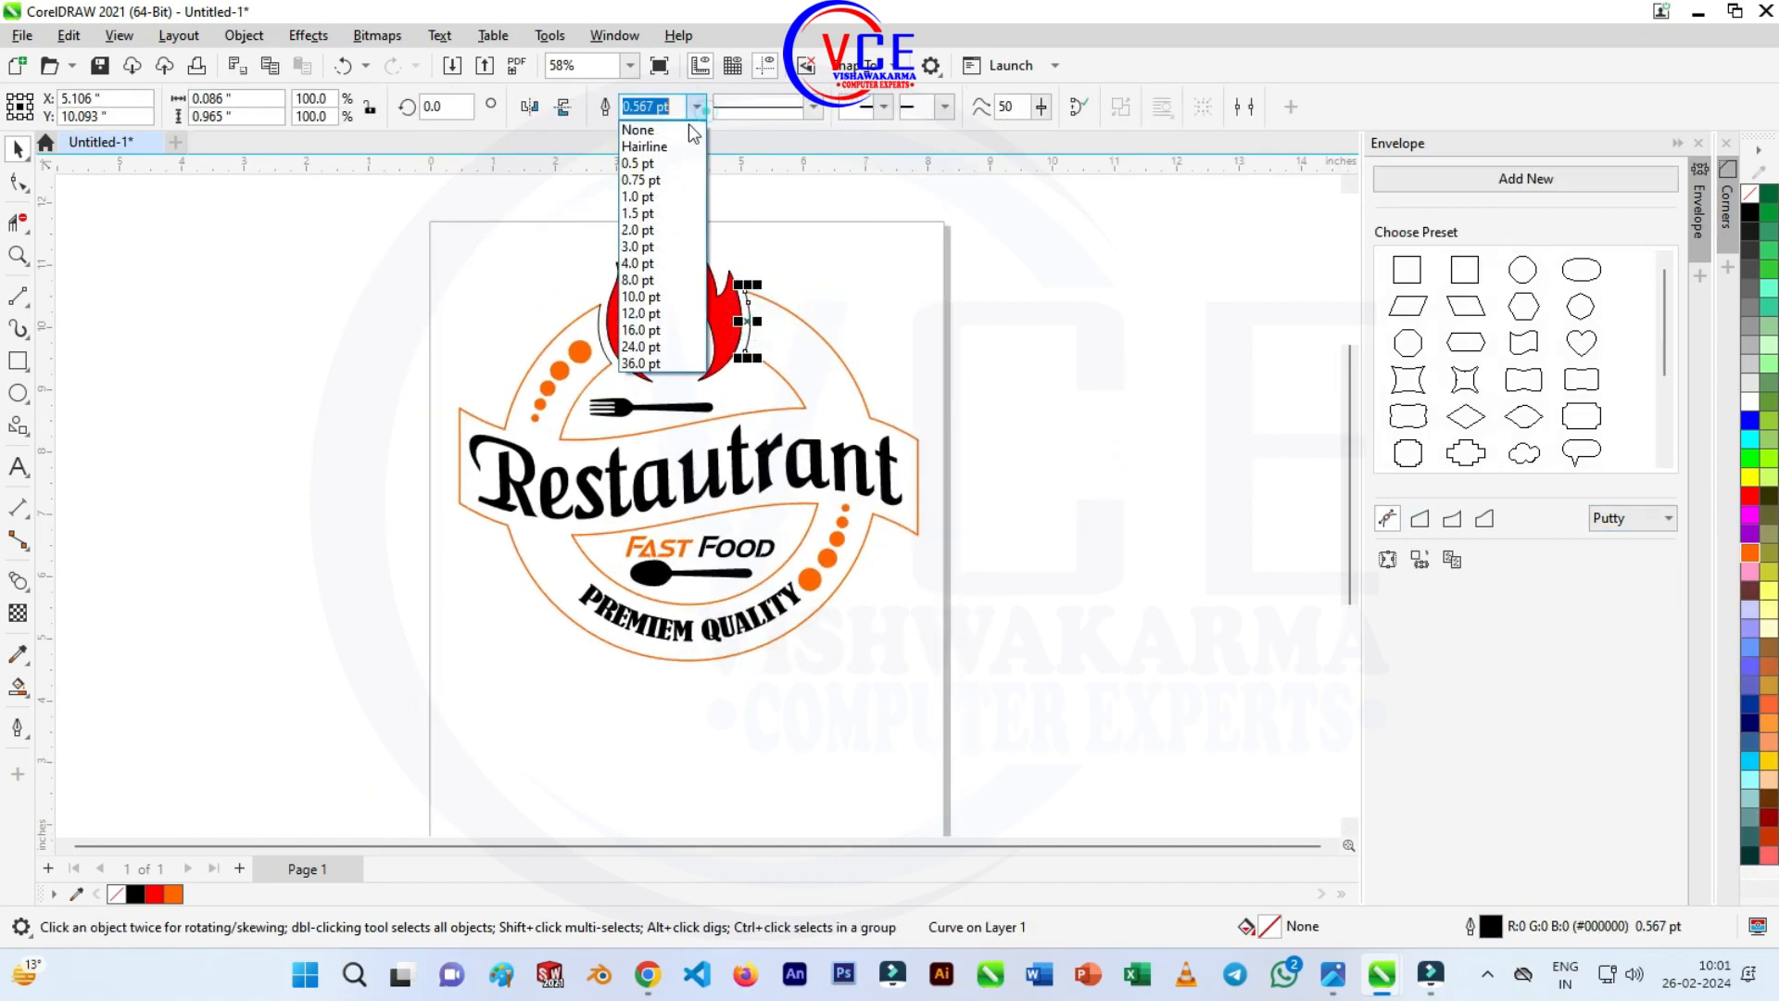
{"action": "left_click", "coordinate": [643, 229]}
{"action": "left_click", "coordinate": [599, 335]}
{"action": "left_click", "coordinate": [696, 108]}
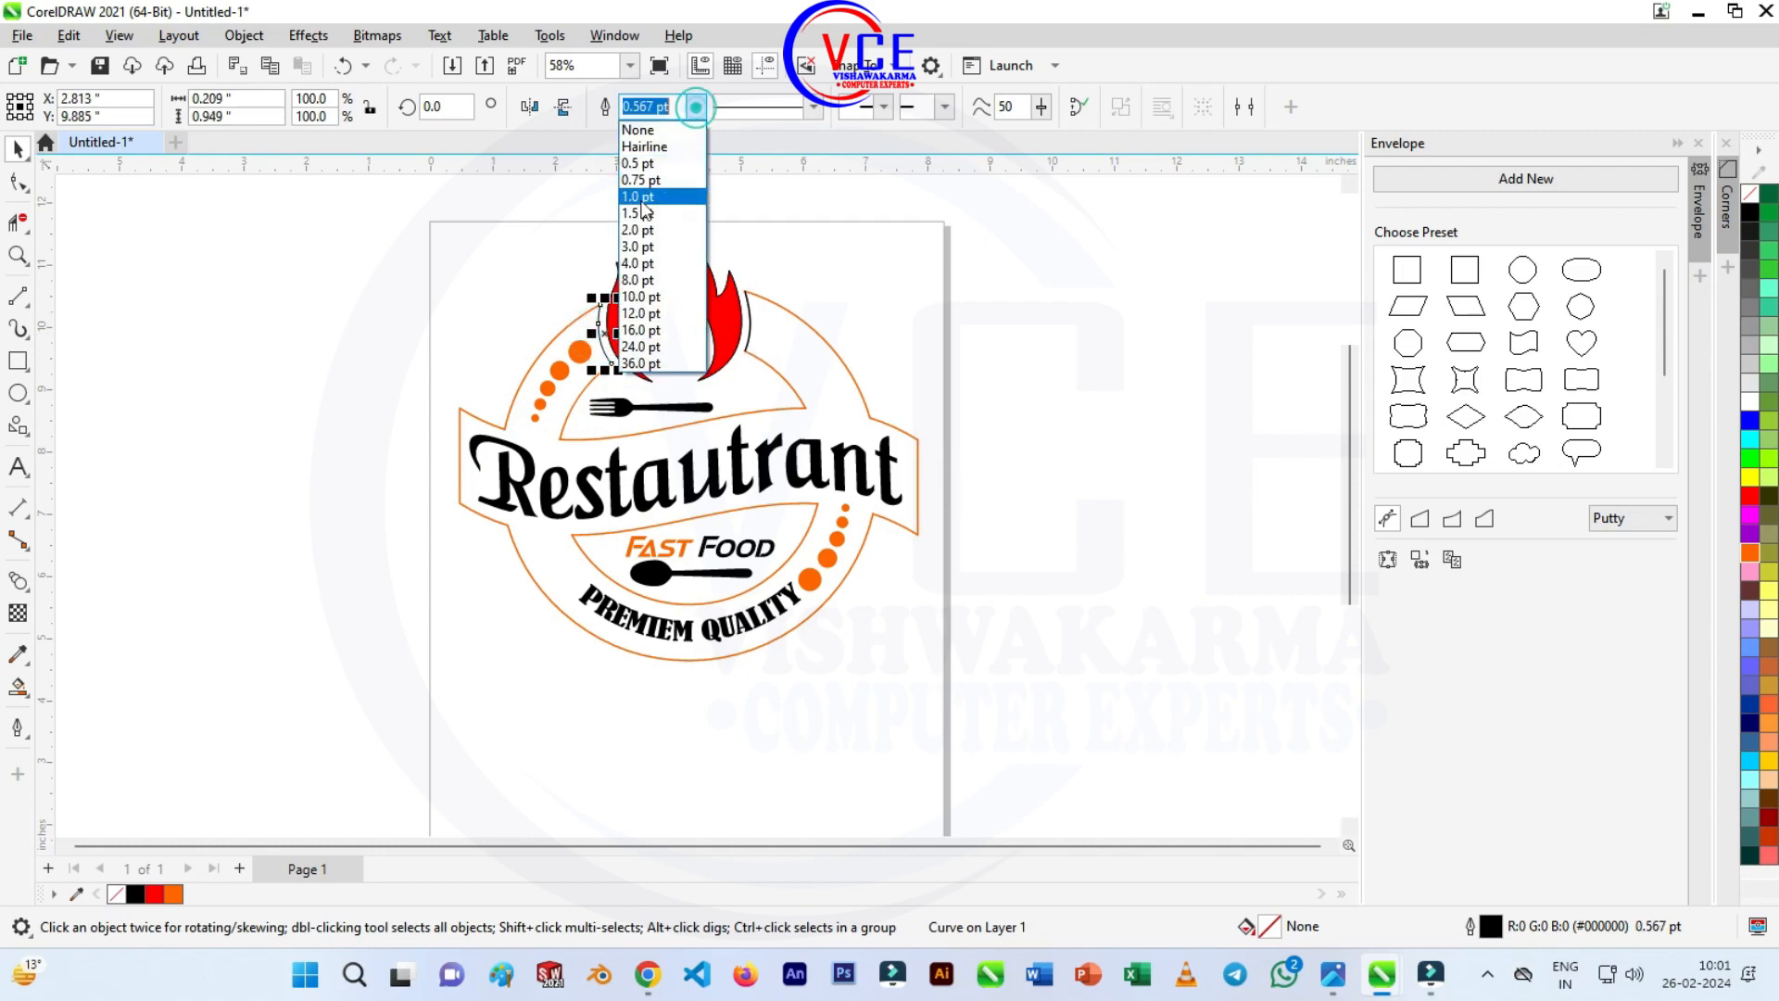
{"action": "left_click", "coordinate": [636, 233]}
Colour the outlines of both arcs beside the flame orange to match the ring.
{"action": "right_click", "coordinate": [1750, 553]}
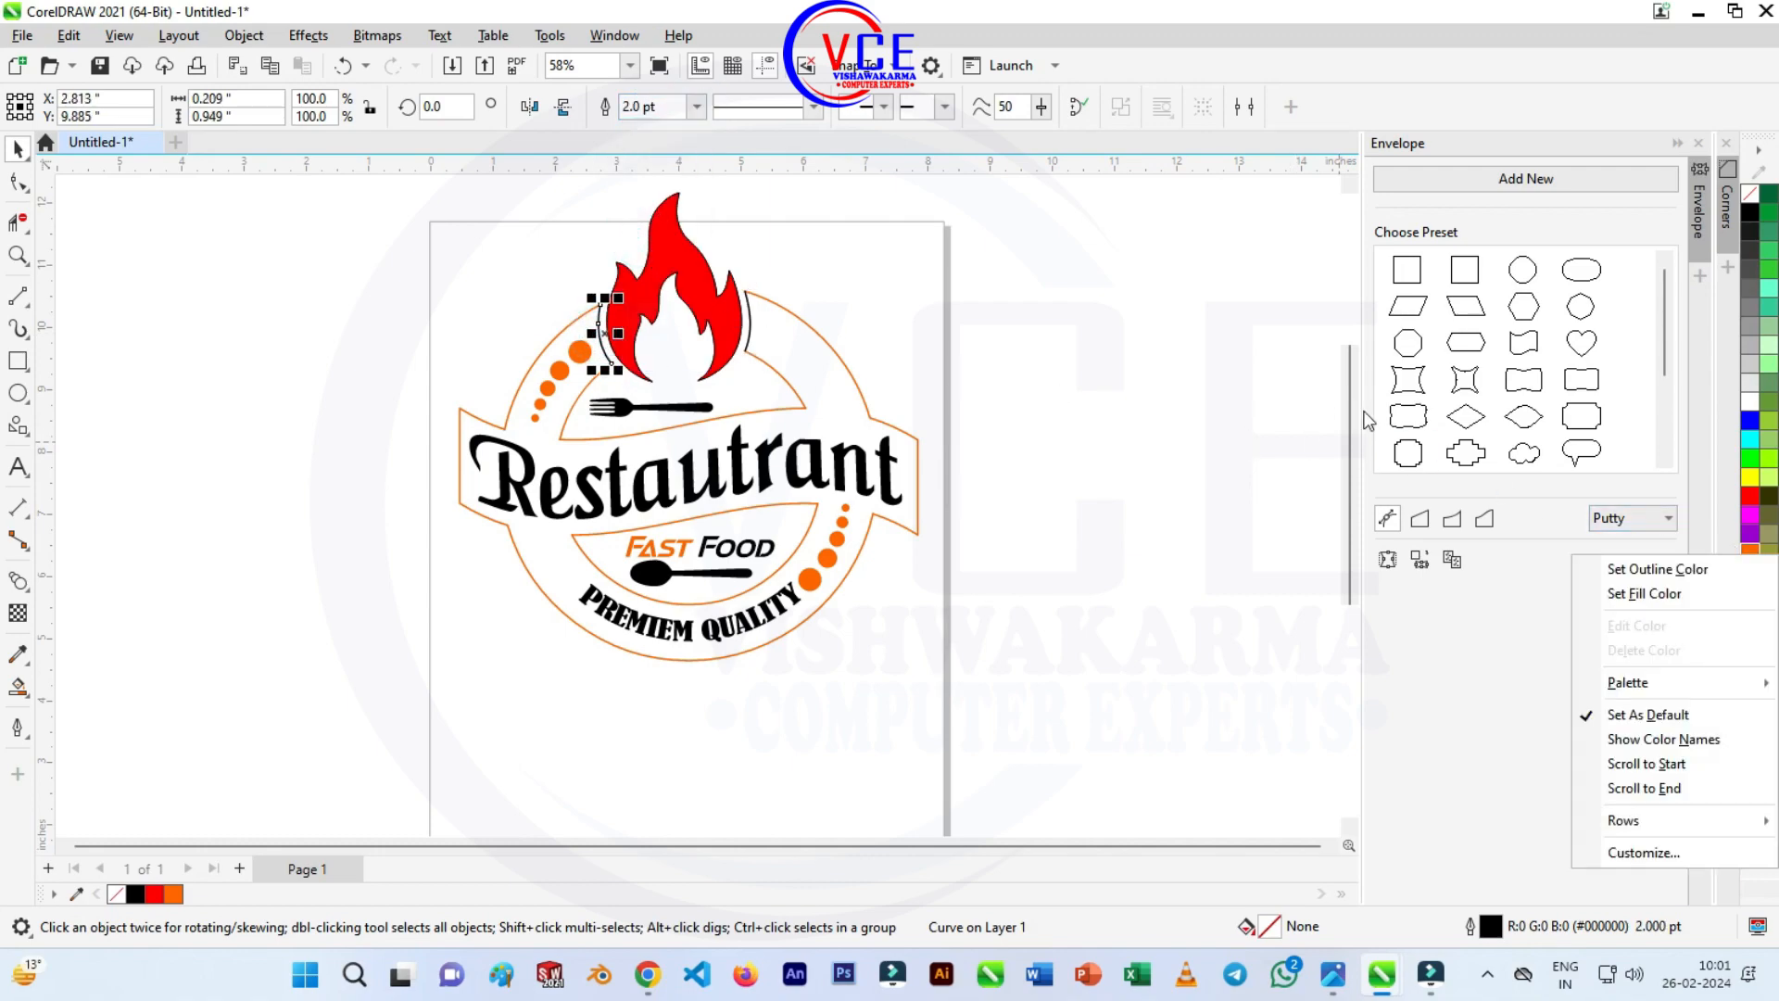
{"action": "left_click", "coordinate": [1631, 568]}
{"action": "left_click", "coordinate": [908, 265]}
{"action": "left_click", "coordinate": [749, 320]}
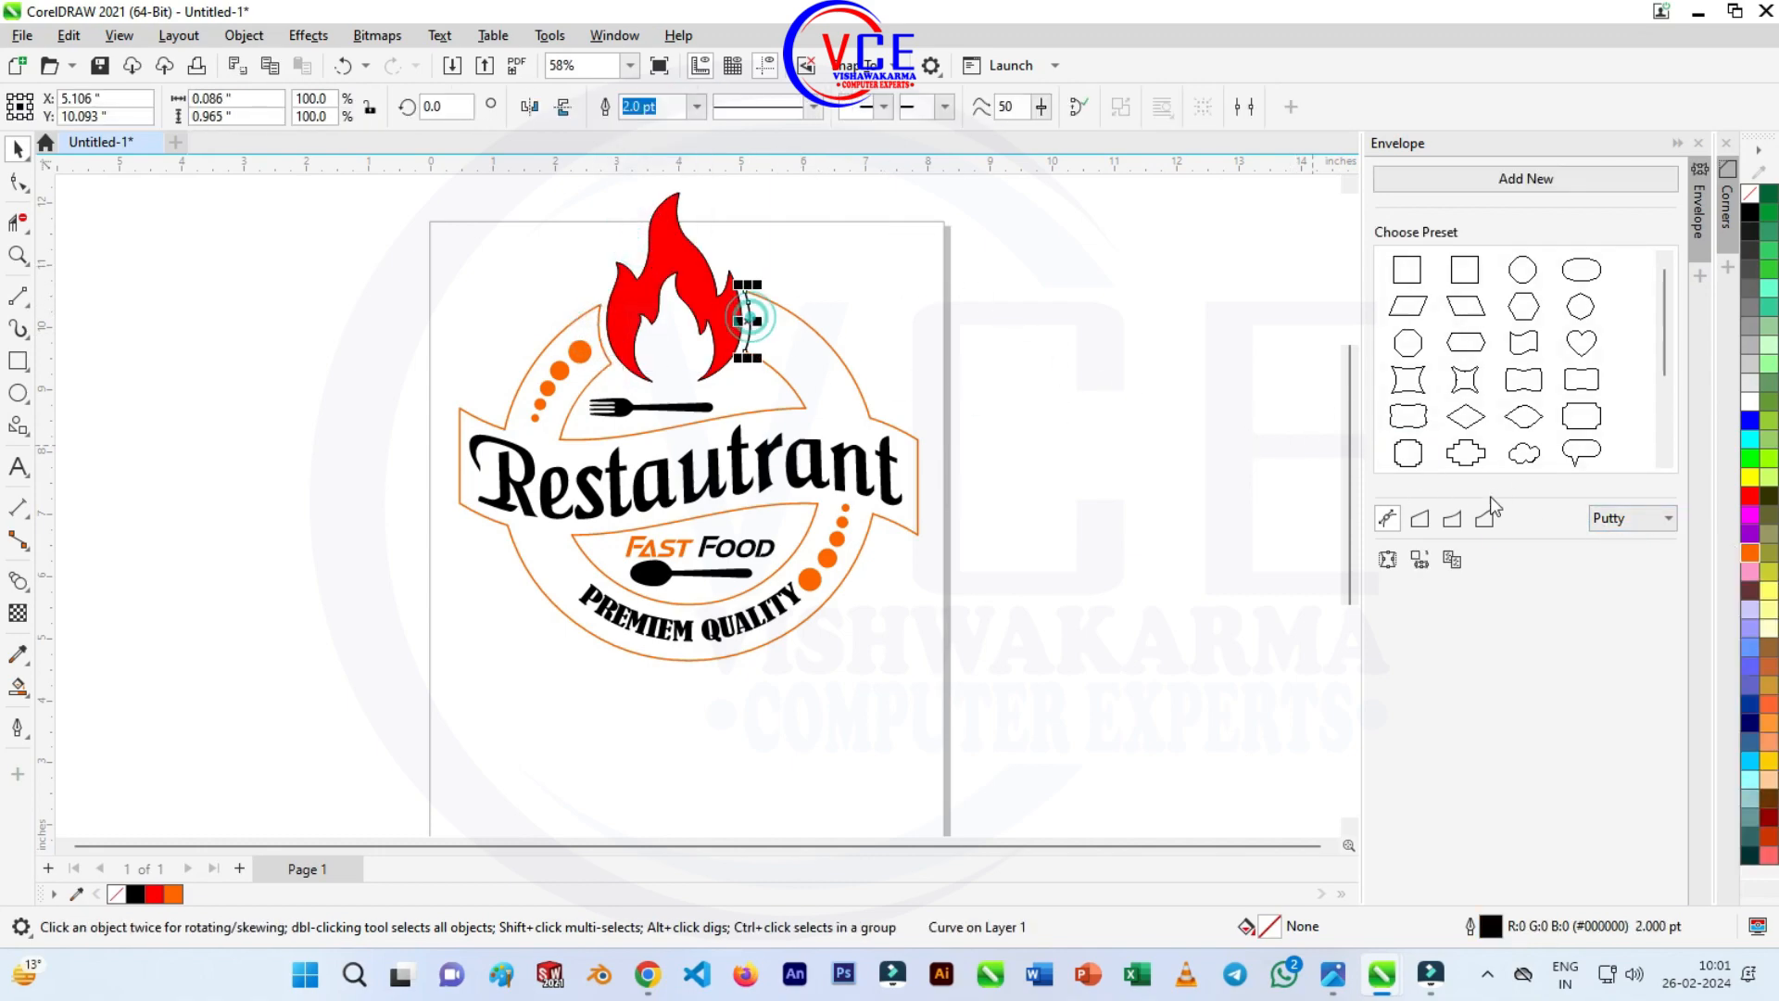
{"action": "right_click", "coordinate": [1752, 558]}
{"action": "left_click", "coordinate": [1576, 532]}
Change the flame's fill and outline to orange (#FF6600).
{"action": "left_click", "coordinate": [702, 292]}
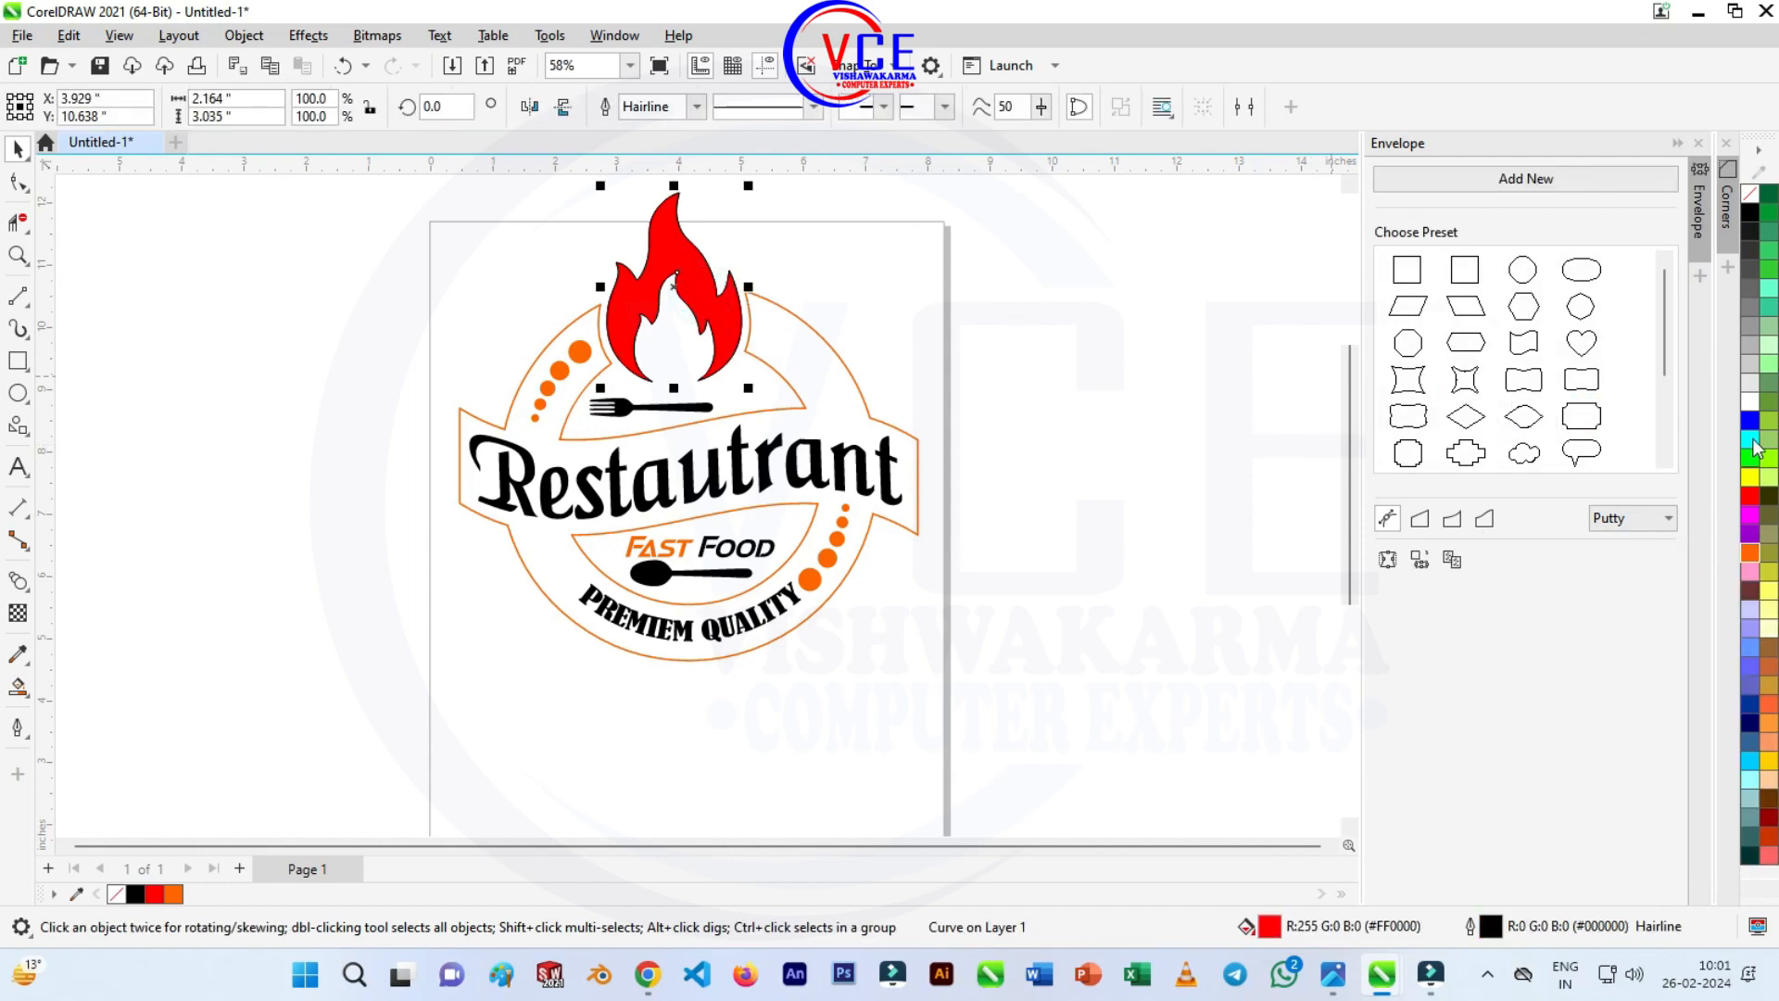
{"action": "left_click", "coordinate": [1752, 556]}
{"action": "right_click", "coordinate": [1752, 559]}
{"action": "left_click", "coordinate": [1631, 568]}
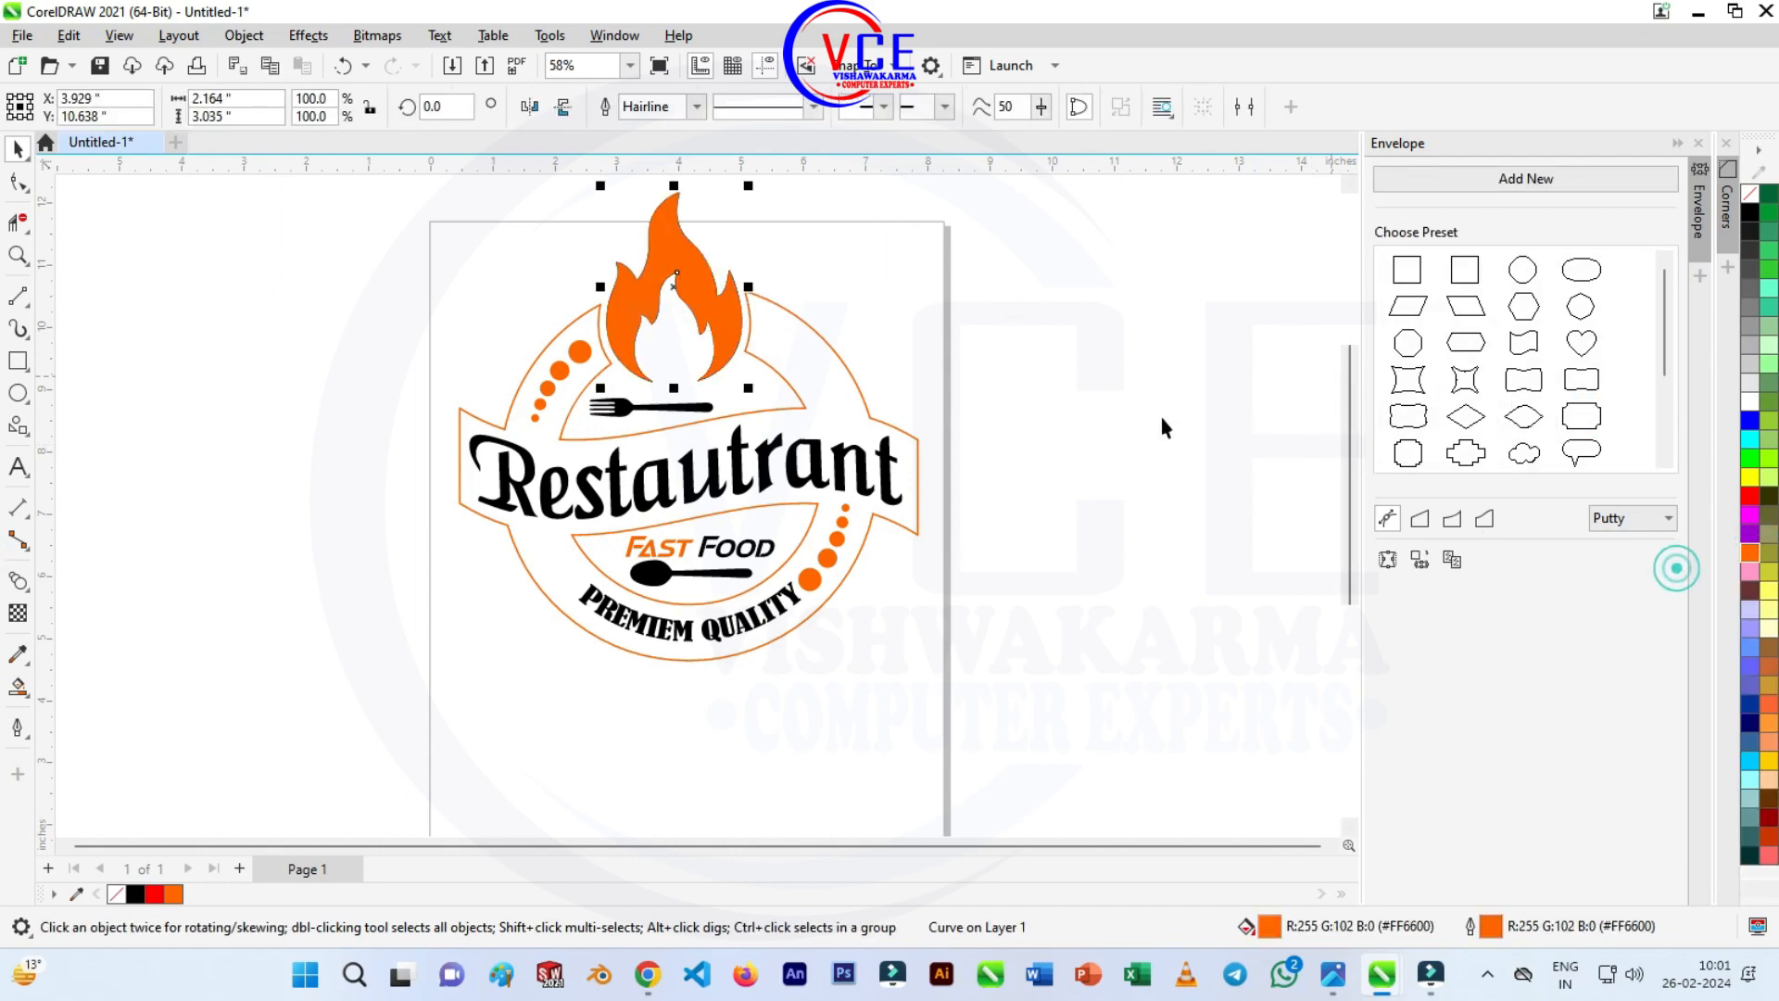
{"action": "left_click", "coordinate": [1150, 409]}
Set the grouped ring, ribbon and arcs to a 3.0 pt outline in light green (#99FF00).
{"action": "scroll", "coordinate": [786, 248], "scroll_direction": "up", "scroll_amount": 1}
{"action": "scroll", "coordinate": [779, 370], "scroll_direction": "down", "scroll_amount": 3}
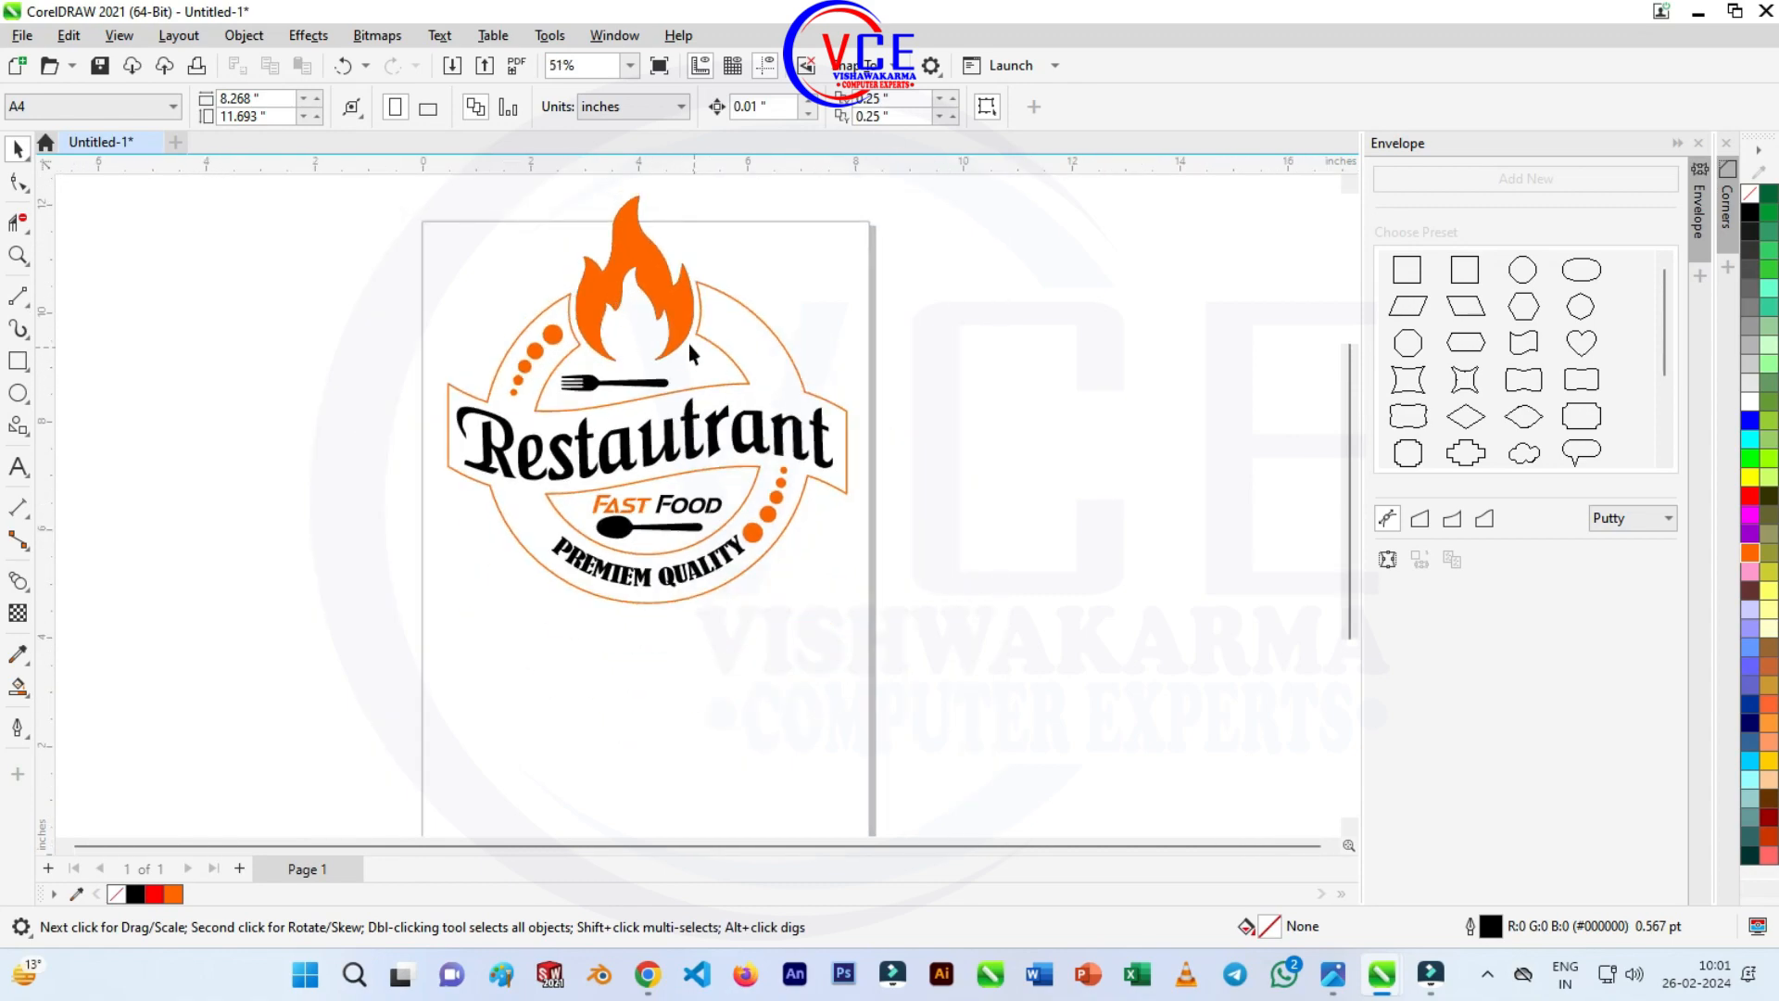
{"action": "scroll", "coordinate": [649, 343], "scroll_direction": "up", "scroll_amount": 3}
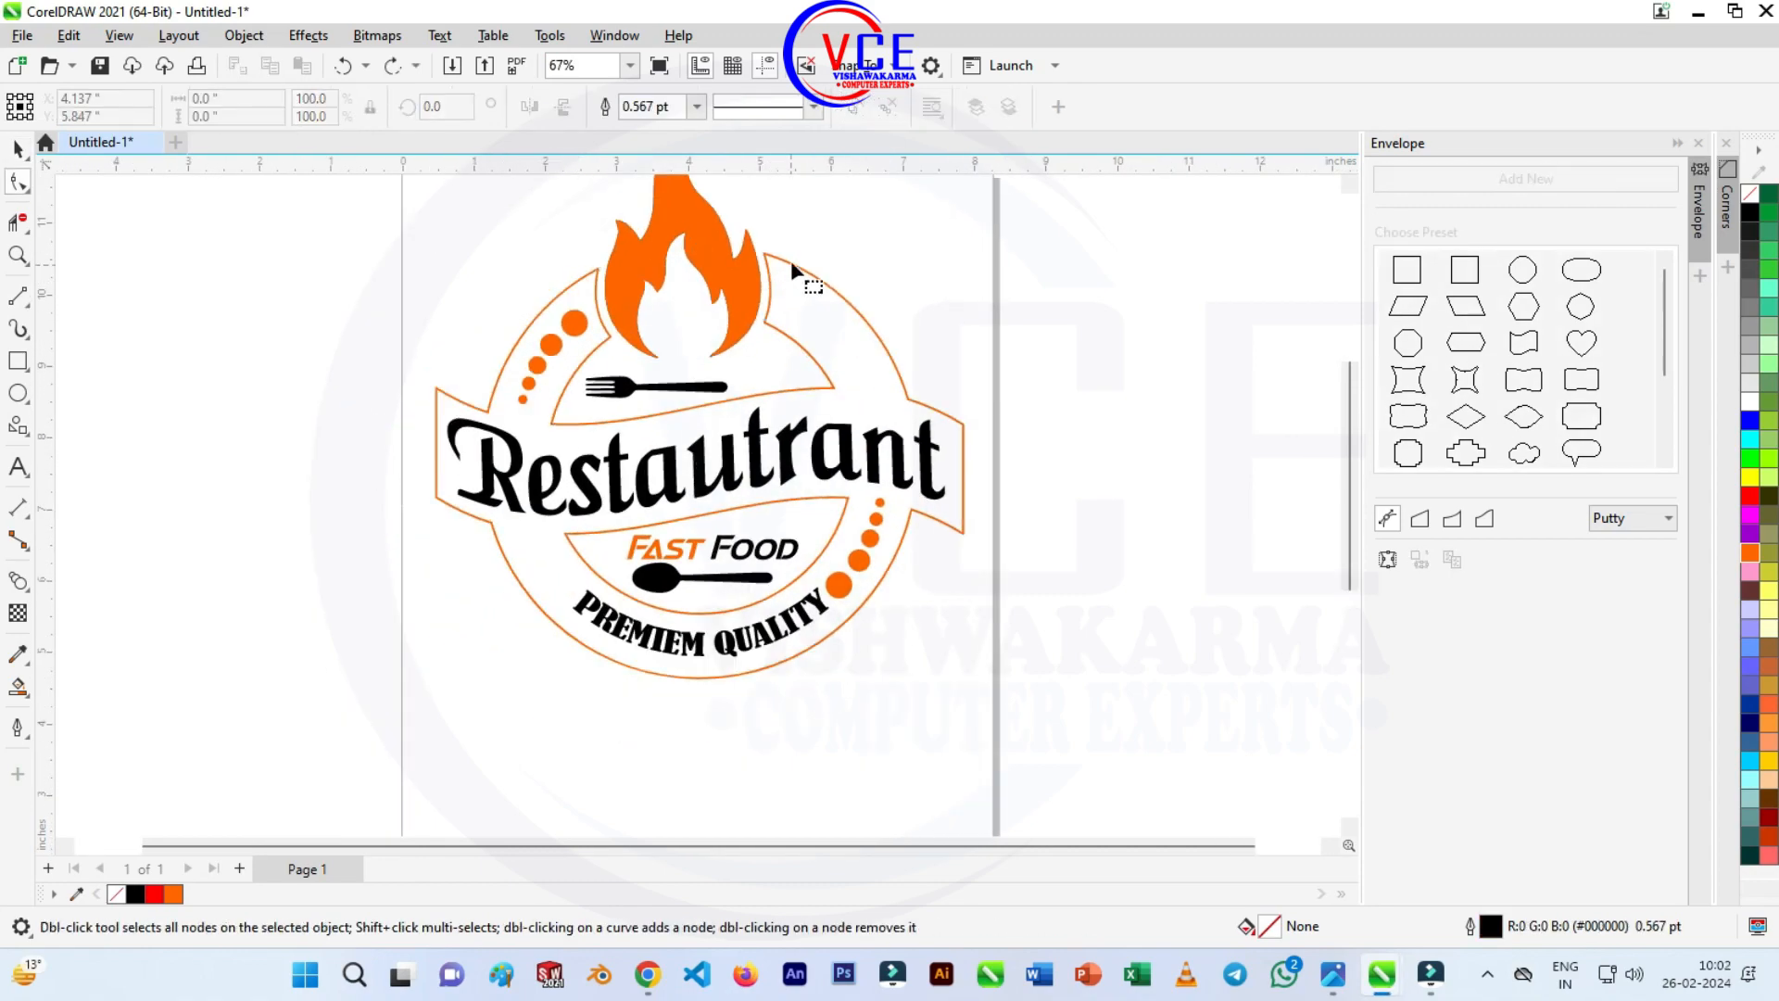
{"action": "left_click", "coordinate": [17, 148]}
{"action": "left_click", "coordinate": [516, 336]}
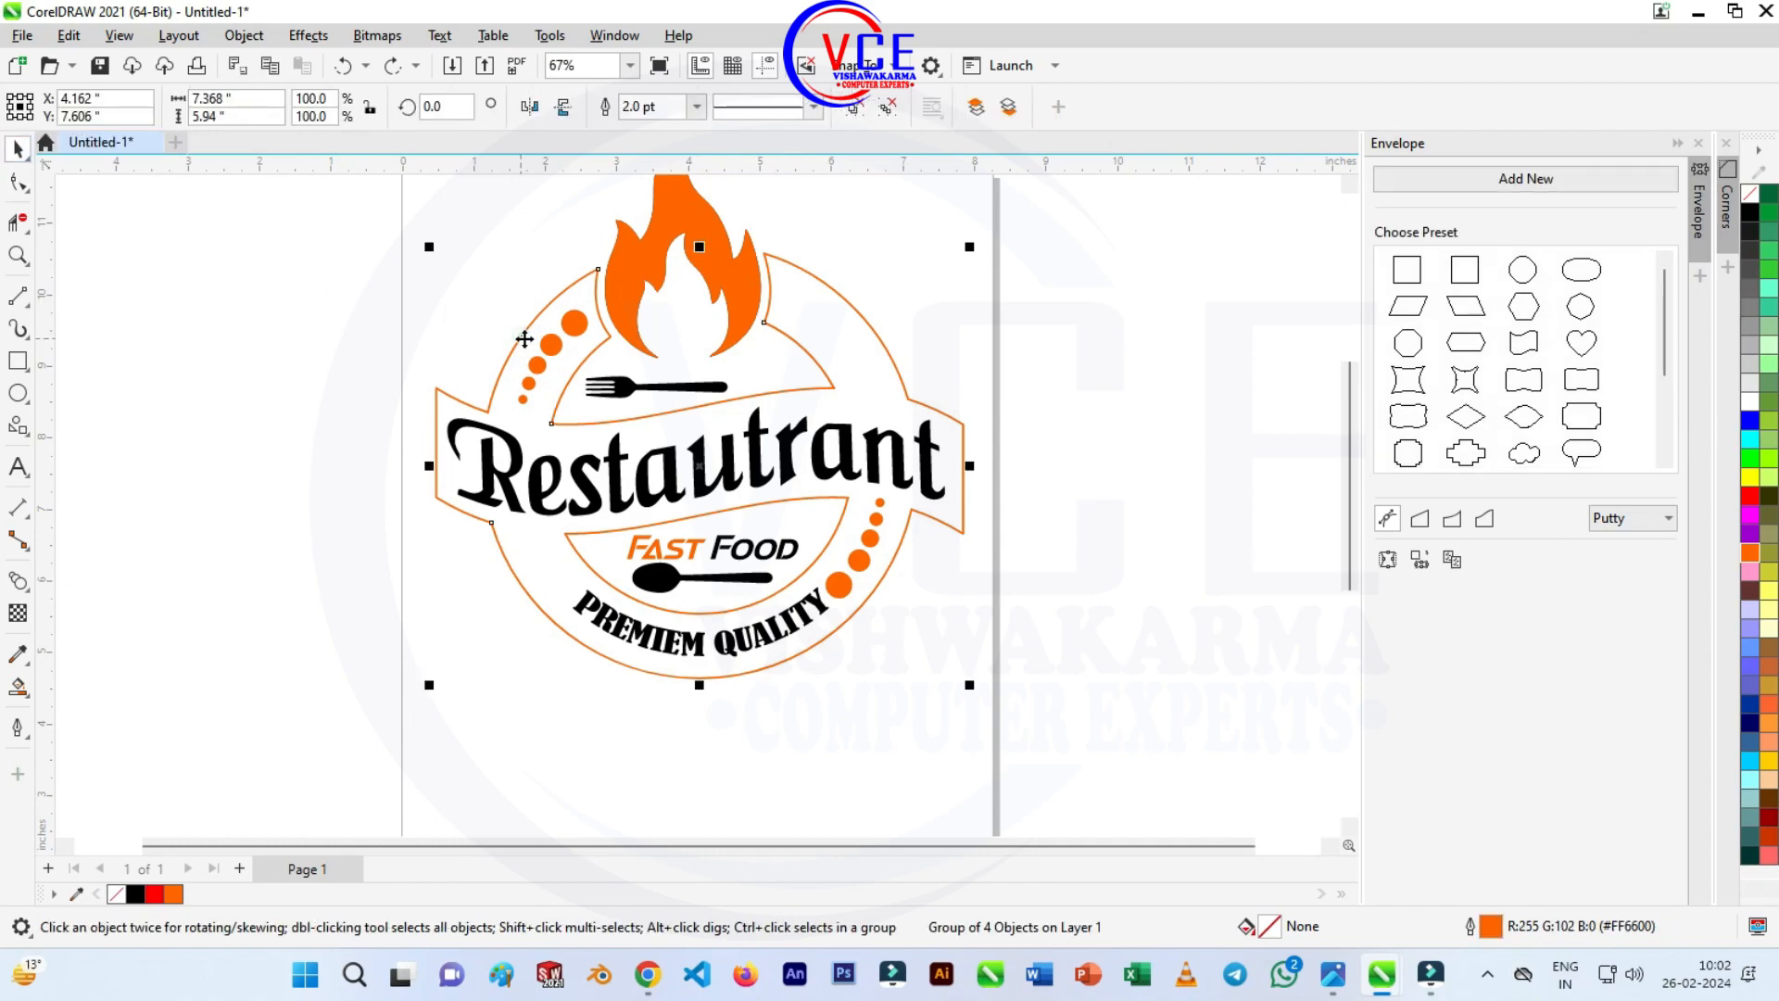
{"action": "left_click", "coordinate": [696, 106]}
{"action": "left_click", "coordinate": [640, 246]}
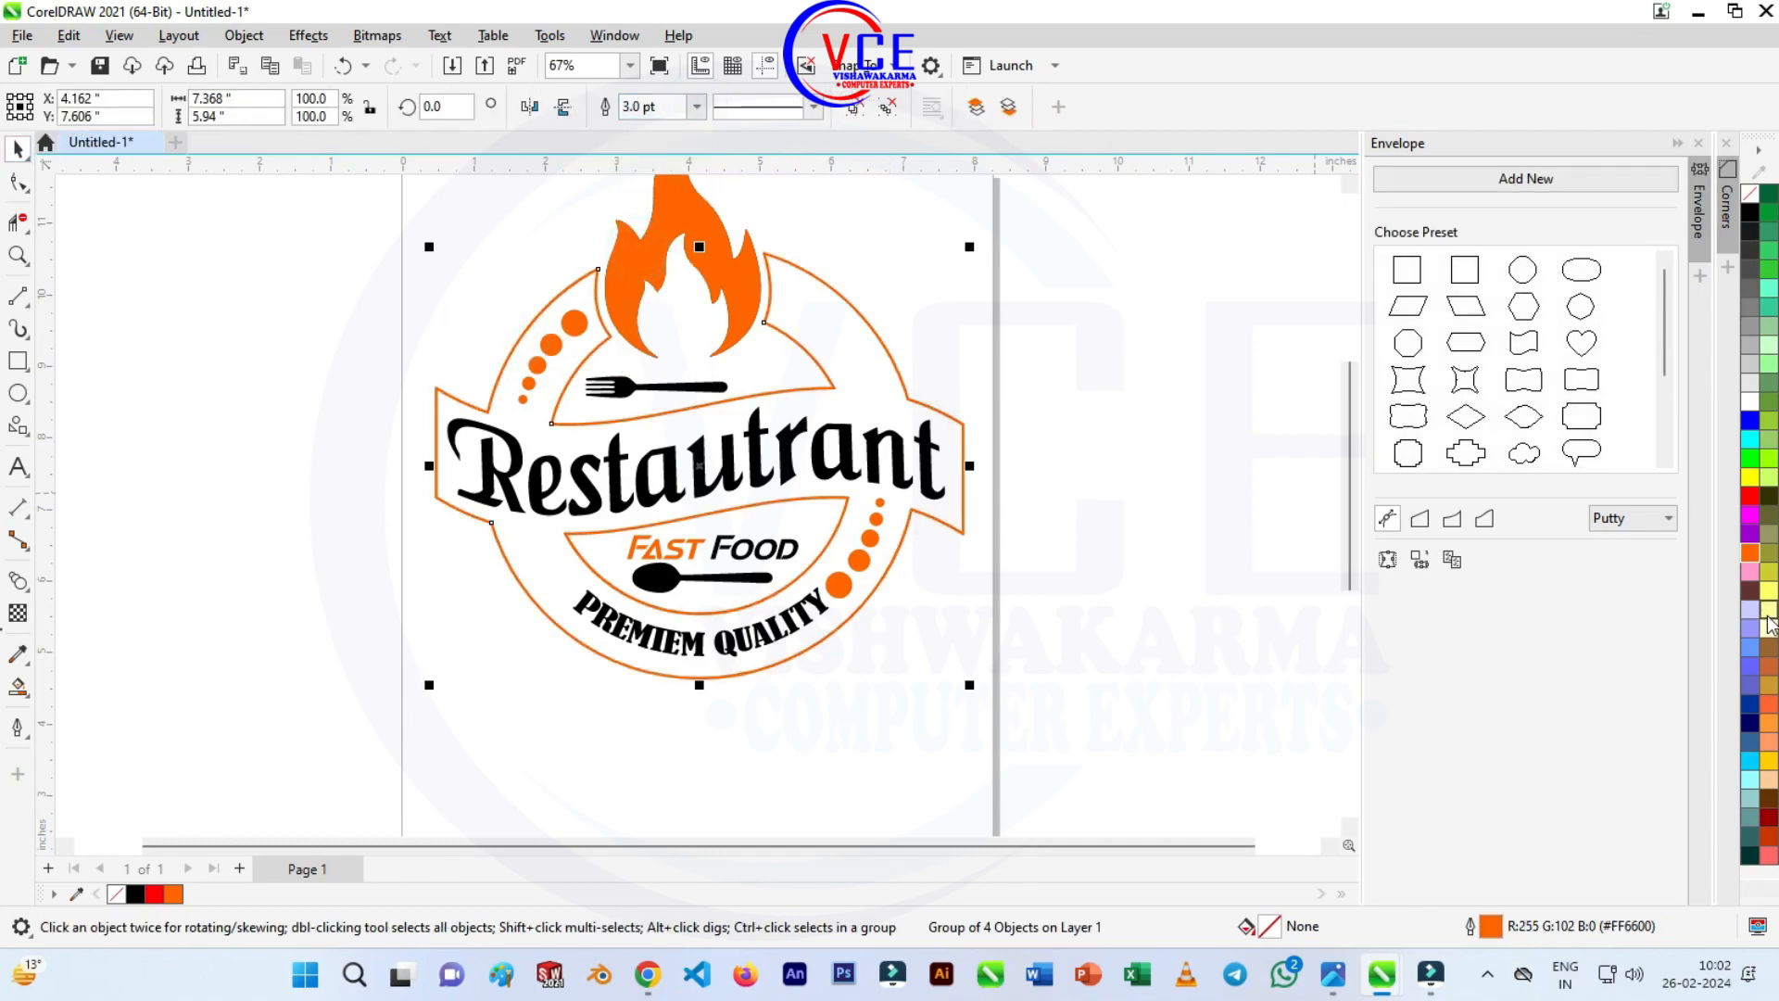
{"action": "right_click", "coordinate": [1771, 460]}
{"action": "left_click", "coordinate": [1656, 473]}
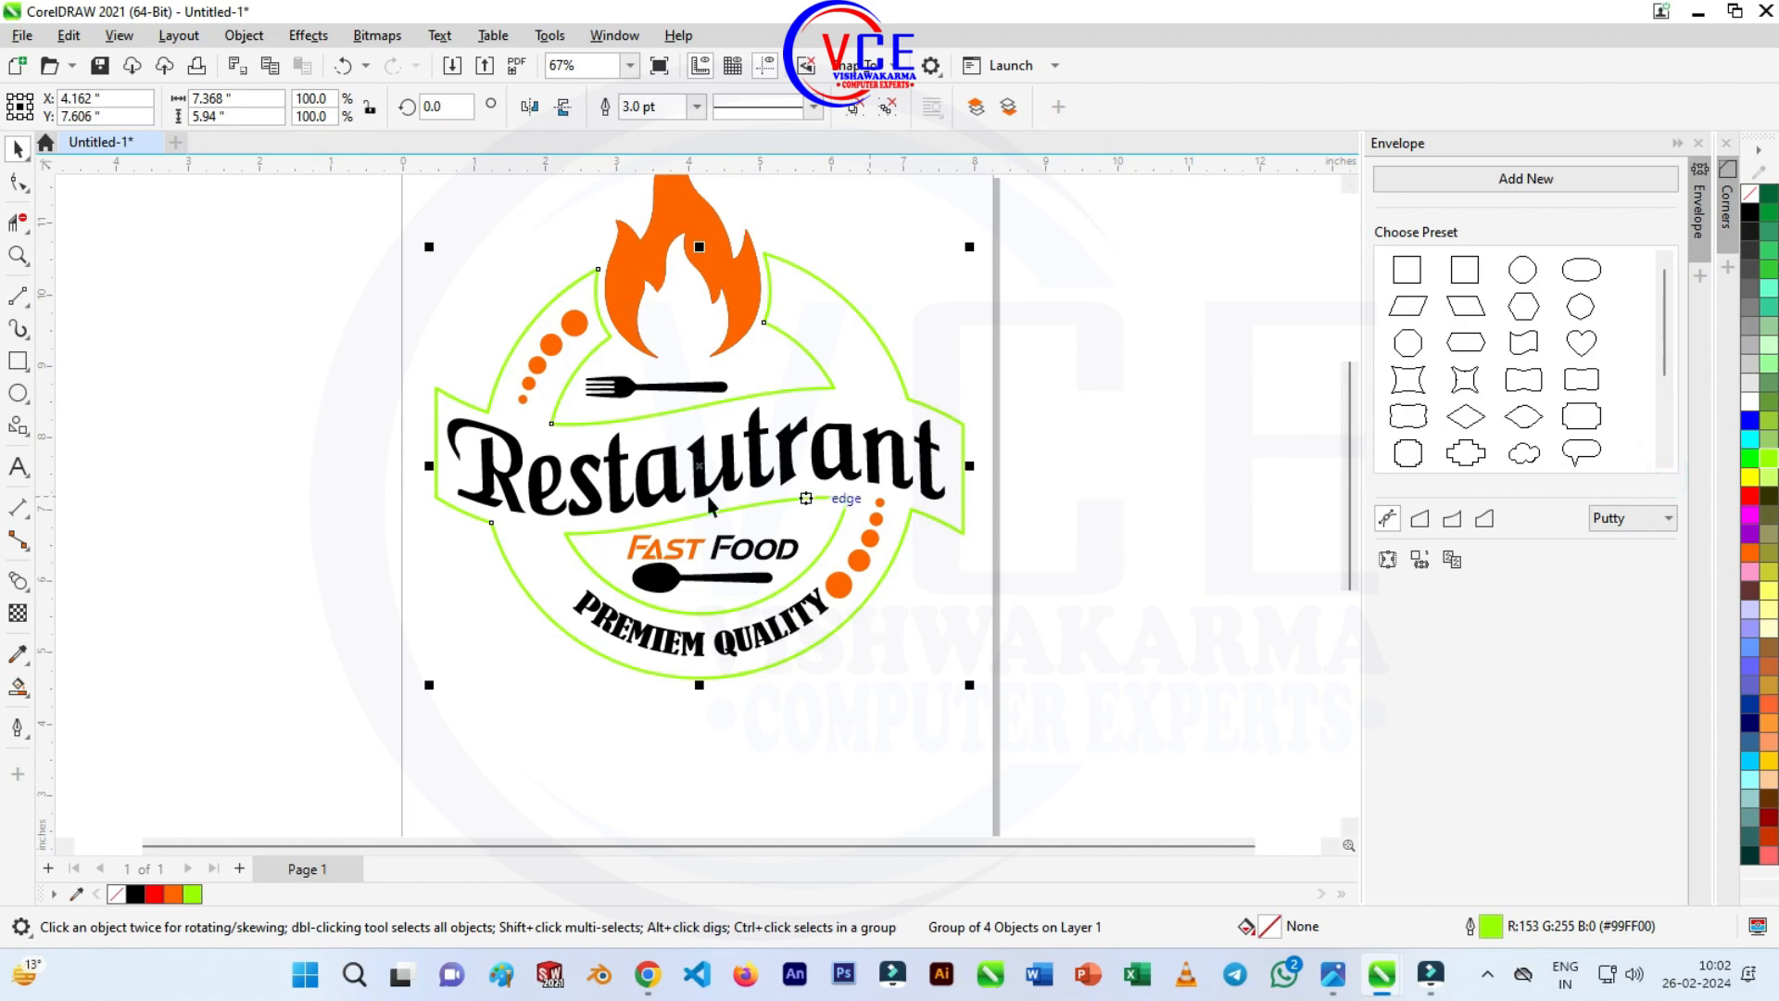
Draw a rectangle about 8.01 by 11.67 inches around the logo, fill it black, and send it to the back of the page.
{"action": "scroll", "coordinate": [498, 456], "scroll_direction": "down", "scroll_amount": 2}
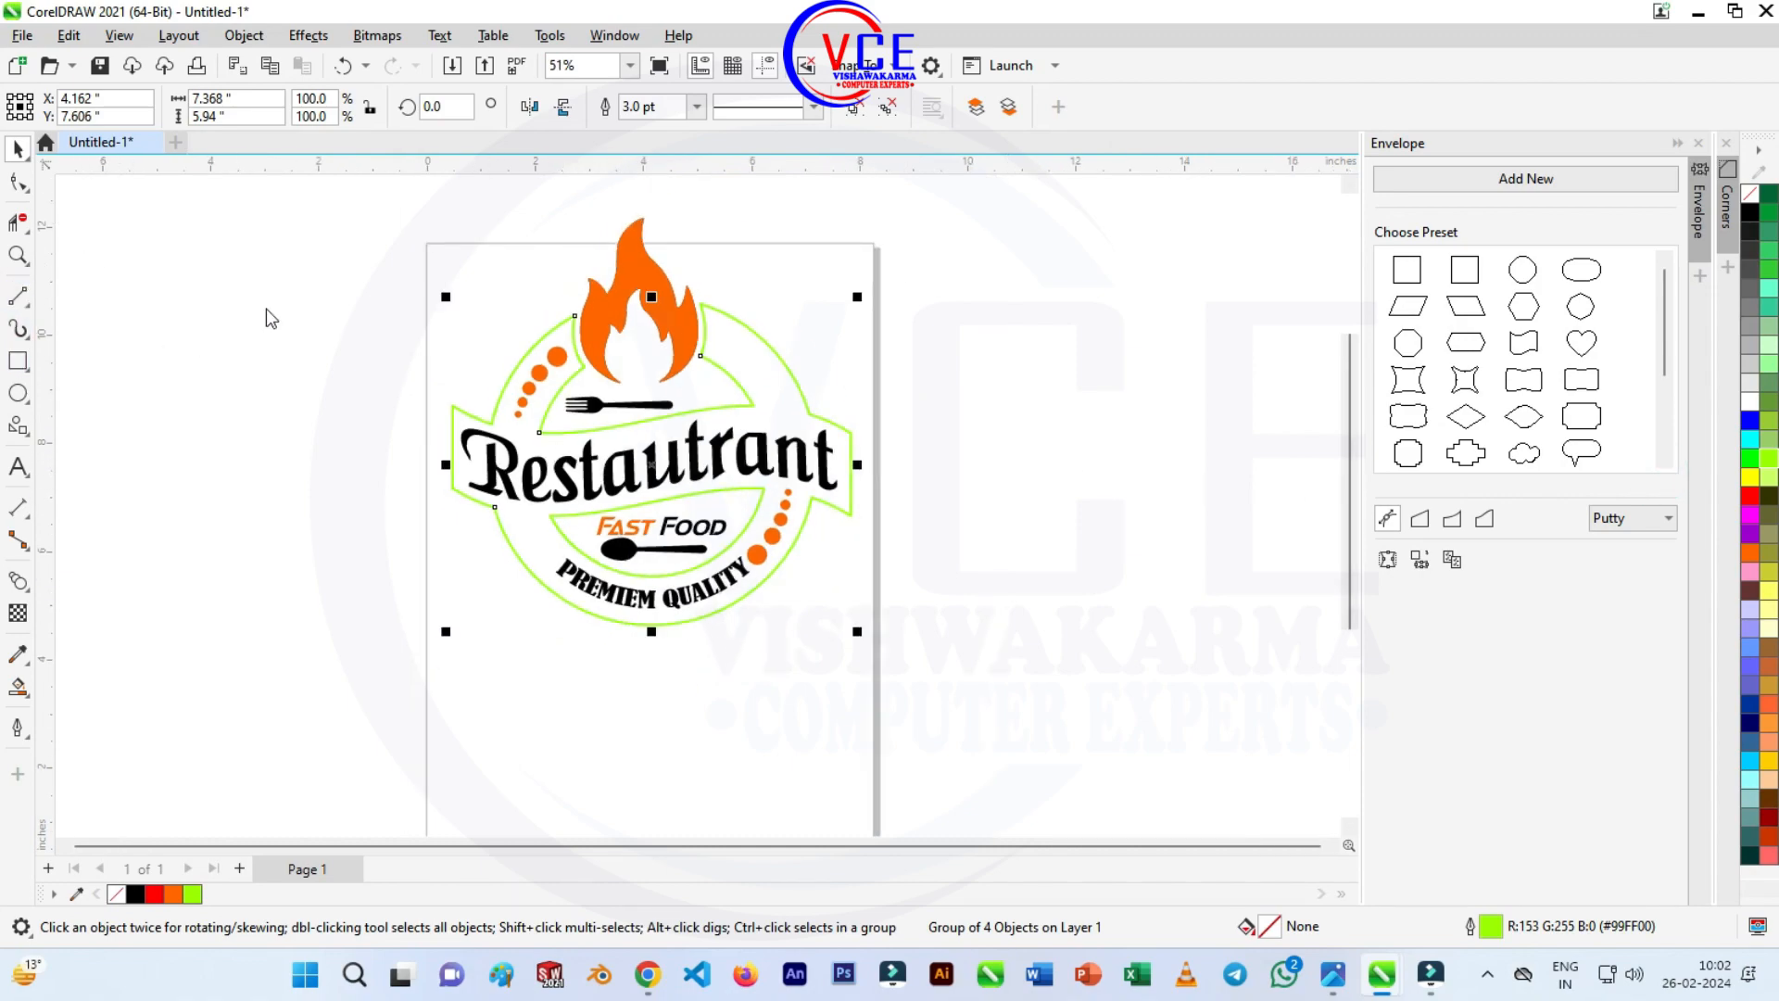
{"action": "key", "text": "F6"}
{"action": "left_click_drag", "start_coordinate": [444, 187], "coordinate": [877, 819]}
{"action": "left_click", "coordinate": [1750, 212]}
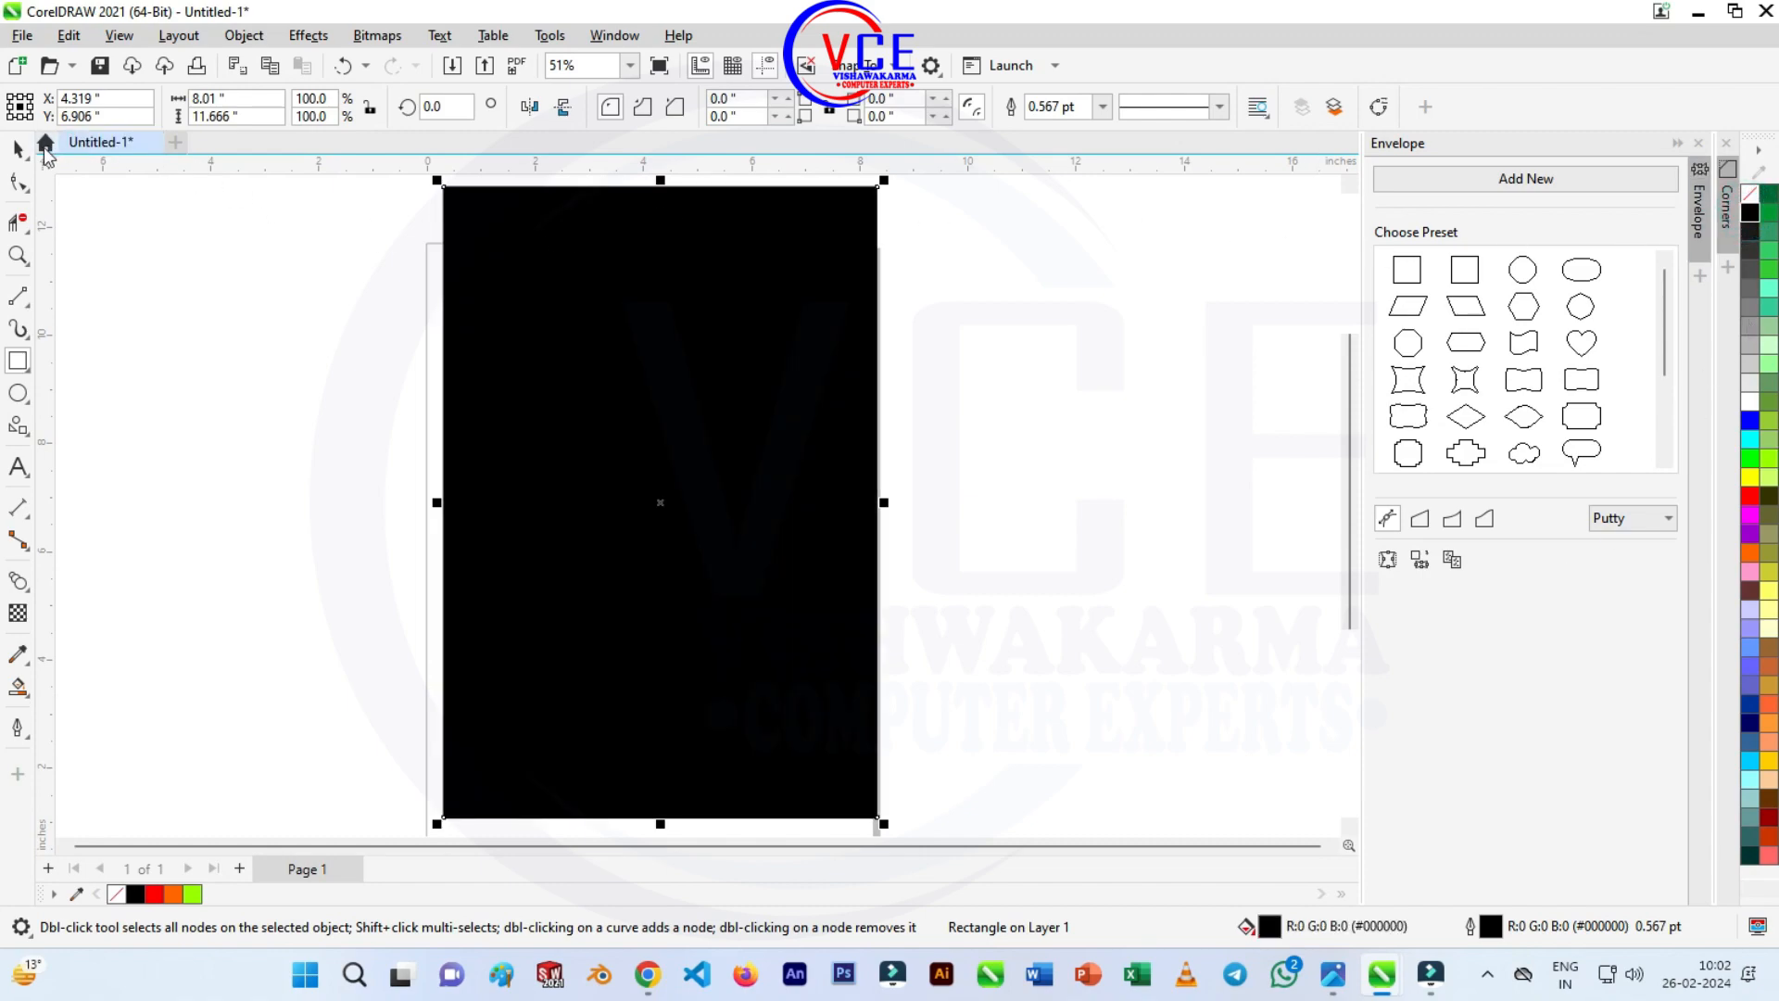
{"action": "key", "text": "space"}
{"action": "right_click", "coordinate": [500, 230]}
{"action": "left_click", "coordinate": [682, 390]}
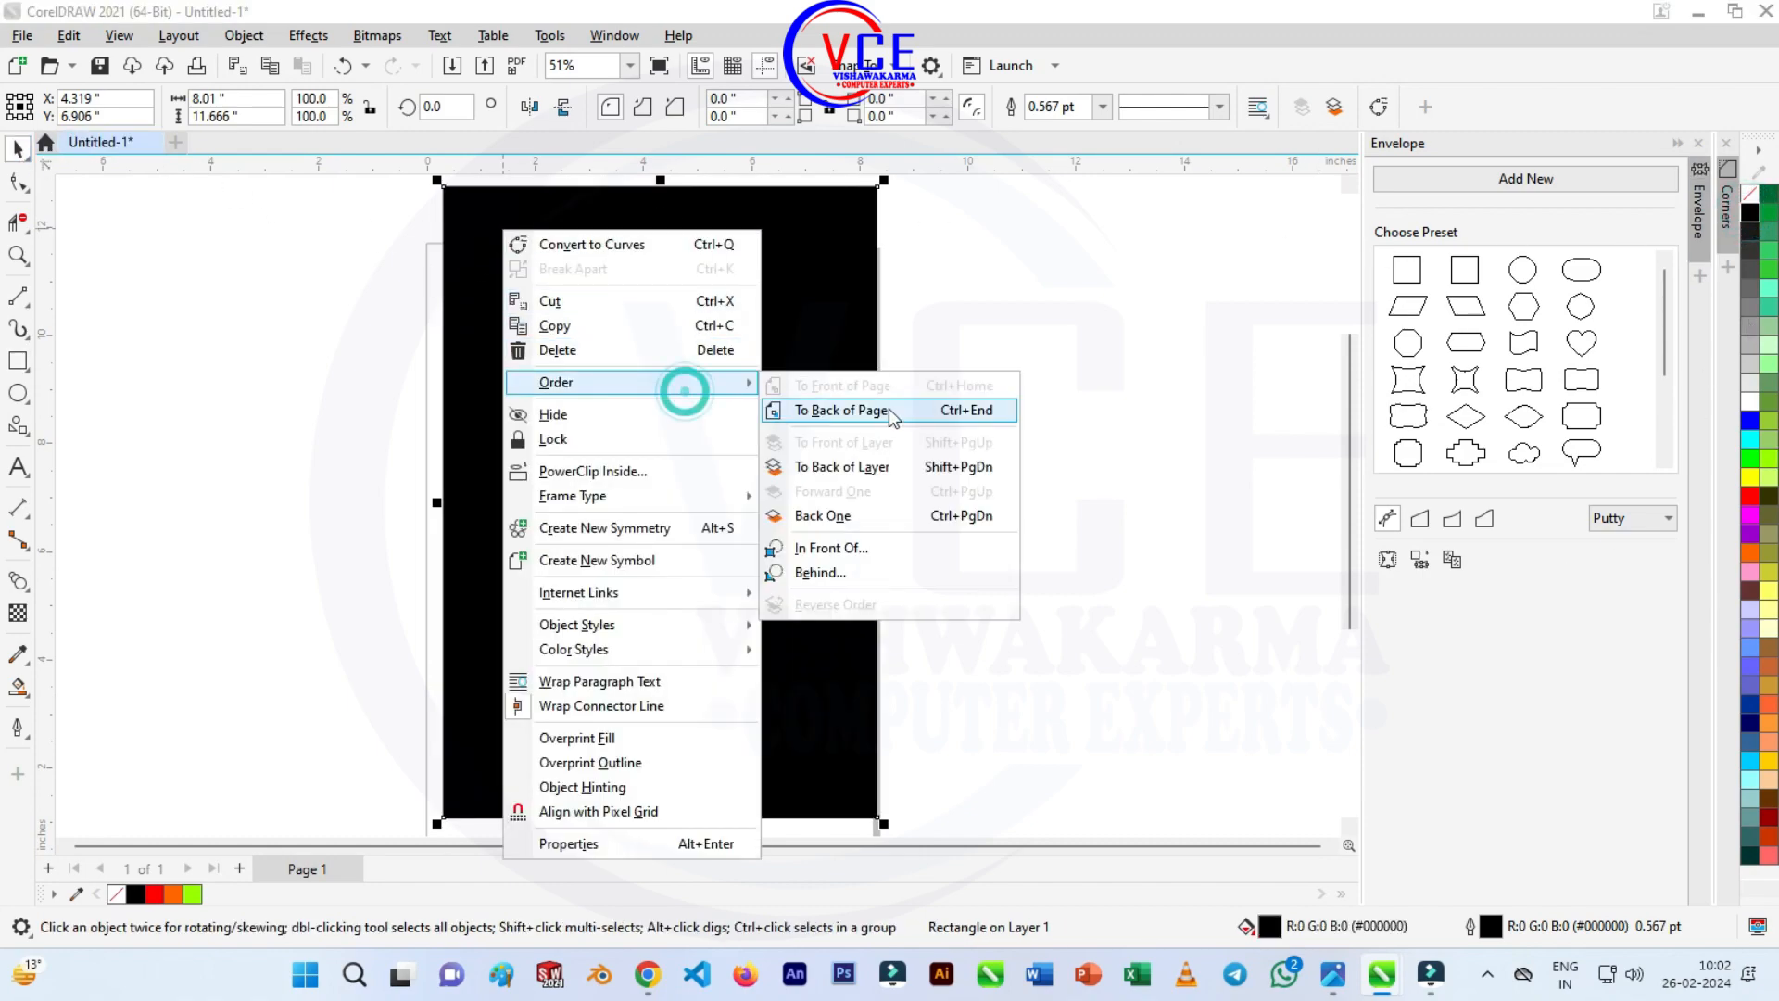
{"action": "left_click", "coordinate": [887, 408]}
{"action": "key", "text": "shift+F4"}
{"action": "left_click", "coordinate": [1060, 400]}
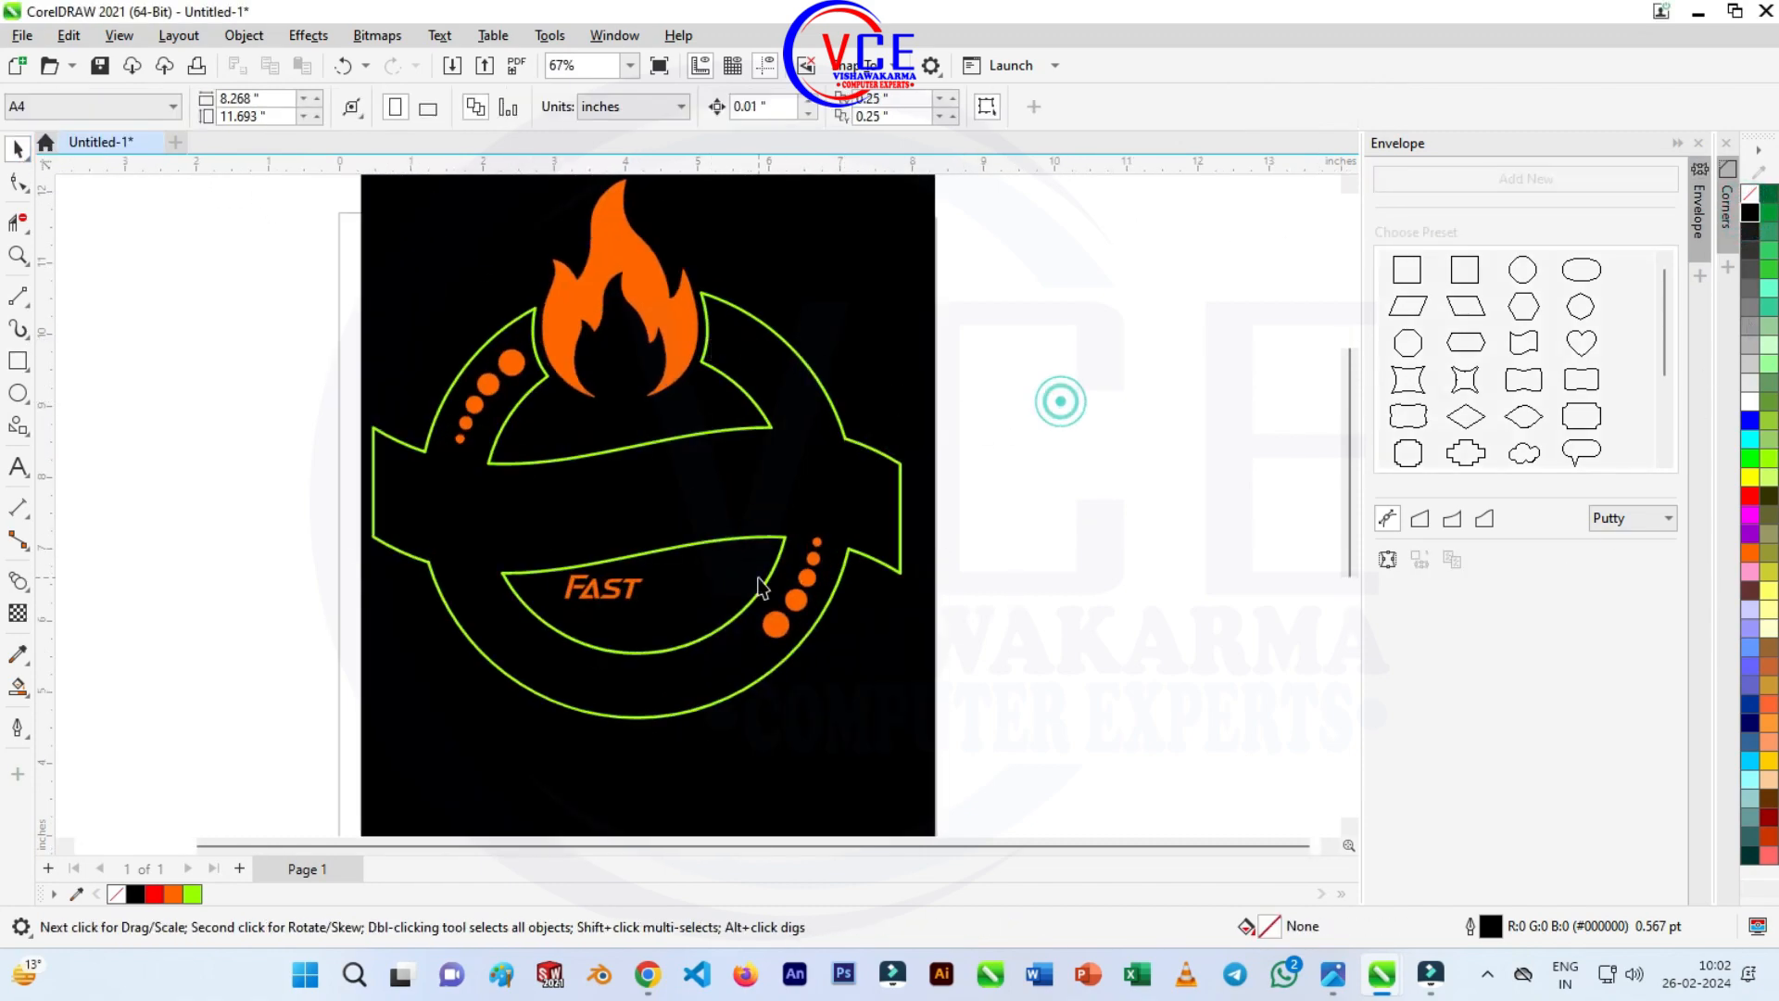
Fill the "Restautrant" text on the ribbon with orange (#FF6600).
{"action": "left_click", "coordinate": [615, 506]}
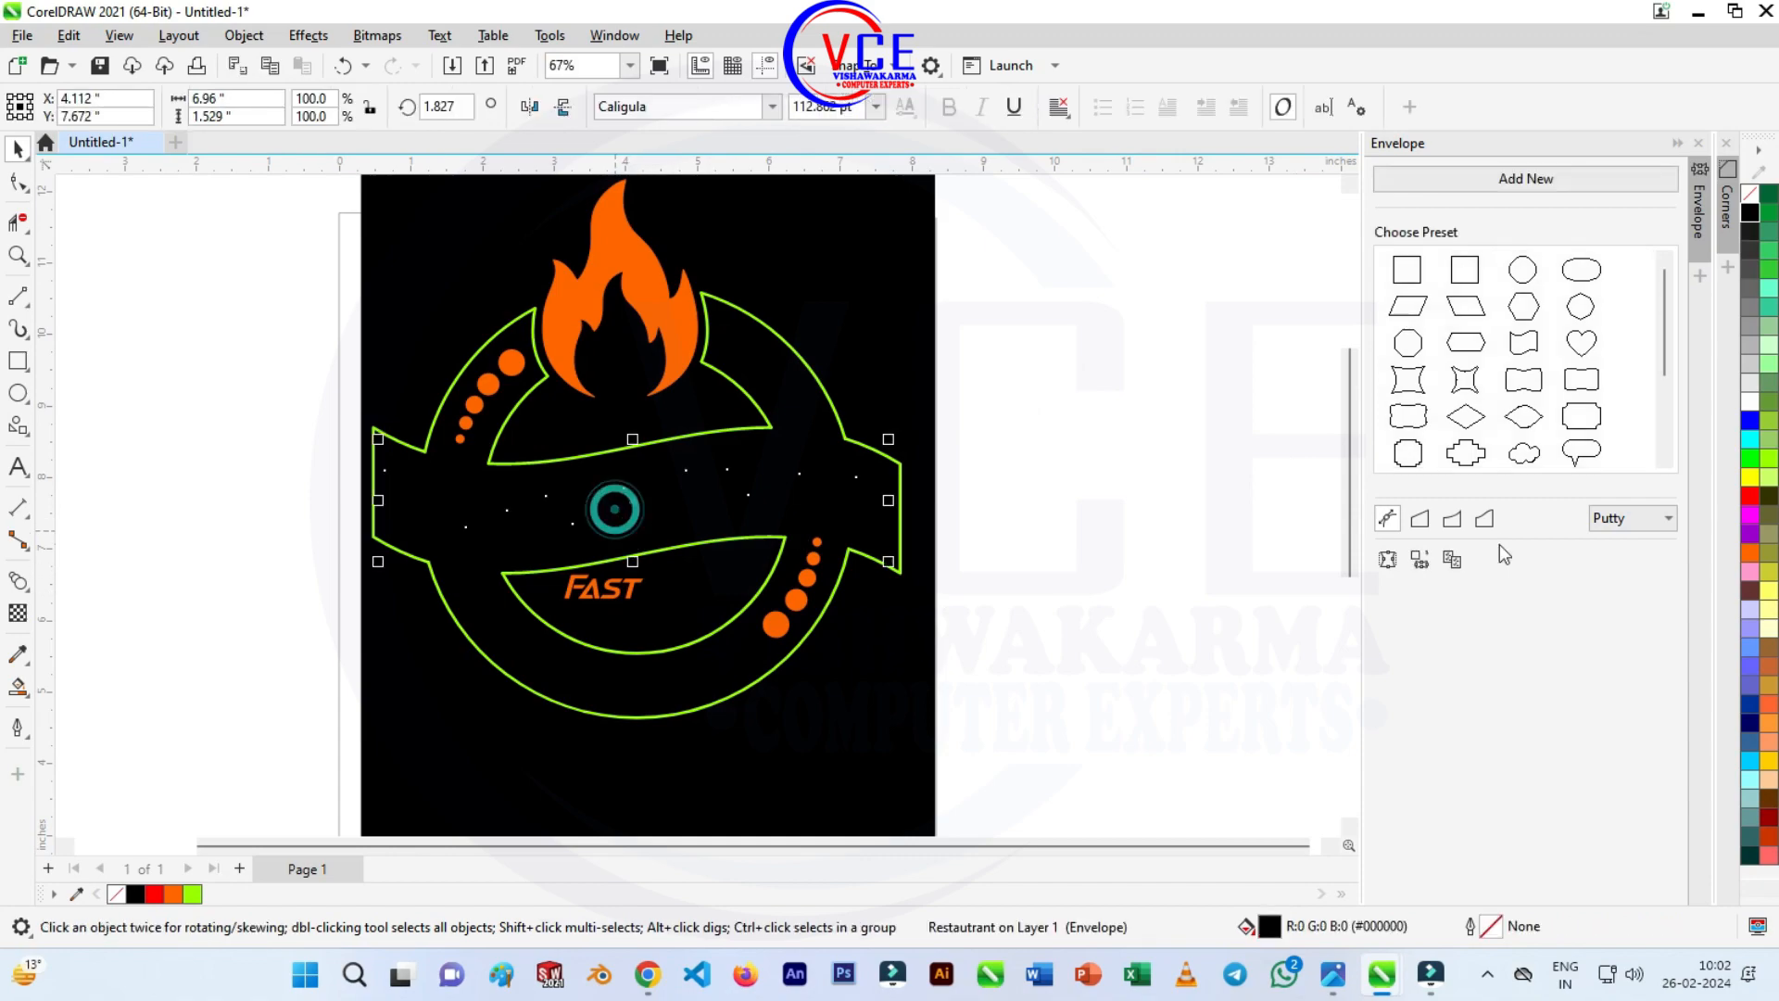
{"action": "left_click", "coordinate": [1752, 556]}
{"action": "left_click", "coordinate": [1157, 525]}
Colour the word "Food" in the Fast Food text light green (#99FF00).
{"action": "scroll", "coordinate": [680, 622], "scroll_direction": "up", "scroll_amount": 1}
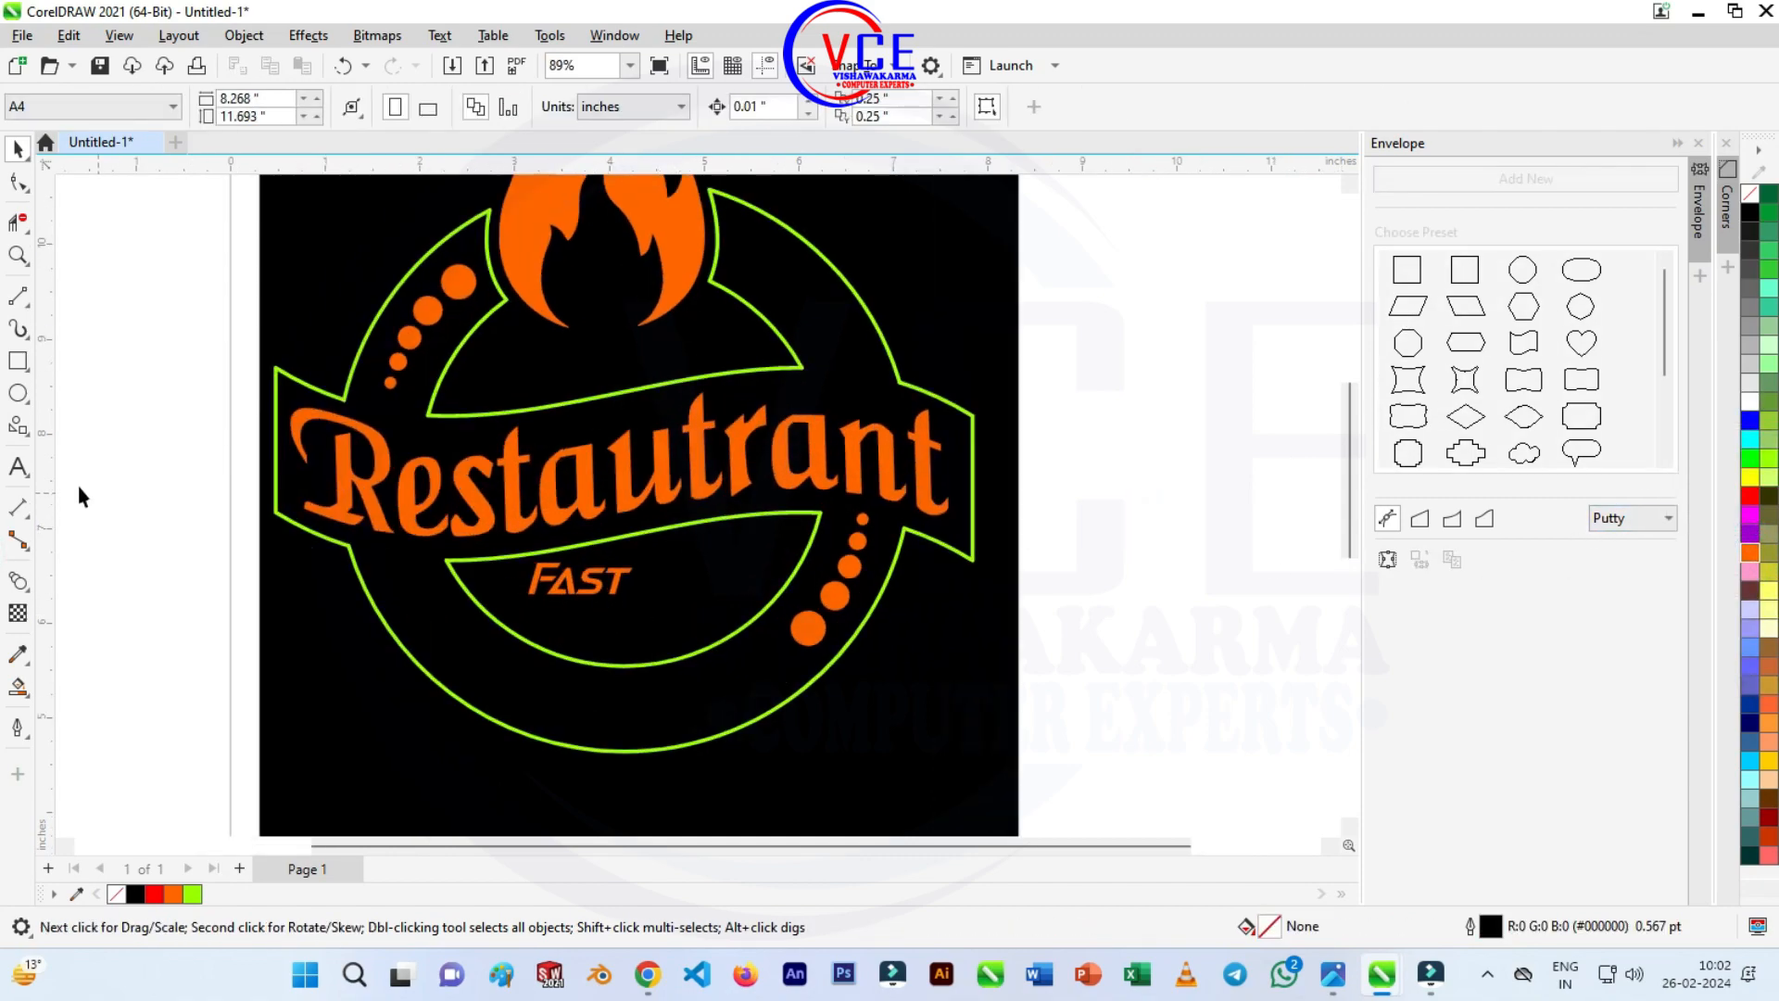
{"action": "left_click", "coordinate": [17, 466]}
{"action": "left_click", "coordinate": [648, 584]}
{"action": "type", "text": "Food"}
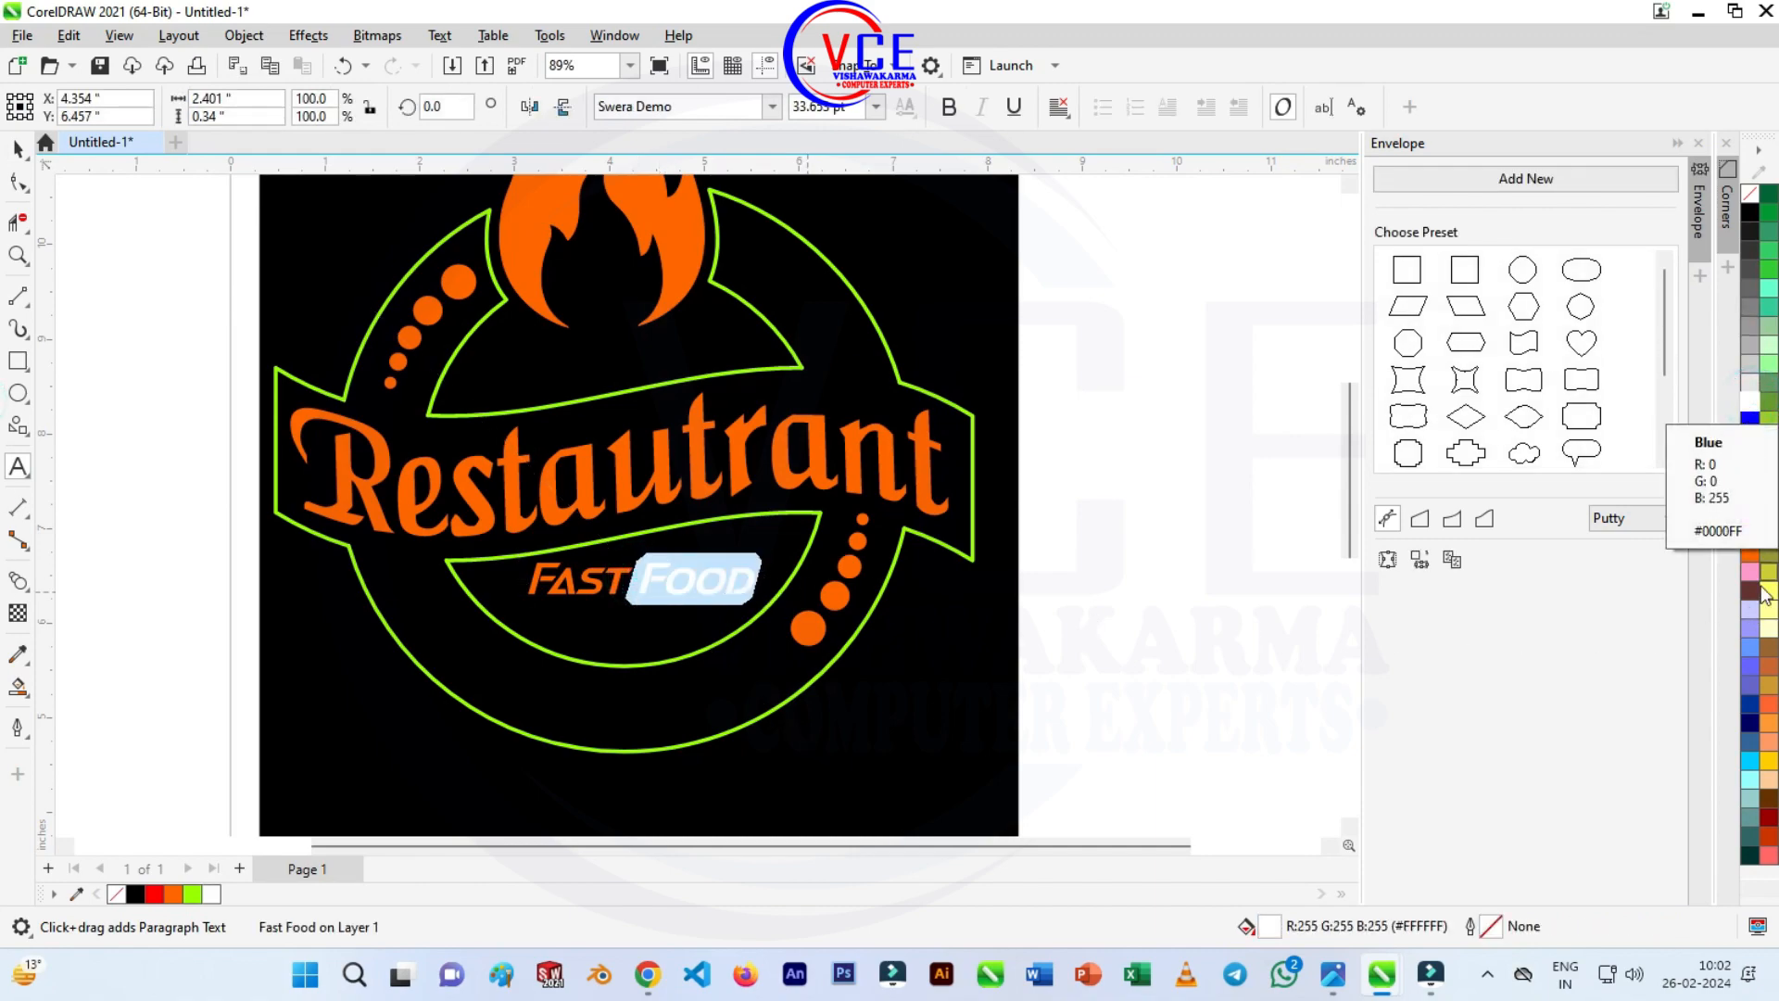
{"action": "left_click", "coordinate": [1768, 455]}
{"action": "left_click", "coordinate": [18, 153]}
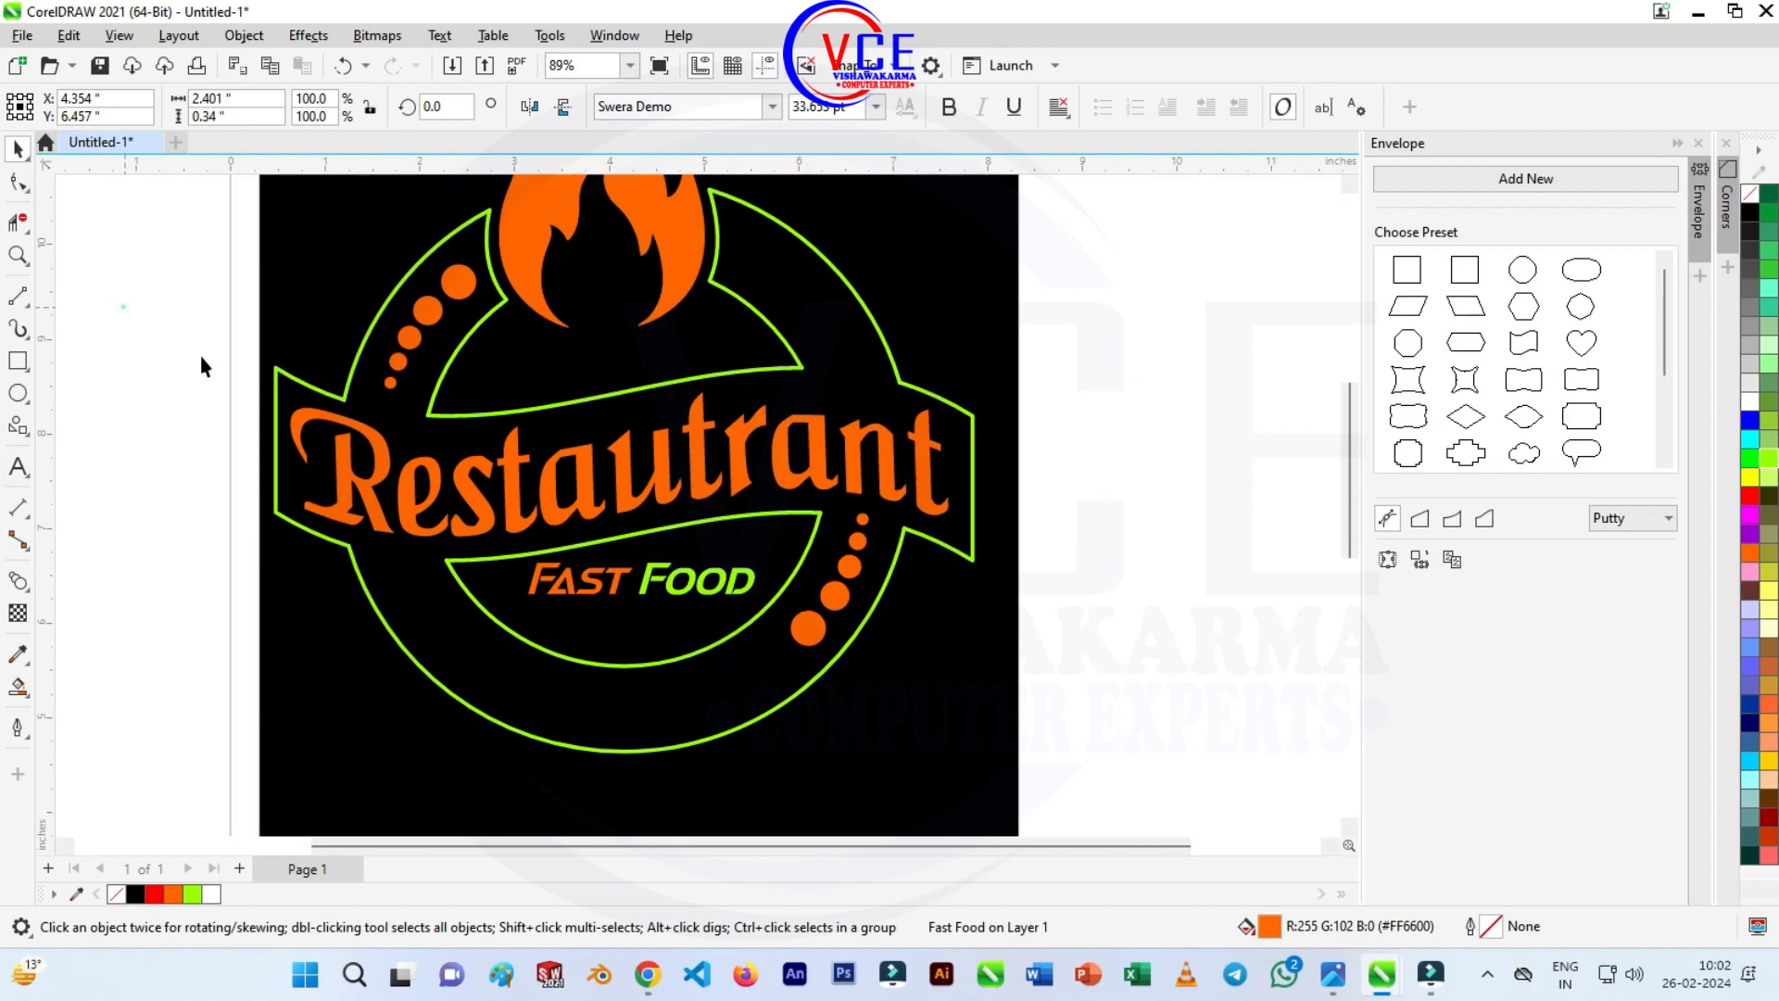
Move the black background rectangle sideways off the logo and fill the grouped ring, ribbon and arcs with orange (#FF6600).
{"action": "left_click", "coordinate": [591, 720]}
{"action": "left_click", "coordinate": [525, 668]}
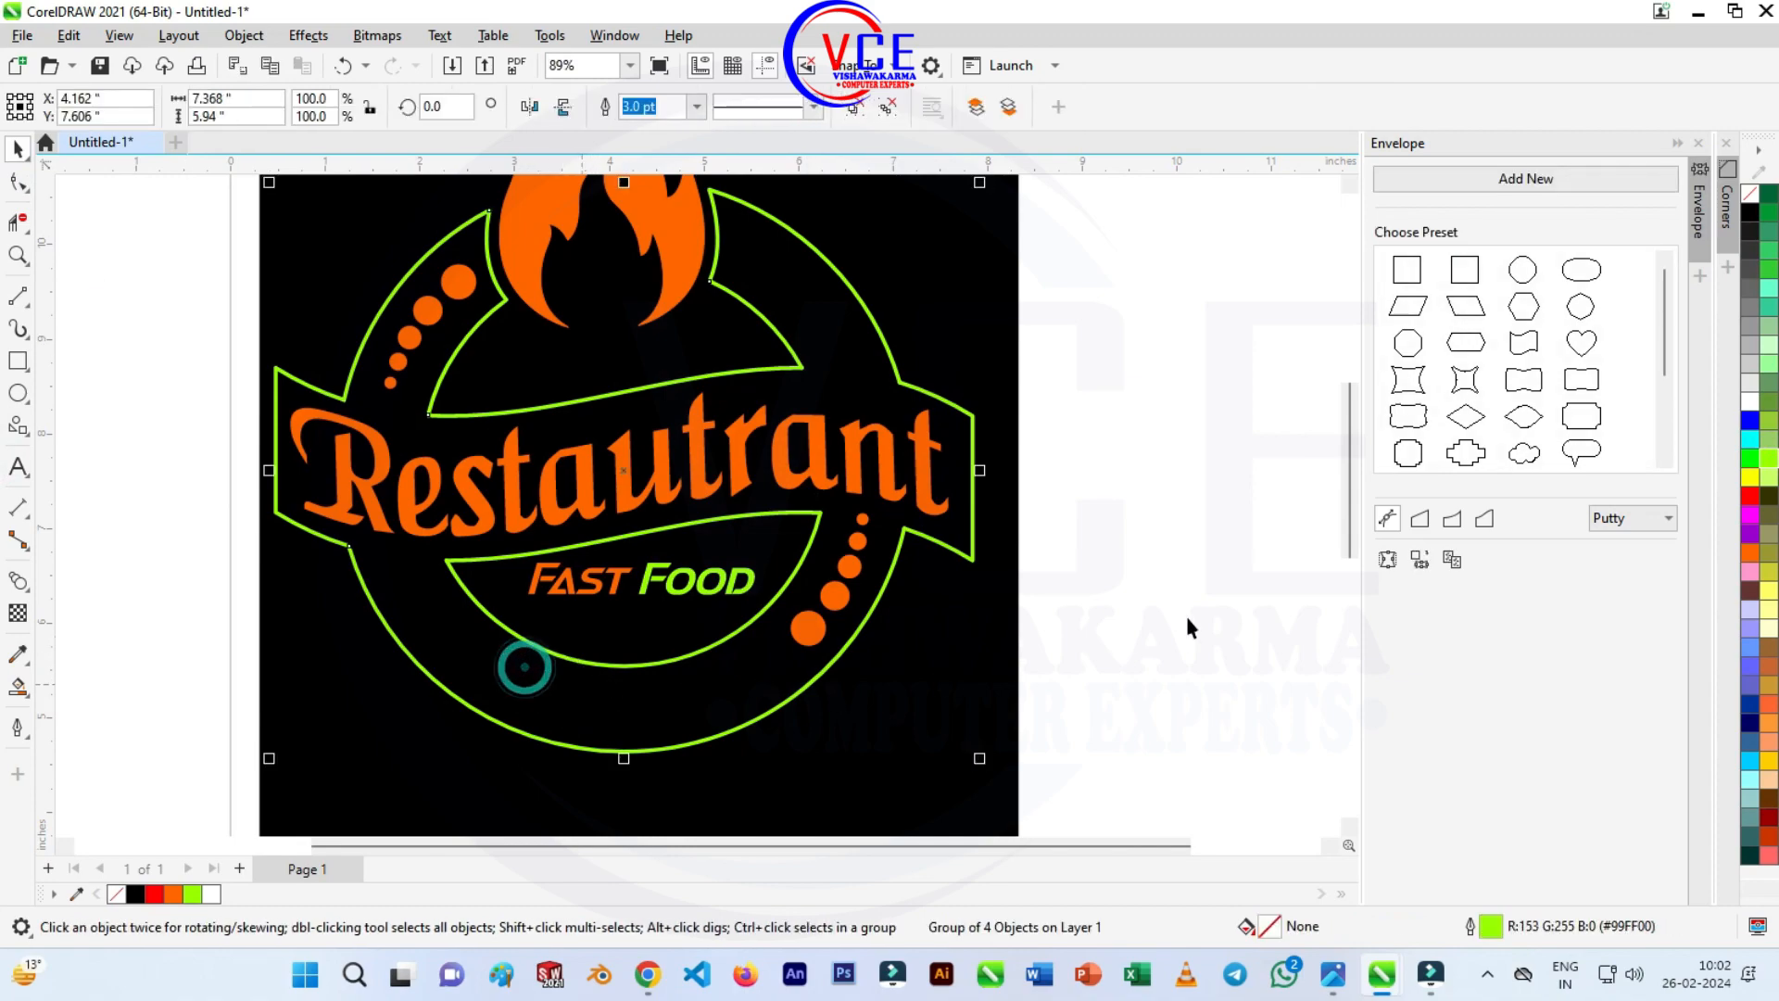
{"action": "left_click", "coordinate": [1187, 619]}
{"action": "left_click", "coordinate": [608, 706]}
{"action": "left_click", "coordinate": [1109, 514]}
{"action": "left_click_drag", "start_coordinate": [918, 684], "coordinate": [1226, 630]}
{"action": "left_click", "coordinate": [489, 673]}
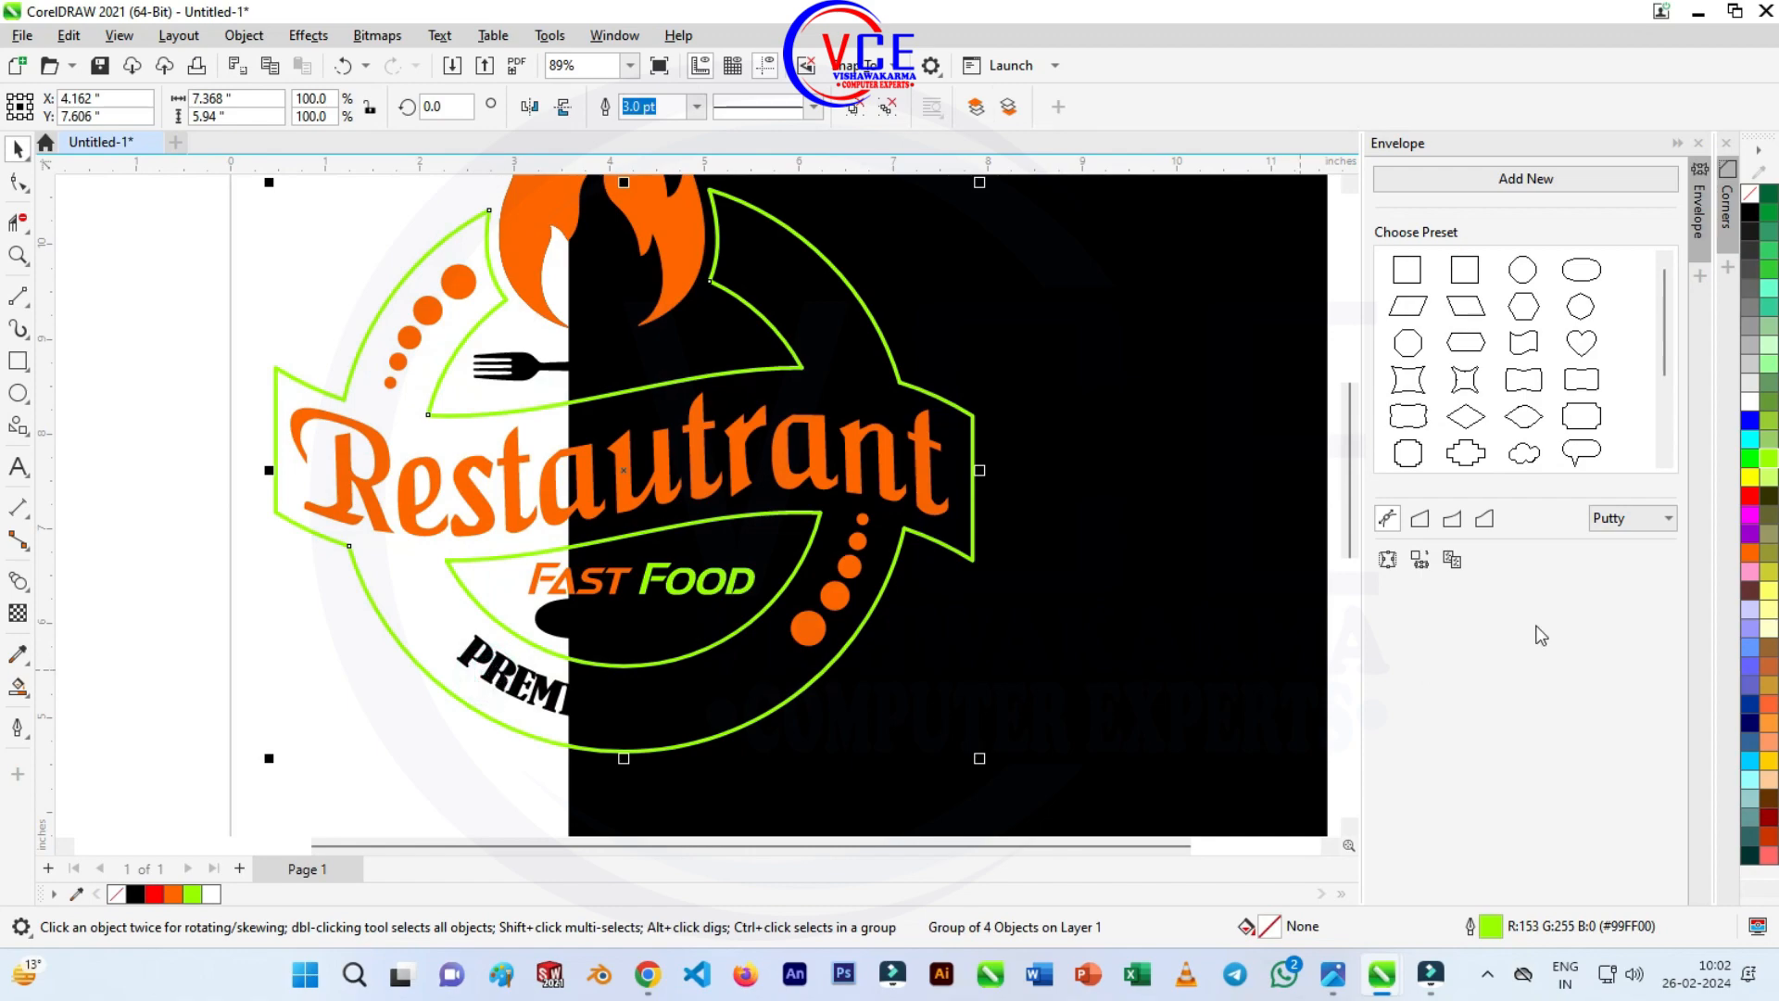
{"action": "left_click", "coordinate": [1750, 554]}
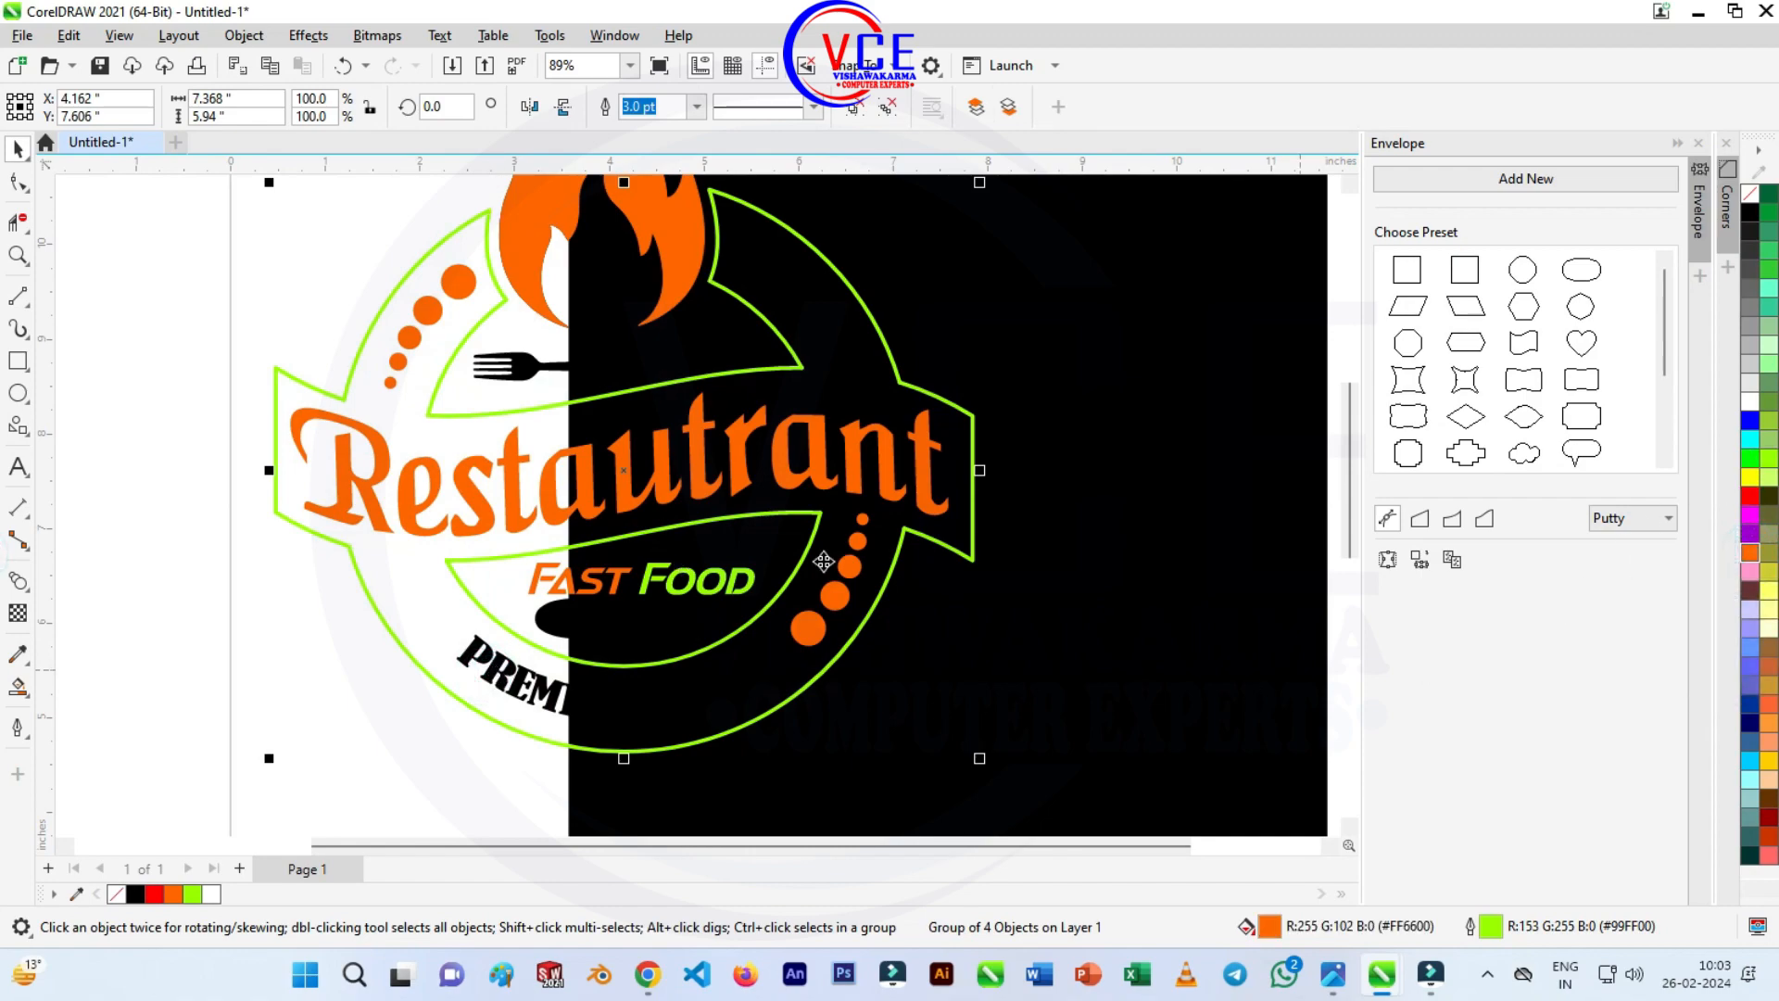
{"action": "scroll", "coordinate": [742, 637], "scroll_direction": "down", "scroll_amount": 2}
{"action": "left_click_drag", "start_coordinate": [921, 605], "coordinate": [1122, 612]}
{"action": "scroll", "coordinate": [639, 619], "scroll_direction": "up", "scroll_amount": 2}
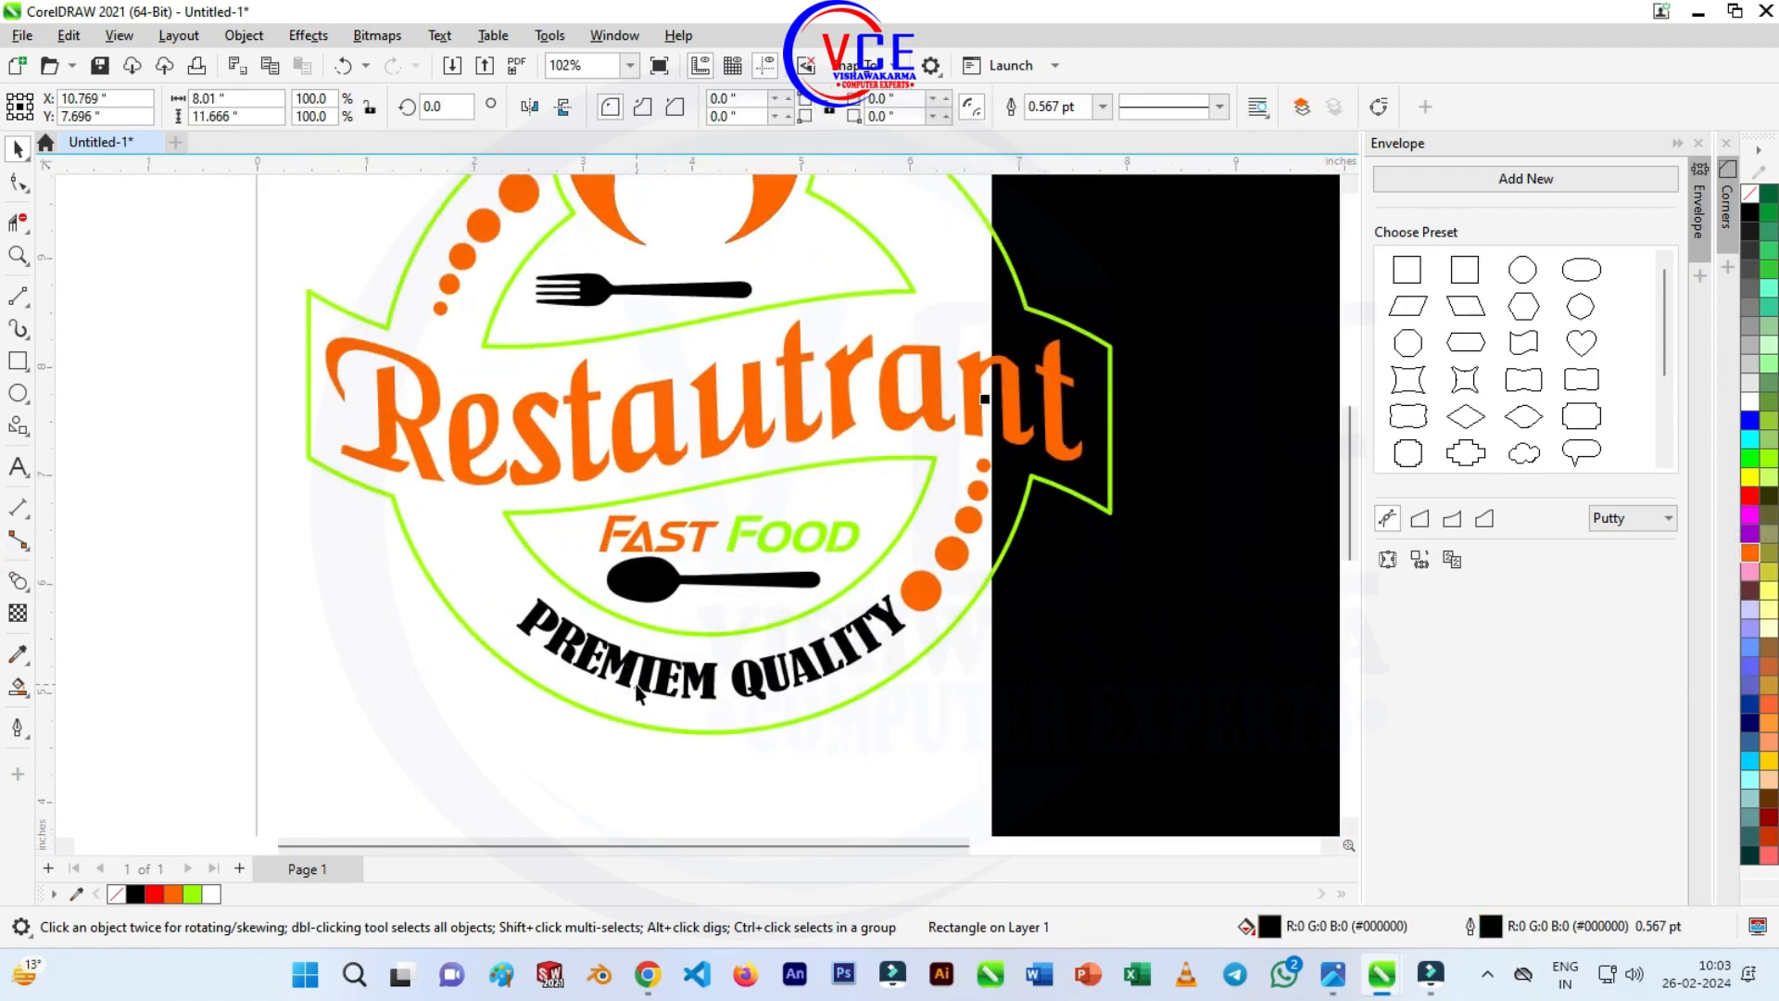
Send the grouped ring, ribbon and arcs to the back of the page and fill the "PREMIEM QUALITY" text with orange (#FF6600).
{"action": "left_click", "coordinate": [644, 688]}
{"action": "right_click", "coordinate": [641, 686]}
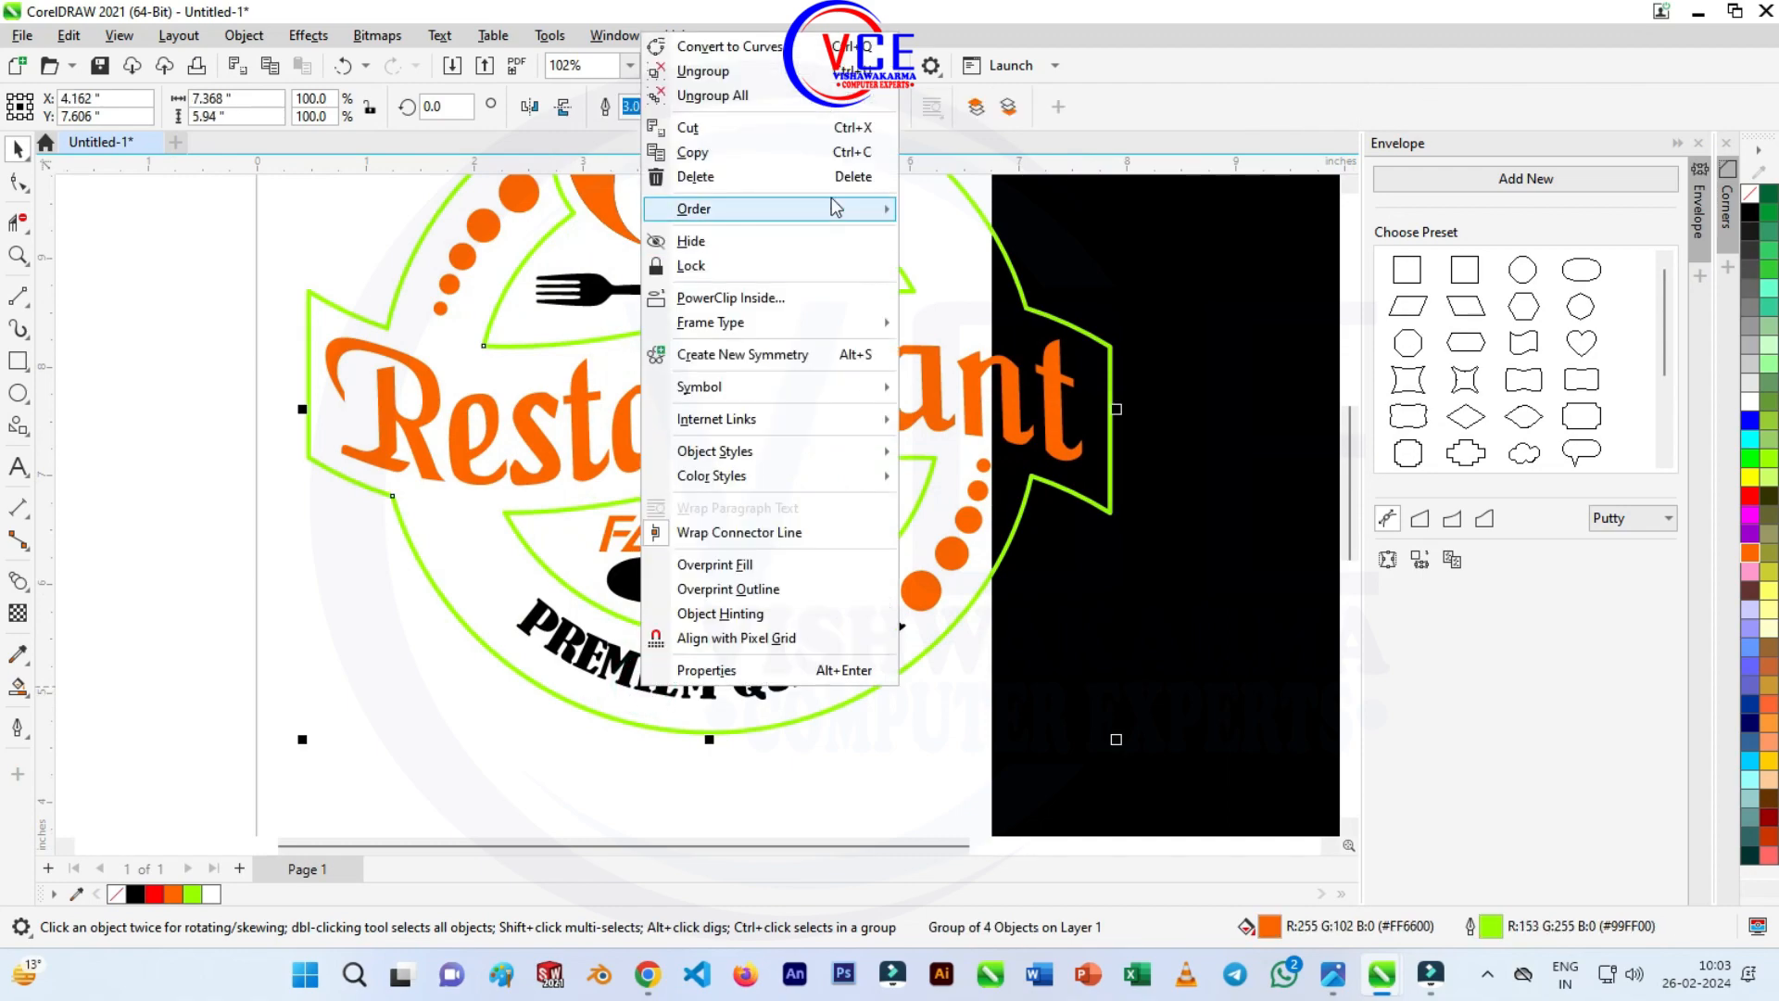
{"action": "mouse_move", "coordinate": [834, 204]}
{"action": "left_click", "coordinate": [981, 239]}
{"action": "left_click", "coordinate": [570, 653]}
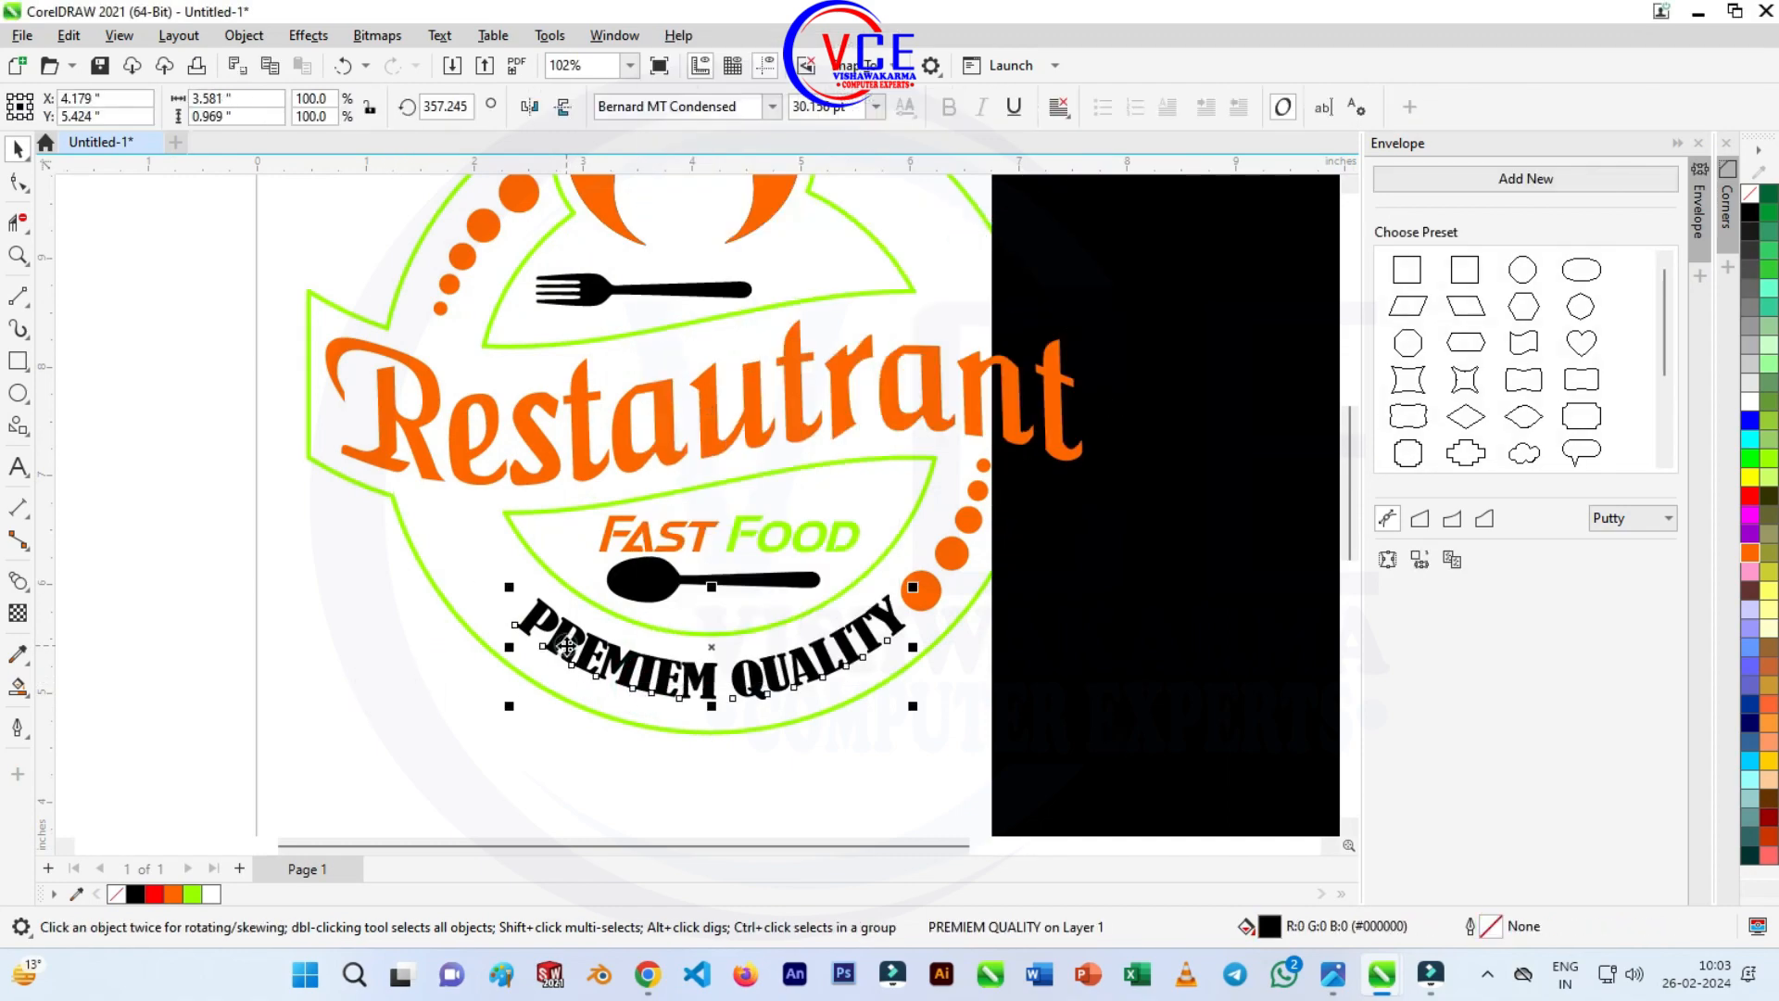
{"action": "left_click", "coordinate": [1748, 554]}
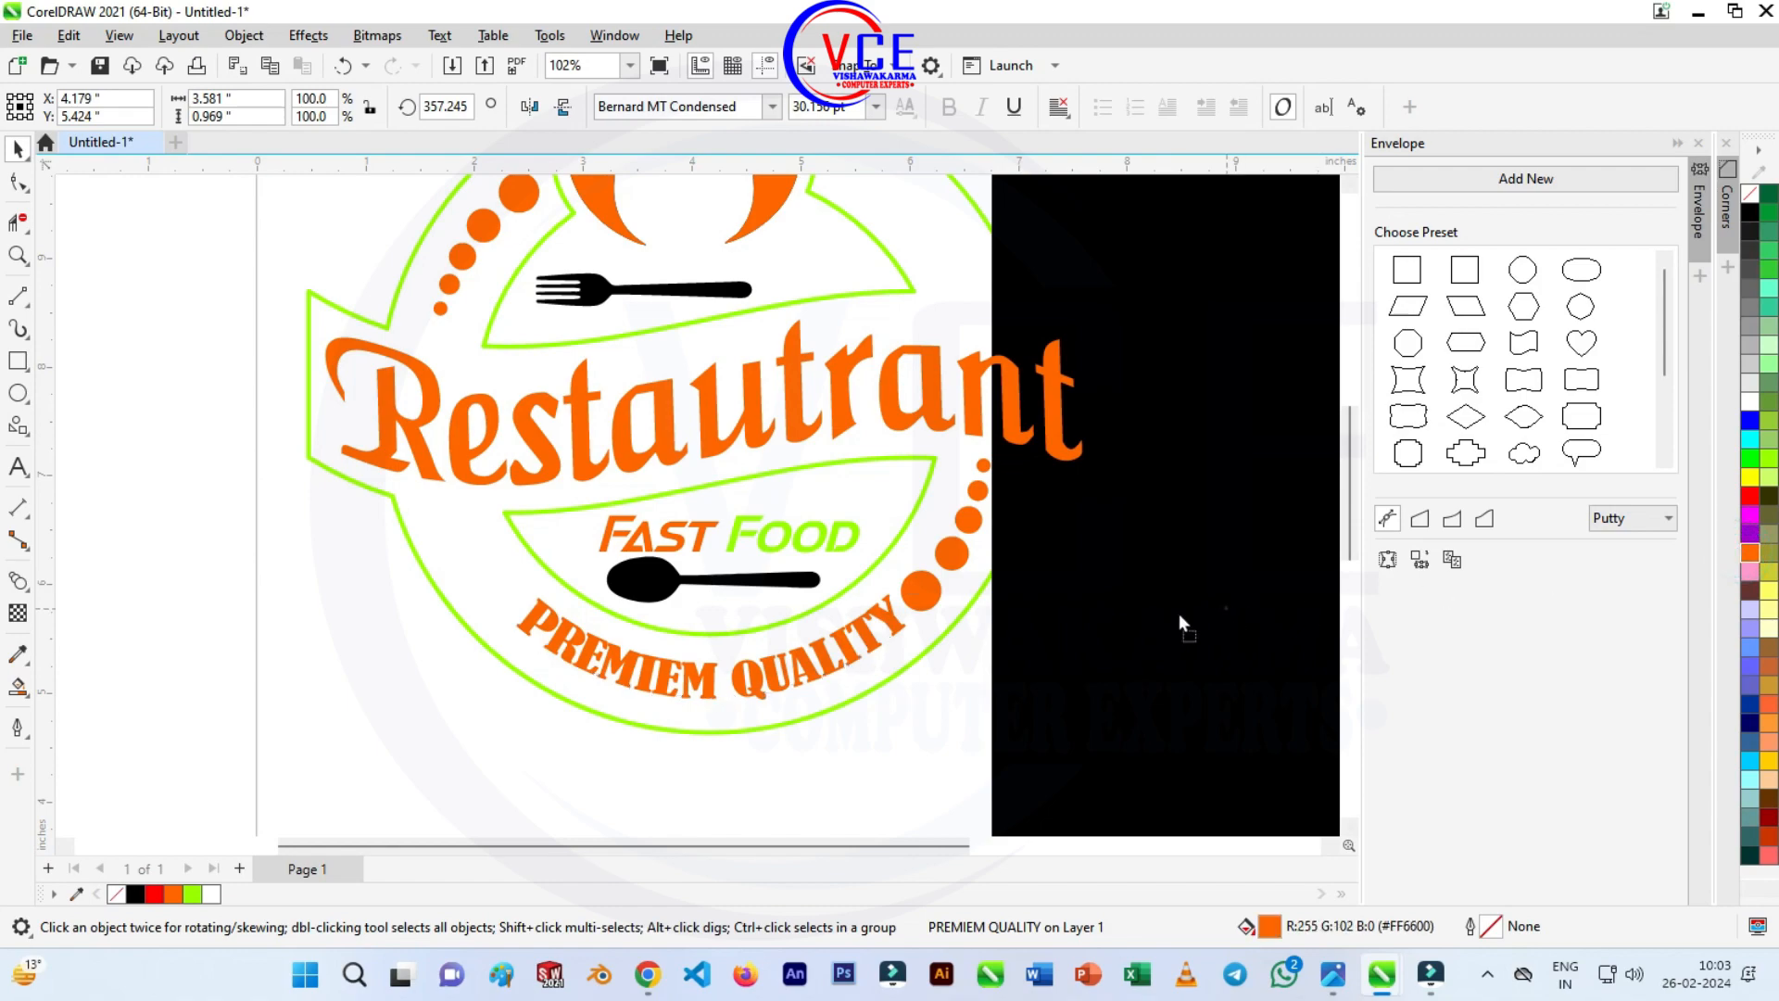
Move the black rectangle back over the logo and send it to the back of the page.
{"action": "left_click_drag", "start_coordinate": [1182, 622], "coordinate": [503, 657]}
{"action": "scroll", "coordinate": [613, 681], "scroll_direction": "down", "scroll_amount": 2}
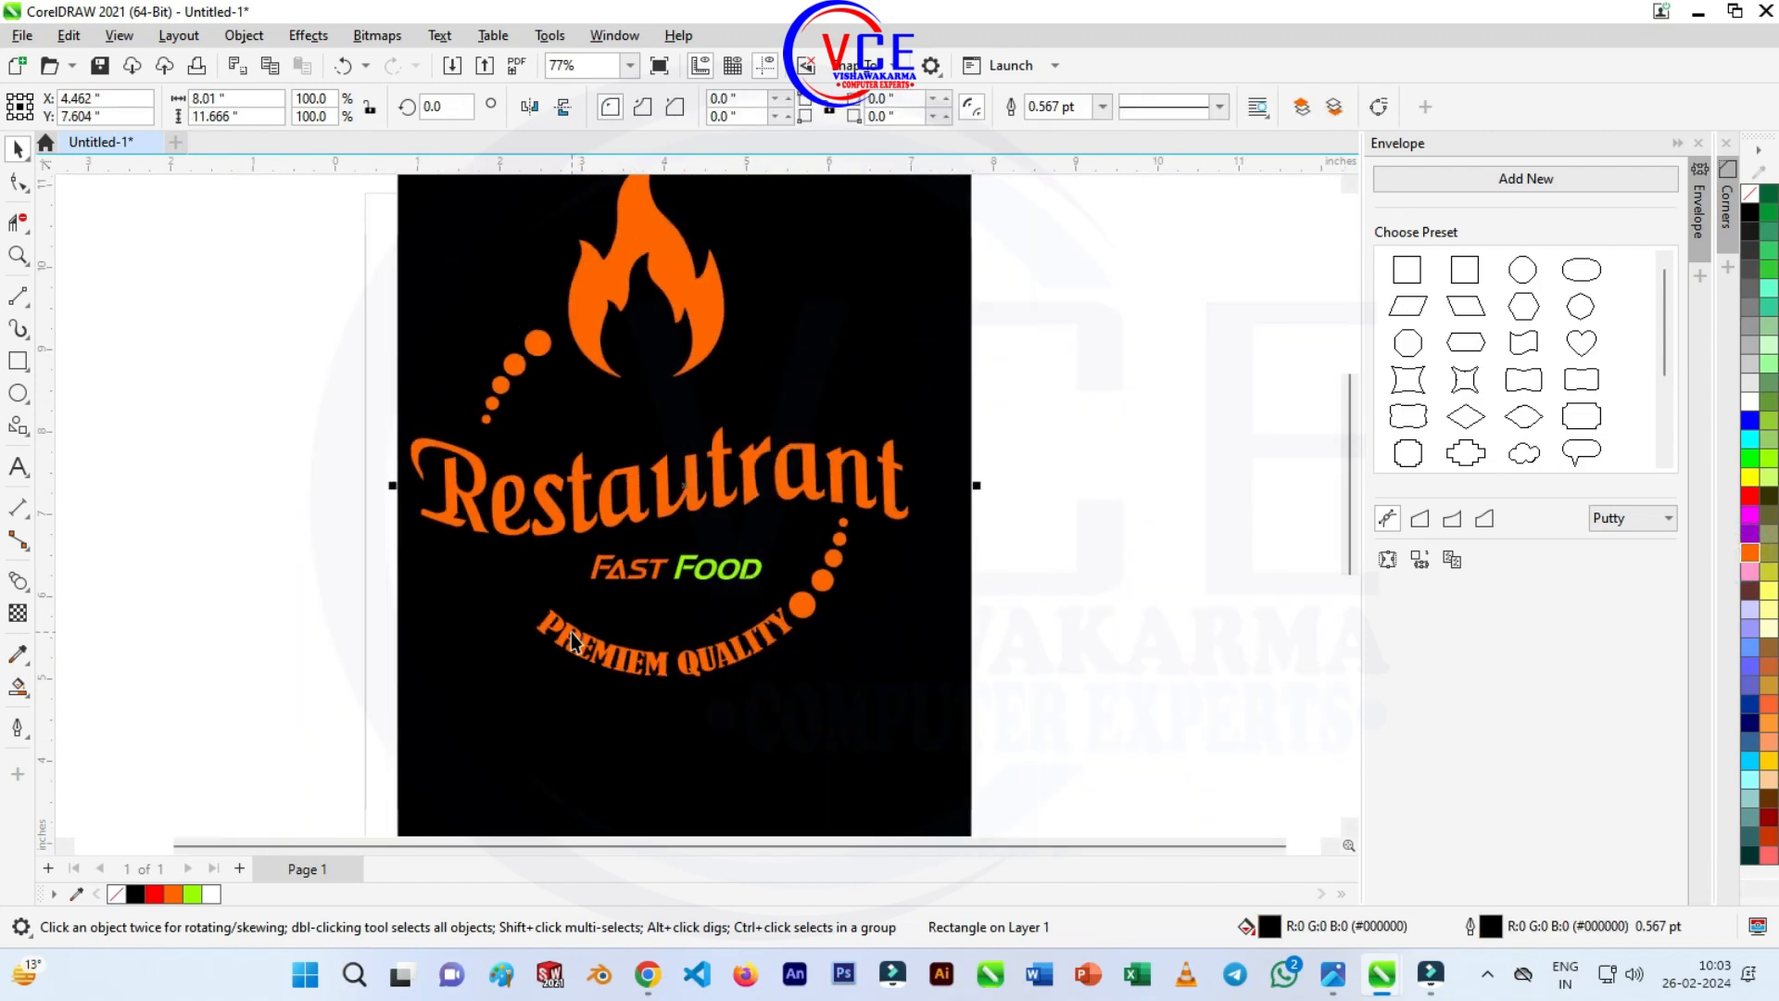
{"action": "left_click", "coordinate": [1012, 244]}
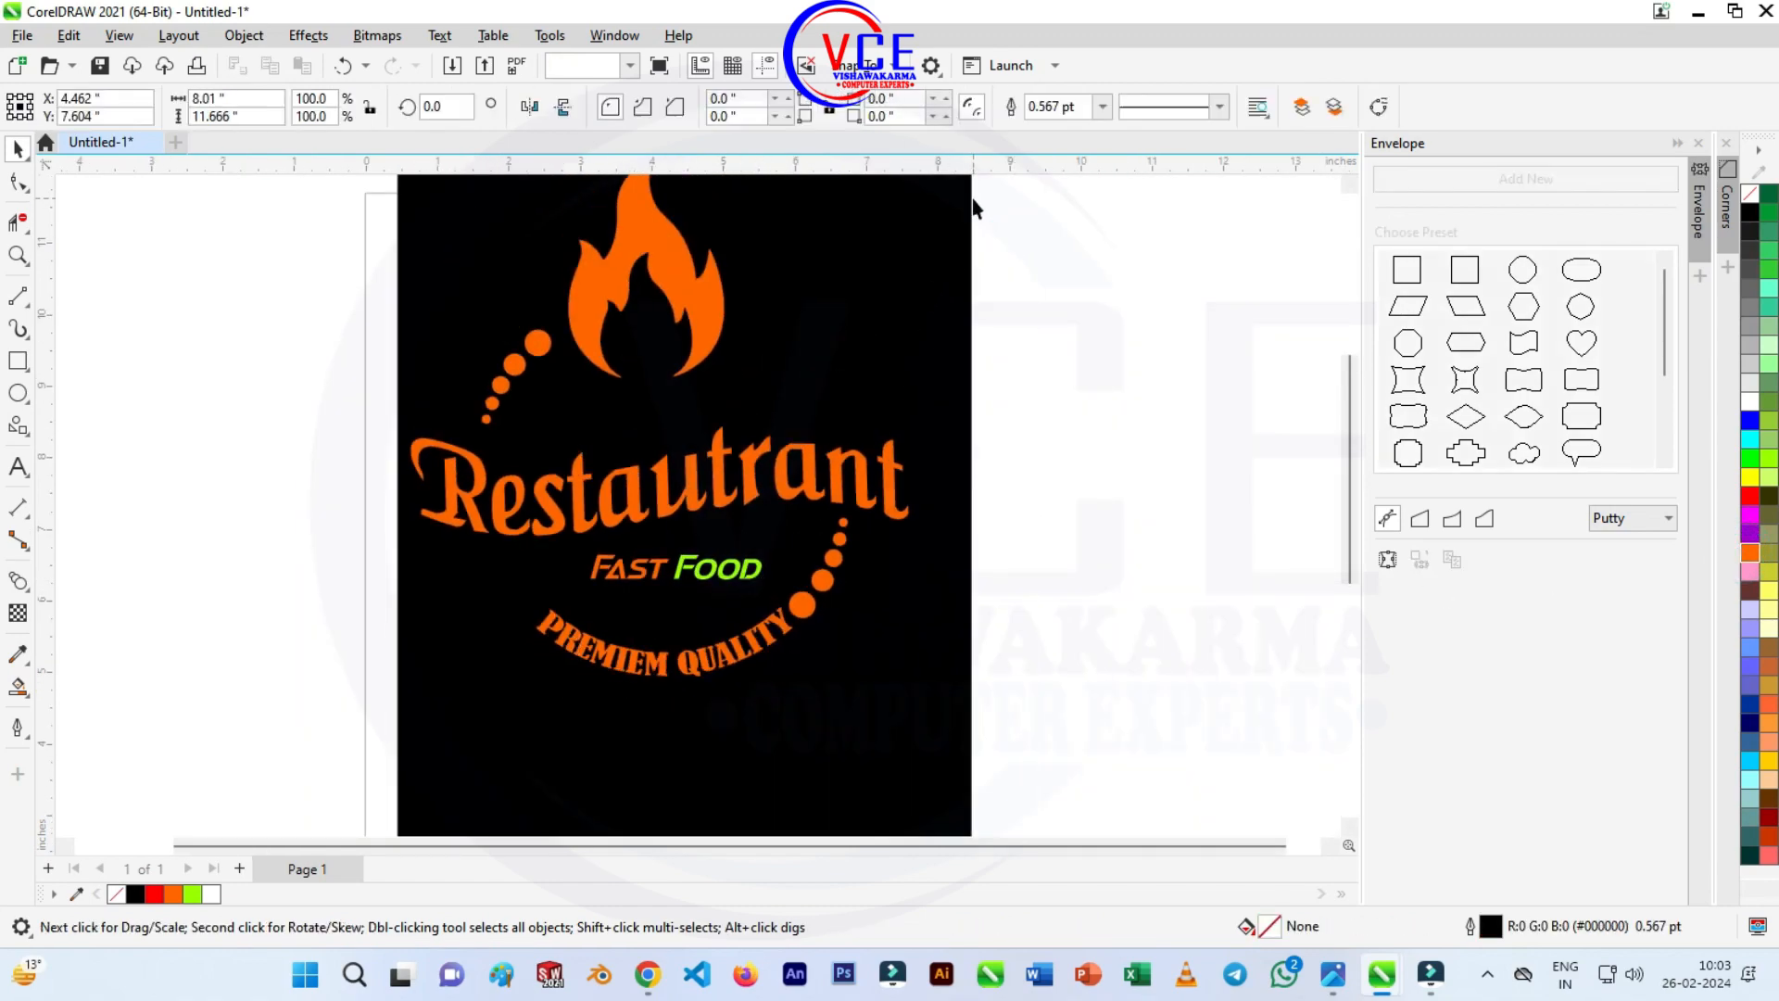
{"action": "left_click", "coordinate": [971, 199]}
{"action": "right_click", "coordinate": [969, 195]}
{"action": "mouse_move", "coordinate": [1112, 346]}
{"action": "left_click", "coordinate": [1275, 374]}
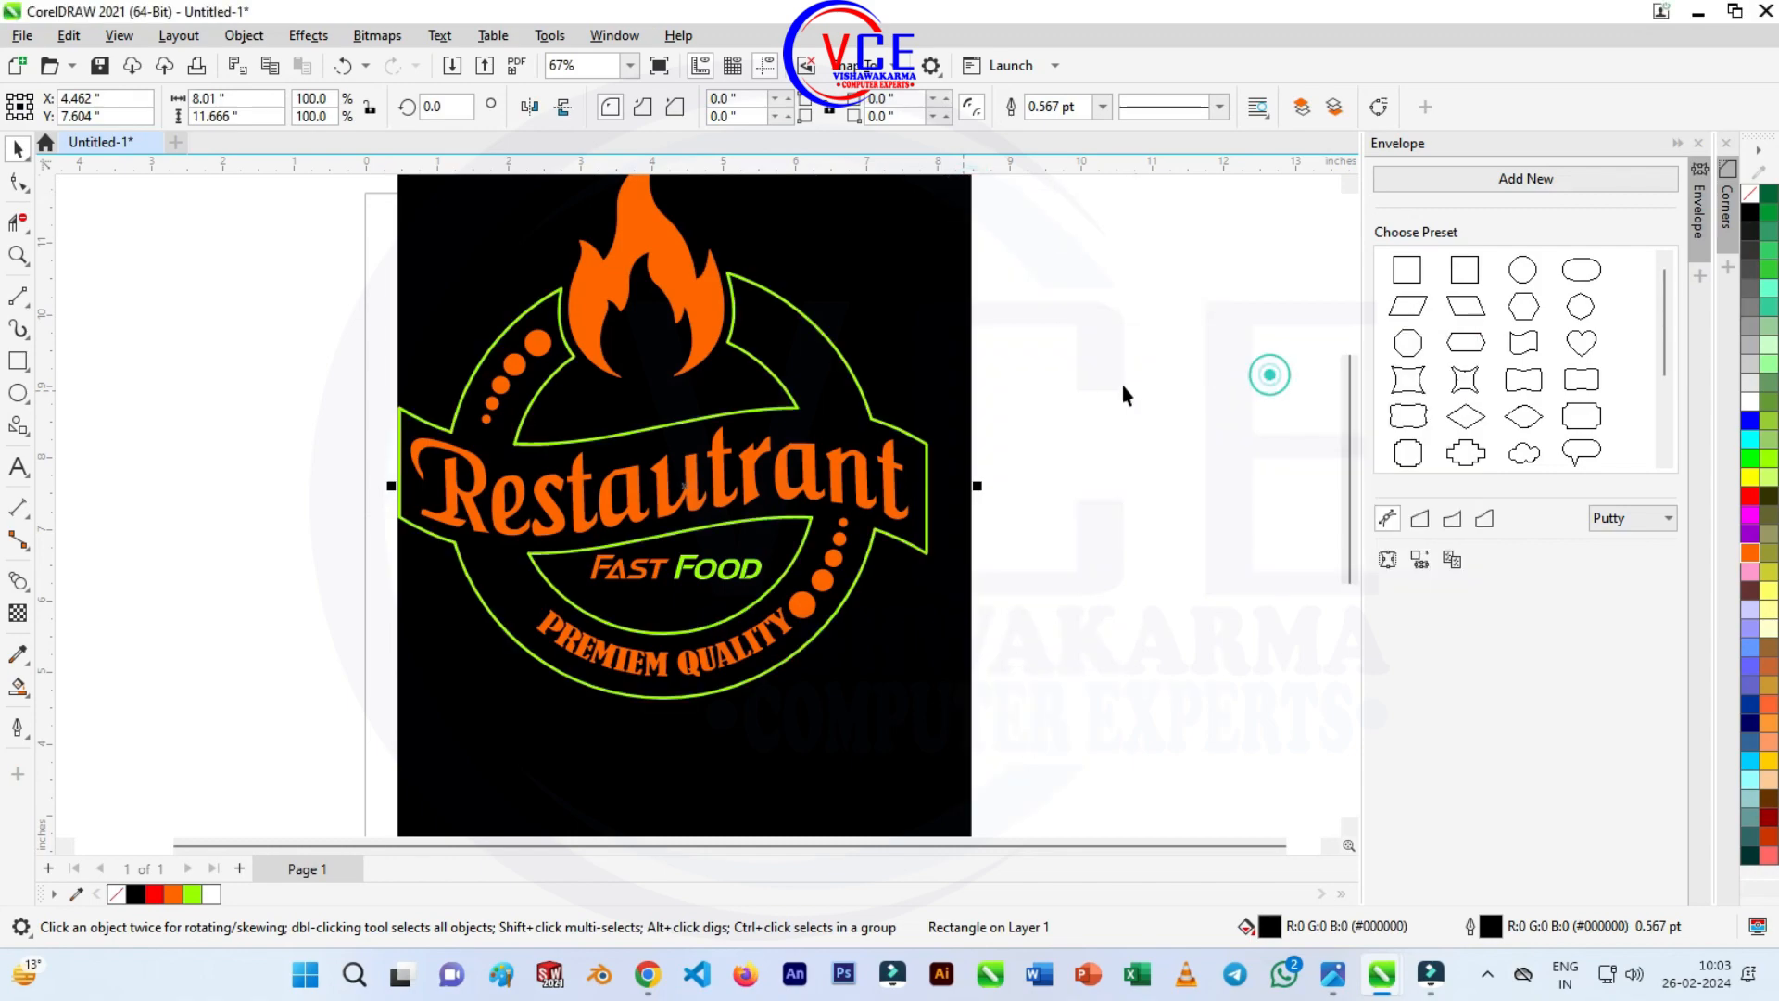
Reposition the black rectangle within the page width, with its centre at about X 4.084 and Y 6.989 inches.
{"action": "left_click", "coordinate": [1104, 370]}
{"action": "scroll", "coordinate": [1104, 370], "scroll_direction": "down", "scroll_amount": 2}
{"action": "left_click", "coordinate": [831, 273]}
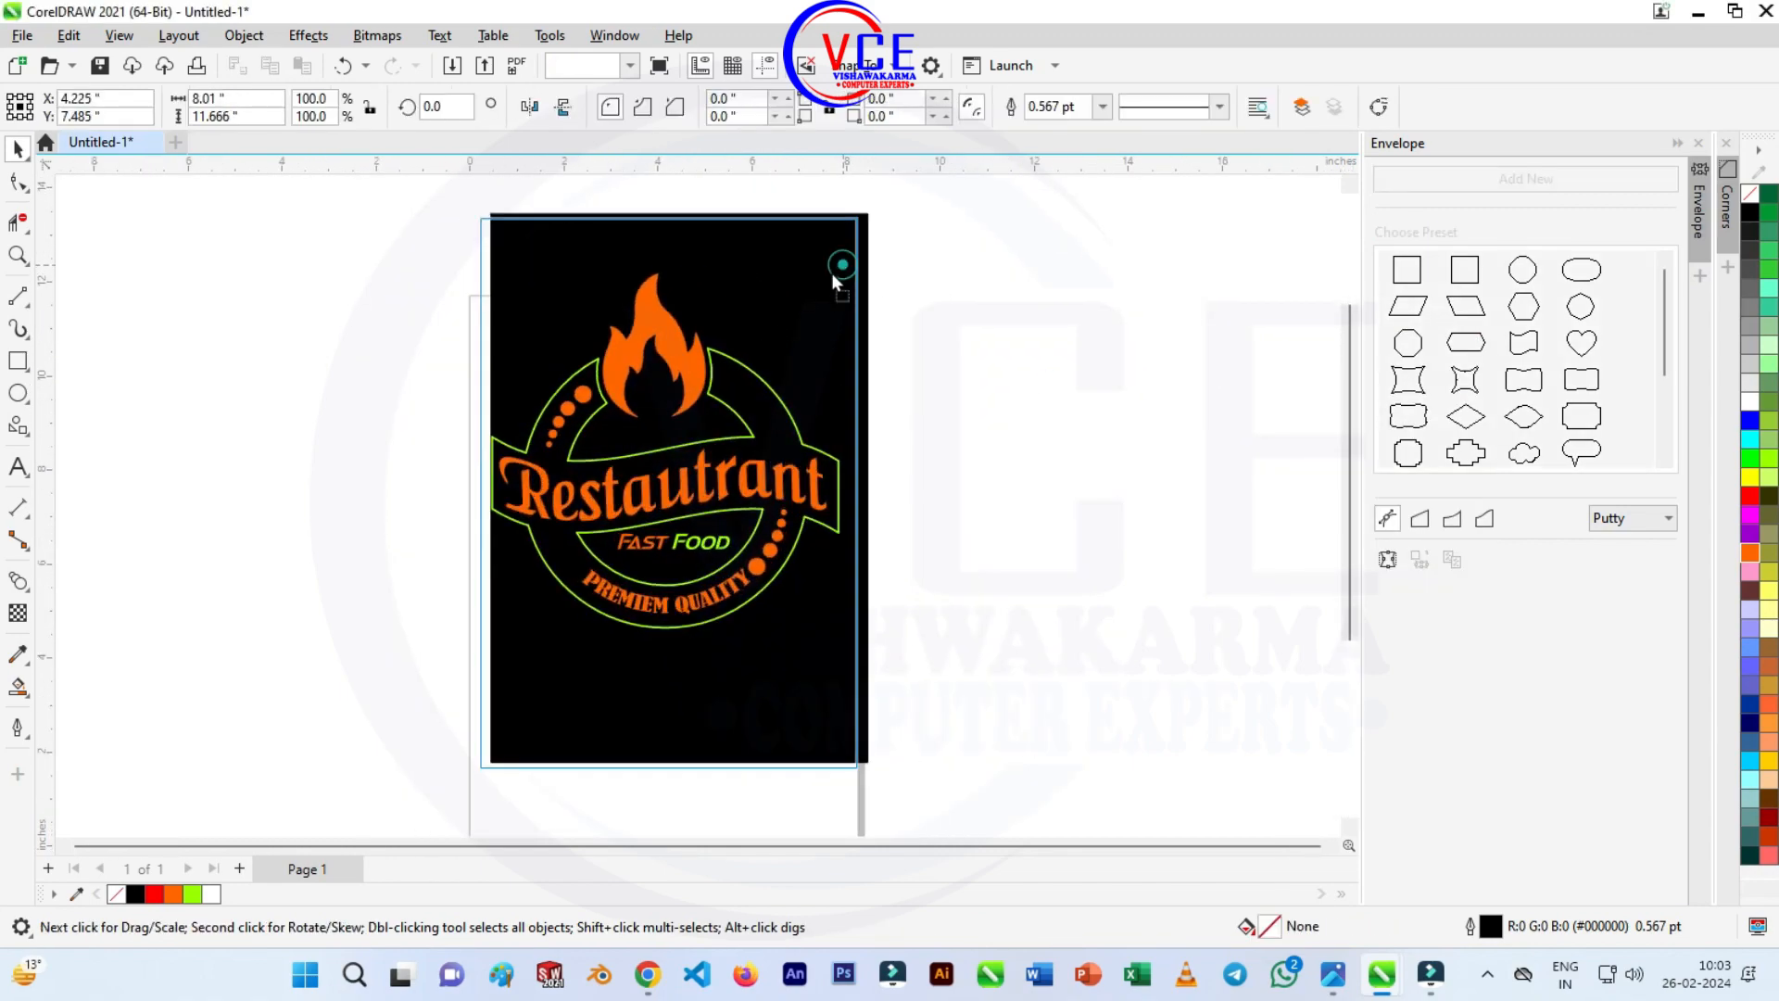
{"action": "scroll", "coordinate": [826, 294], "scroll_direction": "up", "scroll_amount": 1}
{"action": "scroll", "coordinate": [682, 619], "scroll_direction": "up", "scroll_amount": 3}
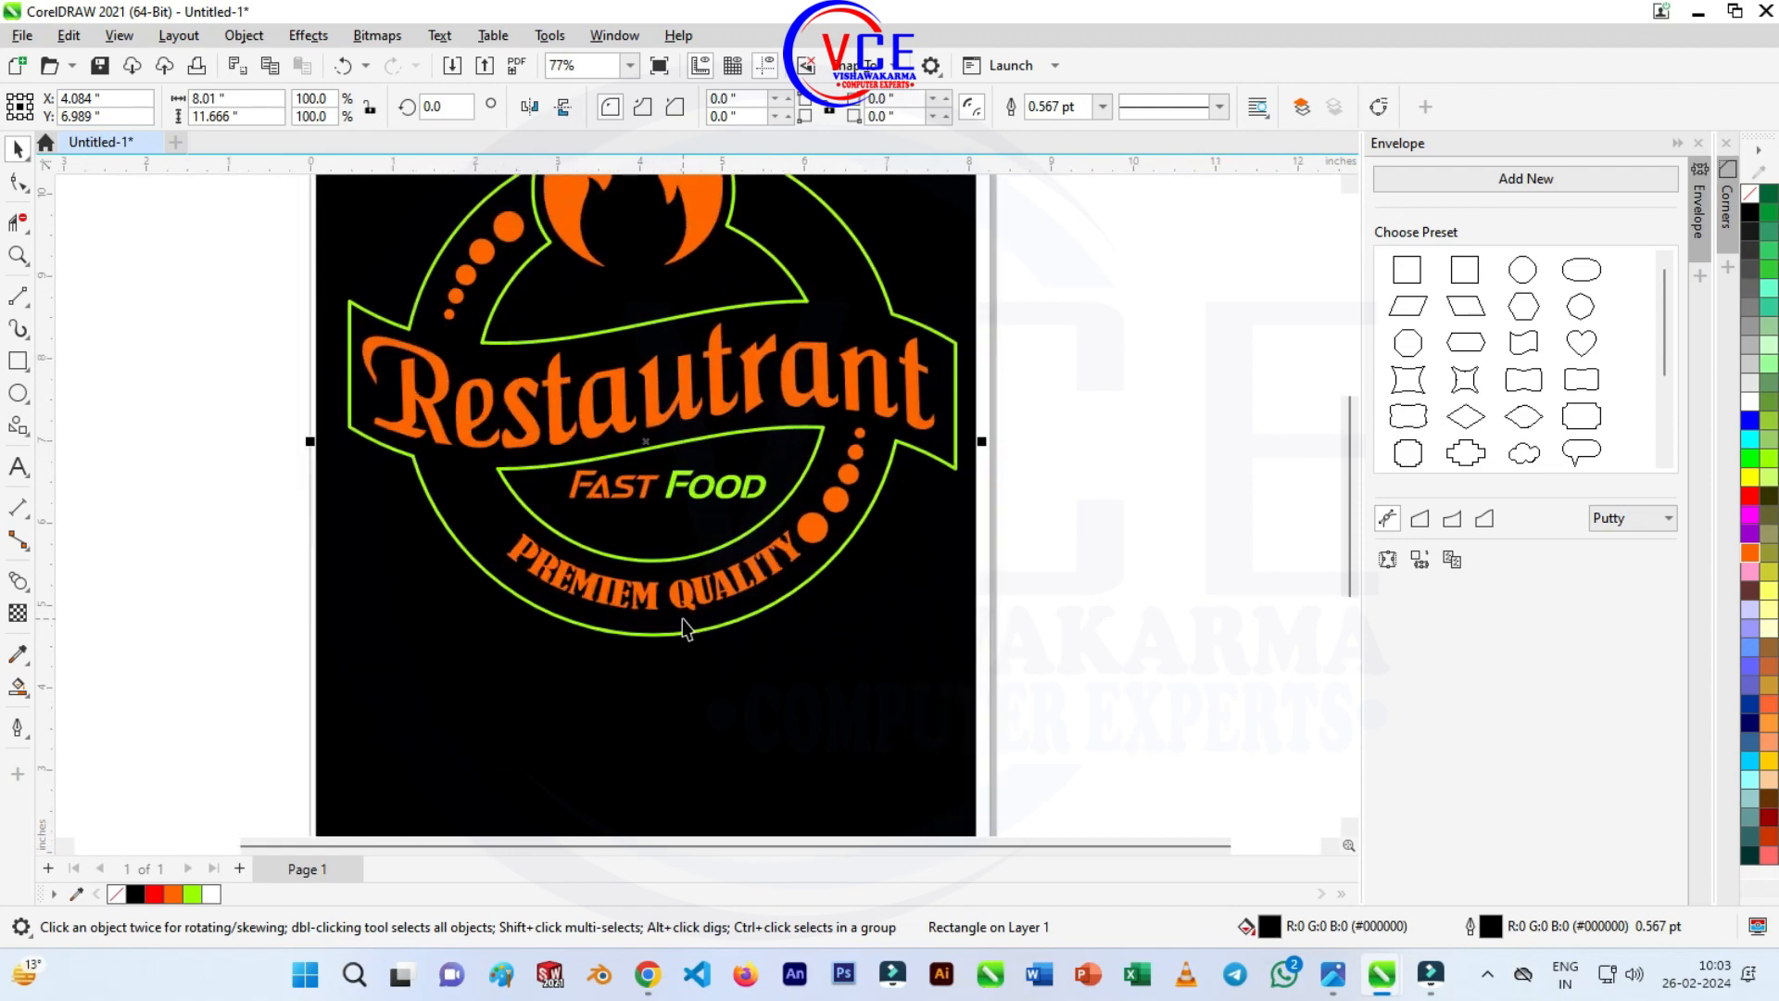
Fill the fork above the ribbon and the spoon below "Fast Food" with white (#FFFFFF).
{"action": "left_click", "coordinate": [590, 293]}
{"action": "scroll", "coordinate": [655, 398], "scroll_direction": "down", "scroll_amount": 6}
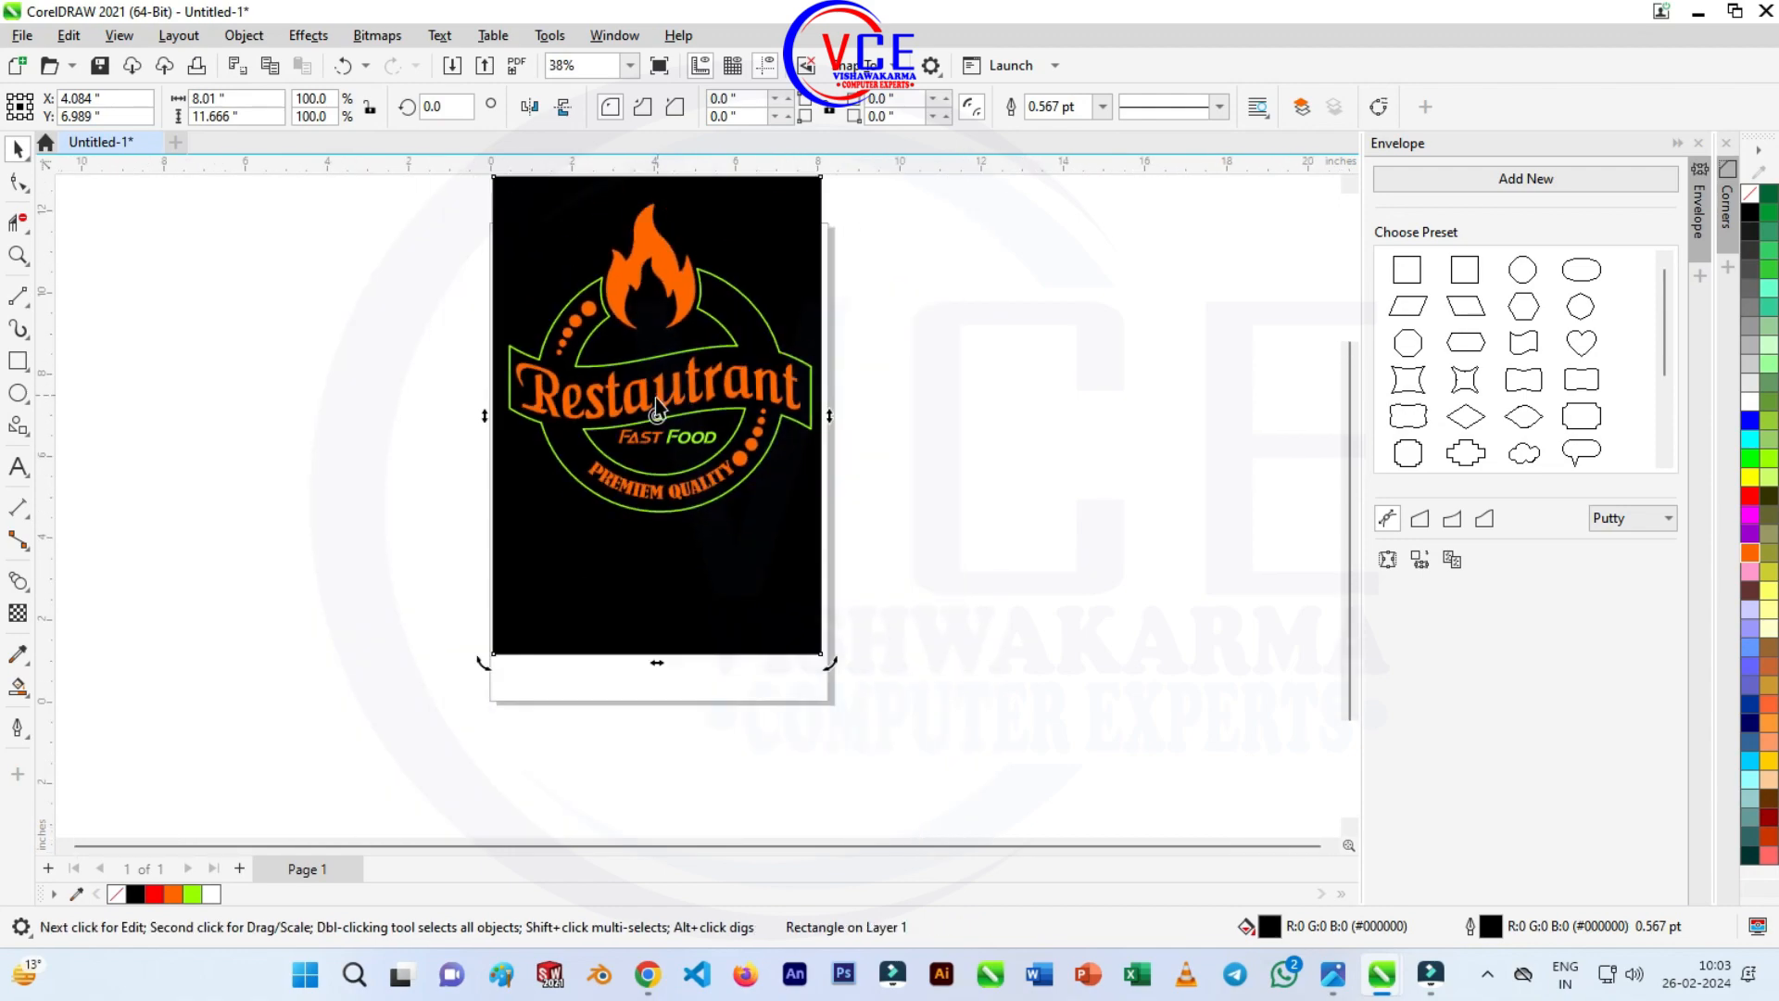
{"action": "left_click", "coordinate": [923, 350]}
{"action": "left_click", "coordinate": [657, 356]}
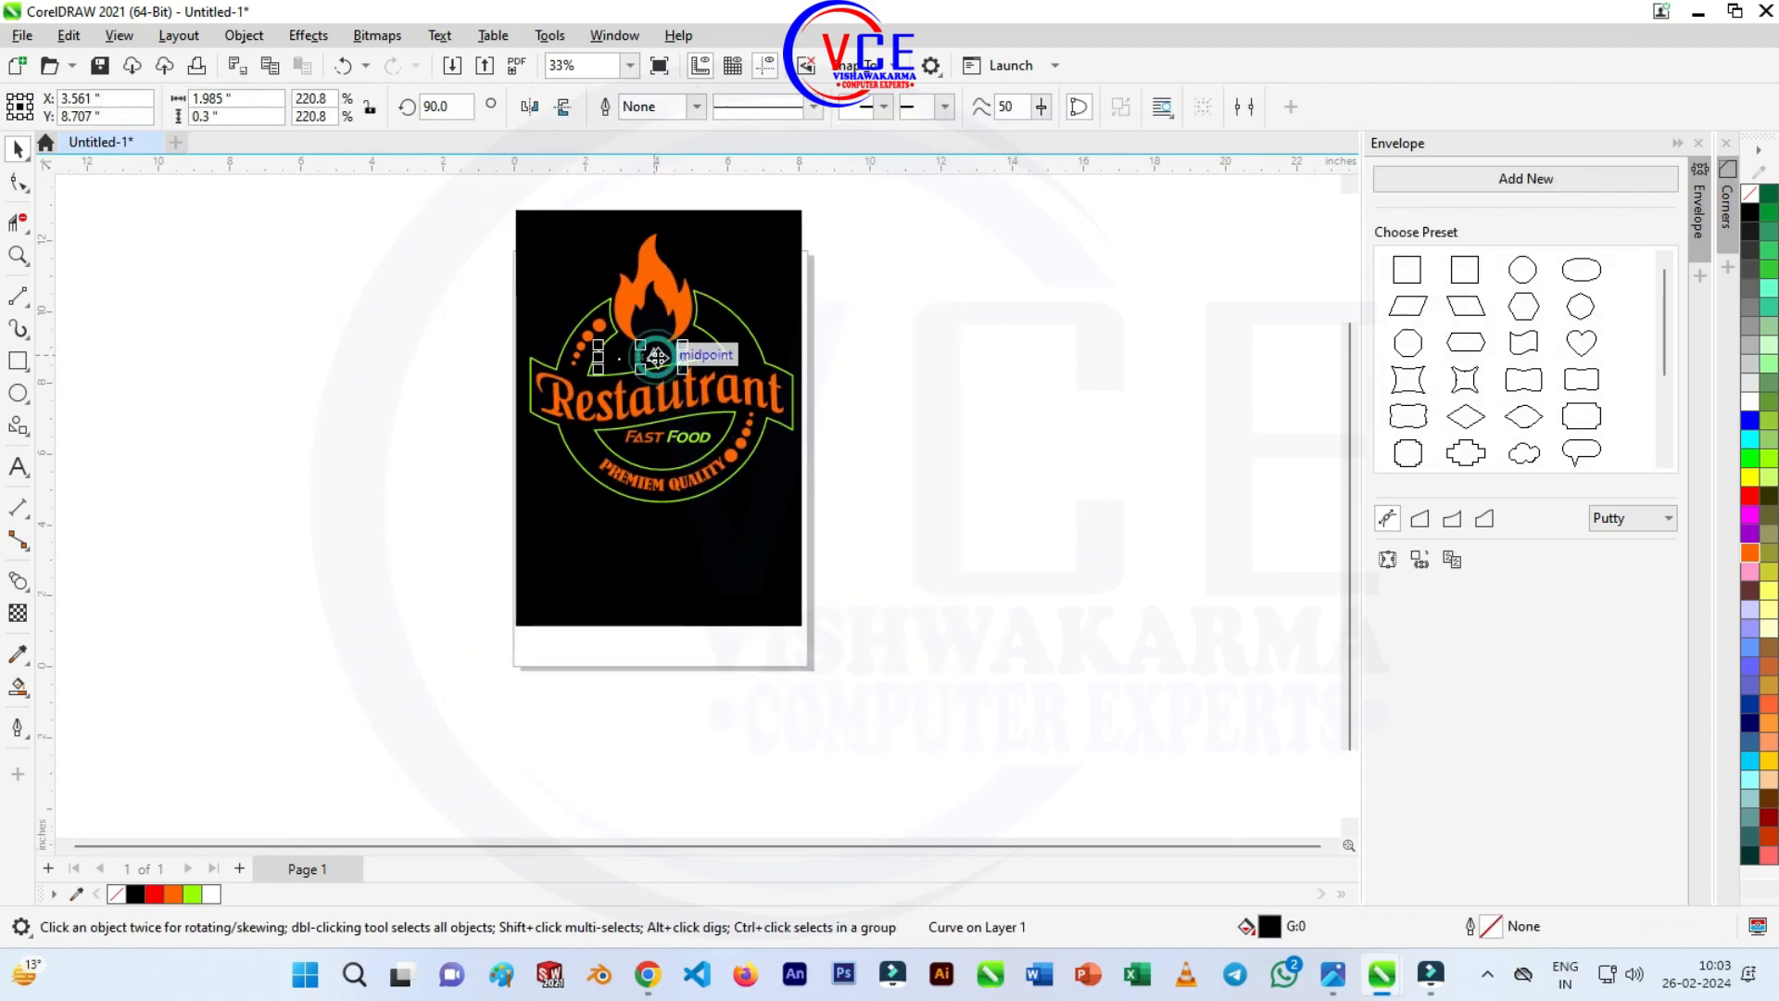
{"action": "left_click", "coordinate": [1747, 399]}
{"action": "left_click", "coordinate": [1093, 469]}
{"action": "scroll", "coordinate": [657, 397], "scroll_direction": "up", "scroll_amount": 2}
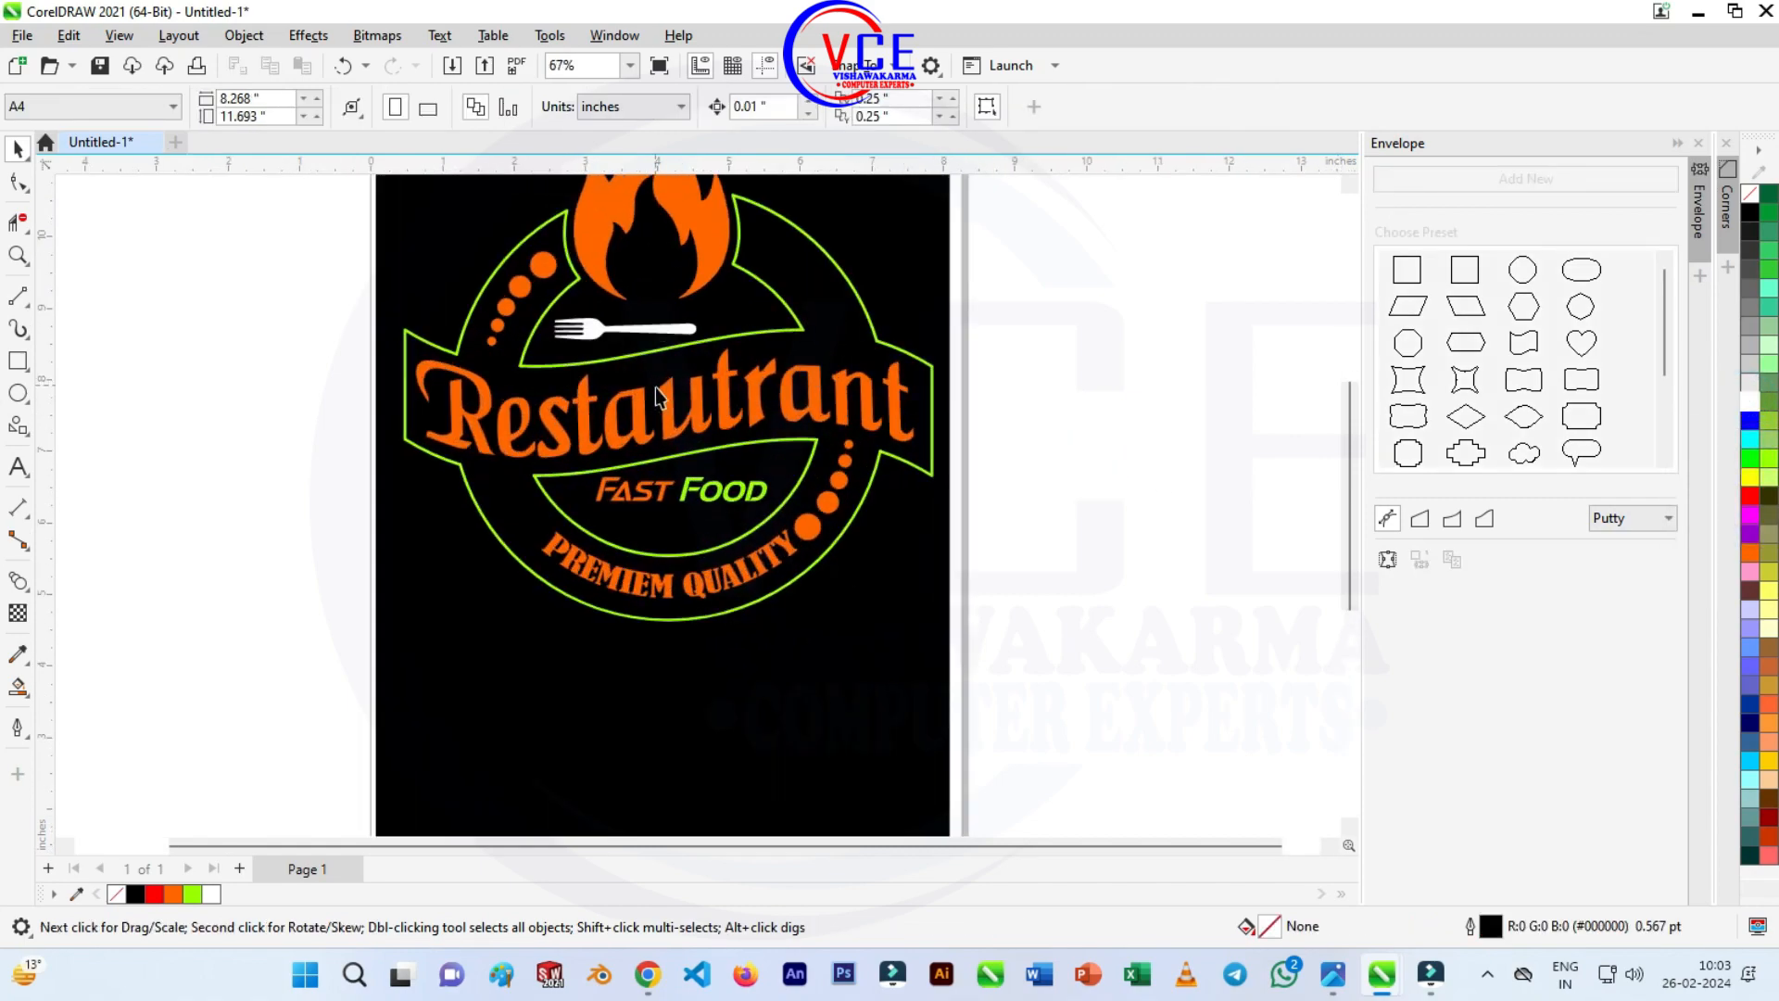
{"action": "left_click", "coordinate": [669, 535]}
{"action": "left_click", "coordinate": [1744, 409]}
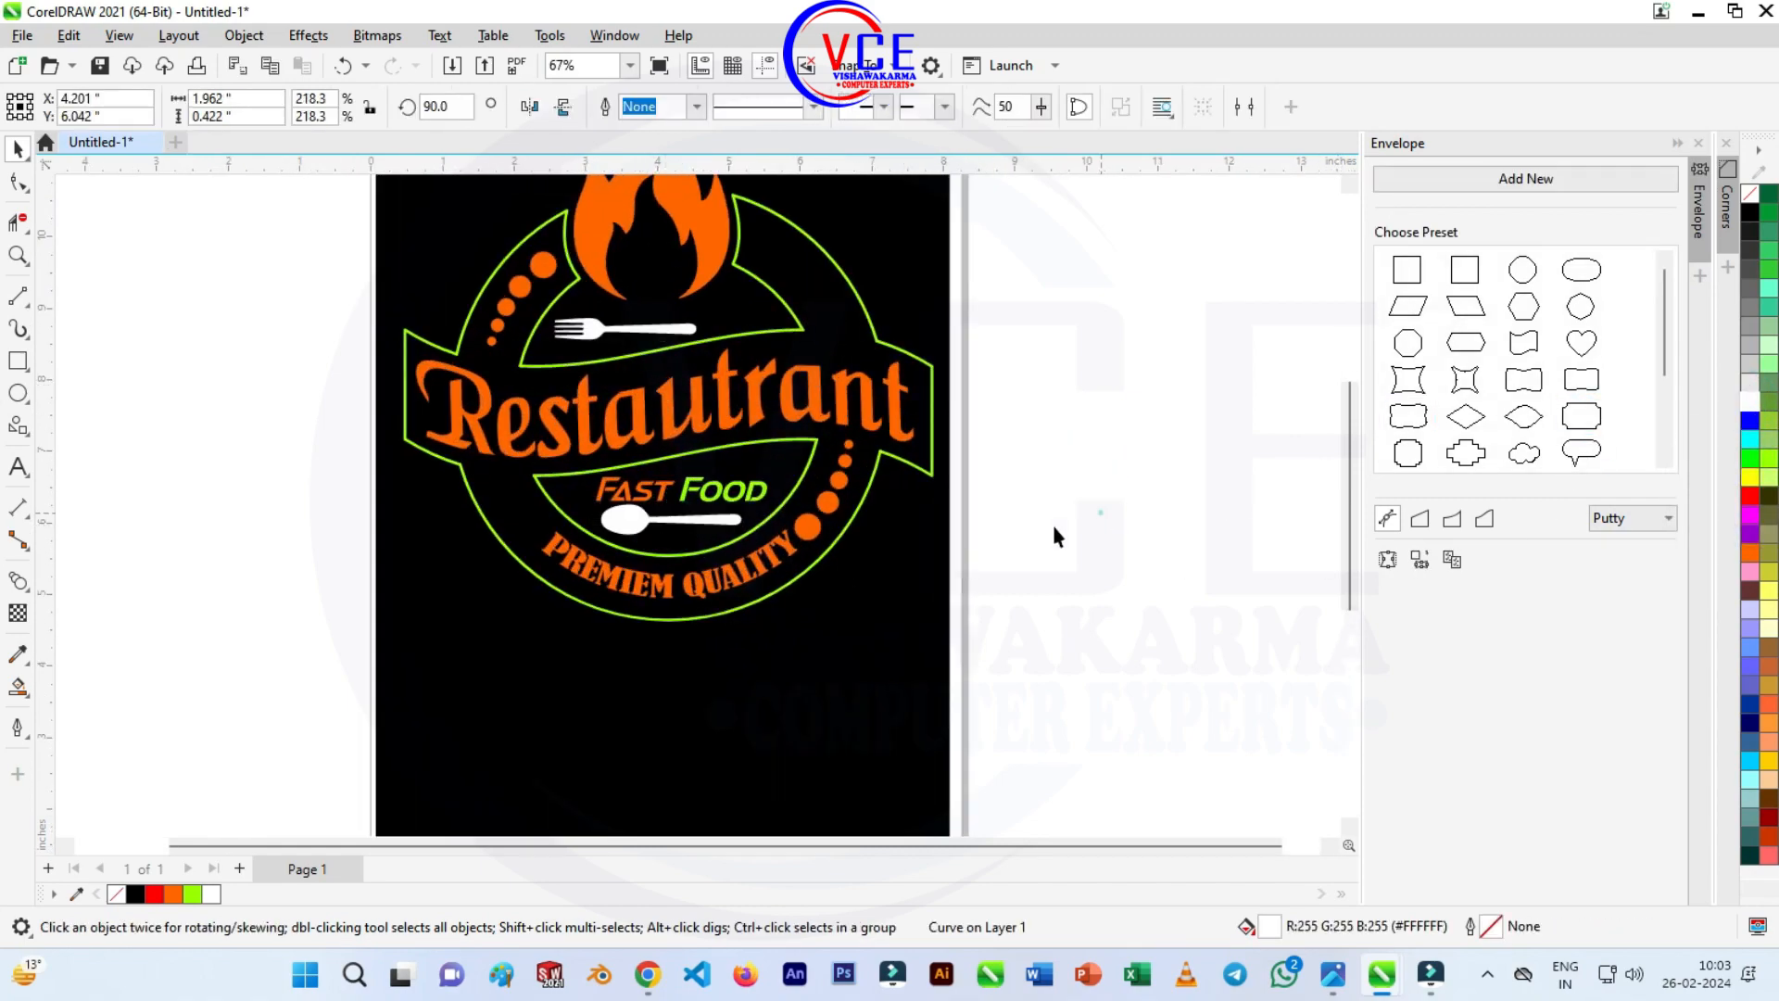
{"action": "left_click", "coordinate": [1051, 521]}
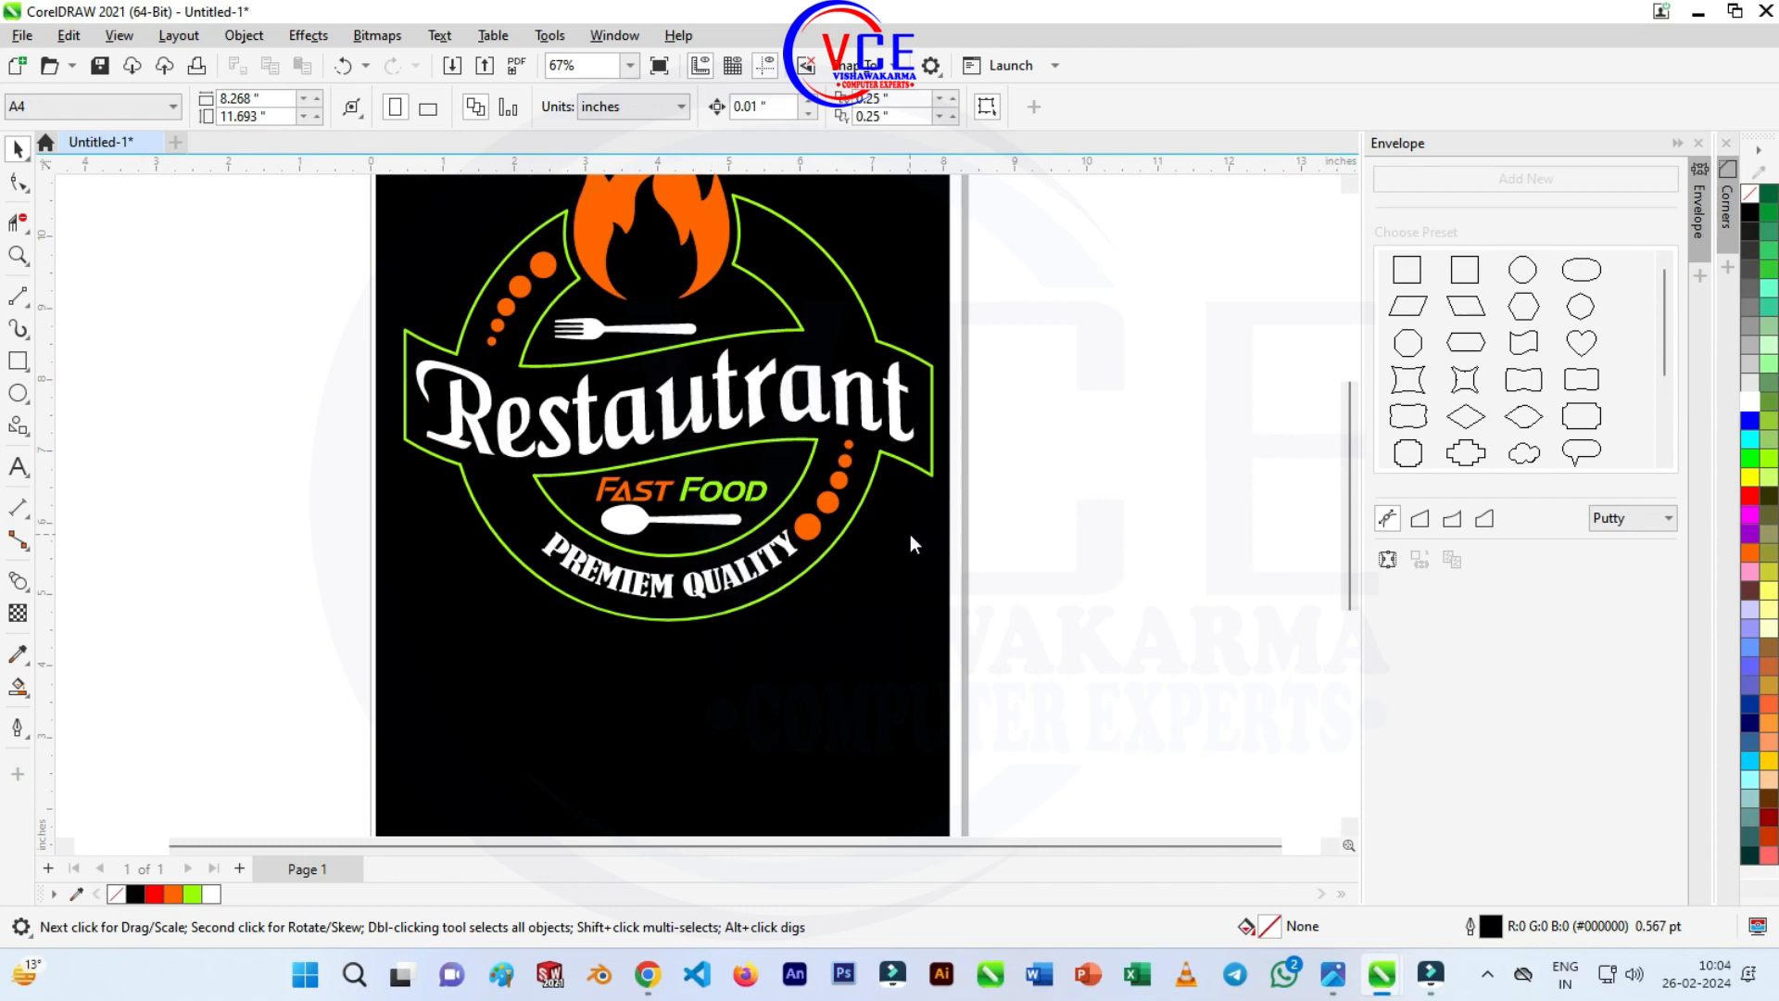
Set the outline of the grouped ring, ribbon and arcs to 4.0 pt.
{"action": "key", "text": "F10"}
{"action": "left_click", "coordinate": [837, 265]}
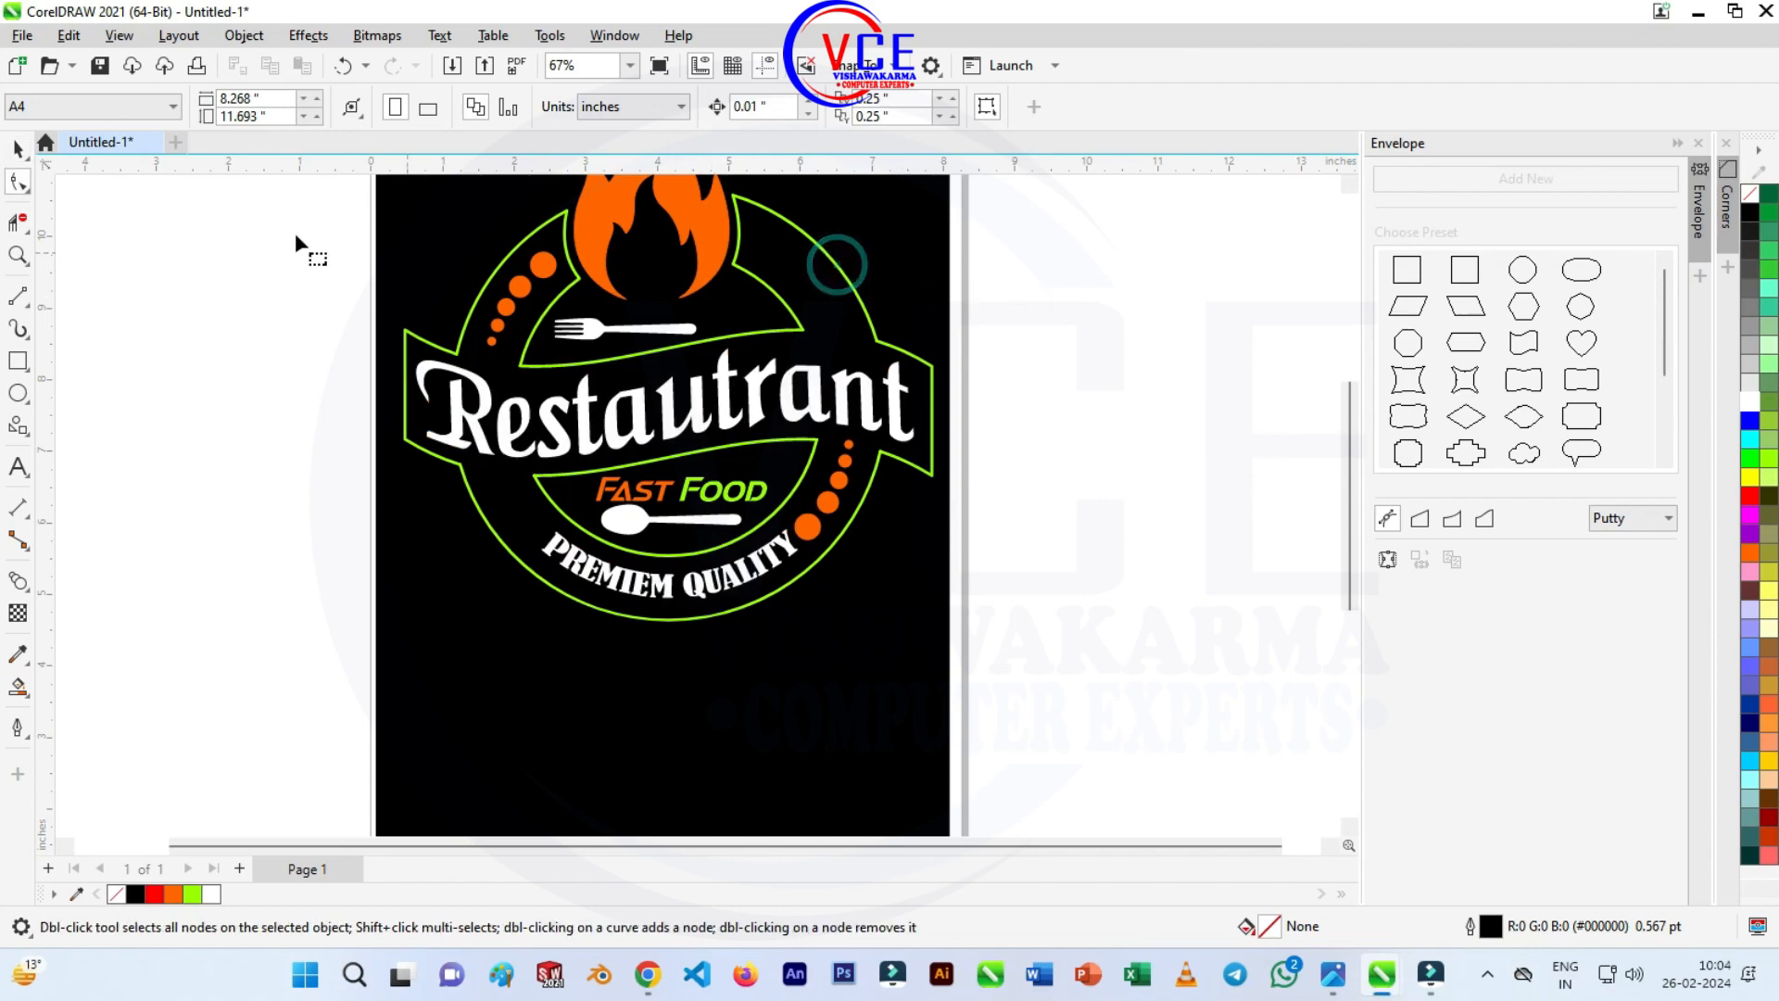
{"action": "left_click", "coordinate": [15, 148]}
{"action": "left_click", "coordinate": [414, 343]}
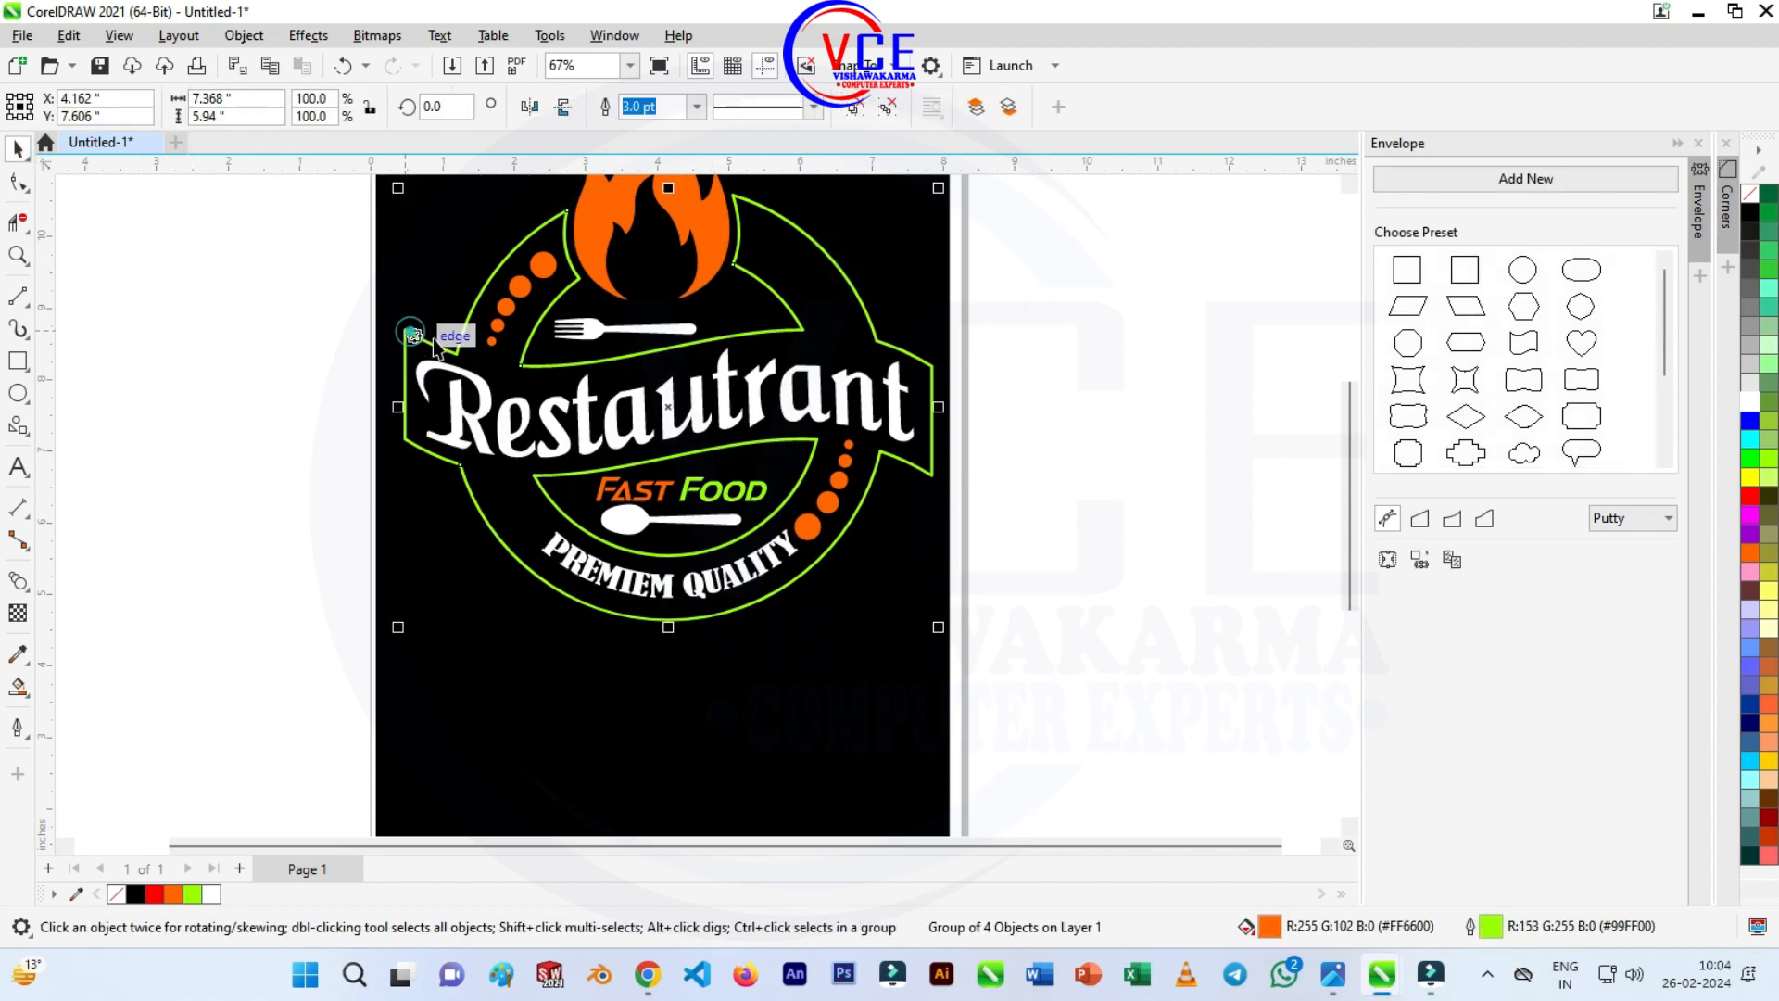
{"action": "left_click", "coordinate": [697, 107]}
{"action": "left_click", "coordinate": [655, 260]}
{"action": "scroll", "coordinate": [834, 306], "scroll_direction": "down", "scroll_amount": 1}
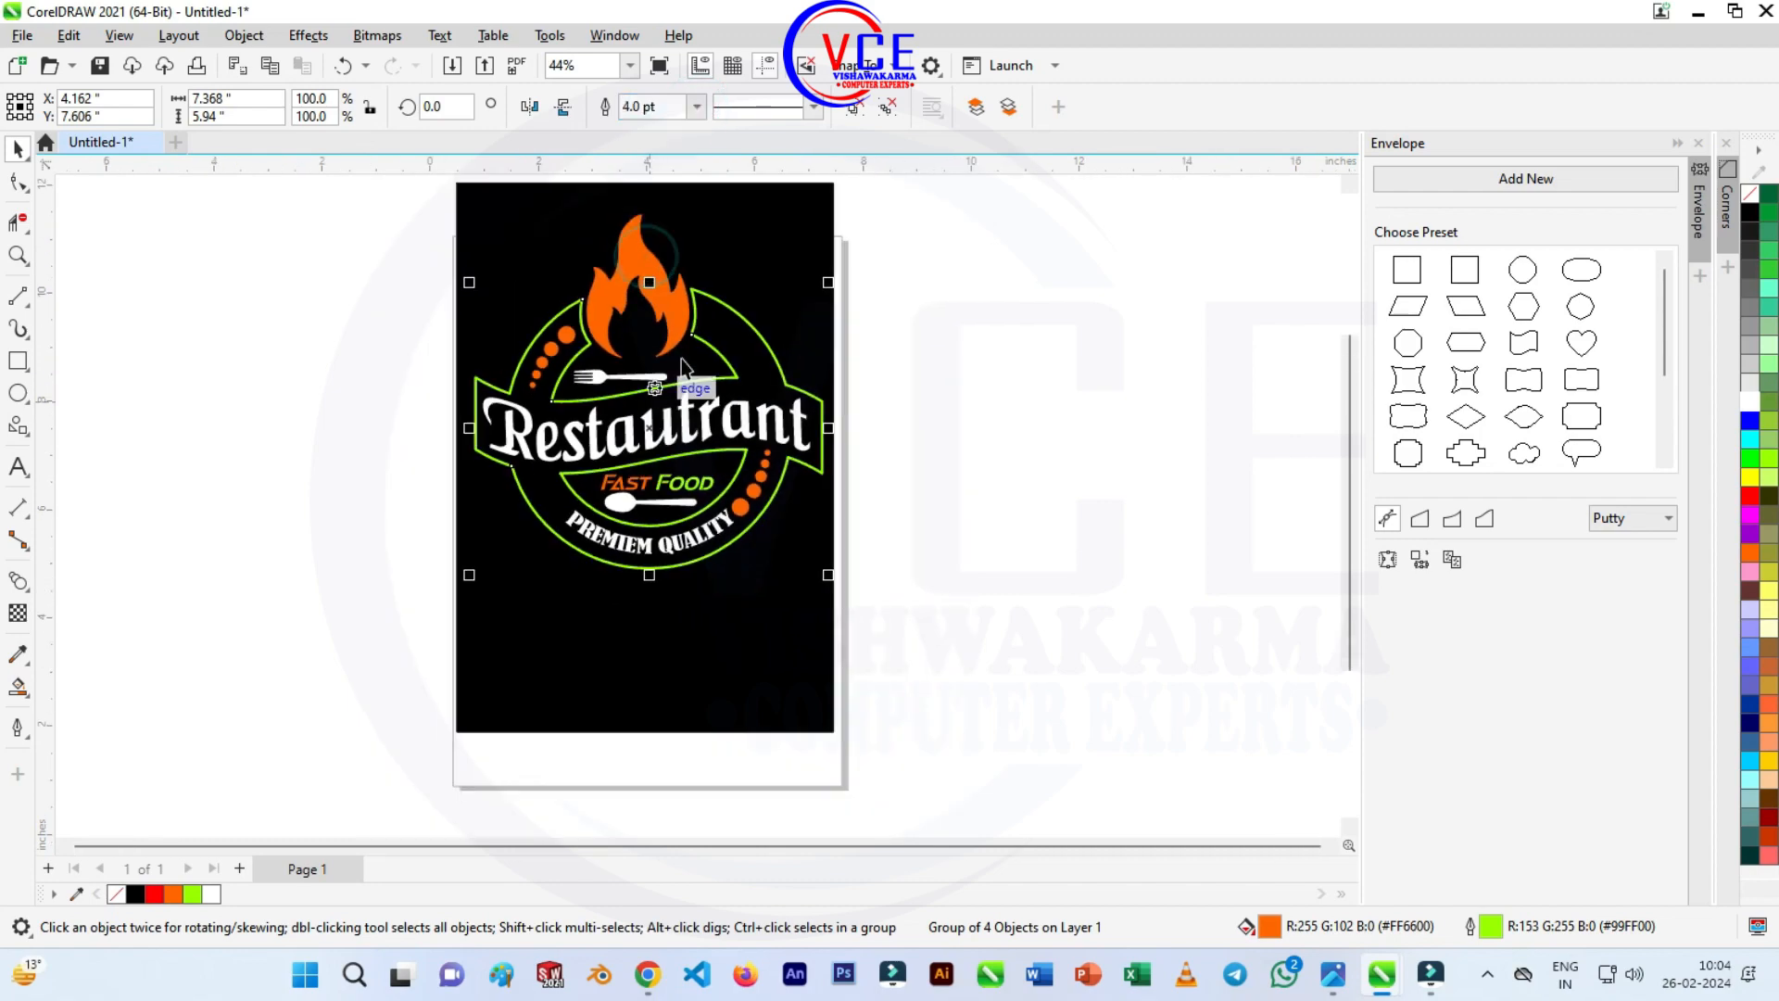
Change the background rectangle's fill to dark grey (#666666), trying light grey (#B3B3B3) first.
{"action": "left_click", "coordinate": [851, 306]}
{"action": "left_click", "coordinate": [1749, 344]}
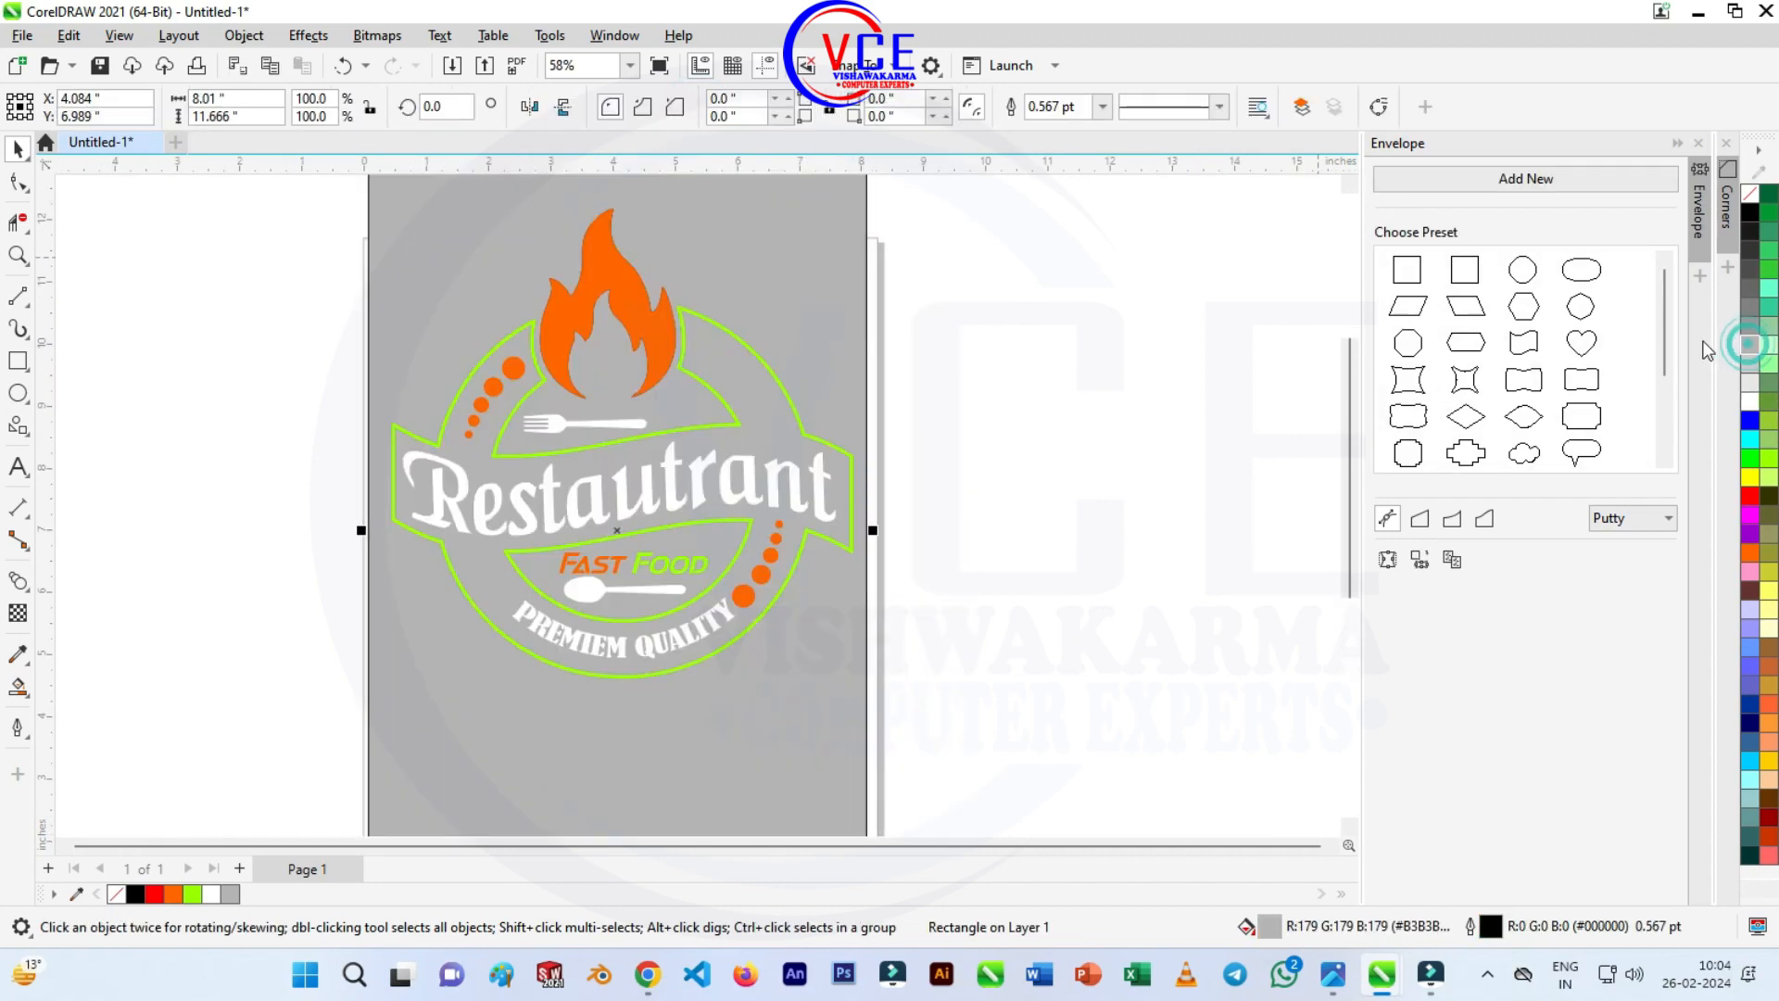
{"action": "left_click", "coordinate": [1750, 298]}
{"action": "scroll", "coordinate": [922, 412], "scroll_direction": "down", "scroll_amount": 1}
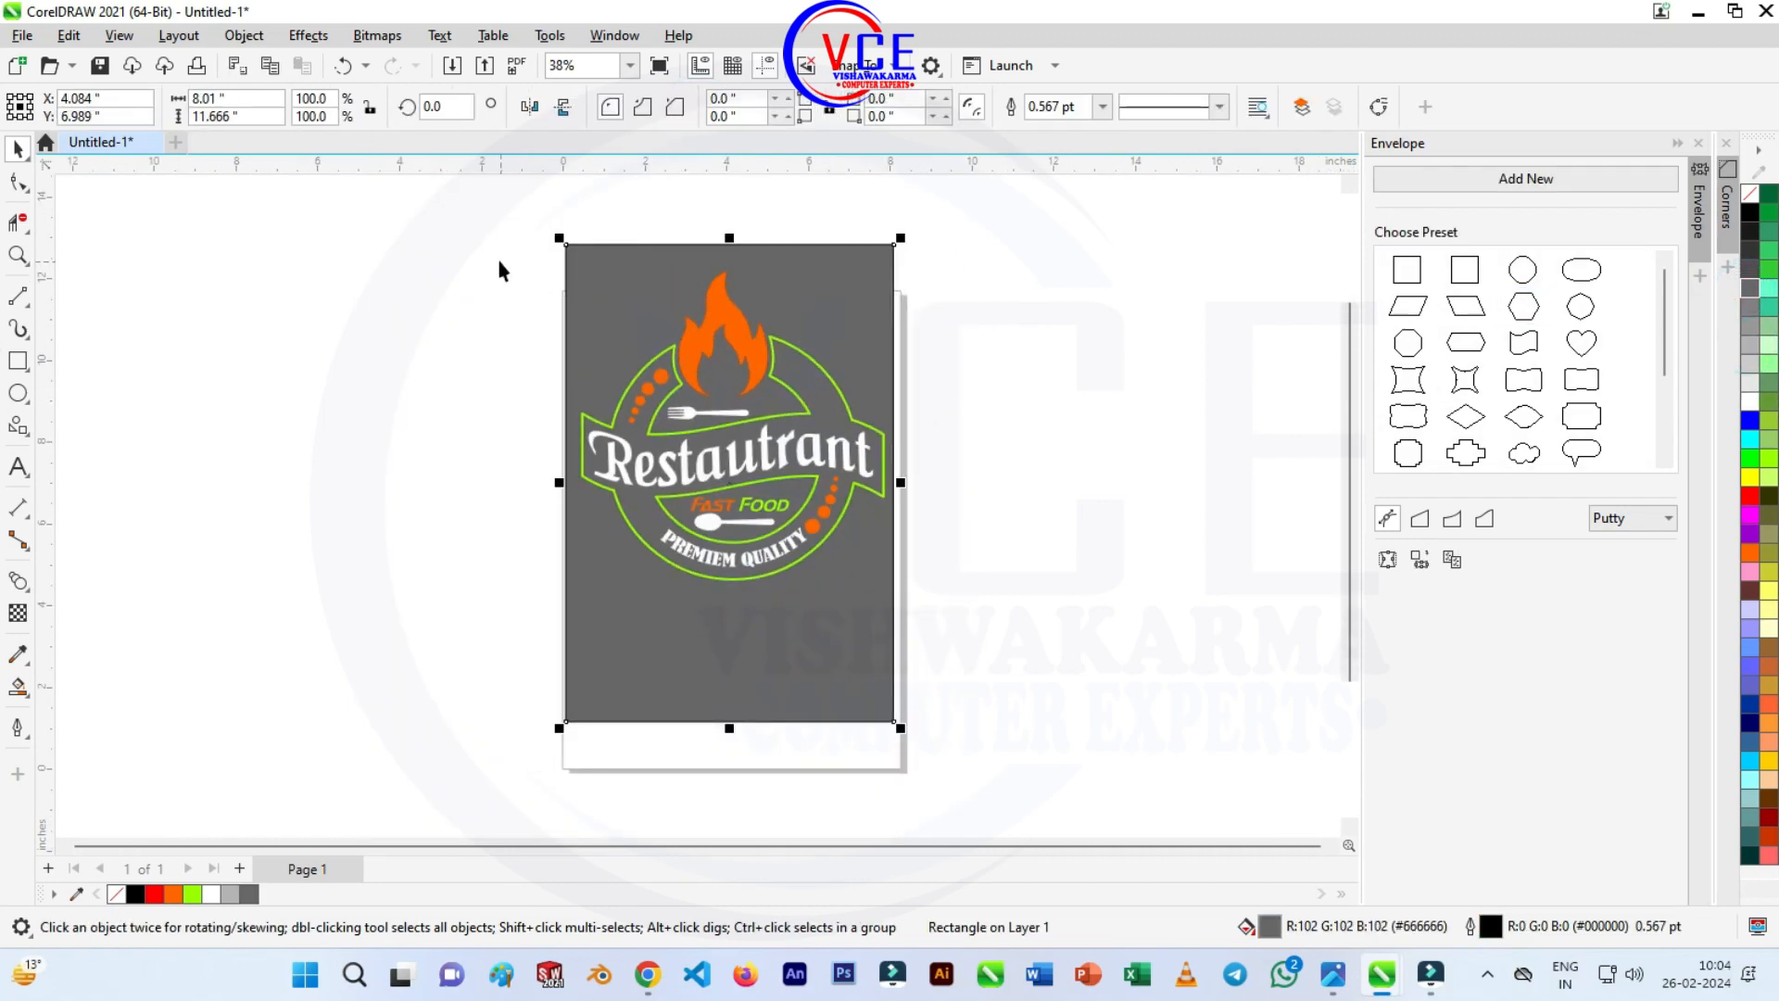
Group all 16 logo objects without the background rectangle.
{"action": "left_click_drag", "start_coordinate": [508, 255], "coordinate": [1055, 623]}
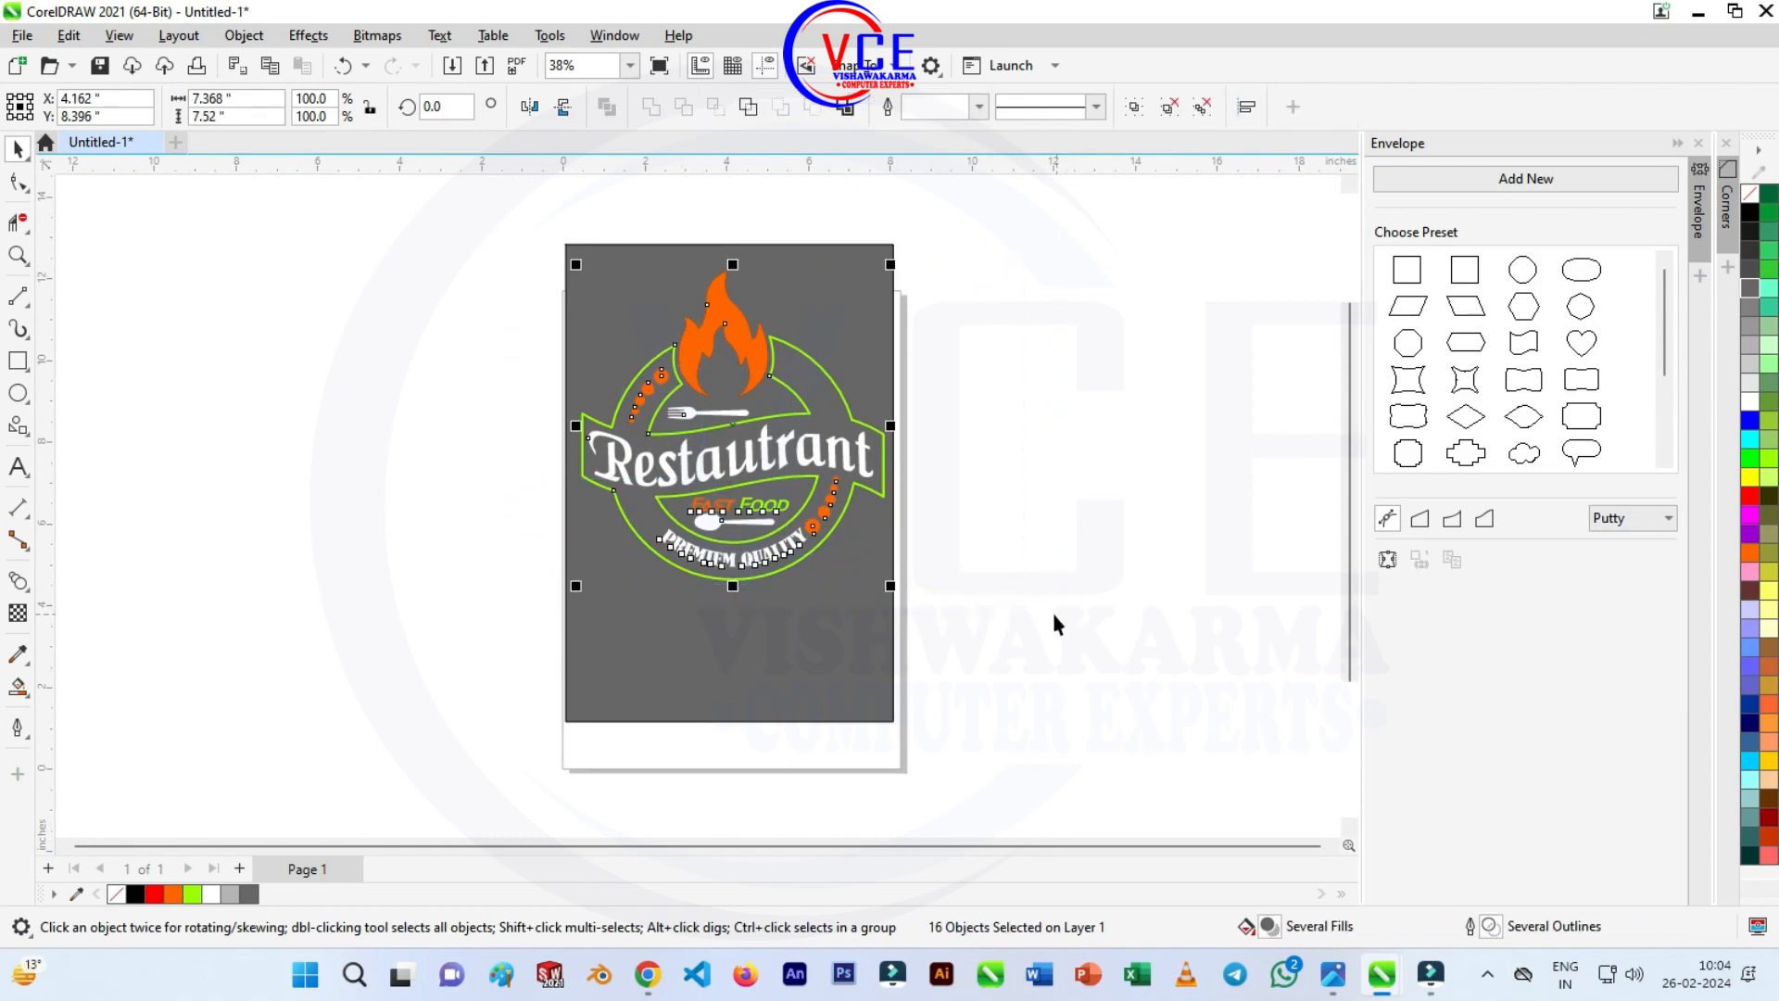
{"action": "right_click", "coordinate": [767, 445]}
{"action": "left_click", "coordinate": [894, 413]}
{"action": "scroll", "coordinate": [876, 364], "scroll_direction": "up", "scroll_amount": 2}
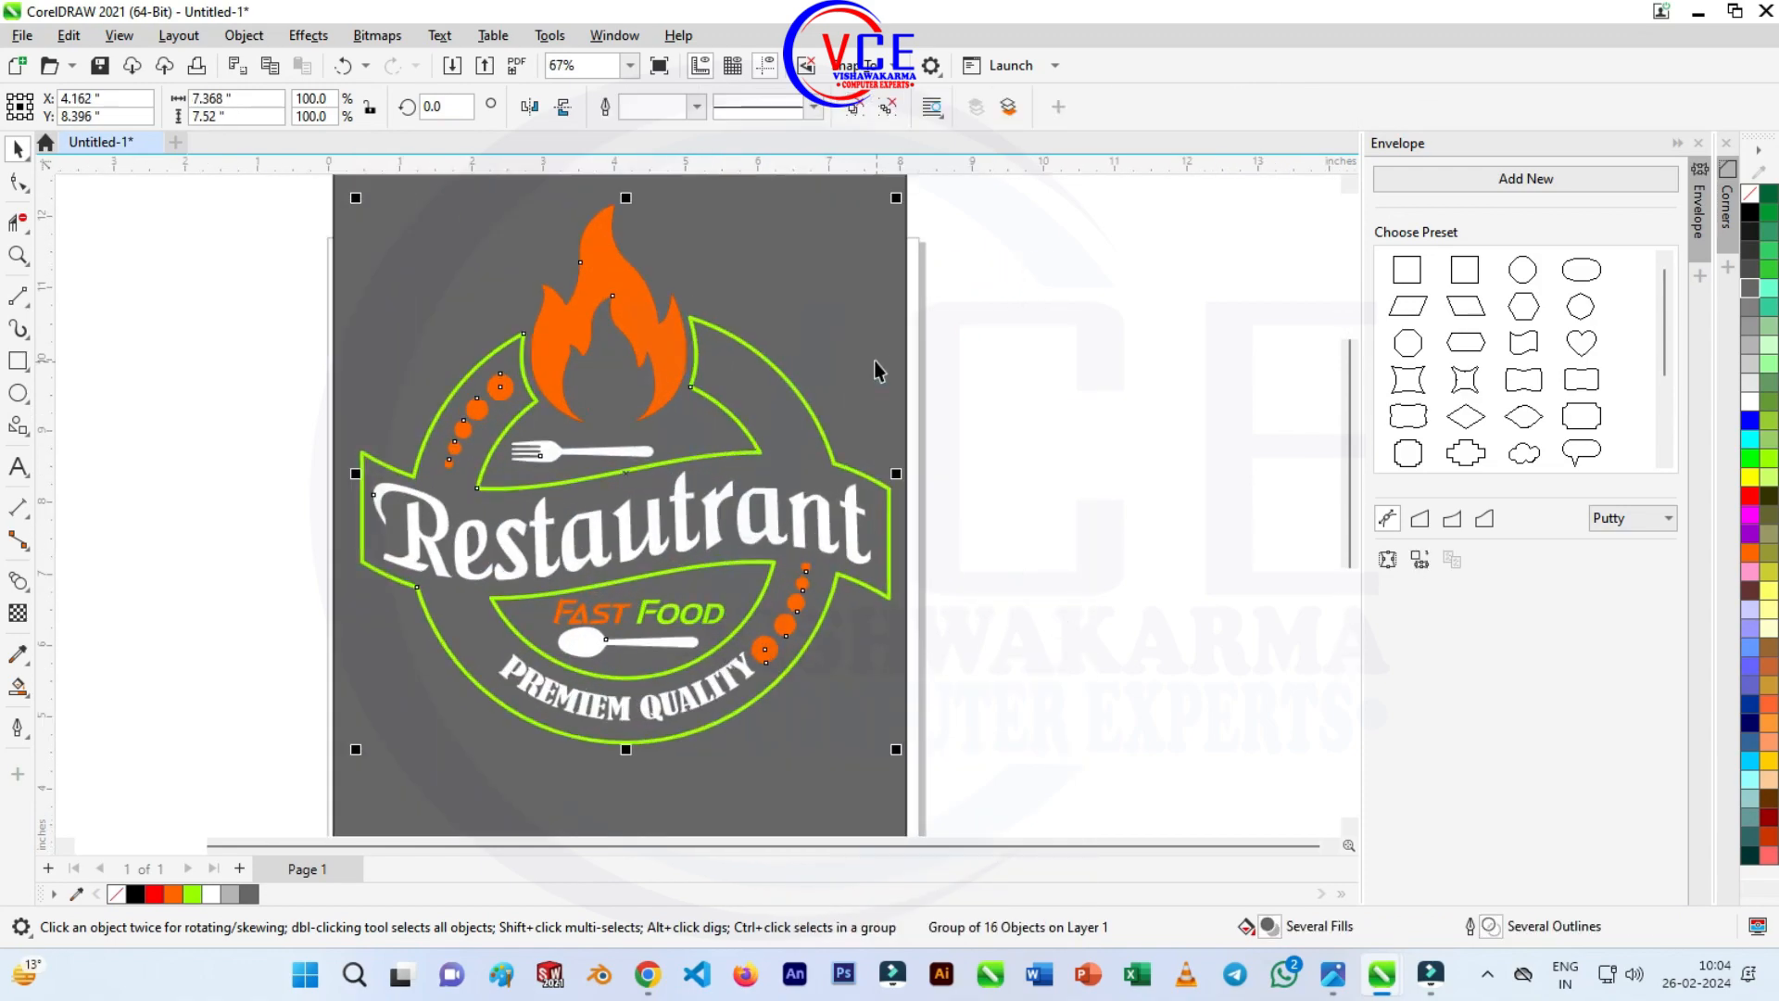
Apply a Small Glow drop shadow to the grouped logo and colour the shadow black.
{"action": "left_click", "coordinate": [17, 587]}
{"action": "left_click", "coordinate": [65, 579]}
{"action": "left_click", "coordinate": [81, 111]}
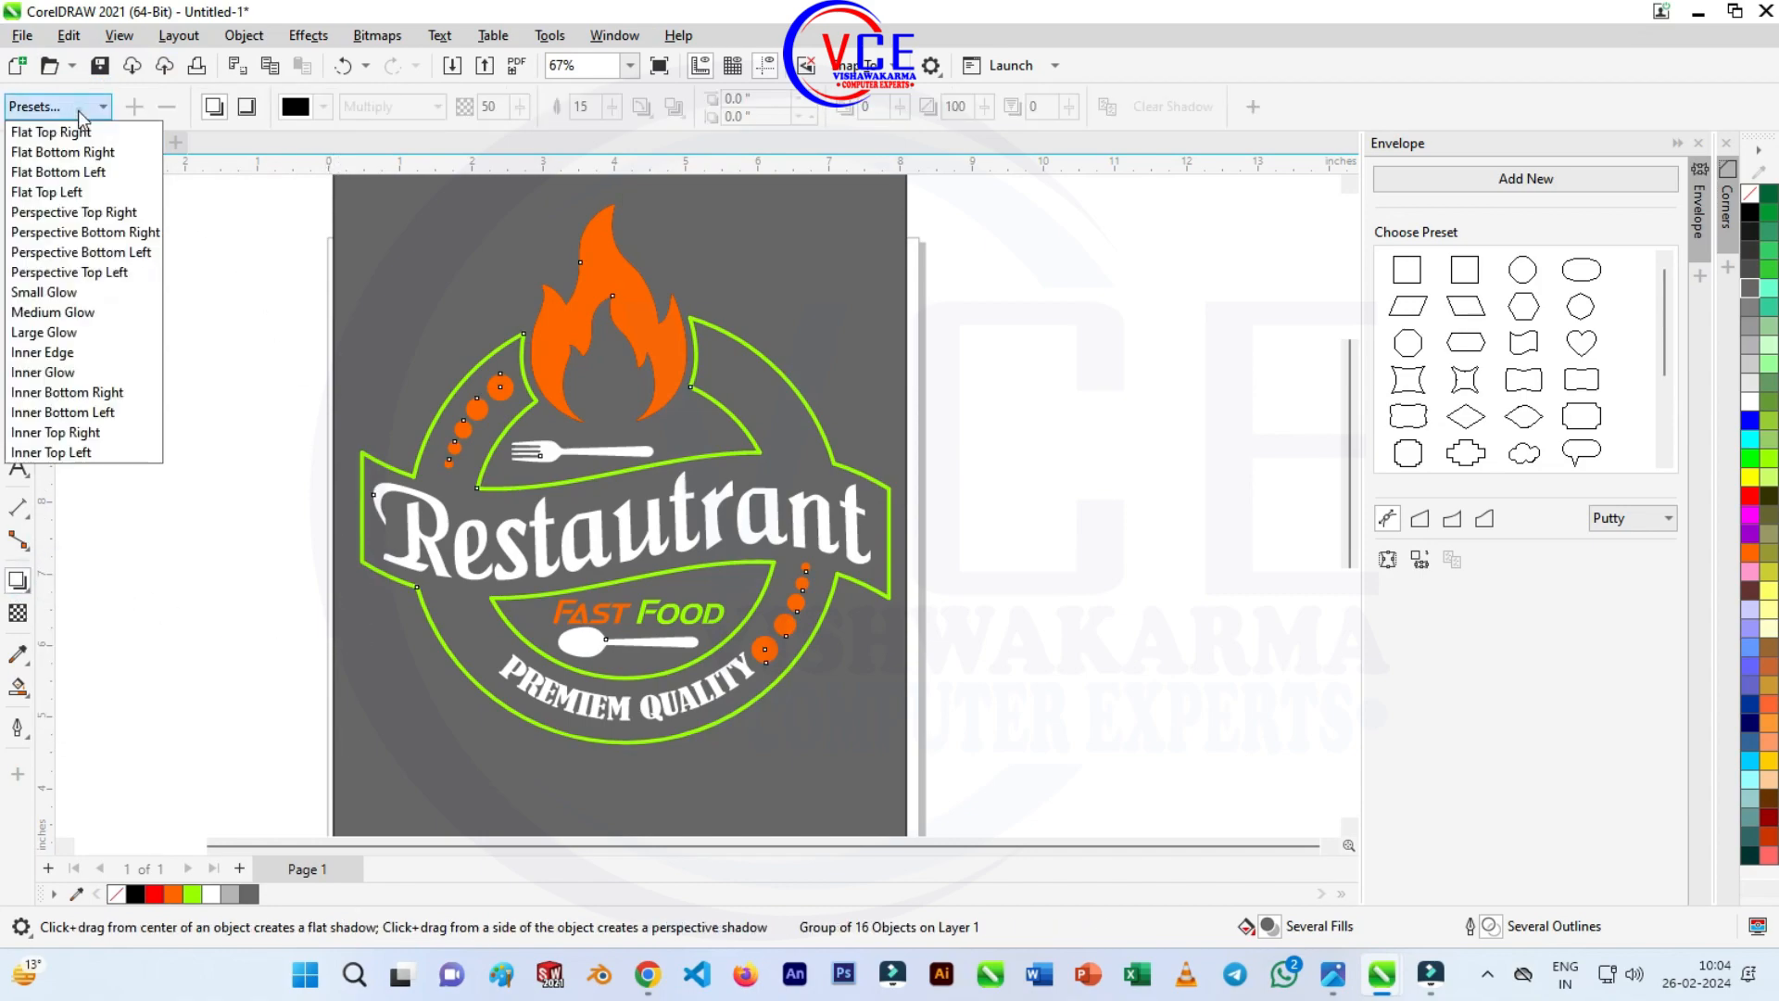
{"action": "left_click", "coordinate": [43, 291]}
{"action": "left_click", "coordinate": [292, 109]}
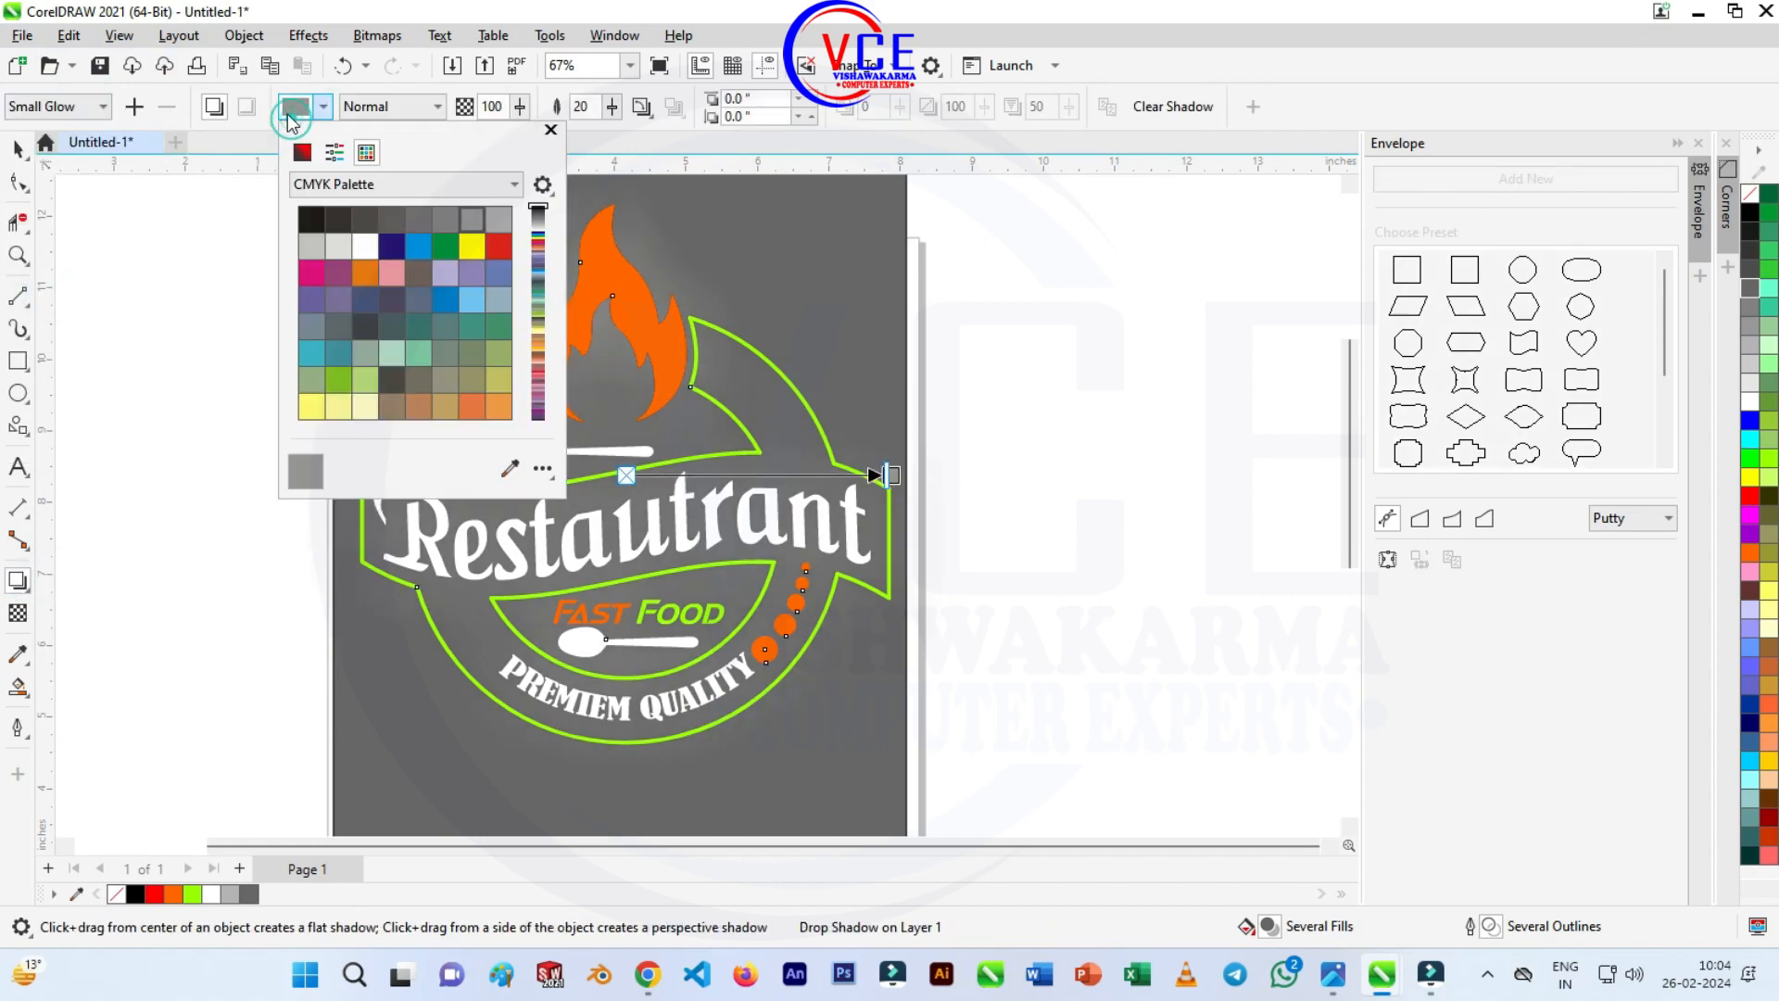
{"action": "left_click", "coordinate": [311, 220]}
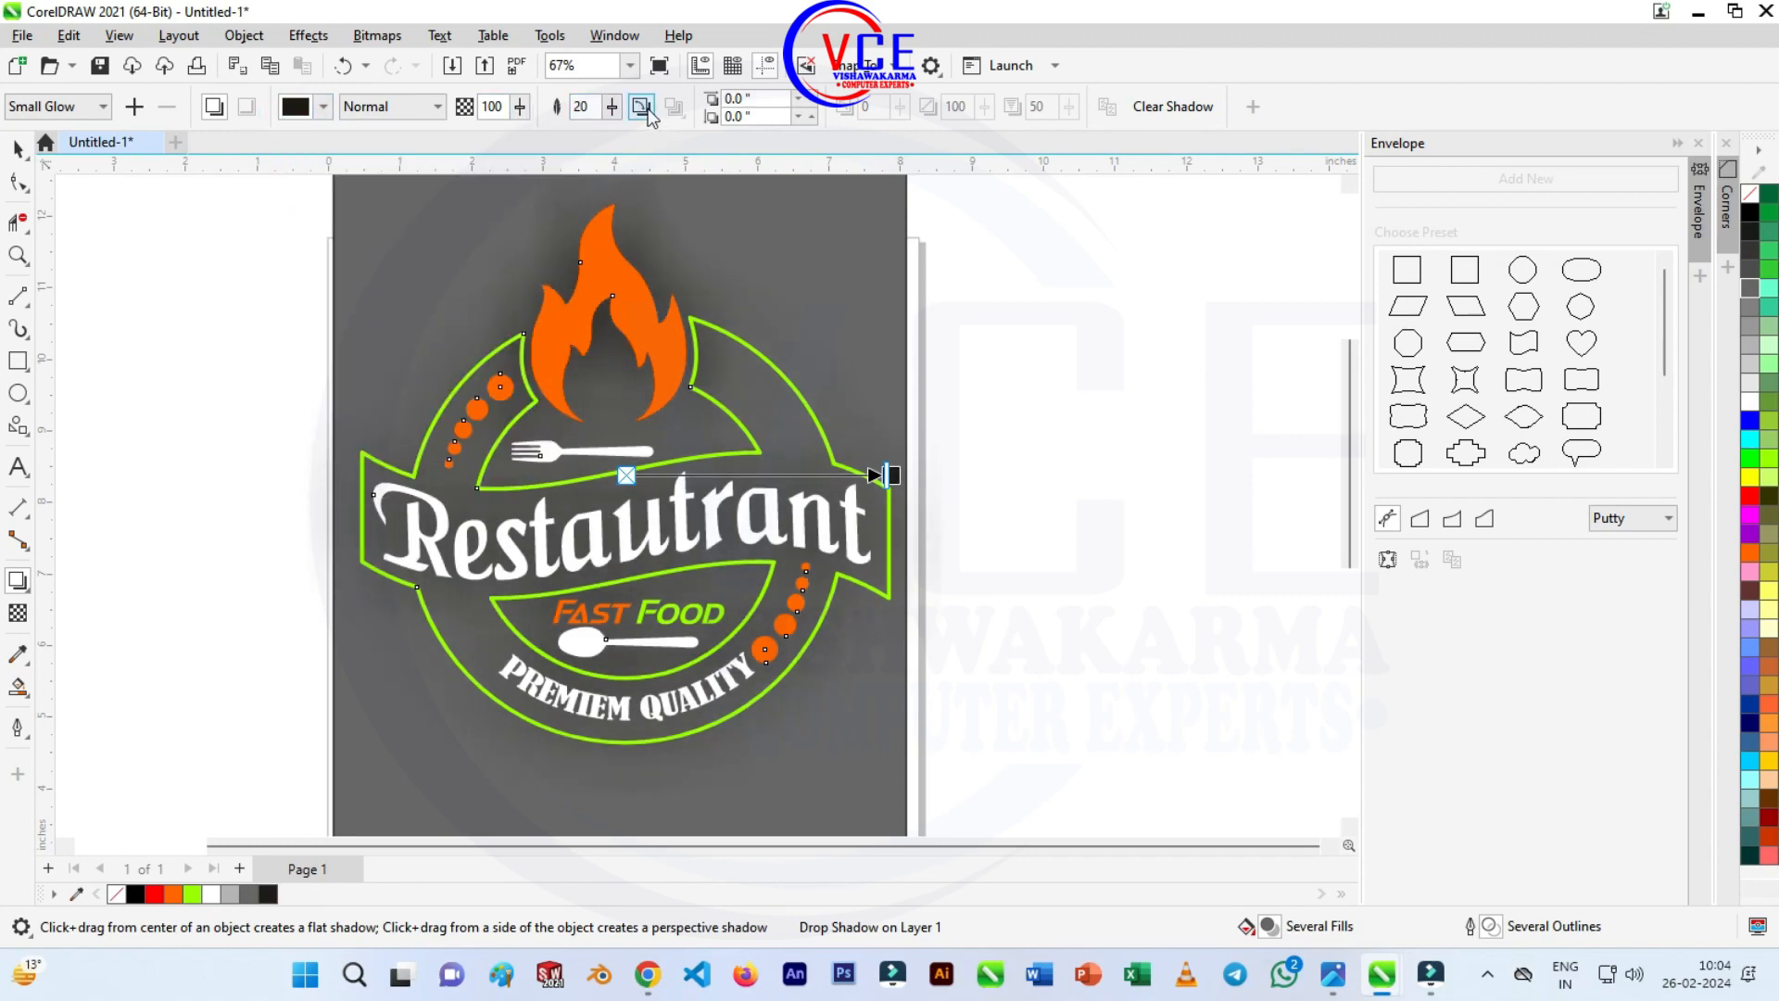
Change the logo shadow's feather direction, set its feathering to 2 and deselect the logo.
{"action": "left_click", "coordinate": [642, 107]}
{"action": "left_click", "coordinate": [697, 207]}
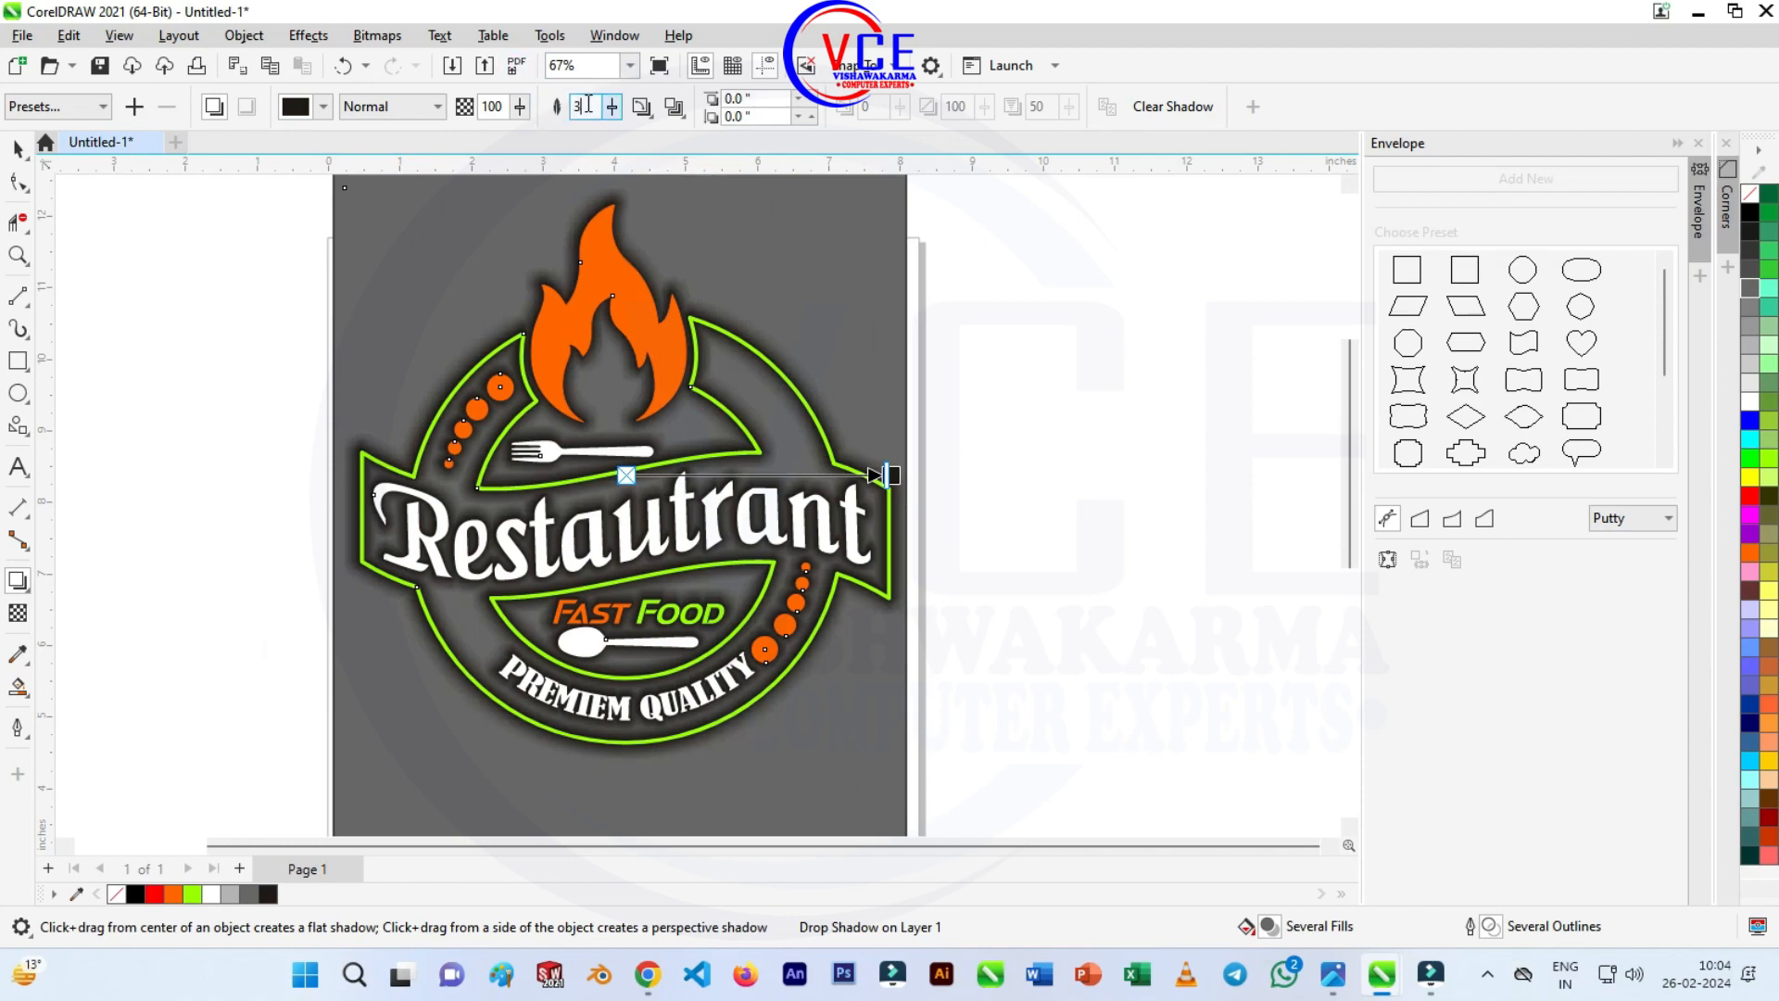
{"action": "double_click", "coordinate": [588, 105]}
{"action": "type", "text": "2"}
{"action": "key", "text": "Return"}
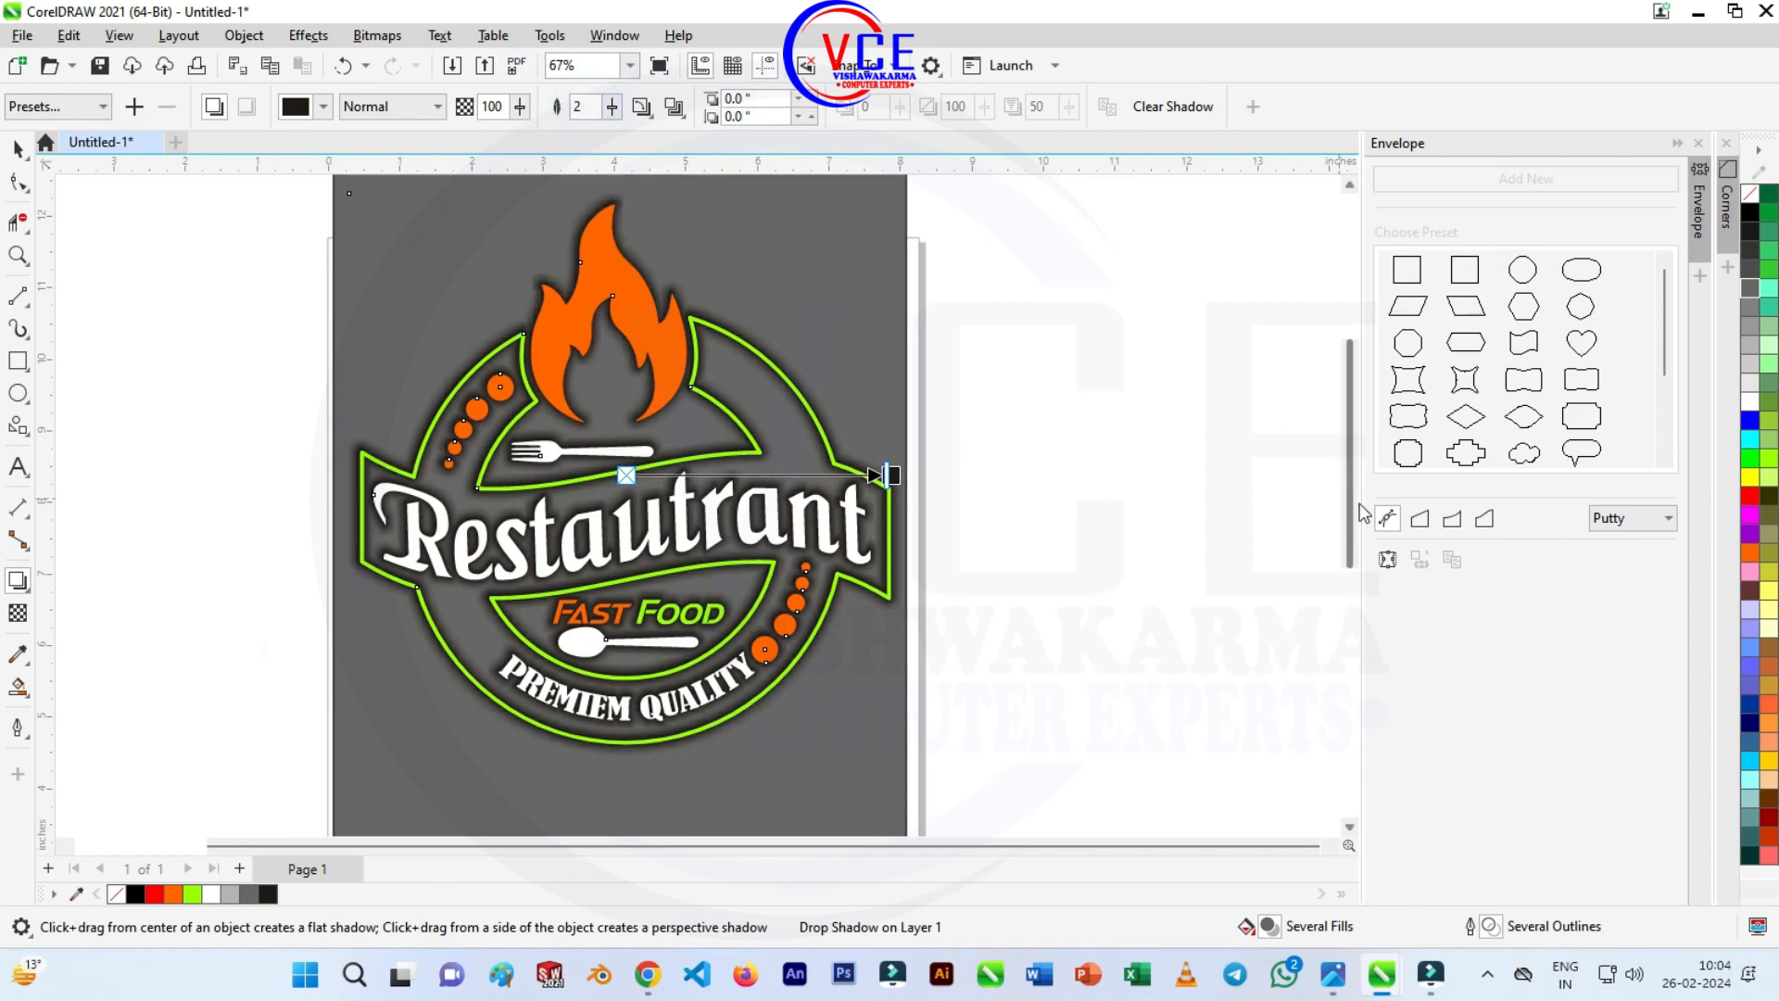
{"action": "left_click", "coordinate": [156, 262]}
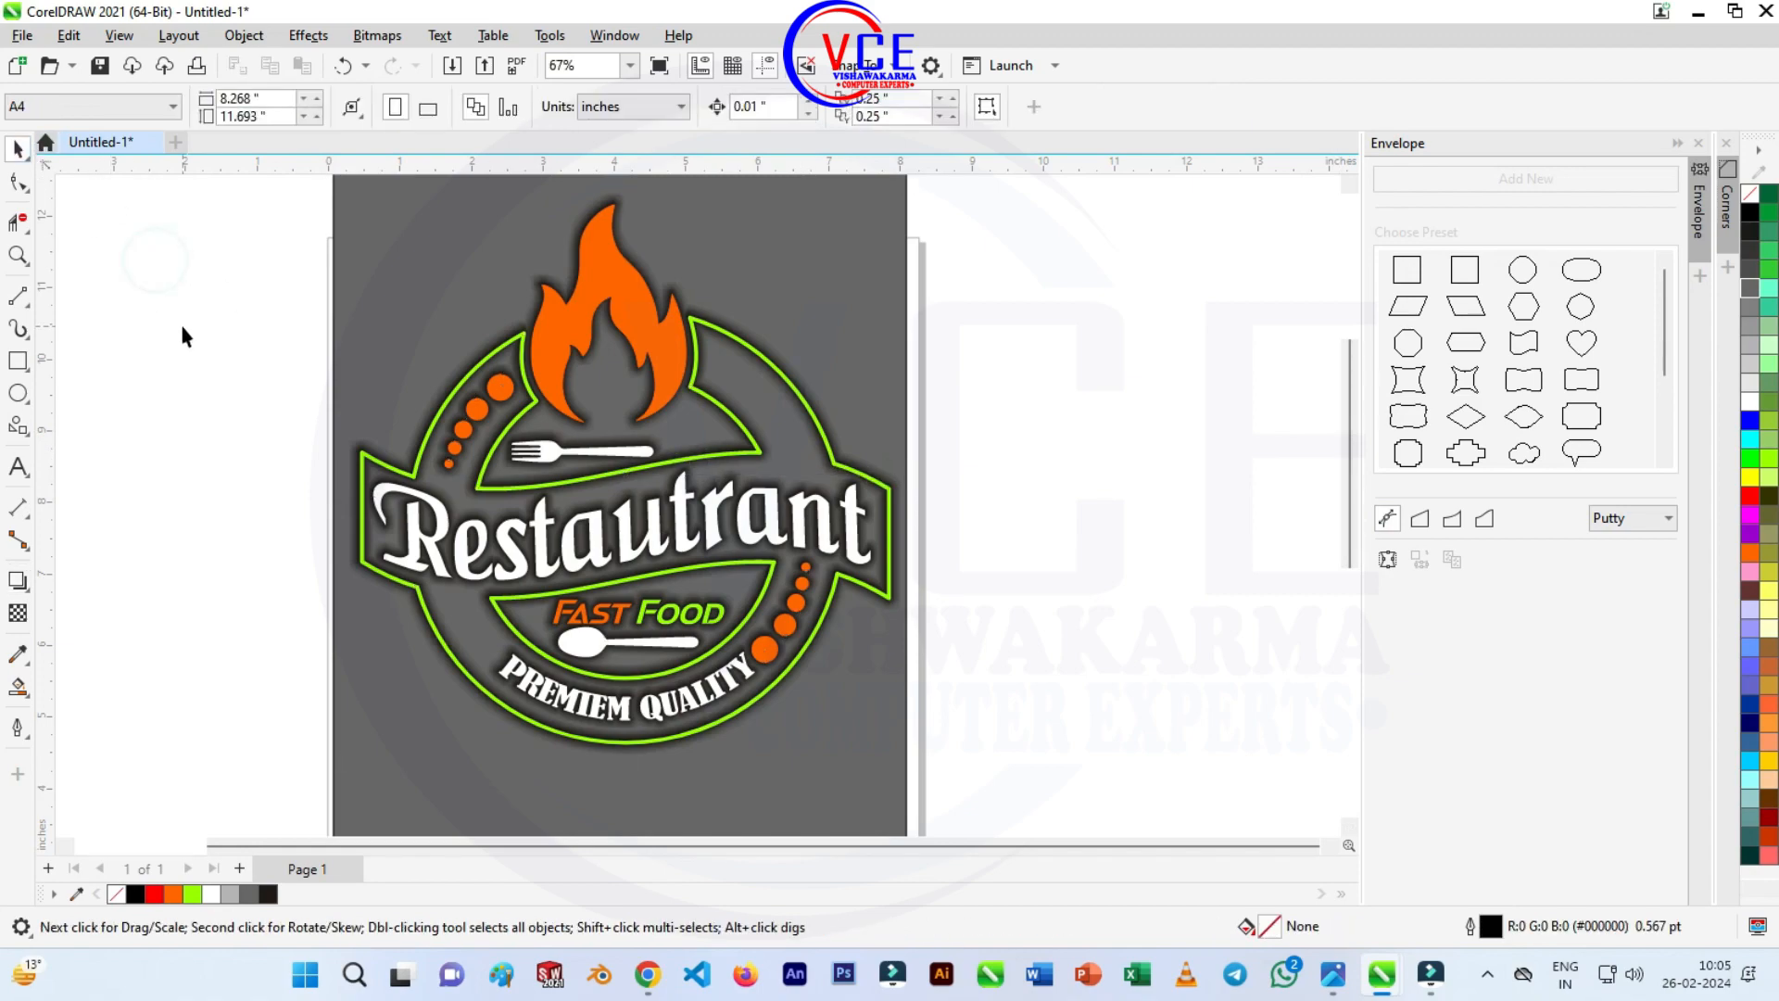
{"action": "scroll", "coordinate": [925, 334], "scroll_direction": "down", "scroll_amount": 2}
{"action": "scroll", "coordinate": [923, 334], "scroll_direction": "up", "scroll_amount": 2}
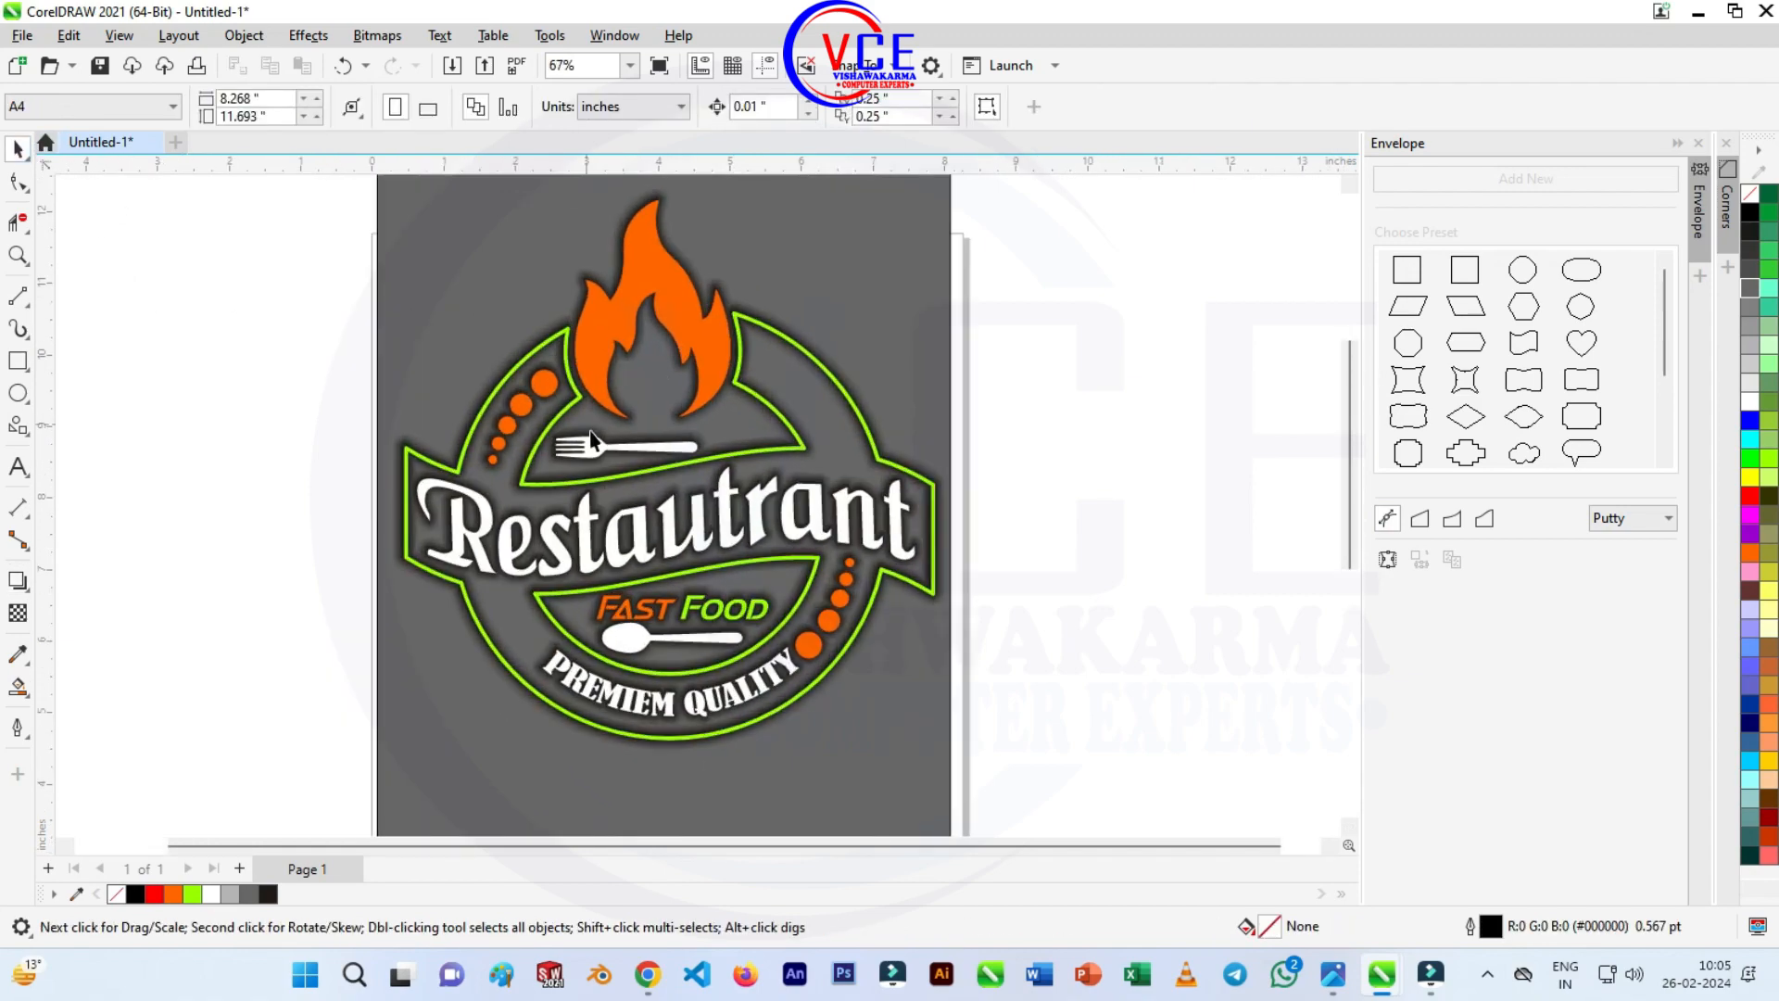